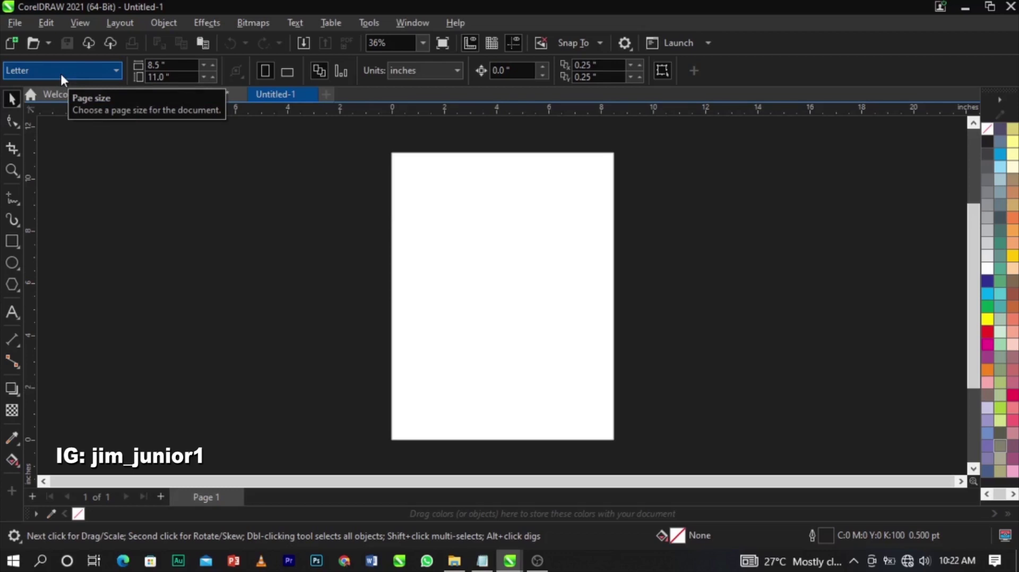
- Set the page size to A5 in landscape orientation with inches as the units
left_click(62, 75)
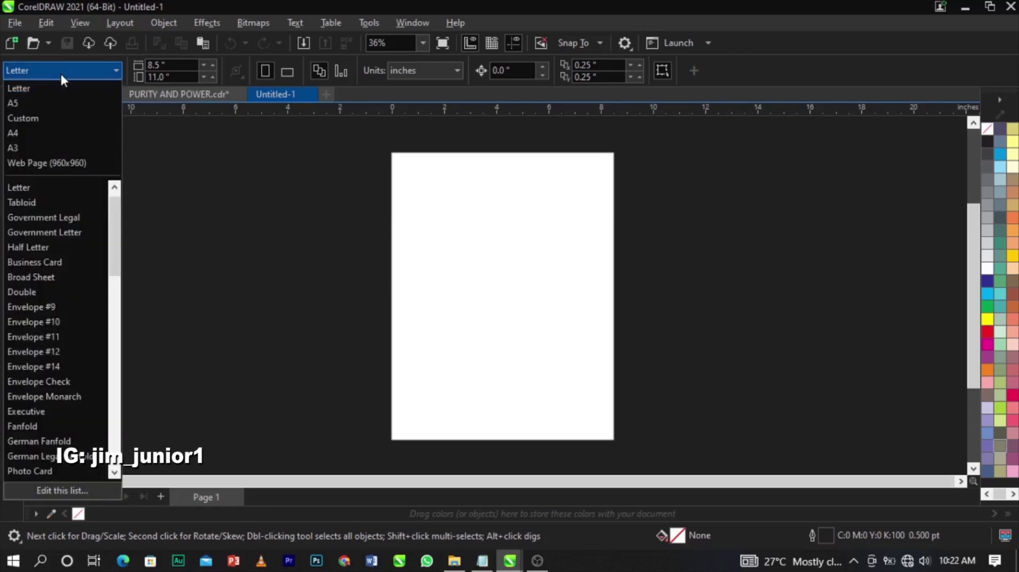
left_click(69, 103)
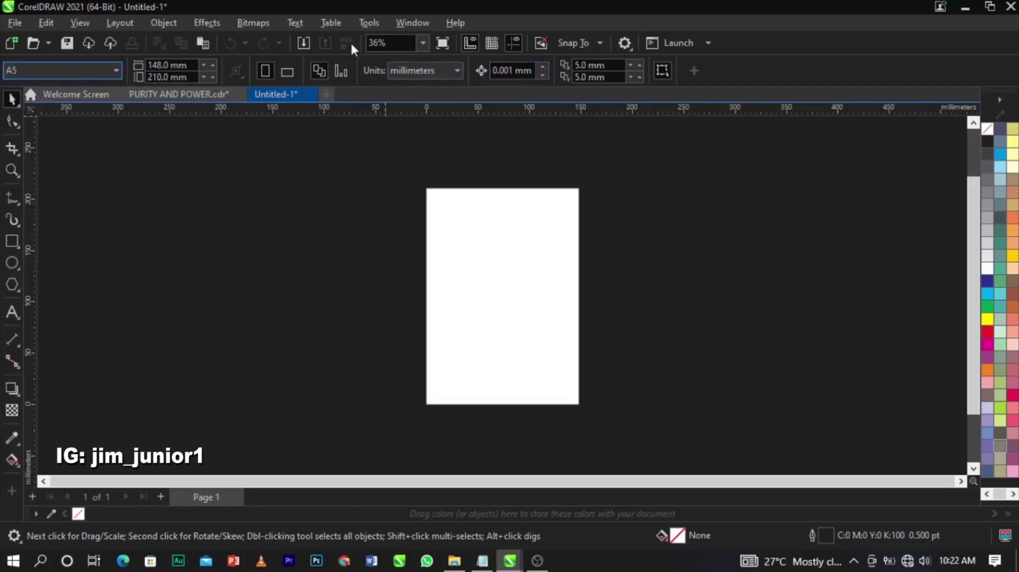
left_click(402, 73)
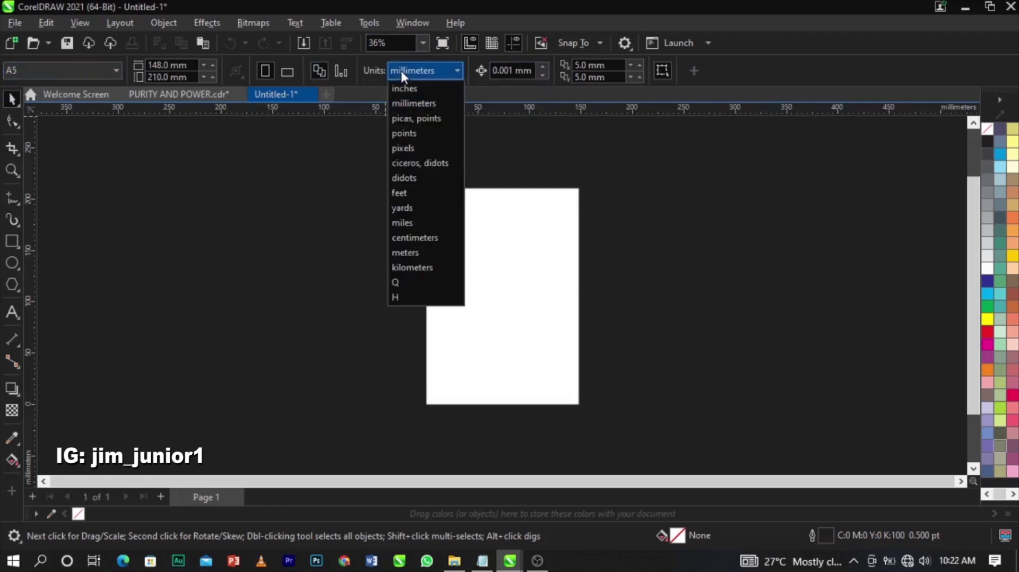
left_click(425, 88)
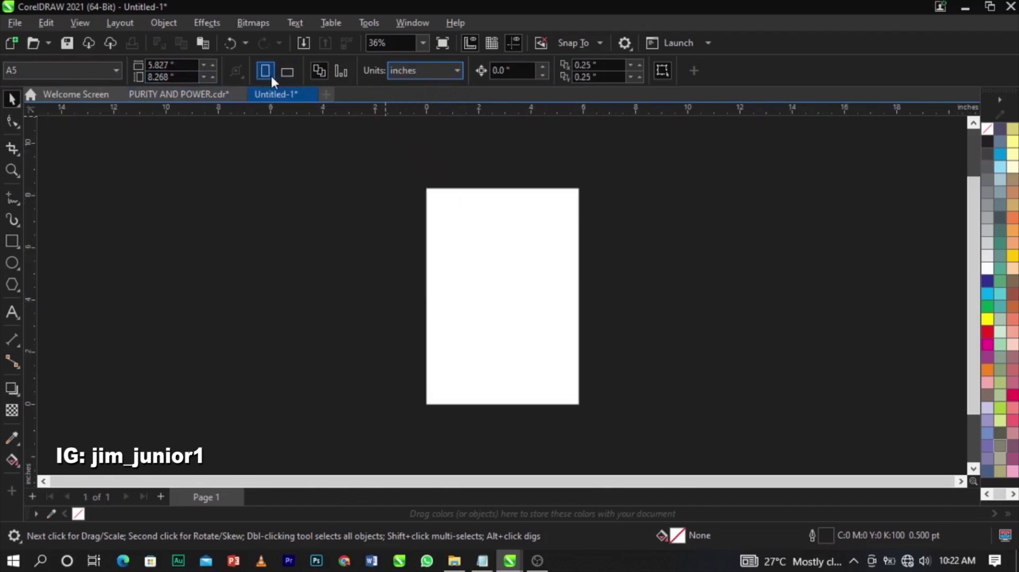
left_click(284, 74)
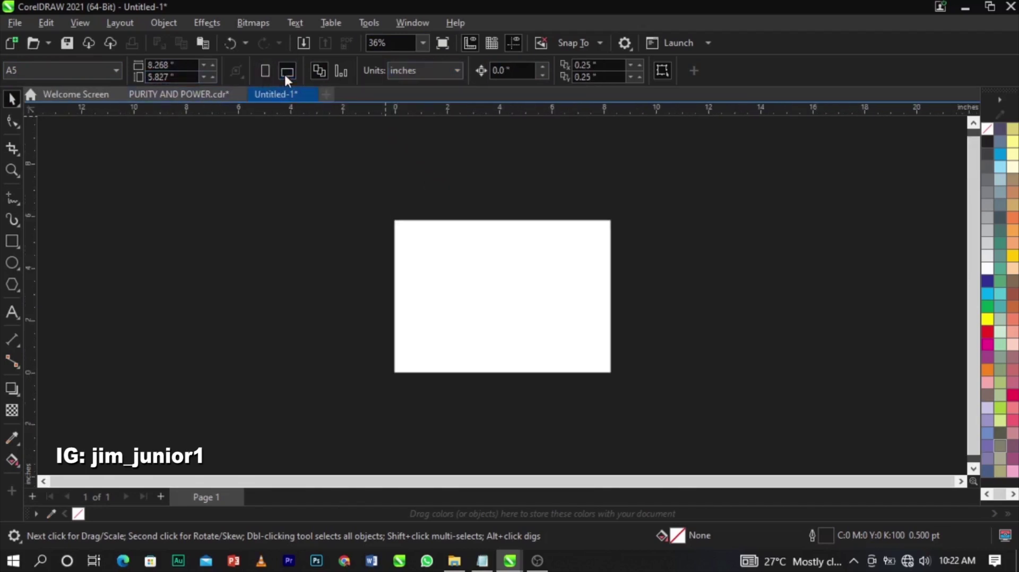
scroll(589, 369, "up", 2)
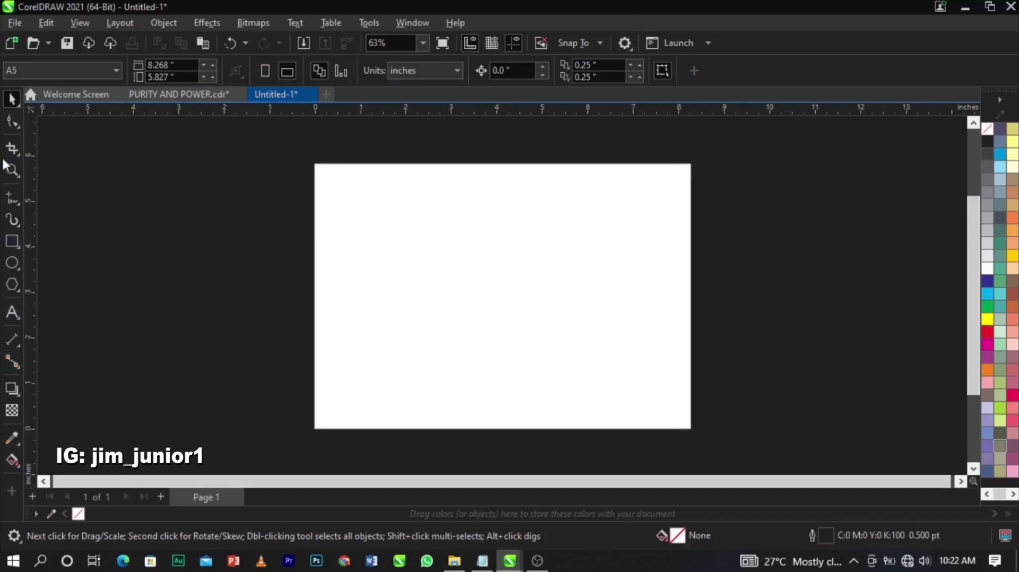
- Draw a rectangle about 7.96 by 5.66 inches that nearly covers the page
left_click(13, 242)
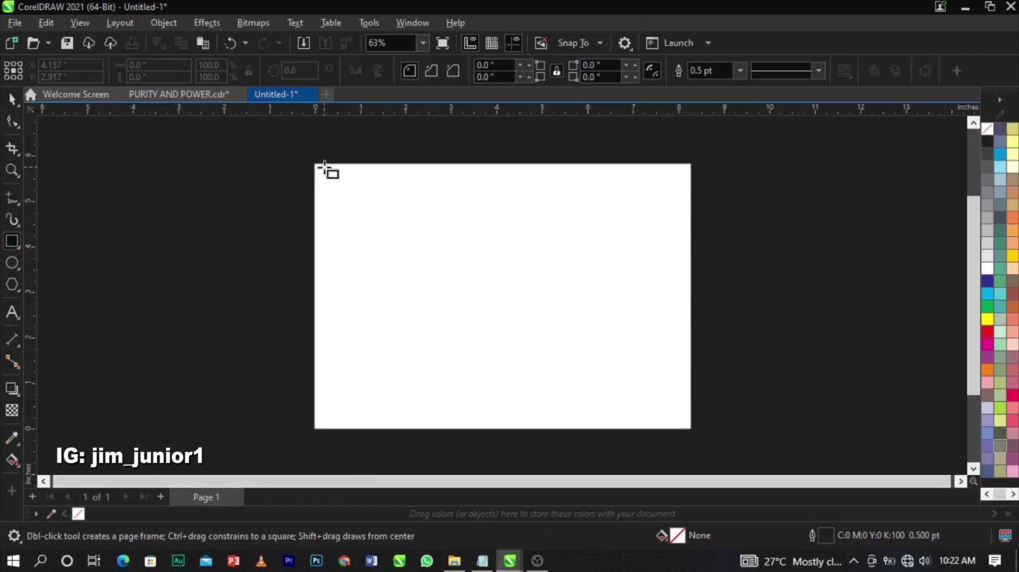
left_click_drag(320, 168, 685, 433)
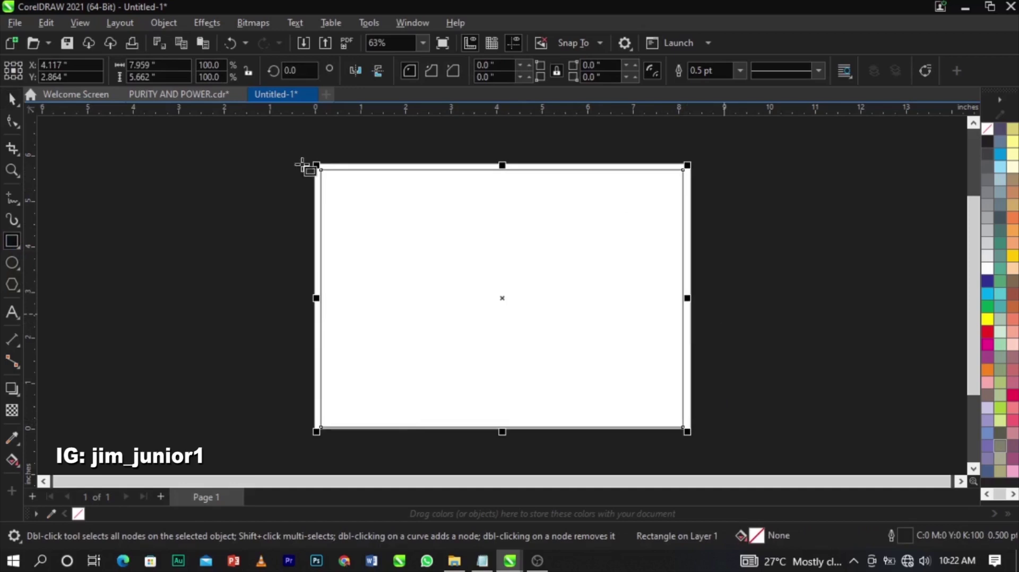
scroll(319, 274, "up", 3)
scroll(318, 273, "down", 3)
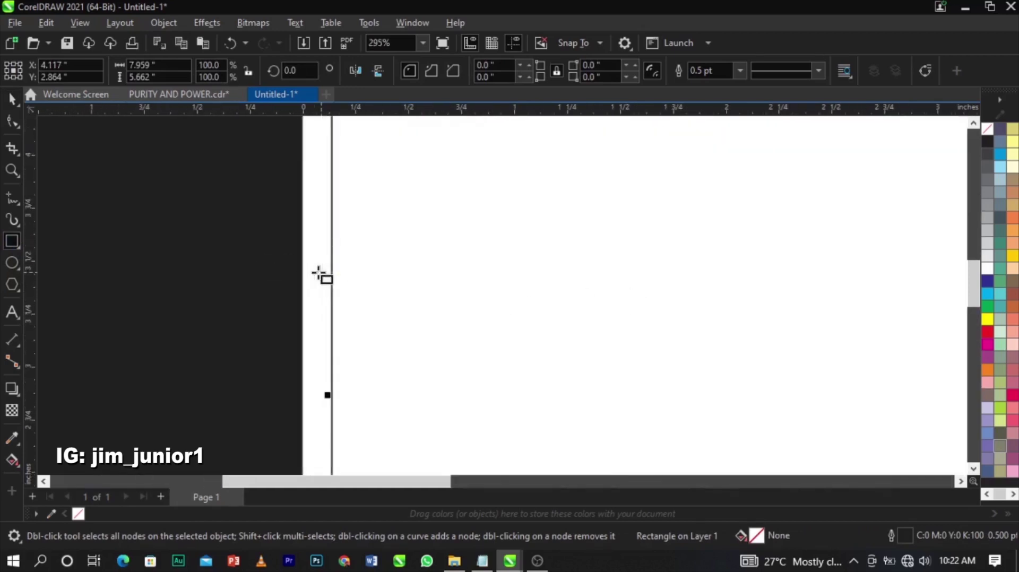
scroll(458, 297, "down", 1)
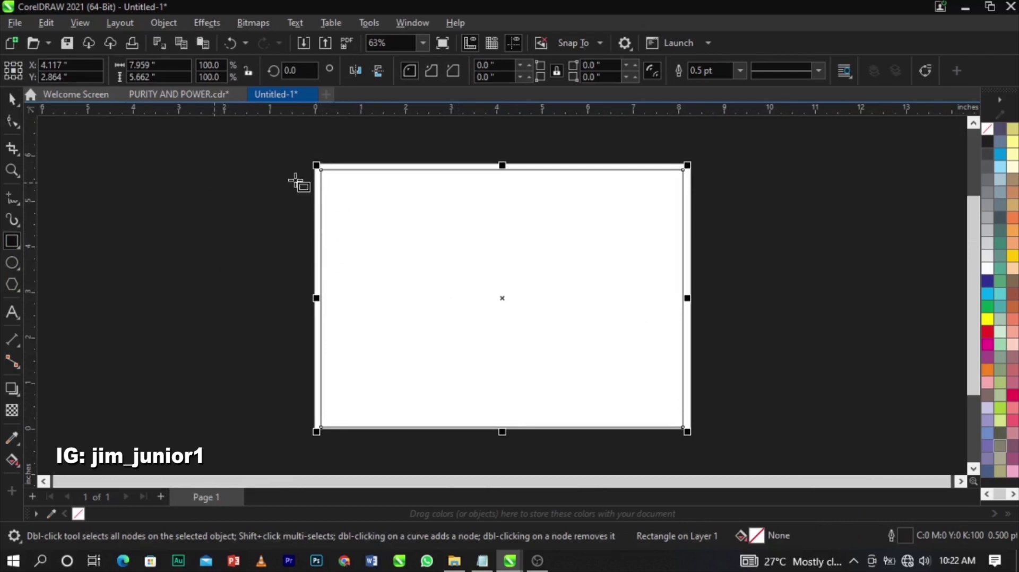
- Set the rectangle's width to the page width of 8.268 inches
left_click(11, 101)
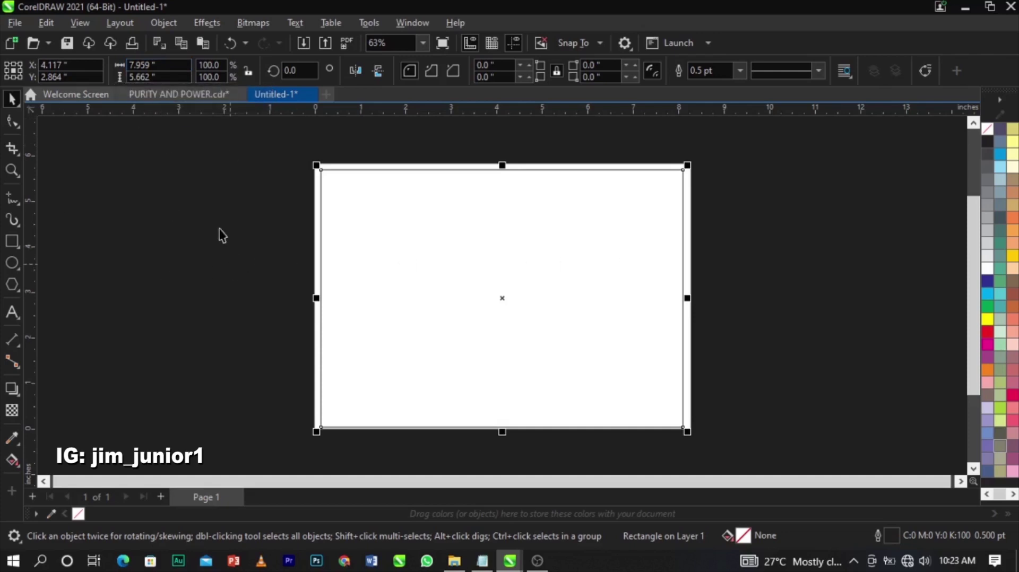
left_click(194, 258)
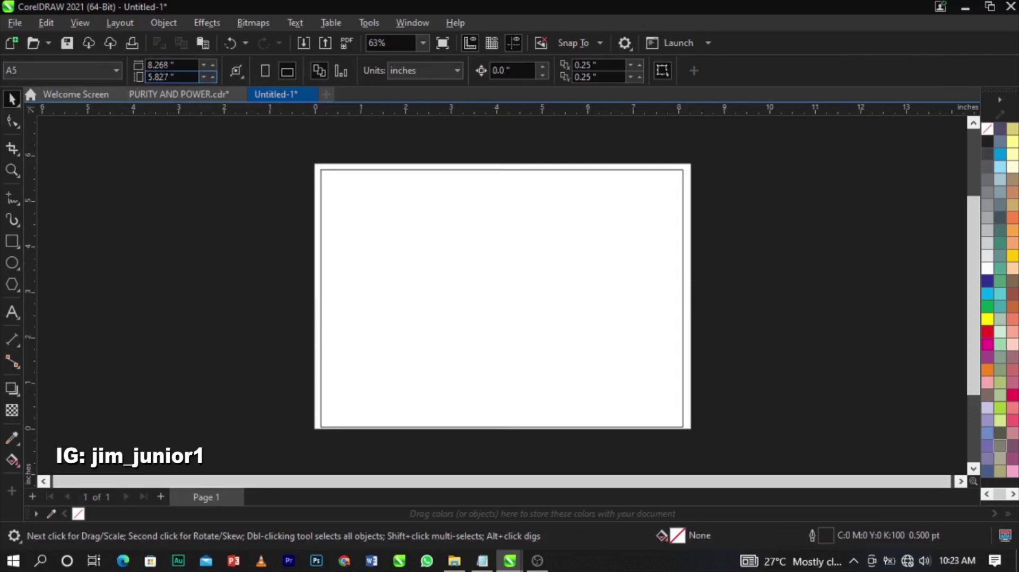
left_click_drag(178, 66, 147, 65)
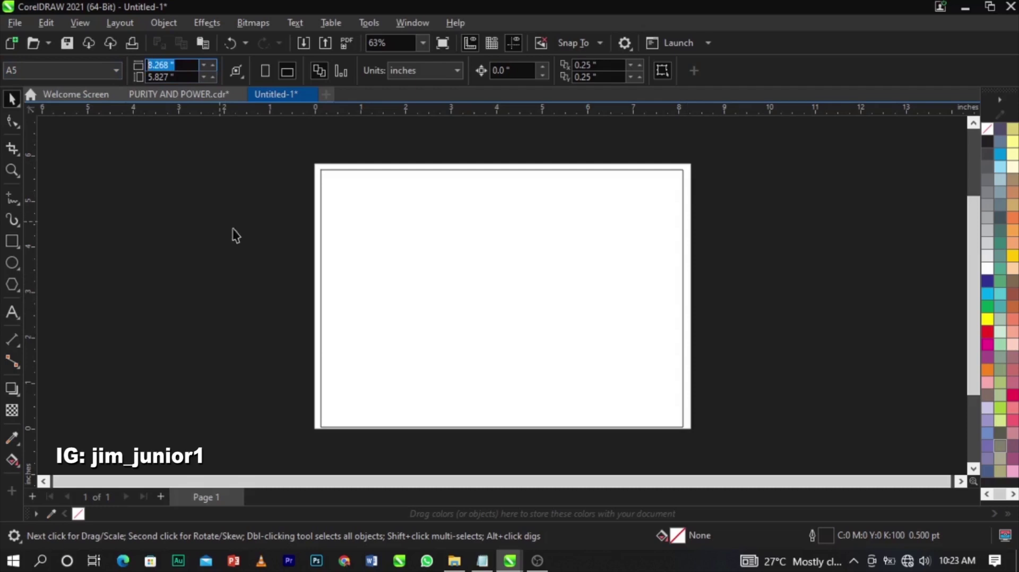
left_click(441, 257)
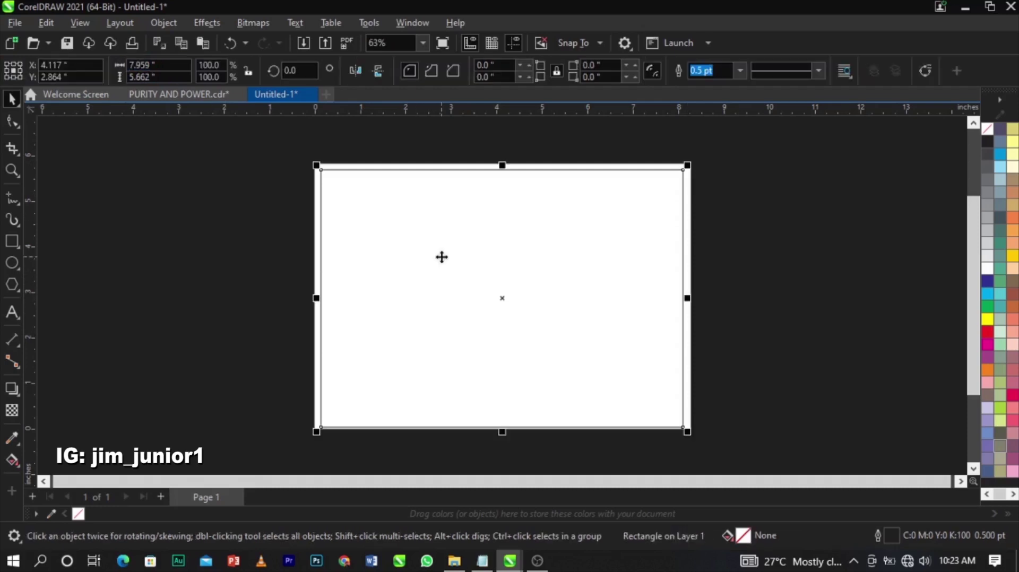
left_click_drag(160, 64, 105, 68)
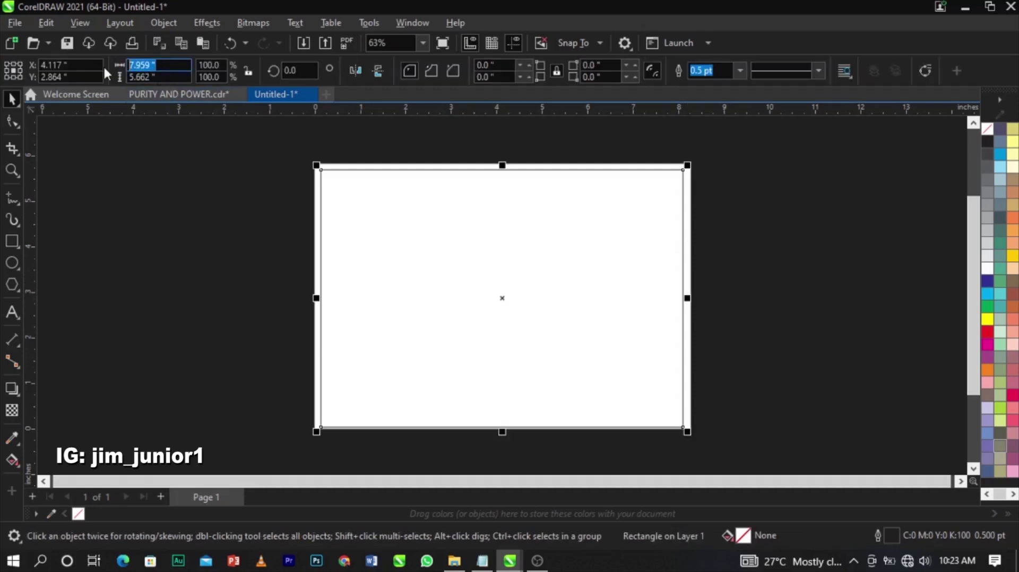
left_click(187, 253)
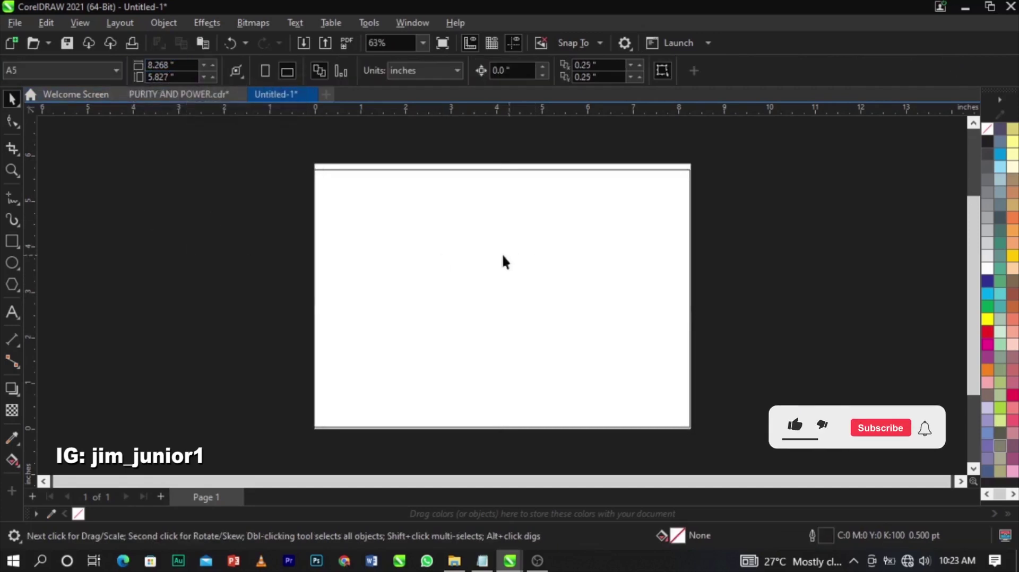
- Set the rectangle's height to the page height of 5.827 inches
left_click_drag(177, 77, 107, 80)
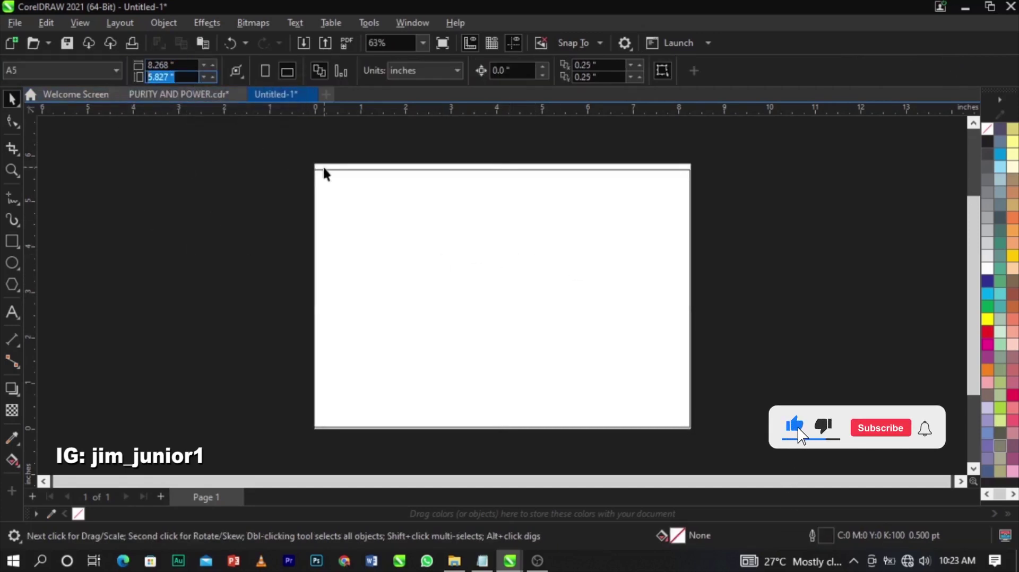
left_click(388, 200)
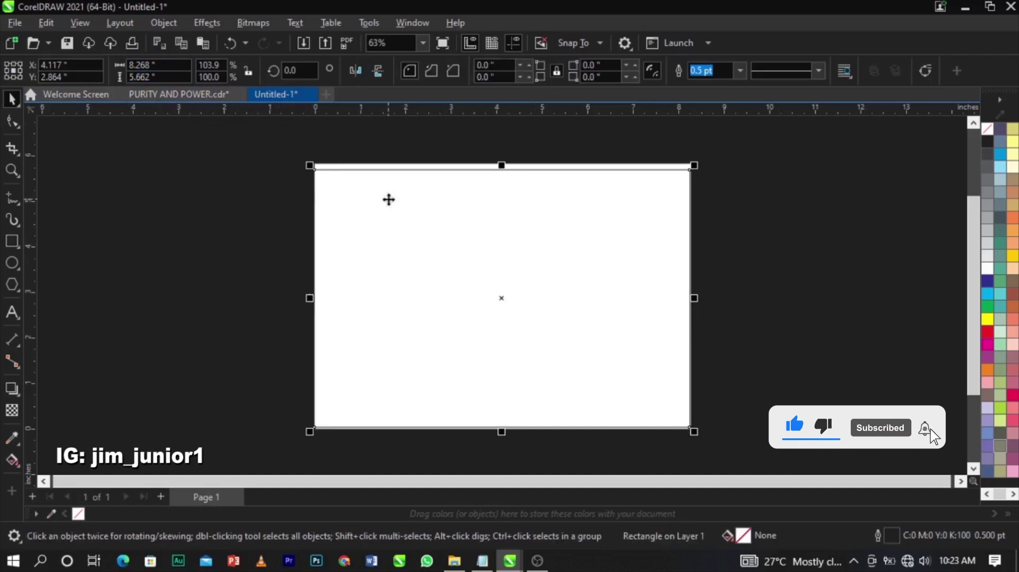
left_click_drag(167, 77, 25, 85)
type("5.827 \"")
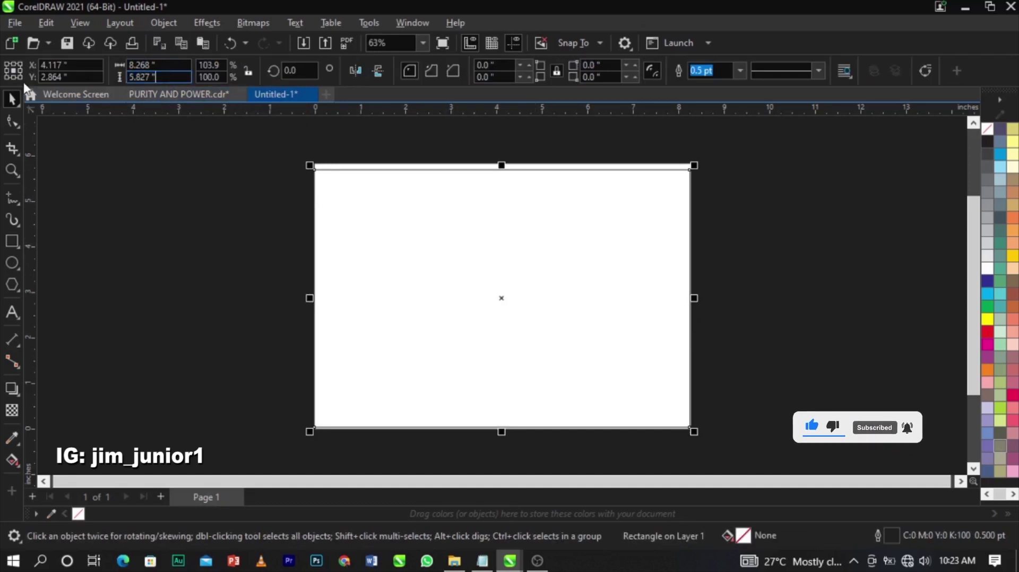
key("Return")
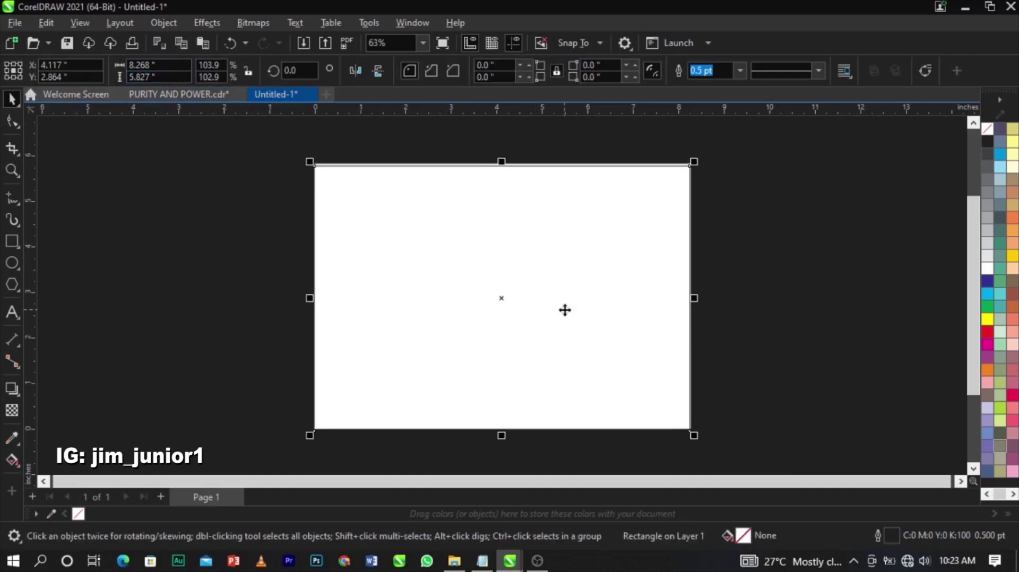
- Centre the rectangle on the page and remove its outline
key("p")
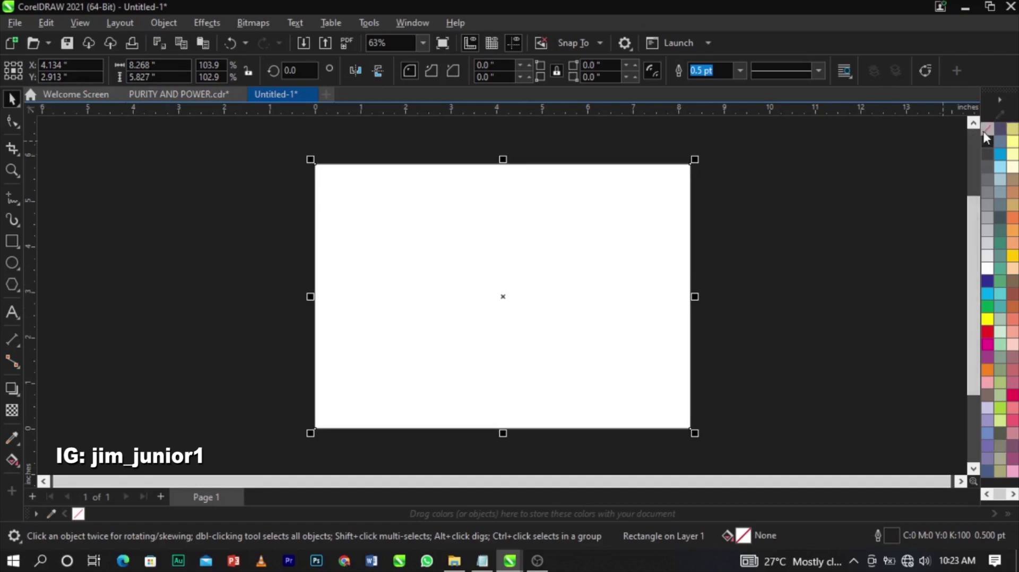
left_click_drag(571, 267, 535, 277)
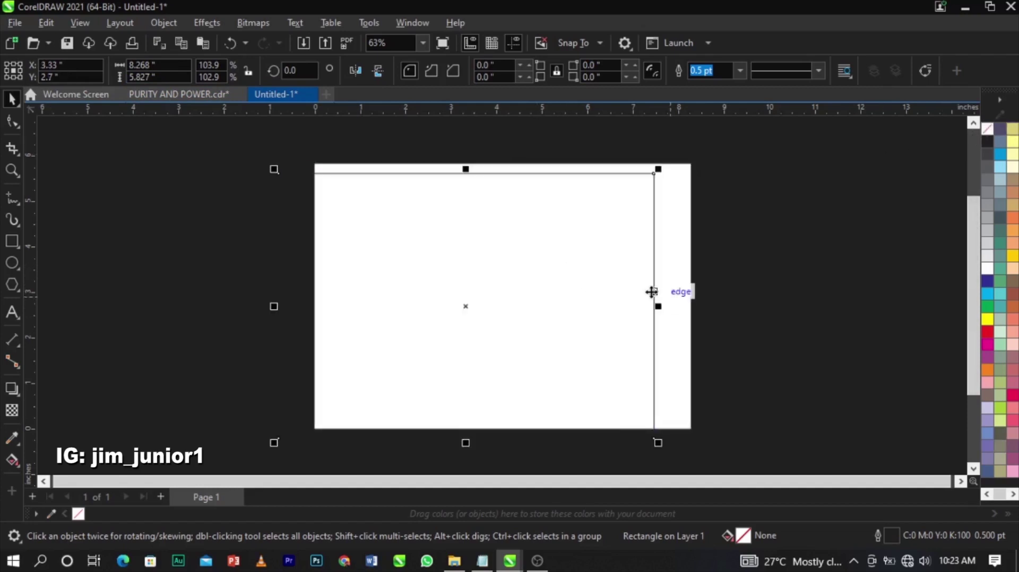
key("p")
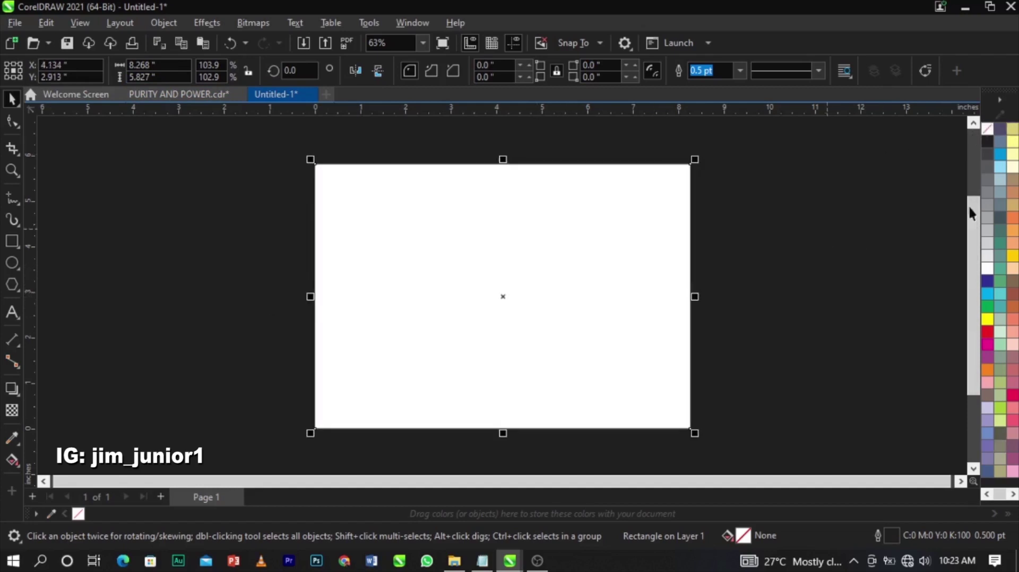
right_click(984, 131)
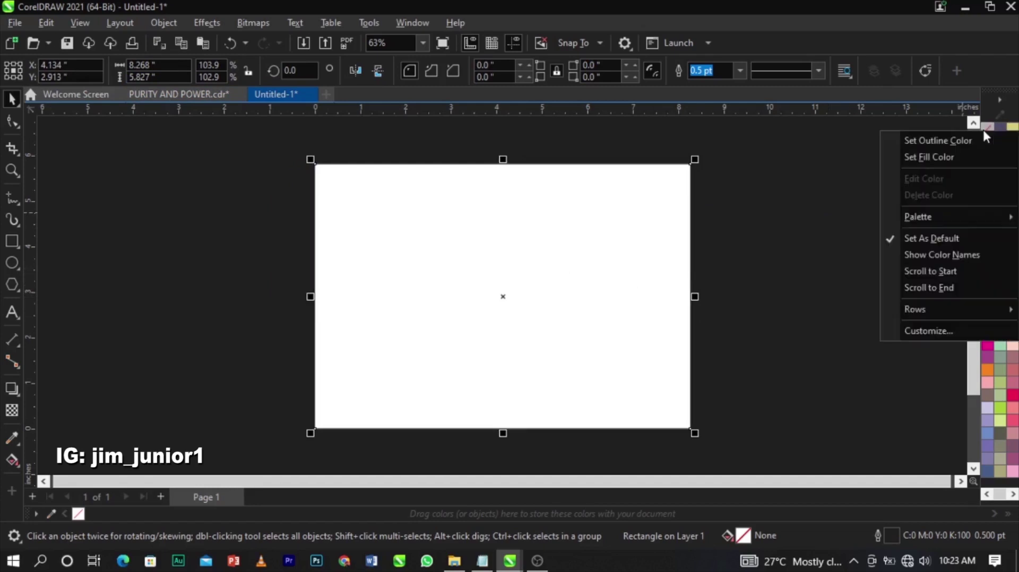
left_click(983, 138)
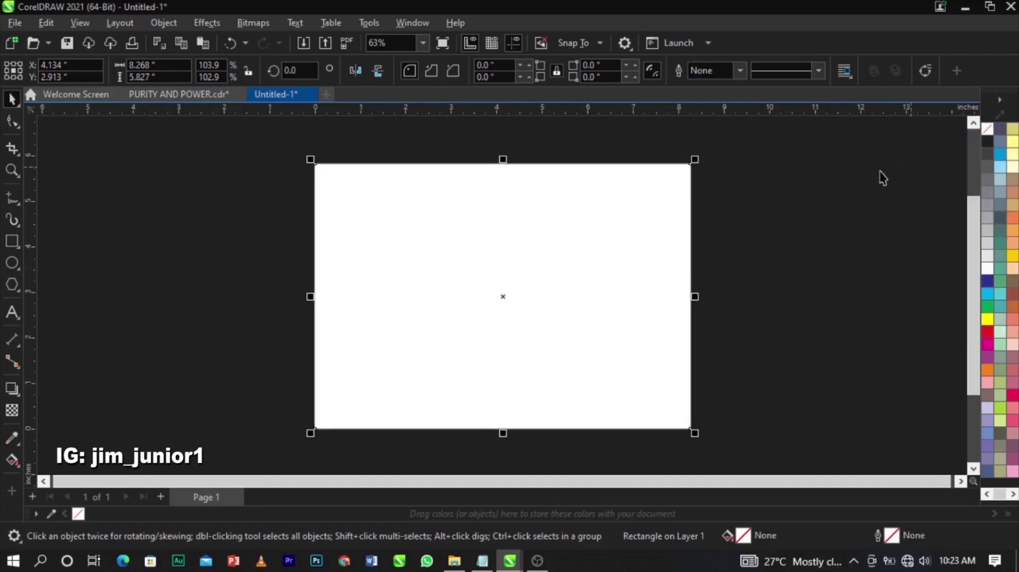
left_click(732, 294)
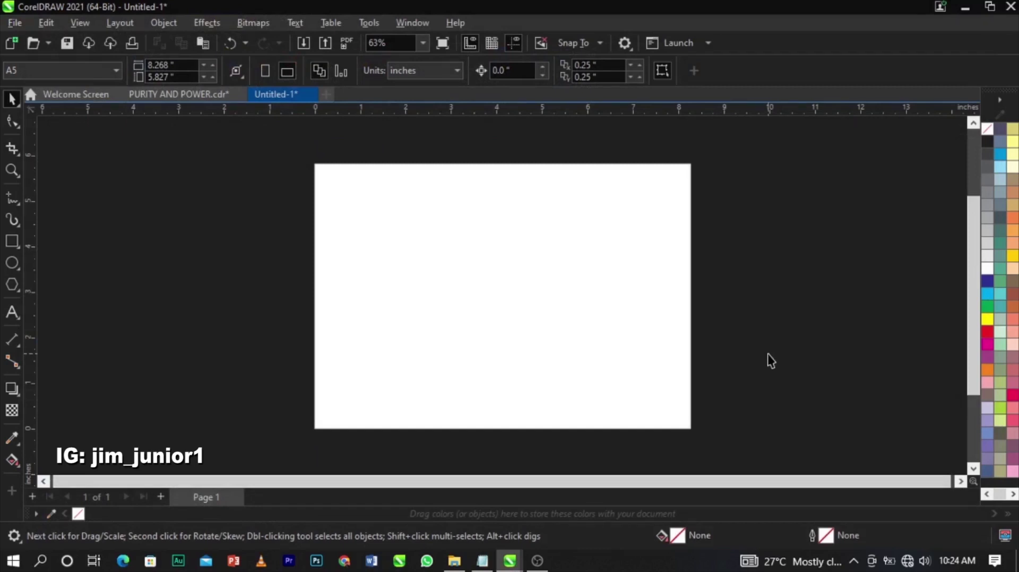
- Start importing files and open the CHURCH FLYER folder in Downloads
right_click(752, 295)
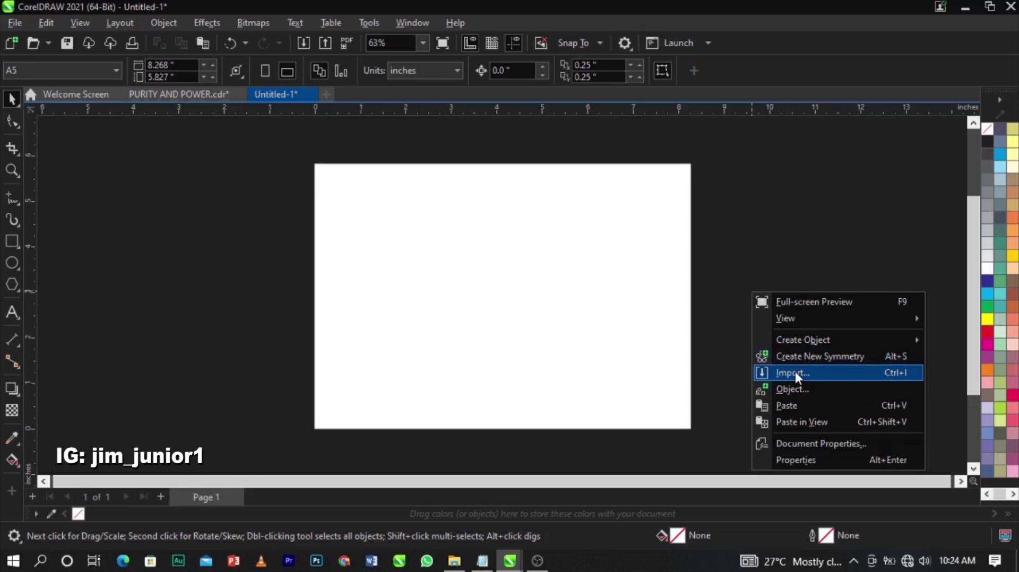
left_click(267, 275)
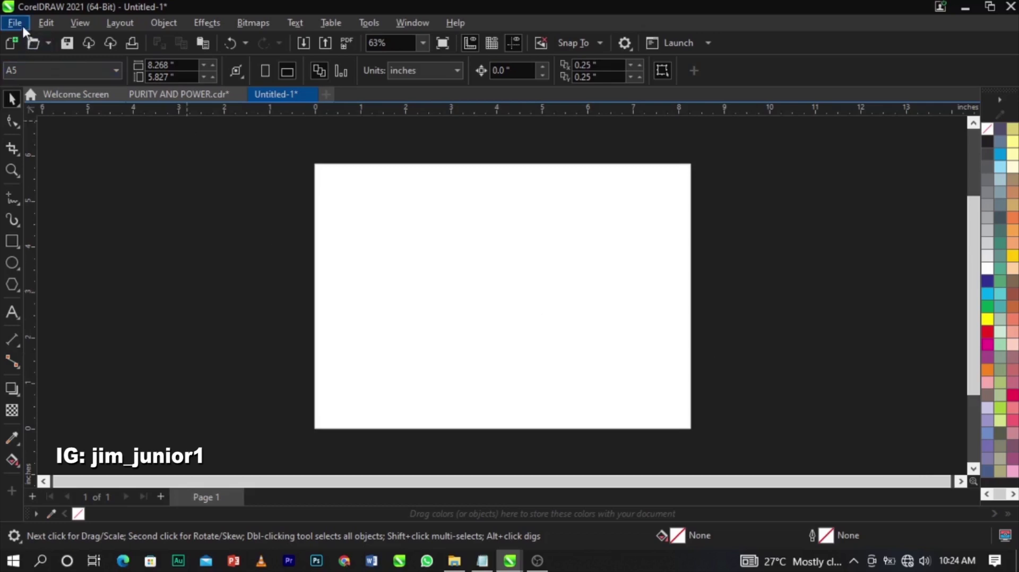
left_click(21, 24)
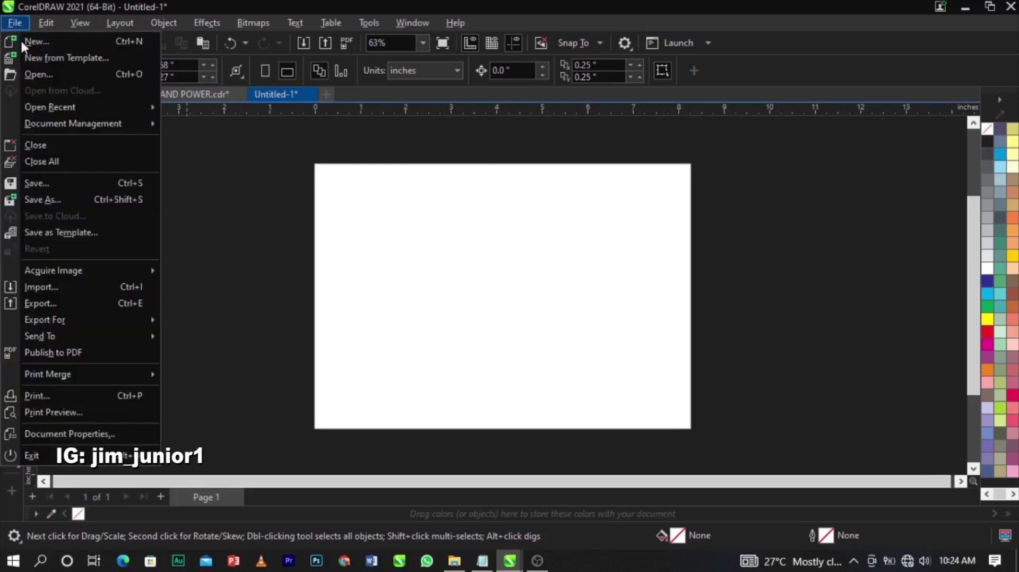
left_click(77, 289)
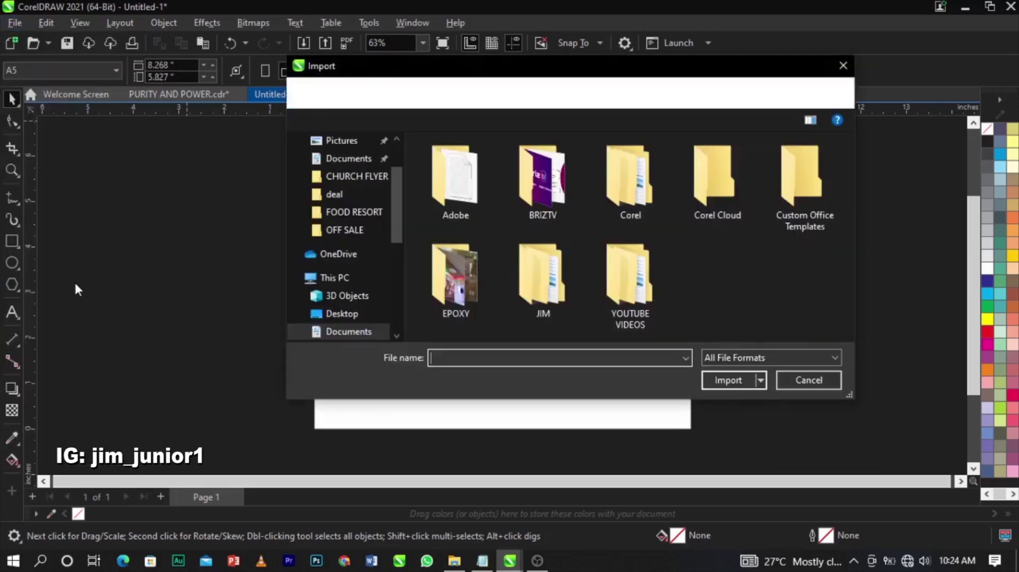
scroll(350, 319, "down", 1)
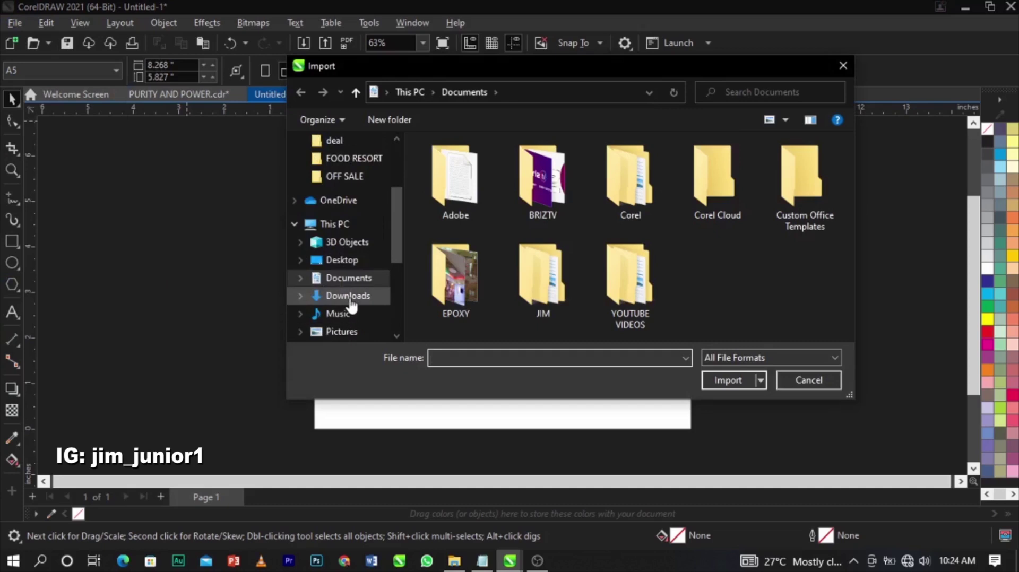
left_click(350, 300)
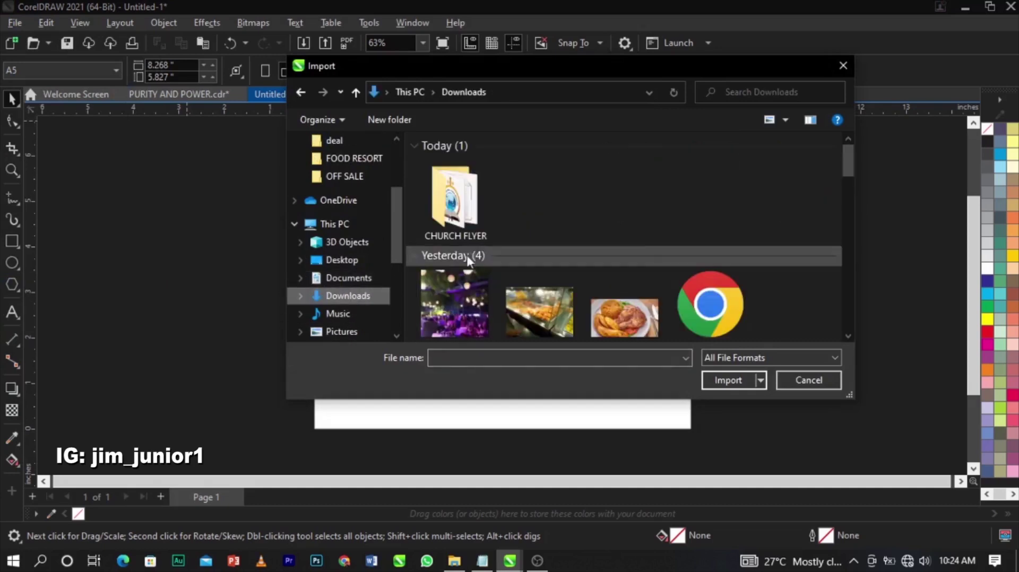
double_click(455, 206)
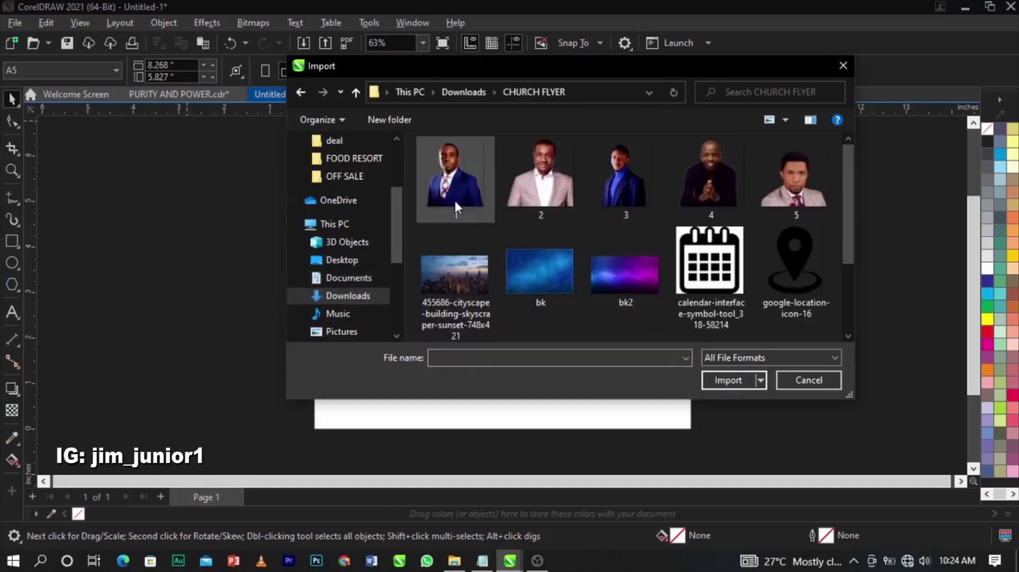
- Import portraits 1 to 5, the cityscape, bk, bk2, the calendar and google-location icons, the logo and the molumen-phone-icon
left_click(455, 203)
left_click(541, 180, "ctrl")
left_click(617, 186, "ctrl")
left_click(711, 180, "ctrl")
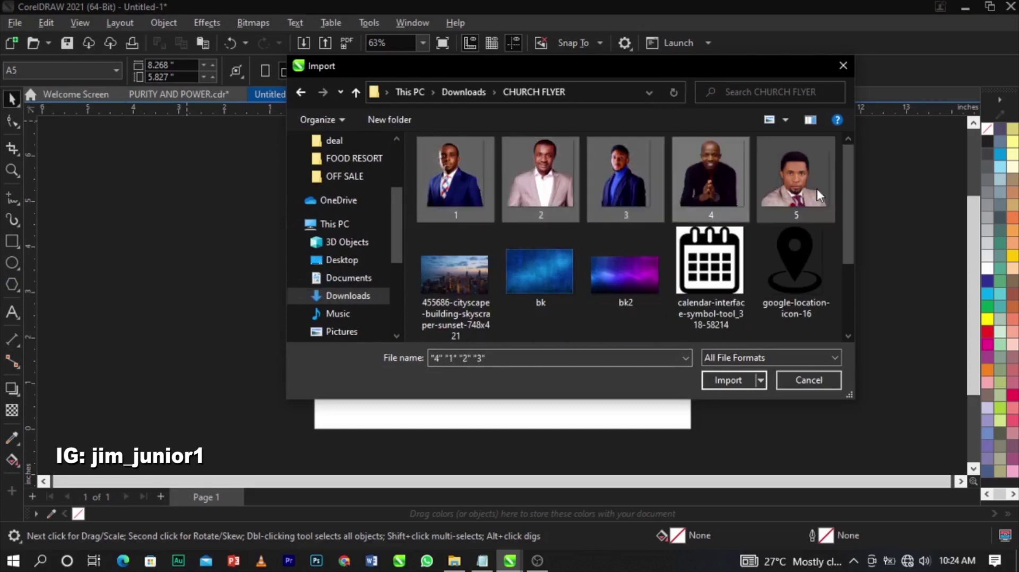
left_click(817, 189, "ctrl")
left_click(480, 274, "ctrl")
left_click(560, 272, "ctrl")
left_click(645, 275, "ctrl")
left_click(761, 266, "ctrl")
left_click(743, 267, "ctrl")
scroll(663, 254, "down", 2)
left_click(525, 278, "ctrl")
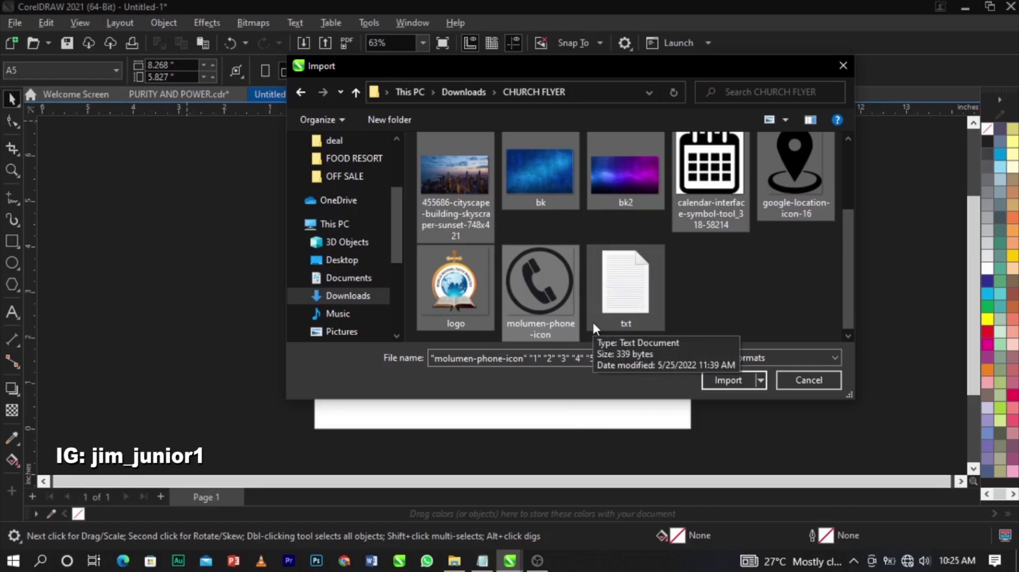
left_click(727, 383)
- Place the five imported portraits, centring portrait 4 on the page and the others beside it in the empty area
left_click(143, 267)
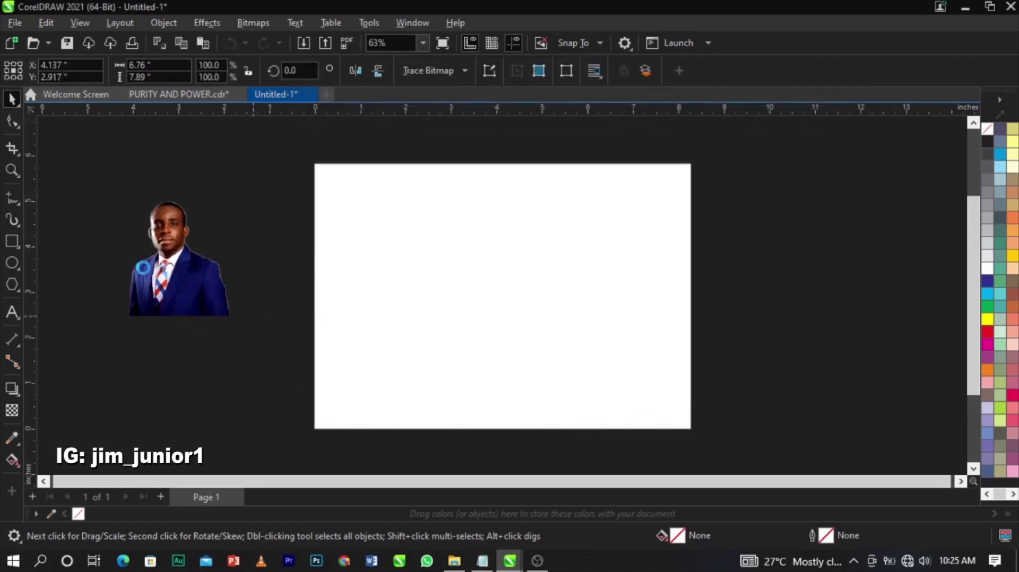
left_click(142, 267)
left_click(165, 371)
key("Return")
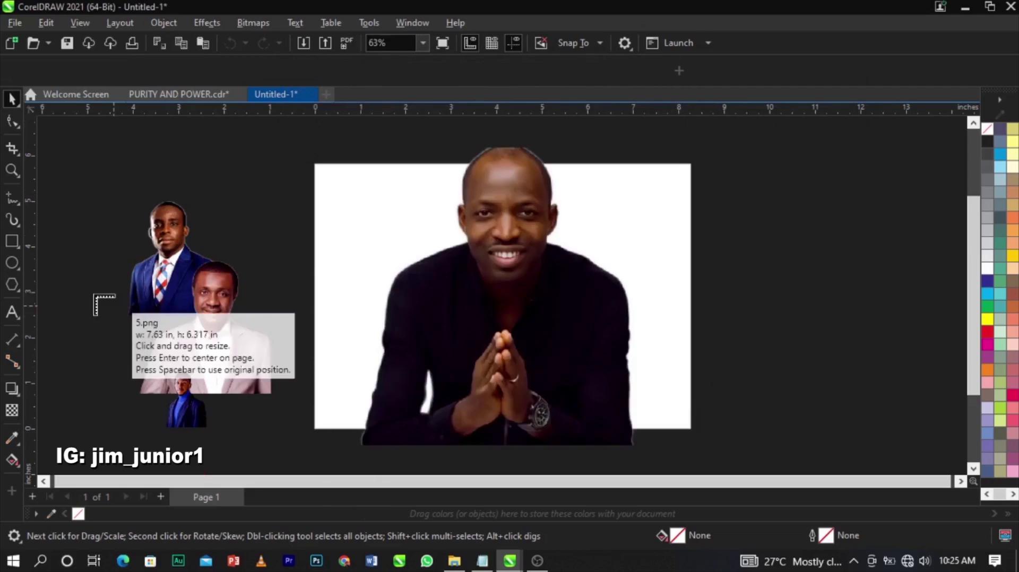
left_click(89, 287)
- Place the bk and bk2 backgrounds, the calendar, location and phone icons and the logo beside the page
left_click(107, 215)
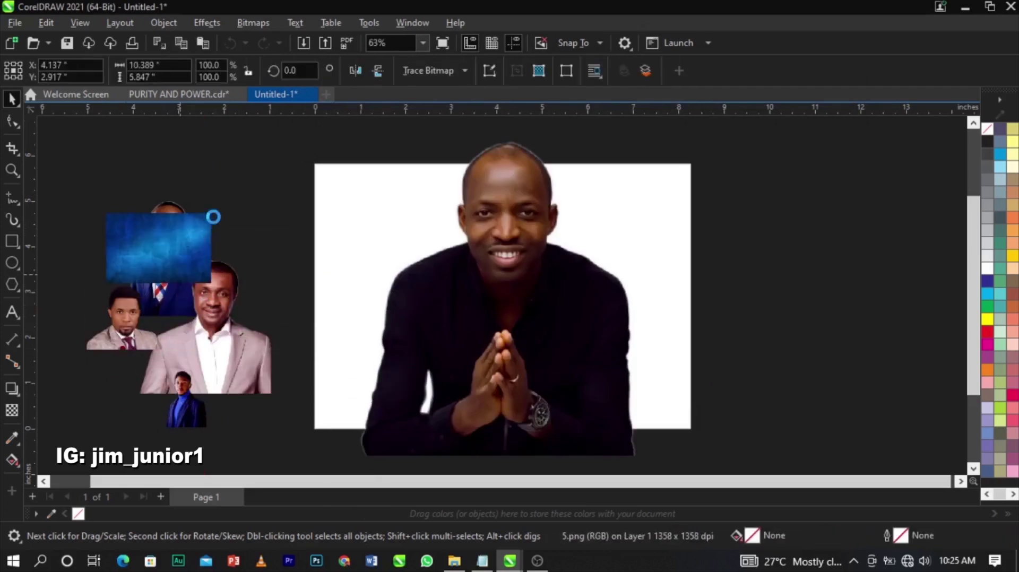
left_click(243, 245)
left_click(221, 187)
left_click(177, 154)
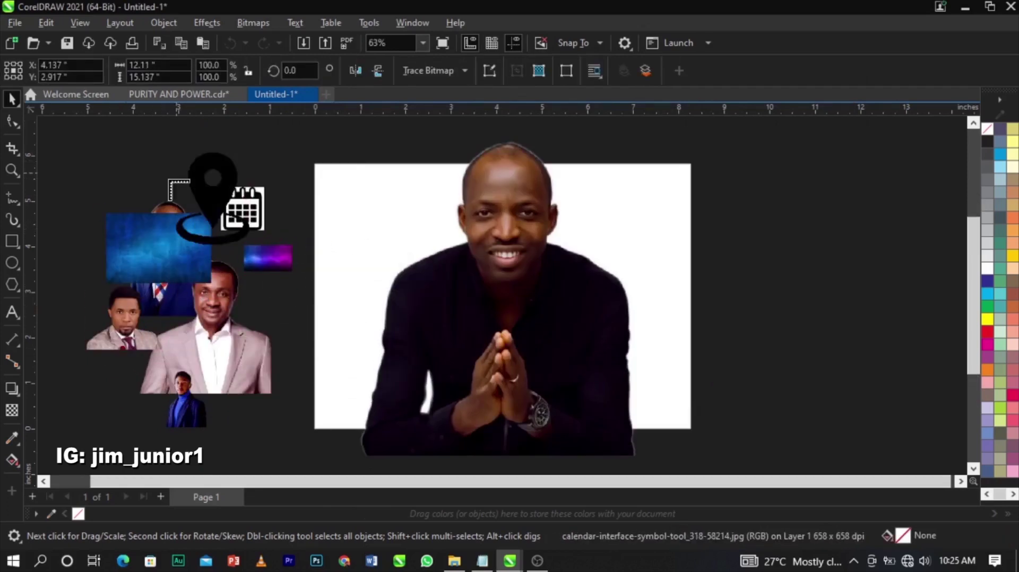
left_click(136, 160)
left_click(79, 159)
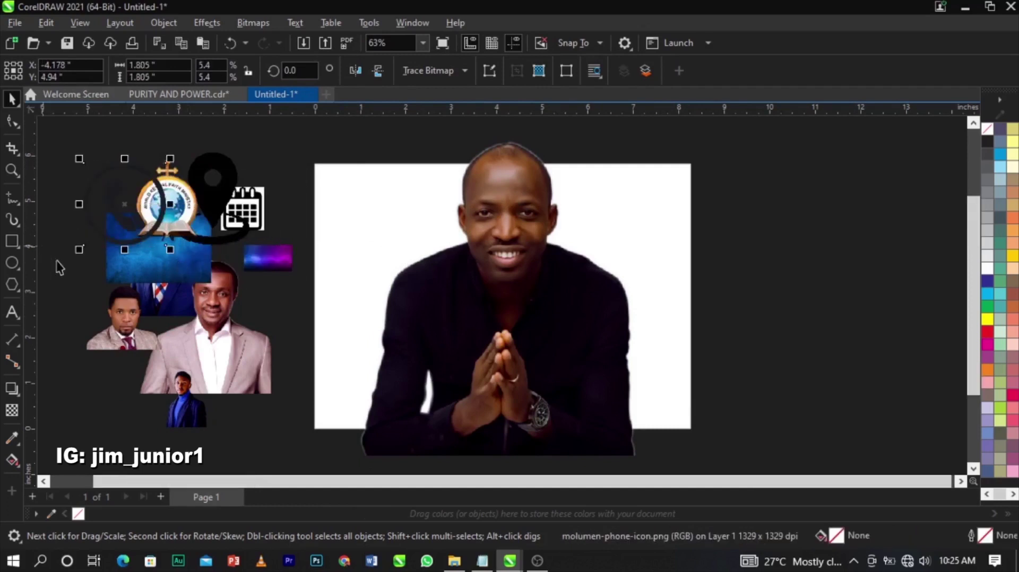
- Move the centred portrait off the page among the other images and spread out the blue background, logo and location icon
left_click(530, 282)
left_click_drag(654, 300, 191, 353)
left_click_drag(198, 263, 106, 275)
left_click_drag(206, 192, 207, 156)
left_click(226, 198)
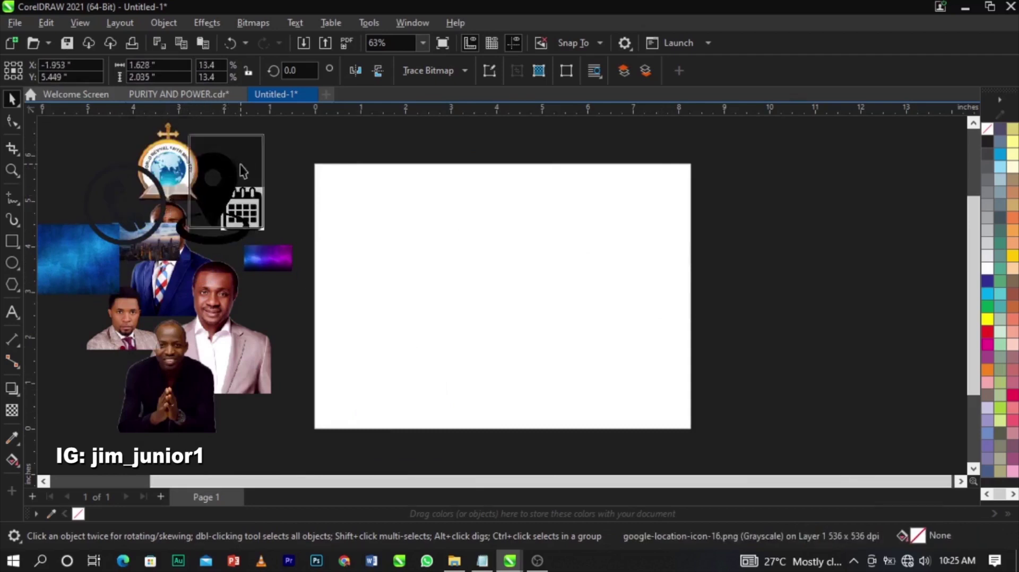
left_click(785, 245)
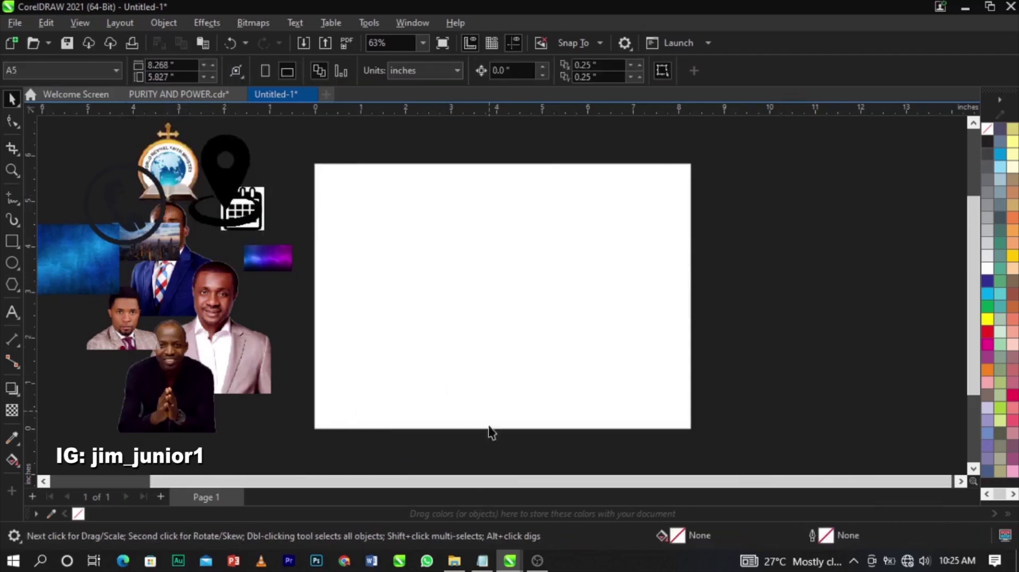
- Switch to the txt file in Notepad, copy all of the flyer text and return to the CorelDRAW document
left_click(482, 561)
left_click(858, 378)
left_click_drag(880, 336, 611, 30)
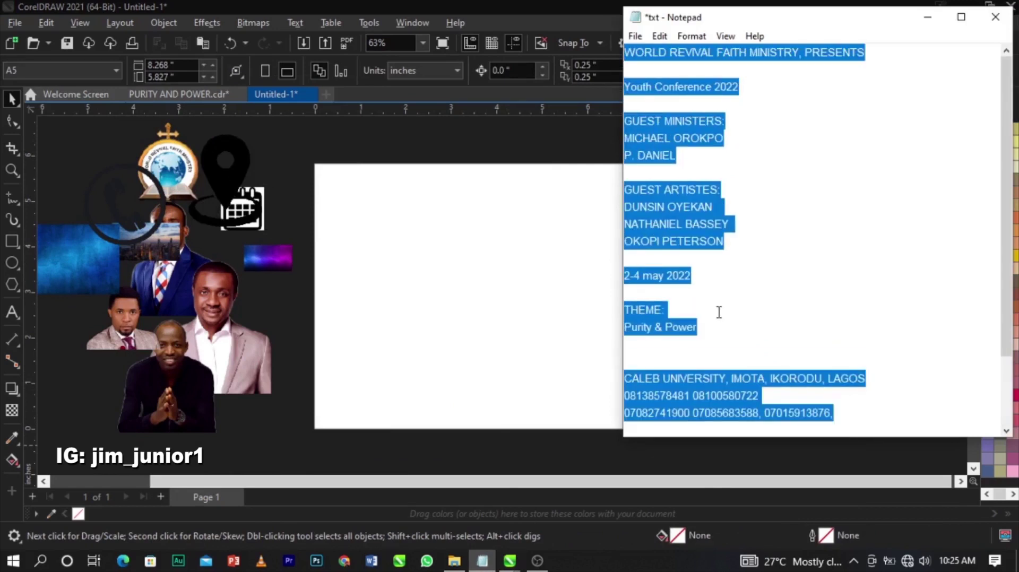
left_click(429, 158)
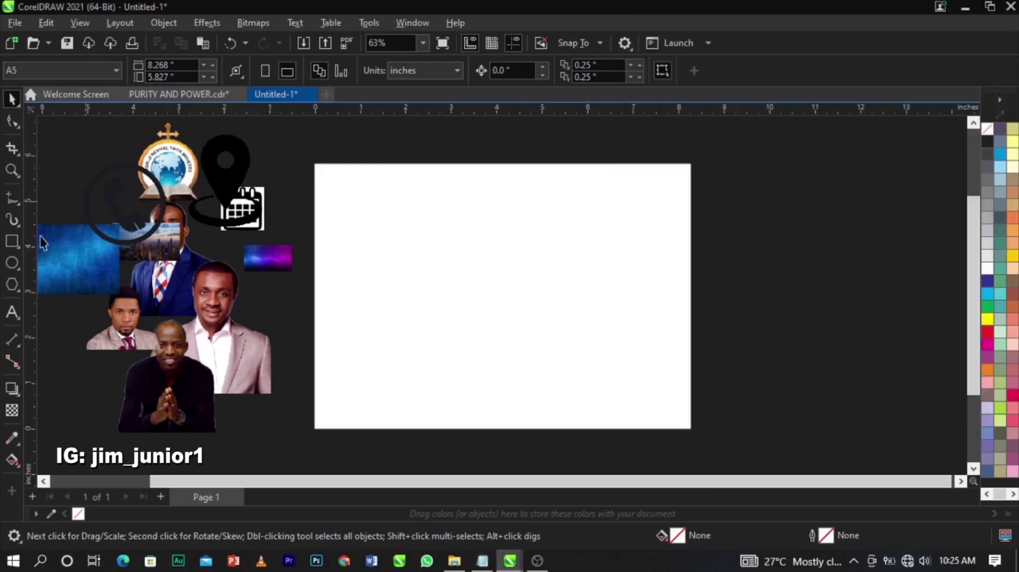
- Paste the copied flyer text as a new text object in the empty area on the free side of the page
left_click(13, 312)
left_click(763, 201)
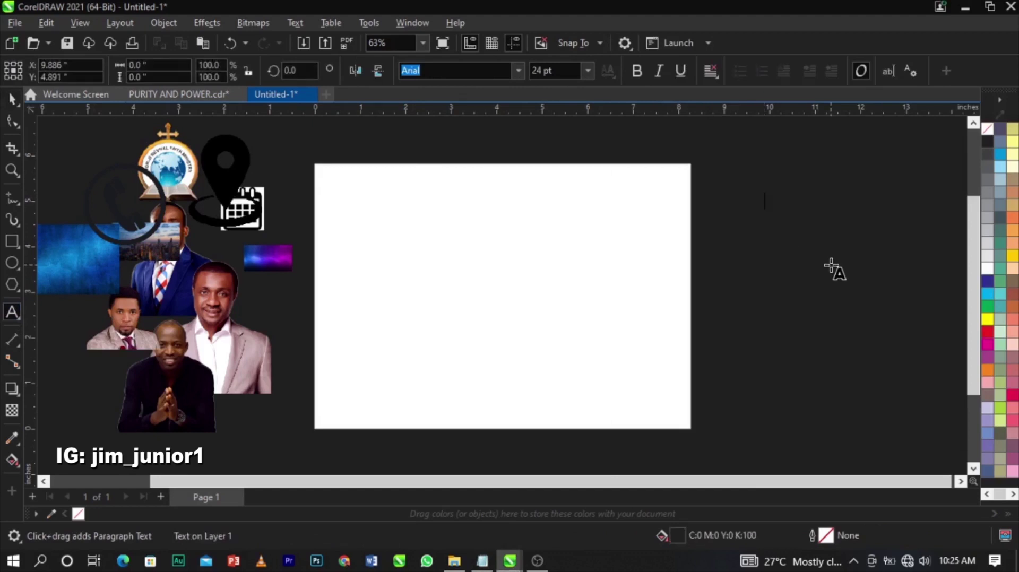
key("ctrl+v")
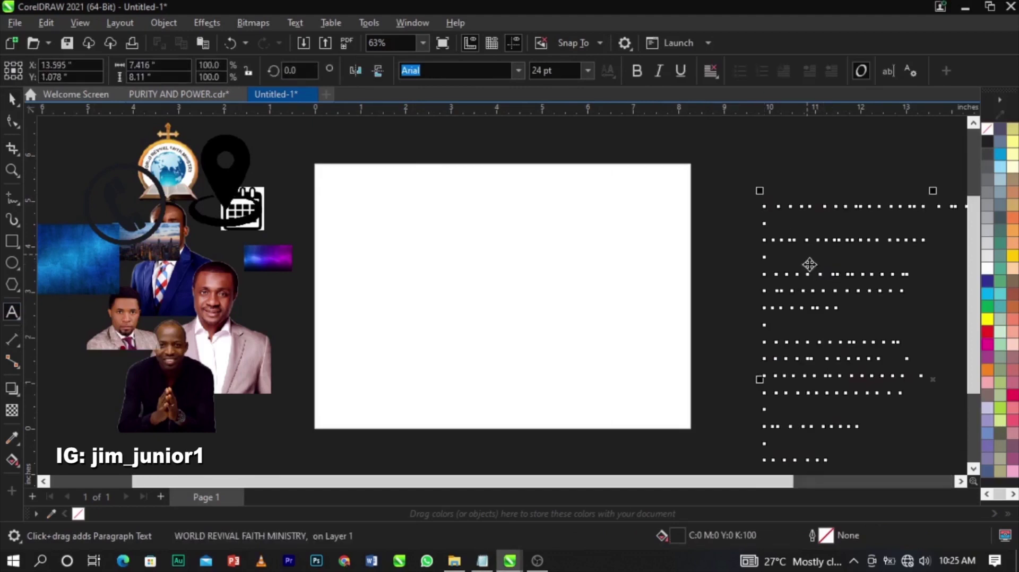
key("ctrl+space")
left_click_drag(824, 291, 797, 274)
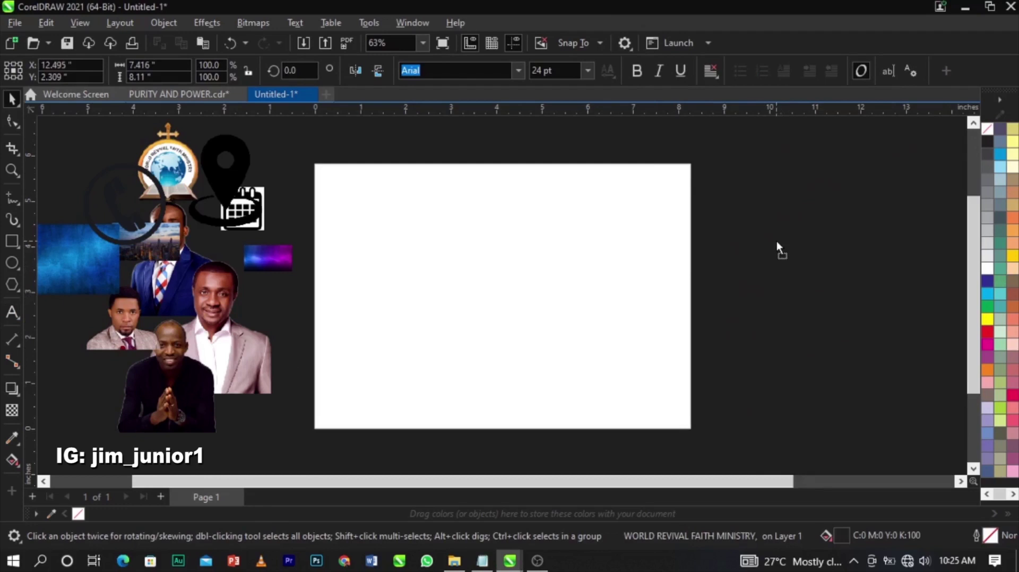
left_click_drag(814, 234, 825, 239)
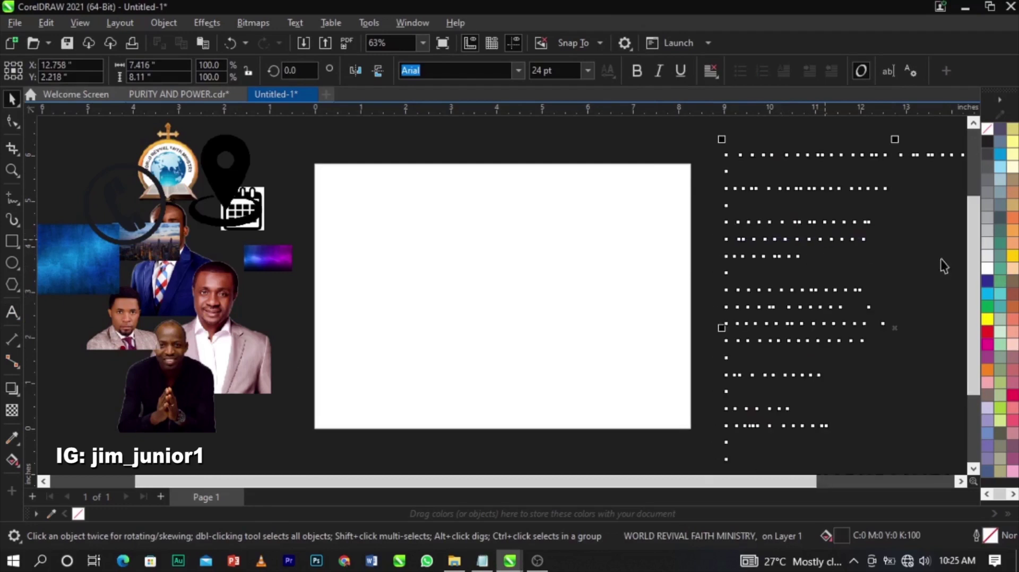
- Colour the pasted flyer text white and set its font size to 9 pt
left_click(988, 267)
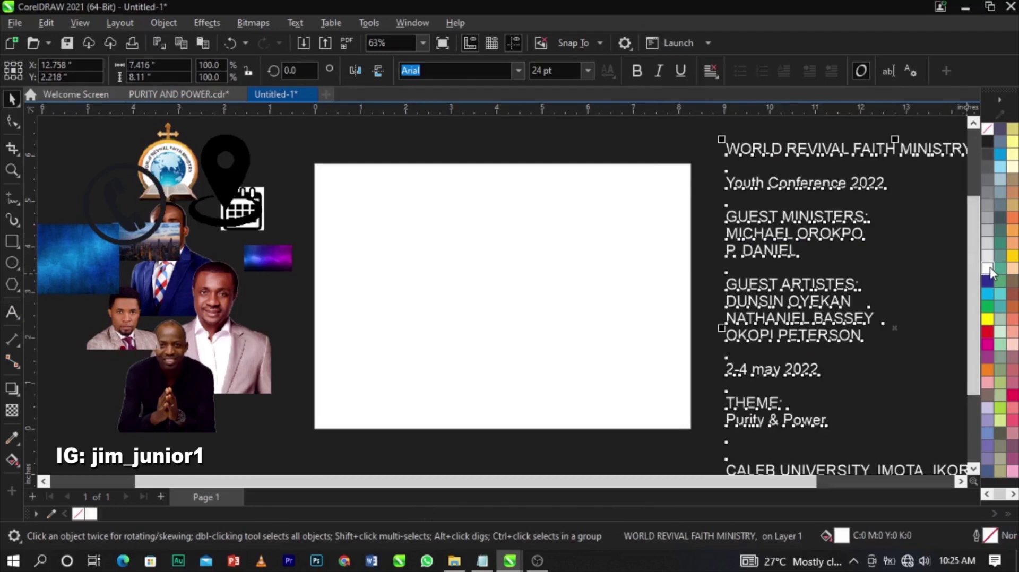
left_click(587, 75)
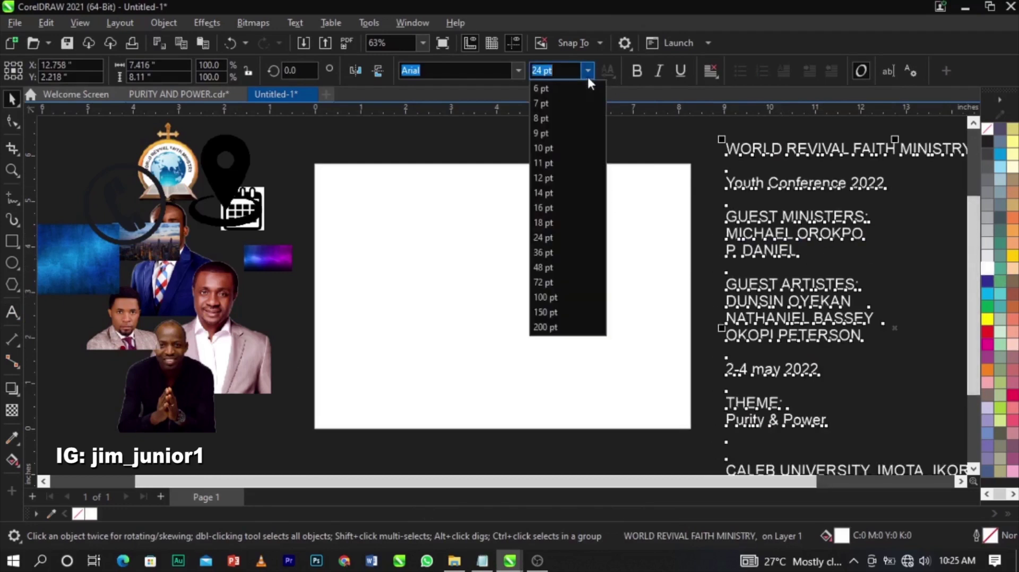
left_click(546, 135)
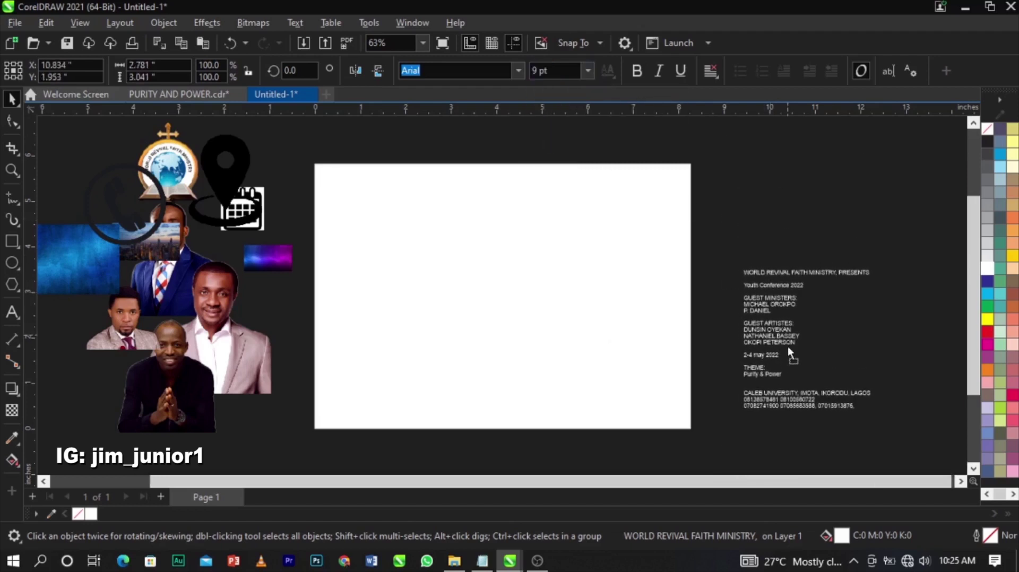
left_click(787, 225)
- Spread out the portraits, moving the black-clothed and light-jacket men below the other images and the navy-suit man above them
scroll(424, 223, "down", 1)
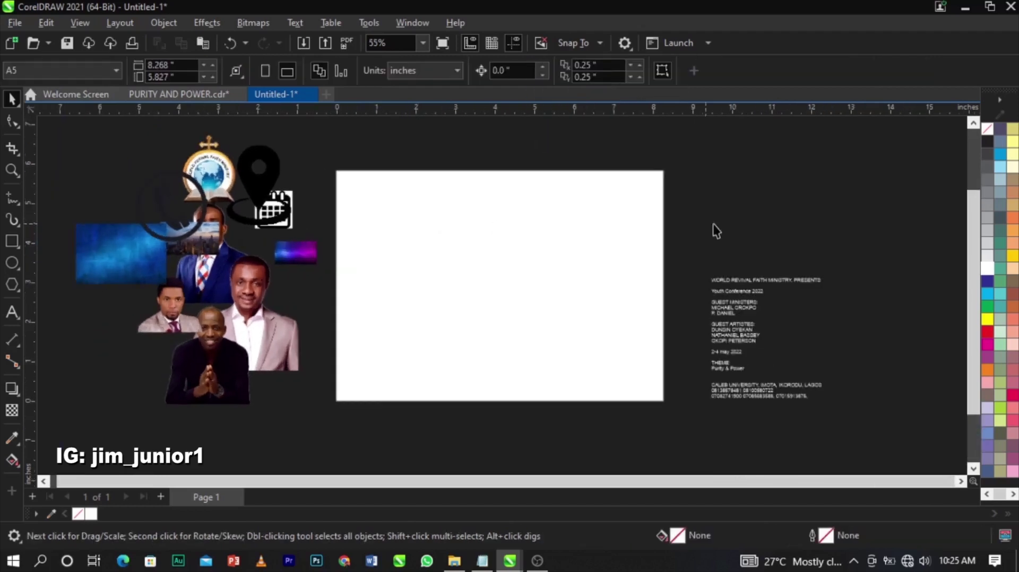
scroll(507, 204, "down", 1)
scroll(79, 294, "down", 2)
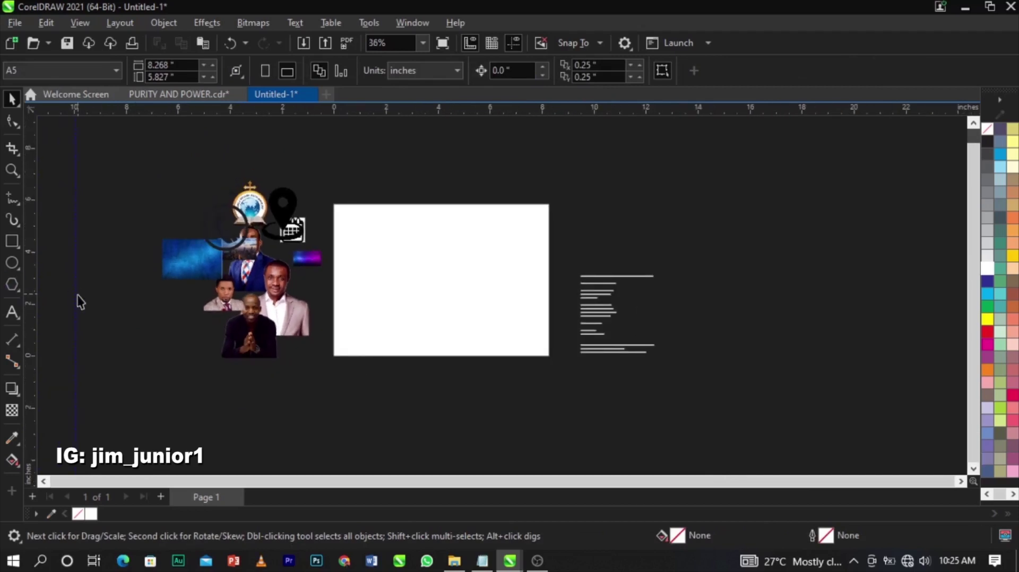
scroll(357, 278, "up", 2)
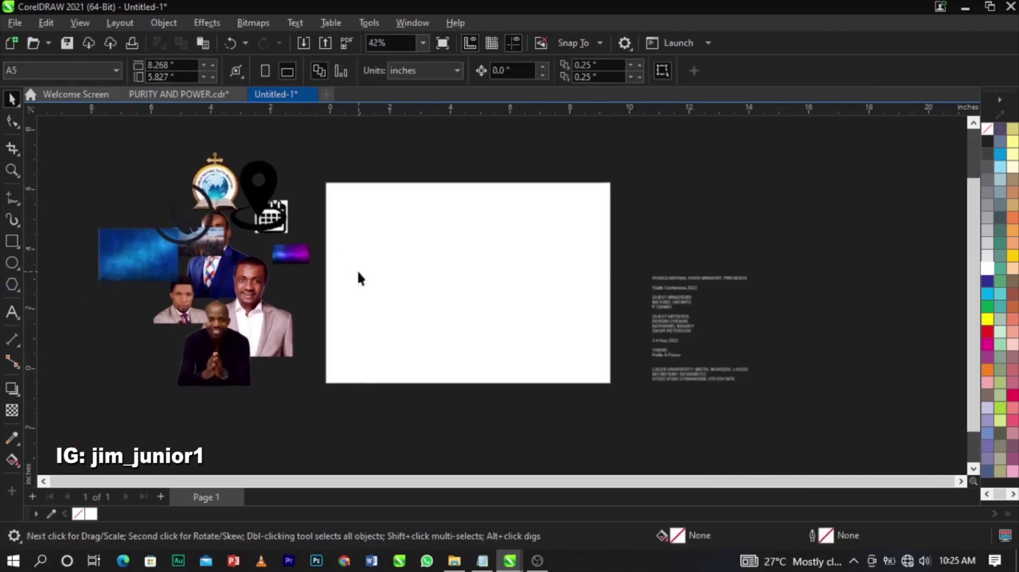
left_click_drag(177, 384, 107, 440)
left_click_drag(233, 345, 216, 438)
left_click(279, 259)
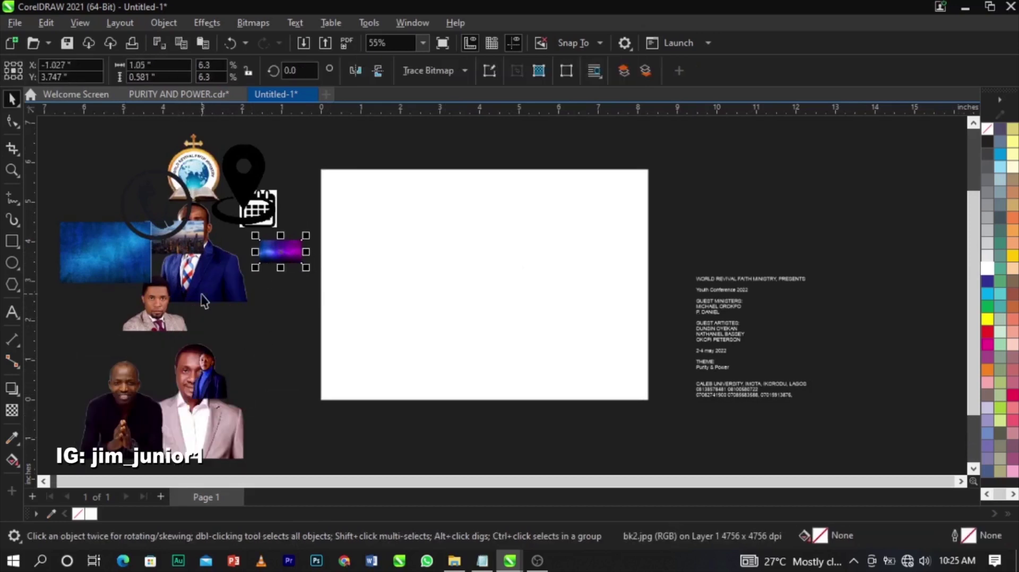
left_click_drag(200, 291, 103, 186)
- Enlarge the purple bk2 background to about 7.87 by 4.36 inches over the page and place a duplicate beyond the flyer text
left_click(272, 251)
left_click_drag(305, 267, 568, 414)
left_click_drag(510, 358, 428, 349)
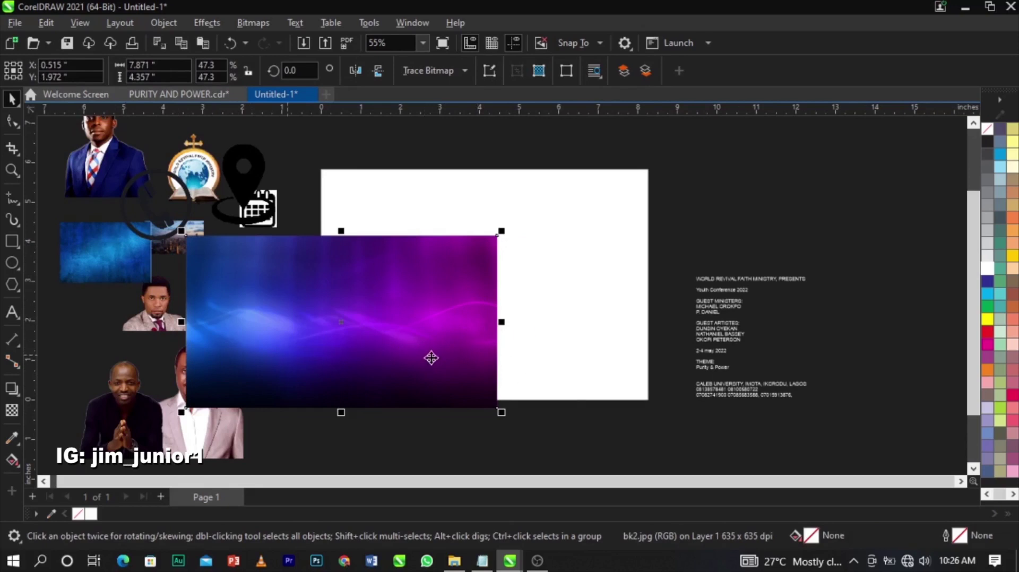
left_click_drag(414, 347, 457, 336)
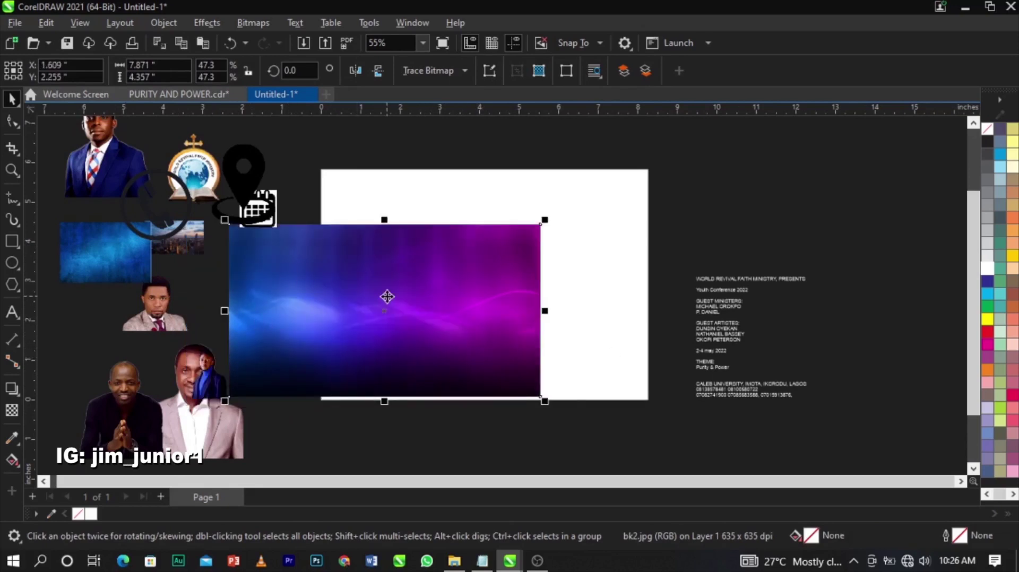
scroll(261, 276, "down", 1)
left_click_drag(283, 306, 828, 285)
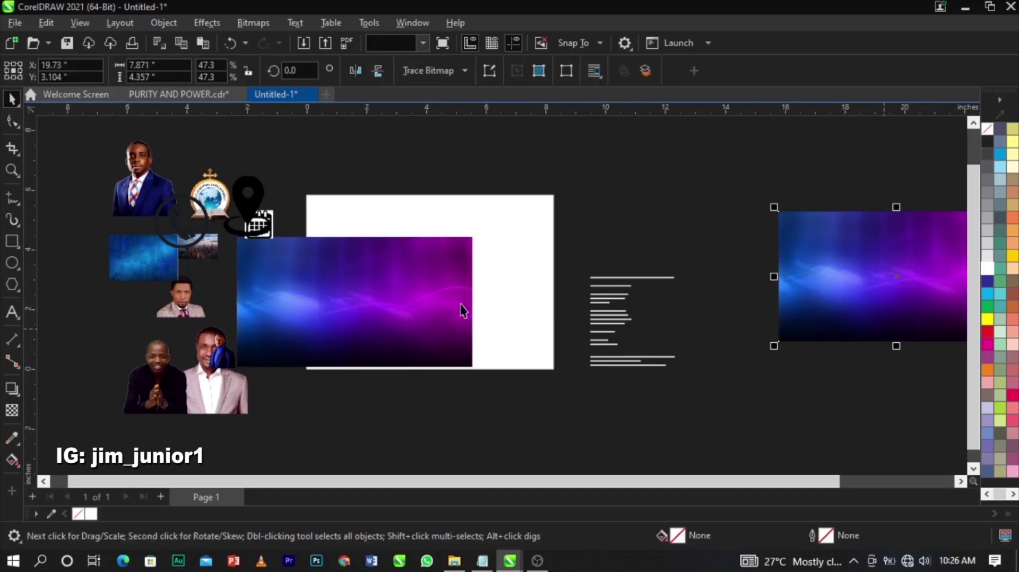
- Try to PowerClip the bk2 background inside the white page rectangle
left_click(380, 269)
scroll(380, 269, "up", 1)
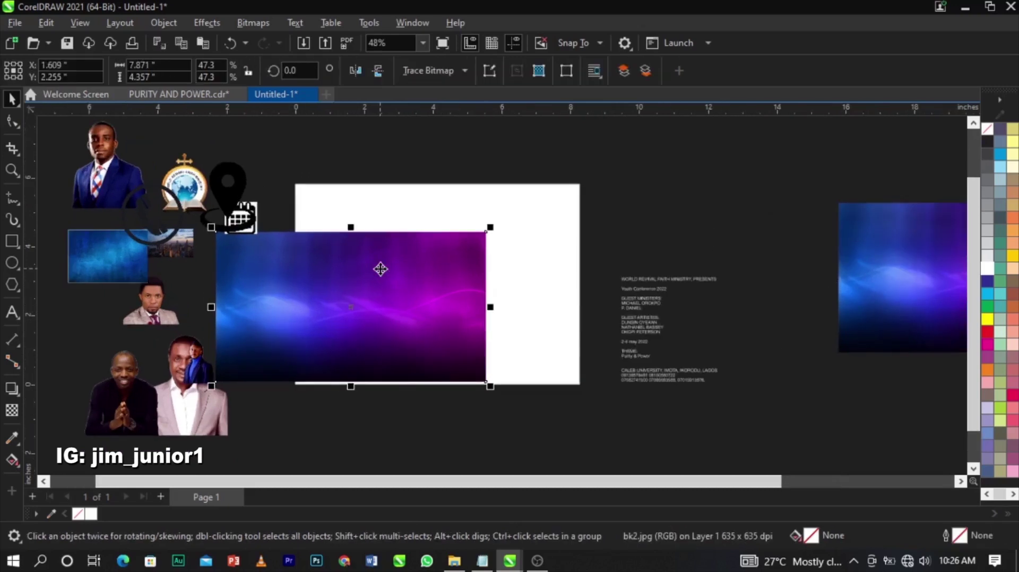
right_click(380, 269)
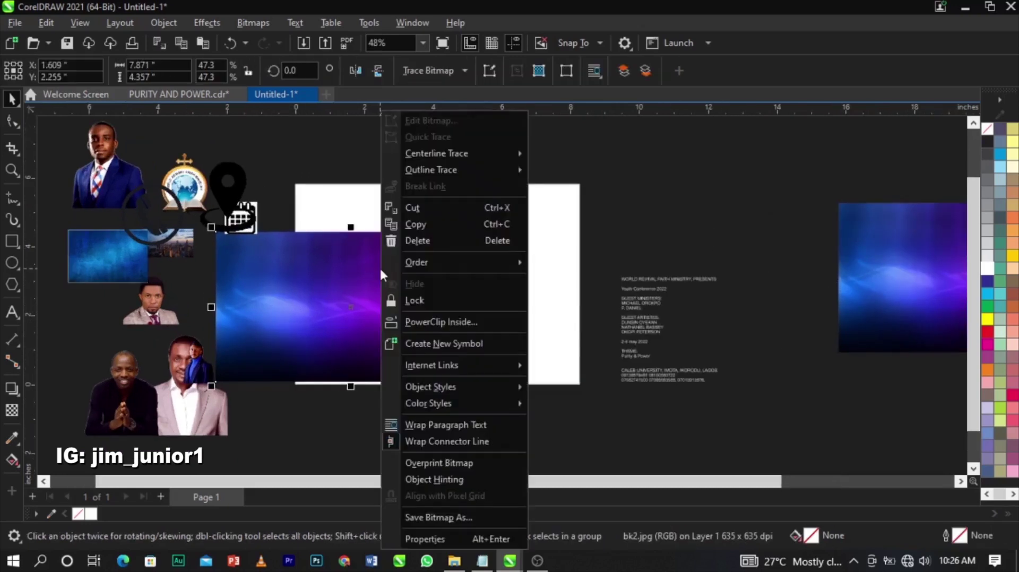
left_click(434, 321)
left_click(509, 223)
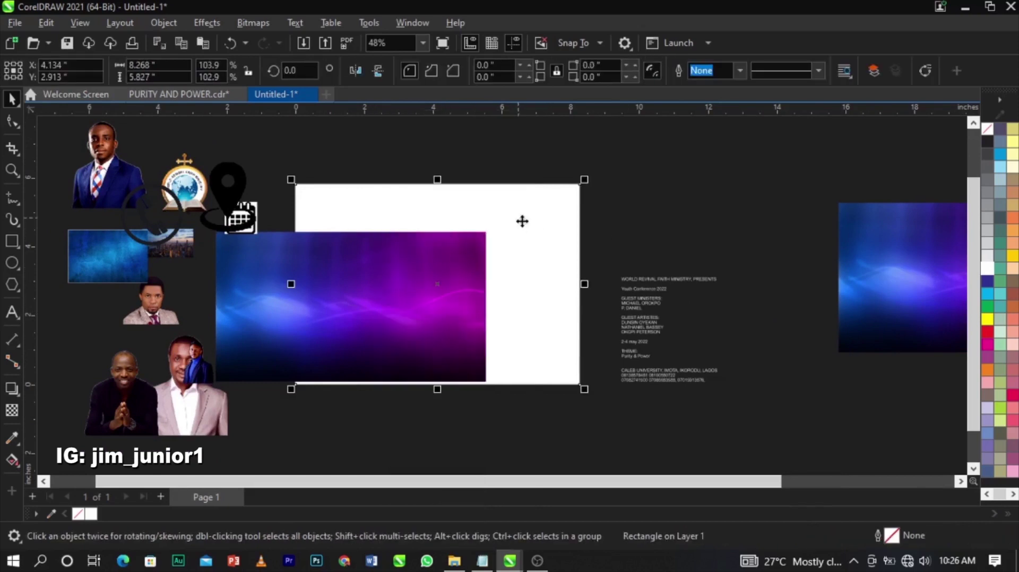
- PowerClip the bk2 background on the page inside the white page-sized rectangle
left_click(389, 267)
right_click(390, 269)
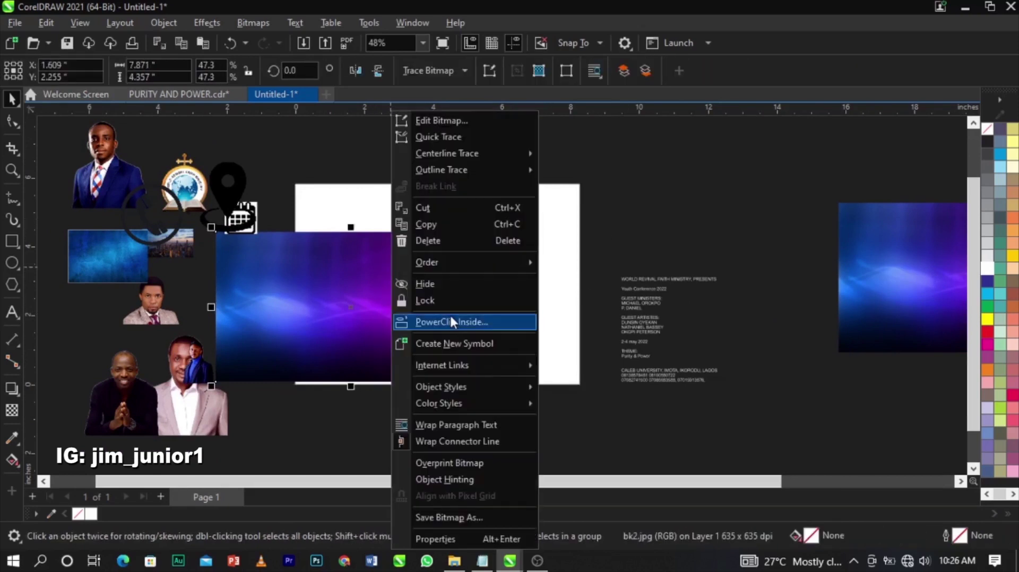
left_click(450, 313)
left_click(529, 269)
scroll(534, 269, "up", 1)
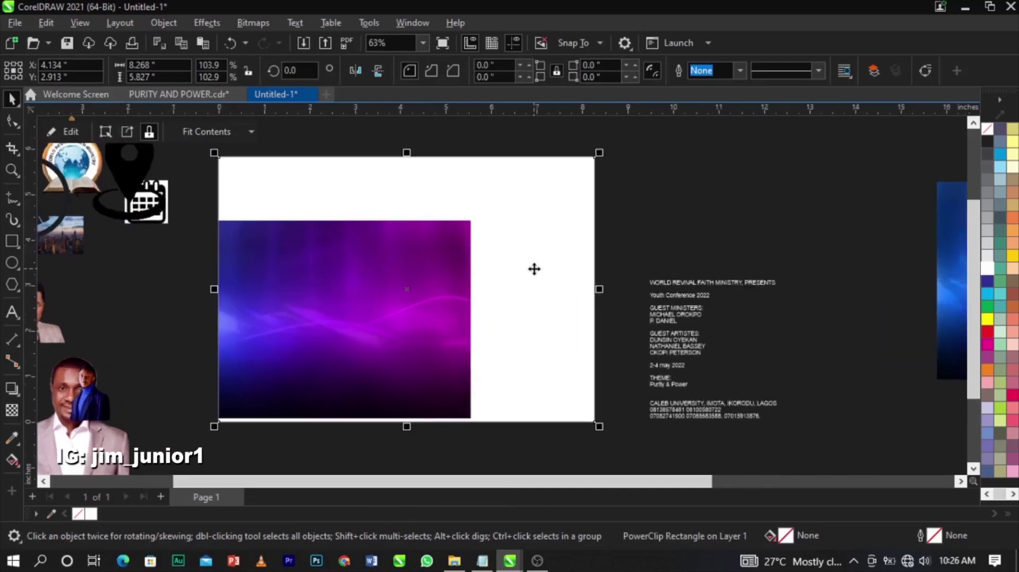
scroll(534, 269, "down", 1)
scroll(414, 227, "up", 1)
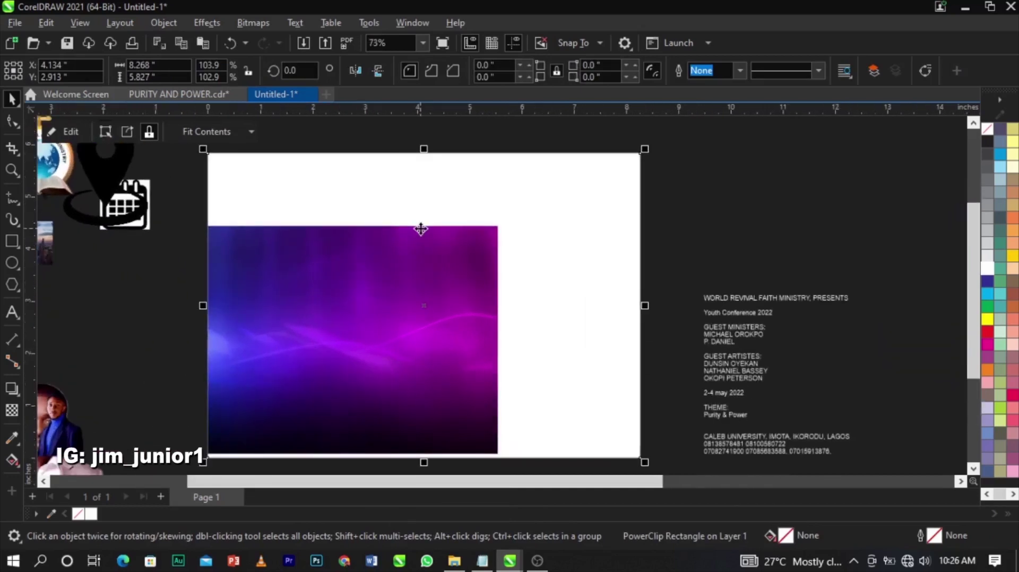
left_click(737, 263)
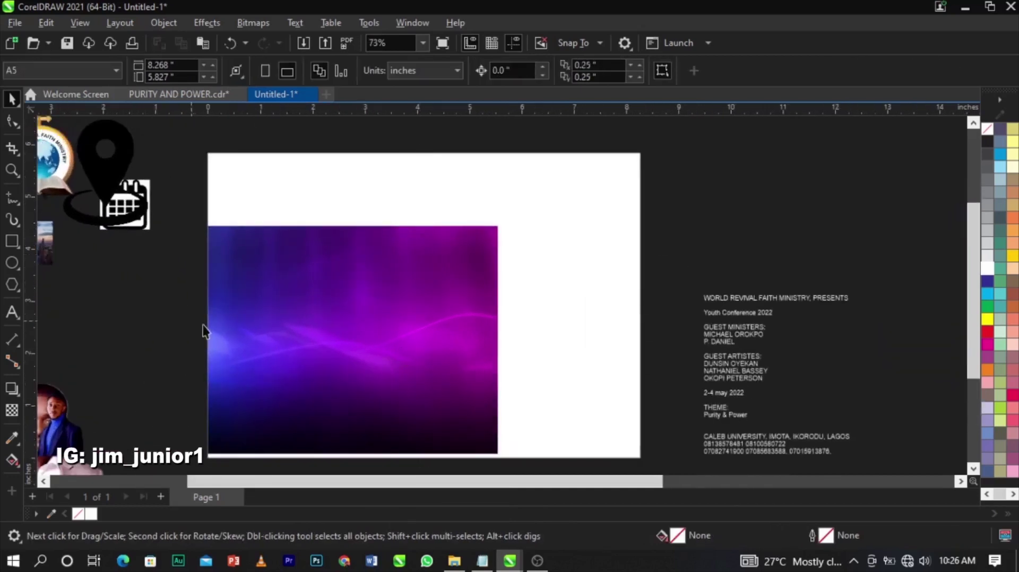
- Open the page rectangle's PowerClip contents for editing and enlarge the bk2 background to about 12.88 by 7.13 inches
right_click(369, 310)
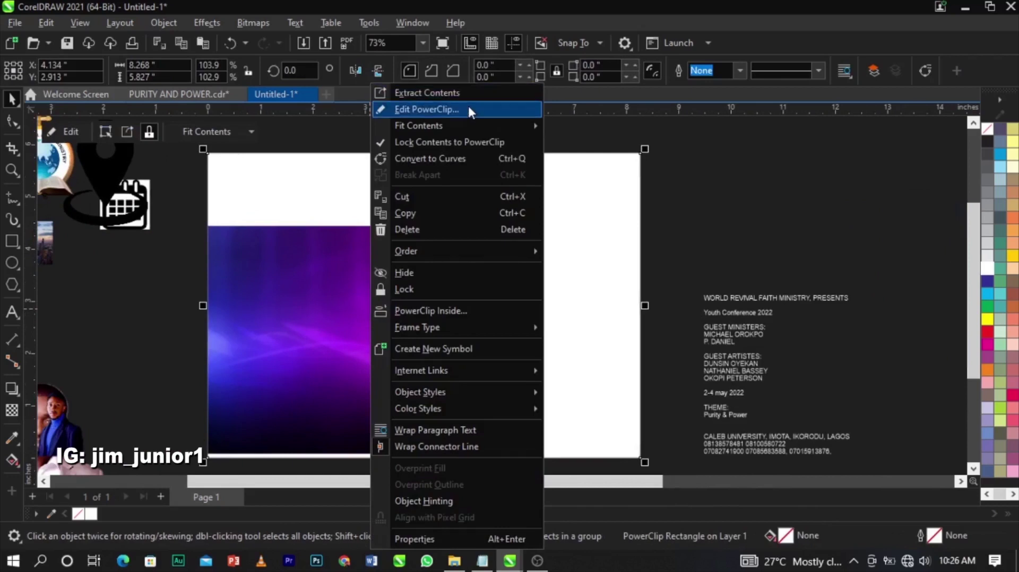
left_click(467, 109)
left_click(405, 266)
scroll(392, 320, "down", 1)
left_click_drag(393, 320, 426, 271)
left_click_drag(522, 342, 570, 364)
mouse_move(632, 416)
left_mouse_down()
mouse_move(648, 426)
mouse_move(627, 400)
left_mouse_up()
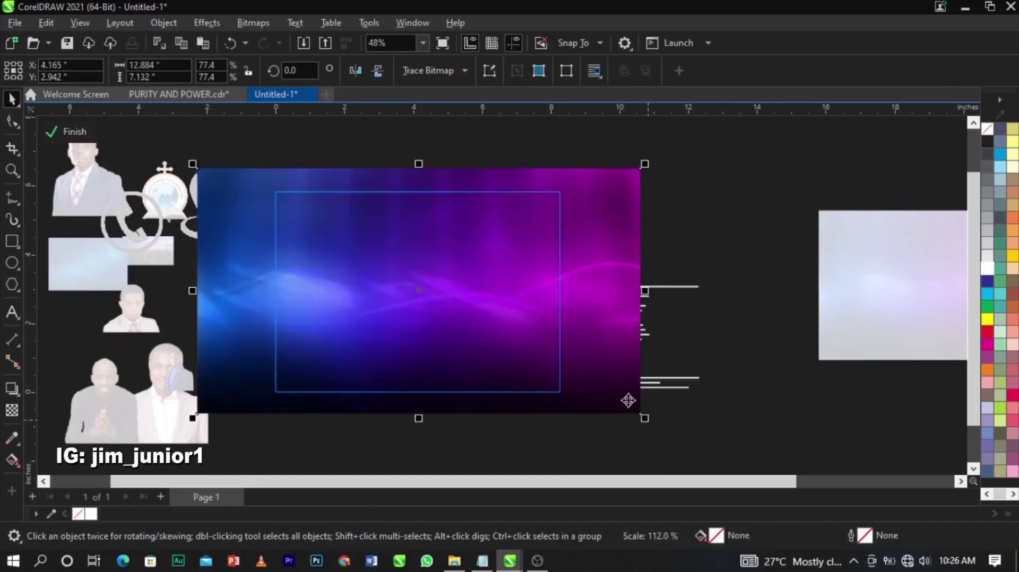
- Reposition the enlarged background inside the PowerClip frame, with its centre at about X 3.9, Y 2.87 inches
left_click_drag(591, 369, 584, 368)
scroll(485, 324, "up", 1)
scroll(640, 295, "down", 1)
scroll(496, 284, "up", 1)
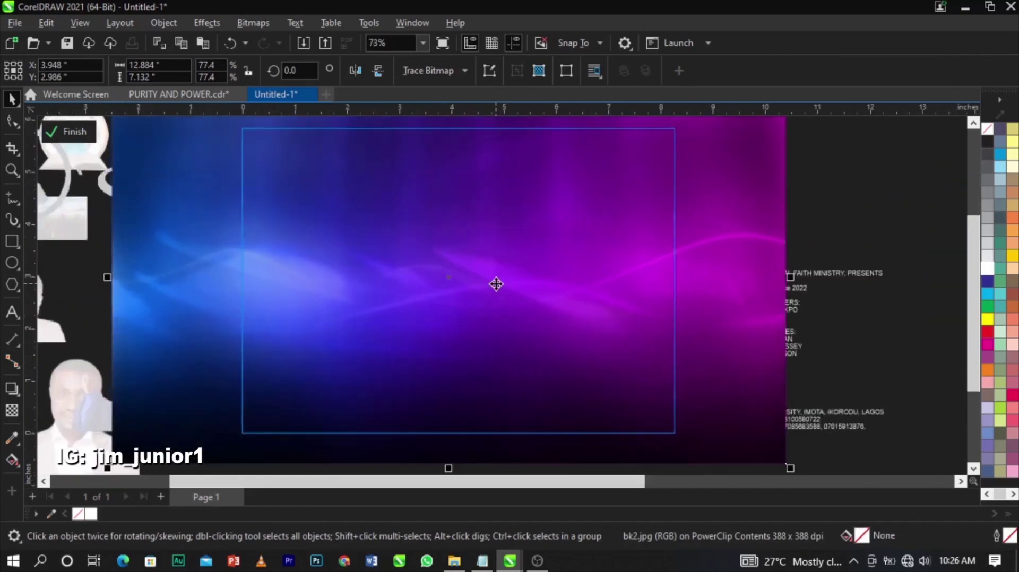
scroll(535, 216, "down", 1)
scroll(535, 213, "up", 1)
left_click_drag(537, 214, 538, 223)
left_click_drag(557, 328, 553, 326)
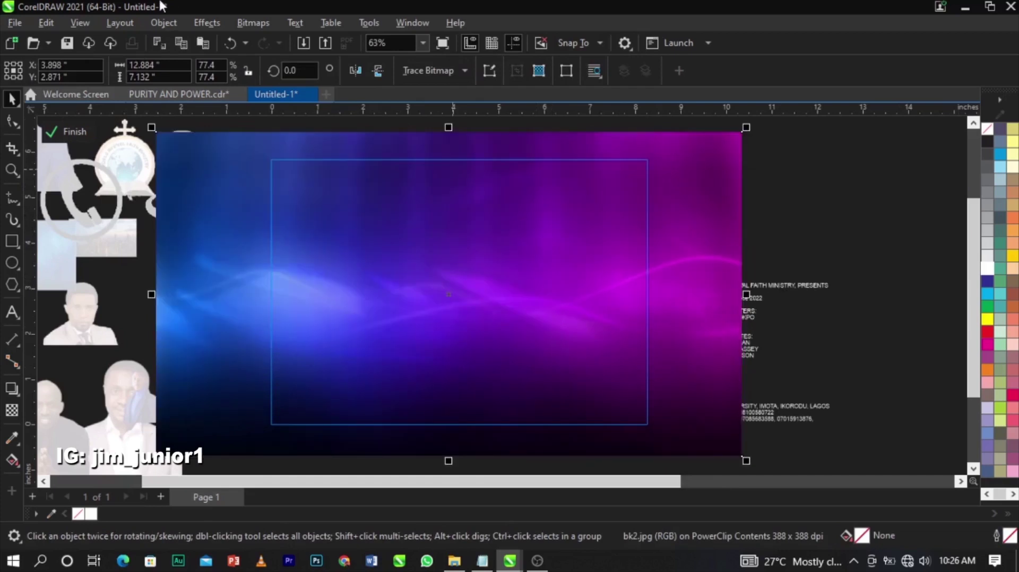
- Apply a Gaussian Blur with a radius of 55.3 pixels to the bk2 background
left_click(224, 24)
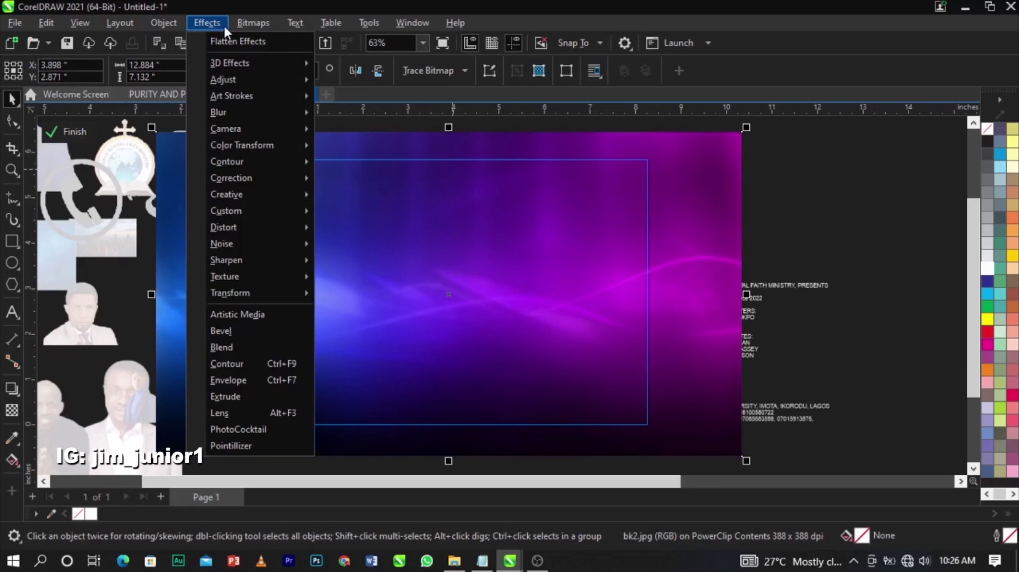
mouse_move(240, 22)
mouse_move(231, 112)
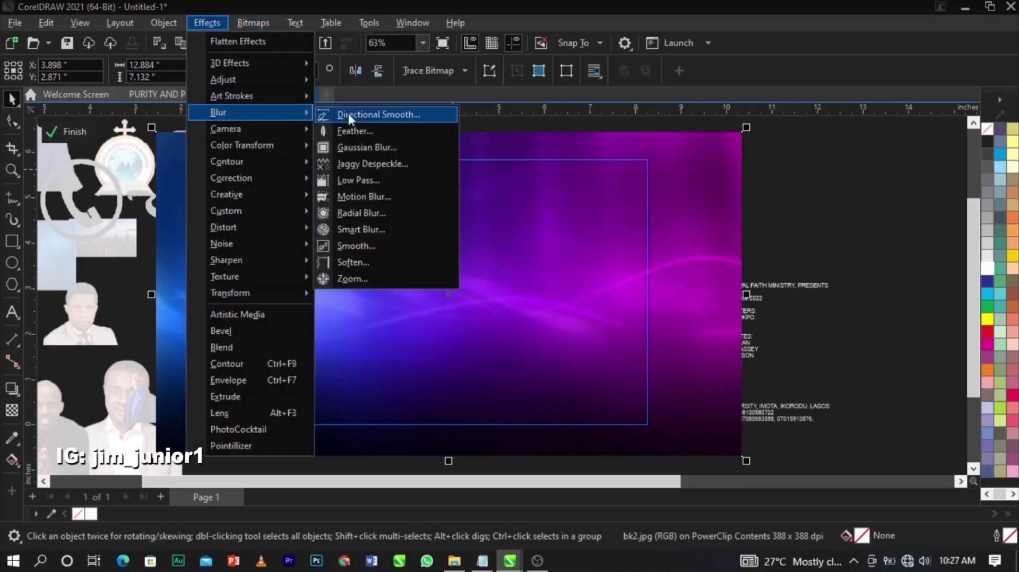
left_click(380, 147)
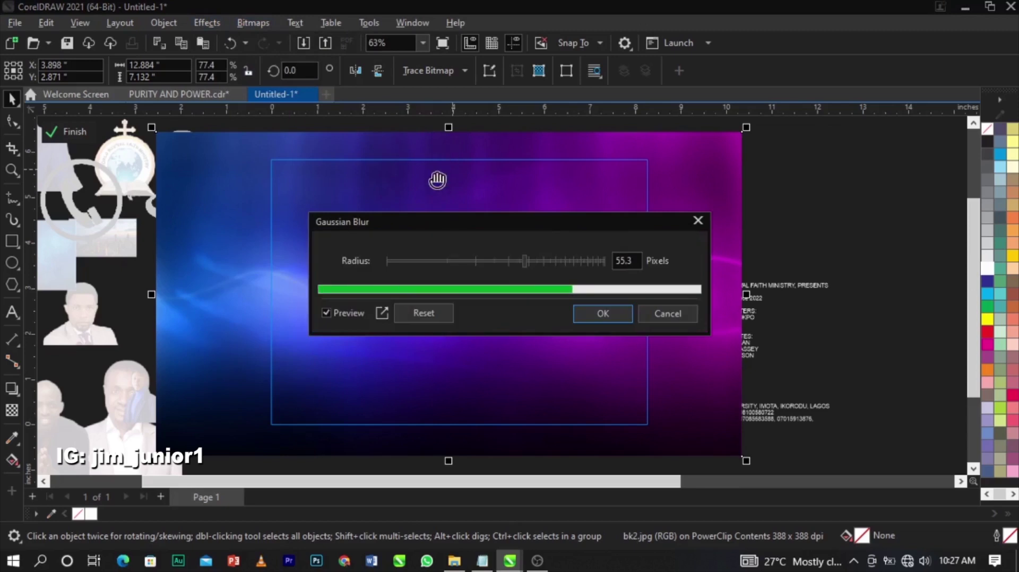
left_click_drag(507, 224, 624, 227)
left_click(718, 313)
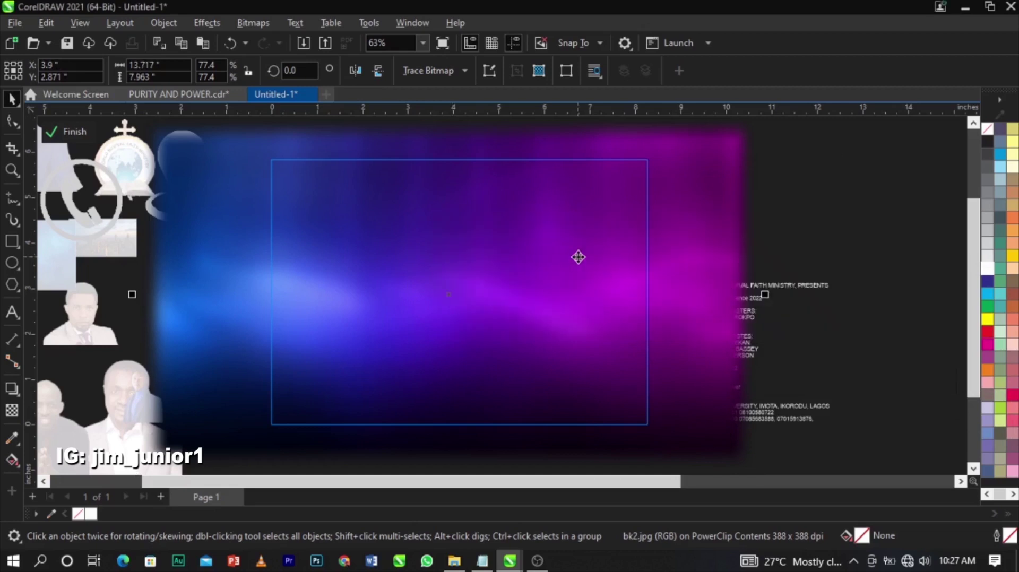
scroll(578, 257, "up", 1)
scroll(578, 257, "down", 1)
- Try several Gaussian Blur strengths on the bk2 background and apply a radius of 81.5 pixels
left_click(206, 24)
mouse_move(234, 107)
left_click(360, 145)
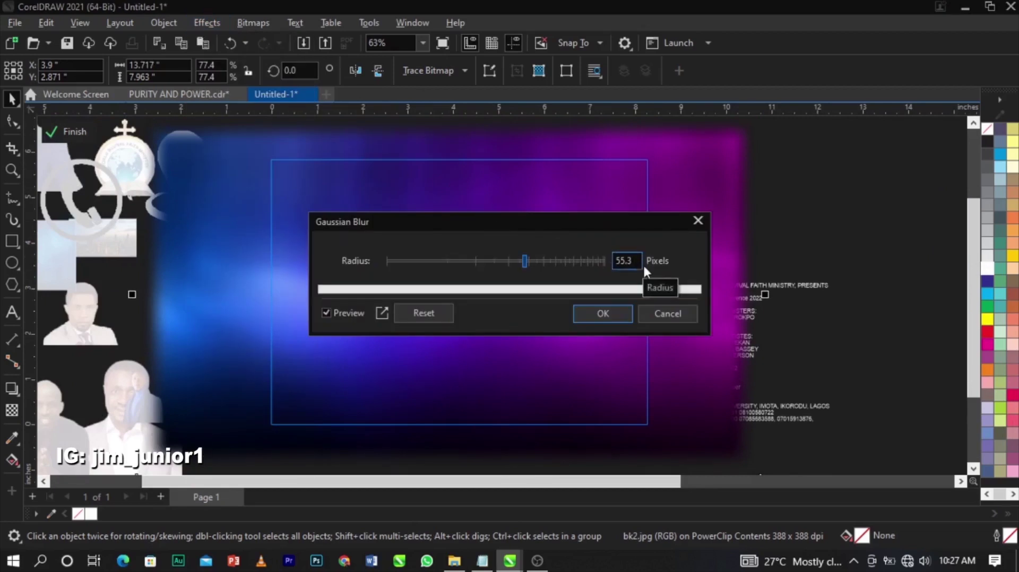
left_click(534, 262)
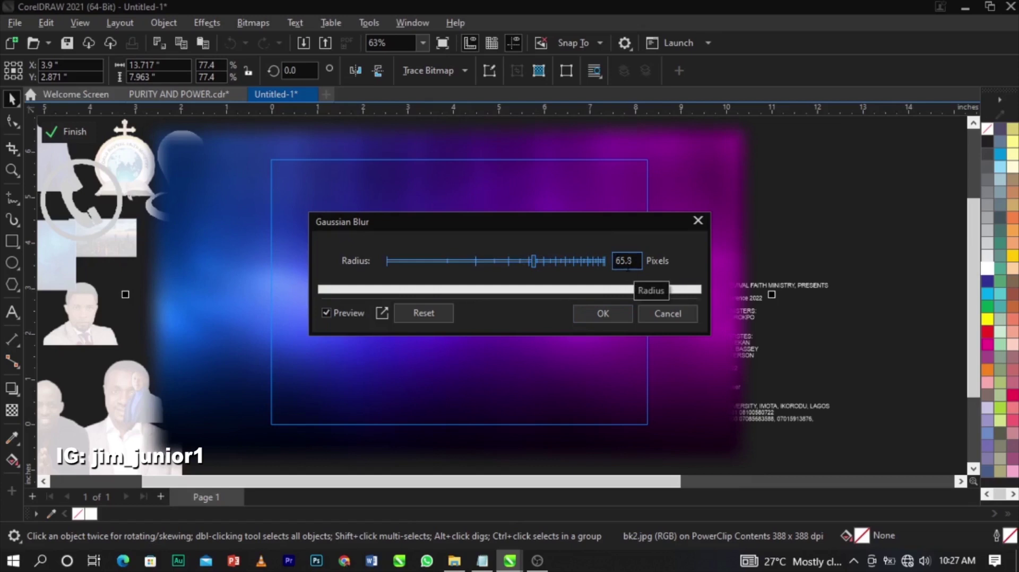
left_click_drag(610, 222, 845, 103)
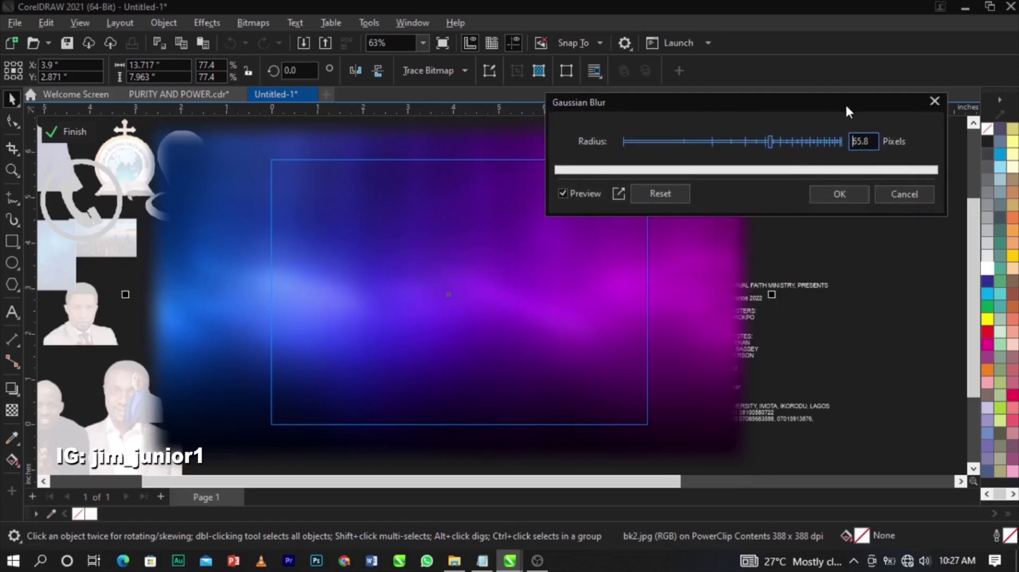
left_click_drag(773, 141, 821, 142)
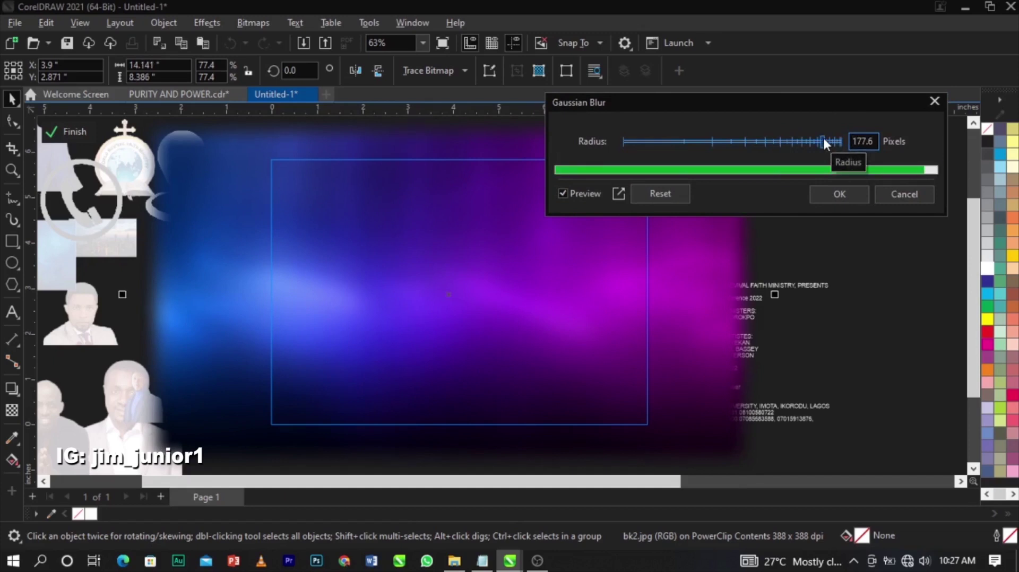
left_click(826, 146)
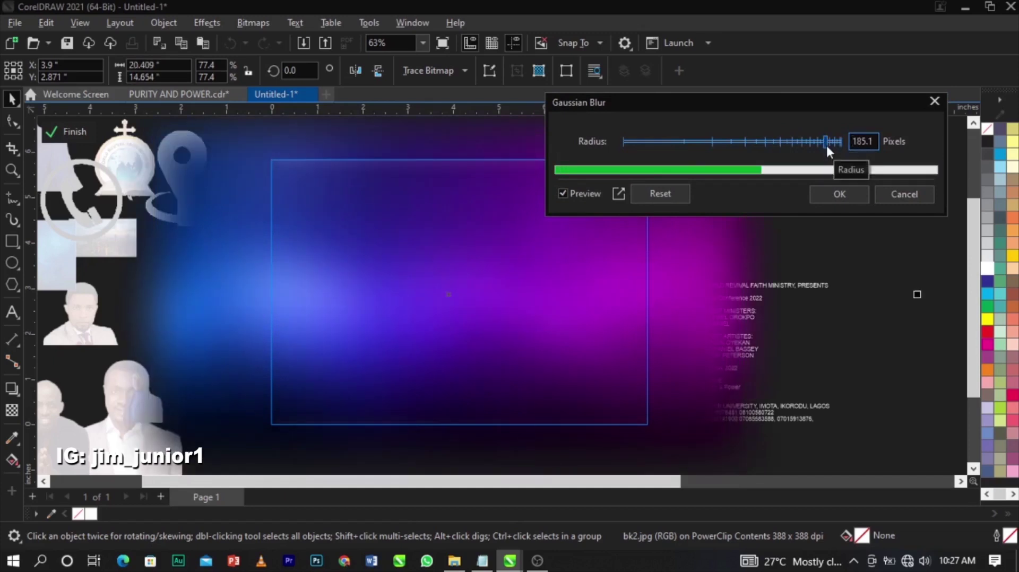
left_click(645, 144)
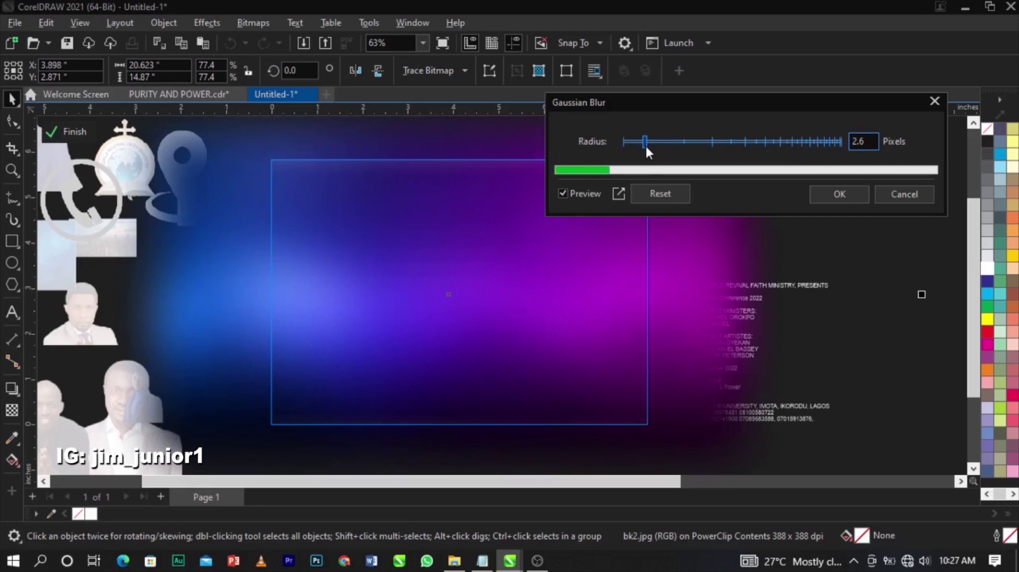
left_click(743, 141)
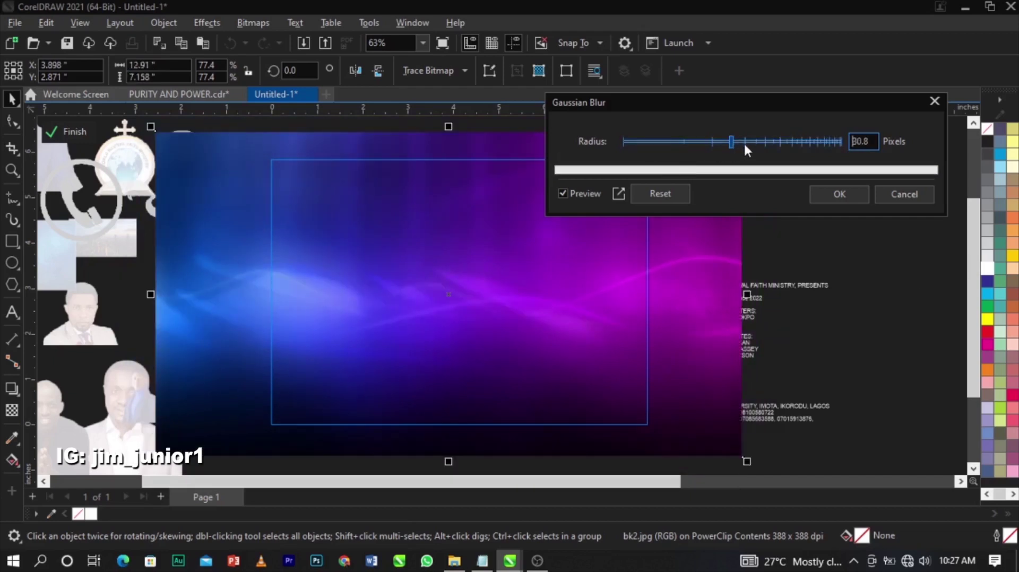
left_click(782, 142)
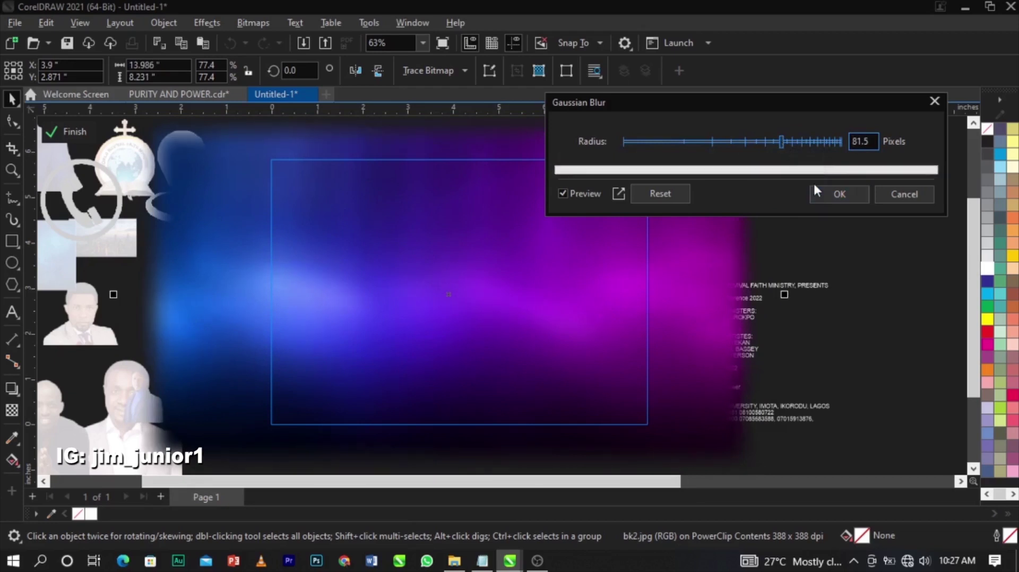
left_click(847, 193)
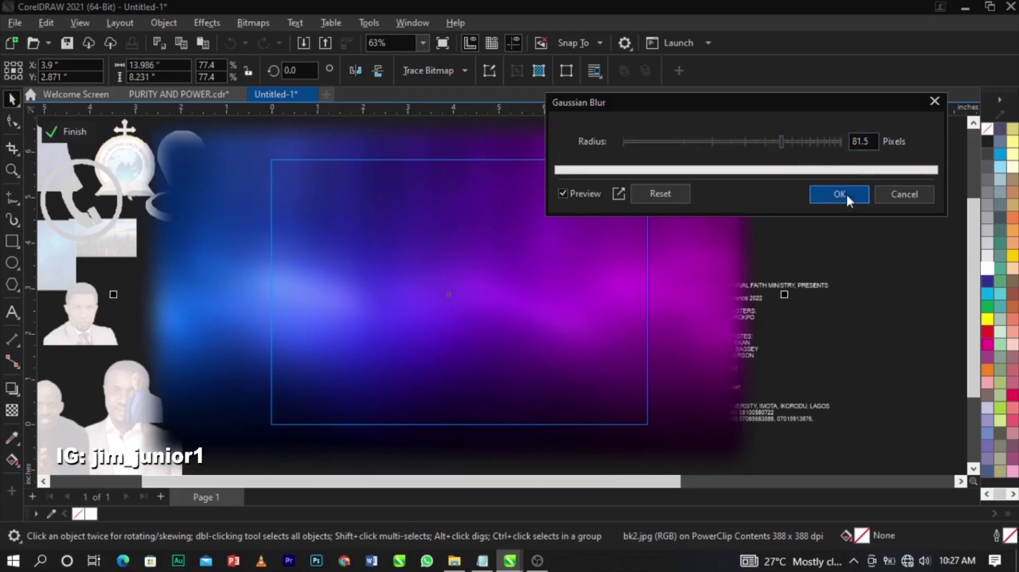
- Finish editing the PowerClip contents and deselect the page rectangle
left_click(894, 298)
left_click(76, 129)
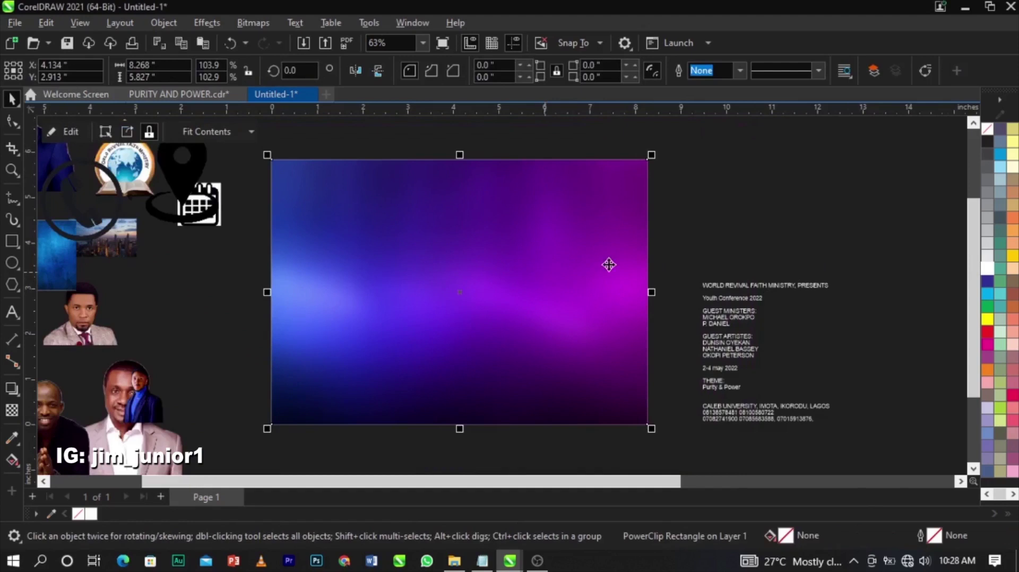
left_click(699, 205)
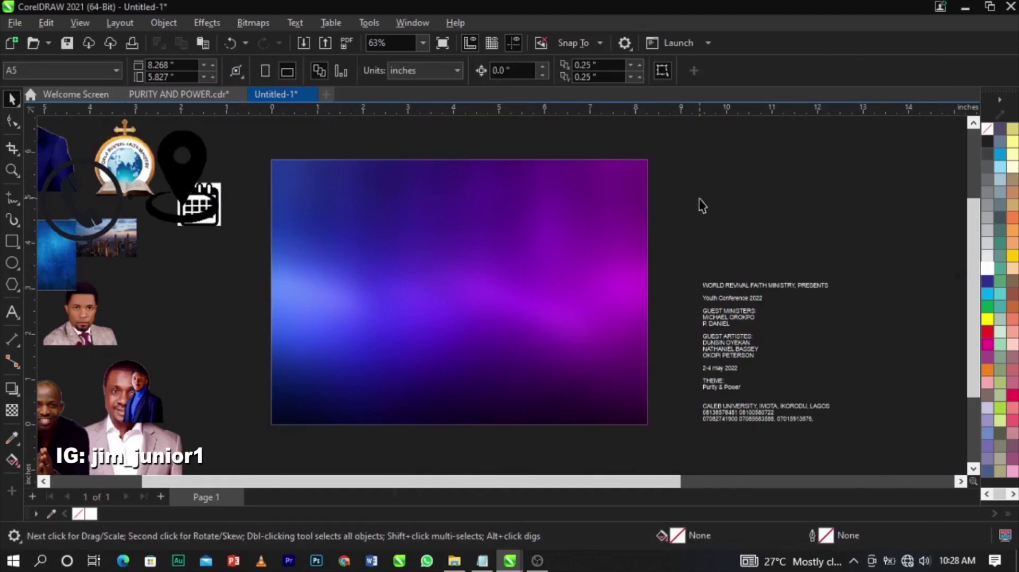
- Move the flyer text block away from the page to below the duplicate background
scroll(561, 238, "down", 2)
scroll(575, 286, "up", 2)
scroll(693, 159, "down", 2)
scroll(477, 215, "up", 2)
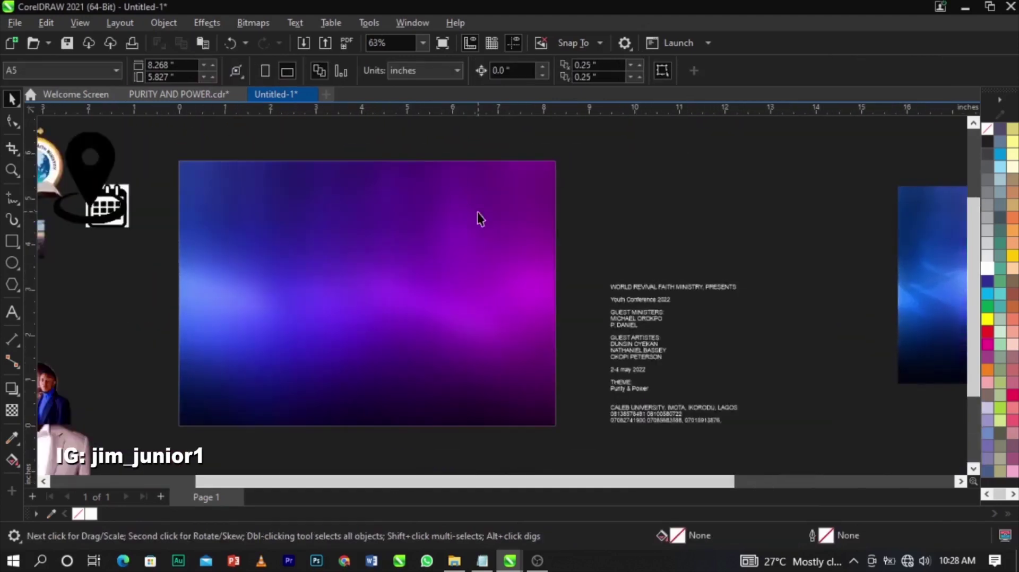
scroll(481, 217, "down", 2)
scroll(393, 237, "up", 1)
left_click(111, 385)
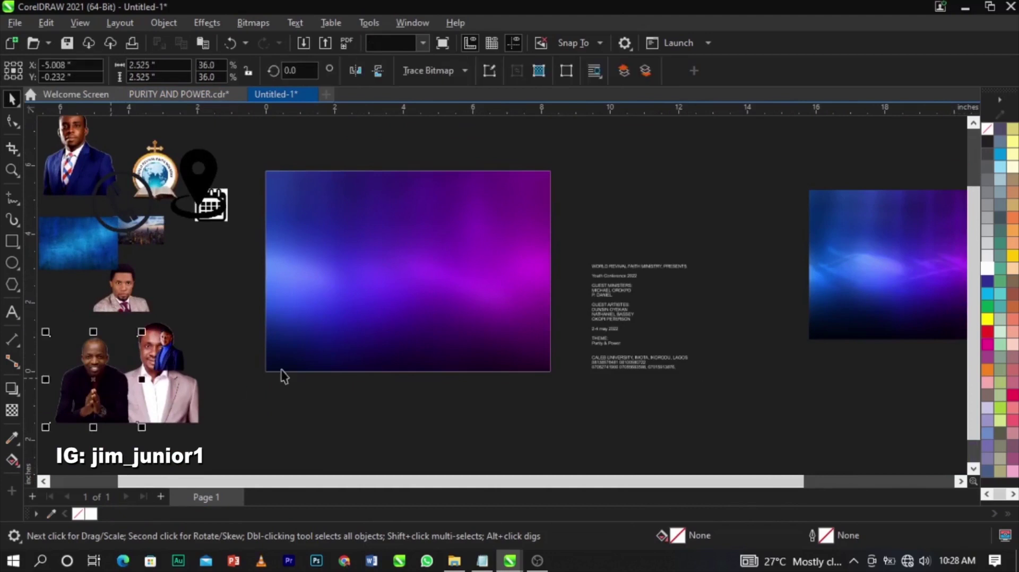
left_click(656, 334)
left_click_drag(655, 333, 947, 427)
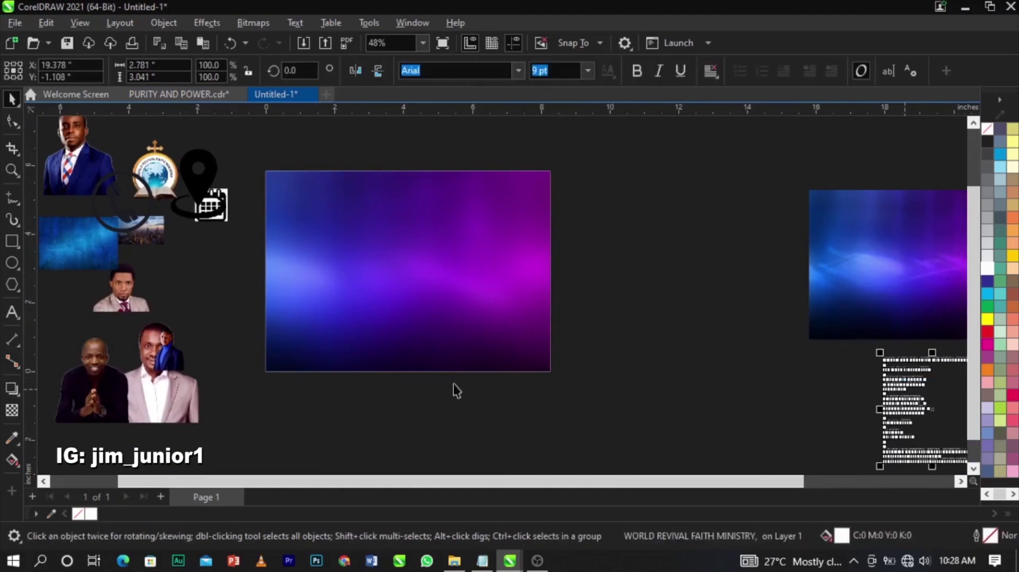
- Move all five portraits from the imported images into the empty space between the page and the duplicate background
left_click_drag(166, 378, 583, 335)
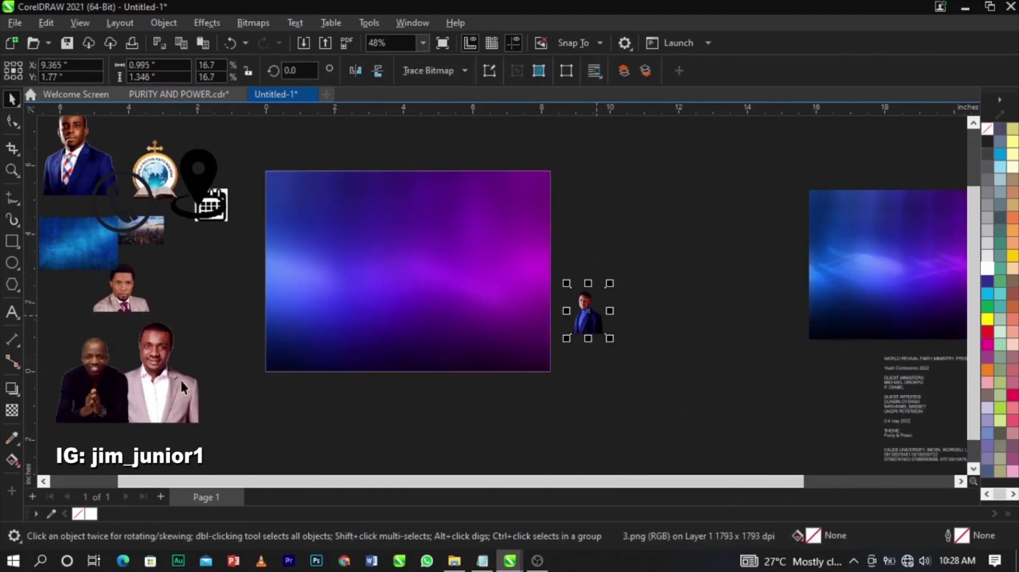
left_click_drag(652, 399, 659, 255)
left_click_drag(120, 398, 673, 333)
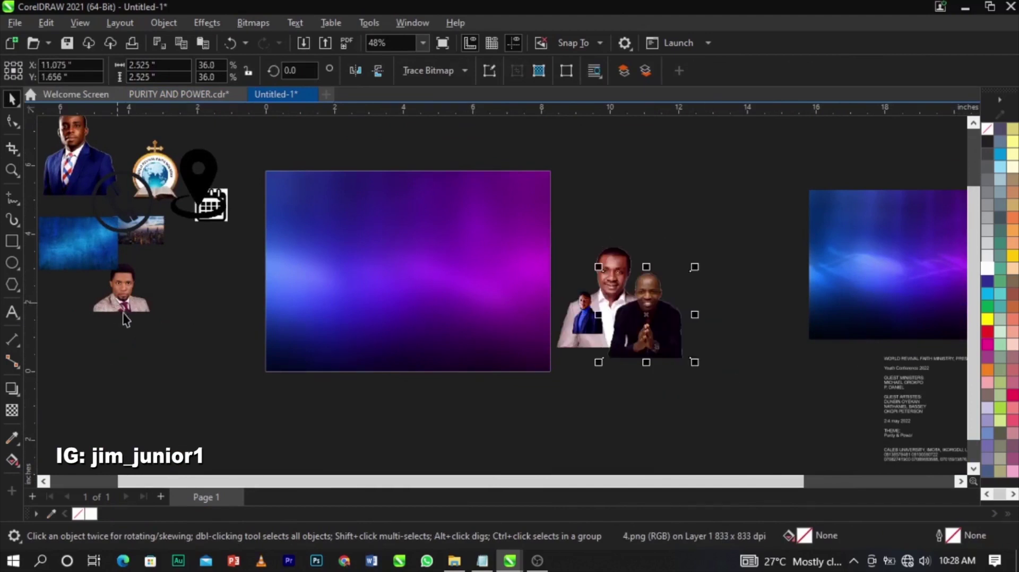
left_click_drag(769, 375, 754, 328)
left_click_drag(69, 153, 647, 315)
scroll(782, 295, "up", 1)
scroll(721, 283, "up", 1)
scroll(653, 347, "down", 1)
scroll(265, 256, "down", 1)
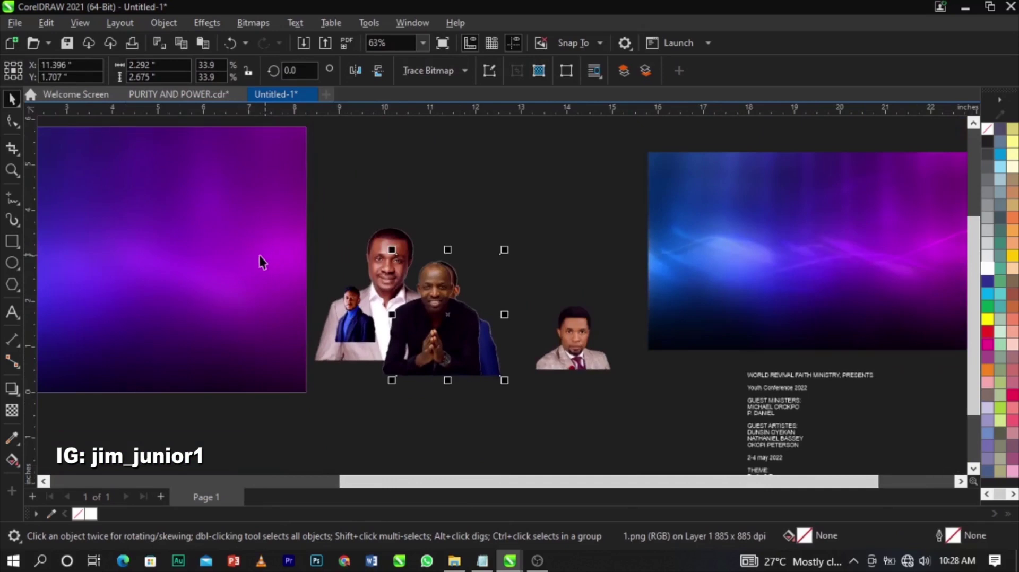
- Spread the overlapping portraits apart and shift the duplicate background farther from the page to make room
scroll(547, 333, "up", 1)
left_click_drag(385, 340, 675, 242)
left_click_drag(351, 310, 404, 307)
left_click_drag(723, 278, 820, 270)
left_click_drag(698, 257, 756, 311)
left_click_drag(517, 236, 585, 238)
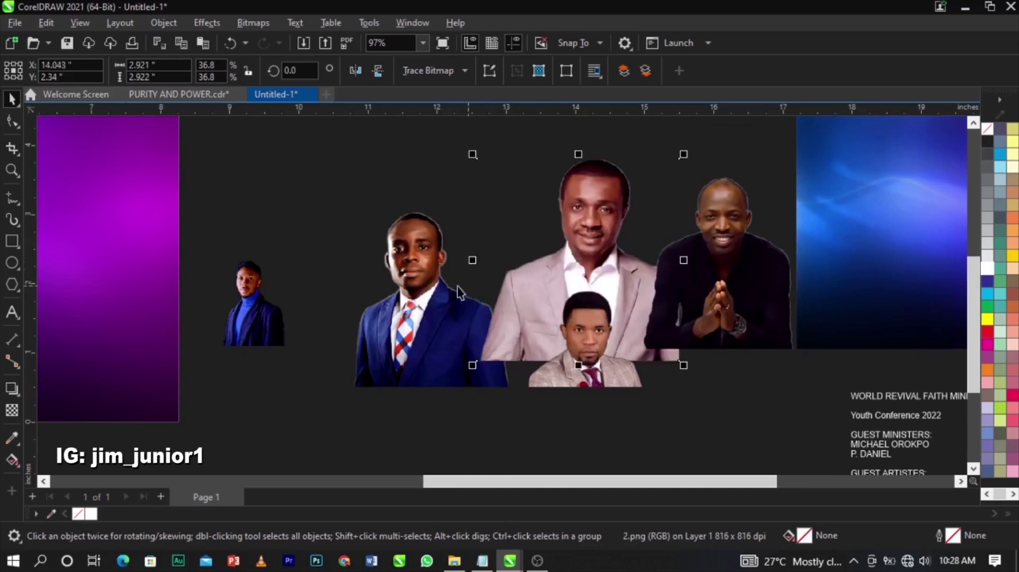
- Move the navy-suit man to the page edge by the blue-turtleneck man, and the light-jacket man toward the middle of the portraits
scroll(454, 291, "up", 1)
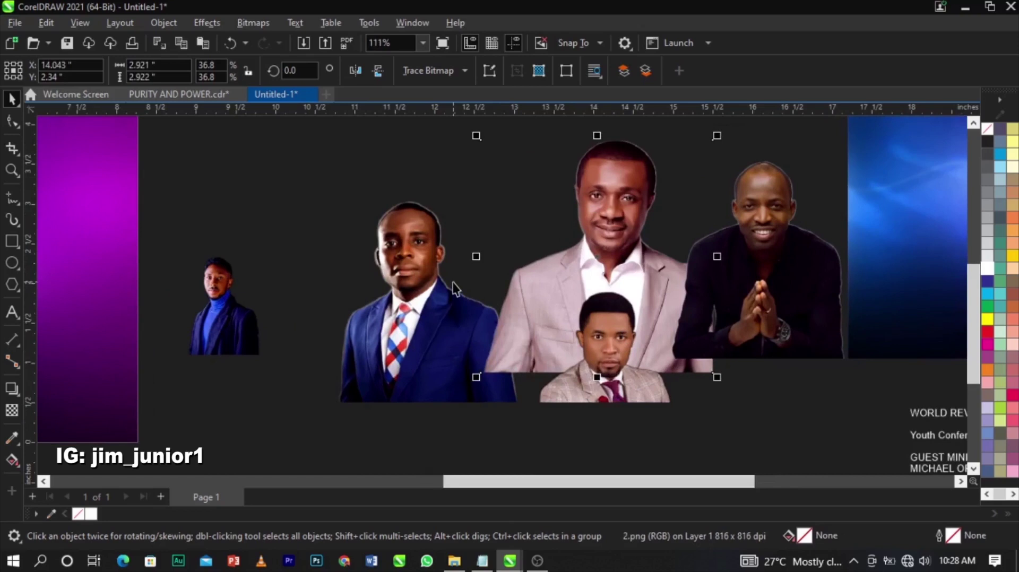
left_click_drag(424, 290, 187, 237)
left_click_drag(439, 265, 517, 246)
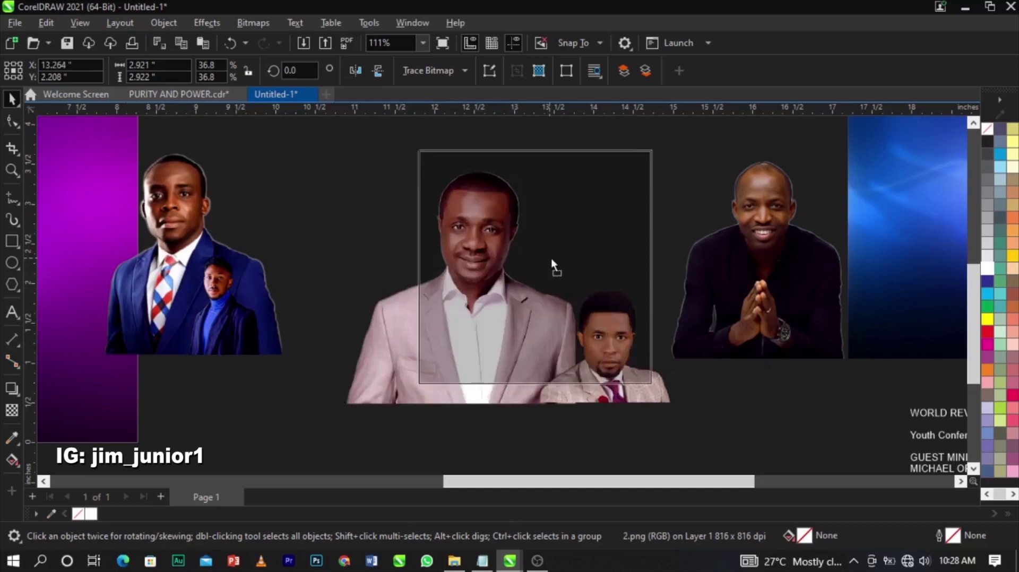
- Enlarge the plaid-jacket portrait in front of the light-jacket man and shift the black-clothed man toward the duplicate background
left_click(650, 399)
mouse_move(650, 399)
left_mouse_down()
mouse_move(537, 317)
mouse_move(641, 396)
left_mouse_up()
left_click_drag(555, 350, 498, 311)
mouse_move(824, 351)
left_mouse_down()
mouse_move(675, 348)
mouse_move(843, 347)
left_mouse_up()
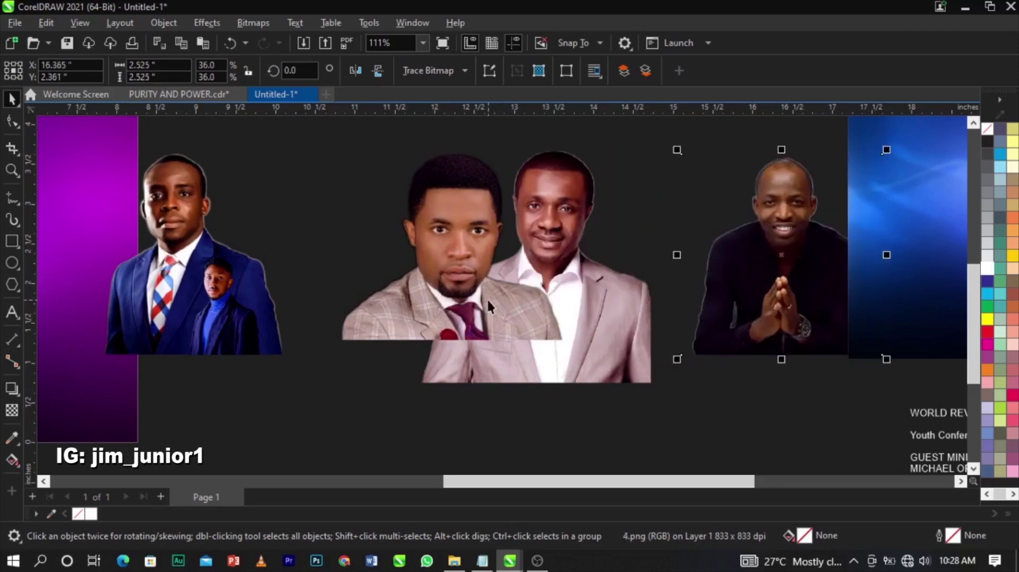
- Move the plaid-jacket and light-jacket portraits over toward the black-clothed man, clearing the middle of the workspace
left_click_drag(488, 306, 724, 319)
left_click(552, 296)
left_click_drag(543, 300, 670, 360)
- Place the navy-suit portrait in the cleared middle space and adjust its size
left_click_drag(193, 251, 430, 271)
left_click_drag(529, 382, 561, 419)
left_click_drag(464, 368, 451, 370)
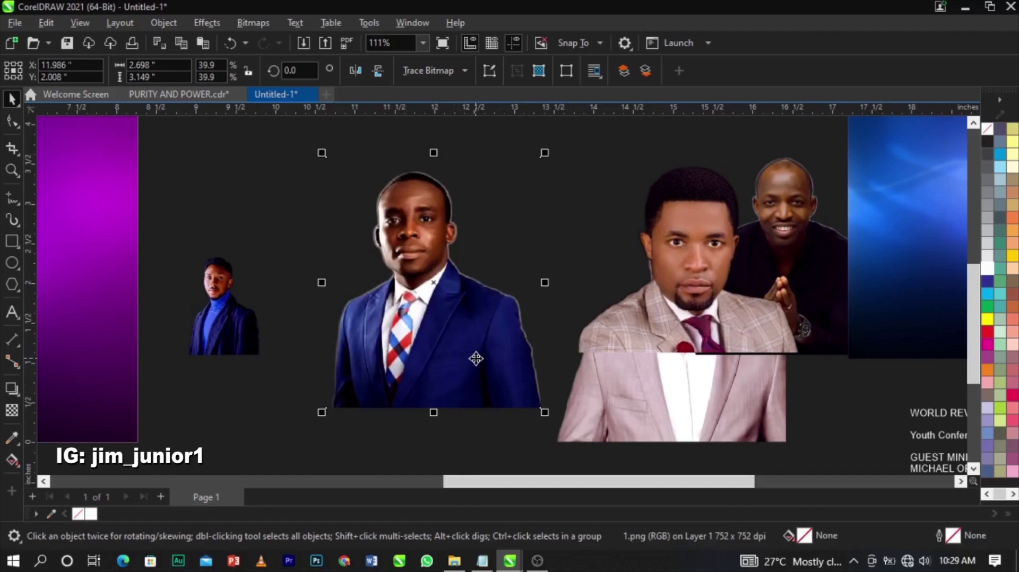
left_click_drag(544, 153, 550, 188)
left_click_drag(440, 266, 482, 249)
- Place the black-clothed man beside the navy-suit man, order him behind, and fine-tune the overlap at the shoulder
left_click_drag(819, 256, 374, 251)
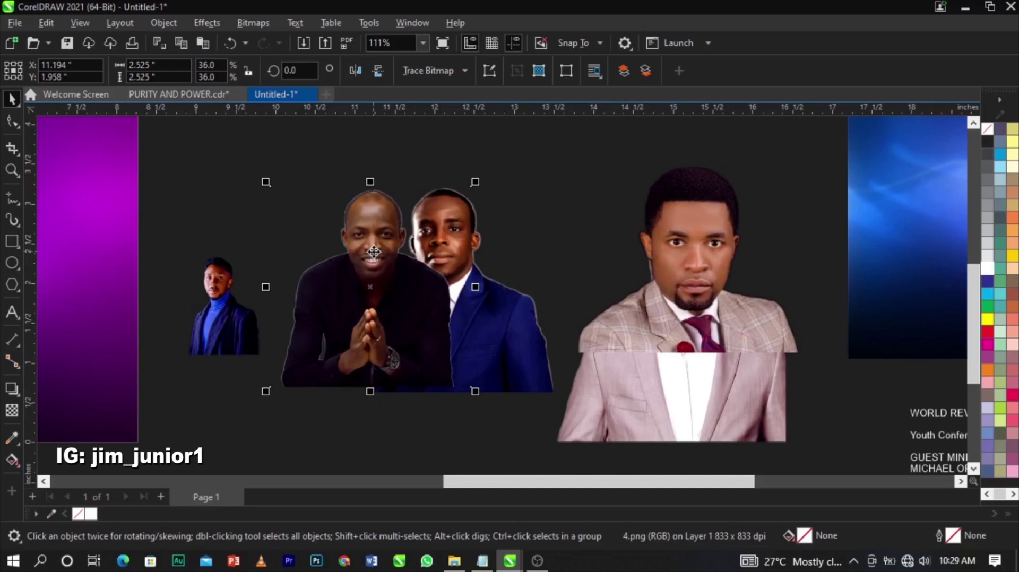
key("ctrl+Page_Down")
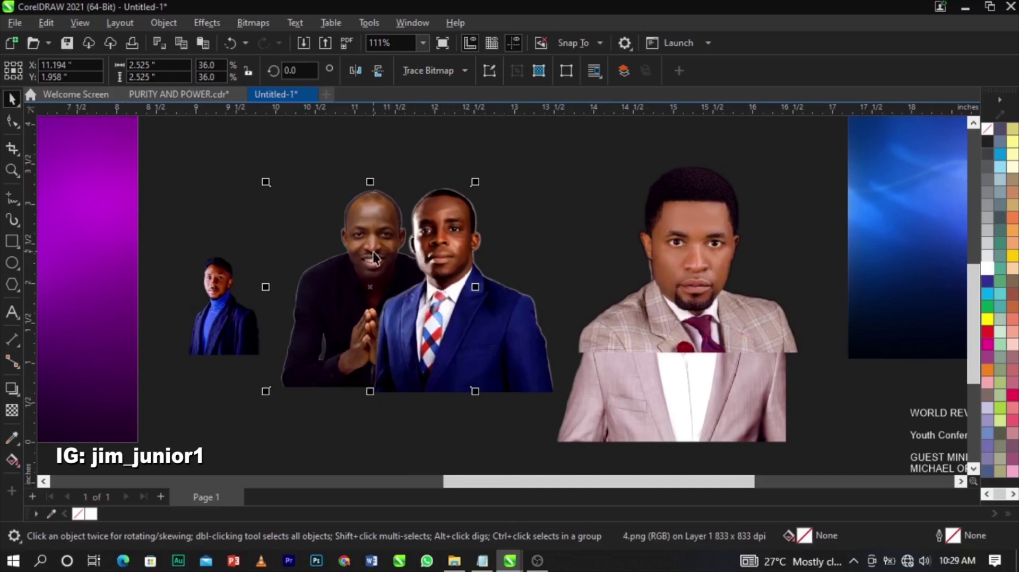
scroll(372, 252, "up", 3)
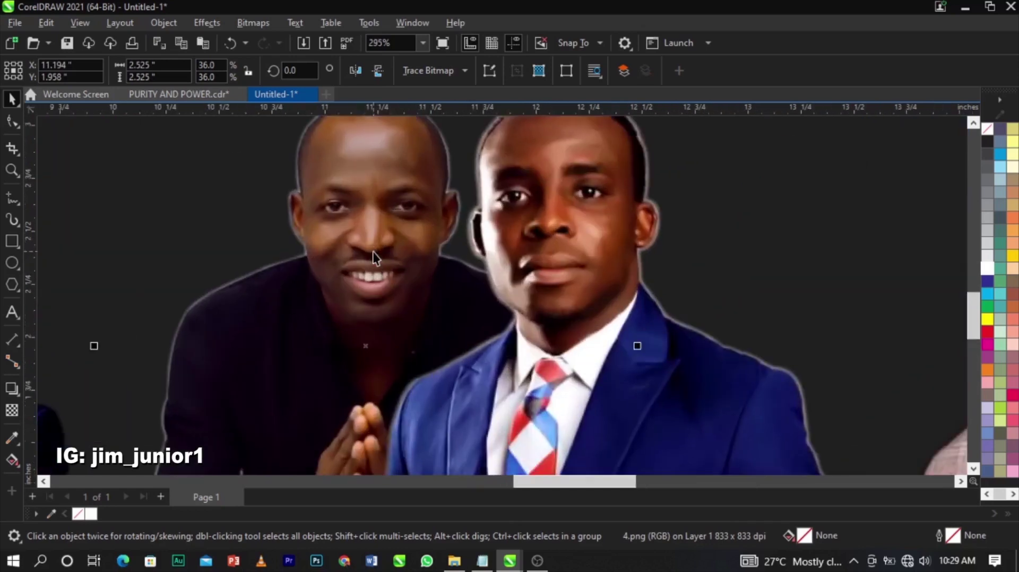
left_click(374, 249)
key("ctrl+z")
left_click_drag(303, 331, 288, 348)
scroll(292, 349, "down", 2)
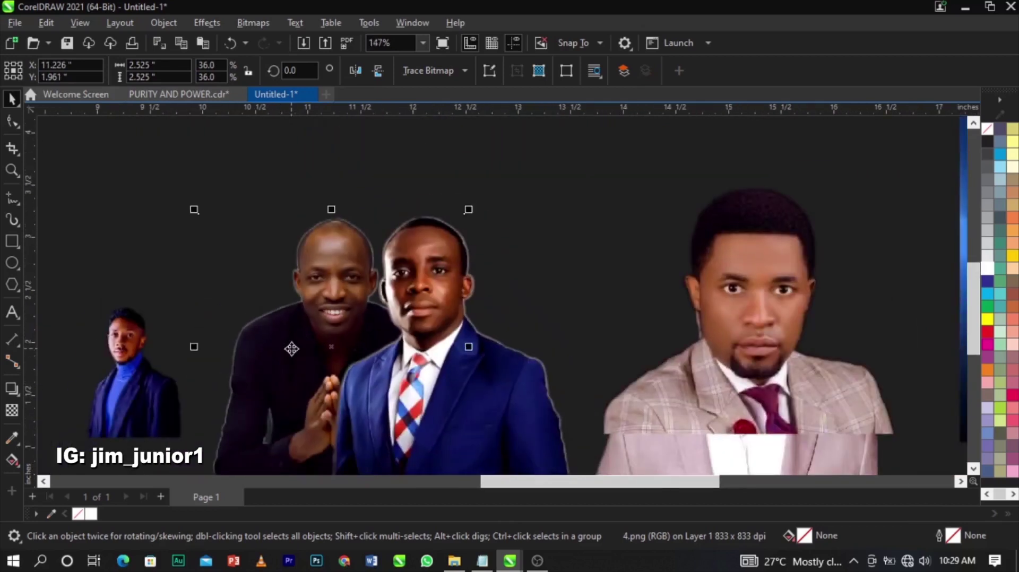
left_click(577, 233)
scroll(522, 206, "down", 4)
scroll(411, 336, "up", 3)
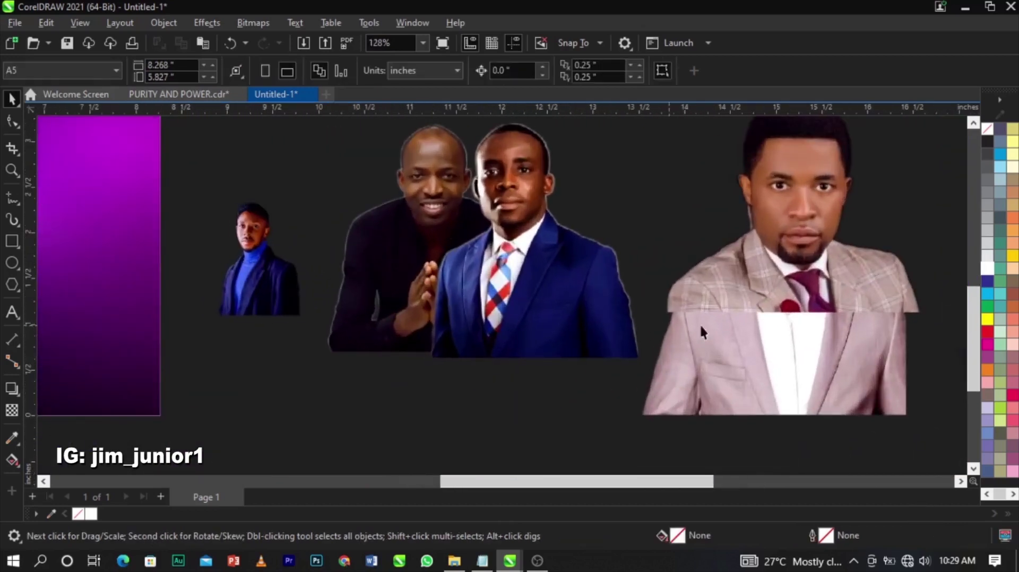
- Place the plaid-jacket portrait behind the navy-suit man's shoulder and reduce it to about 2.26 inches wide
left_click_drag(763, 278, 601, 300)
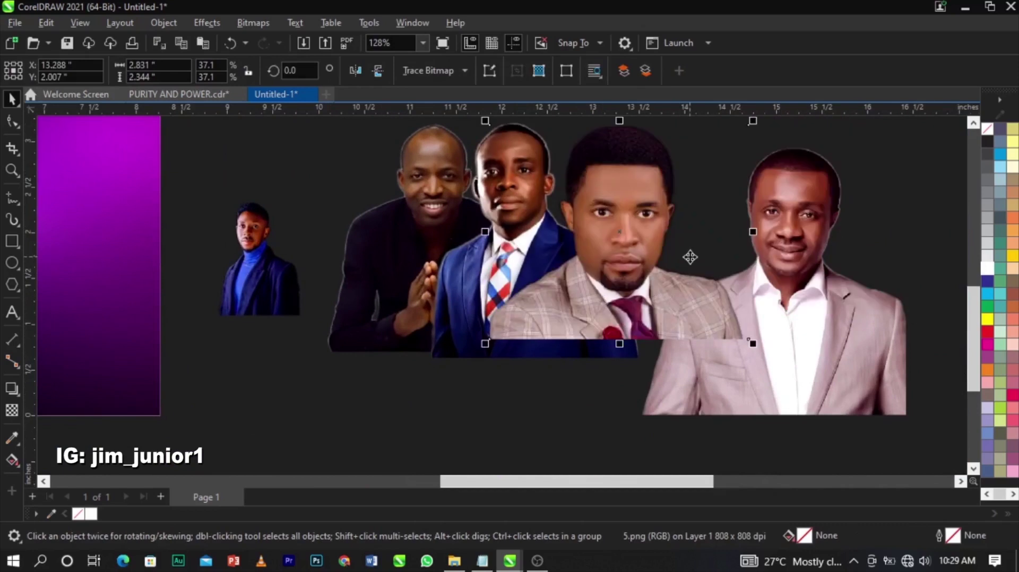
key("shift+Page_Down")
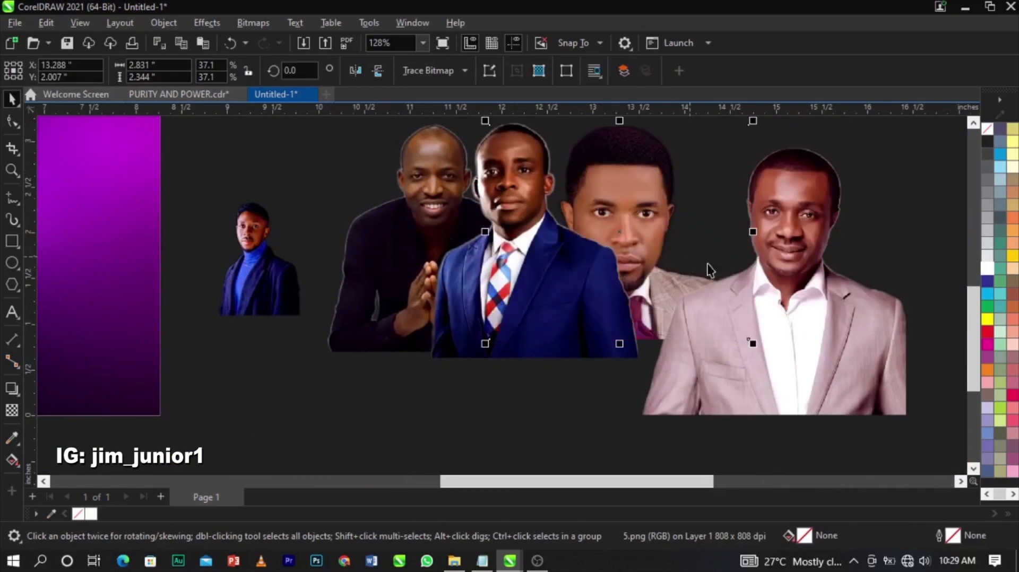
left_click_drag(752, 344, 698, 298)
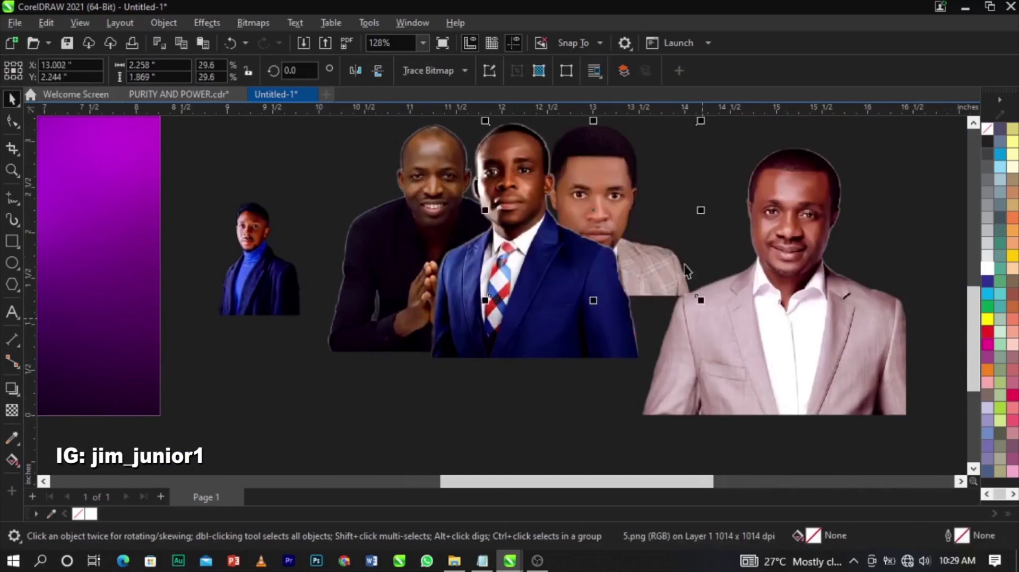
scroll(682, 170, "up", 1)
scroll(683, 170, "up", 1)
left_click_drag(565, 223, 579, 218)
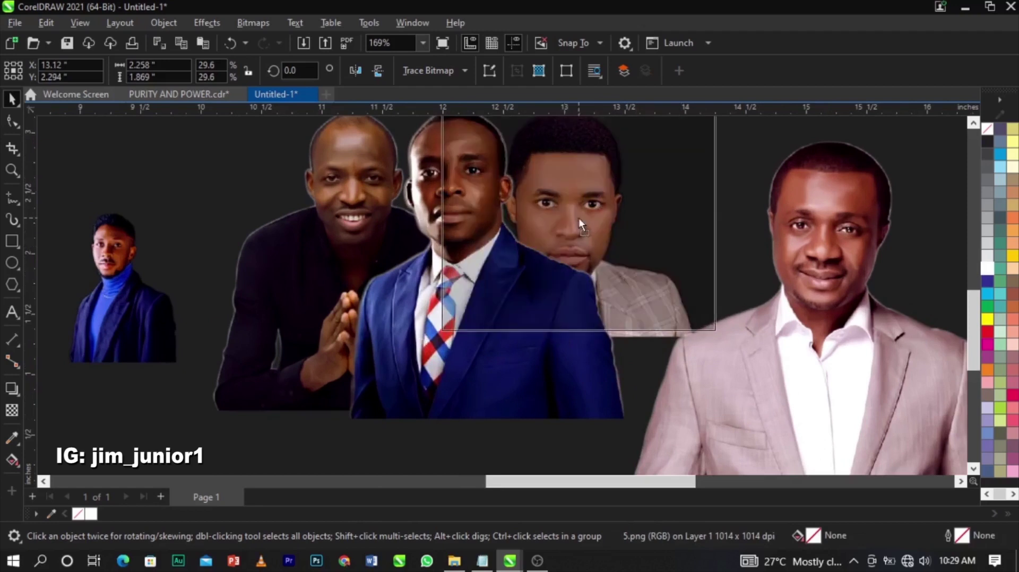
scroll(667, 142, "up", 1)
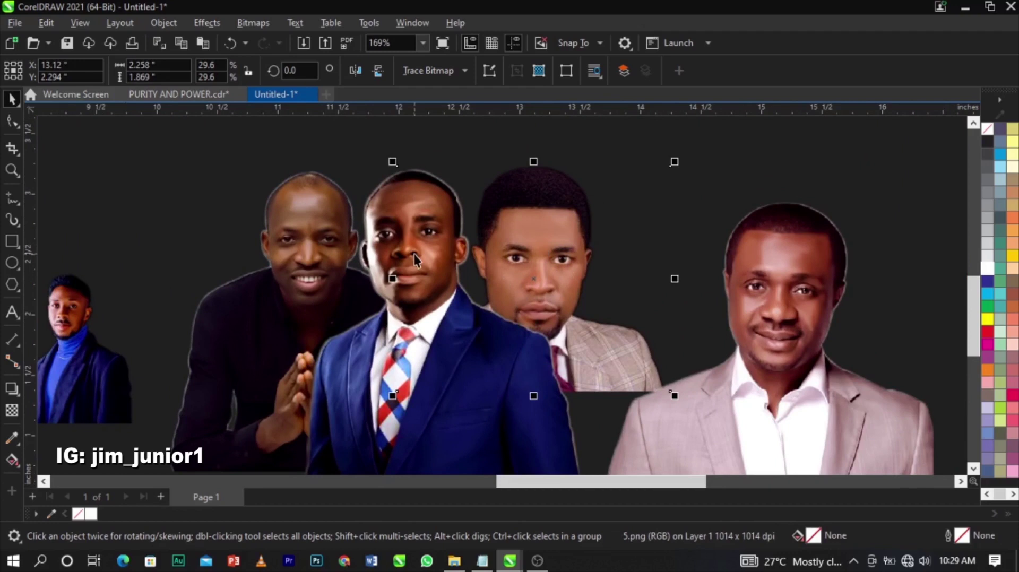
- Scale the plaid-jacket portrait down to about 2.05 inches wide and undo the accidental portrait move
left_click_drag(675, 164, 649, 180)
left_click(600, 286)
left_click(600, 287)
left_click(568, 285)
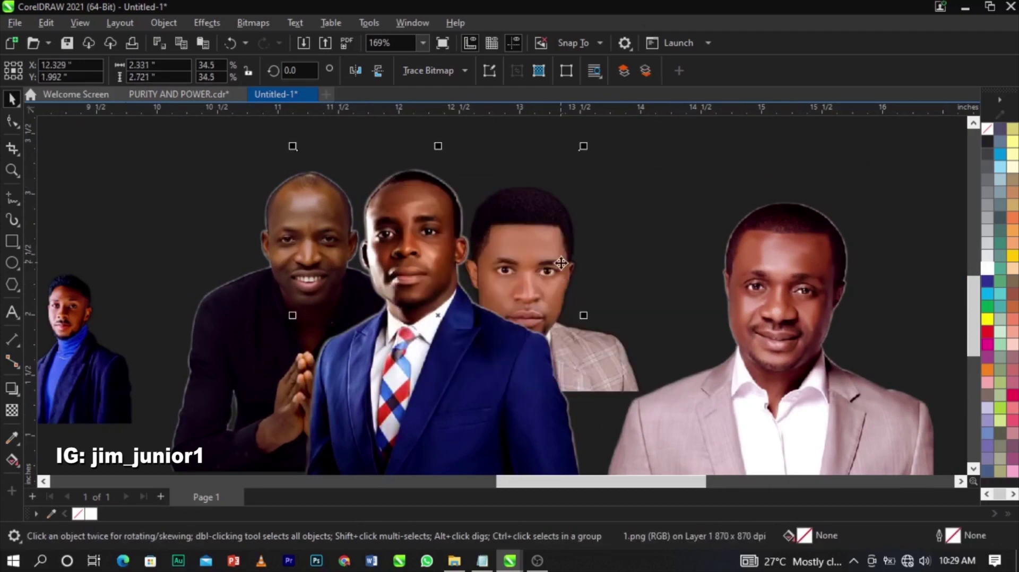
left_click_drag(561, 263, 569, 248)
key("ctrl+z")
- Move the light-jacket portrait farther away, raise the plaid-jacket portrait beside the navy-suit man, and reduce it to about 1.98 inches wide
left_click_drag(783, 407, 864, 372)
left_click_drag(621, 371, 615, 358)
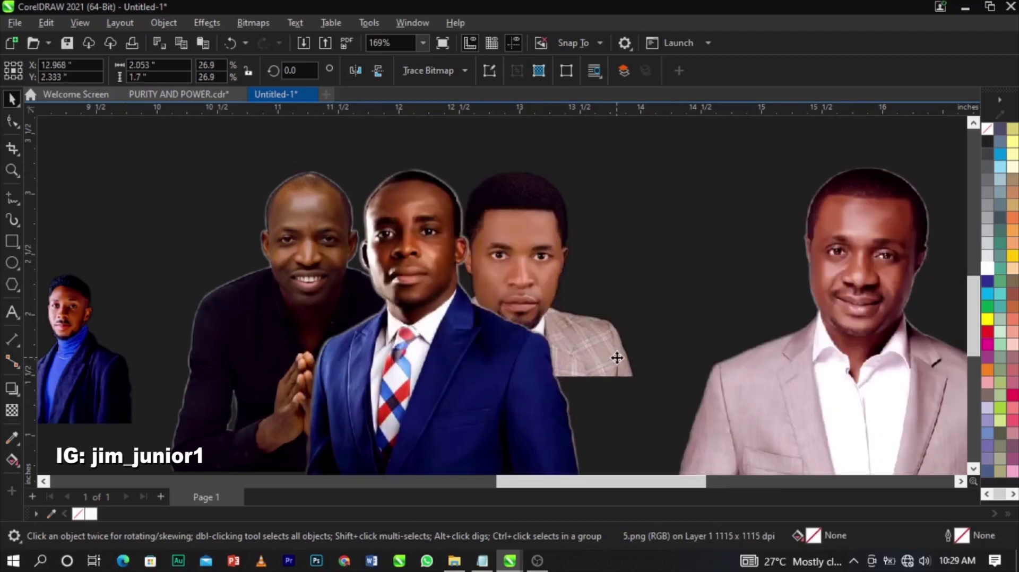
left_click(617, 358)
left_click_drag(616, 358, 618, 344)
left_click_drag(649, 154, 639, 163)
left_click_drag(611, 331, 616, 323)
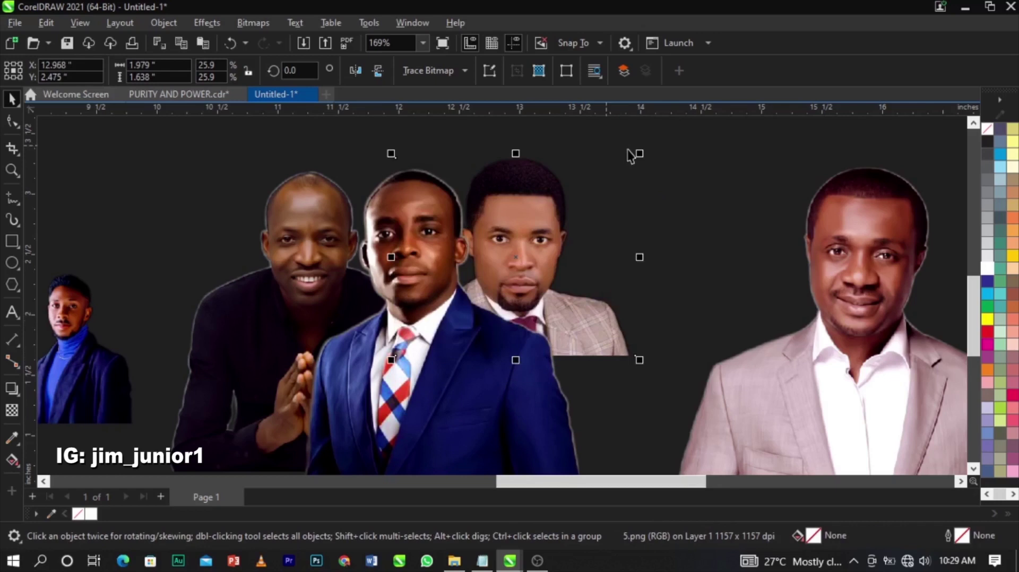
left_click_drag(640, 155, 642, 157)
- Place the light-jacket portrait behind the plaid-jacket man's shoulder and scale it down to about 2.43 inches wide
left_click_drag(830, 386, 736, 345)
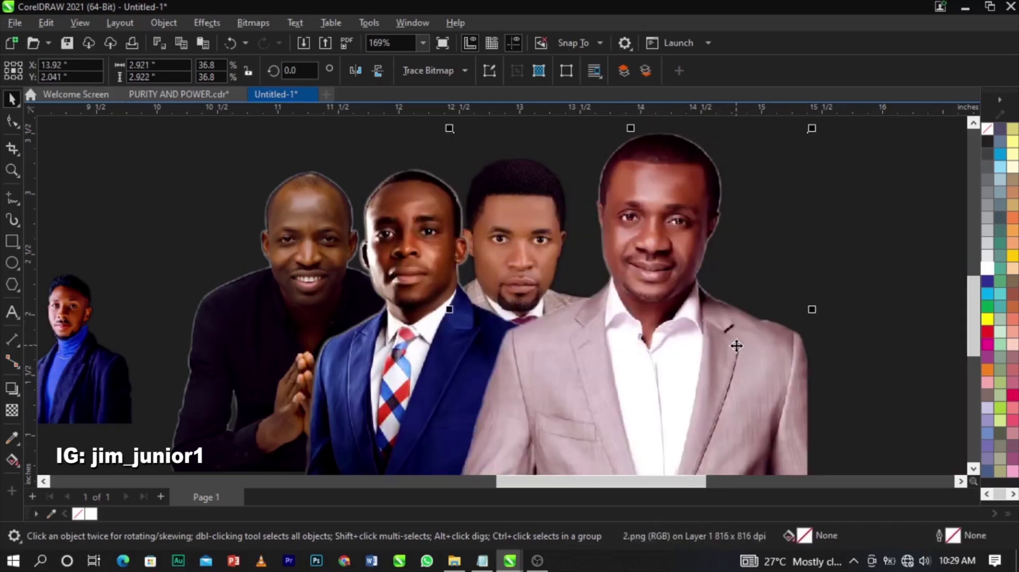
key("shift+Page_Down")
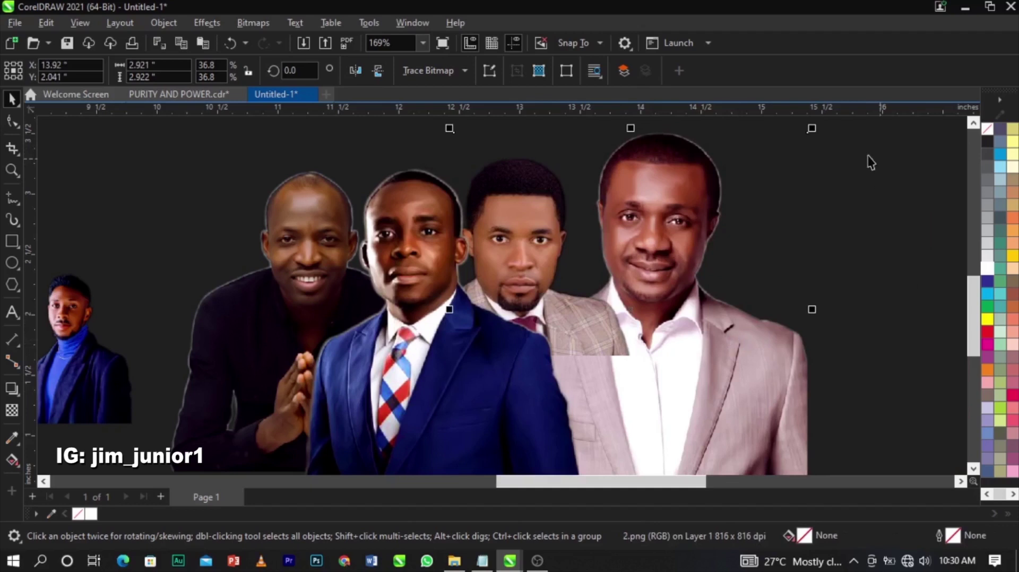
left_click_drag(823, 132, 807, 200)
left_click_drag(690, 427, 708, 399)
left_click_drag(751, 450, 766, 465)
left_click_drag(724, 411, 720, 412)
scroll(738, 372, "up", 3)
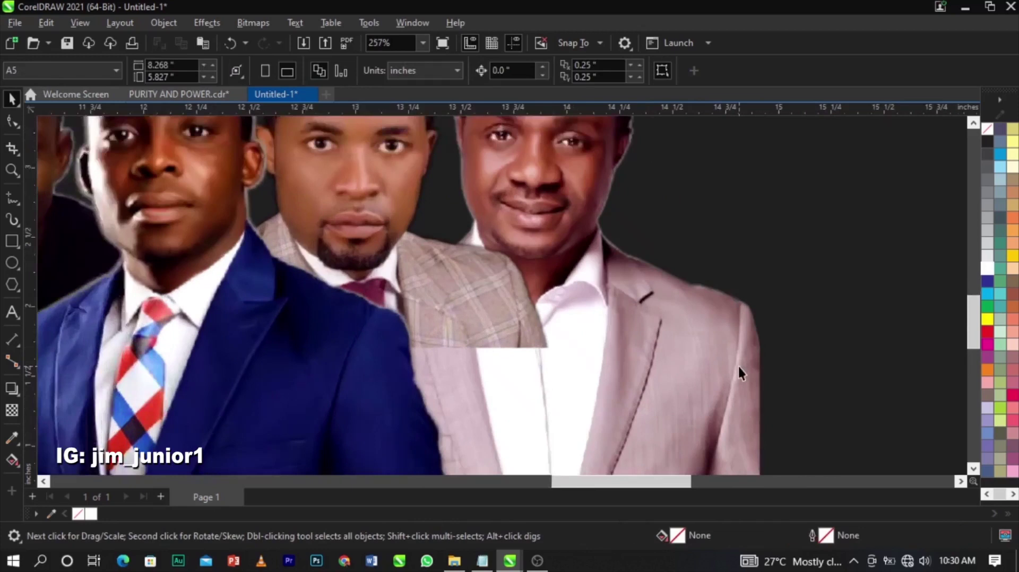
scroll(730, 391, "down", 5)
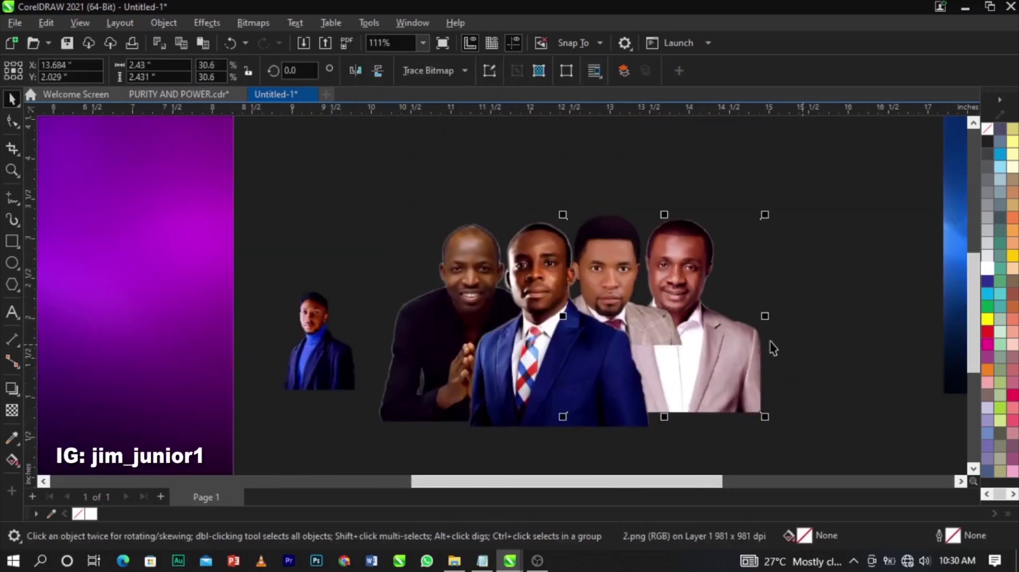
- Enlarge the blue-turtleneck portrait to about 2.38 inches wide and place it beside and behind the black-clothed man
scroll(770, 341, "down", 3)
left_click(513, 361)
left_click(492, 347)
left_click_drag(505, 296, 566, 217)
scroll(502, 307, "up", 2)
left_click_drag(499, 228, 530, 294)
left_click_drag(666, 193, 716, 160)
left_click_drag(553, 274, 551, 285)
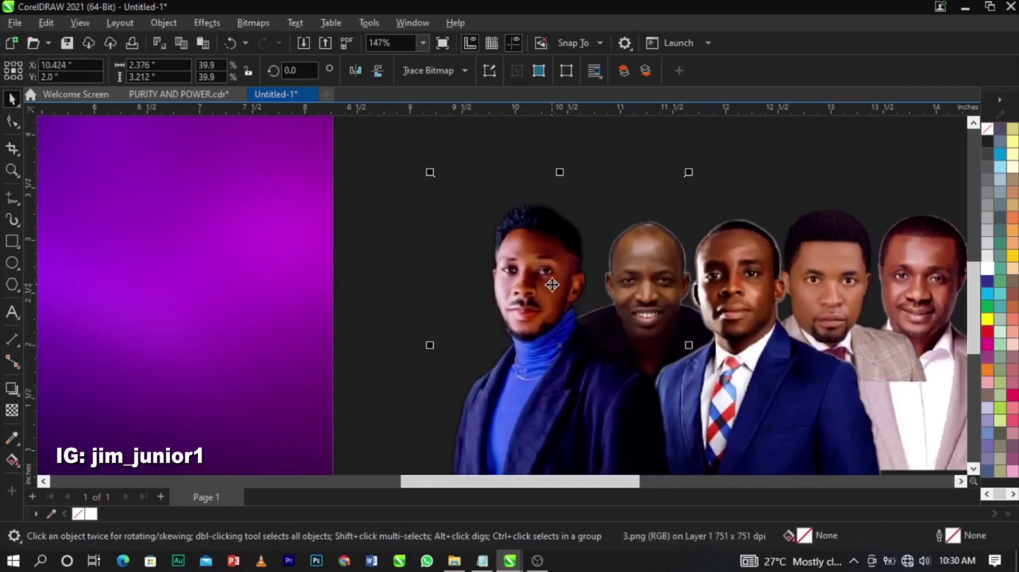
key("shift+Page_Down")
scroll(398, 278, "down", 2)
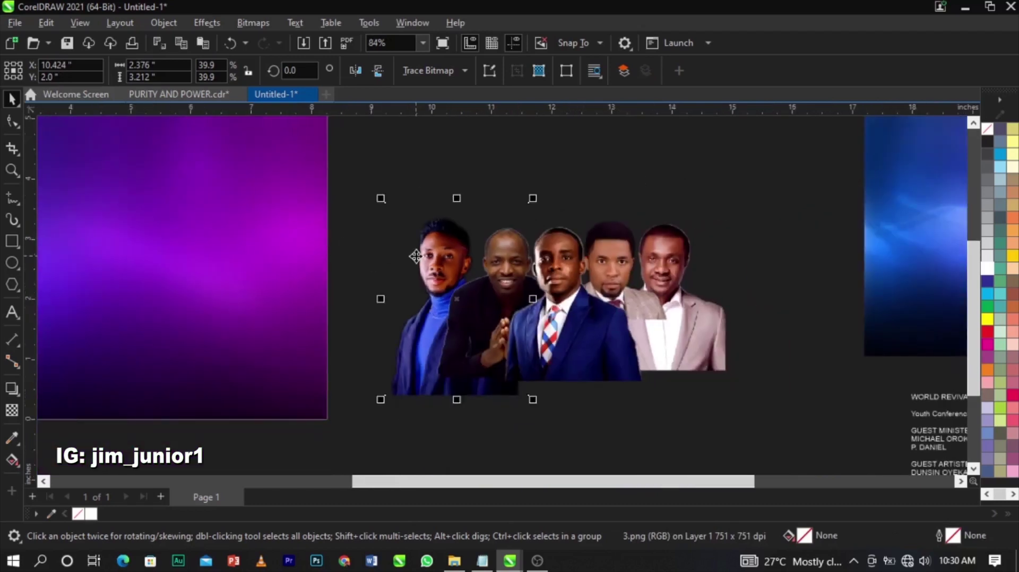
- Enlarge the blue-turtleneck portrait slightly and shift it closer to the black-clothed man
scroll(444, 258, "up", 2)
mouse_move(358, 158)
left_mouse_down()
mouse_move(336, 150)
mouse_move(348, 147)
left_mouse_up()
left_click_drag(395, 279, 442, 271)
left_click(443, 271)
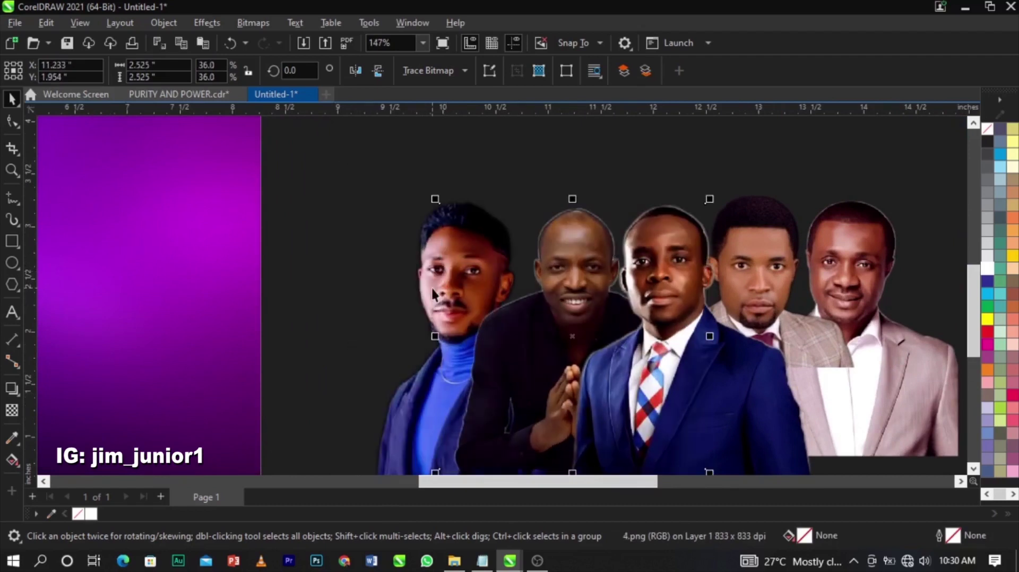
key("F3")
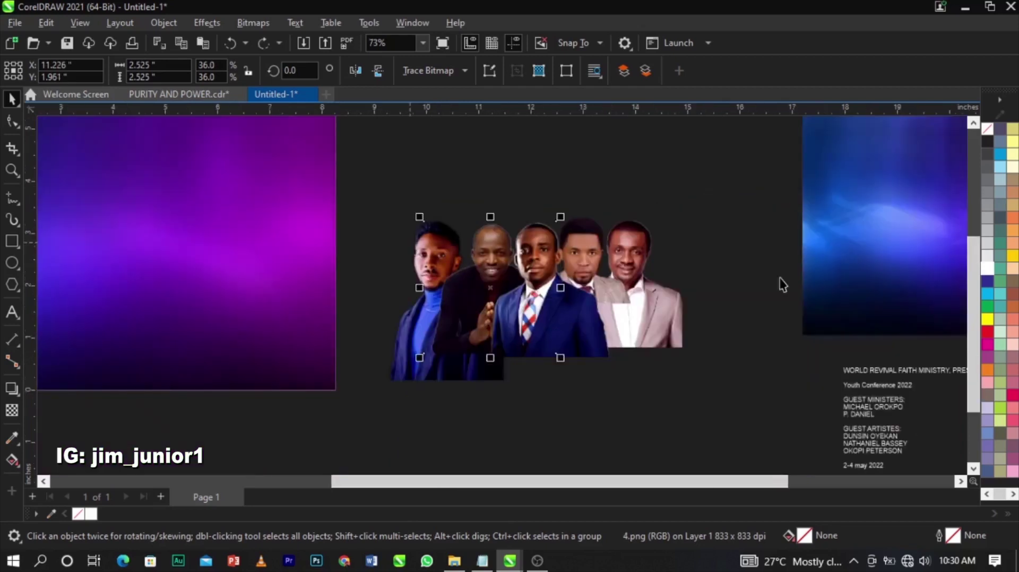
- Select all five overlapping portraits and place a duplicate of them beside the duplicate background
key("z")
left_click_drag(329, 188, 781, 403)
key("space")
scroll(655, 409, "down", 3)
left_click_drag(232, 203, 232, 162)
scroll(445, 258, "down", 1)
left_click_drag(458, 259, 820, 266)
right_click(821, 266)
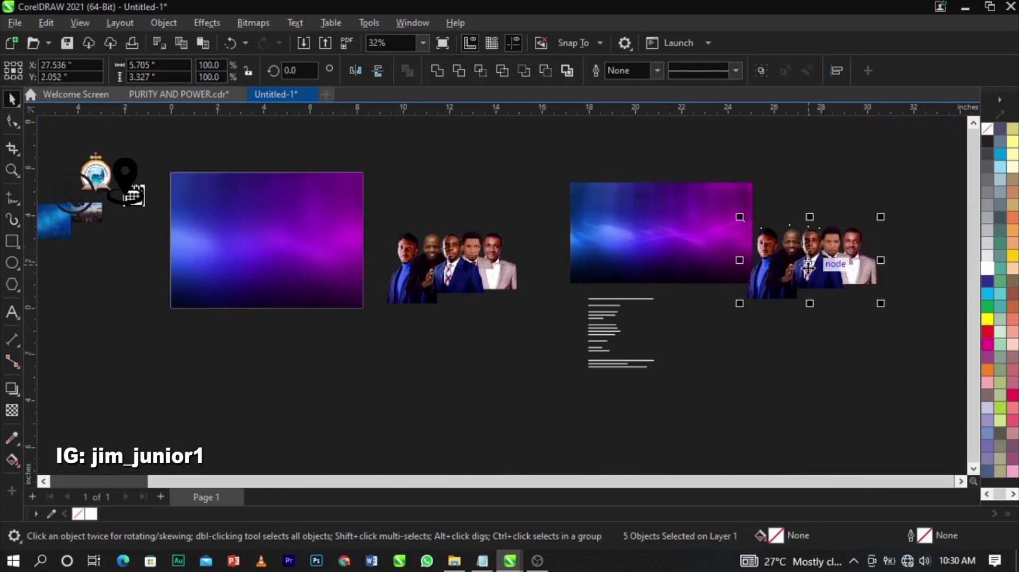
scroll(399, 266, "up", 3)
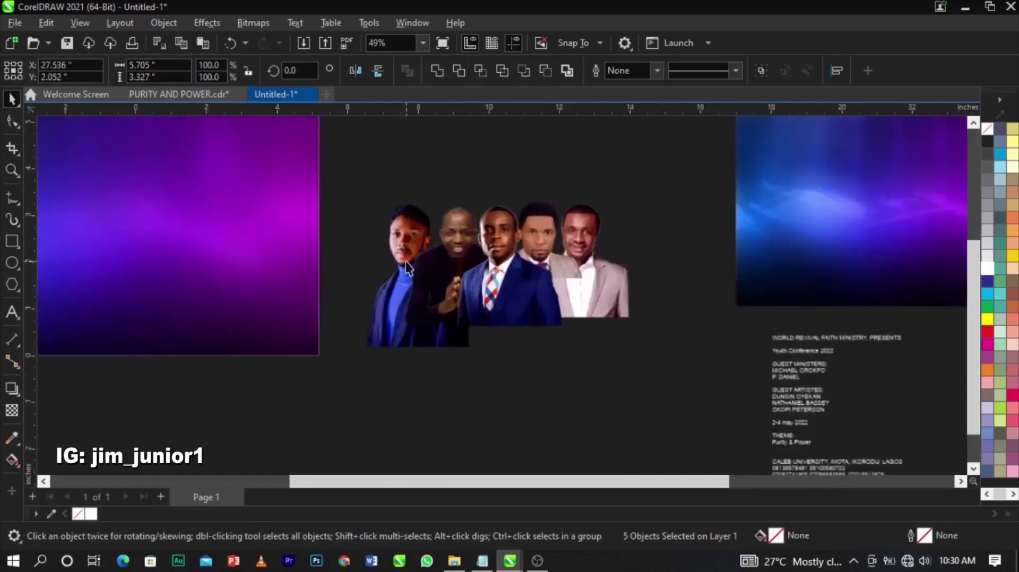
- Apply a downward linear fountain transparency to the plaid-jacket portrait, fading its lower edge into the light jacket
left_click(380, 384)
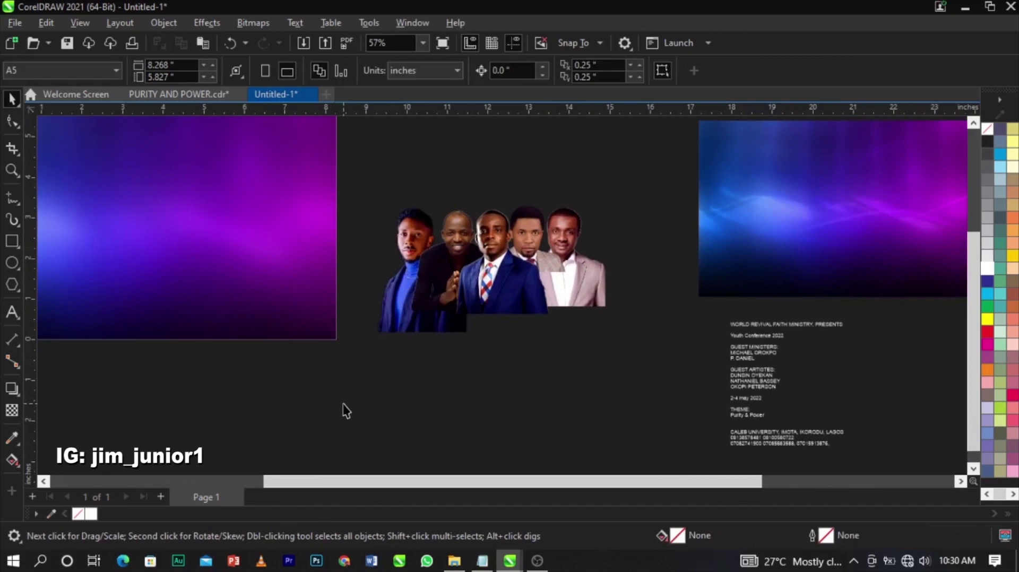
left_click_drag(346, 411, 653, 164)
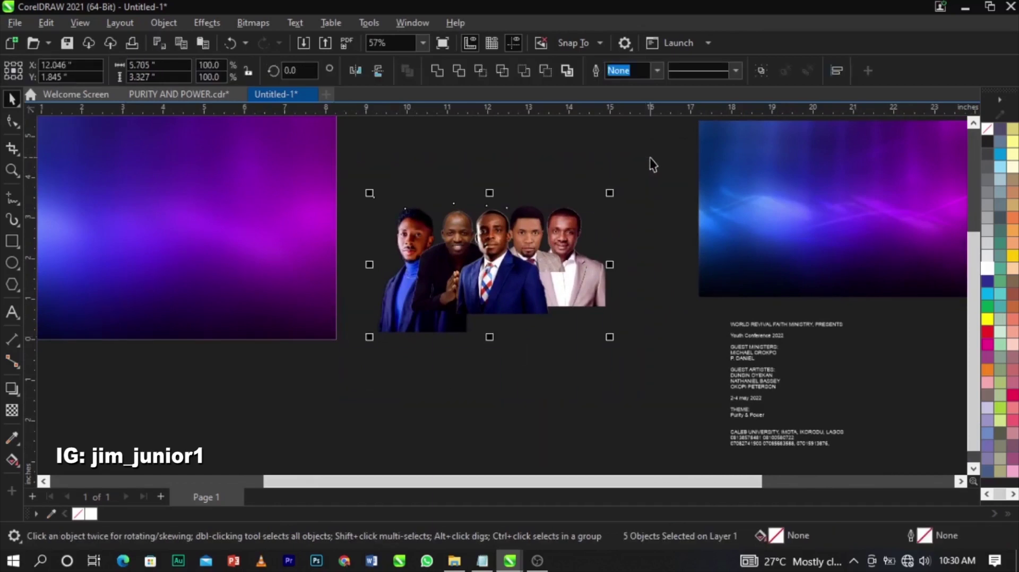
left_click(557, 267)
scroll(557, 266, "up", 5)
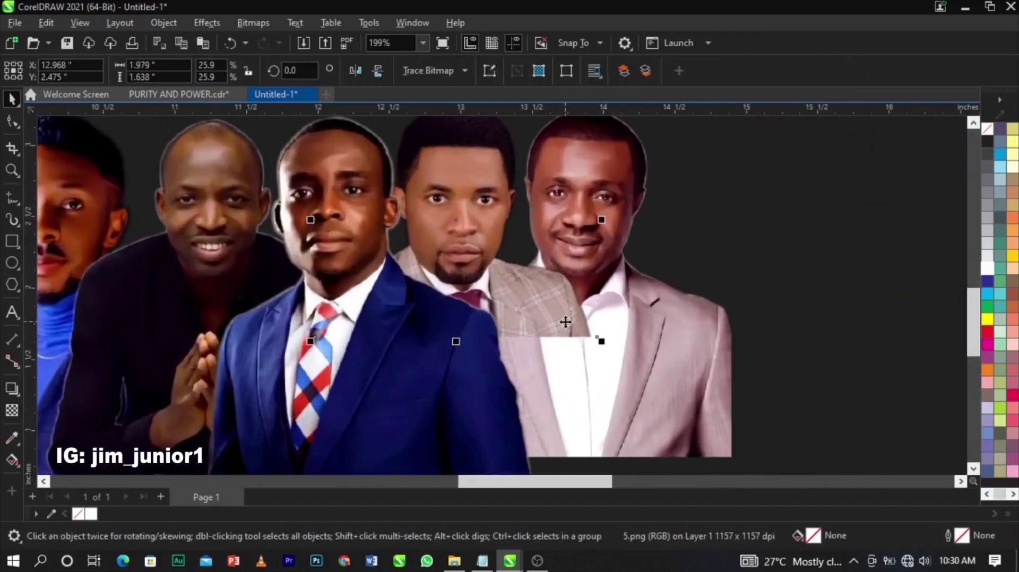
scroll(448, 345, "up", 3)
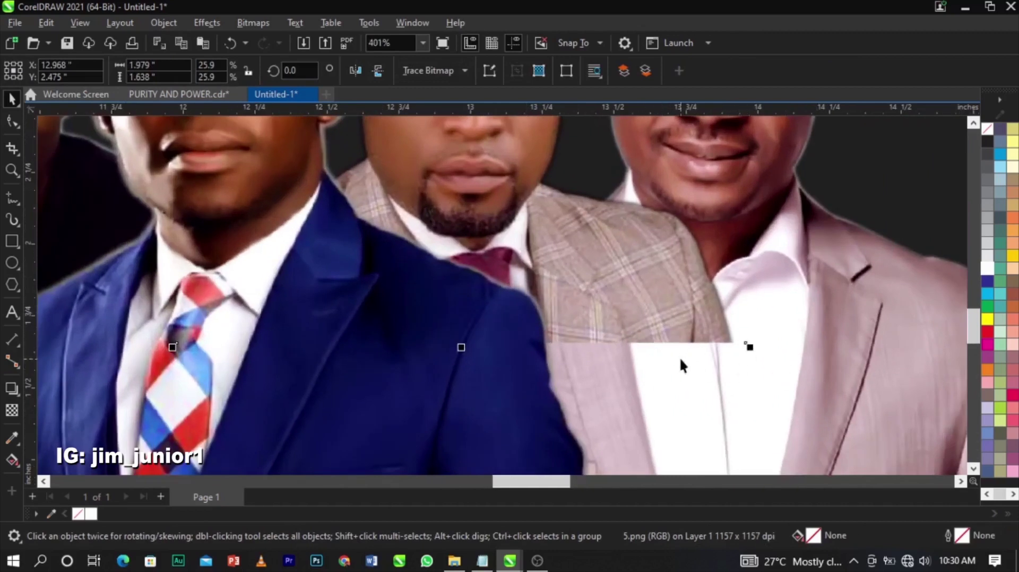
scroll(681, 361, "up", 2)
scroll(598, 328, "down", 3)
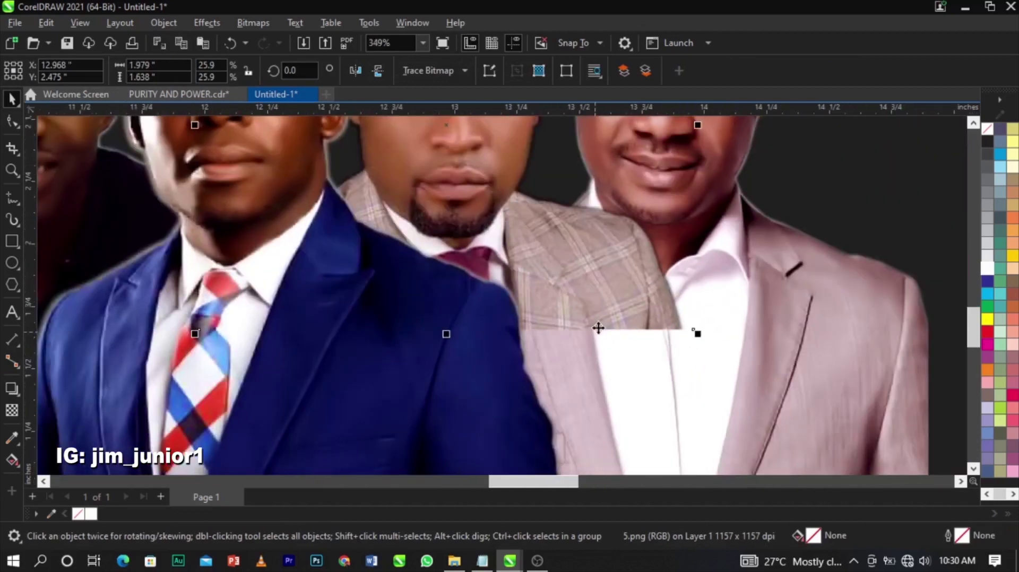
left_click(9, 411)
left_click_drag(565, 259, 566, 307)
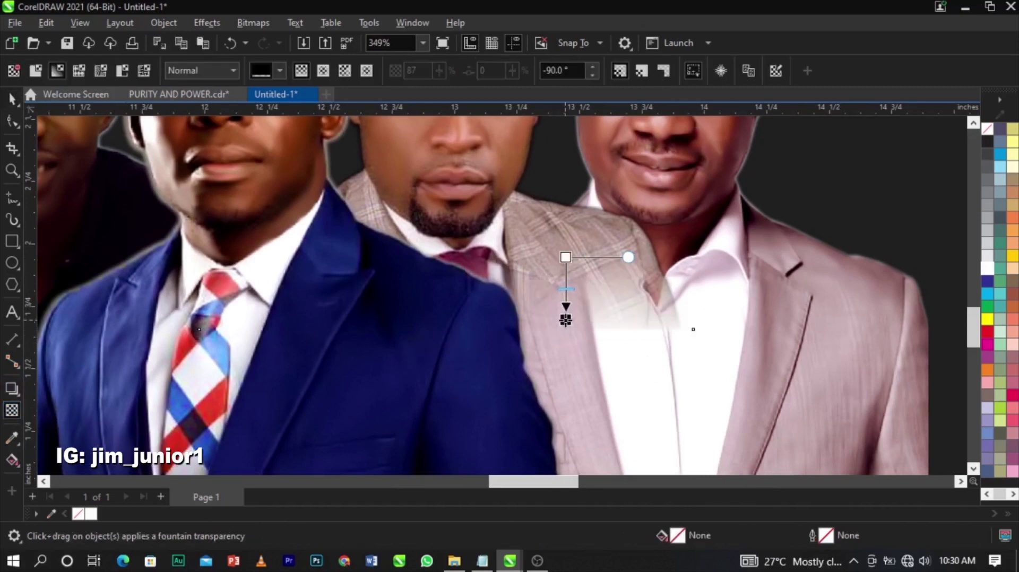
left_click(566, 320)
scroll(655, 269, "up", 1)
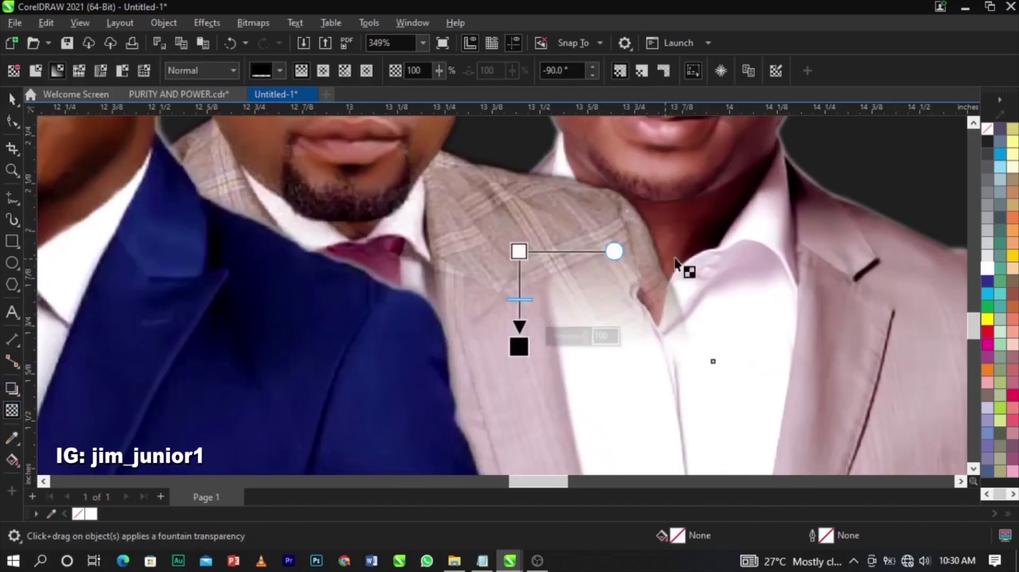
scroll(618, 237, "down", 1)
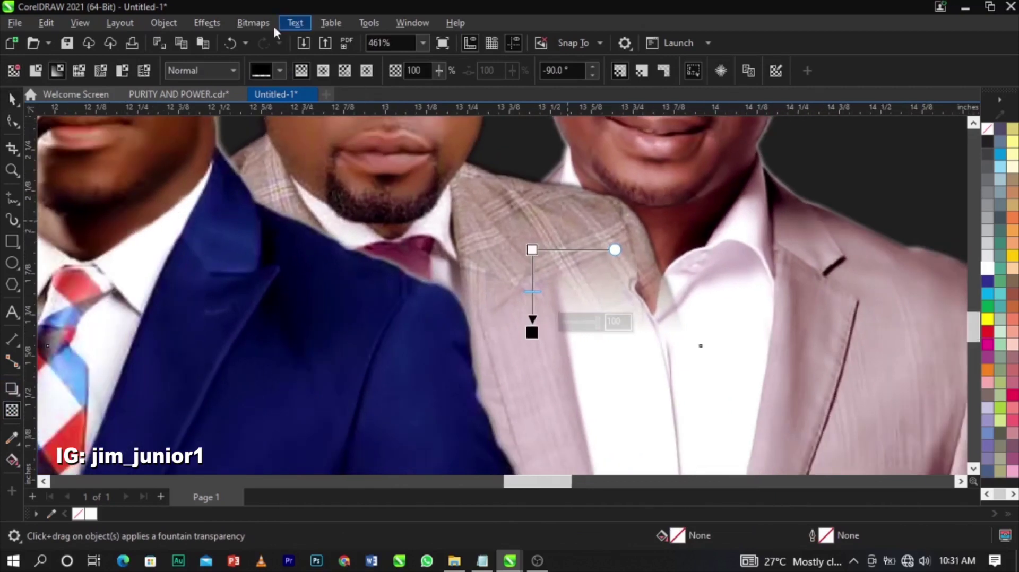
- Convert the faded plaid-jacket portrait to a 300 dpi RGB Color (24-bit) bitmap with anti-aliasing and a transparent background
left_click(263, 23)
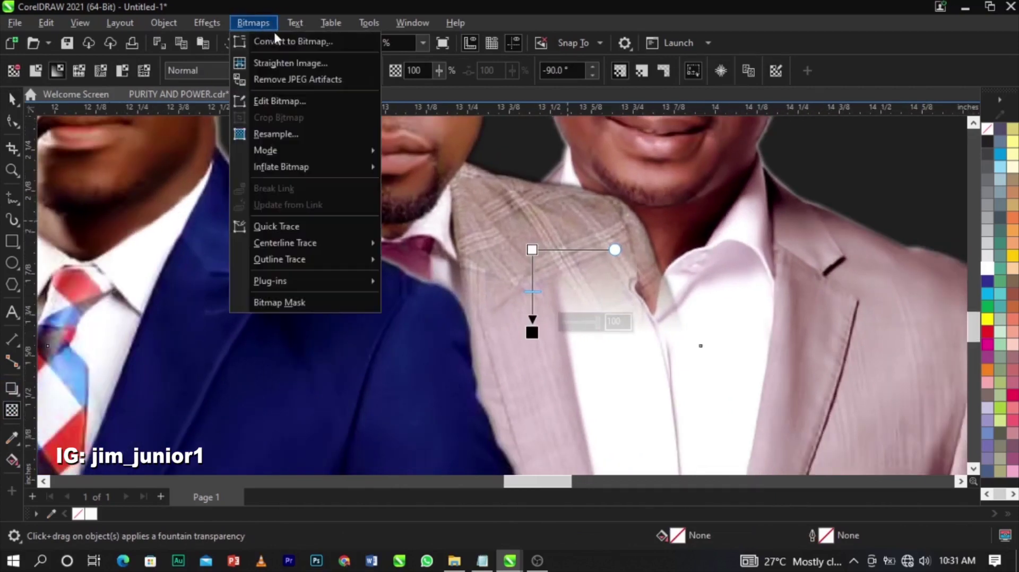
left_click(279, 37)
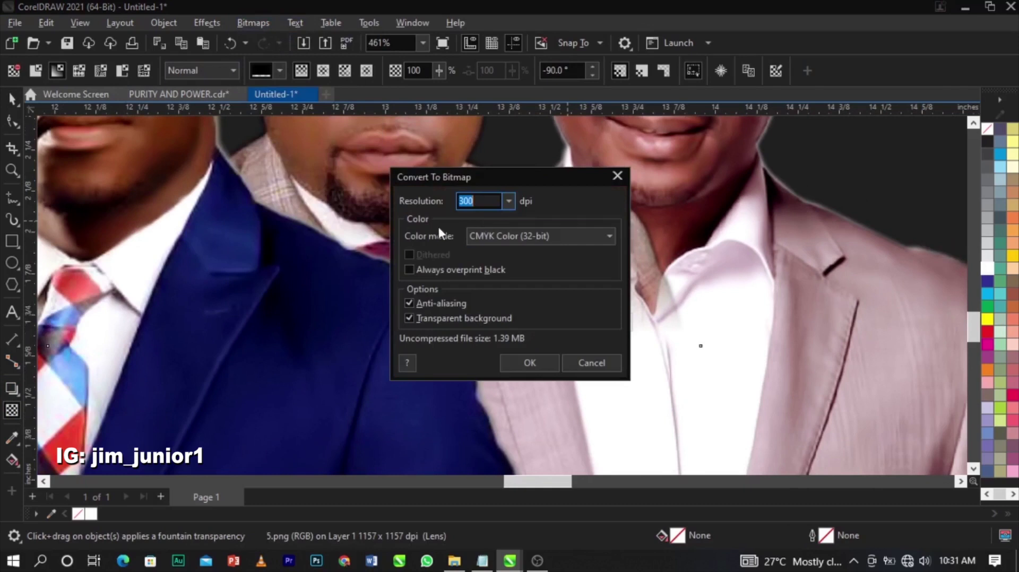
left_click(489, 235)
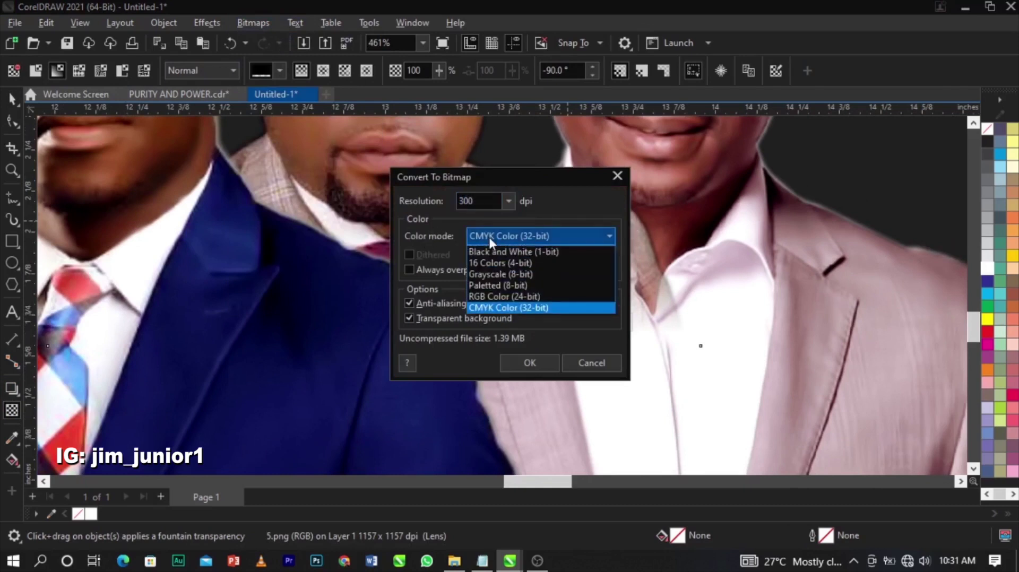
left_click(495, 297)
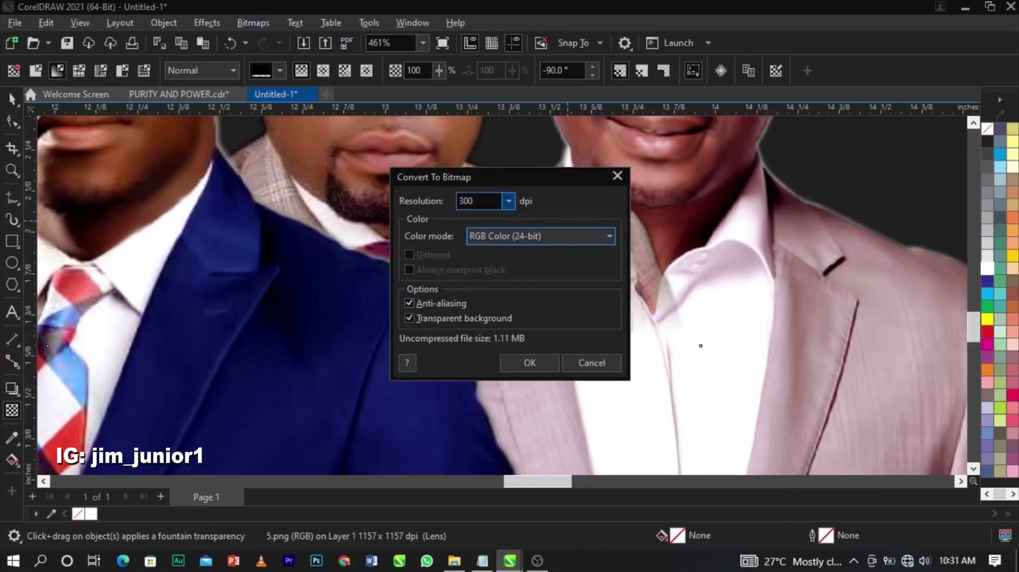
left_click(514, 362)
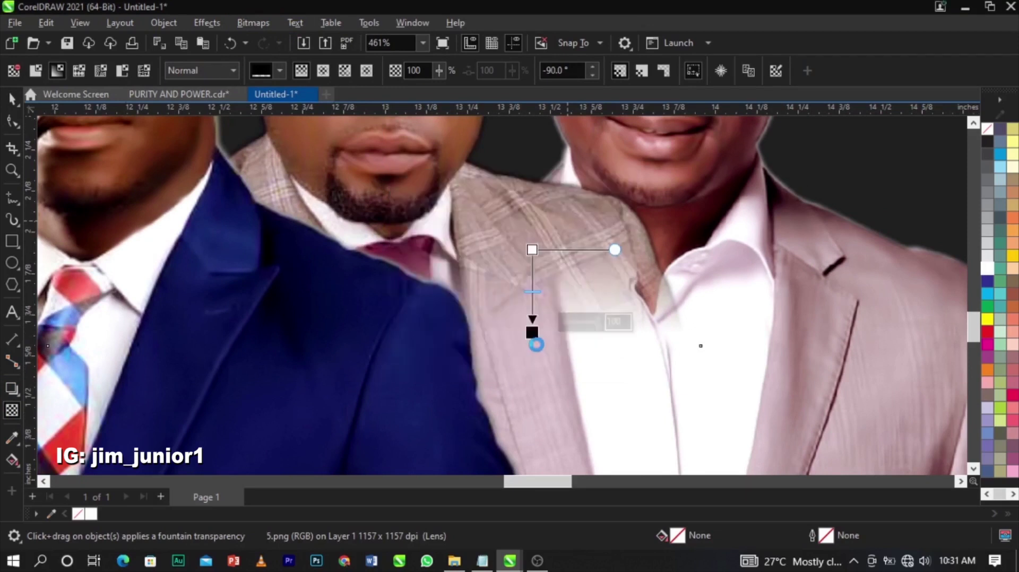
- Apply a short horizontal fountain transparency to the plaid jacket's shoulder, fading it out before the light-jacket man's white shirt
left_click_drag(596, 270, 649, 271)
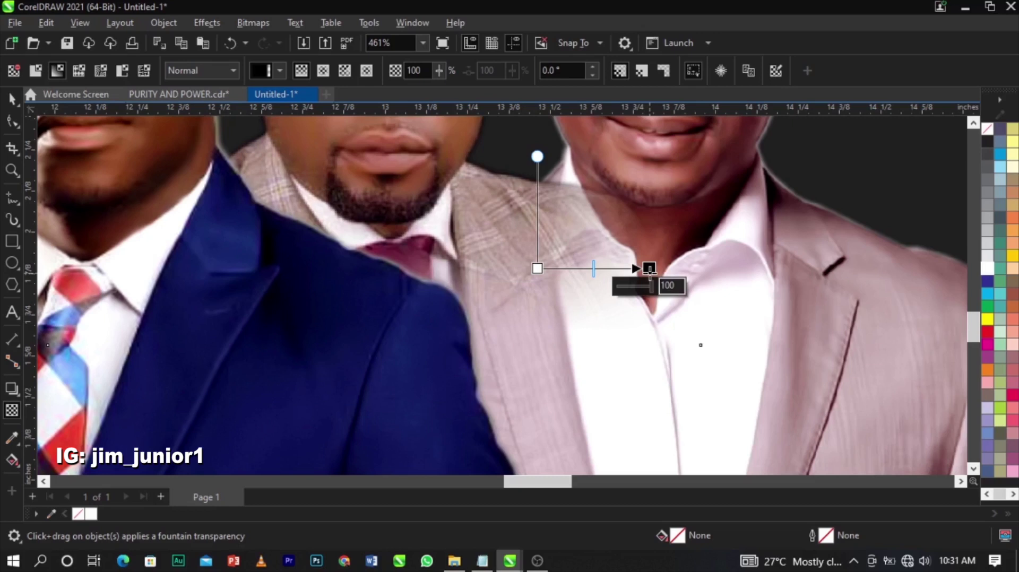
left_click_drag(650, 271, 557, 269)
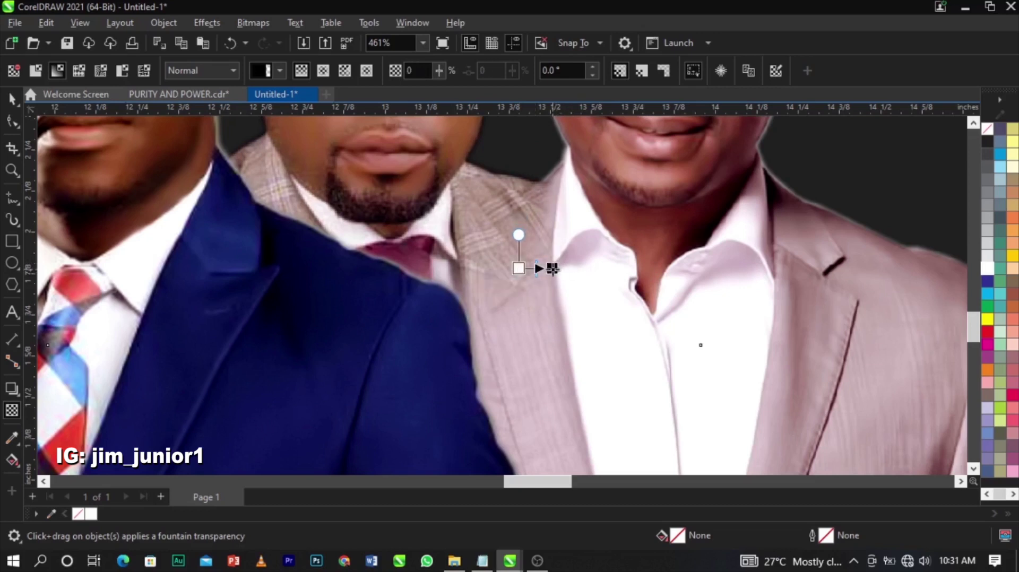
scroll(552, 269, "down", 4)
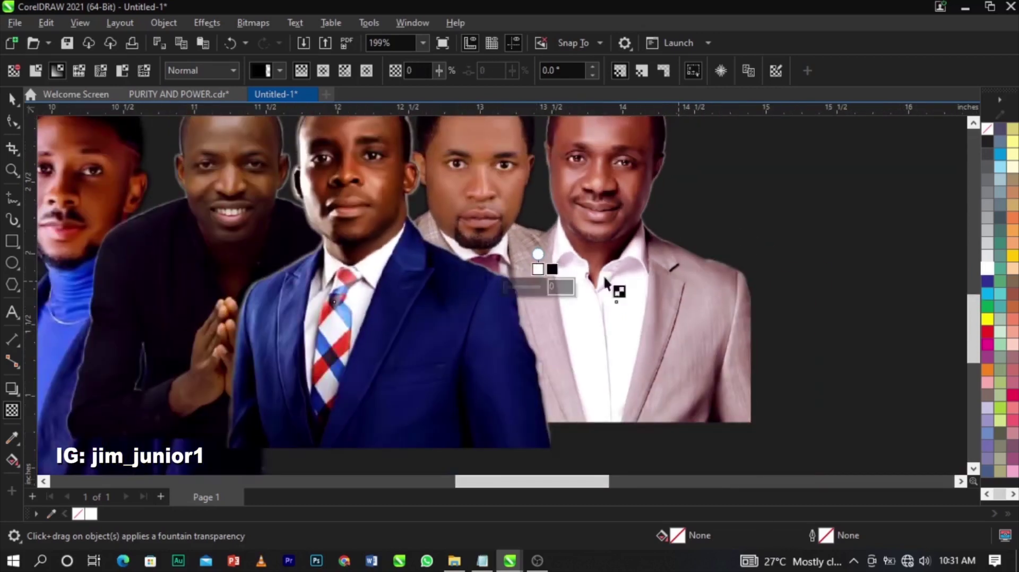
scroll(533, 238, "up", 3)
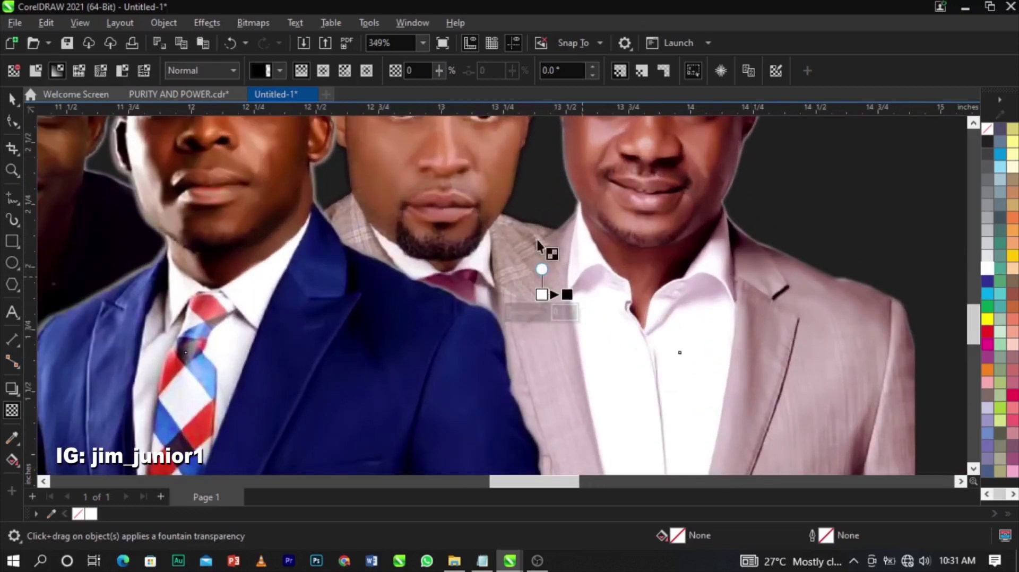
- Select all five overlapping portraits and convert them into one 300 dpi RGB Color (24-bit) bitmap with anti-aliasing and a transparent background
key("space")
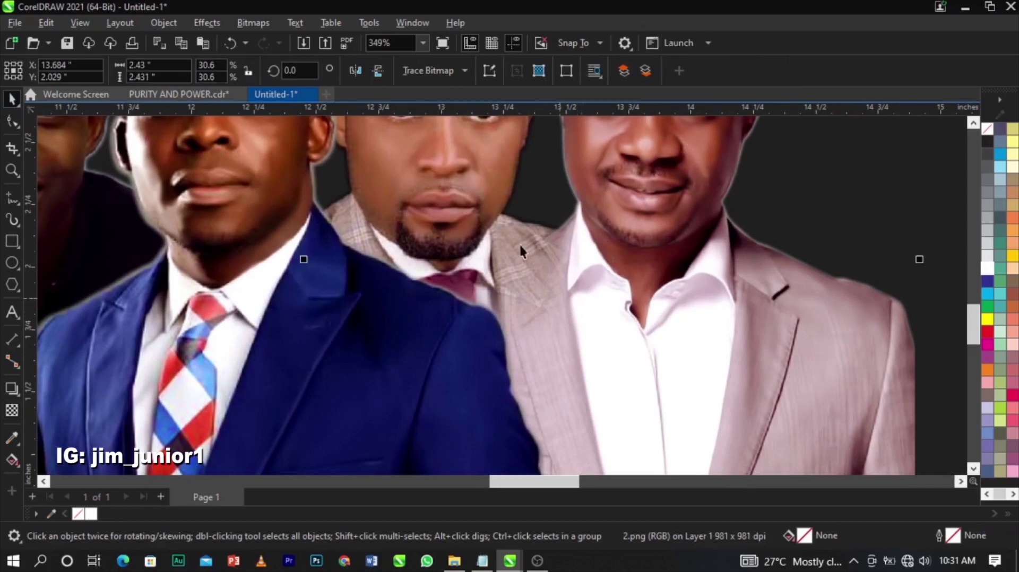
scroll(533, 271, "down", 6)
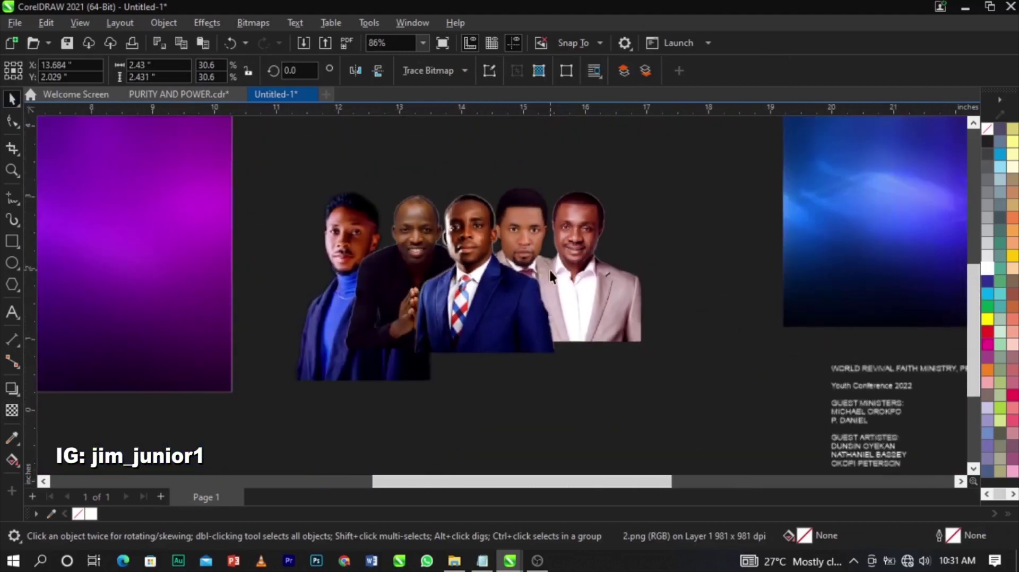
left_click(683, 351)
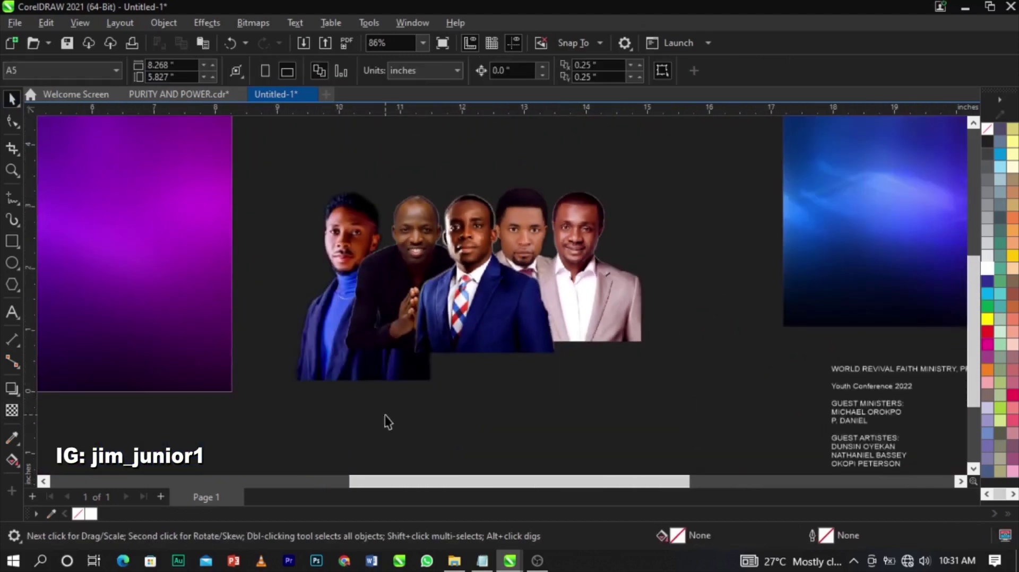
left_click_drag(221, 426, 708, 164)
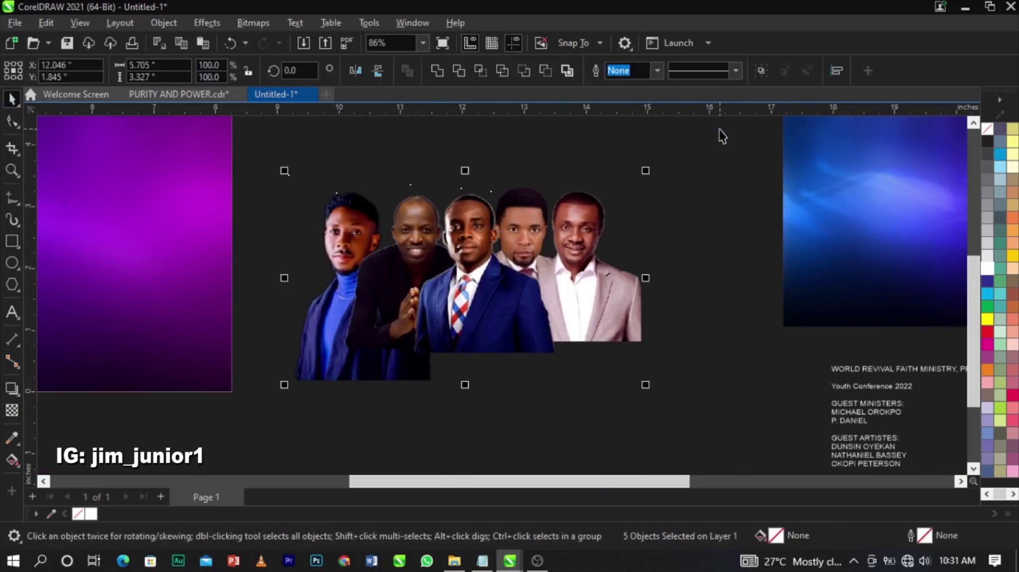
left_click(272, 23)
left_click(279, 44)
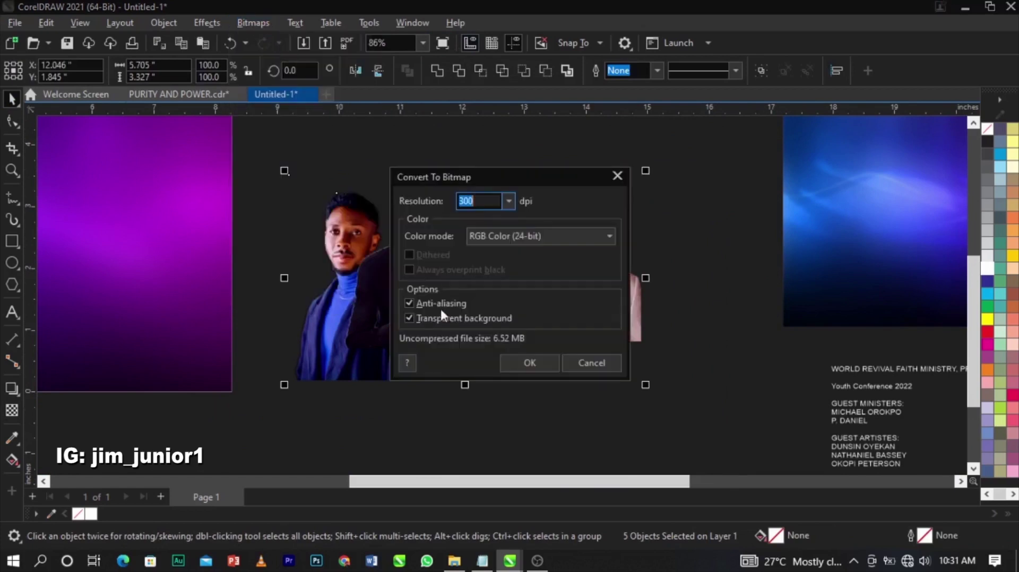
left_click(529, 363)
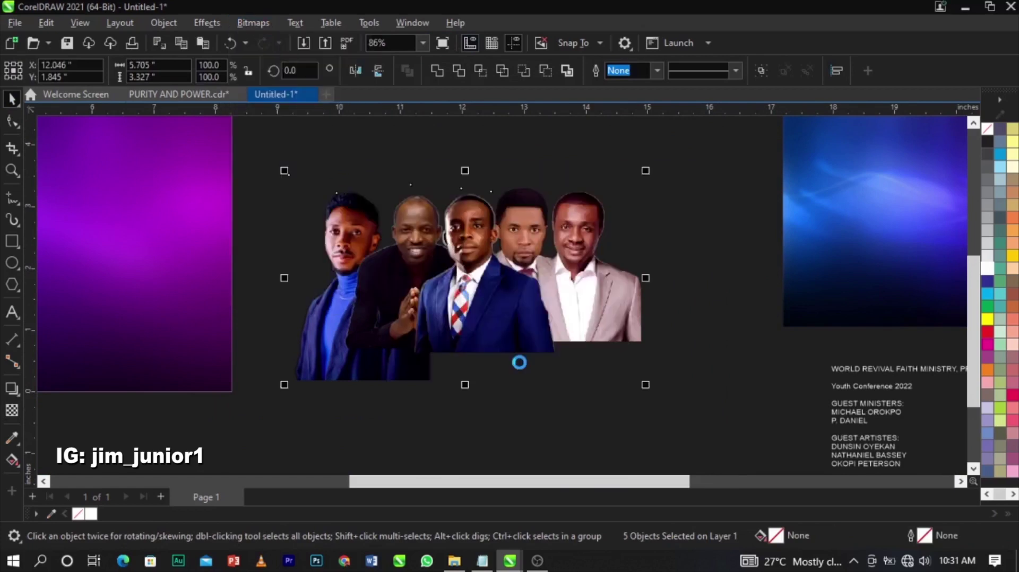
- Examine the merged portrait bitmap closely, comparing it with the backup copy of the portraits beside the duplicate background
left_click(725, 310)
scroll(296, 236, "down", 2)
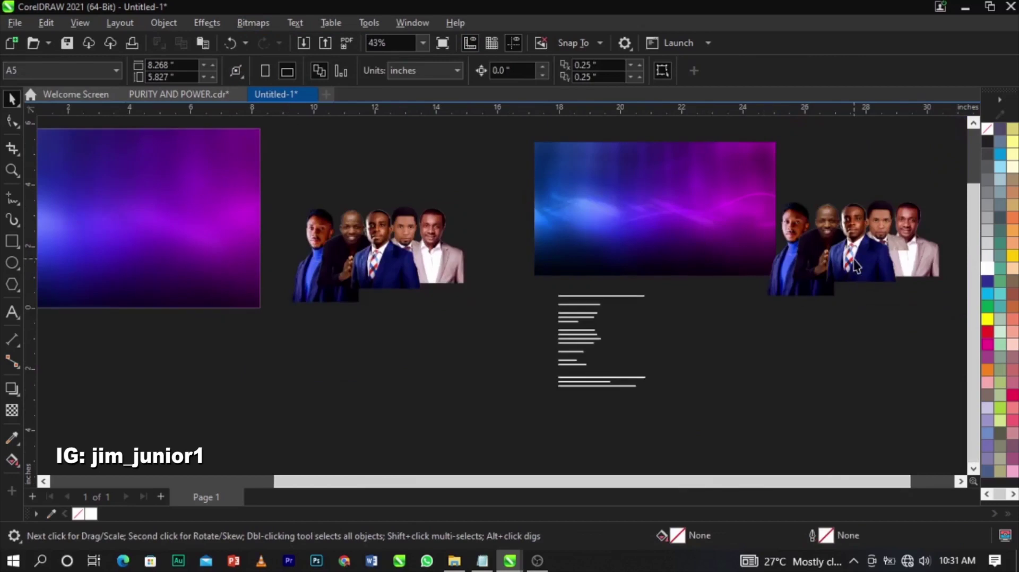
scroll(855, 265, "up", 2)
scroll(636, 239, "down", 3)
scroll(463, 253, "up", 2)
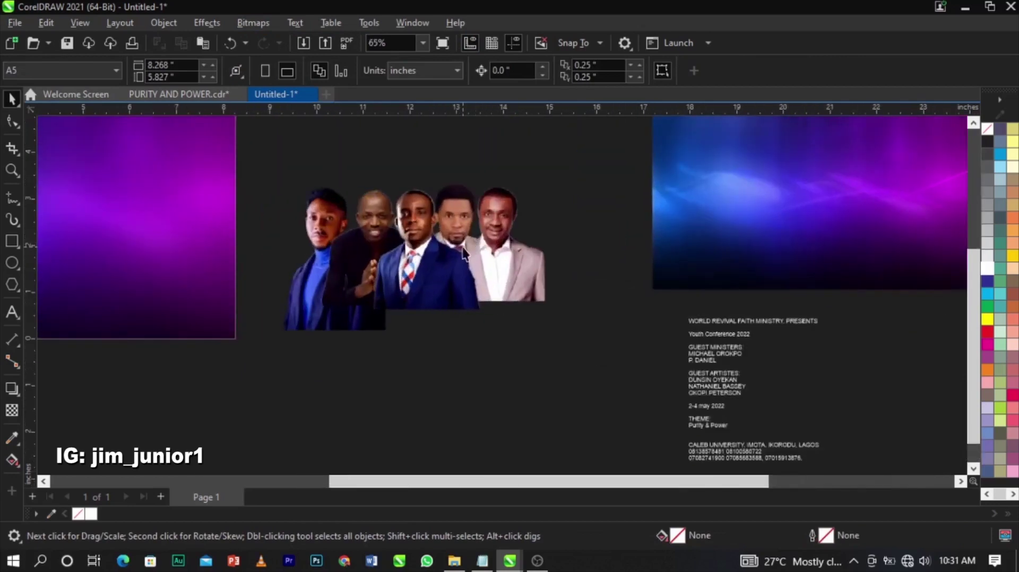
left_click(463, 253)
scroll(457, 250, "up", 2)
scroll(425, 244, "down", 2)
scroll(390, 241, "up", 2)
scroll(390, 240, "up", 1)
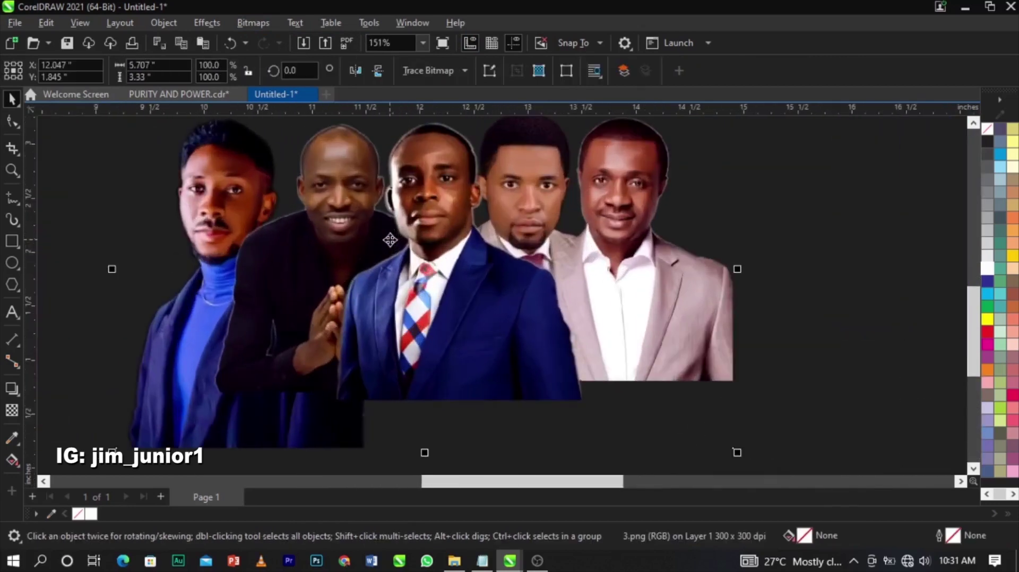
- Crop the merged portrait bitmap with the Shape tool, raising its lower edge to the light jacket's hem so all figures end level
left_click_drag(541, 259, 520, 314)
scroll(508, 281, "down", 3)
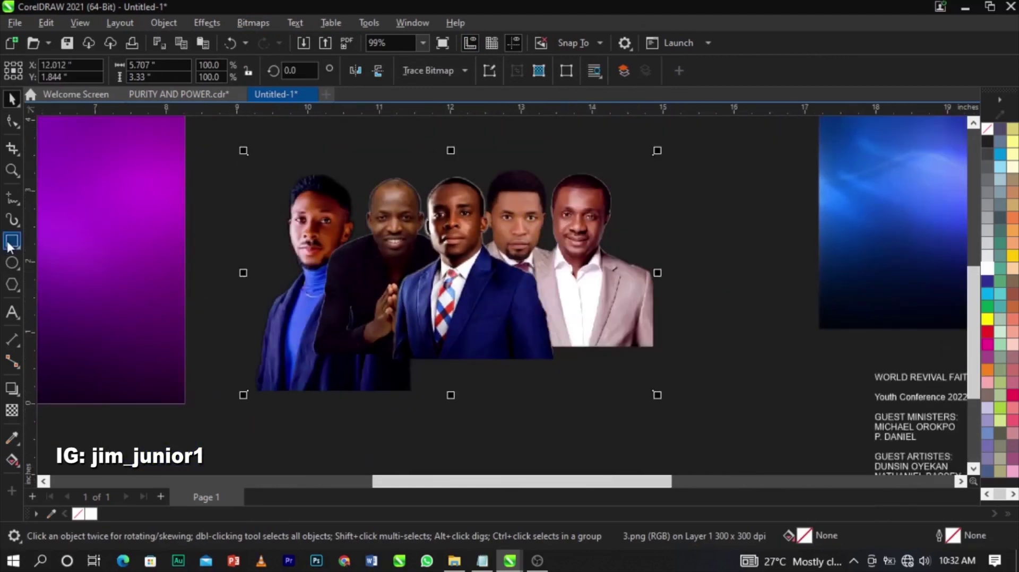
left_click(9, 124)
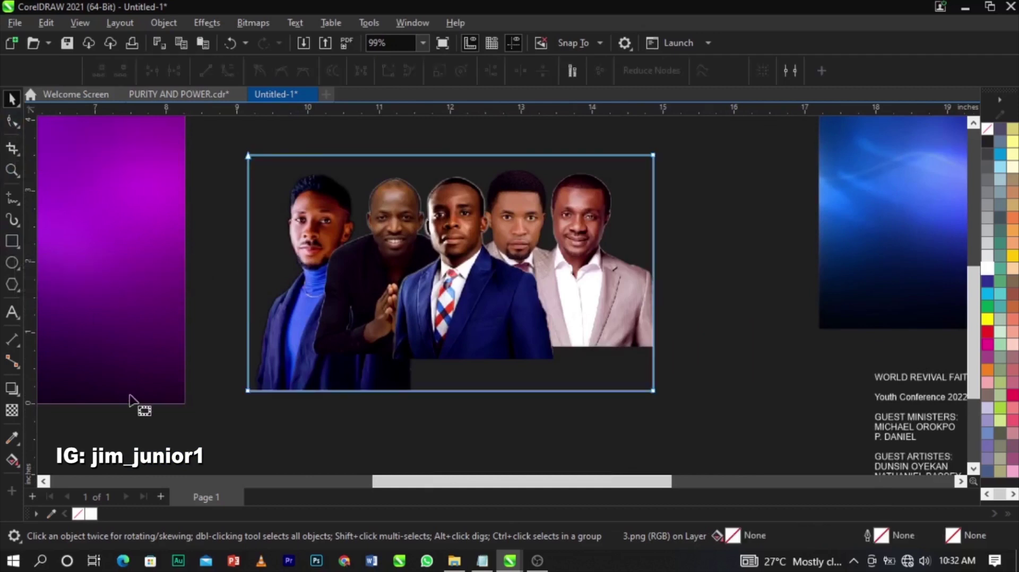
left_click_drag(652, 391, 654, 345)
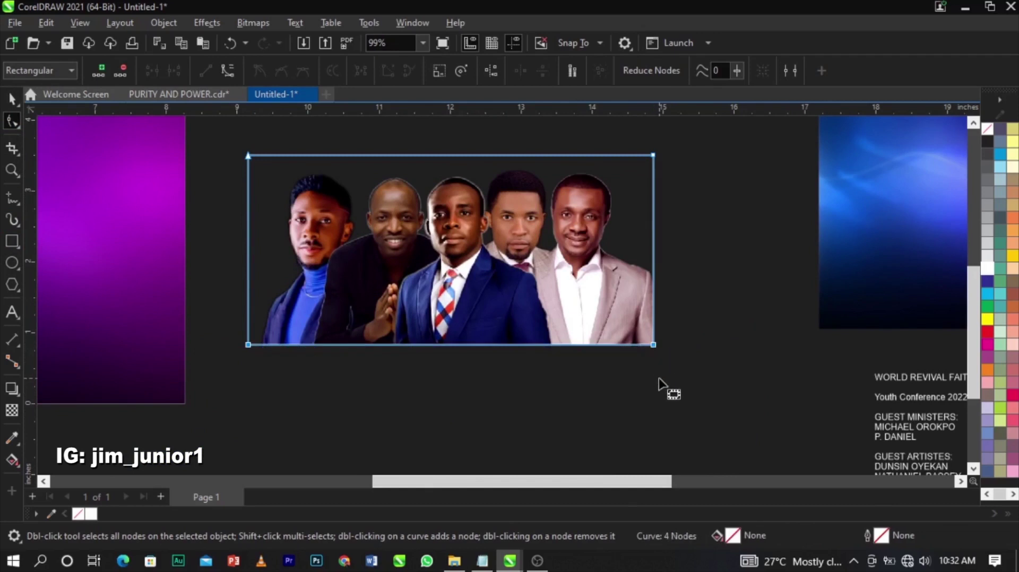
left_click(659, 378)
key("space")
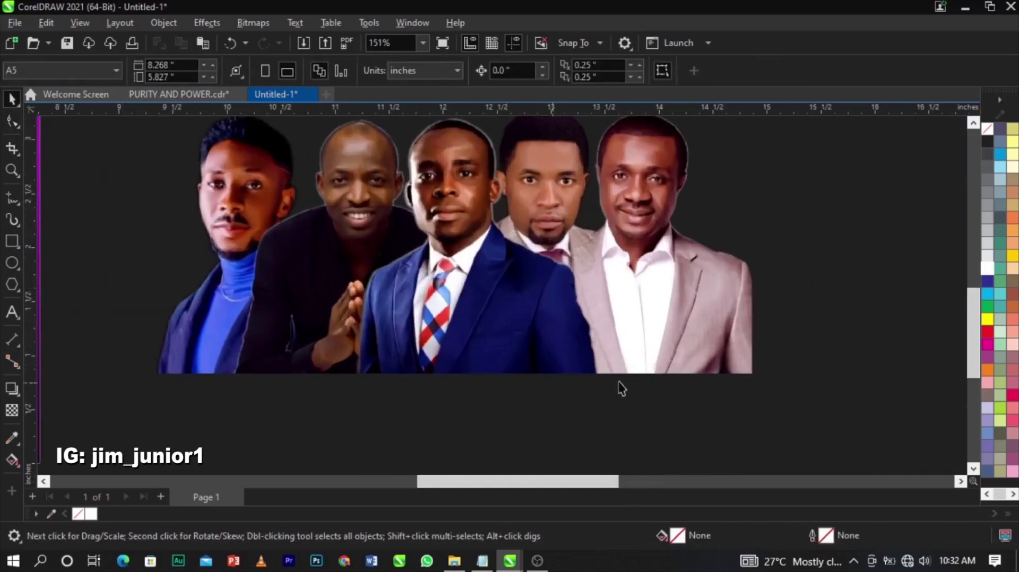
scroll(336, 409, "down", 3)
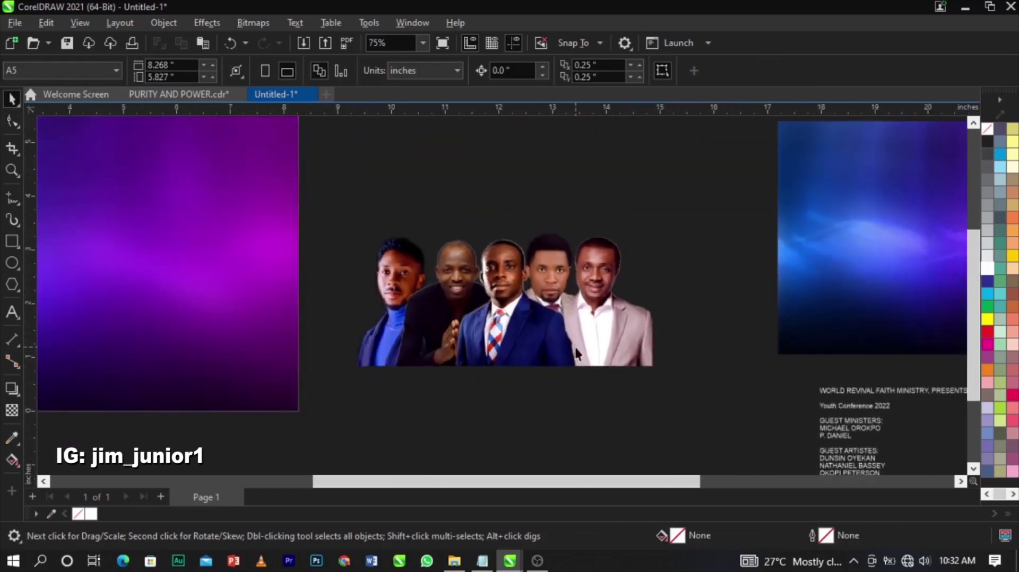
- Move the cropped portrait group onto the page's purple-blue background and bring it to the front
scroll(575, 347, "down", 2)
left_click(579, 350)
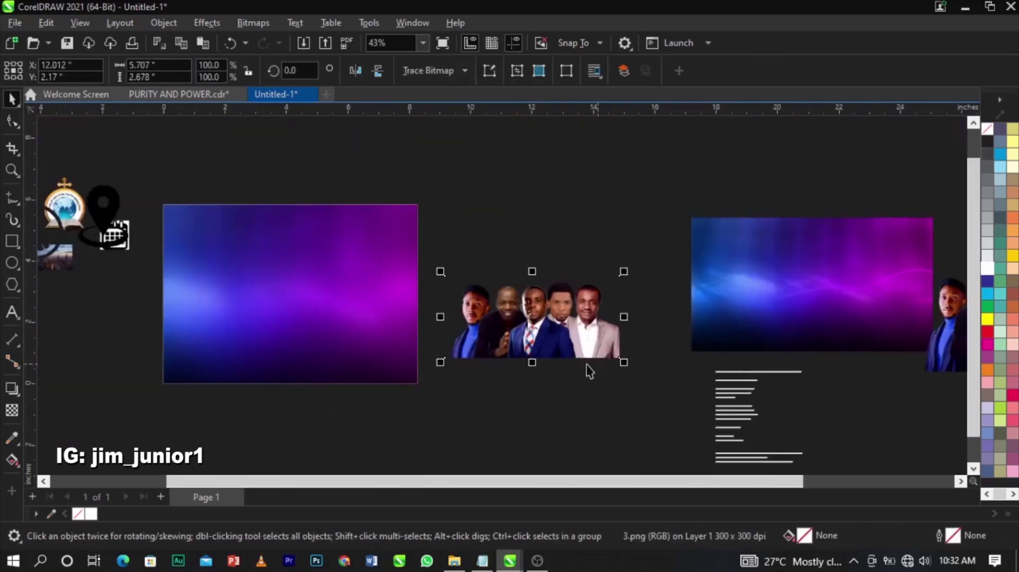
left_click_drag(583, 342, 313, 317)
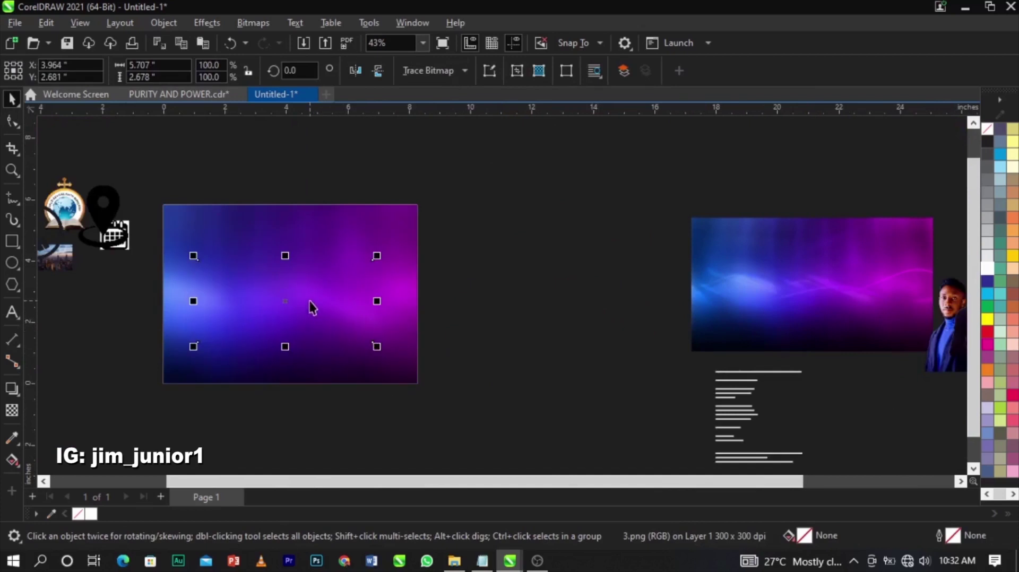
key("shift+Page_Up")
key("z")
left_click_drag(161, 198, 441, 408)
key("space")
left_click_drag(517, 343, 521, 343)
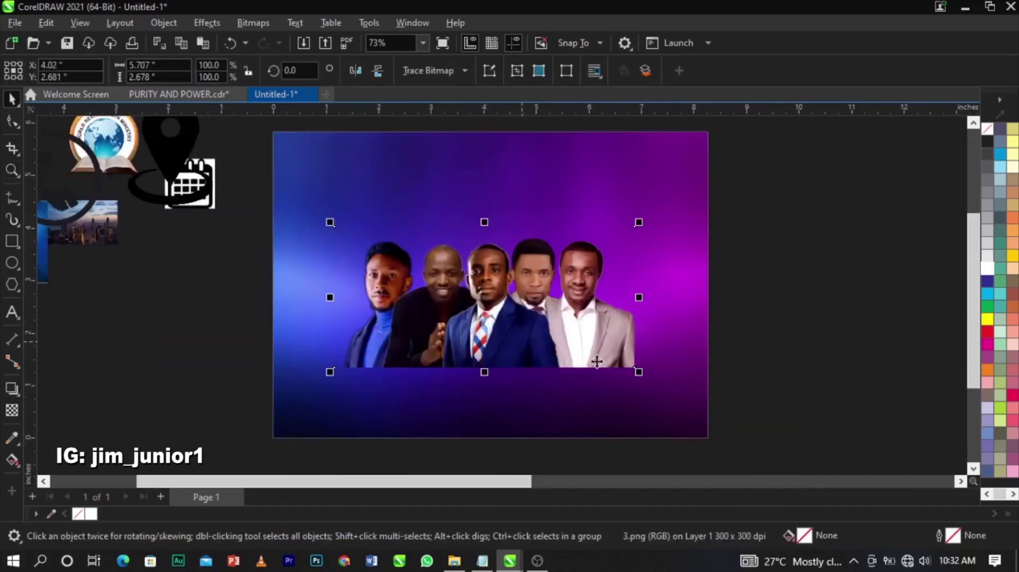
- Enlarge the portrait group to about 111.3%, raise it on the page and centre it horizontally at about X 4.134, Y 3.36 inches
scroll(614, 359, "up", 1)
left_click_drag(648, 376, 666, 387)
mouse_move(600, 333)
left_mouse_down()
mouse_move(610, 295)
mouse_move(591, 305)
mouse_move(615, 301)
left_mouse_up()
left_click(599, 374, "shift")
scroll(615, 301, "up", 2)
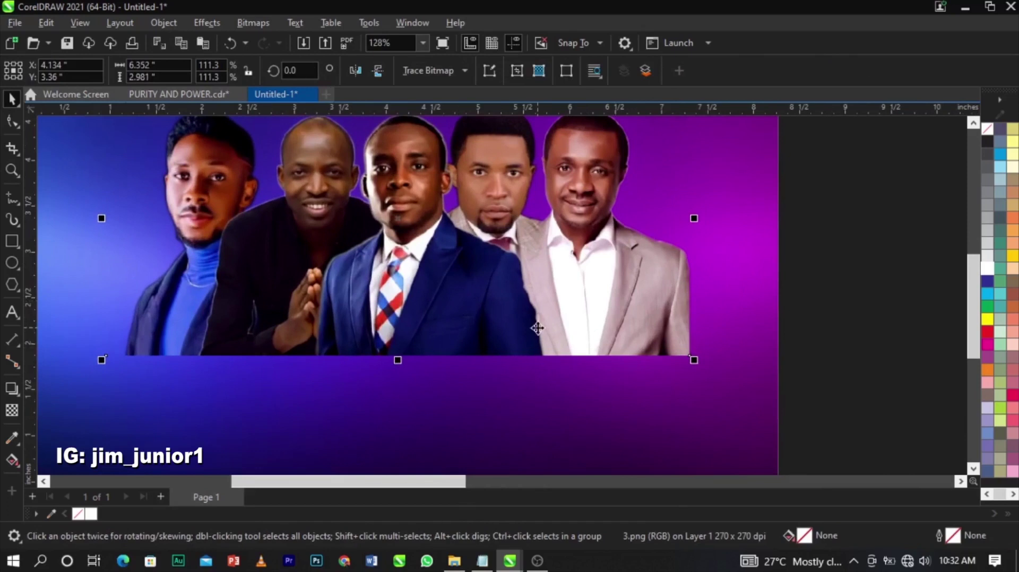
- Convert the portrait group bitmap's color mode to Grayscale
left_click(257, 23)
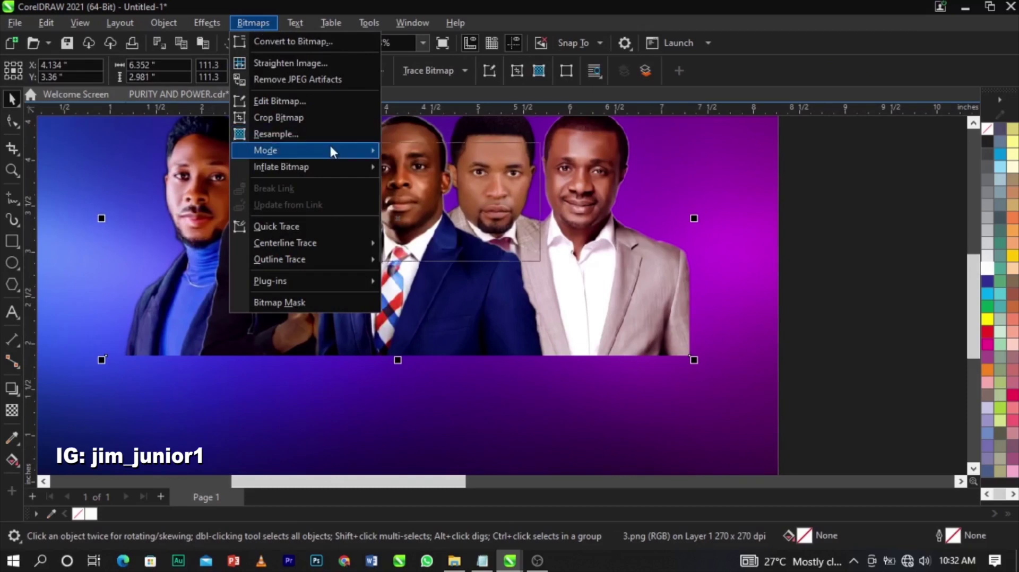
mouse_move(363, 155)
left_click(435, 168)
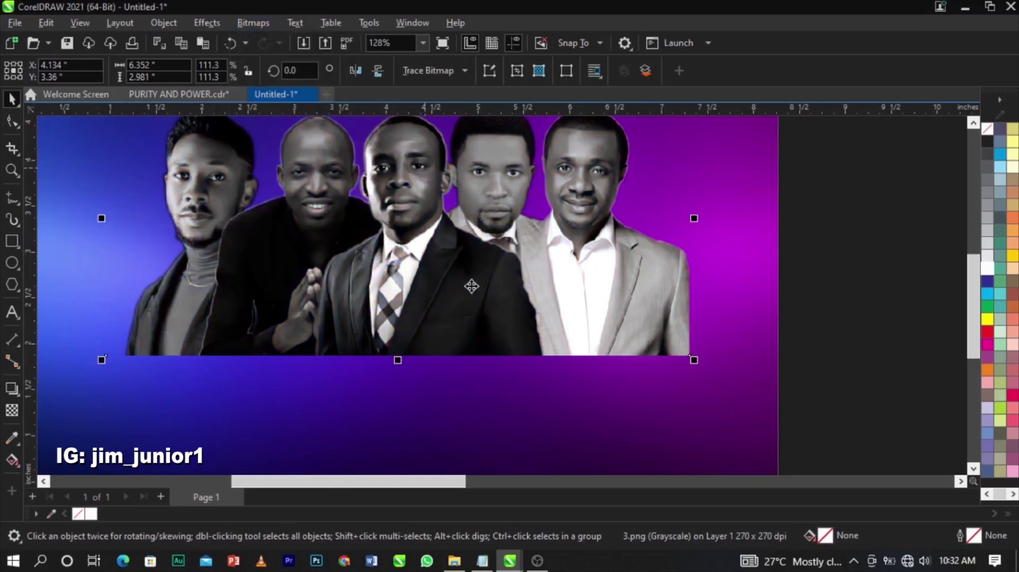
scroll(423, 191, "up", 2)
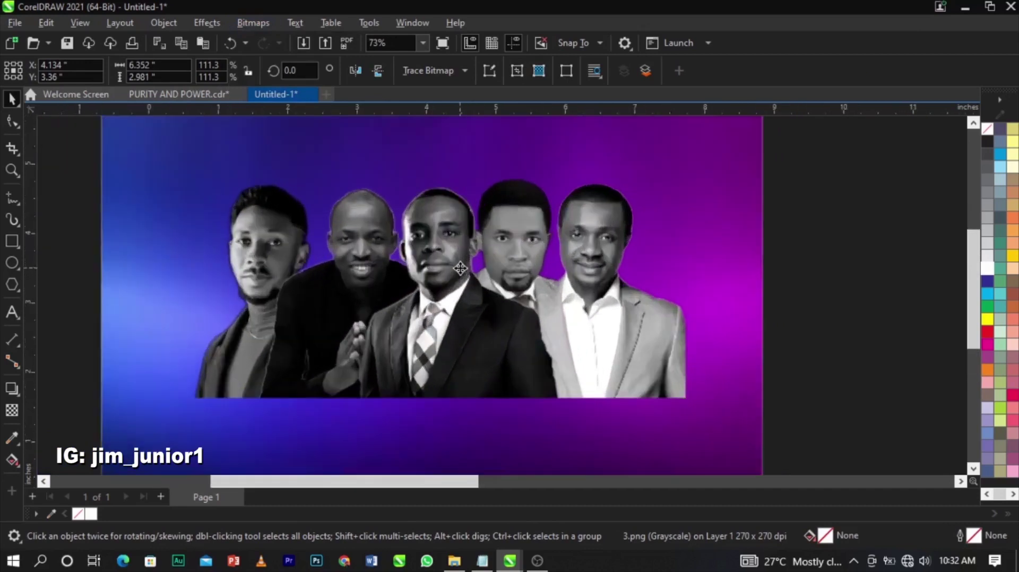
scroll(450, 268, "up", 1)
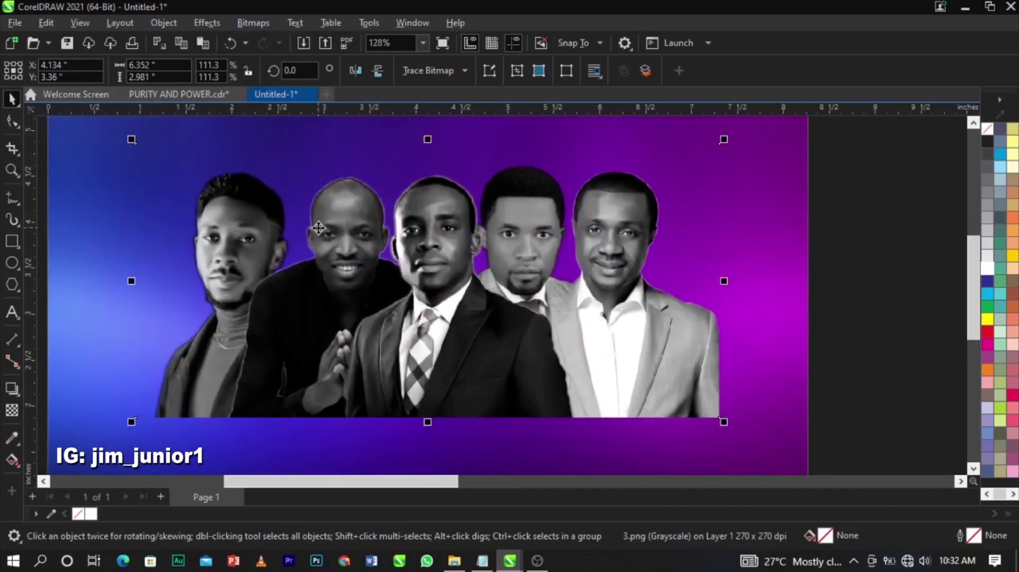
- Adjust the grayscale portrait group with Brightness/Contrast/Intensity, setting brightness 0, contrast 4 and intensity 0
left_click(200, 24)
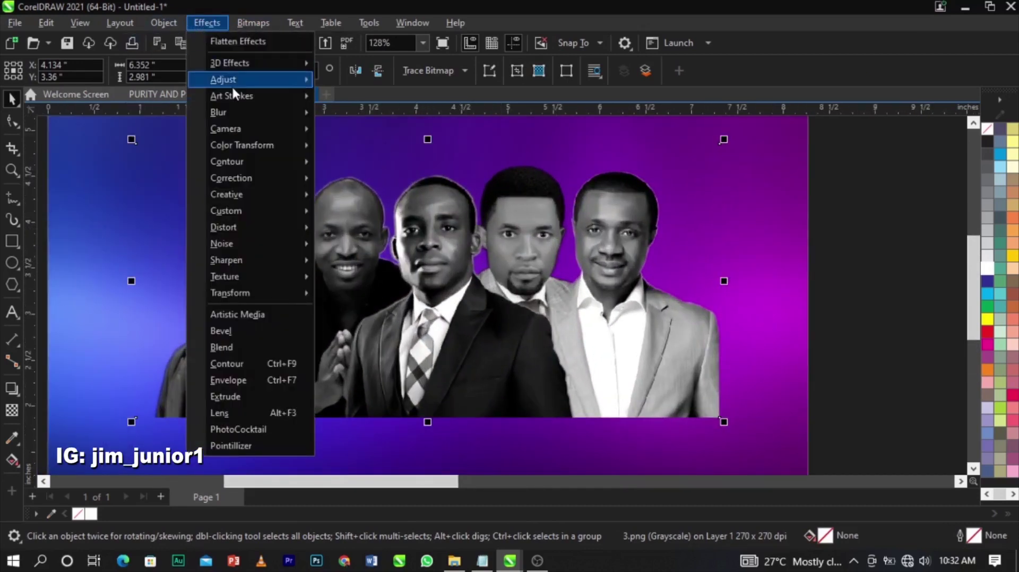
mouse_move(232, 85)
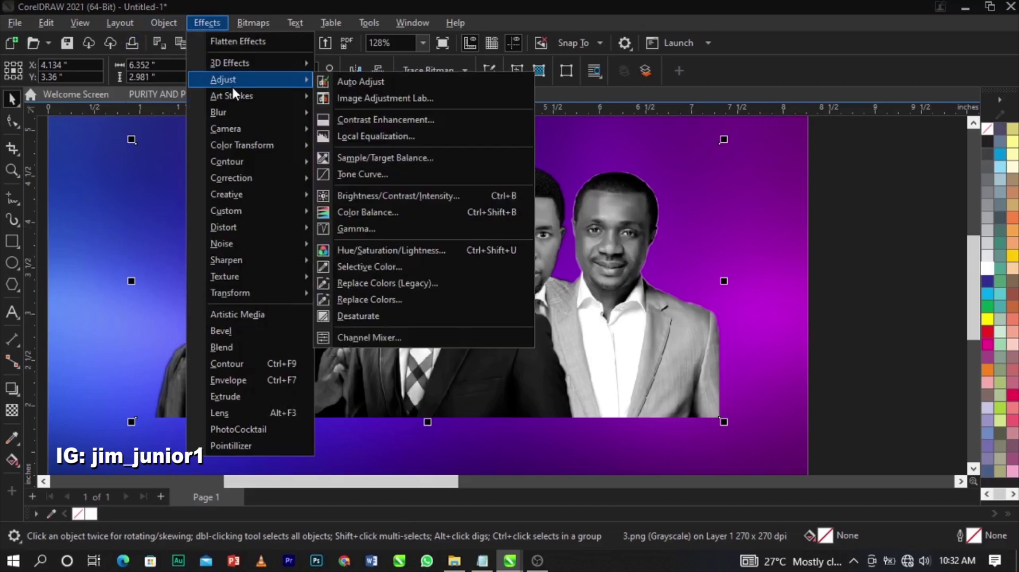
left_click(401, 197)
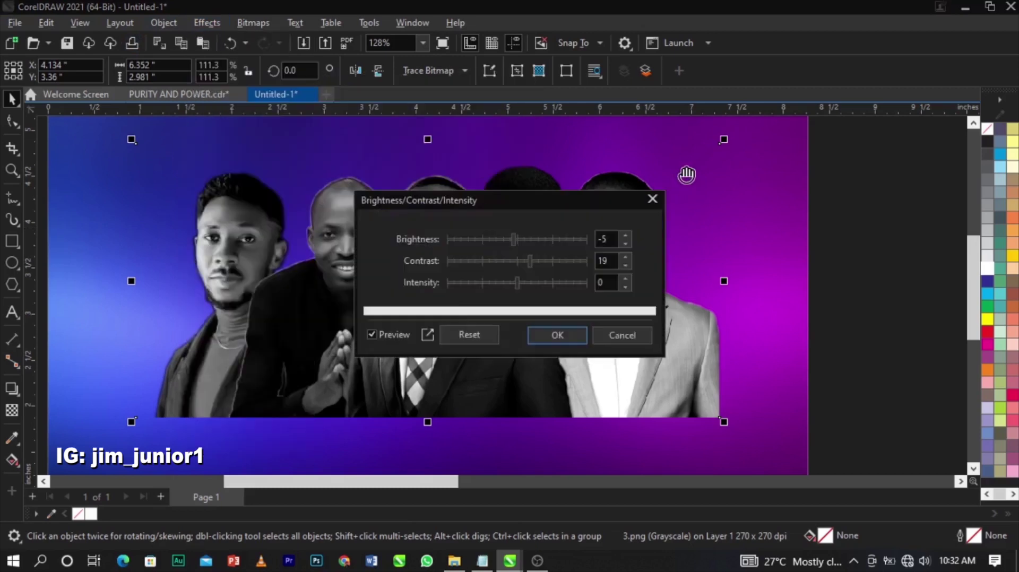
left_click_drag(451, 200, 639, 131)
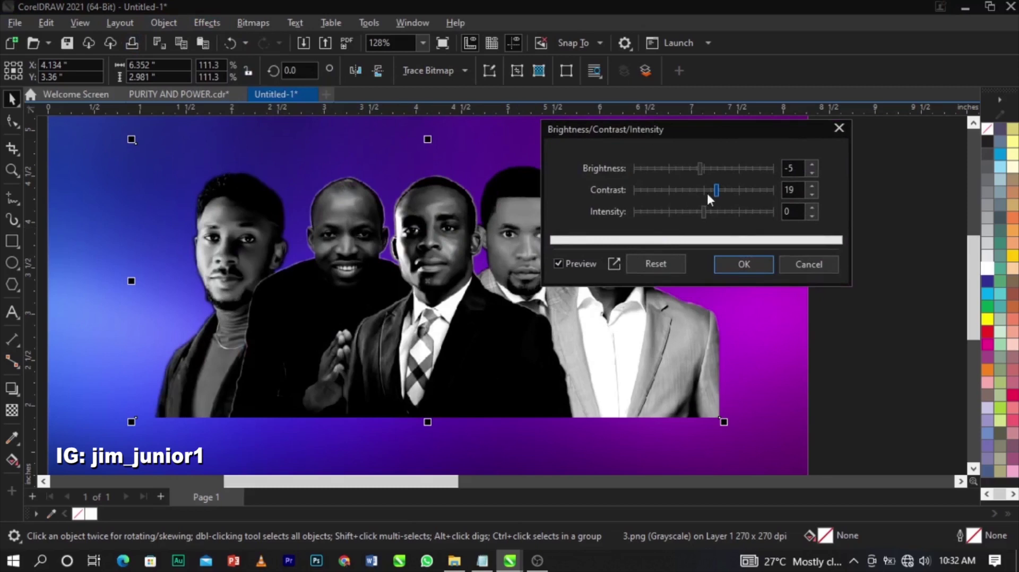
left_click_drag(710, 190, 708, 167)
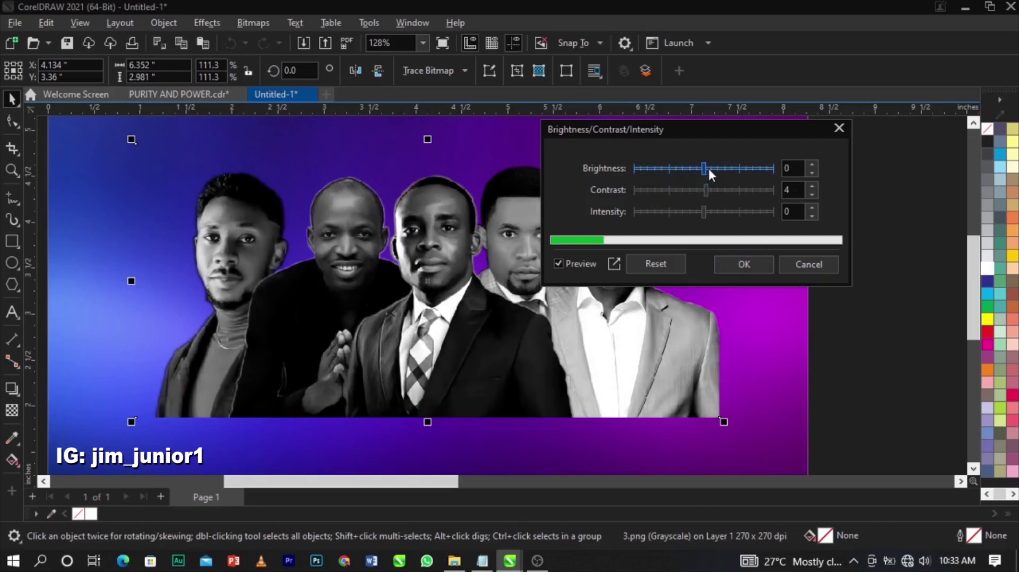
left_click(744, 265)
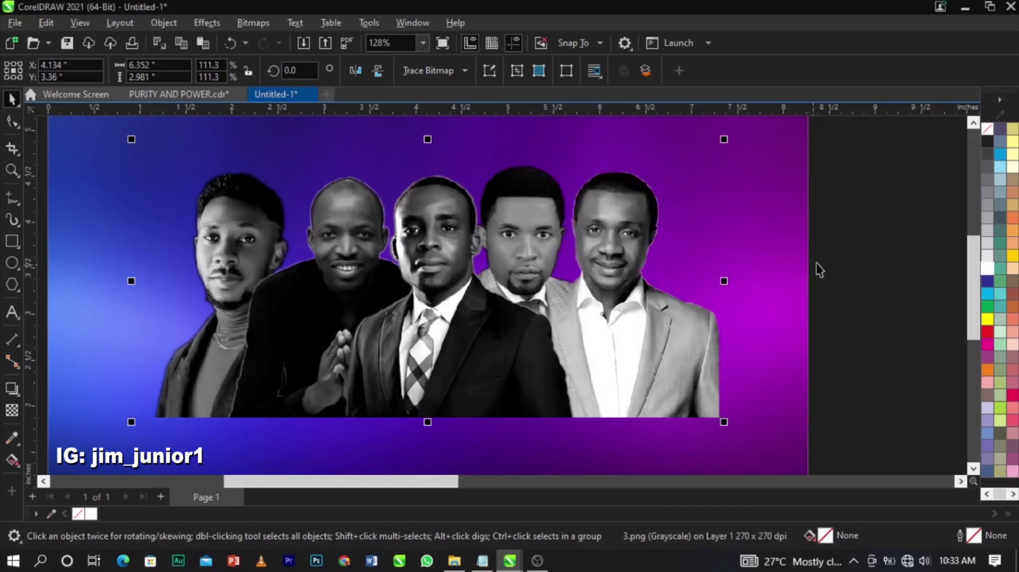
- Apply a short downward linear fountain transparency across the portrait group's lower part, fading the torsos into the background
scroll(536, 329, "up", 1)
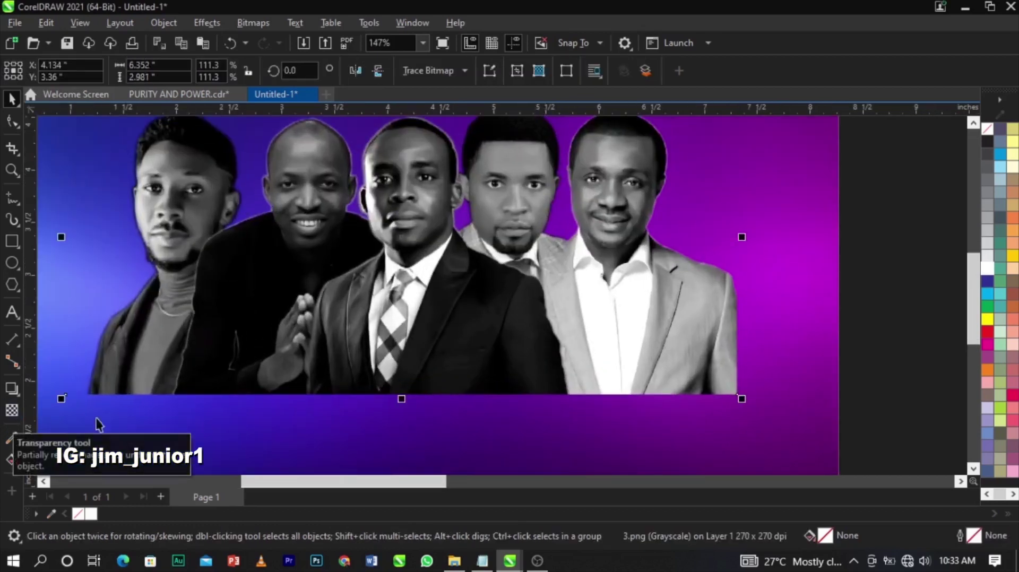
left_click(12, 410)
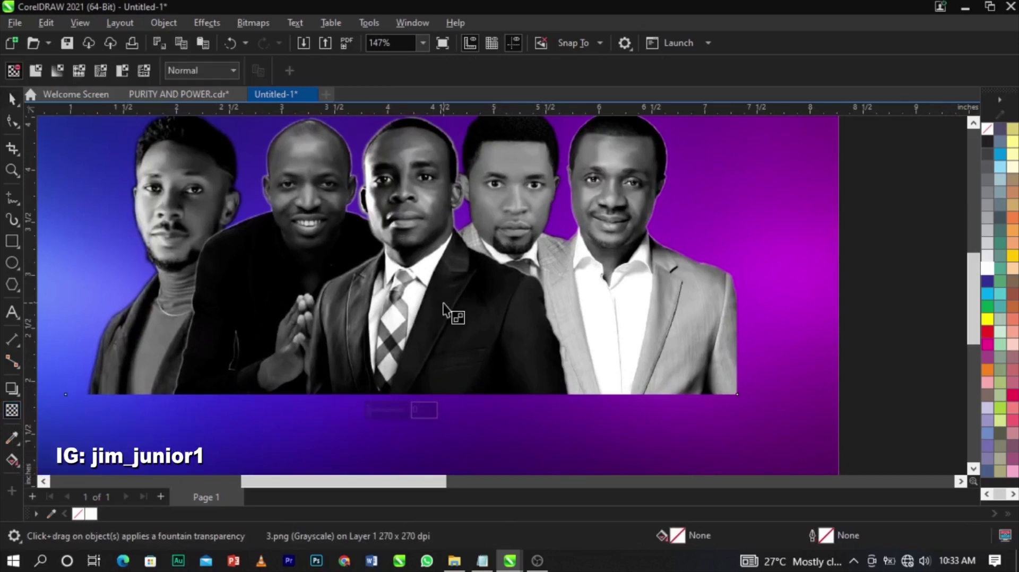
left_click_drag(443, 301, 444, 391)
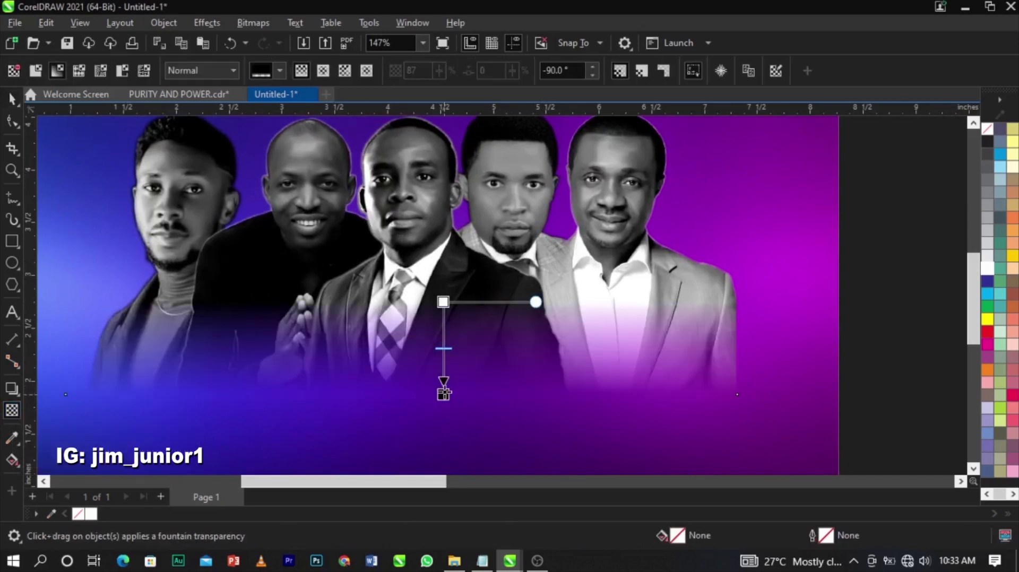
left_click_drag(443, 302, 443, 328)
left_click_drag(444, 383, 444, 375)
left_click_drag(446, 328, 443, 320)
left_click_drag(444, 375, 447, 367)
key("space")
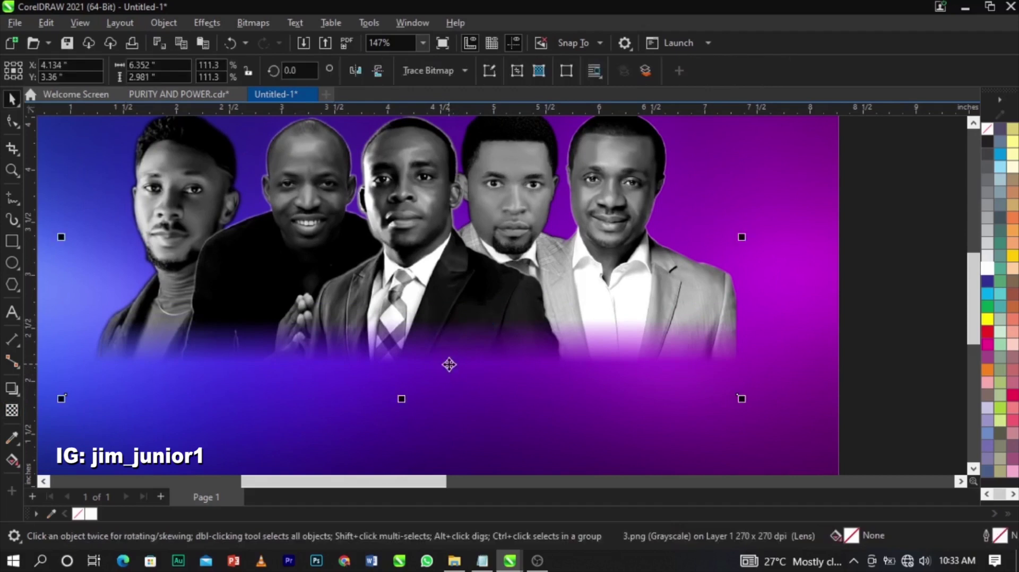
- Lower the faded portrait group slightly to about Y 3.285 inches, keeping it centred, and view the whole page
scroll(447, 365, "down", 3)
scroll(477, 330, "up", 2)
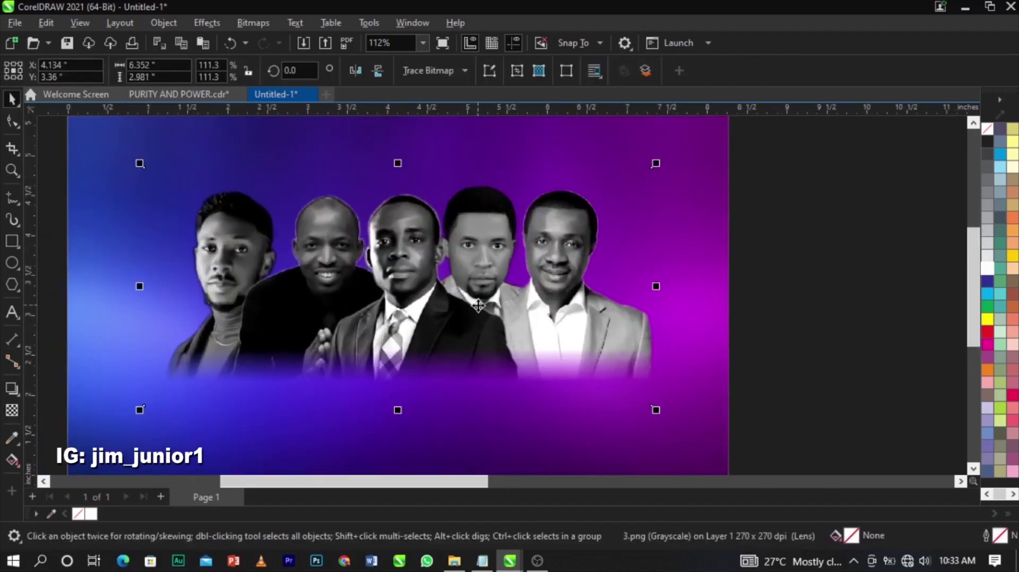
left_click_drag(478, 305, 477, 312)
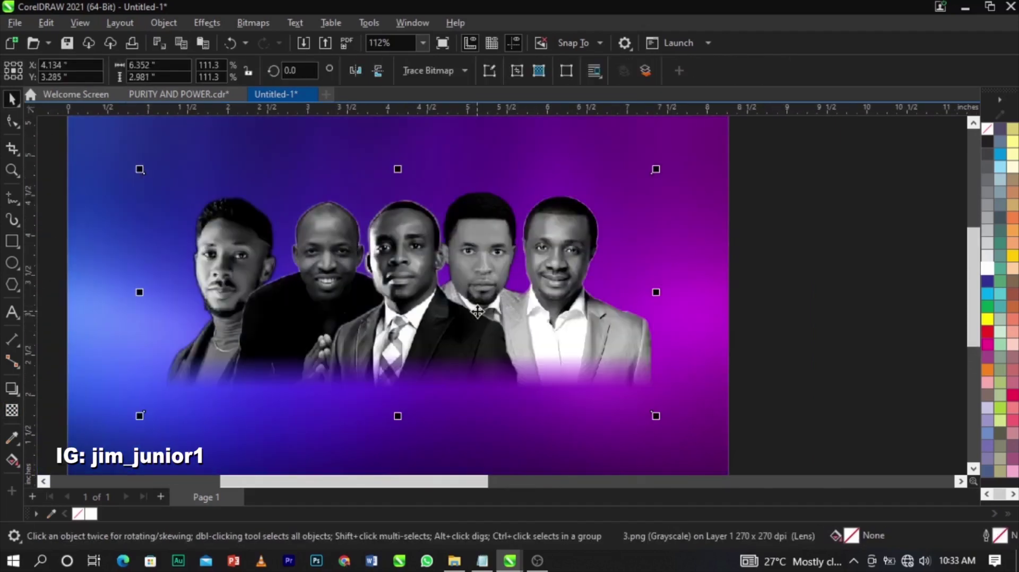
scroll(478, 312, "down", 3)
key("z")
scroll(621, 317, "down", 2)
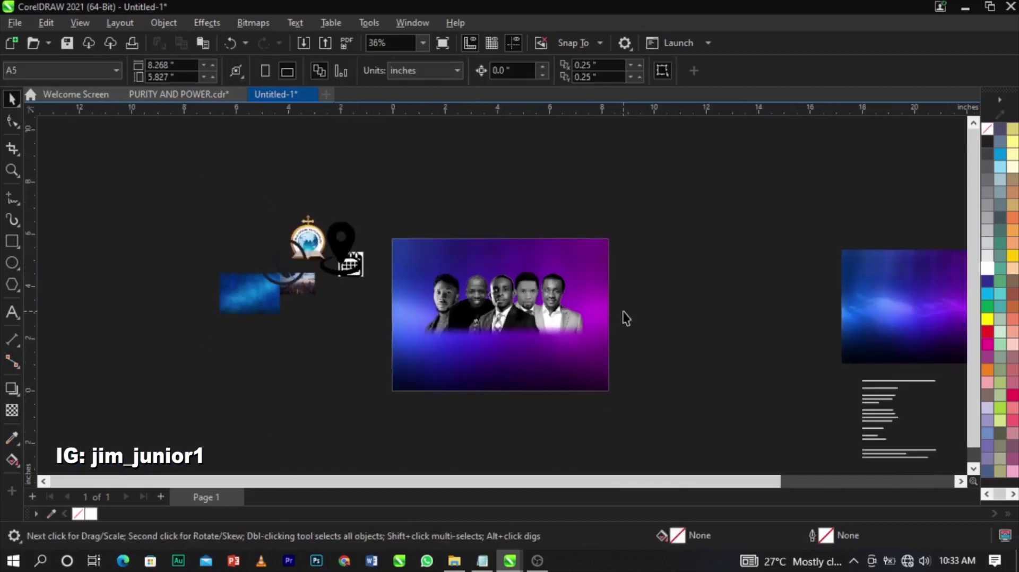
- Draw a full-width rectangle about 8.268 by 2.31 inches across the lower part of the page and fill it white
left_click_drag(240, 226, 712, 424)
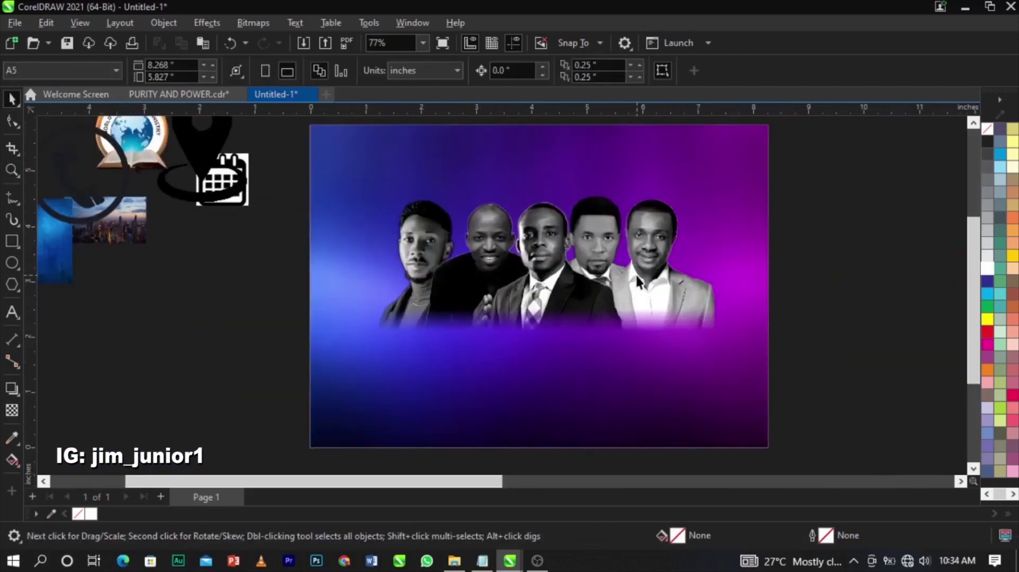
left_click(12, 242)
left_click_drag(311, 320, 769, 449)
key("space")
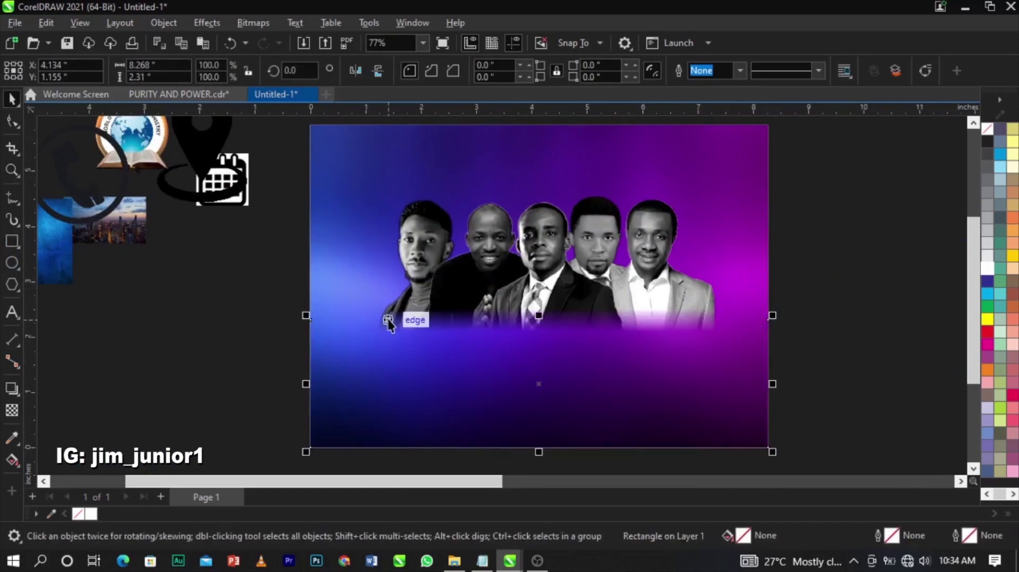
left_click(987, 269)
left_click(855, 324)
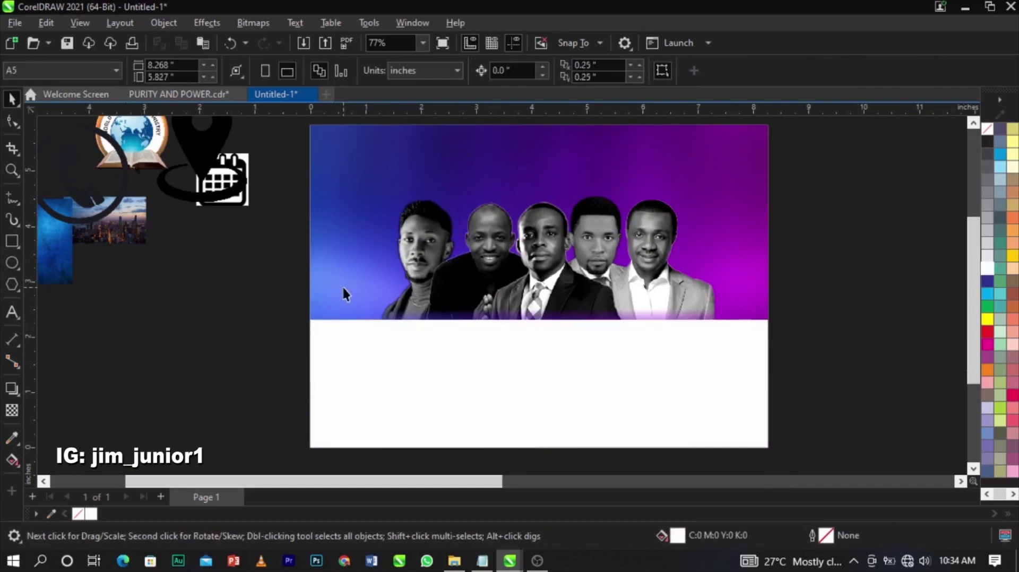
- Lower the white rectangle's upper edge to make it about 2.12 inches high
scroll(342, 289, "down", 1)
key("z")
left_click_drag(297, 186, 691, 412)
key("space")
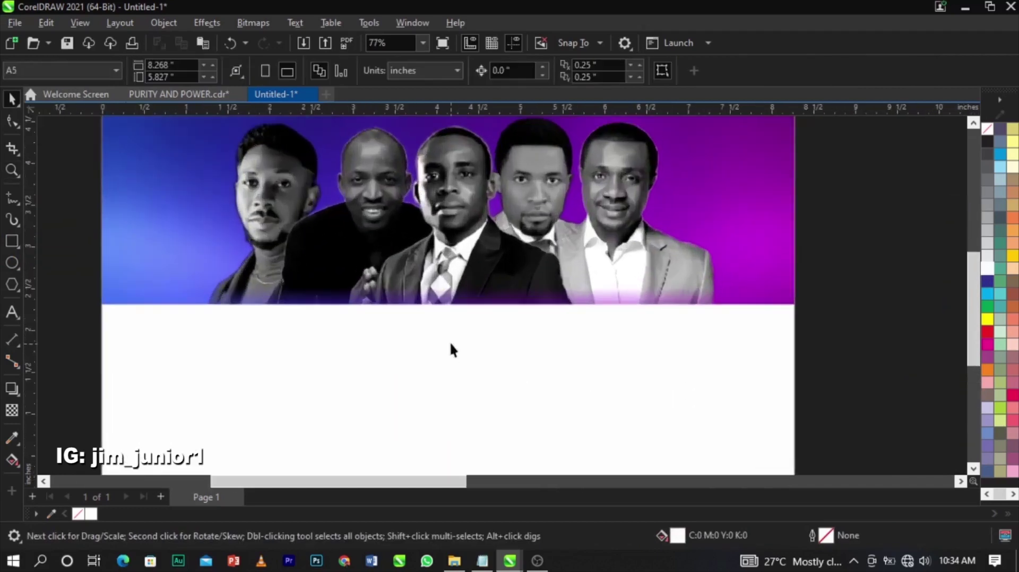
left_click(451, 342)
left_click_drag(449, 300, 455, 314)
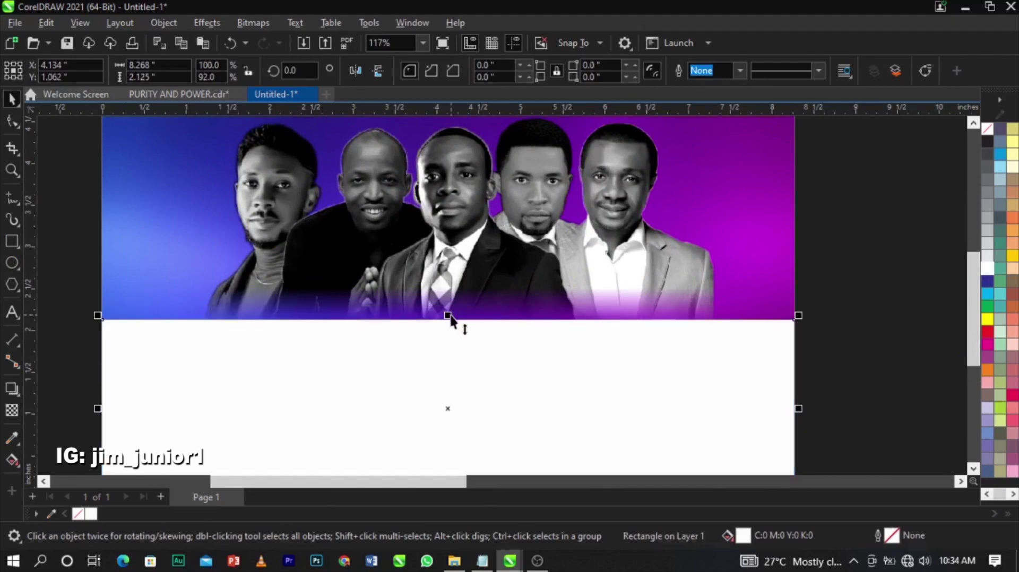
left_click_drag(449, 317, 449, 319)
scroll(526, 327, "down", 1)
left_click(731, 321)
scroll(556, 329, "down", 1)
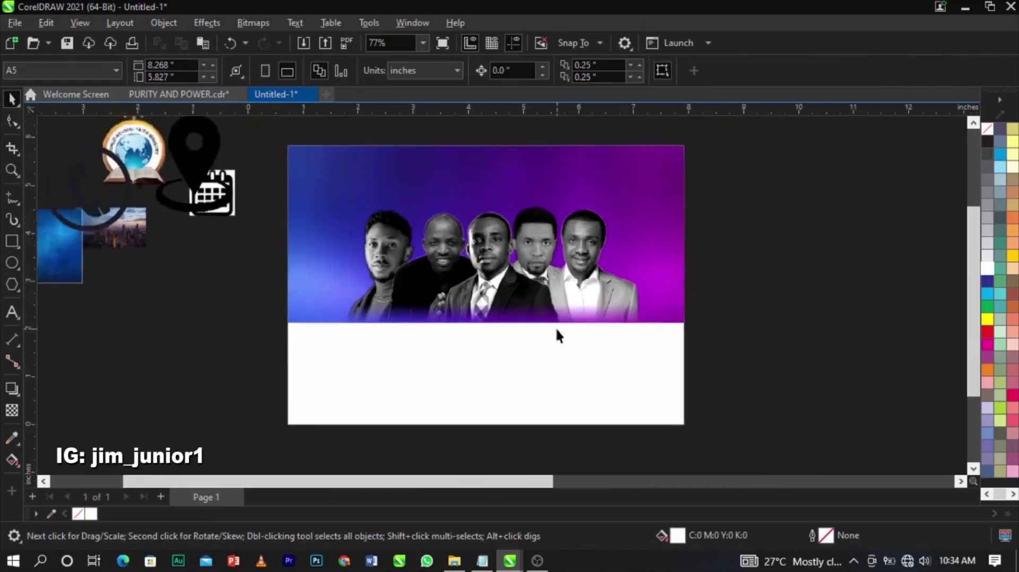
- Move the spare unblurred purple-blue background image closer, placing it just beside the page at about X 12.786 inches
scroll(556, 329, "down", 1)
key("z")
left_click_drag(153, 182, 840, 407)
key("space")
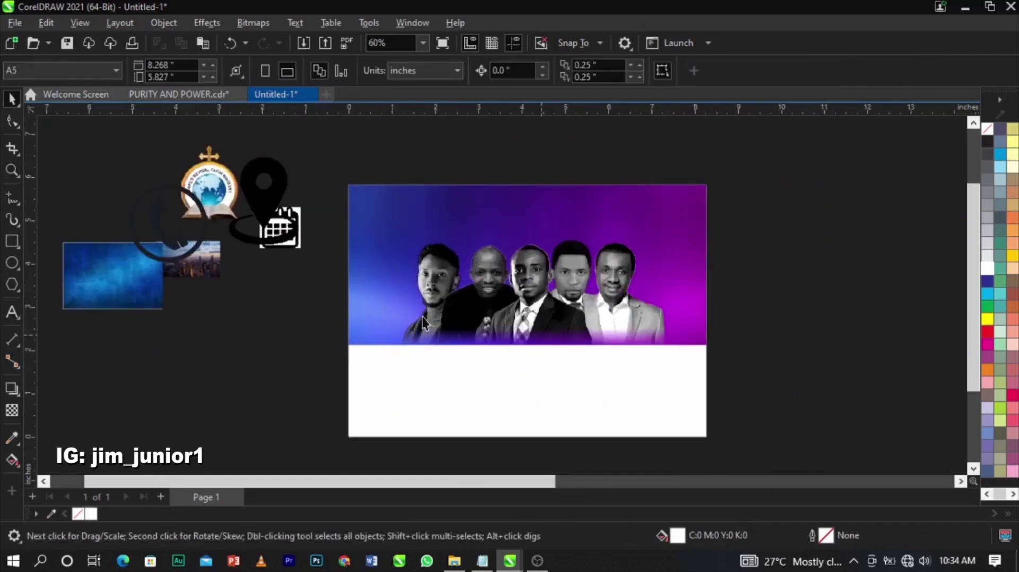
scroll(216, 279, "down", 1)
left_click(882, 300)
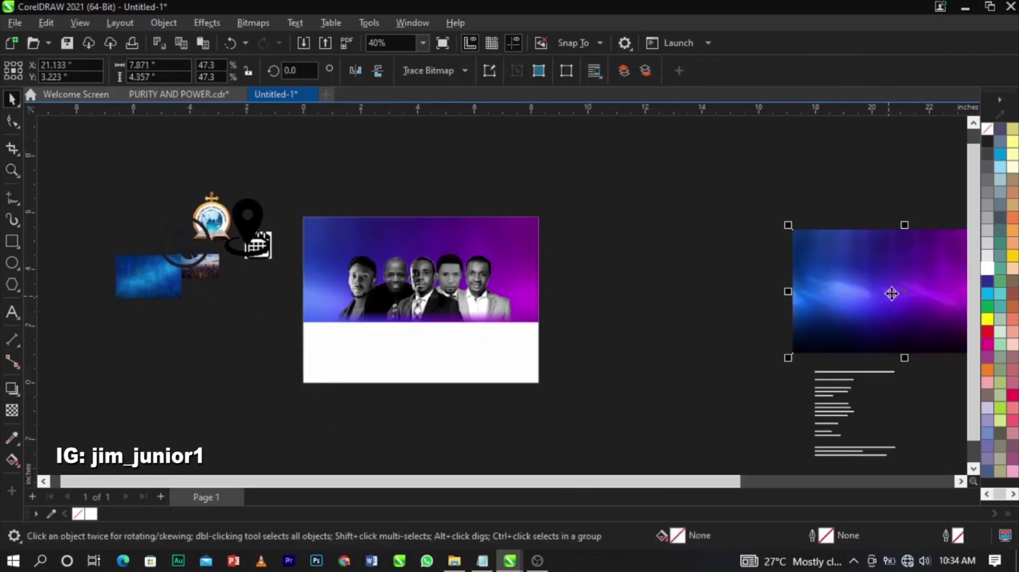
left_click_drag(882, 300, 690, 298)
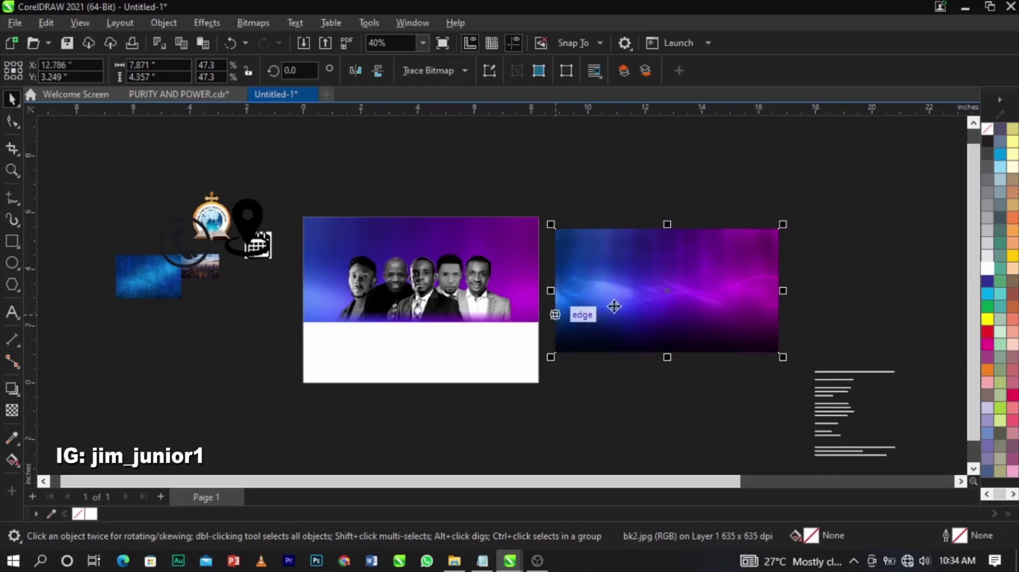
- Enlarge the spare background image over the page to about 8.701 by 4.816 inches, and move it back beside the page
scroll(447, 270, "up", 1)
scroll(478, 281, "down", 1)
scroll(478, 281, "up", 1)
scroll(473, 279, "down", 1)
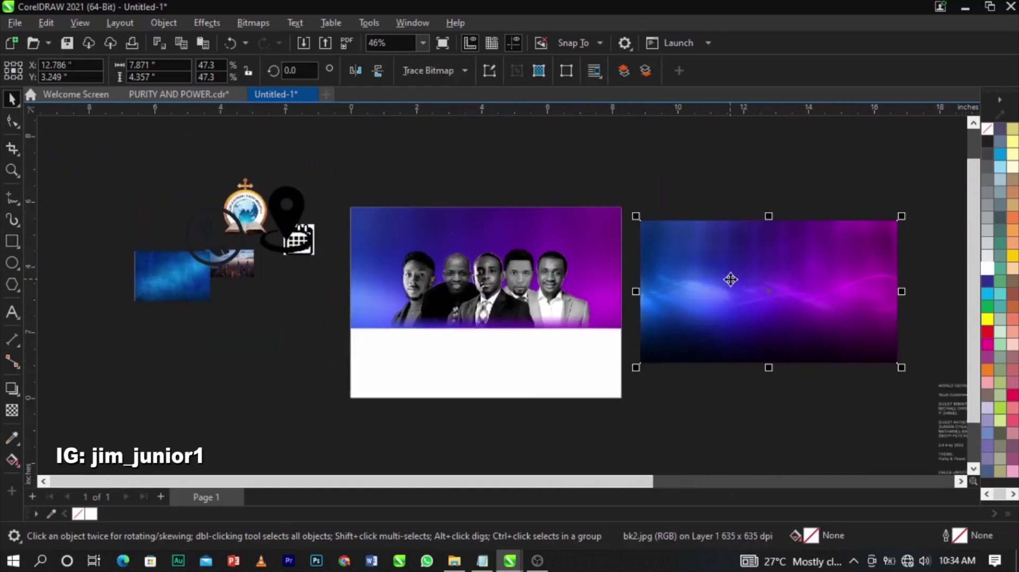
scroll(730, 279, "up", 1)
left_click_drag(730, 279, 243, 242)
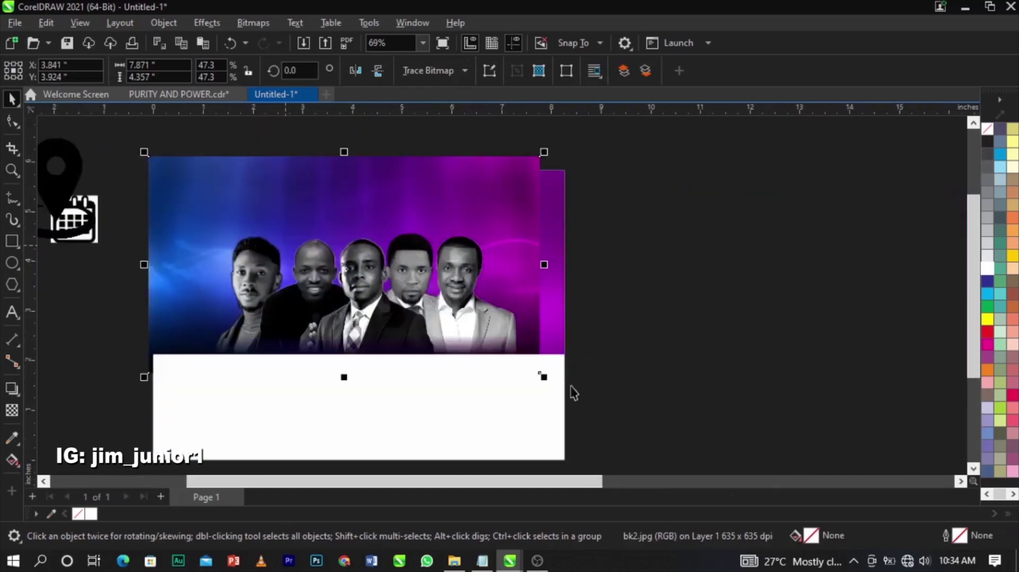
left_click_drag(545, 386, 587, 408)
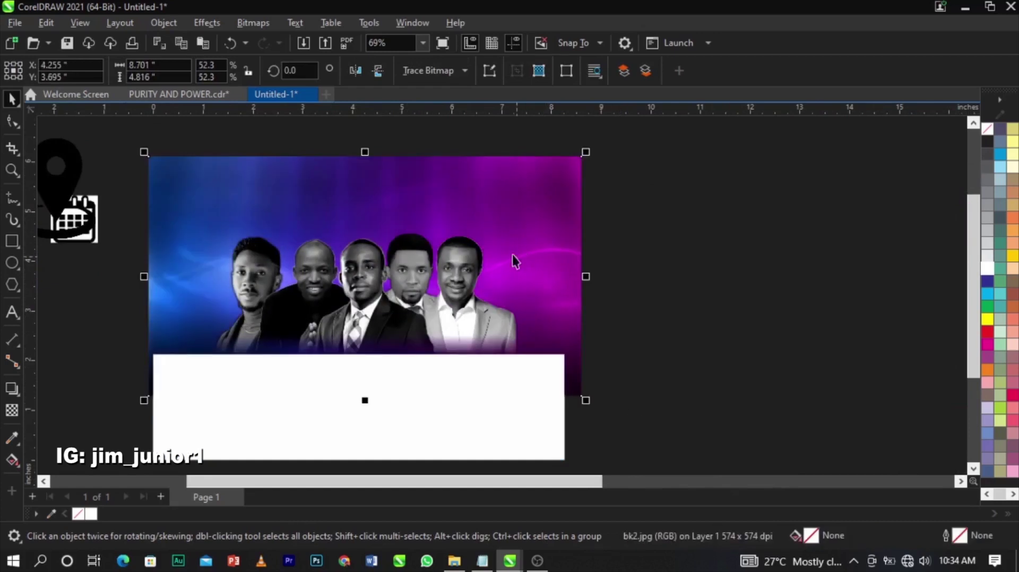
left_click_drag(497, 239, 949, 221)
- PowerClip the faded portrait group inside the page's blurred background rectangle, and undo a trial move of the clipped frame
left_click(405, 291)
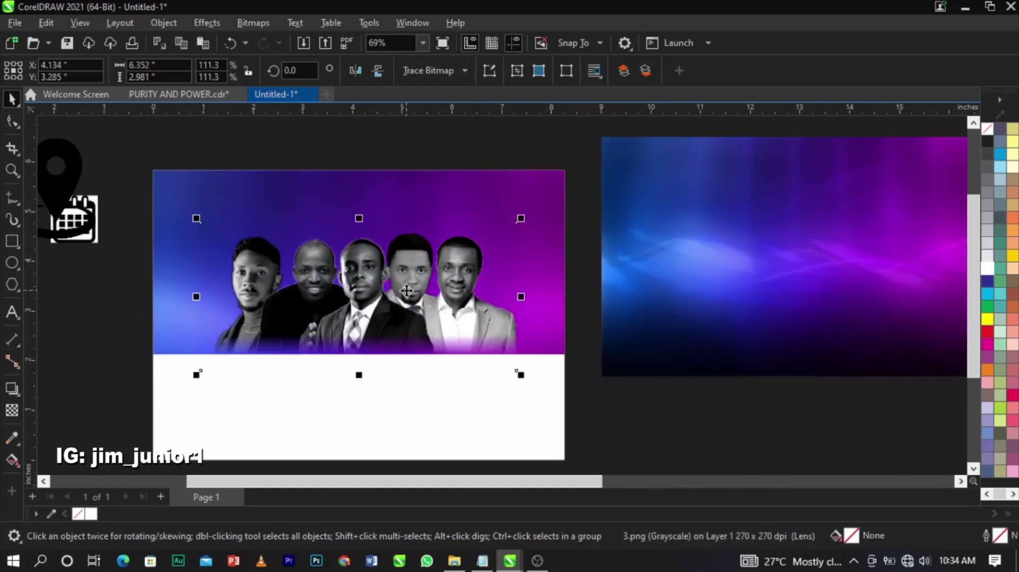
right_click(406, 291)
left_click(464, 320)
left_click(314, 211)
right_click(413, 303)
left_click(448, 319)
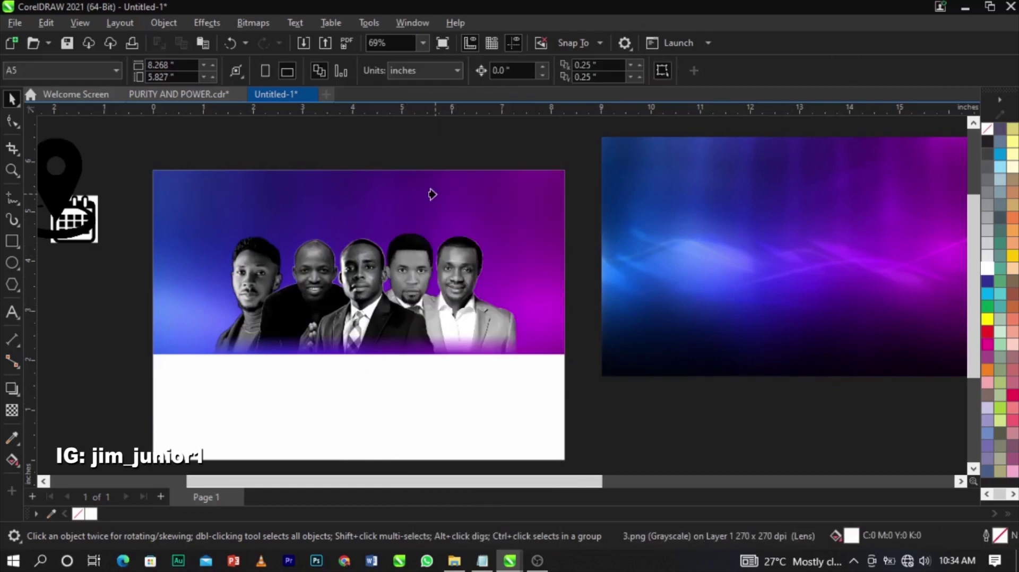
left_click(432, 194)
left_click_drag(437, 196, 602, 244)
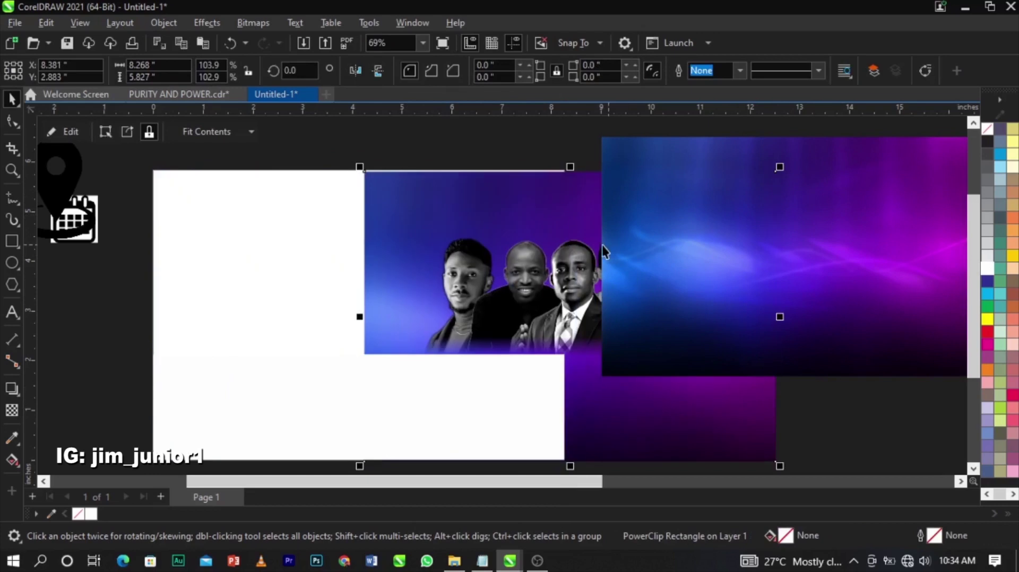
key("ctrl+z")
- Cut the spare background image and paste it into the opened PowerClip contents of the page background
left_click(715, 267)
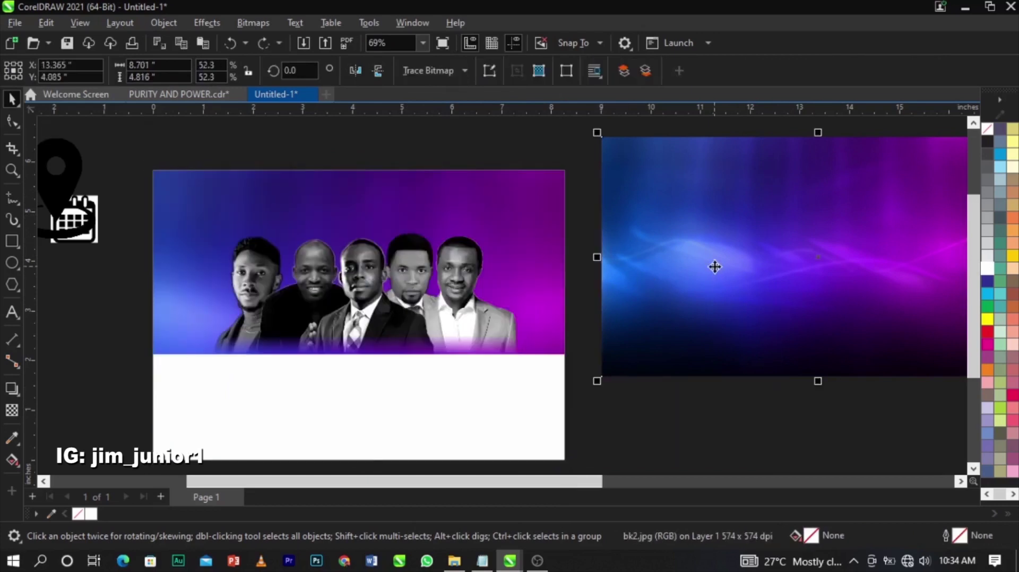
key("Delete")
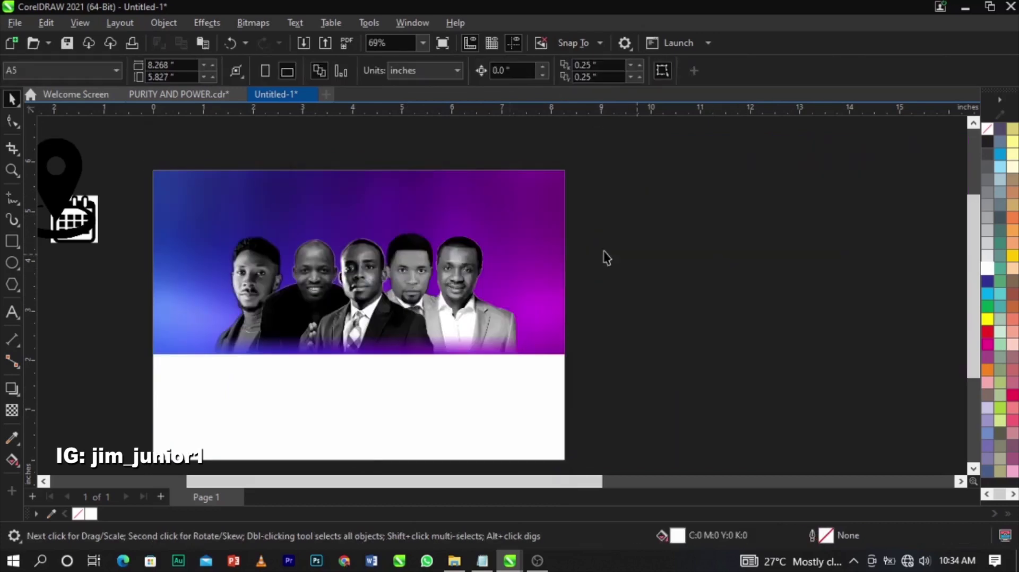
left_click(412, 223)
right_click(411, 223)
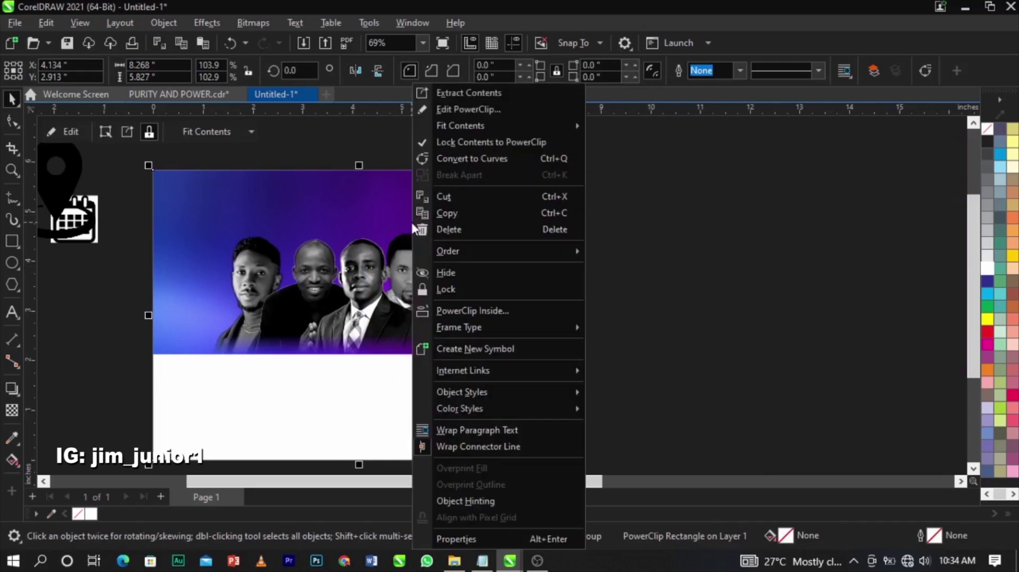
left_click(484, 105)
key("ctrl+v")
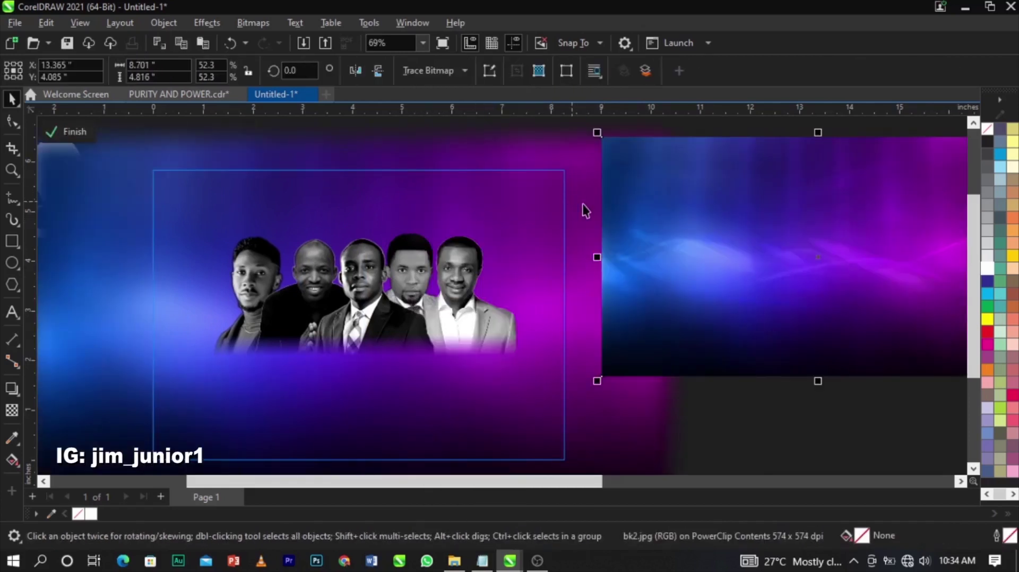
- Place the pasted background image over the portraits, enlarged to about 10.369 by 5.74 inches and roughly centred on the frame
left_click_drag(823, 259, 340, 269)
left_click_drag(560, 388, 664, 432)
left_click_drag(588, 398, 552, 339)
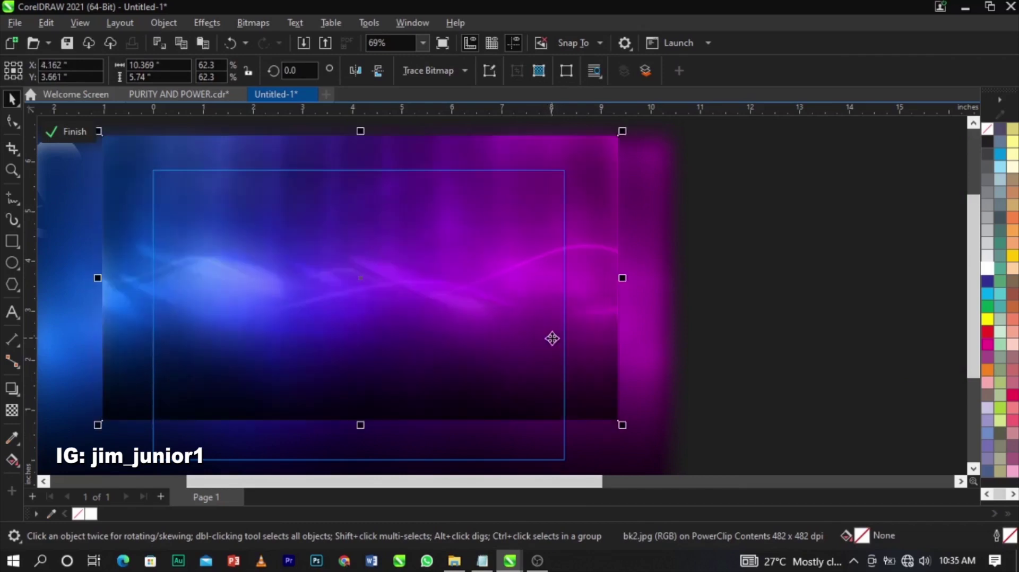
- Apply a Gaussian Blur with a radius of 81.5 pixels to the enlarged background image
left_click(201, 21)
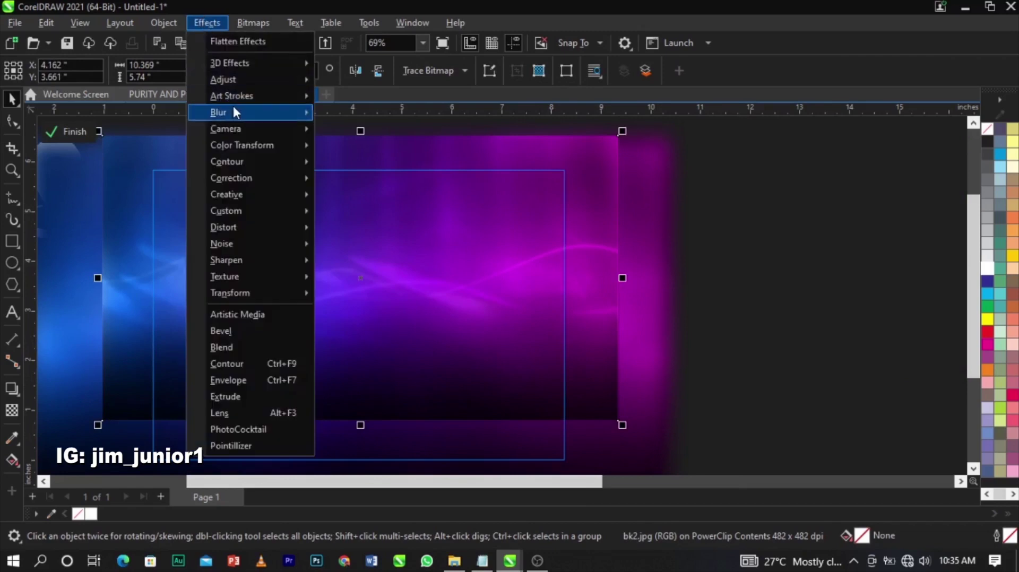
mouse_move(234, 110)
left_click(342, 147)
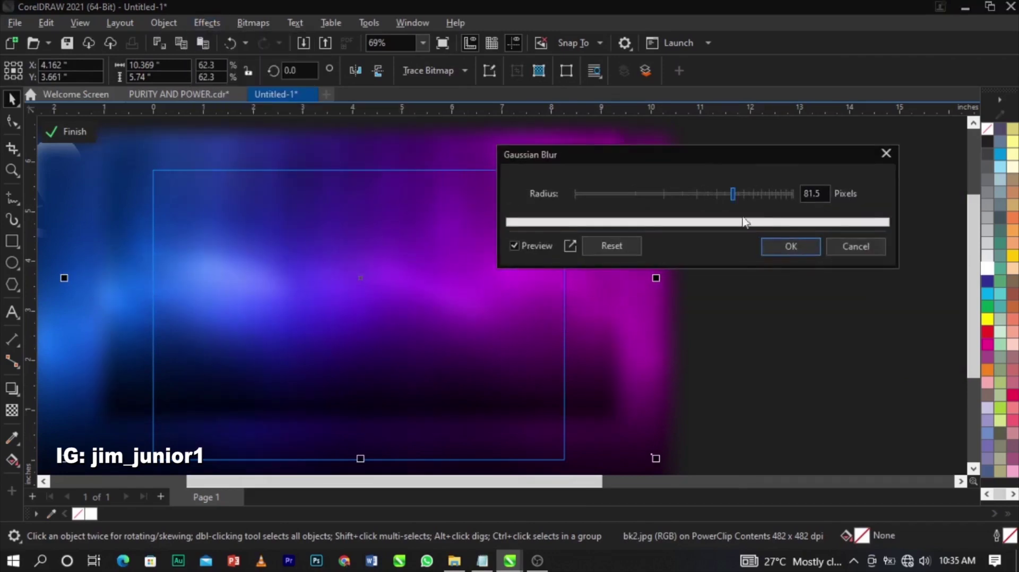
left_click(772, 247)
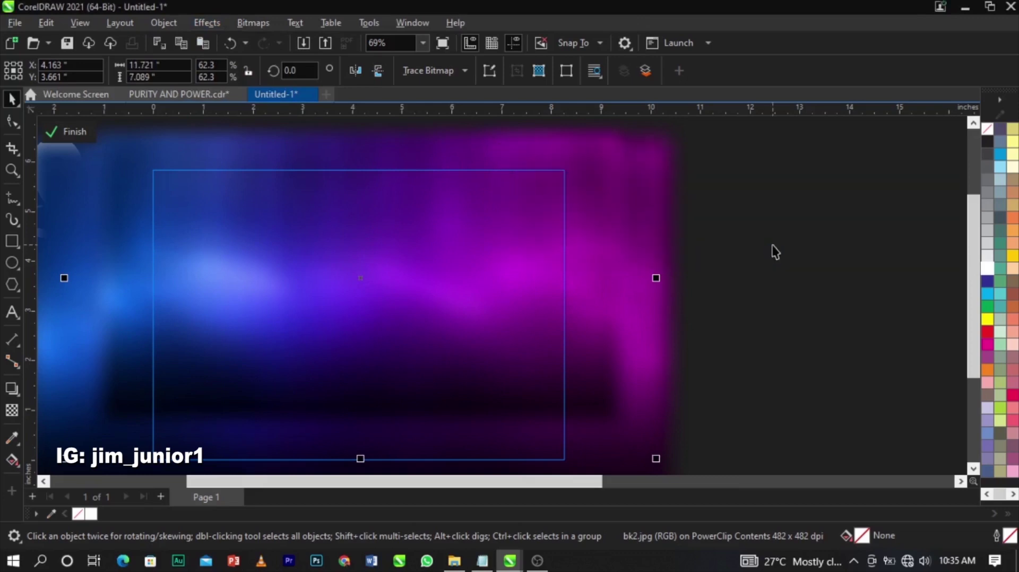
- Compare the Screen and Overlay merge modes on the blurred image over the portraits, and settle on Screen
left_click(12, 411)
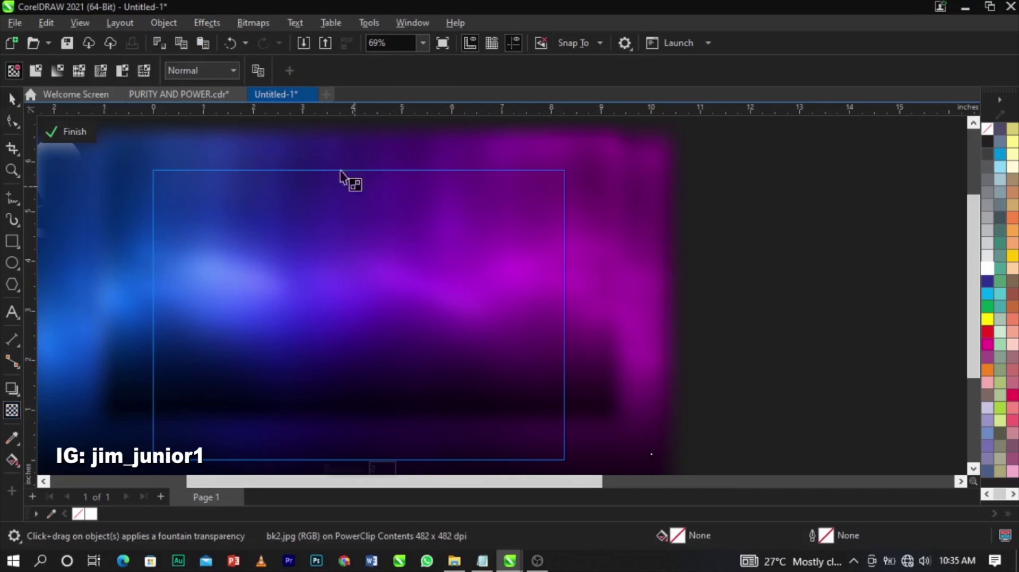
left_click(211, 69)
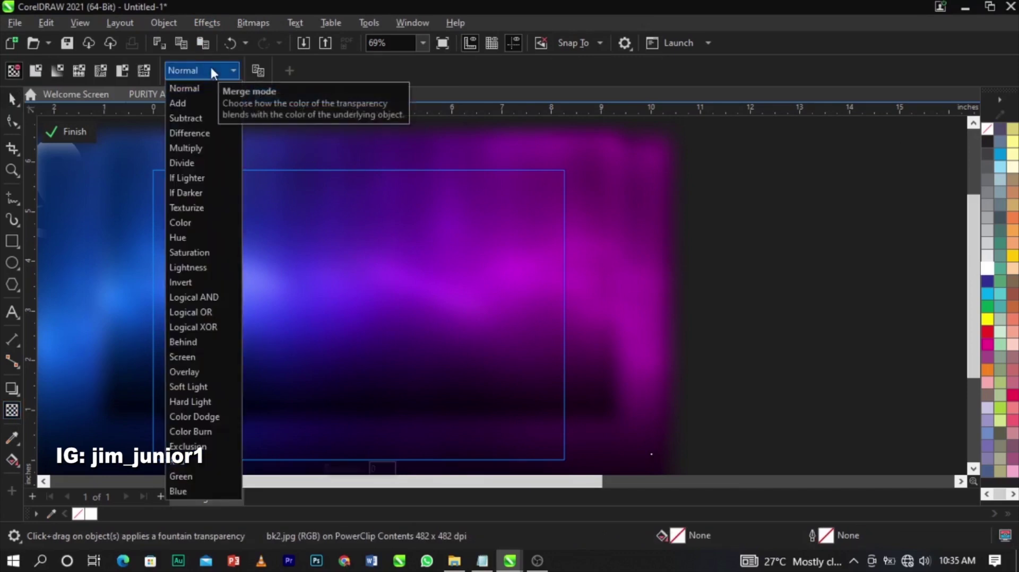
left_click(209, 354)
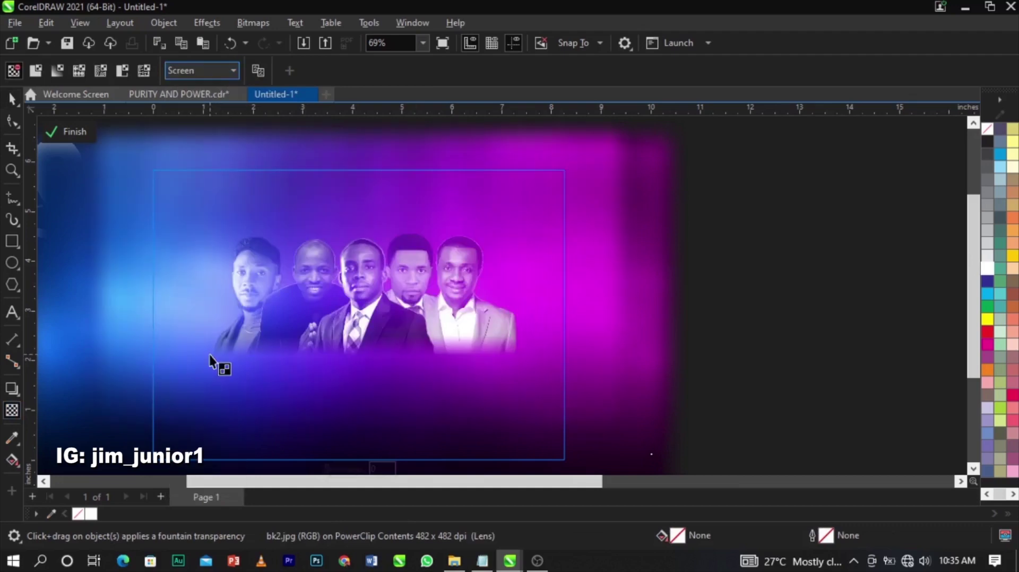
left_click(208, 70)
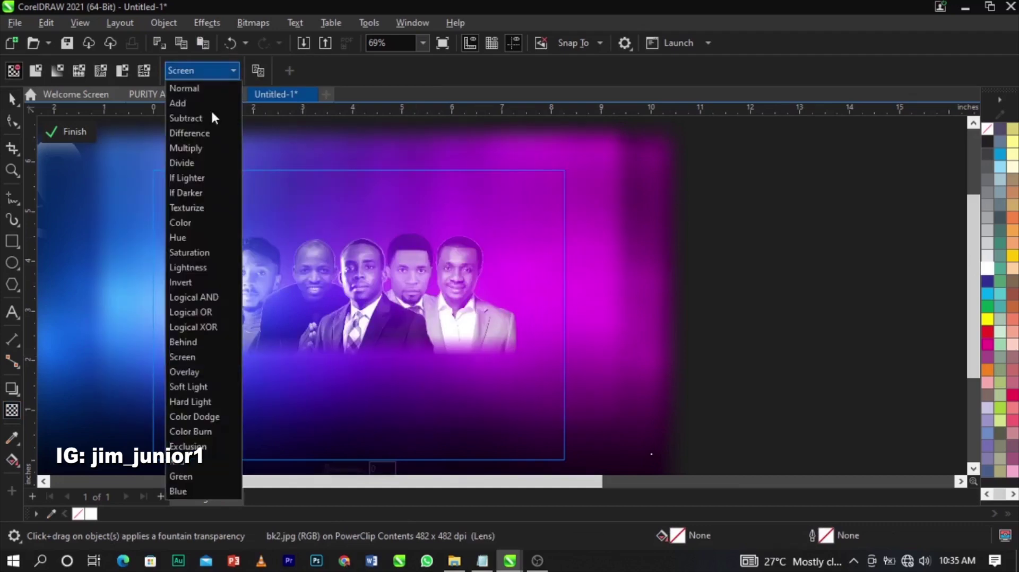
left_click(217, 370)
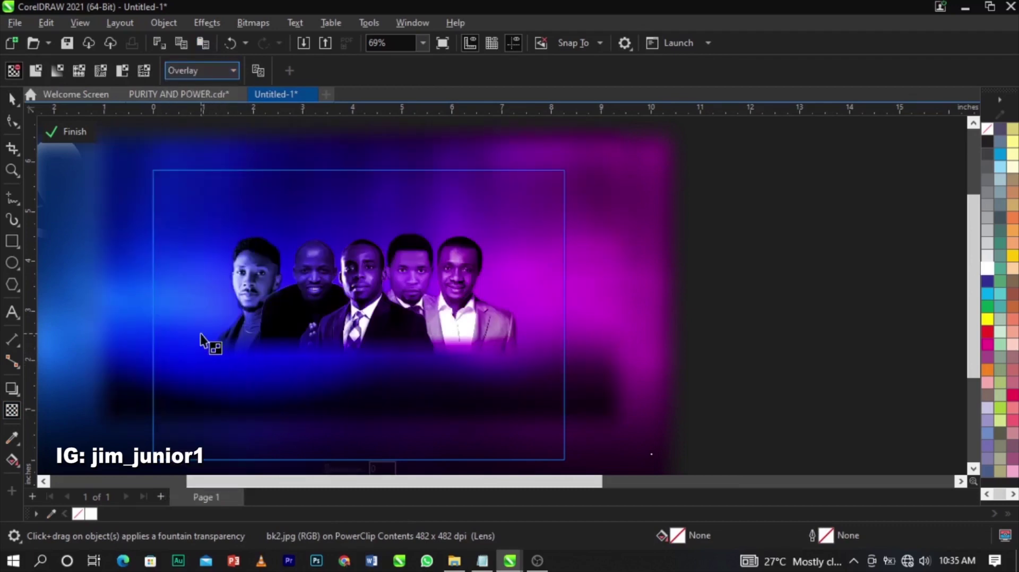
scroll(200, 340, "up", 2)
left_click(183, 69)
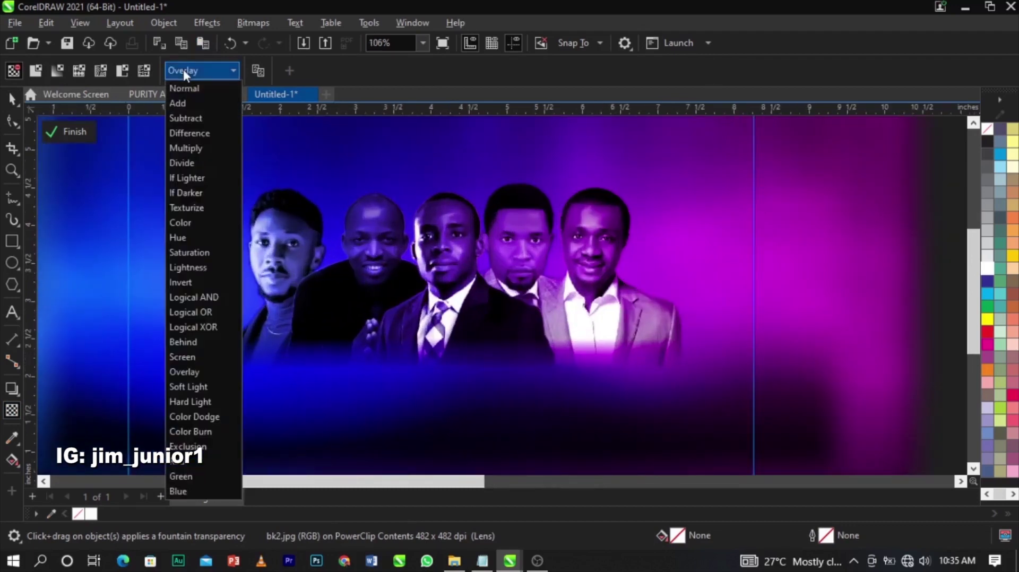
left_click(190, 357)
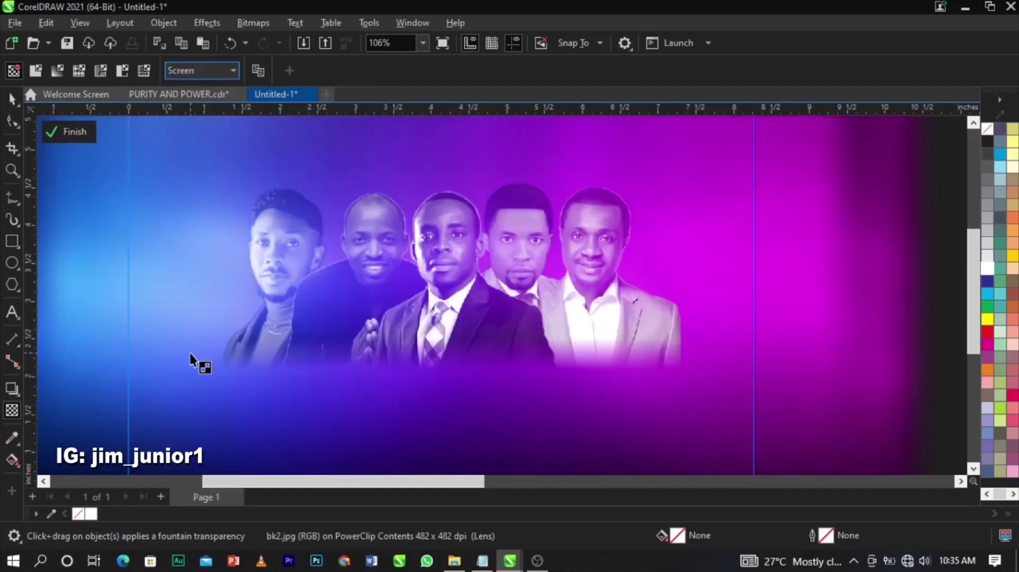
- Apply a uniform transparency of 60 to the blurred Screen-mode image covering the portraits
left_click(214, 94)
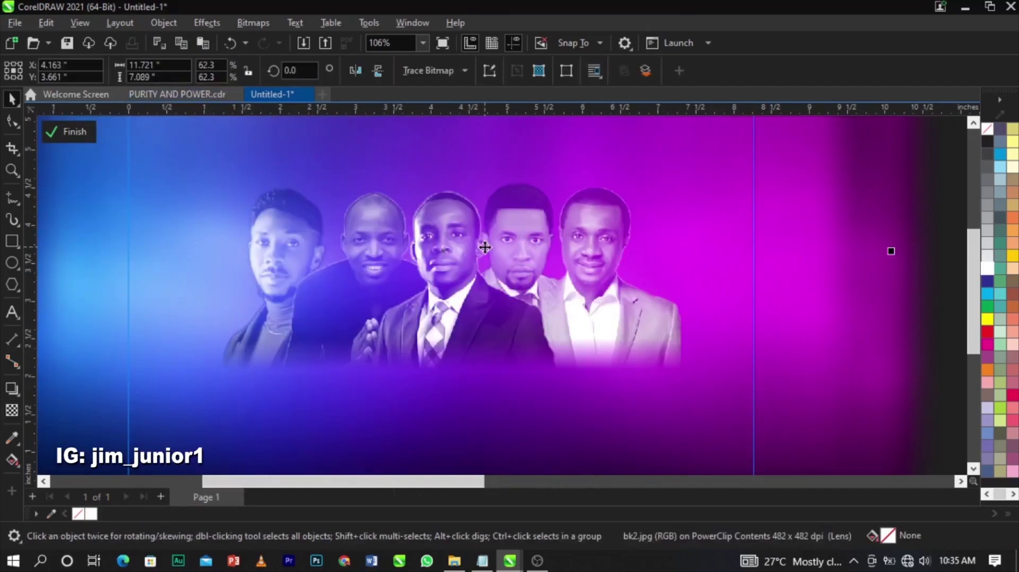
scroll(485, 247, "down", 2)
scroll(485, 248, "up", 2)
scroll(484, 249, "down", 3)
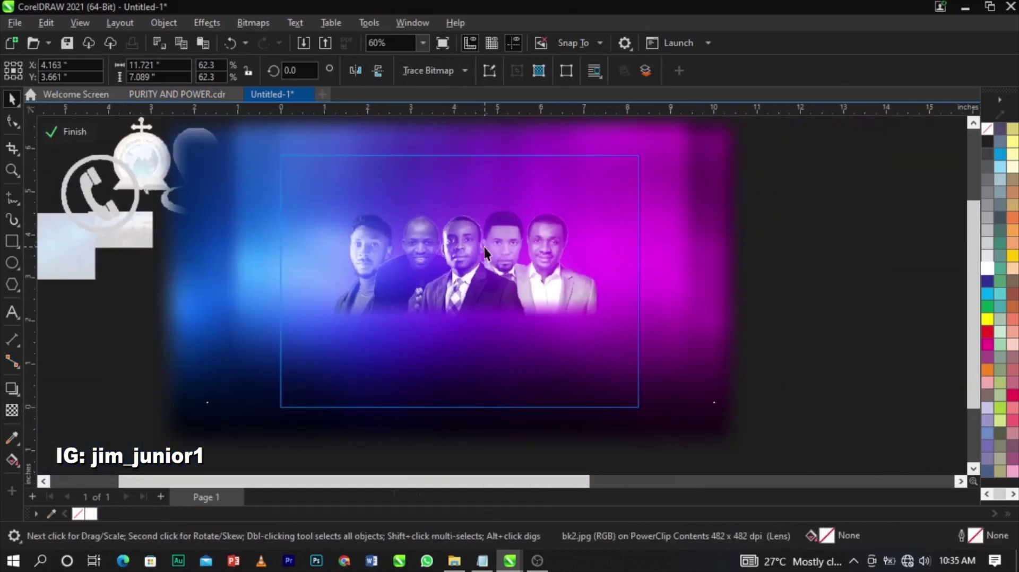
left_click(496, 263)
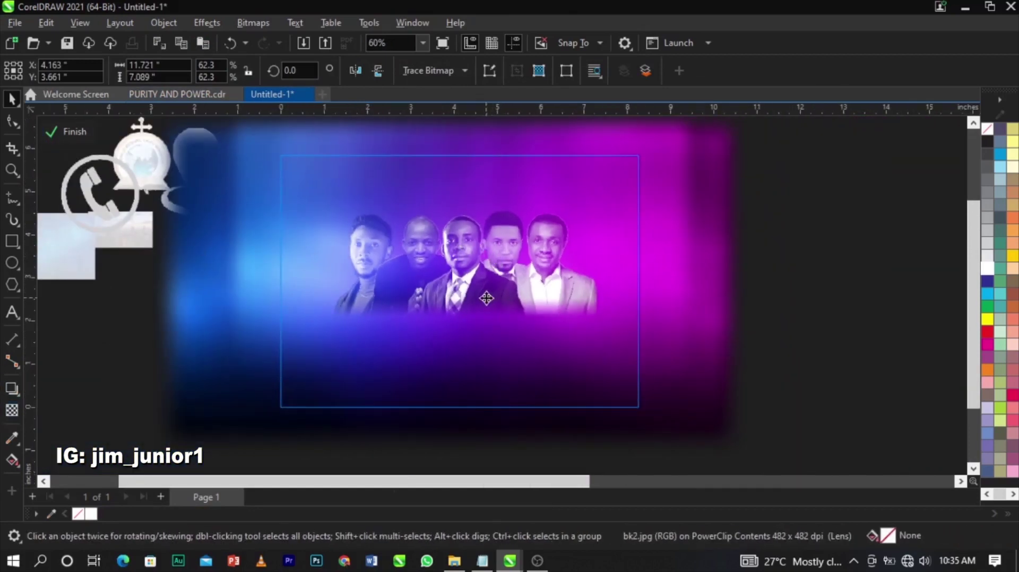
left_click(486, 298)
left_click(13, 415)
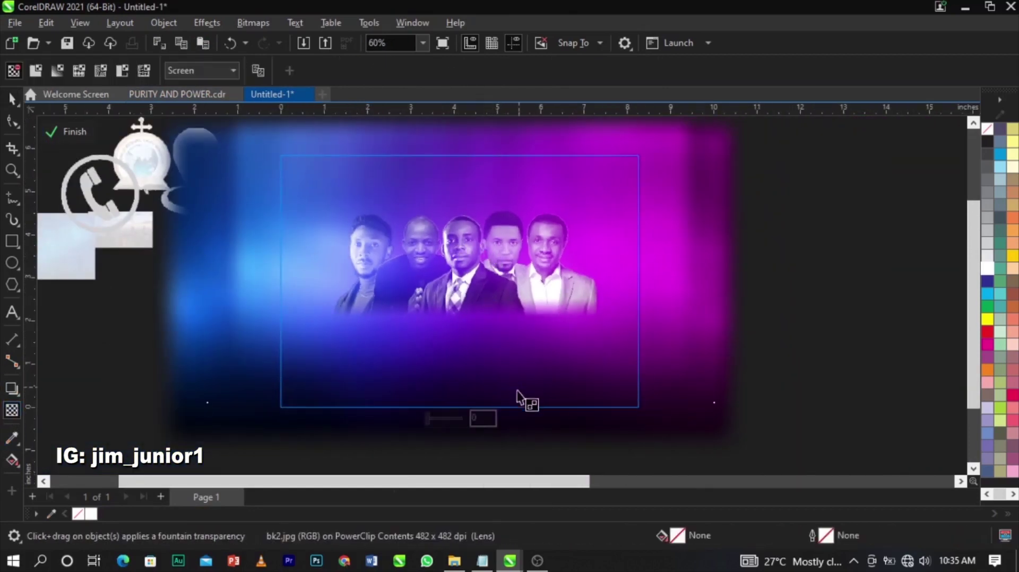
left_click(451, 418)
left_click_drag(450, 416, 447, 417)
scroll(476, 245, "up", 3)
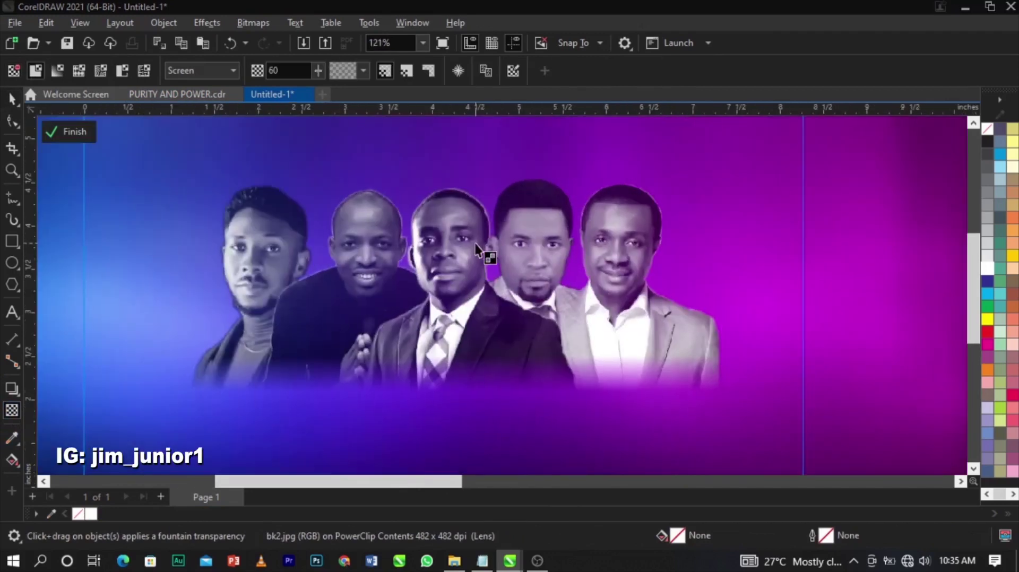
- Set the uniform transparency of the blurred Screen-mode image to 51 and finish editing the frame's contents
scroll(398, 439, "down", 2)
scroll(431, 378, "down", 1)
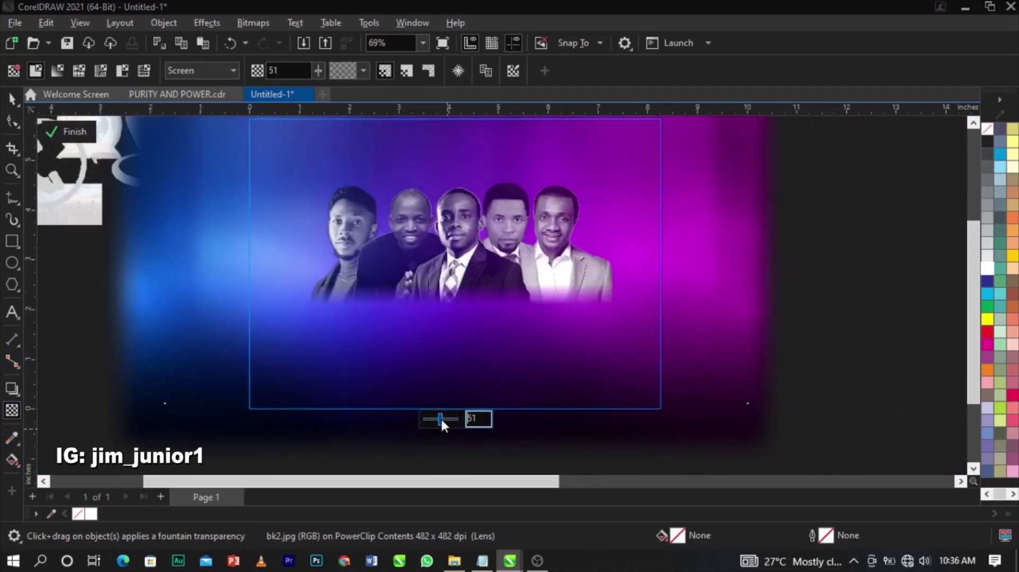
left_click(817, 342)
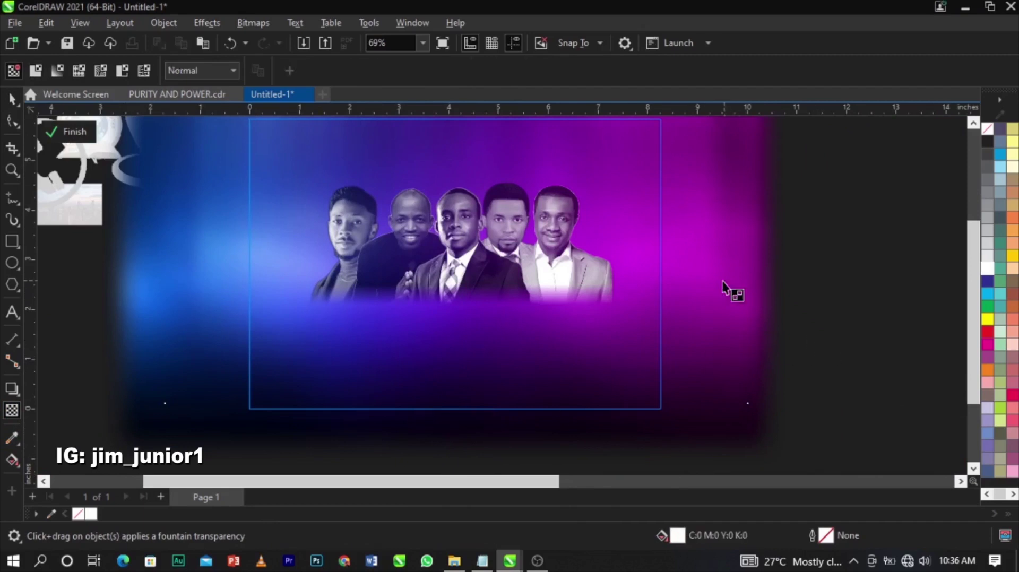
key("space")
left_click(564, 271)
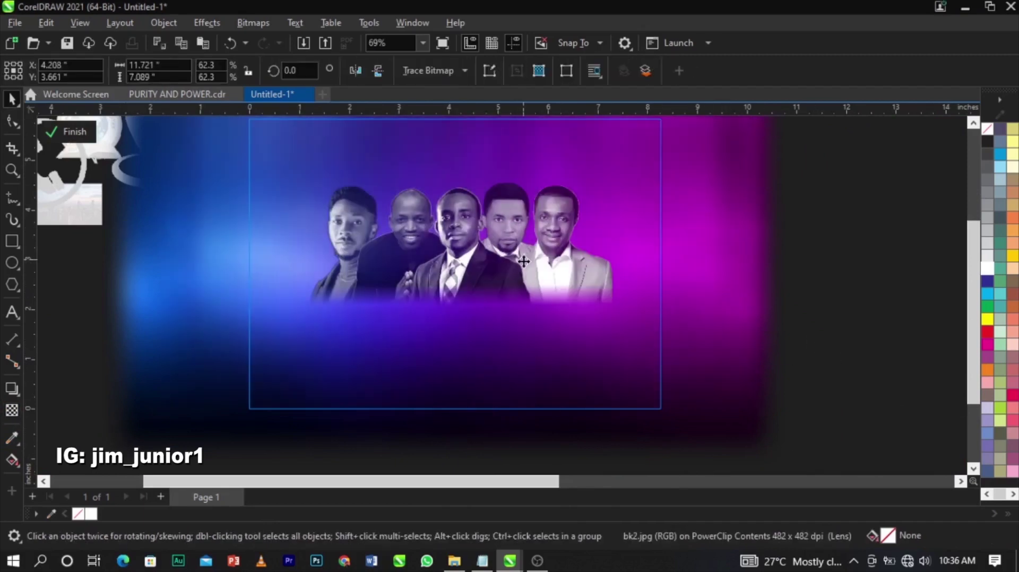
left_click(870, 300, "ctrl")
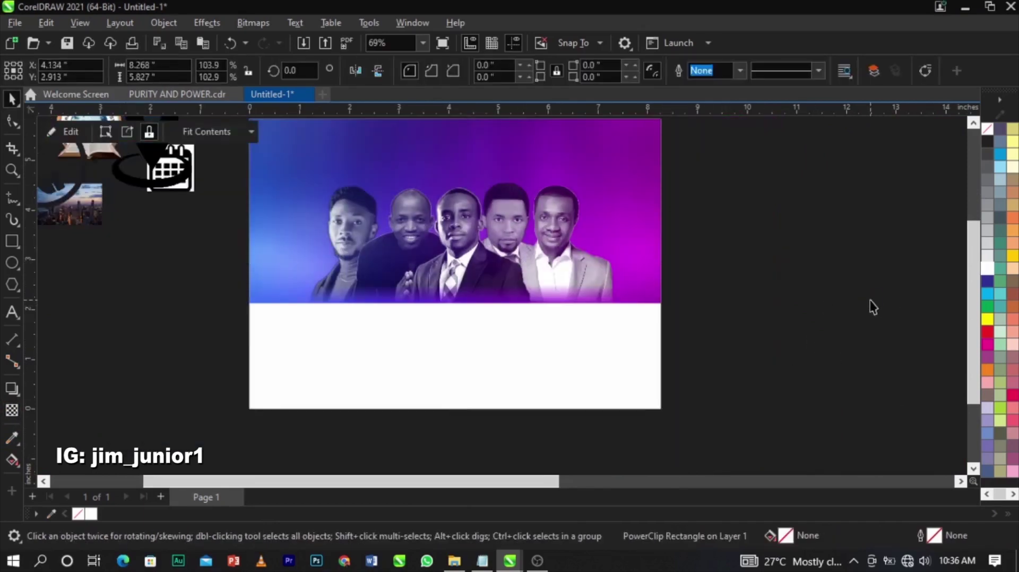
left_click(871, 301)
- Enlarge the grayscale portraits image inside the frame from its centre to about 6.771 by 3.178 inches, and finish editing the contents
scroll(527, 252, "down", 1)
scroll(512, 207, "up", 2)
scroll(520, 218, "down", 1)
scroll(520, 233, "up", 1)
scroll(531, 236, "down", 1)
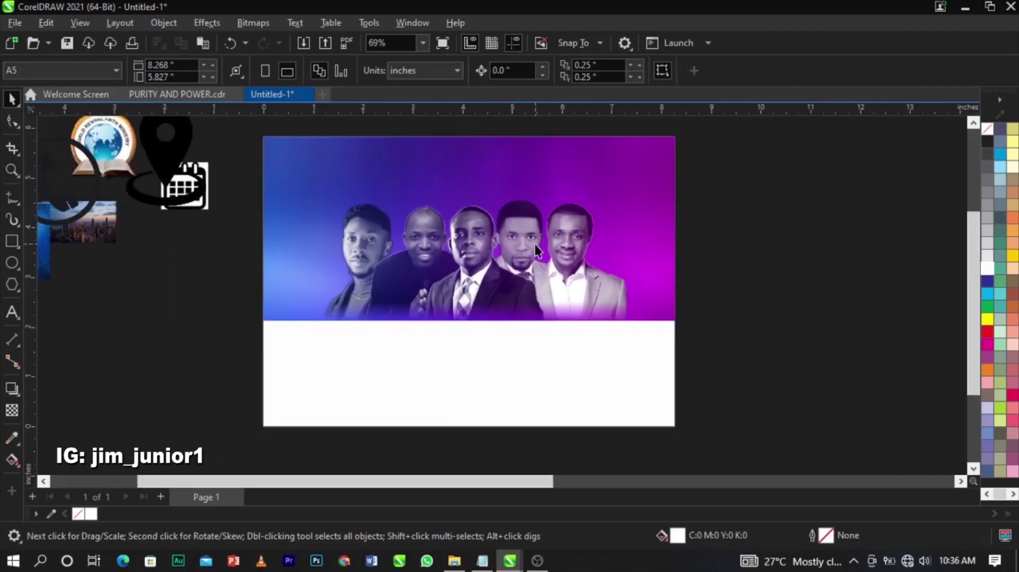
left_click(533, 244, "ctrl")
left_click_drag(723, 158, 269, 393)
left_click_drag(633, 185, 643, 178)
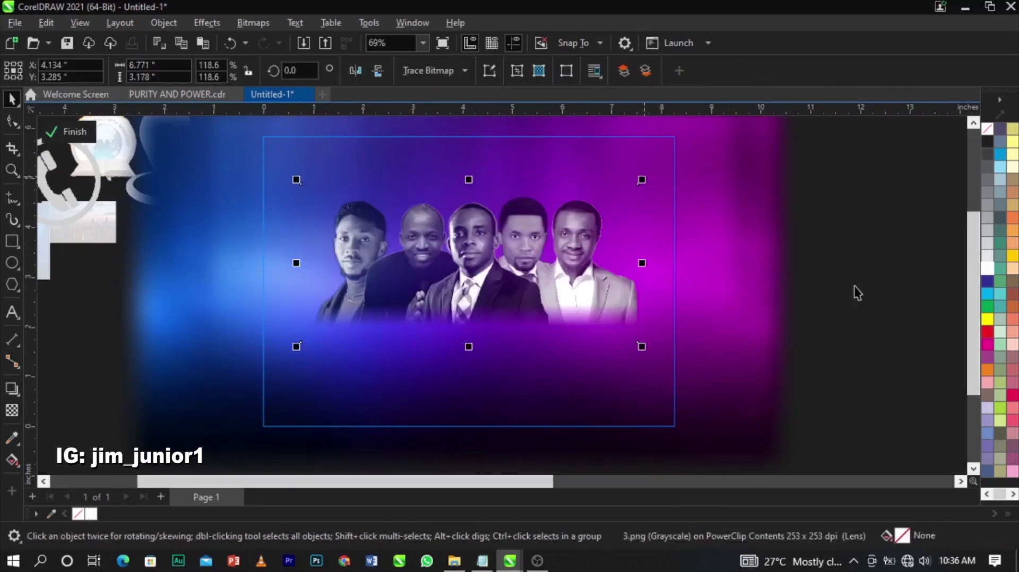
left_click(855, 290, "ctrl")
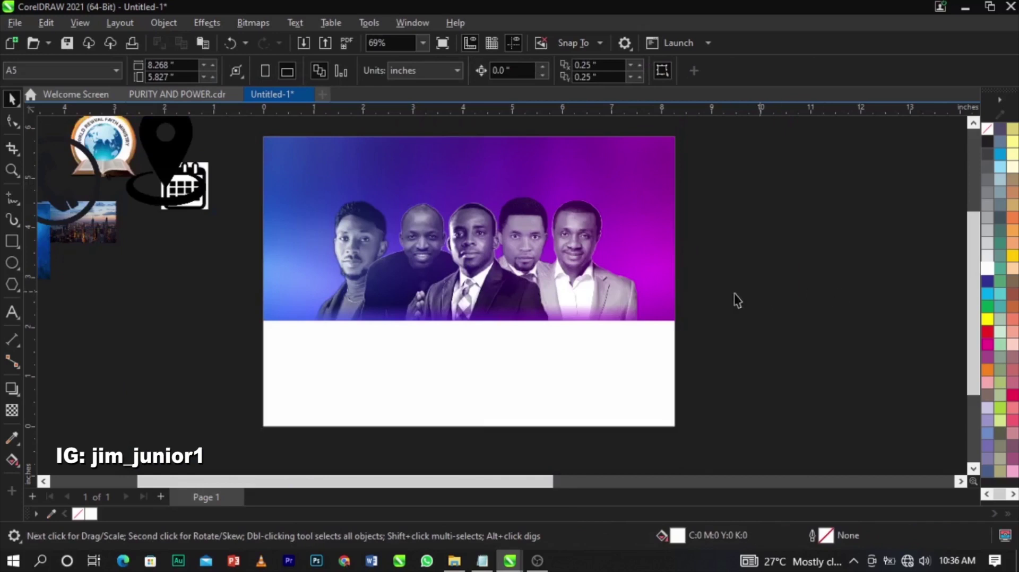
- Move the blue textured background image over the flyer's upper left area and PowerClip it inside the flyer frame
scroll(650, 284, "down", 2)
scroll(649, 284, "up", 1)
left_click_drag(66, 263, 406, 238)
mouse_move(440, 269)
left_mouse_down()
mouse_move(521, 310)
mouse_move(520, 323)
mouse_move(423, 274)
left_mouse_up()
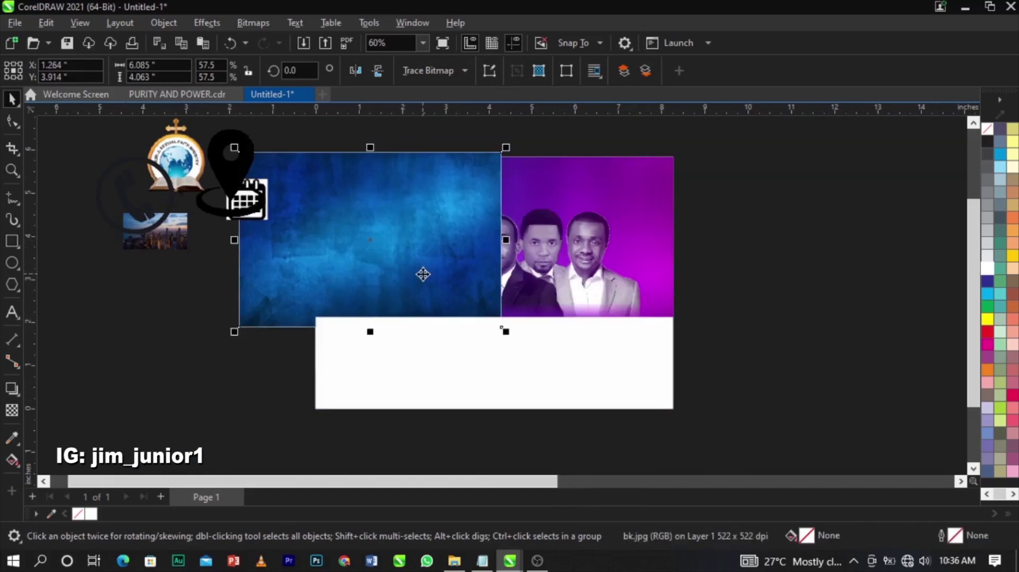
right_click(423, 275)
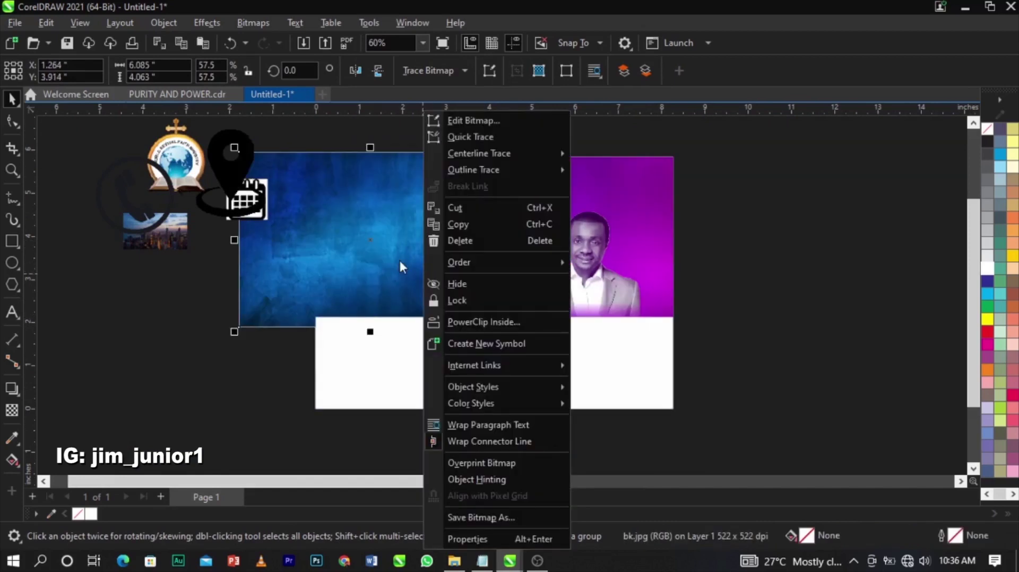
left_click(480, 329)
left_click(491, 323)
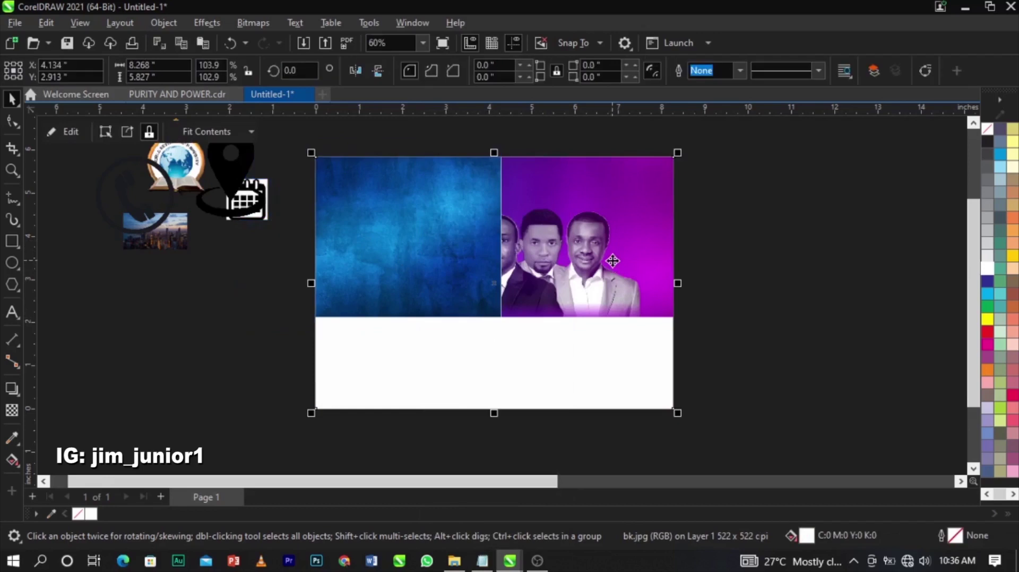
- Edit the PowerClip contents and enlarge the blue textured image over the portraits to about 6.693 by 4.469 inches
scroll(613, 260, "up", 2)
scroll(418, 259, "down", 1)
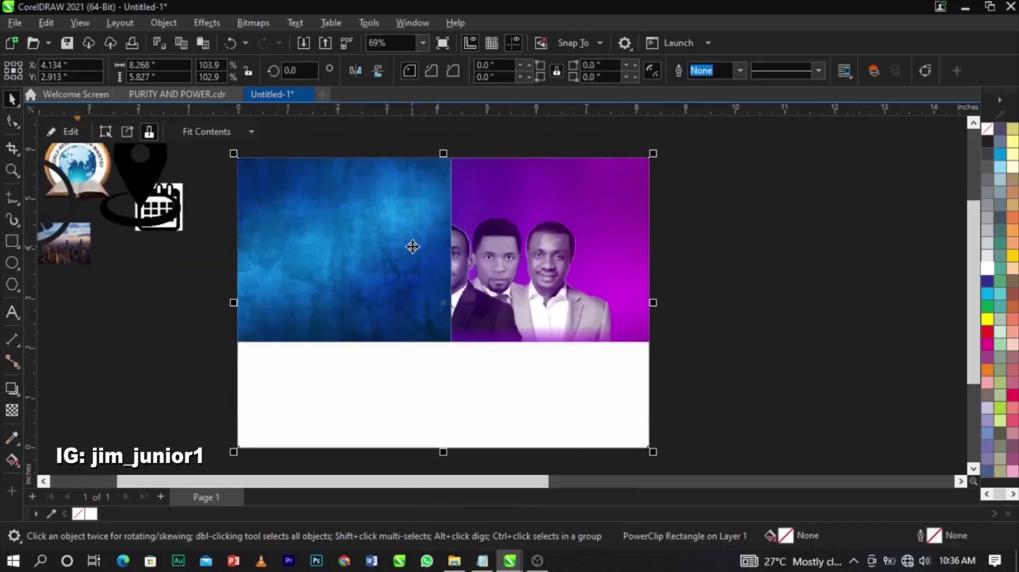
right_click(412, 246)
left_click(457, 110)
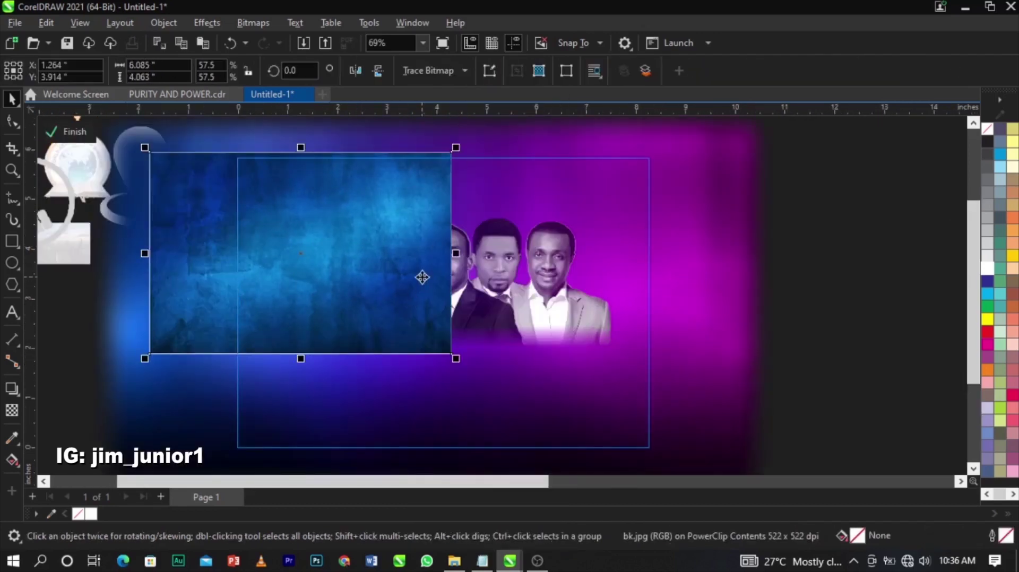
mouse_move(456, 360)
left_mouse_down()
mouse_move(490, 379)
mouse_move(457, 352)
mouse_move(445, 365)
left_mouse_up()
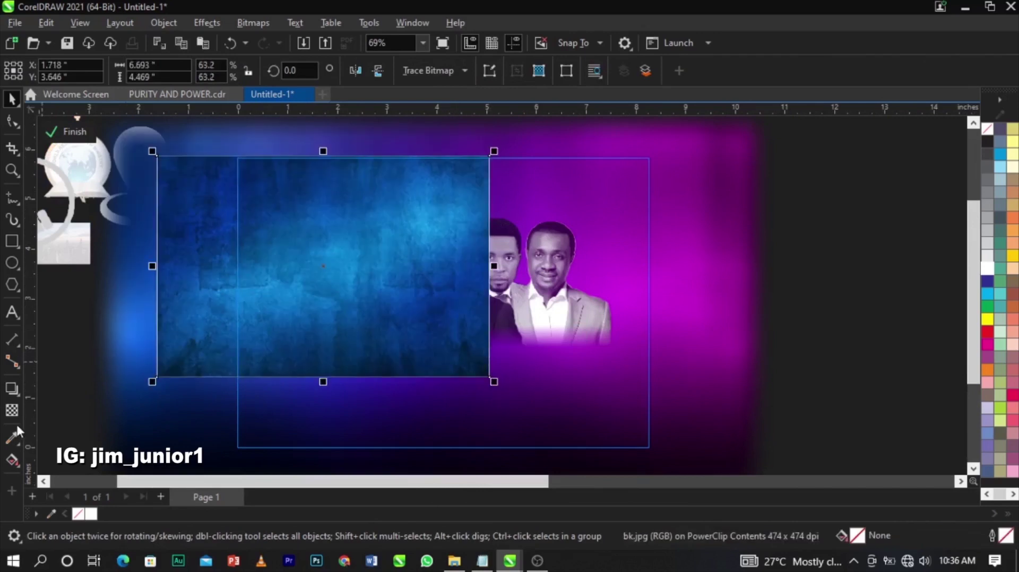
- Apply a Gaussian Blur with a radius of 41.8 pixels to the blue textured image
left_click(201, 25)
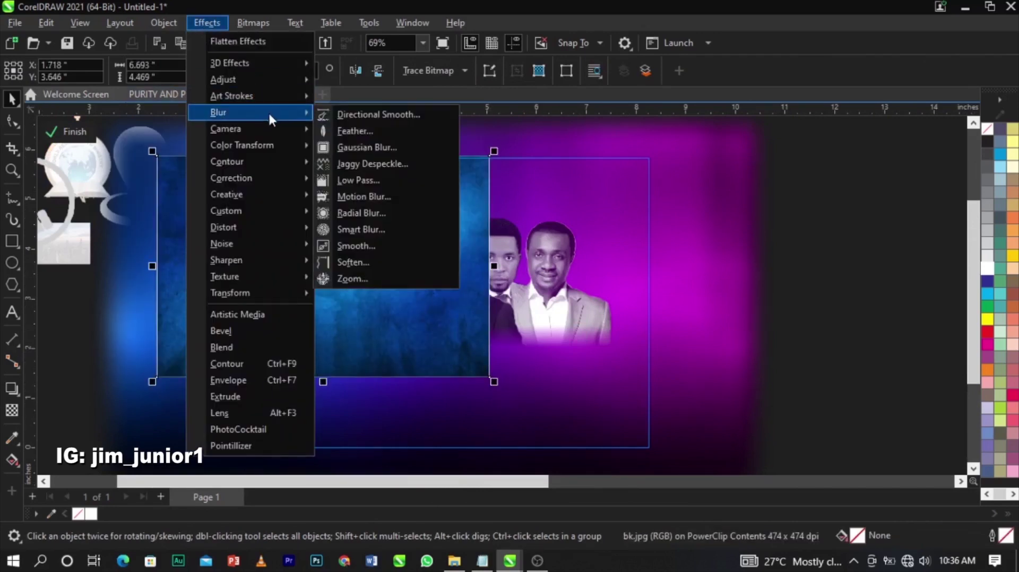
left_click(389, 306)
scroll(389, 307, "up", 3)
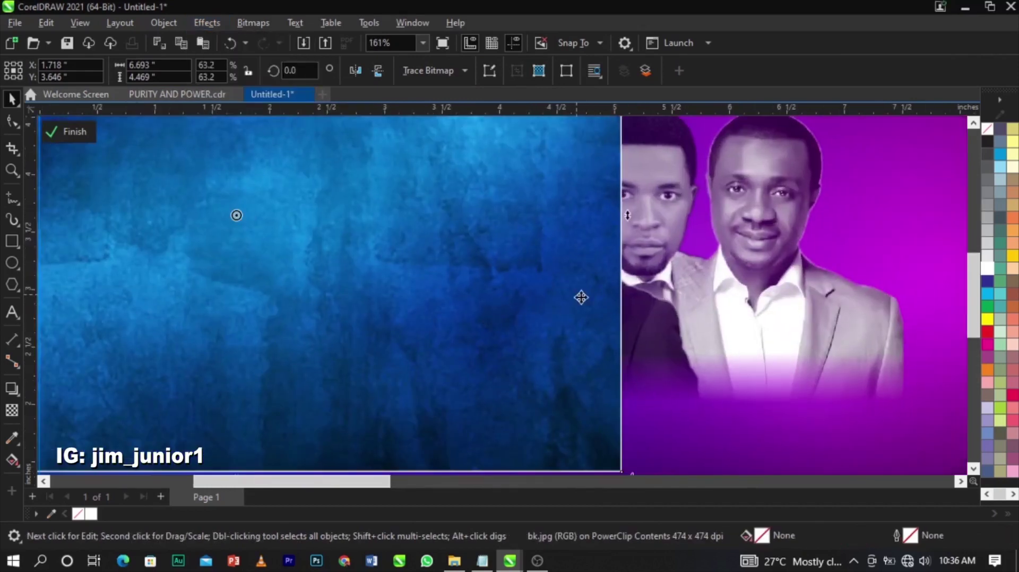
scroll(558, 292, "down", 2)
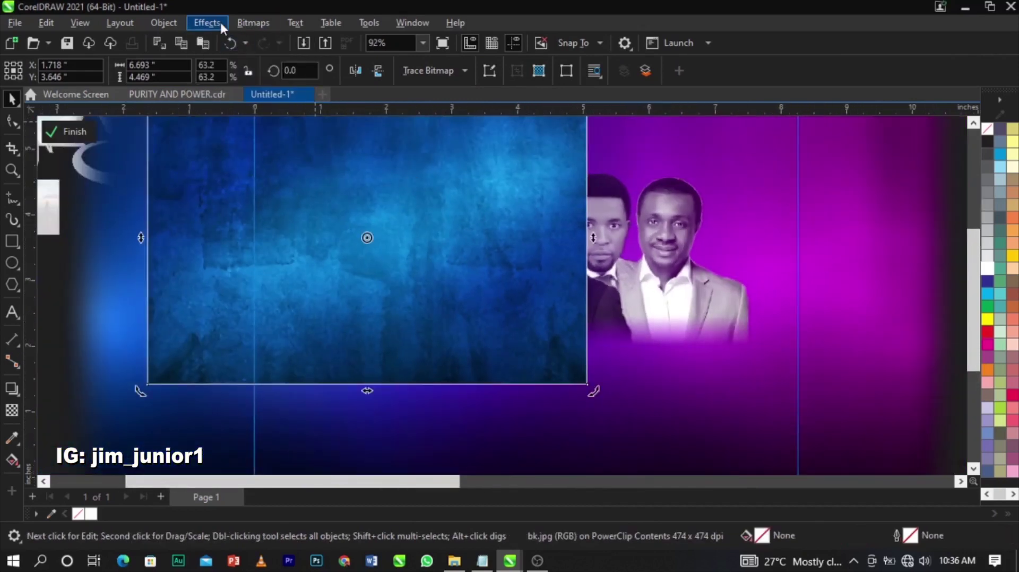
left_click(220, 23)
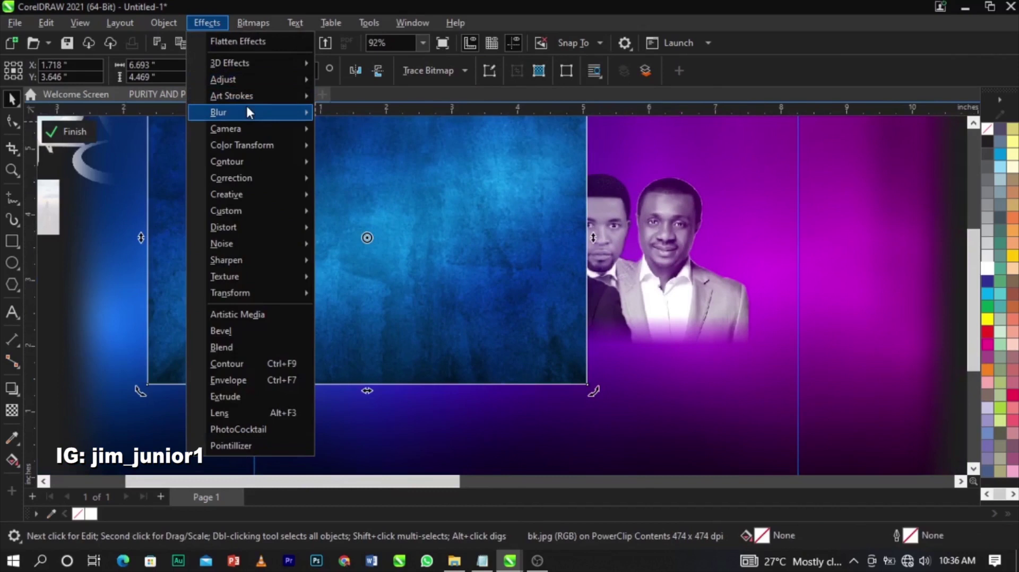
left_click(348, 142)
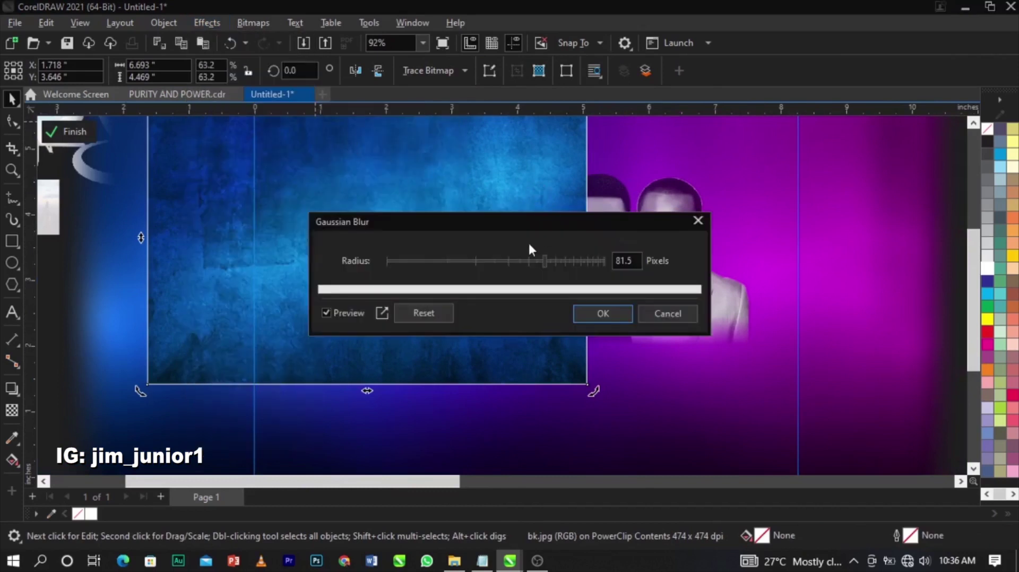
left_click(499, 260)
left_click_drag(488, 257, 510, 261)
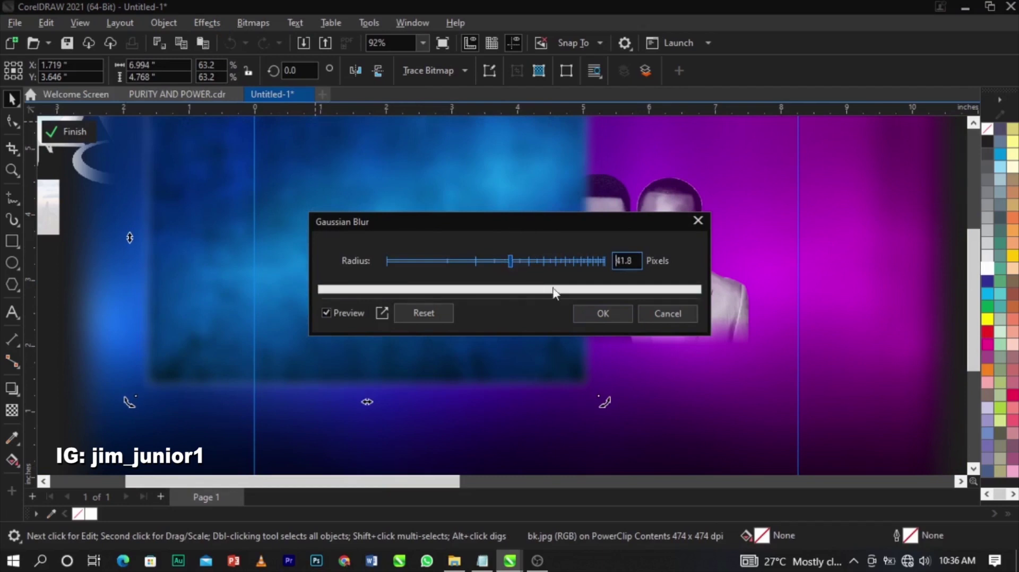
left_click(617, 318)
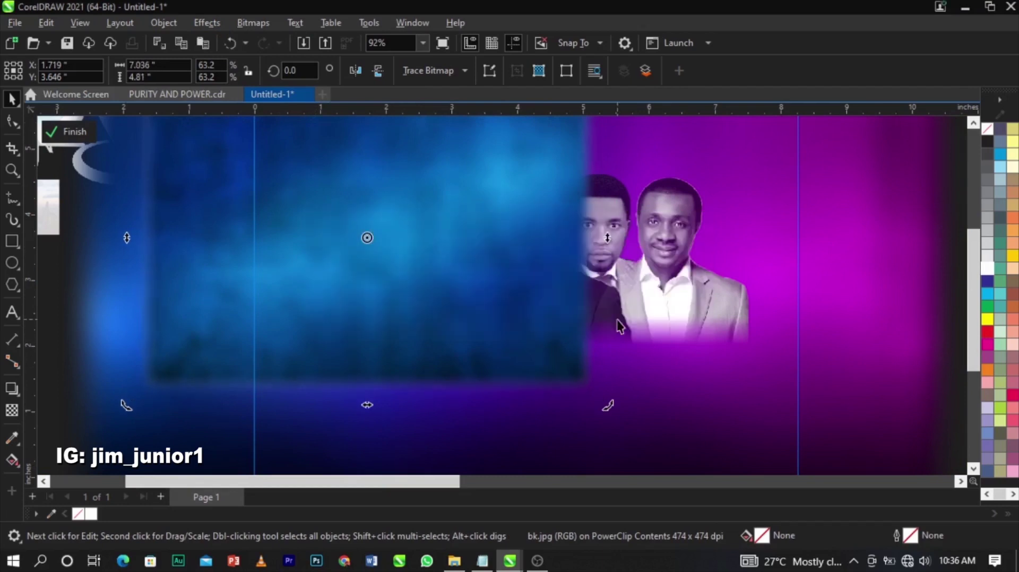
- Fade the blurred blue image's right side with a linear fountain transparency, set its merge mode to Overlay, and finish editing the contents
left_click(12, 412)
left_click_drag(396, 232, 506, 232)
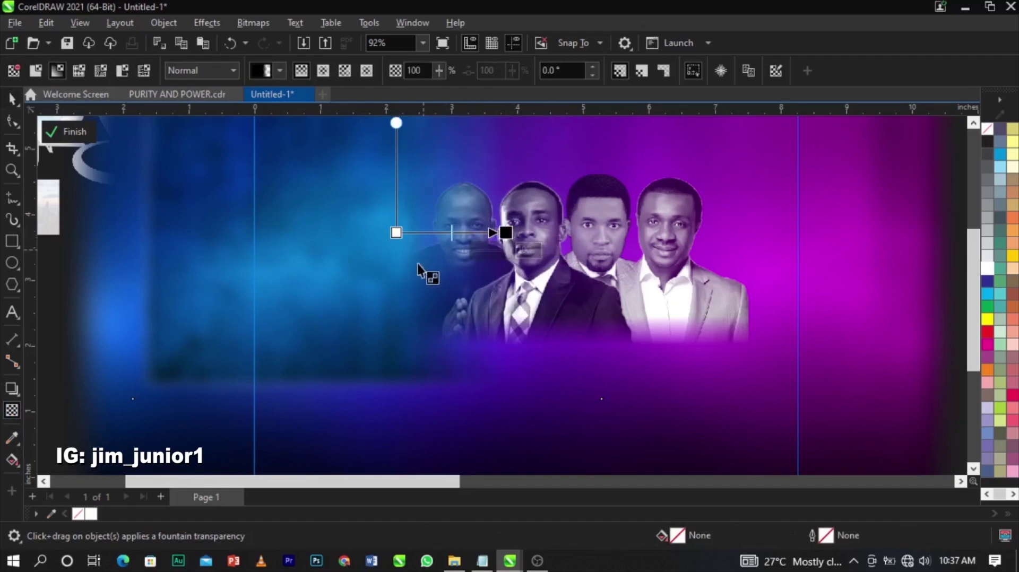
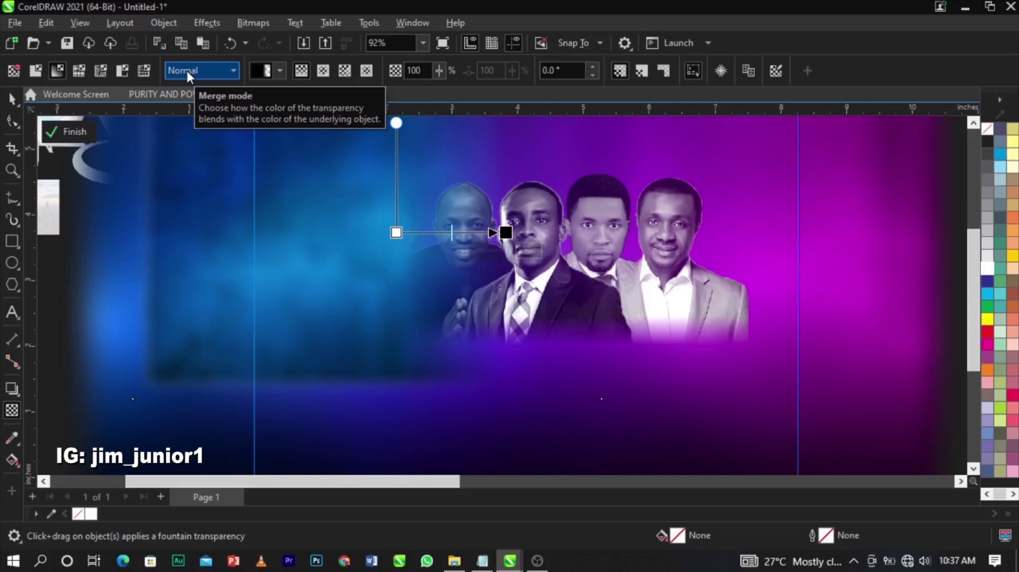
left_click(185, 68)
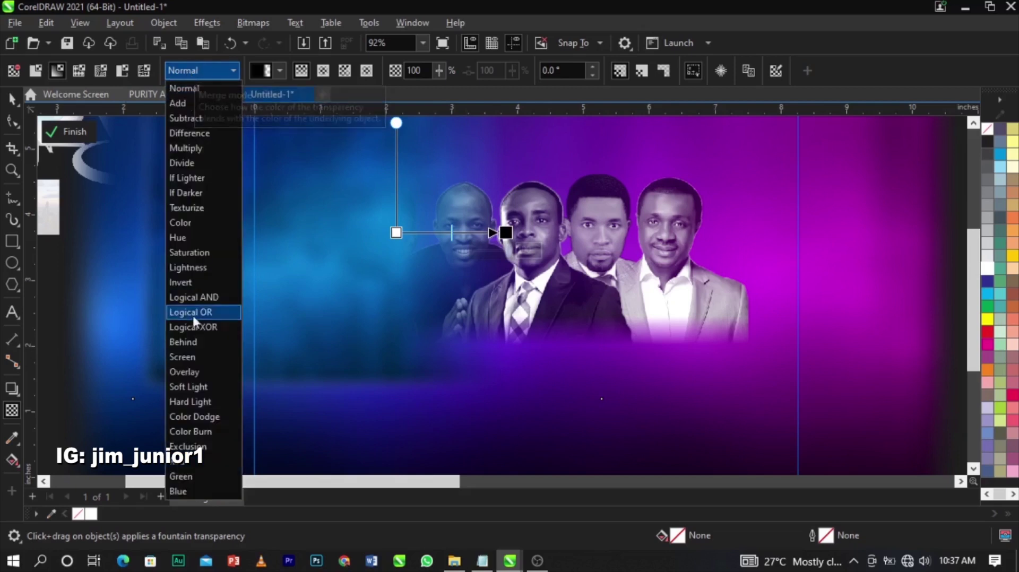
left_click(205, 373)
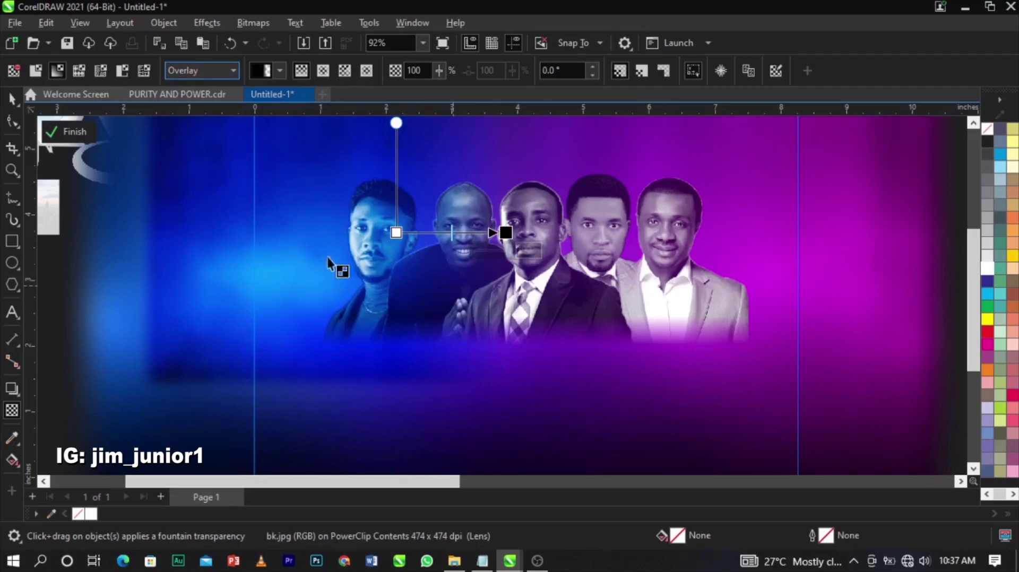
left_click(73, 134)
- Examine the whole flyer to check how the blue overlay looks on the portraits and background
scroll(387, 303, "down", 3)
left_click(673, 303)
scroll(391, 316, "up", 2)
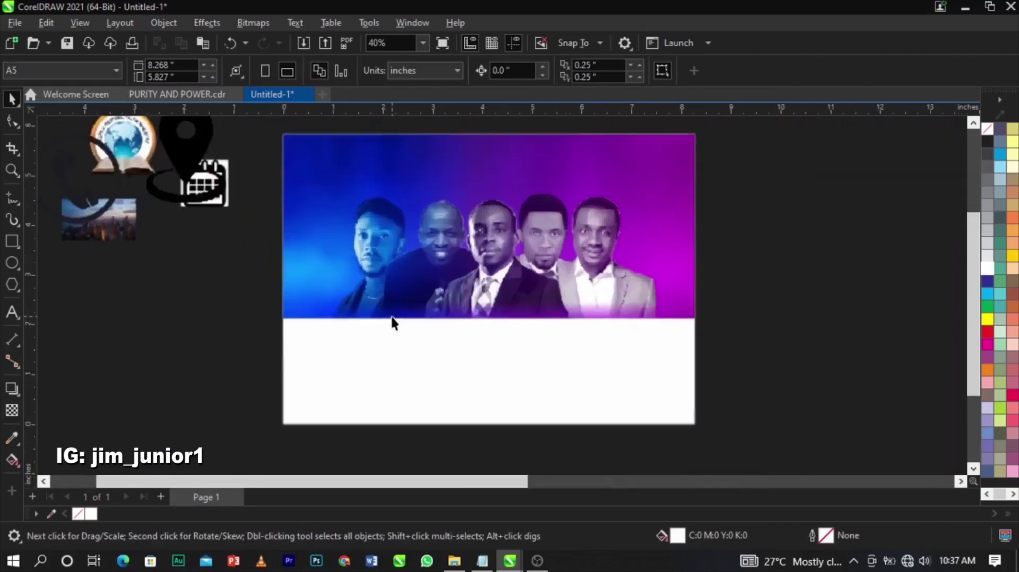
scroll(435, 276, "down", 2)
scroll(564, 242, "up", 1)
scroll(531, 254, "down", 1)
scroll(584, 281, "up", 2)
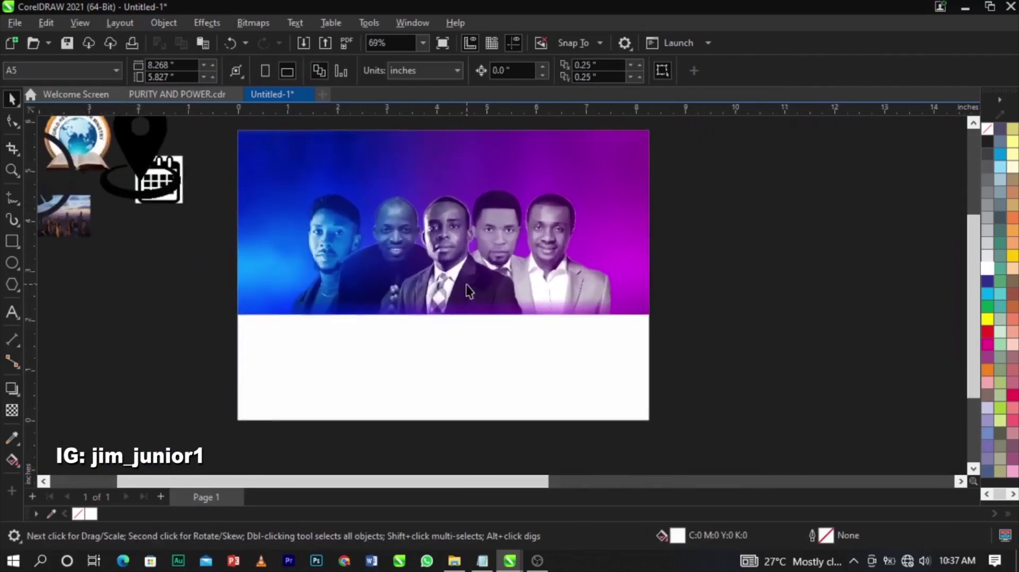
scroll(589, 286, "down", 2)
scroll(532, 194, "up", 1)
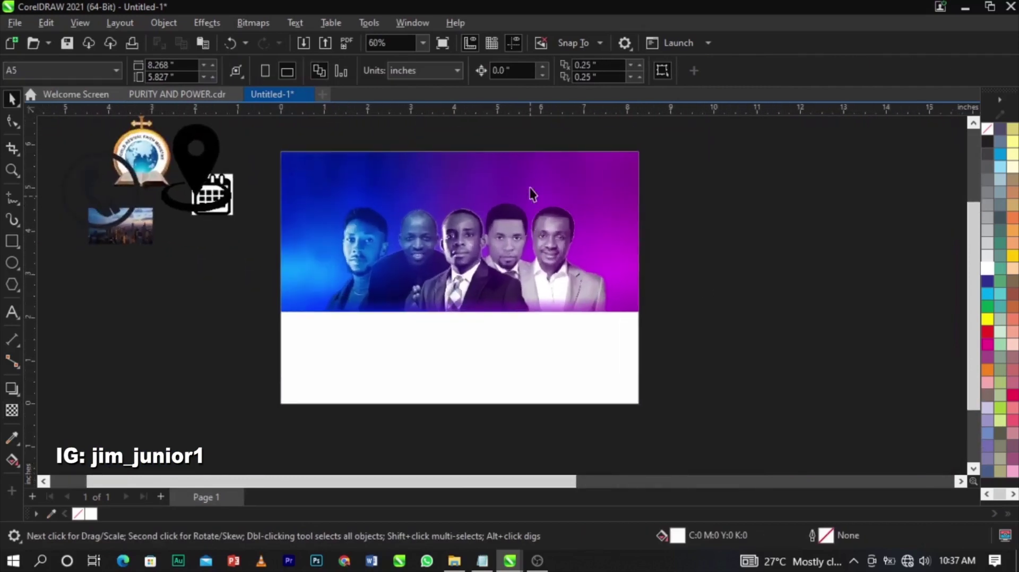
- Enlarge the city skyline photo to about 7.074 by 3.982 inches, move it beside the flyer, and PowerClip it inside the flyer frame
left_click(132, 234)
left_click_drag(153, 245, 394, 381)
left_click_drag(223, 300, 705, 261)
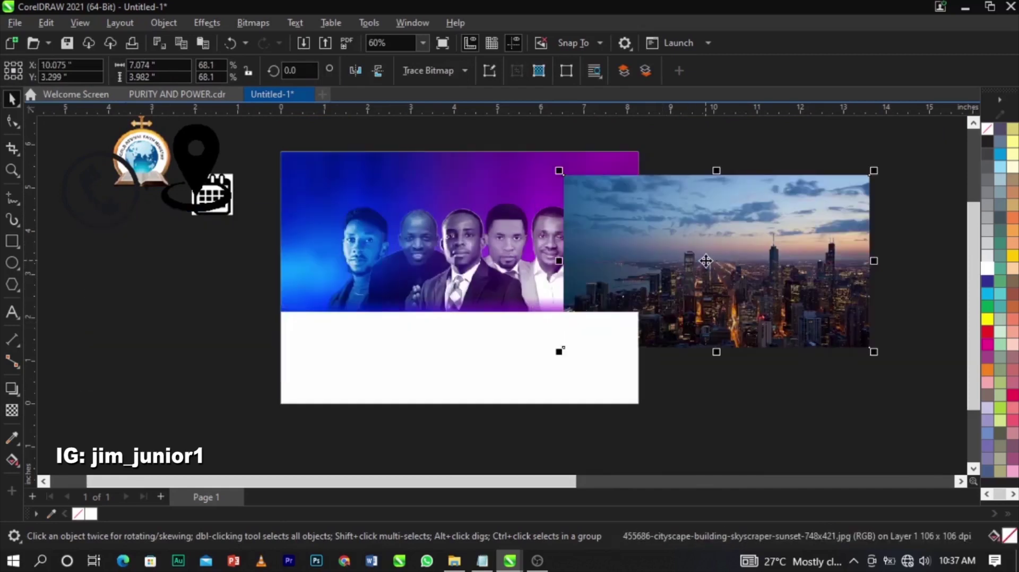
right_click(706, 261)
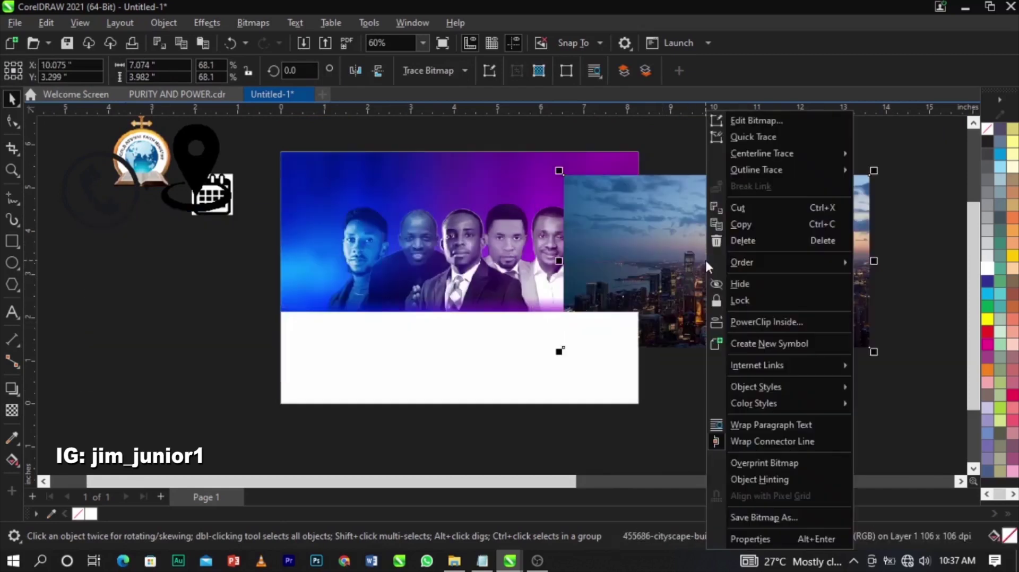
left_click(738, 318)
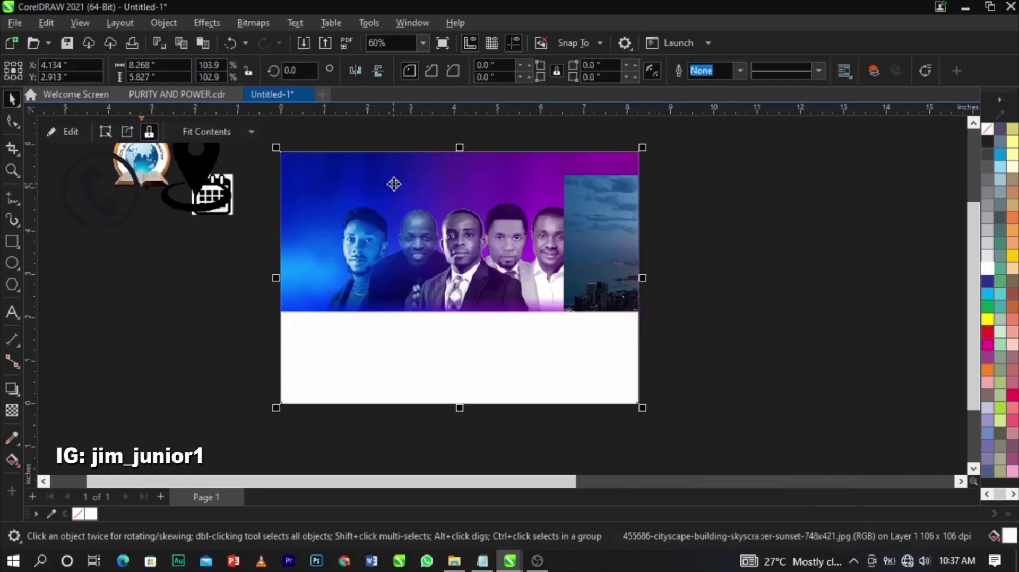
- Edit the PowerClip contents and place the skyline photo over the portraits, roughly centred across the upper part of the frame
right_click(560, 210)
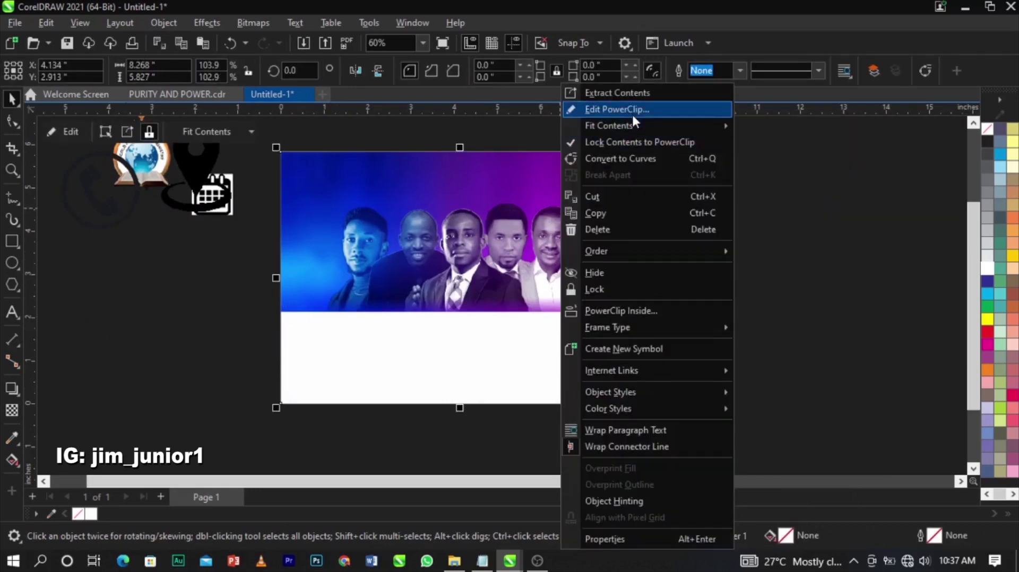
left_click(631, 109)
left_click_drag(450, 239, 509, 232)
scroll(531, 241, "up", 1)
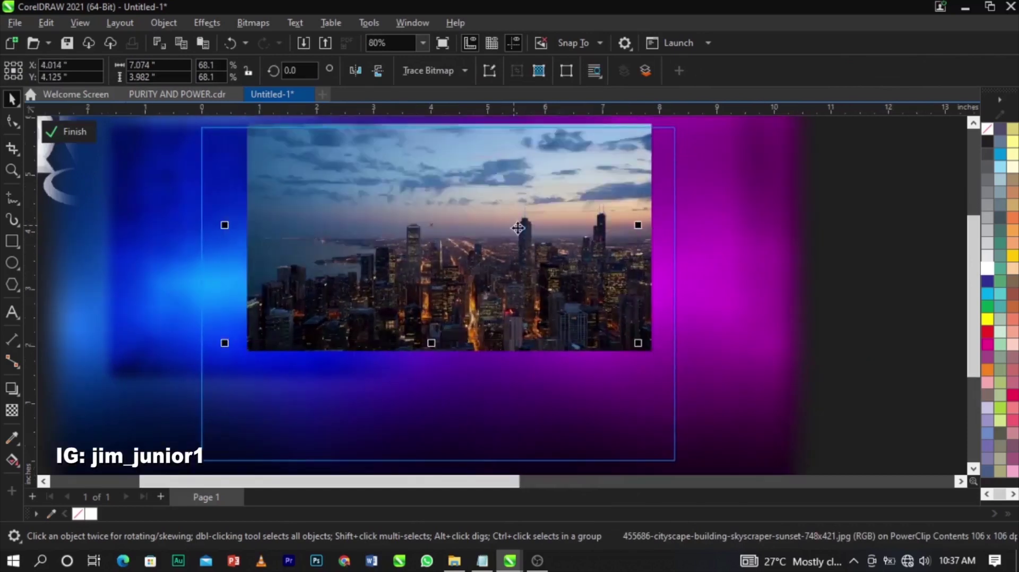
left_click_drag(454, 250, 495, 264)
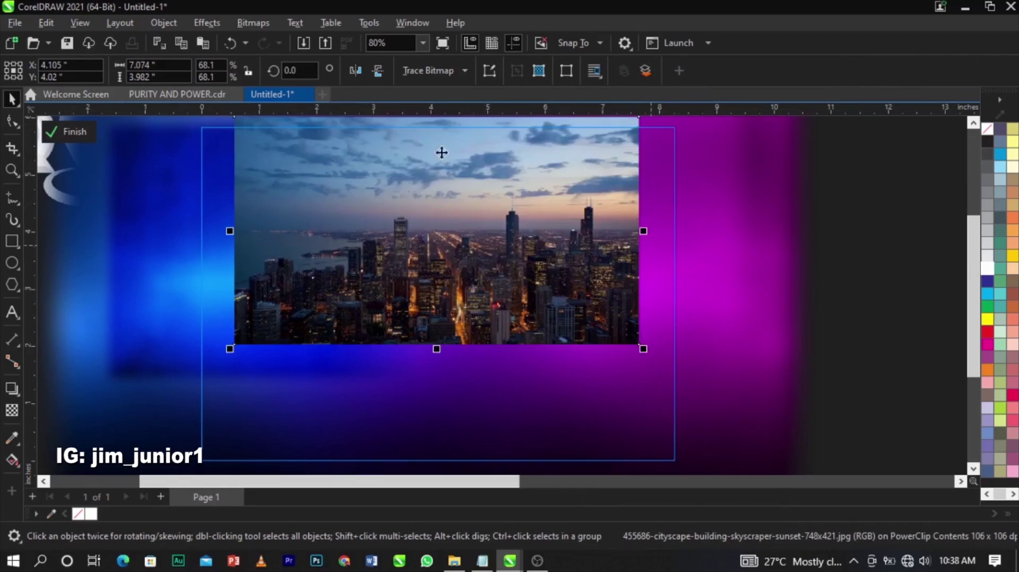
- Fade the skyline photo's left side with a linear fountain transparency and convert it to a 300 dpi RGB bitmap with transparent background
left_click(11, 411)
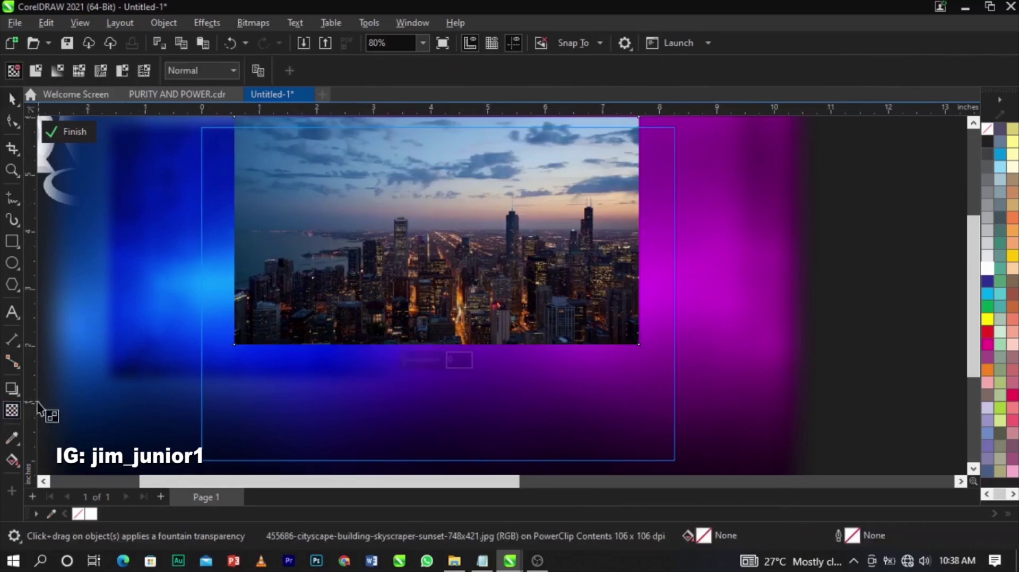
left_click_drag(373, 225, 257, 226)
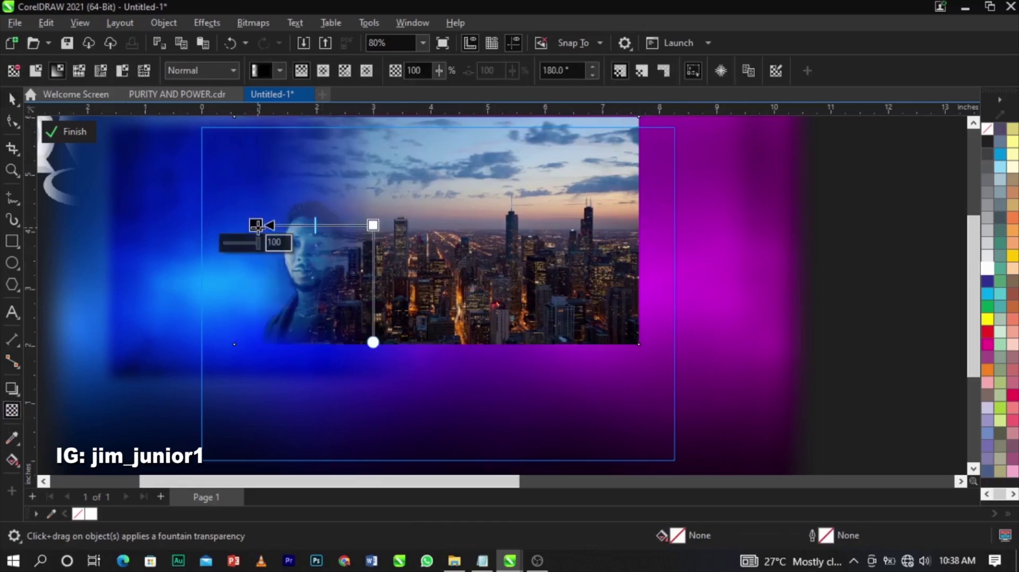
left_click(257, 24)
left_click(273, 39)
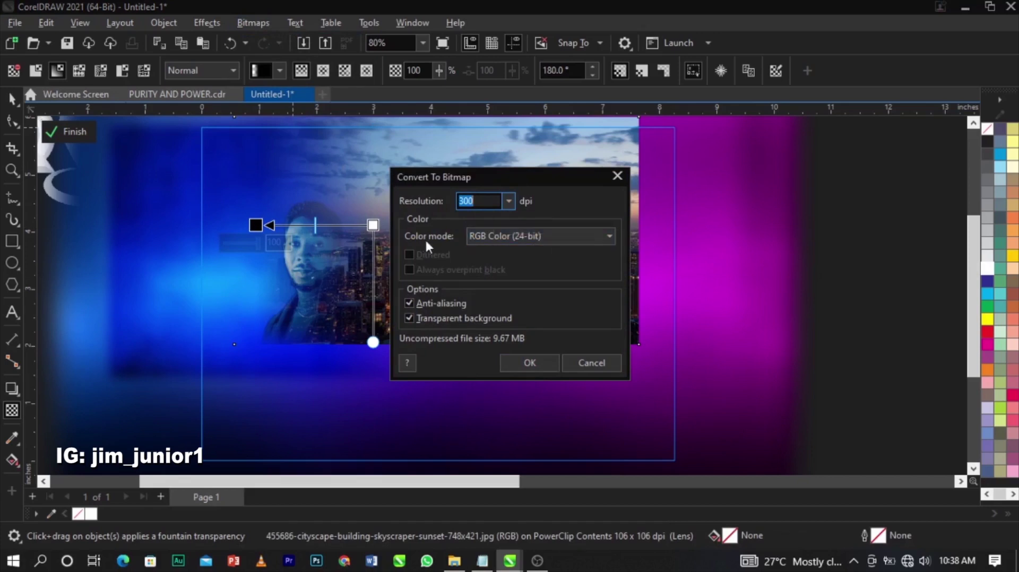
left_click(530, 364)
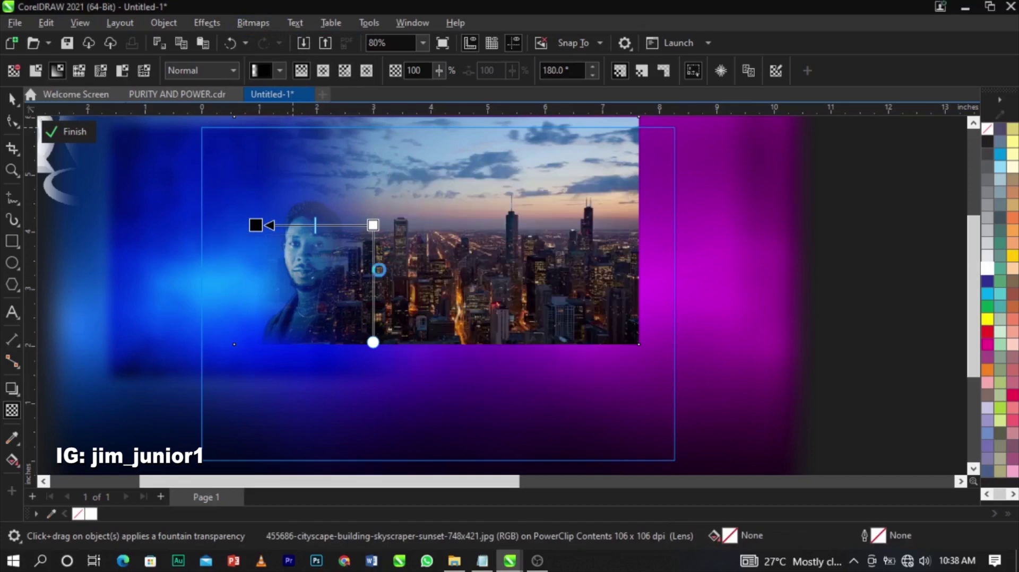
- Fade the skyline photo's right side with a linear fountain transparency and convert it to a bitmap again at 300 dpi
left_click_drag(523, 256, 635, 253)
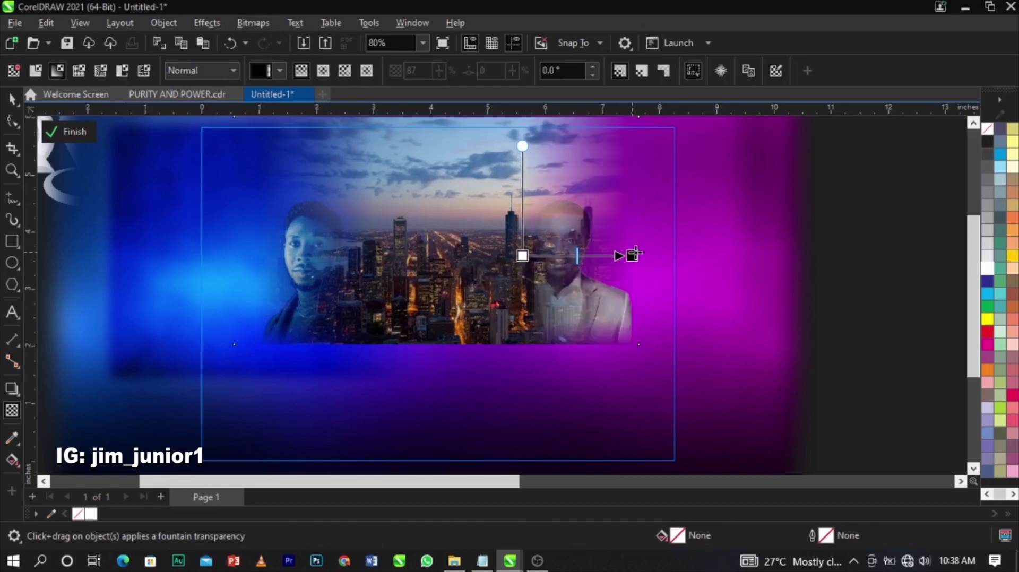
left_click(243, 21)
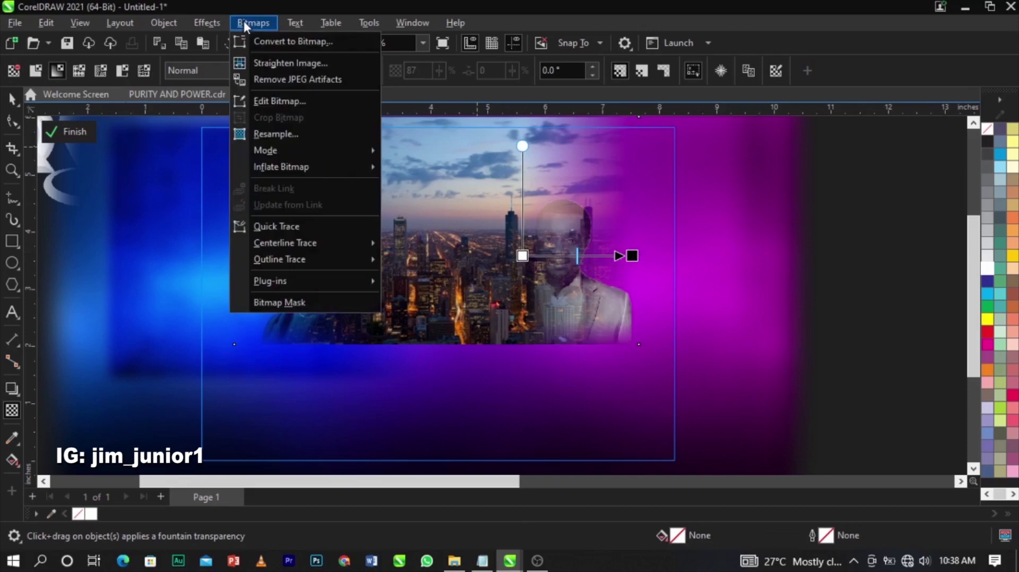
left_click(270, 42)
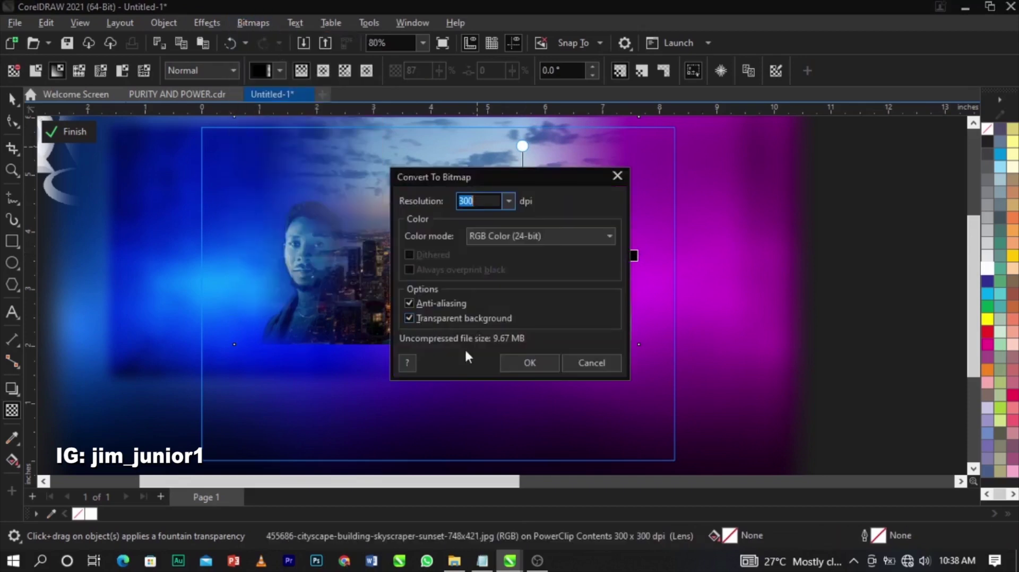
left_click(519, 364)
- Fade the skyline photo's lower edge with a short fountain transparency, then enlarge it to about 8.321 by 4.68 inches over the portraits
left_click_drag(451, 300, 450, 344)
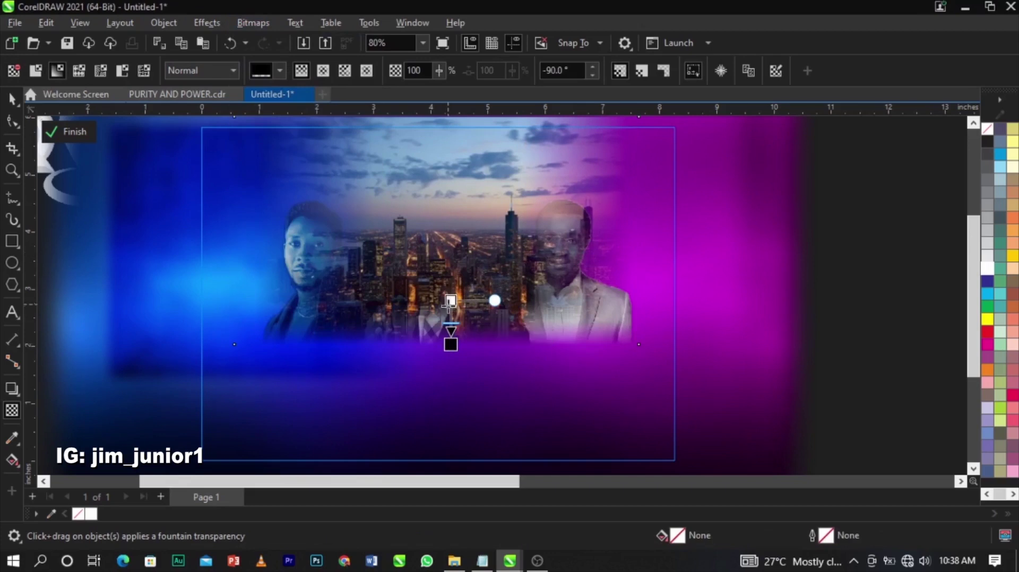
left_click_drag(450, 300, 451, 319)
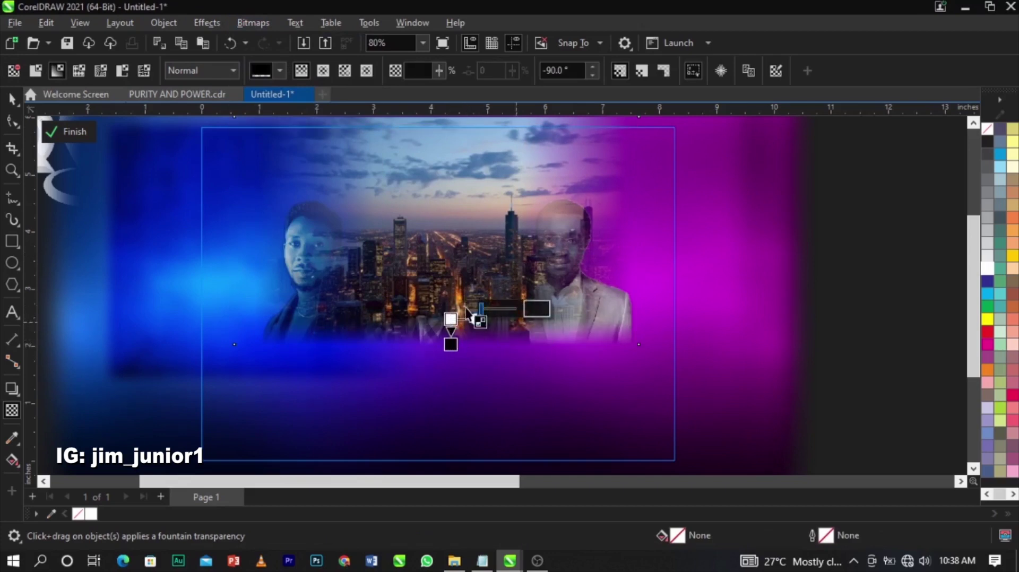
key("space")
left_click_drag(642, 350, 676, 367)
left_click_drag(512, 276, 499, 266)
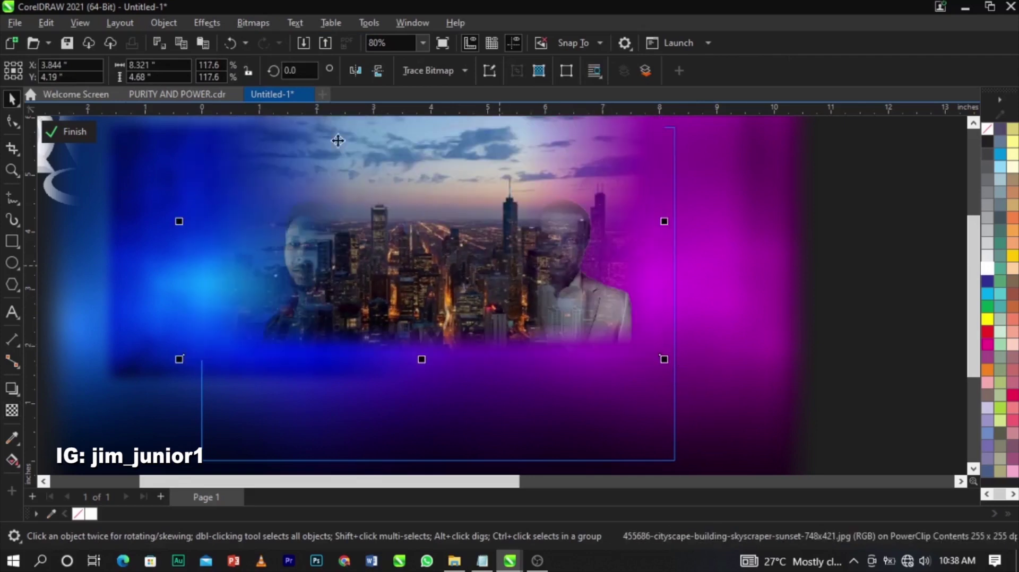
- Convert the skyline photo's colour mode to grayscale
left_click(261, 25)
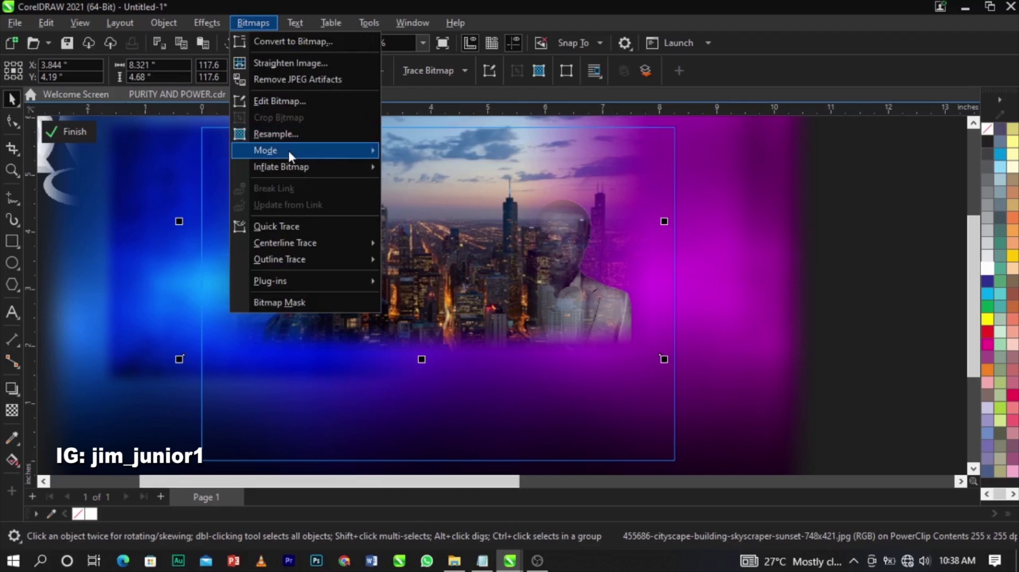
mouse_move(290, 151)
left_click(429, 168)
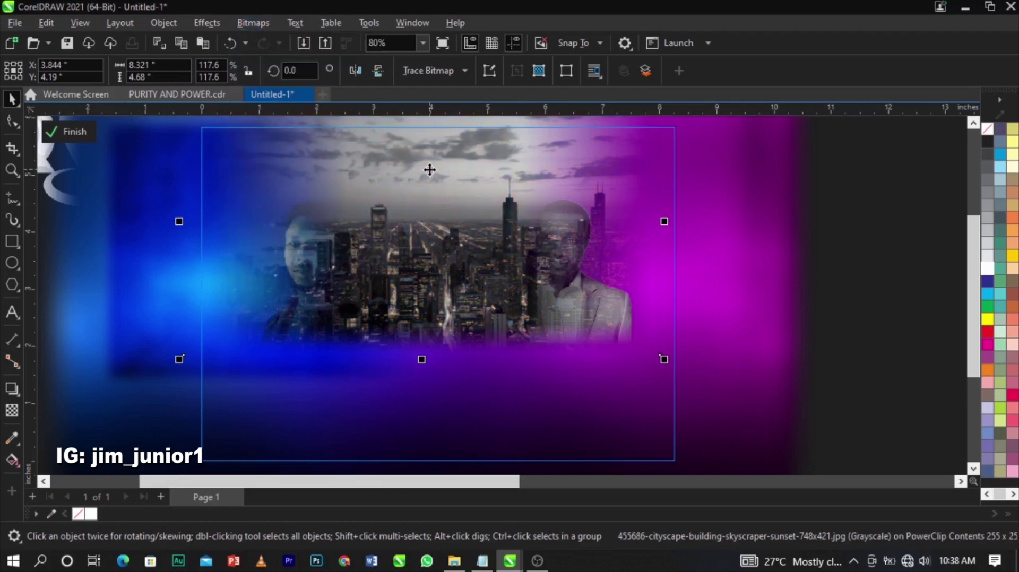
- Compare the Screen and Overlay merge modes on the skyline photo's transparency and settle on Screen
left_click(15, 412)
left_click(218, 69)
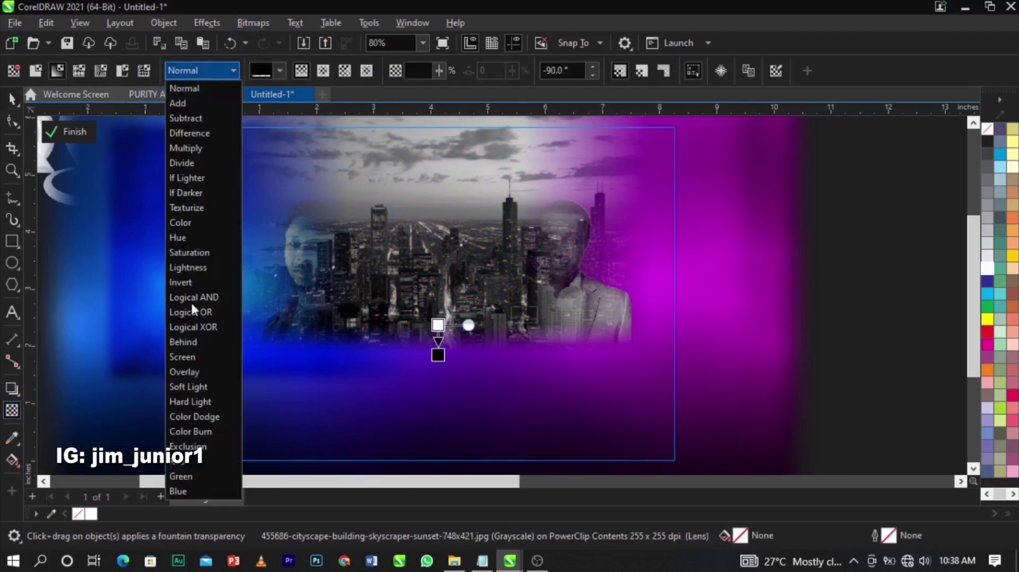
left_click(190, 358)
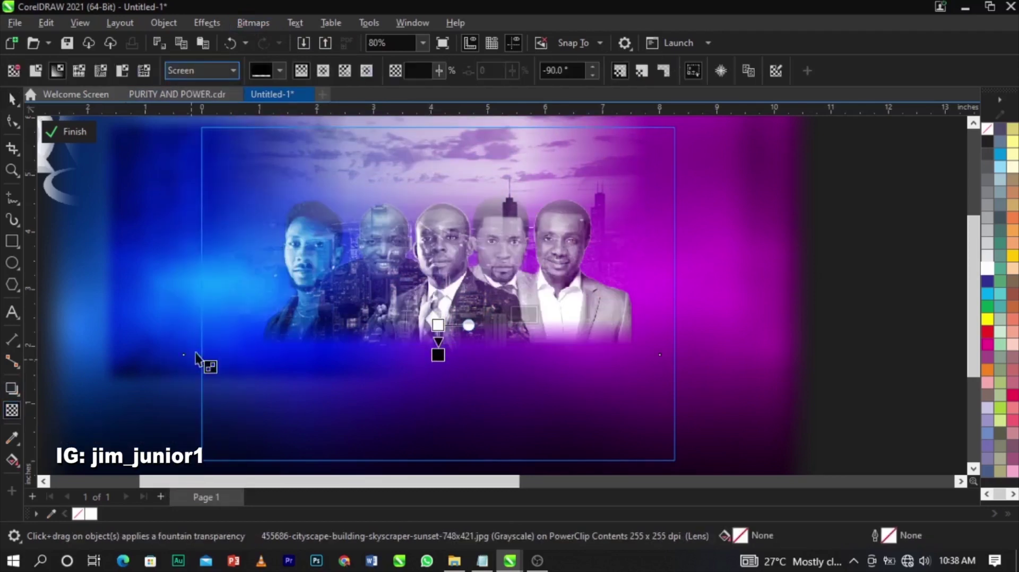
left_click(220, 75)
left_click(193, 377)
left_click(222, 75)
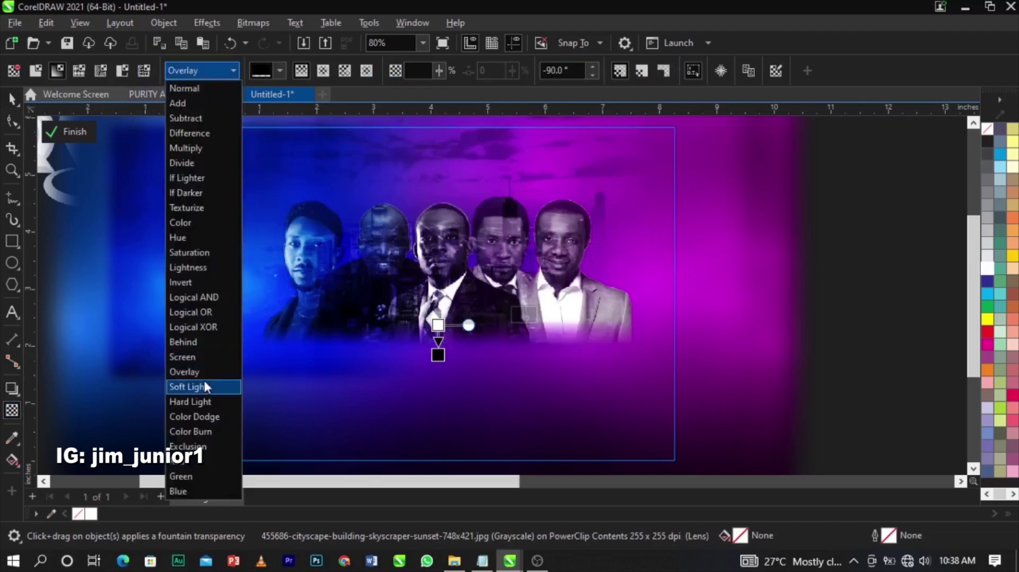
left_click(204, 361)
key("space")
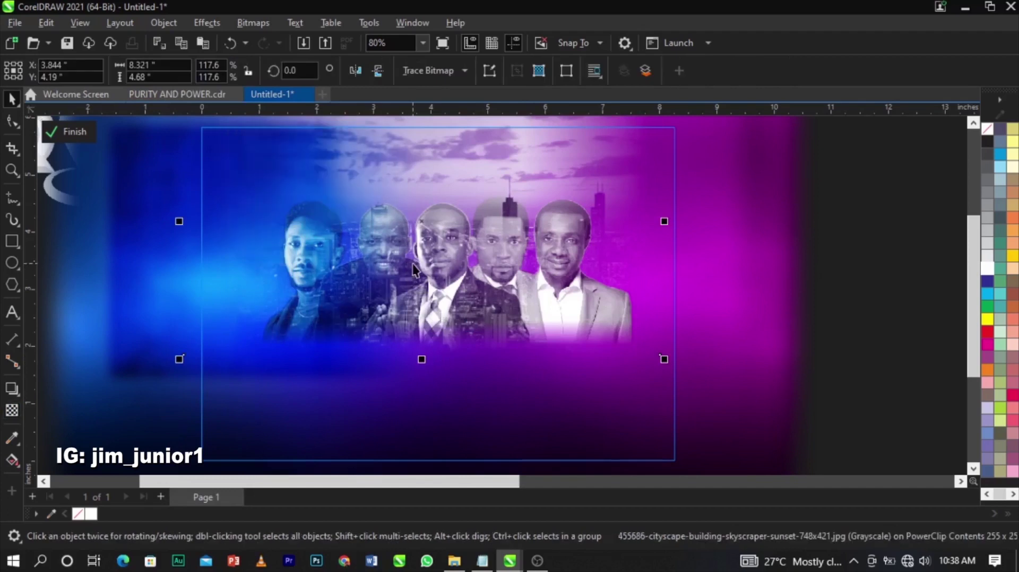
- Place the skyline photo behind the portraits, shift it to about X 3.427, Y 4.747 inches, and finish editing the PowerClip contents
key("ctrl+Page_Down")
key("ctrl+Page_Down")
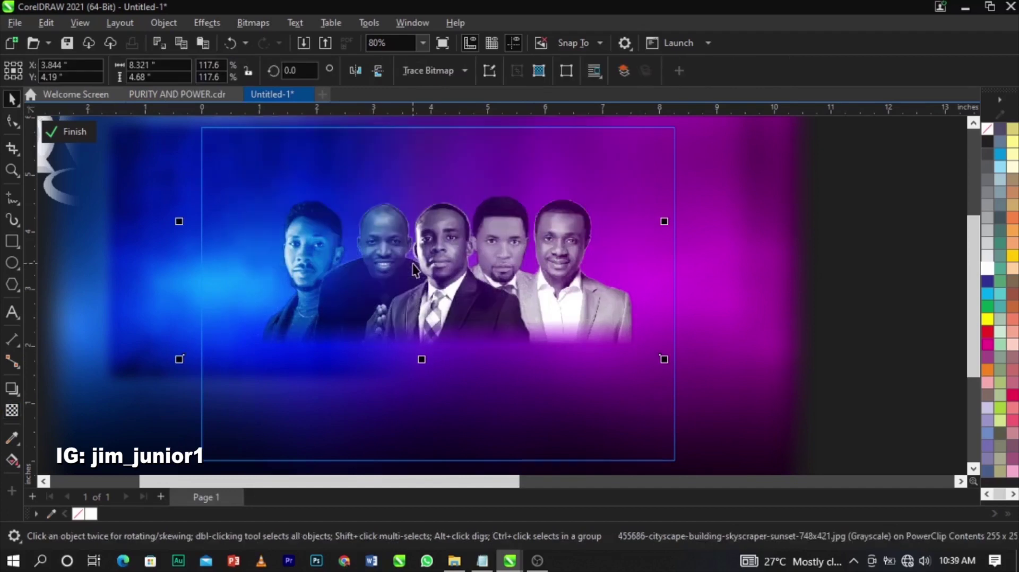
key("ctrl+Page_Up")
key("ctrl+Page_Up")
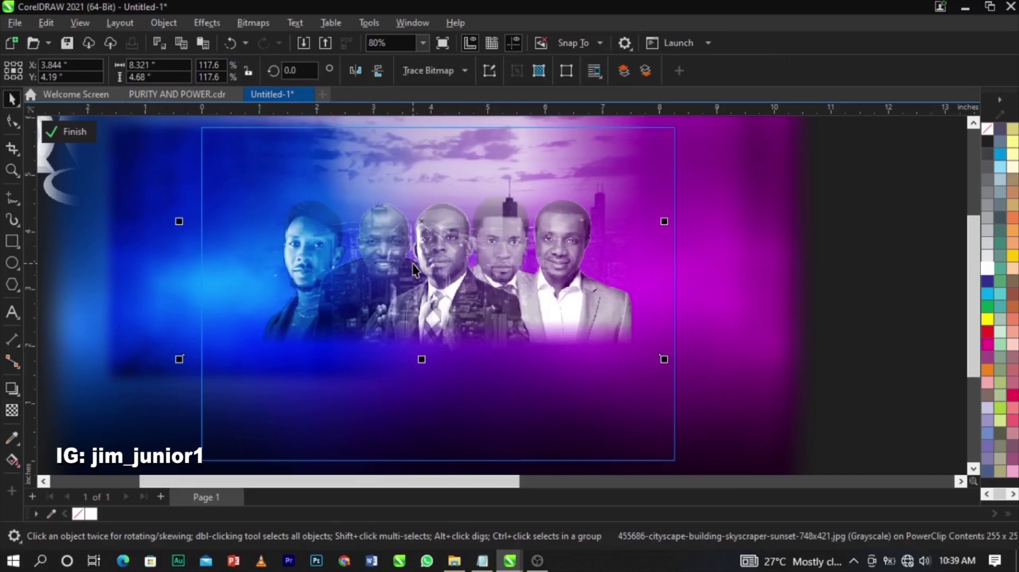
key("ctrl+Page_Down")
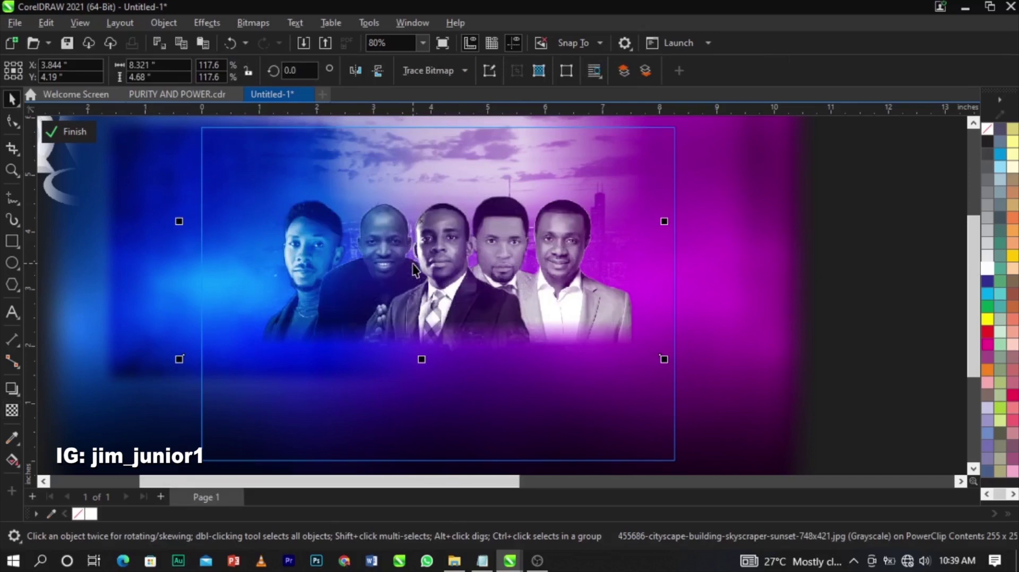
left_click_drag(430, 219, 398, 190)
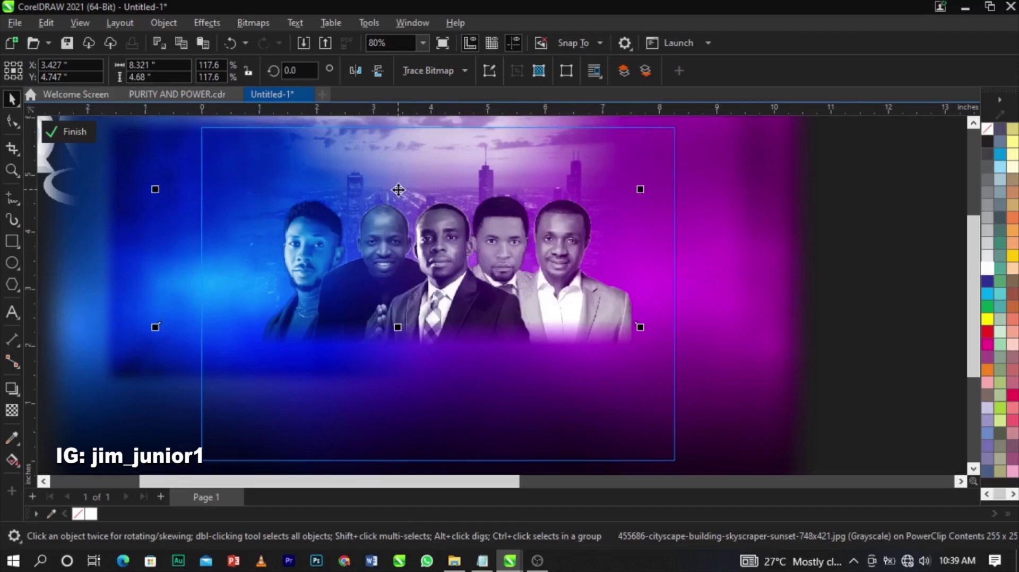
left_click(851, 264)
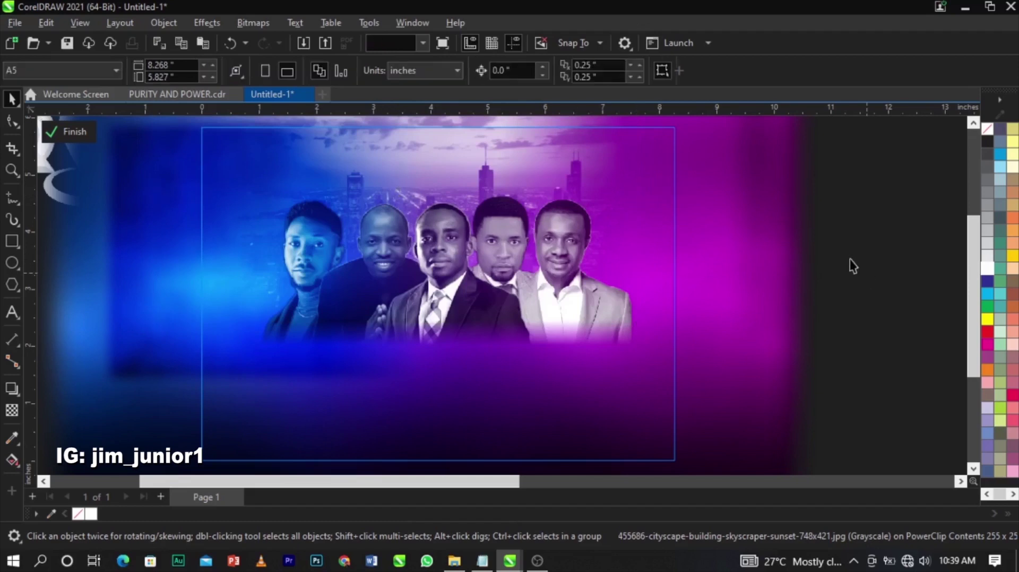
left_click(75, 131)
left_click(792, 263)
- Examine the flyer up close to check how the skyline blends behind the portraits
scroll(538, 217, "down", 1)
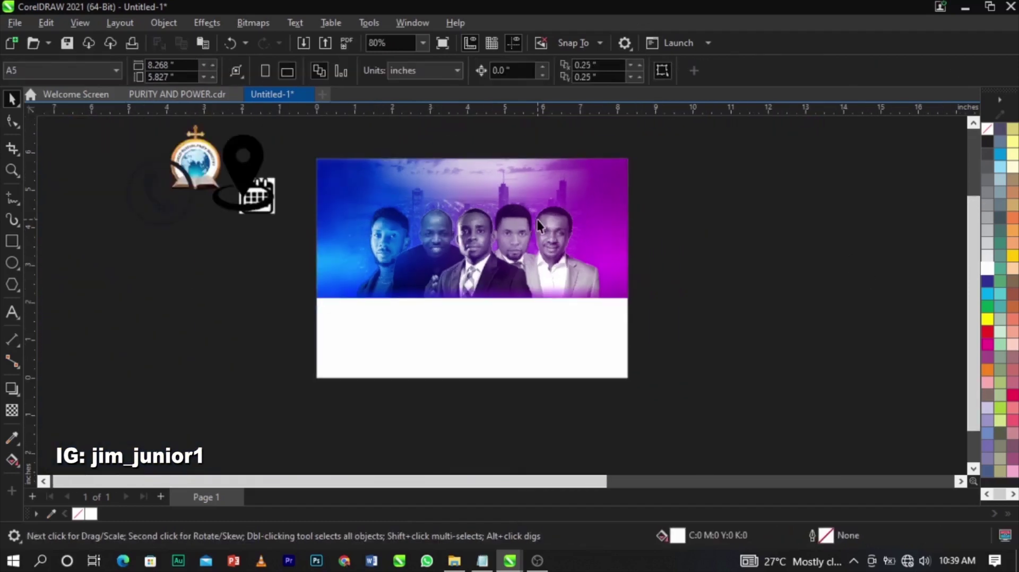
key("z")
left_click_drag(272, 158, 733, 401)
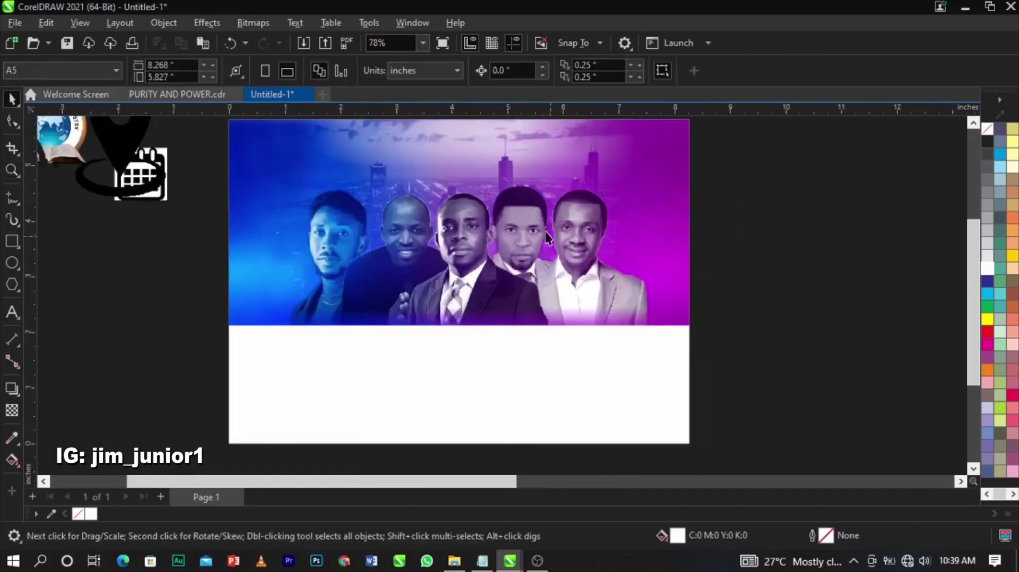
scroll(537, 219, "up", 5)
scroll(536, 218, "down", 2)
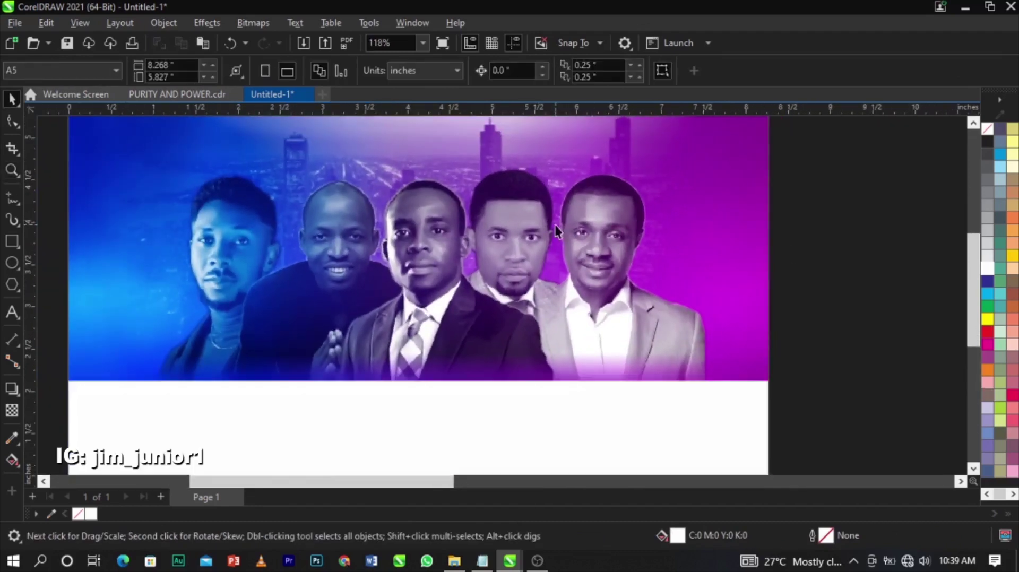
scroll(533, 151, "down", 1)
scroll(516, 169, "up", 3)
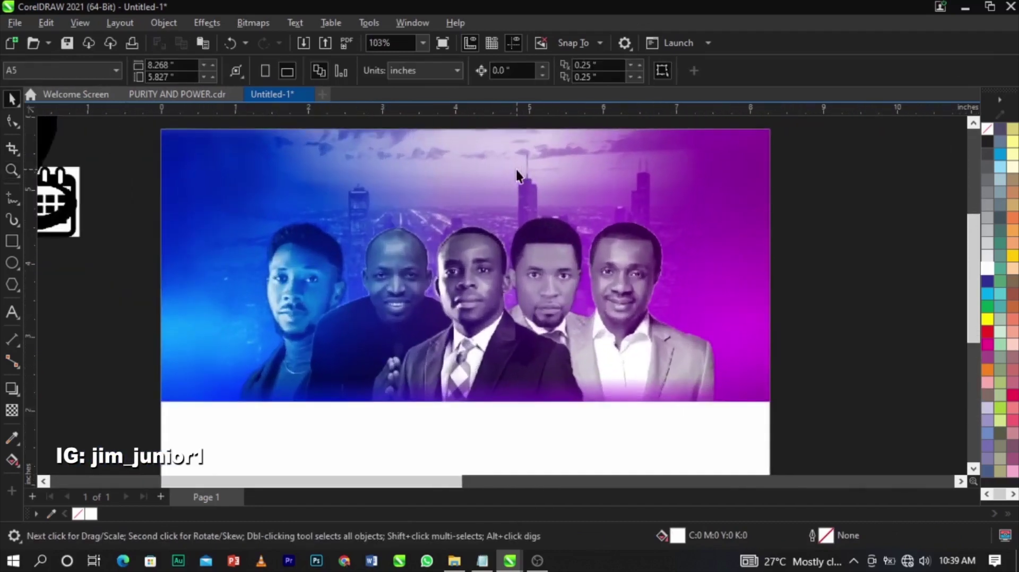
- Reopen the PowerClip contents, try moving the skyline photo farther right, and undo the moves
double_click(515, 169)
scroll(543, 137, "down", 2)
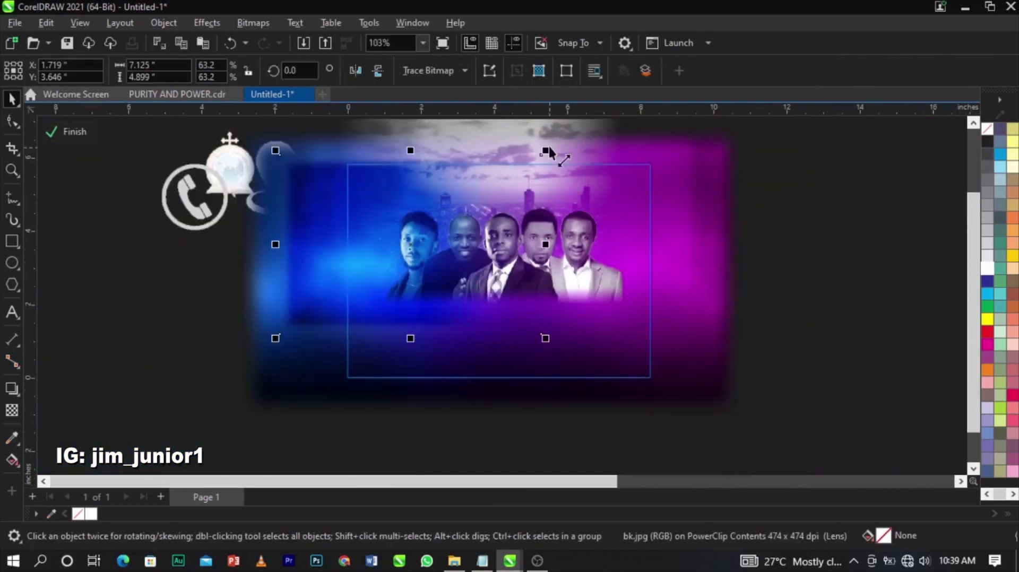
left_click(569, 159)
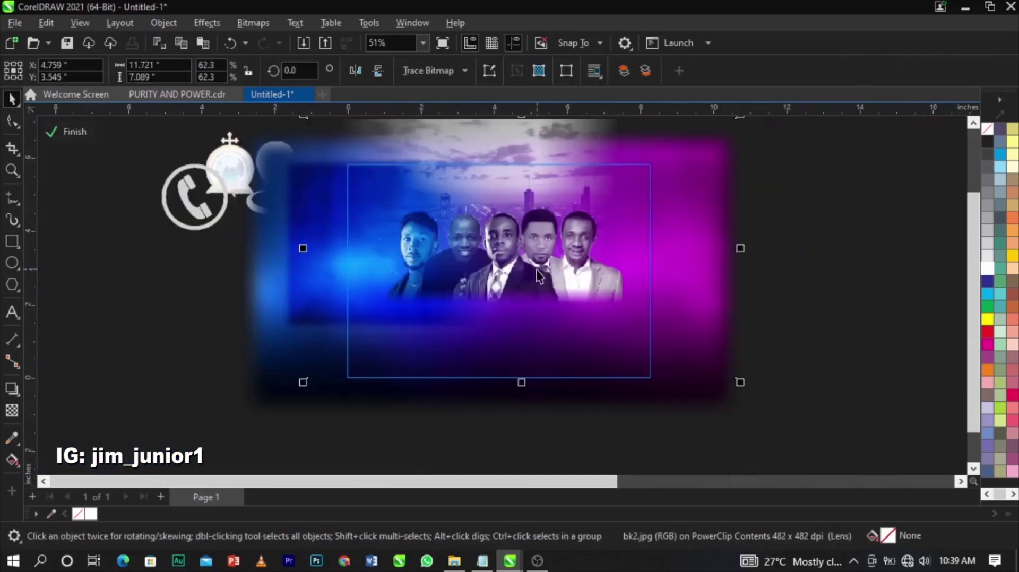
scroll(537, 276, "down", 1)
left_click_drag(545, 166, 581, 140)
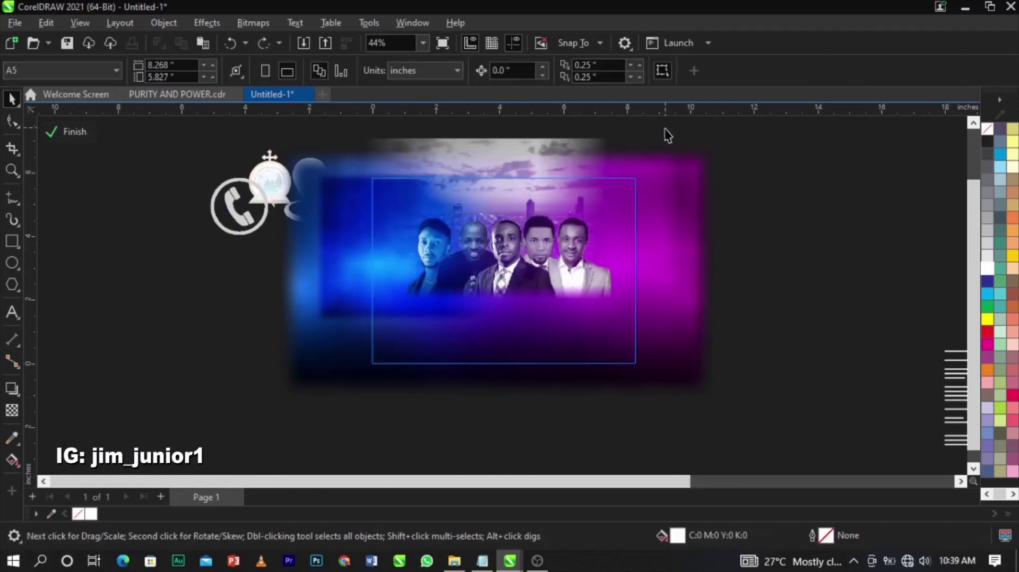
left_click_drag(667, 132, 339, 317)
left_click_drag(472, 218, 555, 221)
key("ctrl+z")
left_click_drag(797, 207, 343, 352)
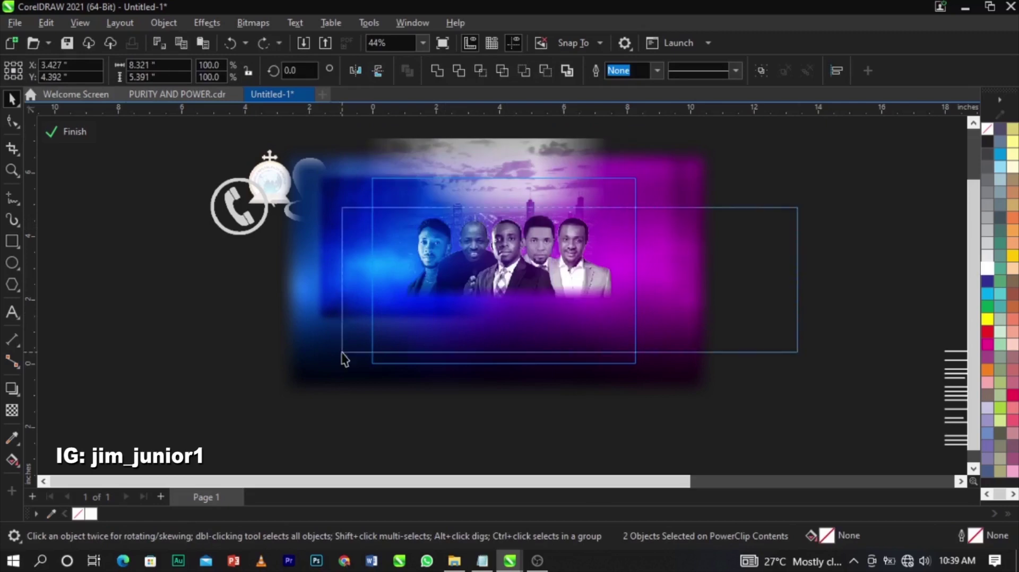
left_click(478, 261)
left_click_drag(480, 218, 543, 215)
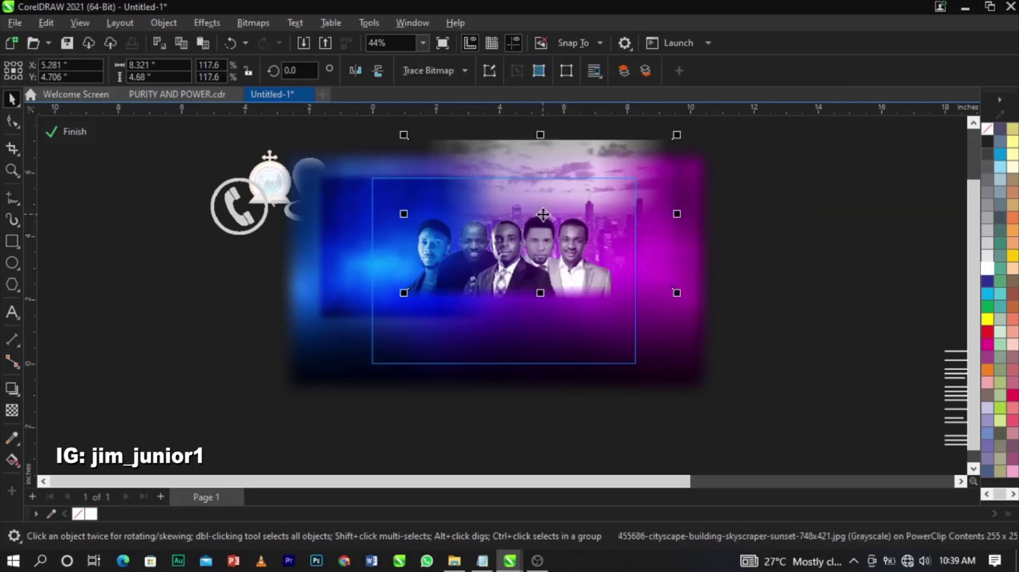
key("ctrl+z")
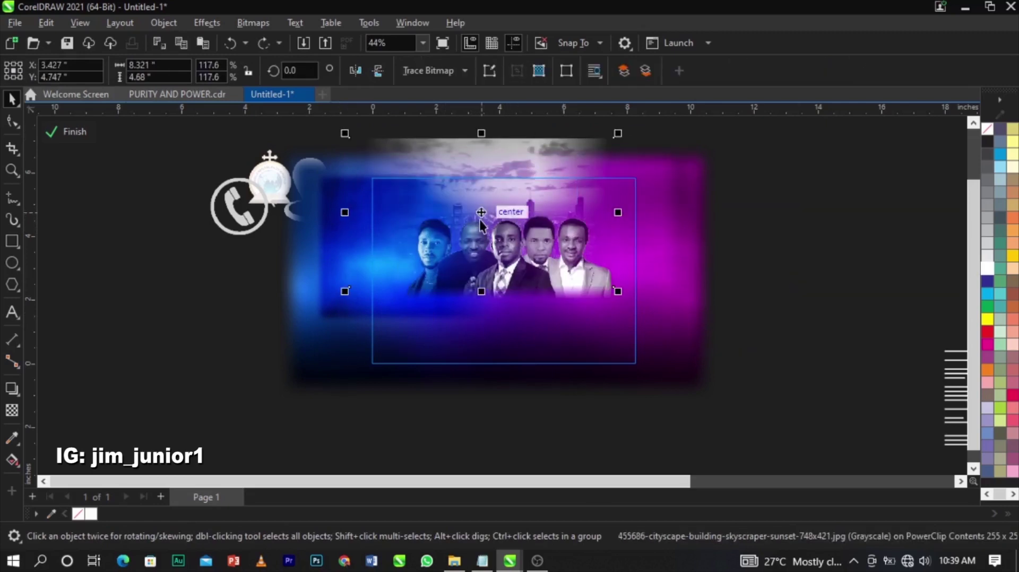
- Try a second skyline copy in front of and behind the portraits, delete it, and finish editing the PowerClip contents
key("shift+Page_Up")
scroll(539, 209, "up", 2)
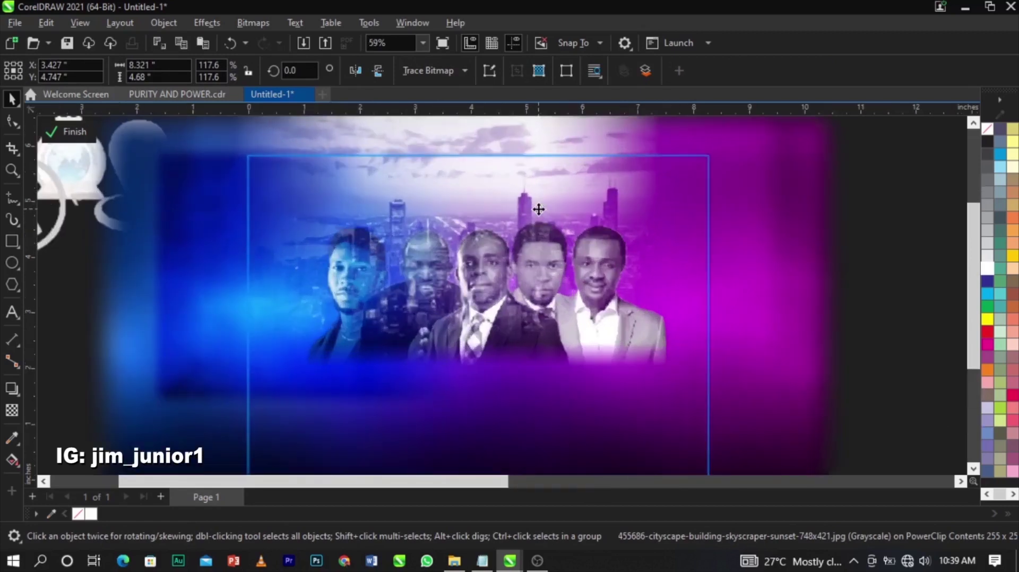
key("shift+Page_Down")
key("ctrl+Page_Up")
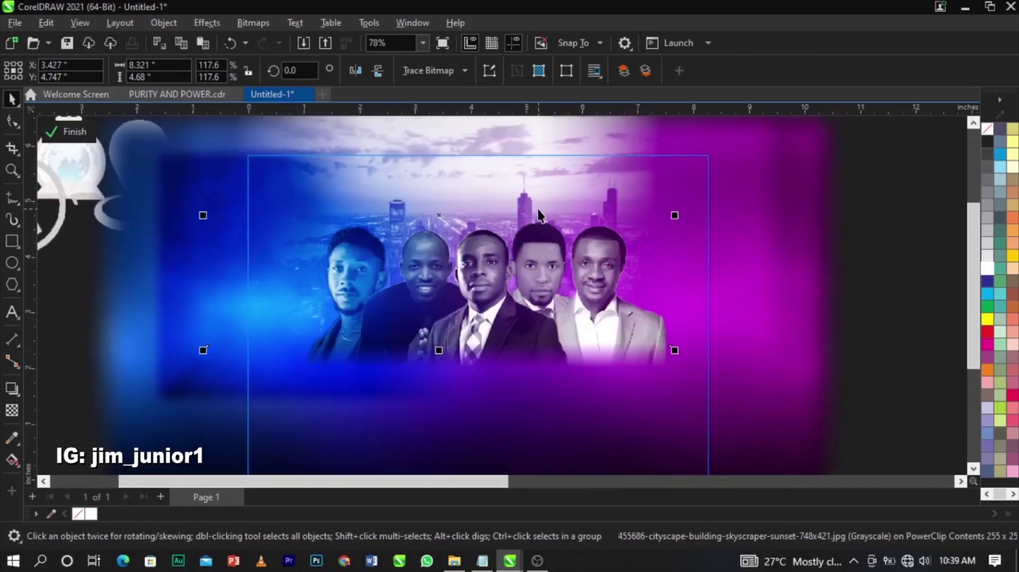
key("Delete")
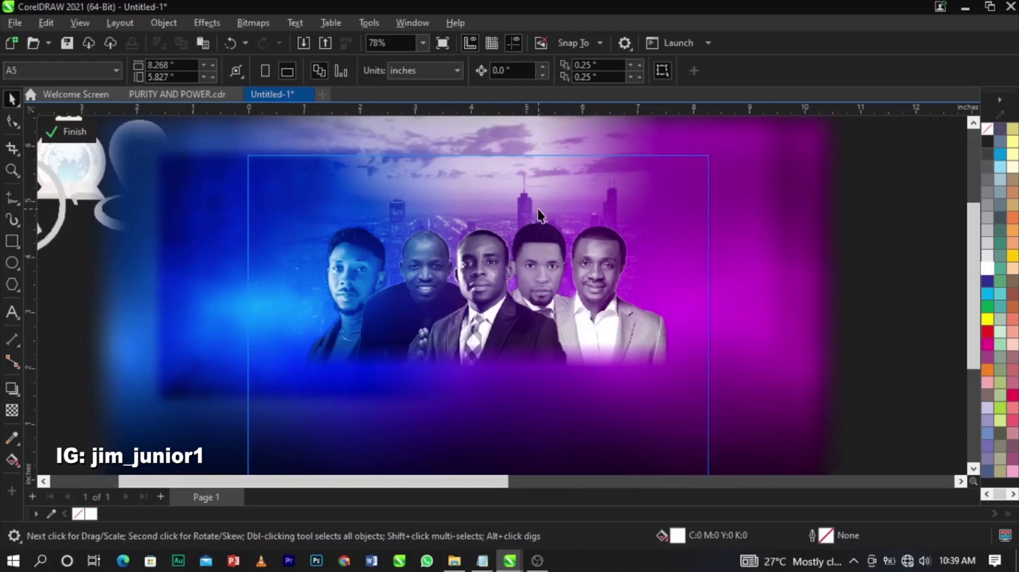
left_click(912, 217, "ctrl")
left_click(804, 244)
key("F4")
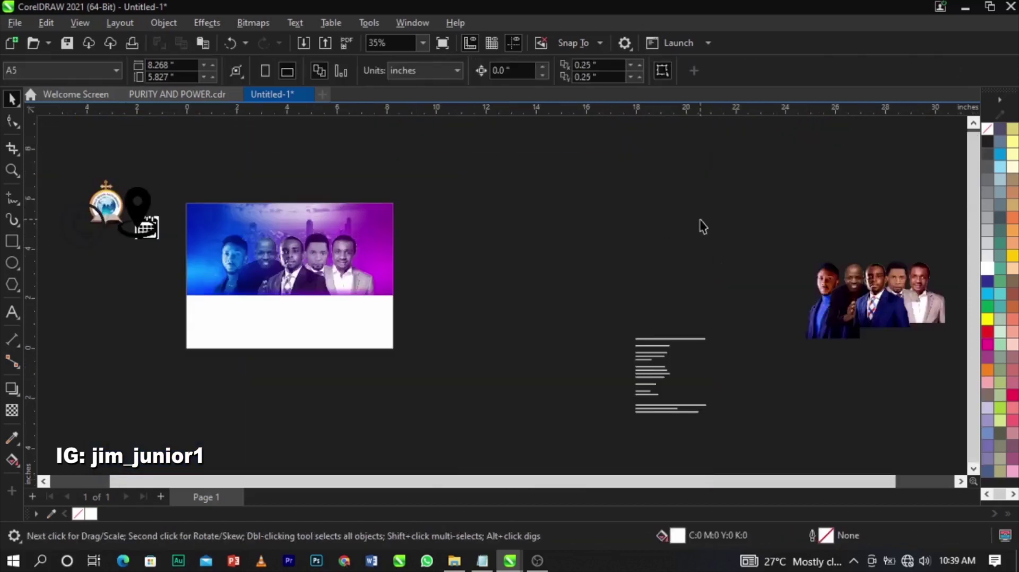
- Move the phone icon on the pasteboard down, clear of the church logo
key("z")
left_click_drag(103, 200, 423, 376)
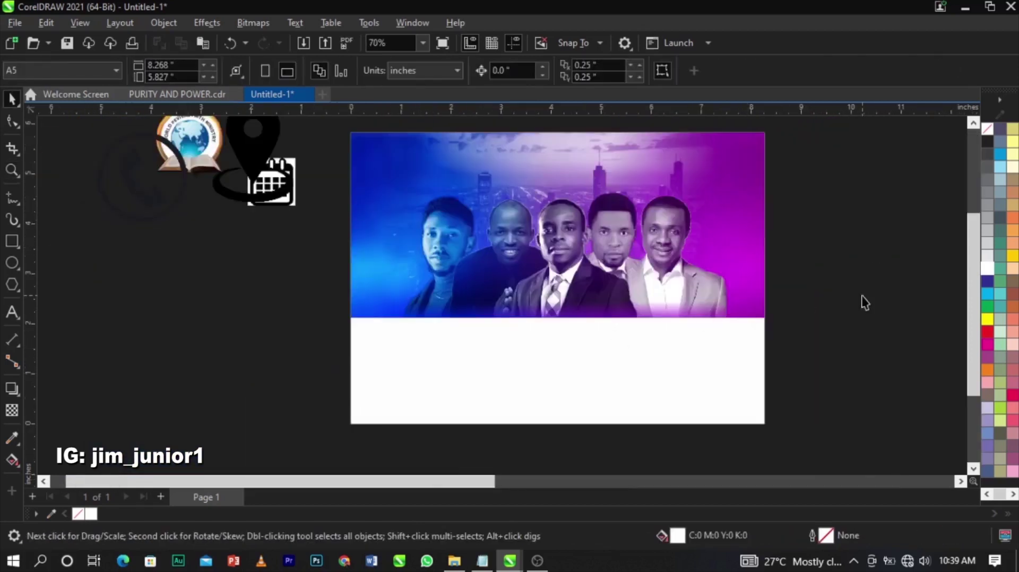
scroll(684, 205, "up", 1)
scroll(521, 214, "down", 2)
scroll(639, 189, "up", 2)
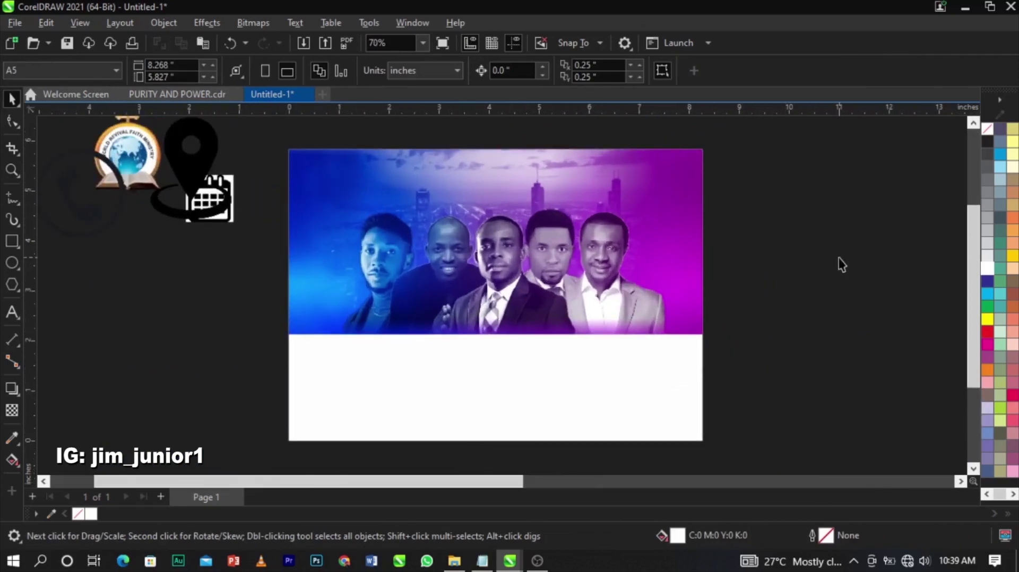
left_click(409, 380)
left_click_drag(98, 212, 125, 326)
- Place the church logo in the flyer's upper-left corner and scale it down to about 0.785 inch wide
left_click(128, 186)
left_click_drag(130, 194, 398, 237)
scroll(400, 236, "up", 3)
left_click_drag(476, 295, 353, 173)
left_click_drag(333, 153, 282, 199)
scroll(282, 200, "down", 2)
left_click(802, 210)
scroll(802, 210, "down", 1)
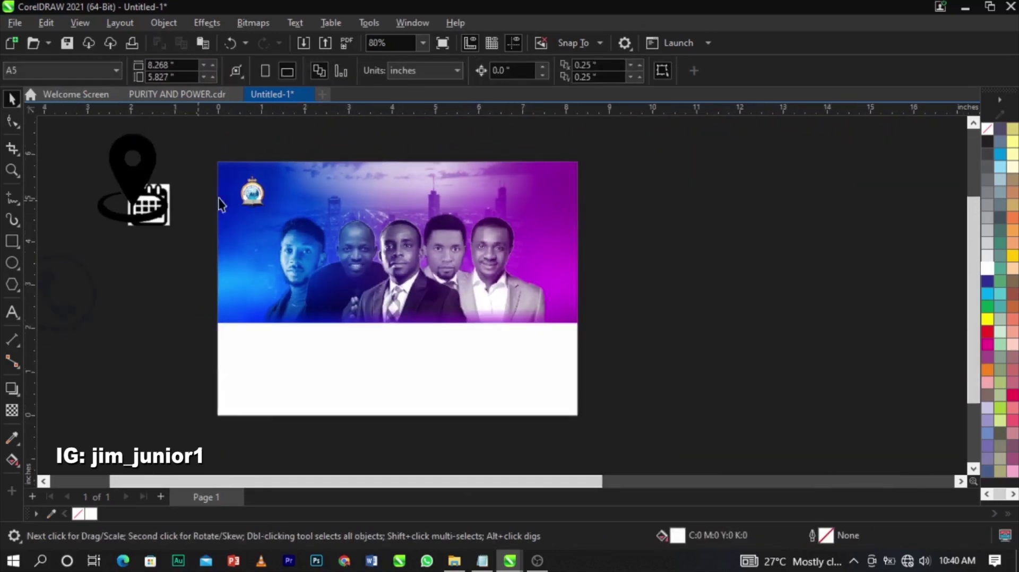
- Move the event text block next to the flyer and delete the spare color portraits from the pasteboard
scroll(776, 304, "down", 2)
left_click(752, 340)
left_click_drag(756, 332, 568, 254)
scroll(679, 266, "down", 1)
left_click_drag(832, 355, 997, 186)
key("Delete")
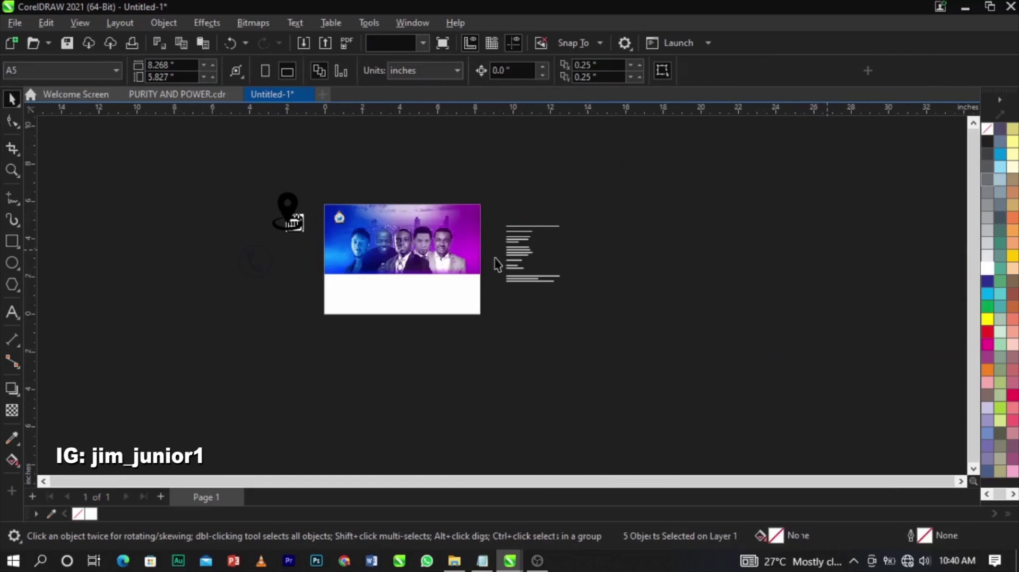
- Cut the line "WORLD REVIVAL FAITH MINISTRY, PRESENTS" from the event text and paste it as separate text near the logo
scroll(385, 221, "up", 3)
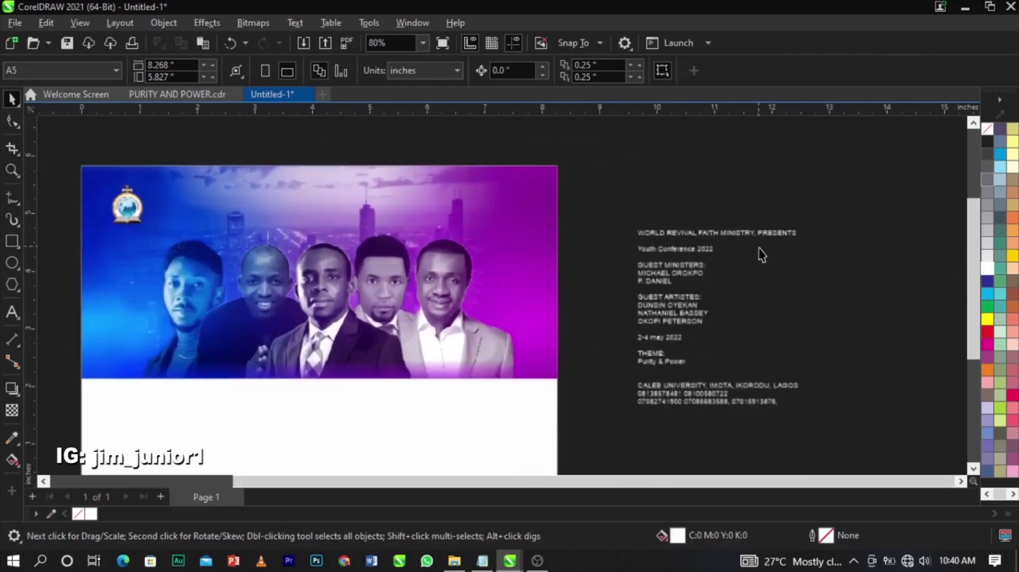
left_click(775, 240)
left_click_drag(795, 236, 568, 220)
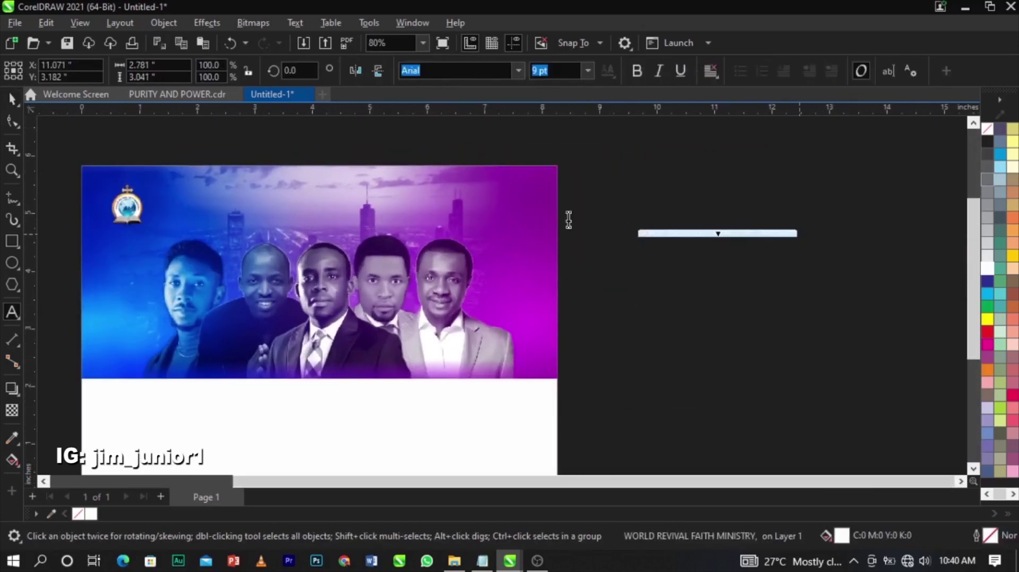
key("ctrl+x")
key("Delete")
key("Delete")
scroll(786, 254, "down", 1)
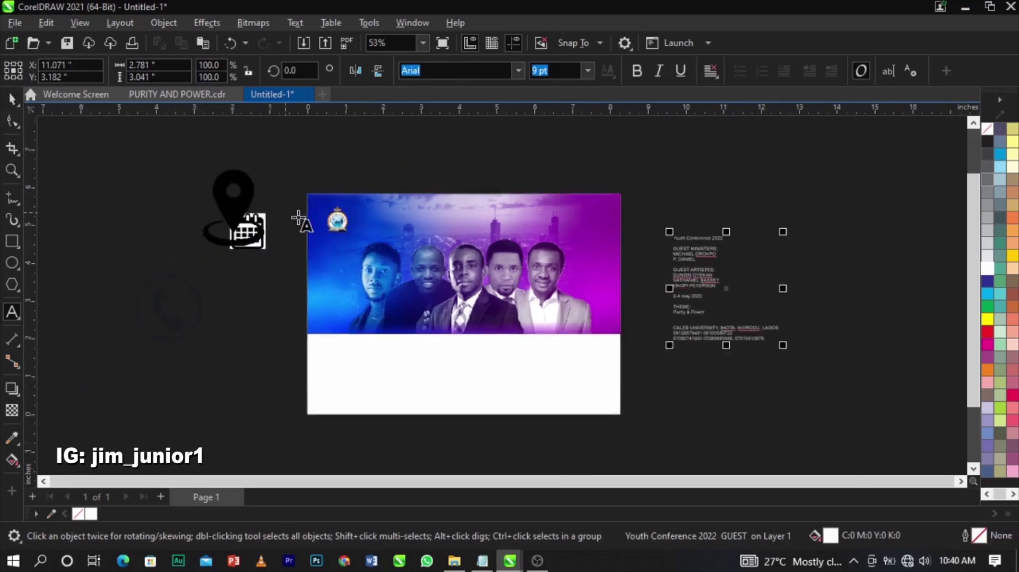
scroll(375, 234, "up", 4)
left_click(375, 197)
key("ctrl+v")
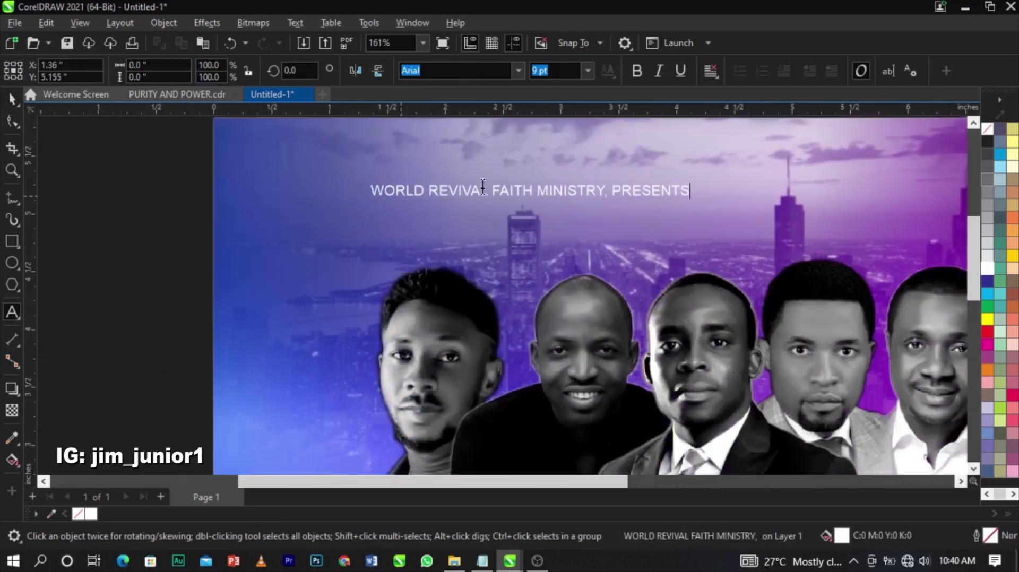
- Break the ministry heading into two lines before "MINISTRY", make it bold, and position it beside the logo
key("ctrl+space")
double_click(542, 192)
key("Return")
key("ctrl+space")
left_click(637, 71)
left_click_drag(454, 196, 432, 195)
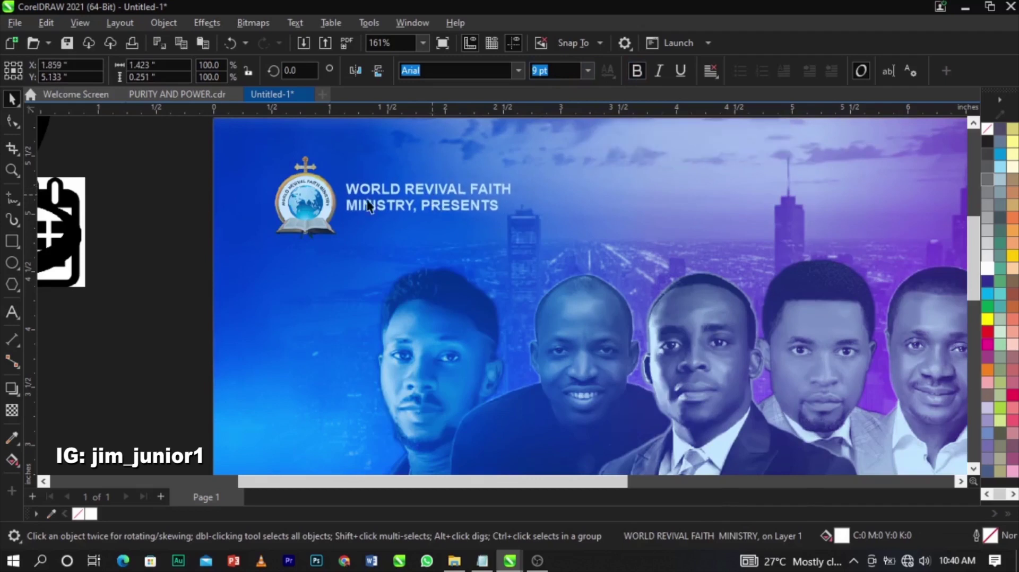
- Enlarge the logo to about 0.883 inch wide and shift it slightly down together with the ministry heading
left_click(323, 203)
scroll(323, 203, "up", 6)
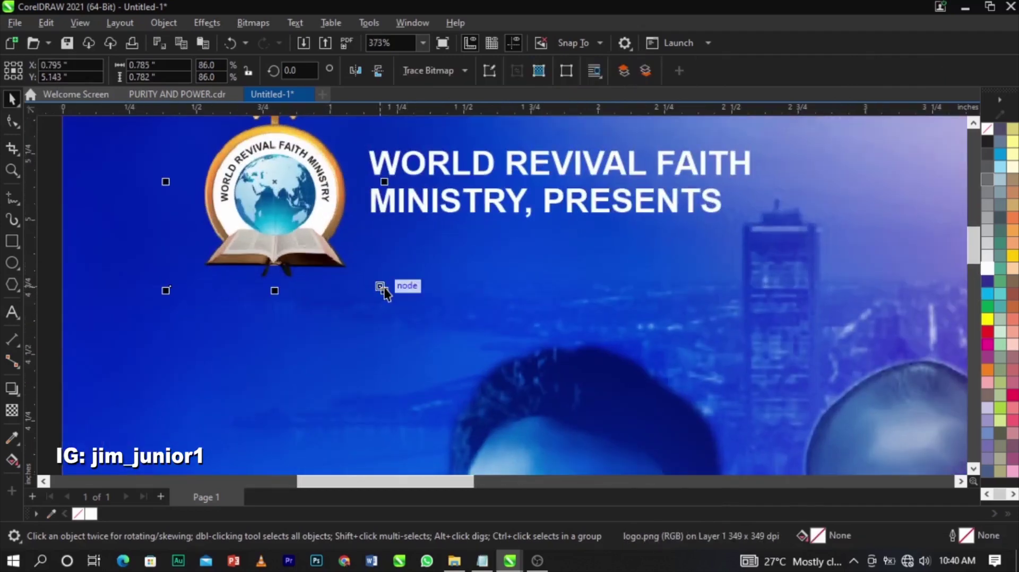
left_click_drag(384, 287, 399, 303)
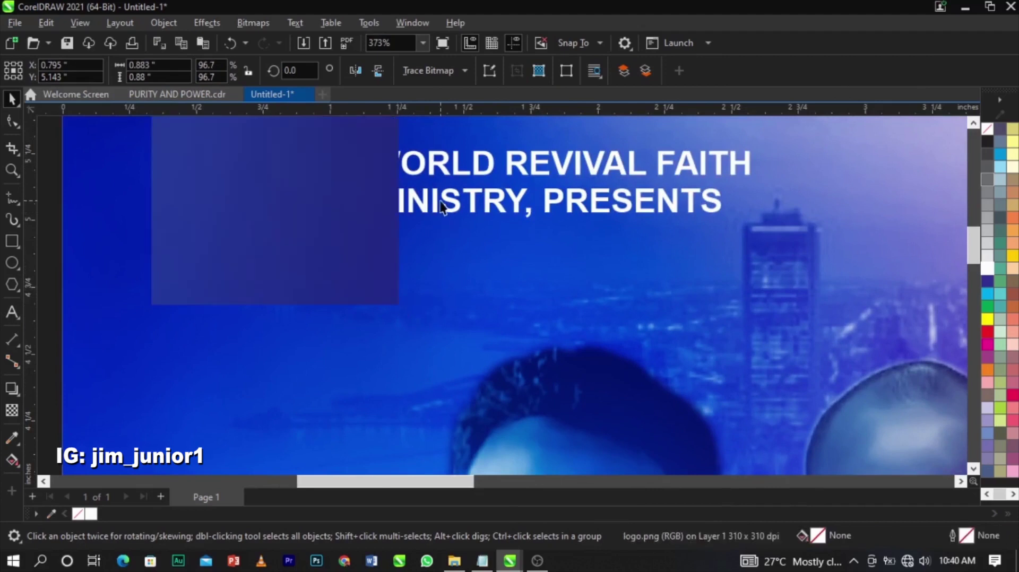
left_click(440, 207, "shift")
left_click_drag(440, 206, 440, 216)
scroll(441, 216, "down", 6)
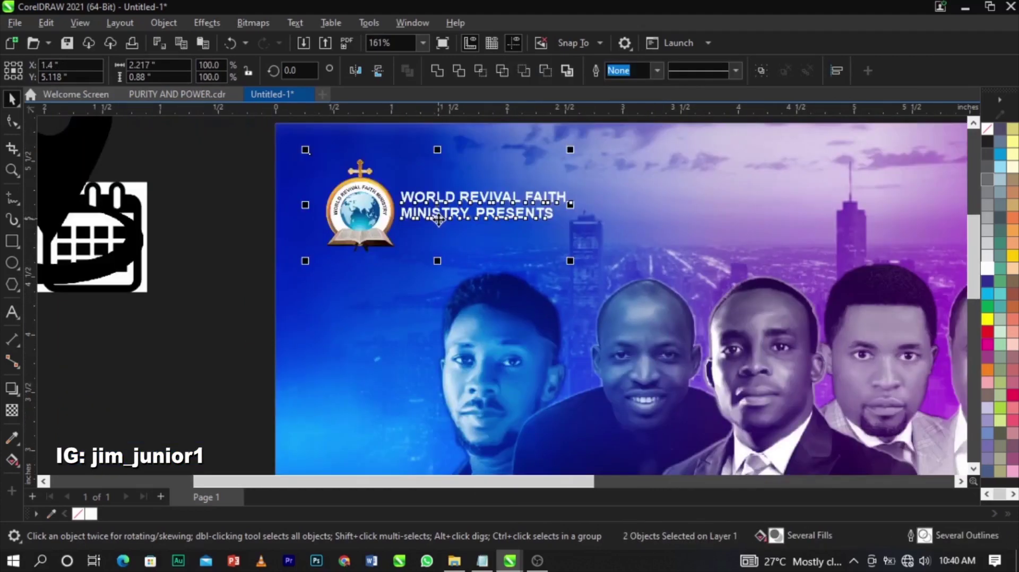
- Copy the white lower panel as a strip about 0.753 inch high along its upper edge, outlined with an 80% black hairline
scroll(438, 218, "down", 5)
scroll(414, 191, "down", 5)
key("z")
left_click_drag(477, 292, 759, 385)
key("space")
left_click(626, 344)
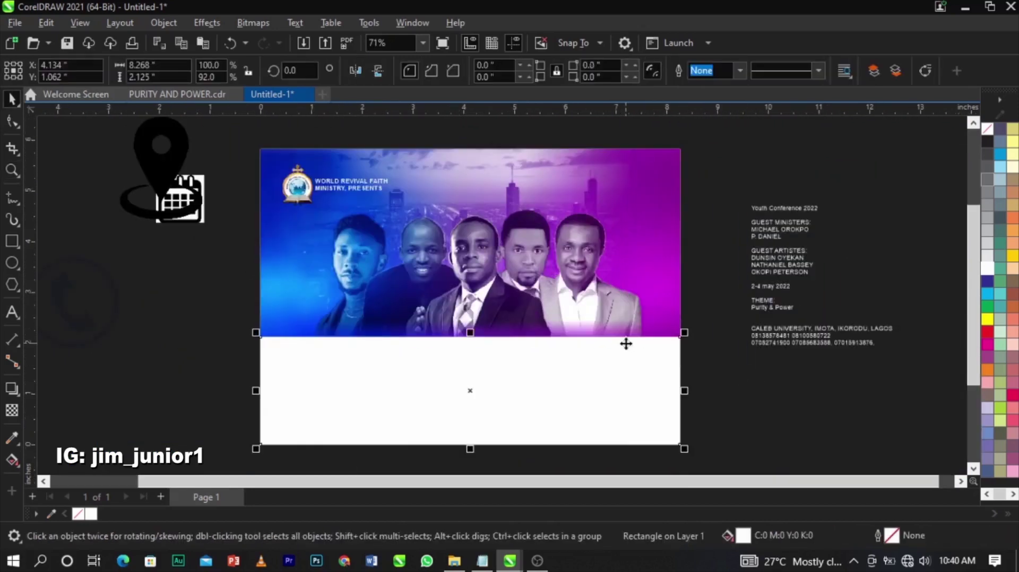
left_click_drag(473, 451, 486, 380)
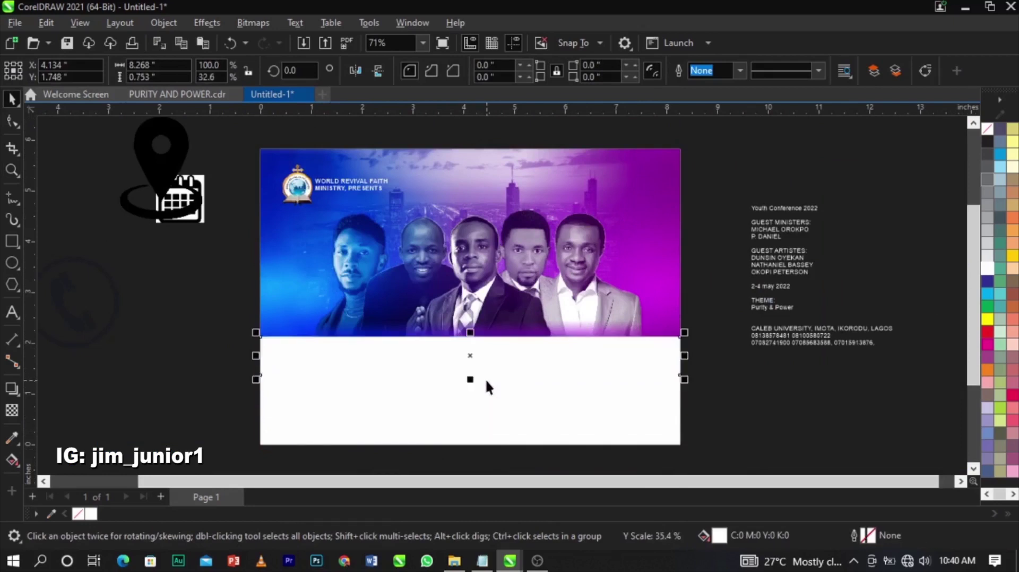
right_click(986, 167)
left_click(986, 176)
left_click(912, 318)
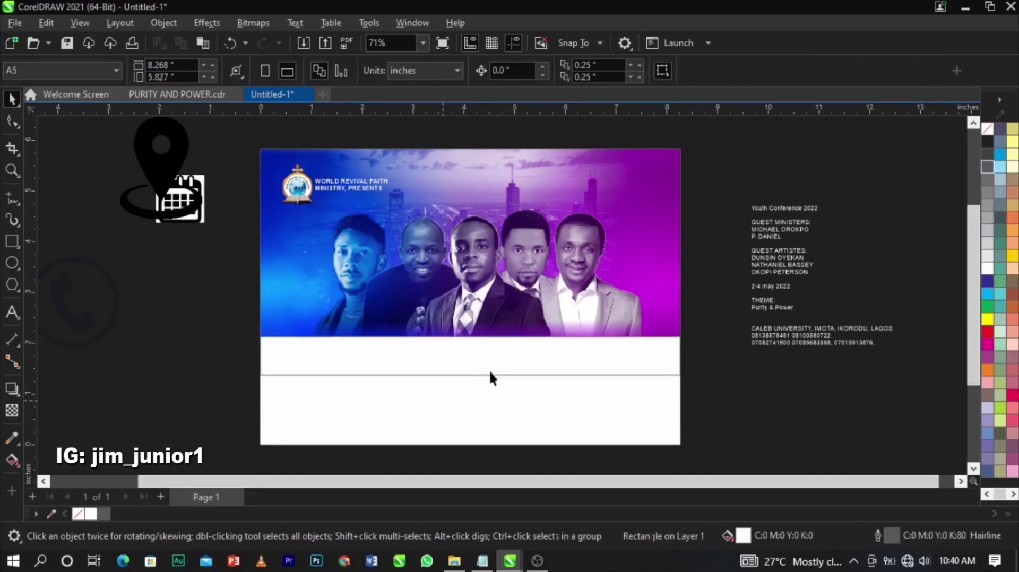
- Stretch the strip and the white panel together slightly upward, making the strip about 0.787 inch high
left_click(496, 358)
left_click(509, 398, "shift")
scroll(486, 348, "up", 3)
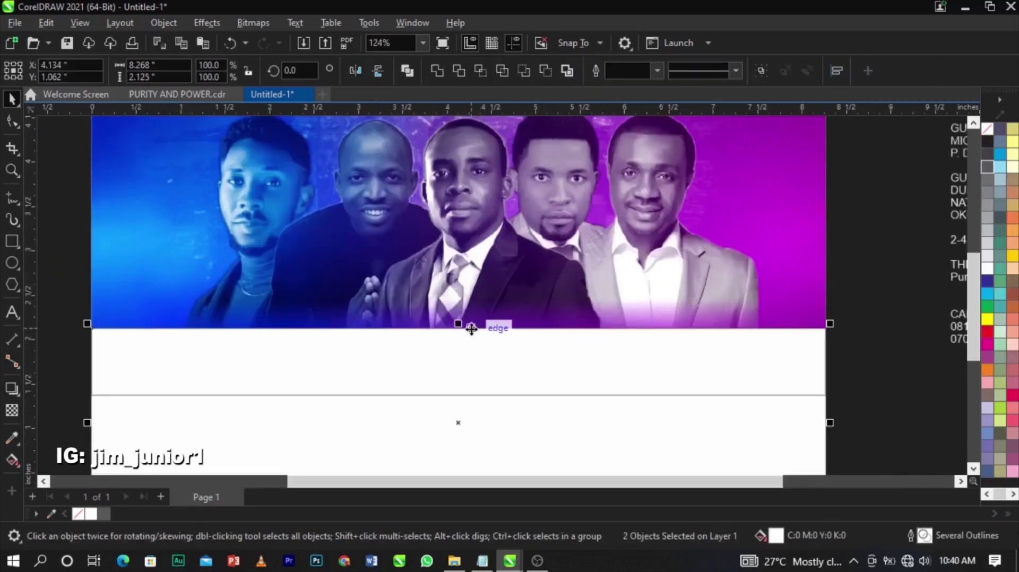
left_click_drag(471, 334, 460, 321)
scroll(459, 323, "down", 2)
key("Escape")
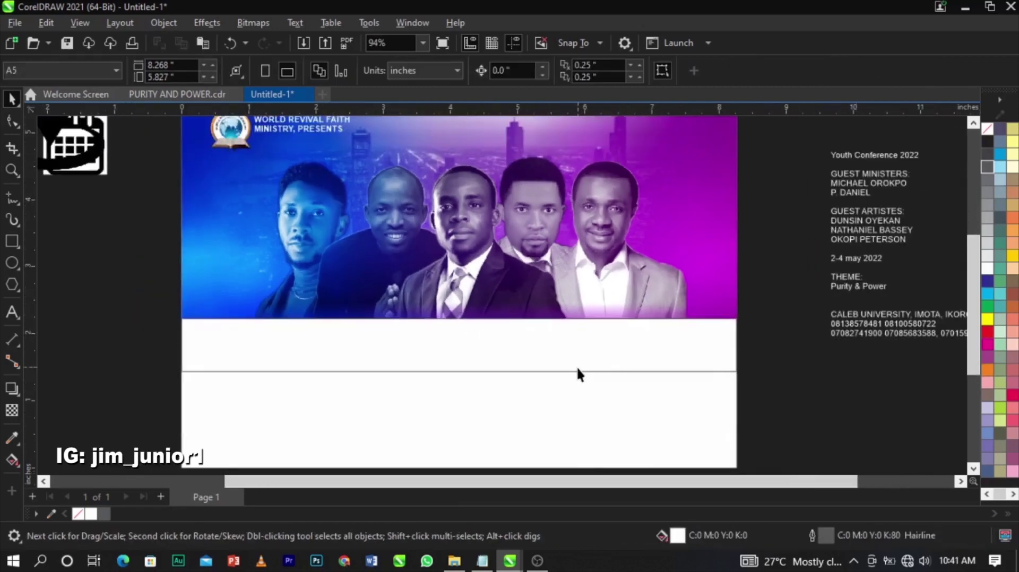
- Narrow the outlined strip from its left side to about 3.134 inches wide, keeping it against the flyer's right edge
left_click(577, 369)
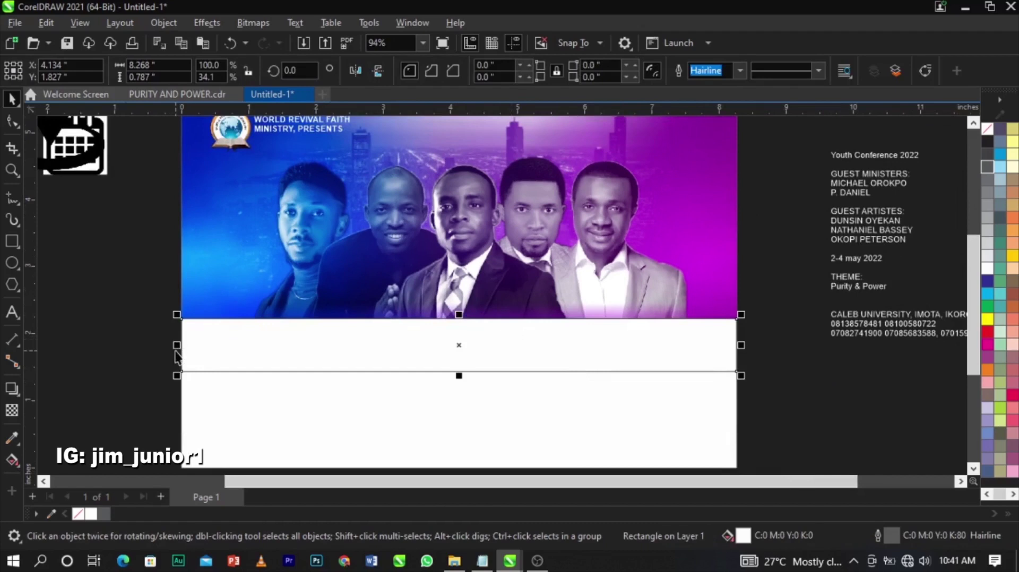
left_click_drag(187, 351, 521, 406)
left_click_drag(513, 321, 512, 321)
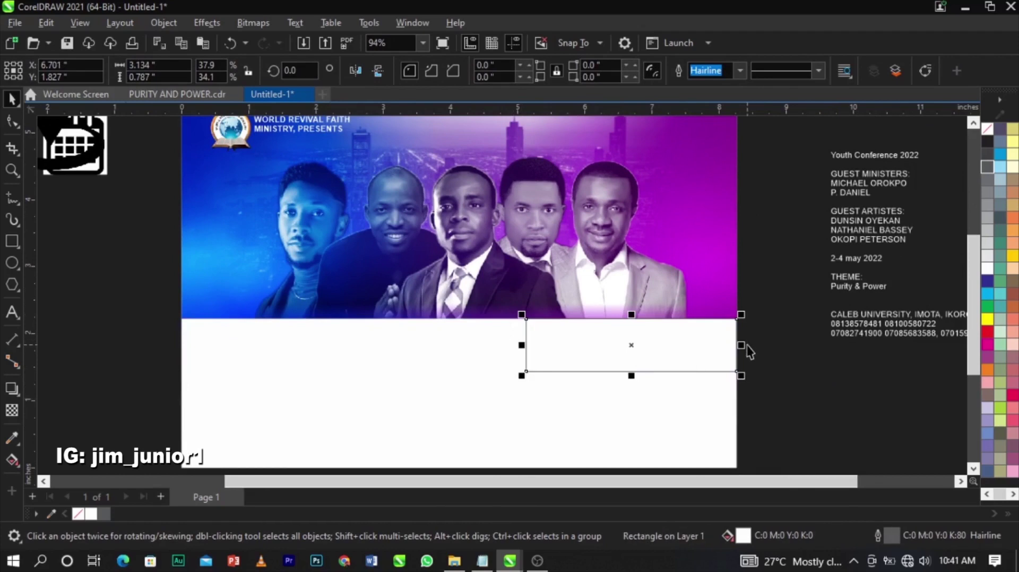
- Try placing a mirrored copy of the strip directly to its left, and undo it
left_click_drag(741, 345, 460, 346)
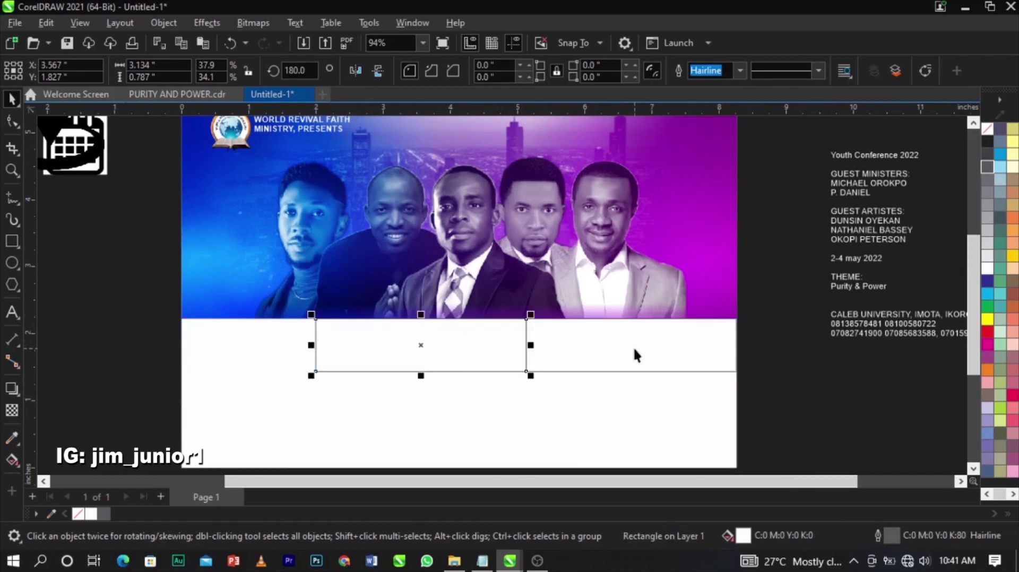
left_click(634, 350, "shift")
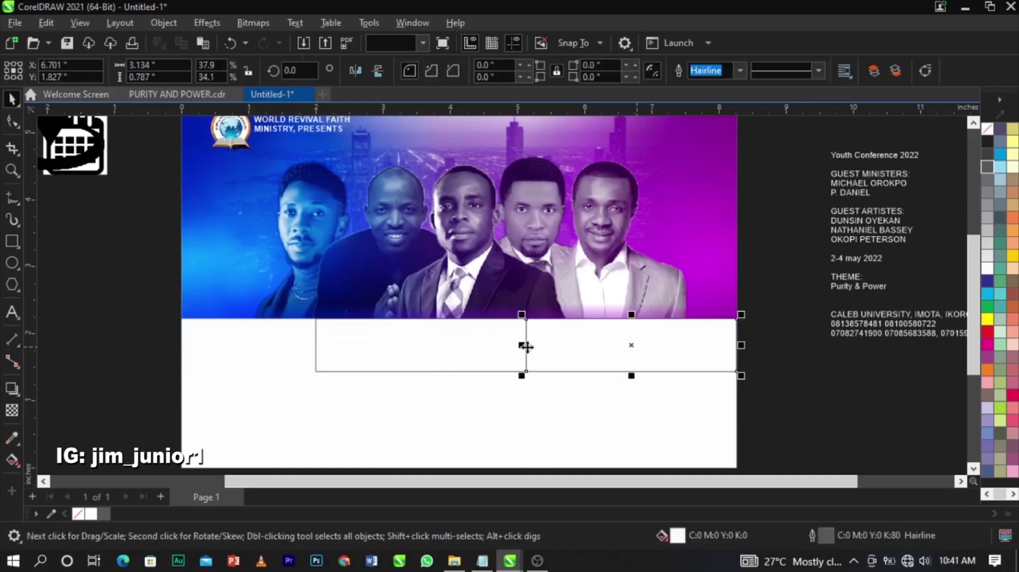
scroll(510, 368, "up", 2)
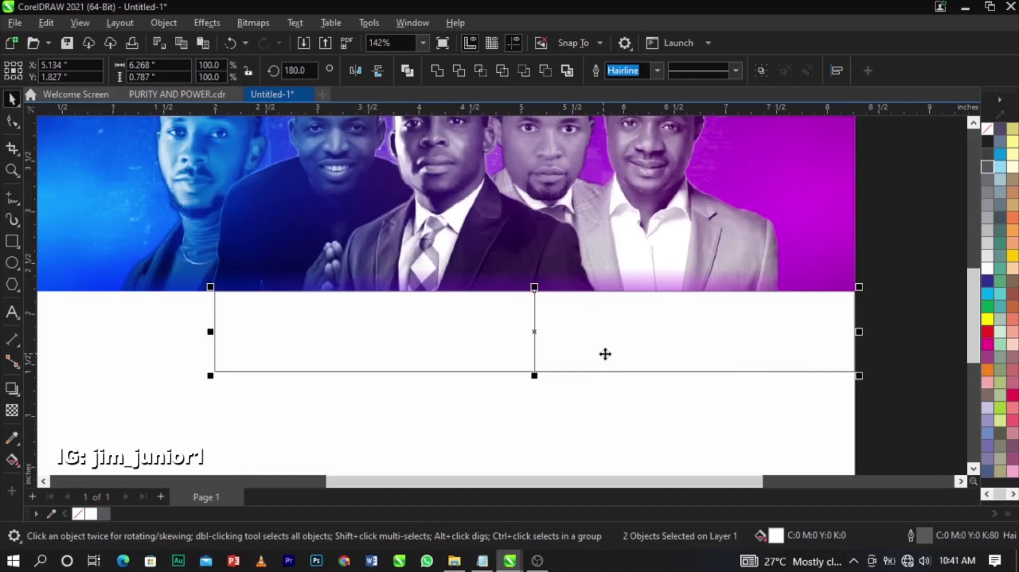
left_click(503, 358)
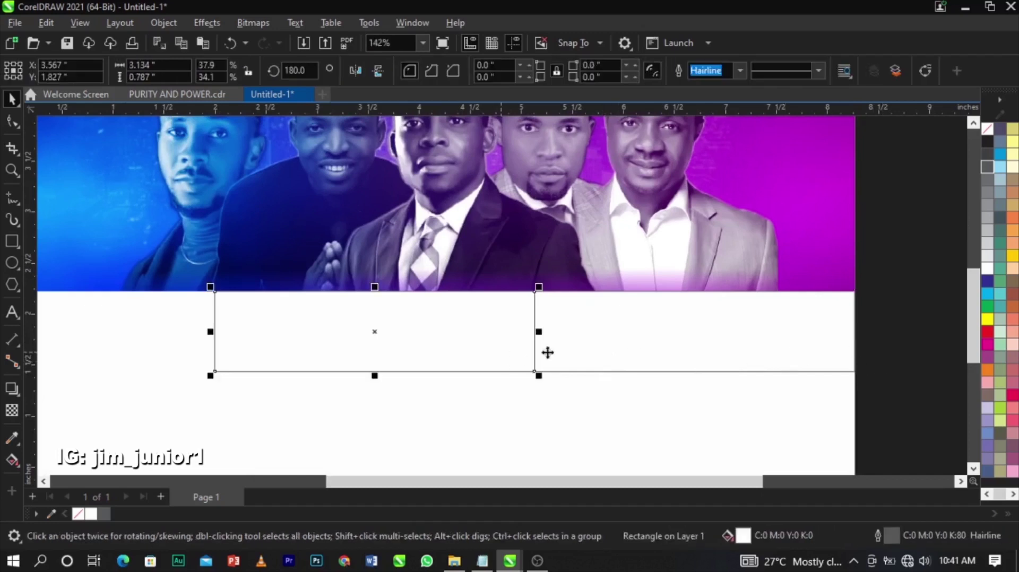
left_click(743, 353)
left_click_drag(812, 350, 493, 362)
key("ctrl+z")
key("ctrl+z")
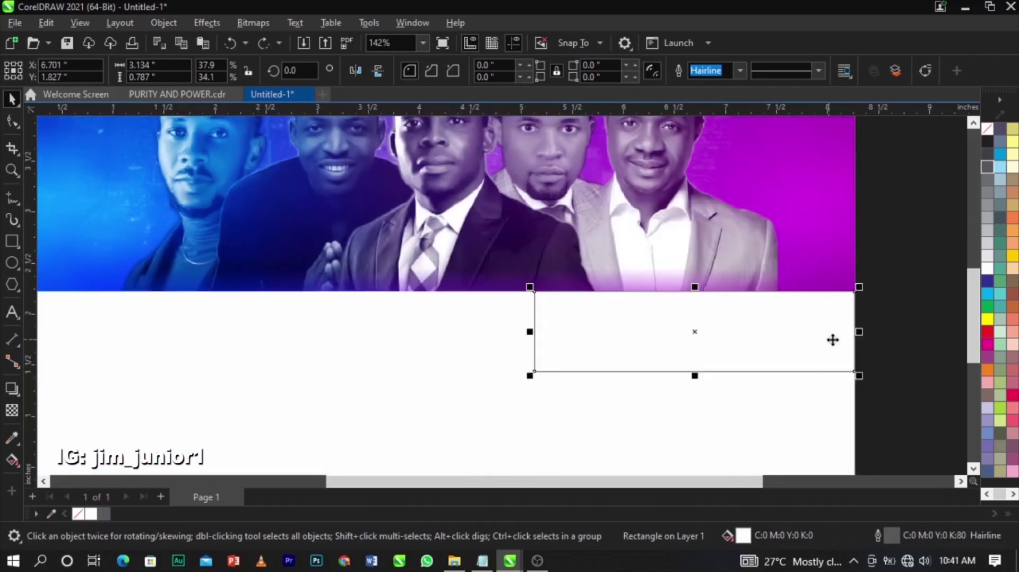
- Mirror a copy of the strip to its left, then fill the right strip green (C60 M0 Y60 K20) without an outline
left_click_drag(858, 333, 505, 346)
key("ctrl+z")
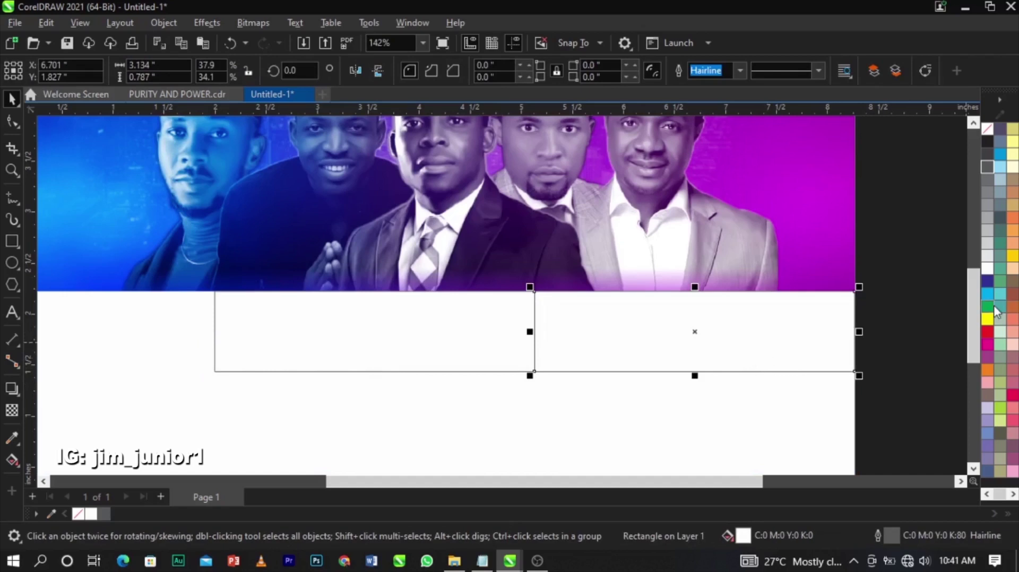
left_click(1001, 283)
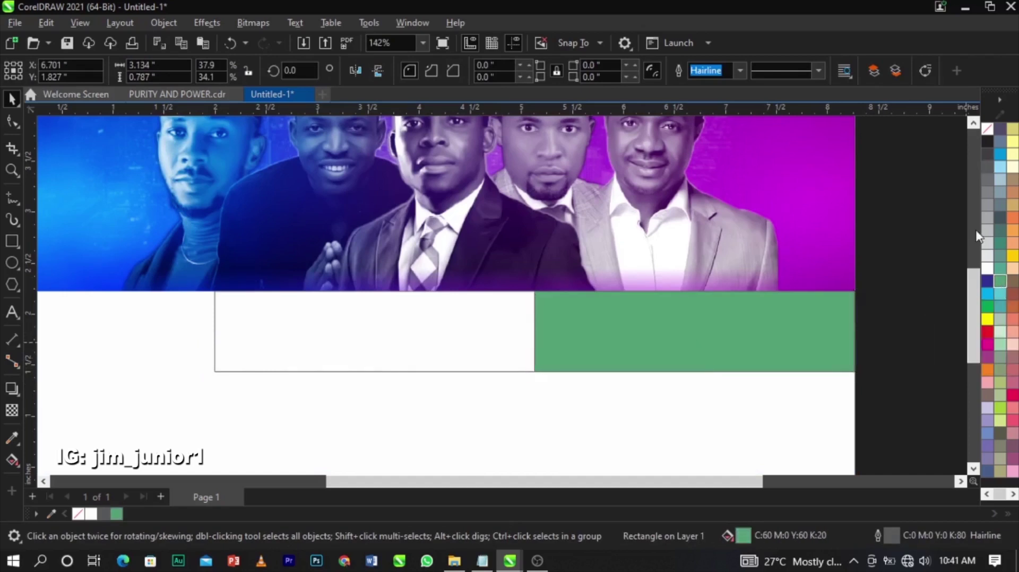
scroll(733, 311, "down", 2)
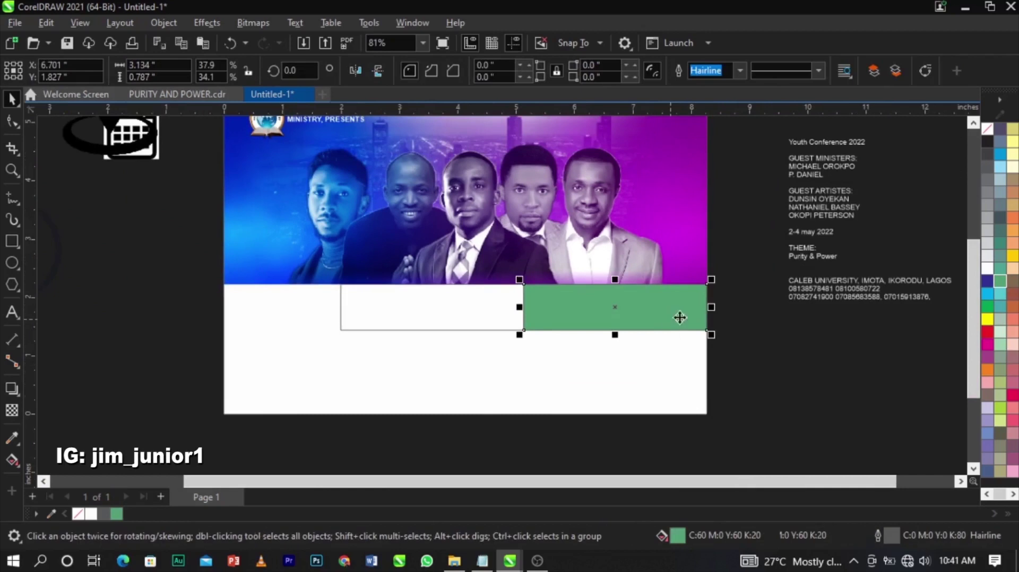
right_click(998, 137)
left_click(950, 136)
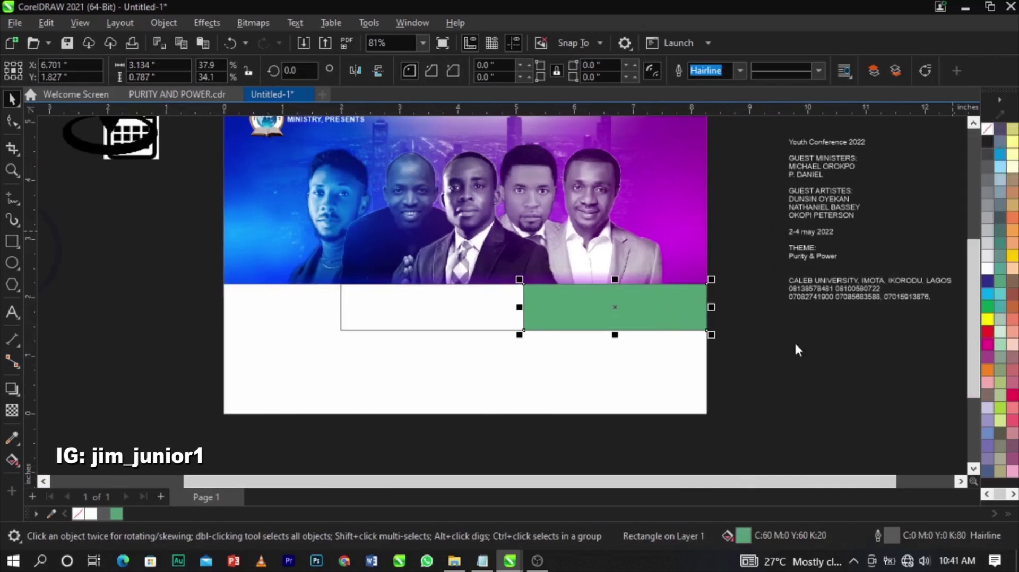
- Fill the left strip with Autumn Orange (C0 M60 Y80 K0)
left_click(485, 305)
scroll(488, 305, "up", 2)
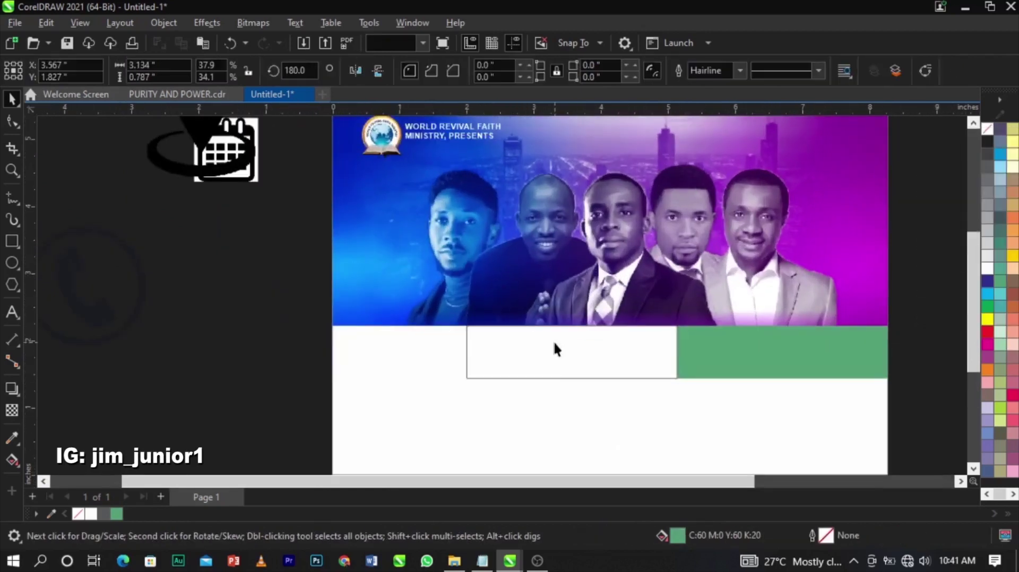
left_click(1013, 220)
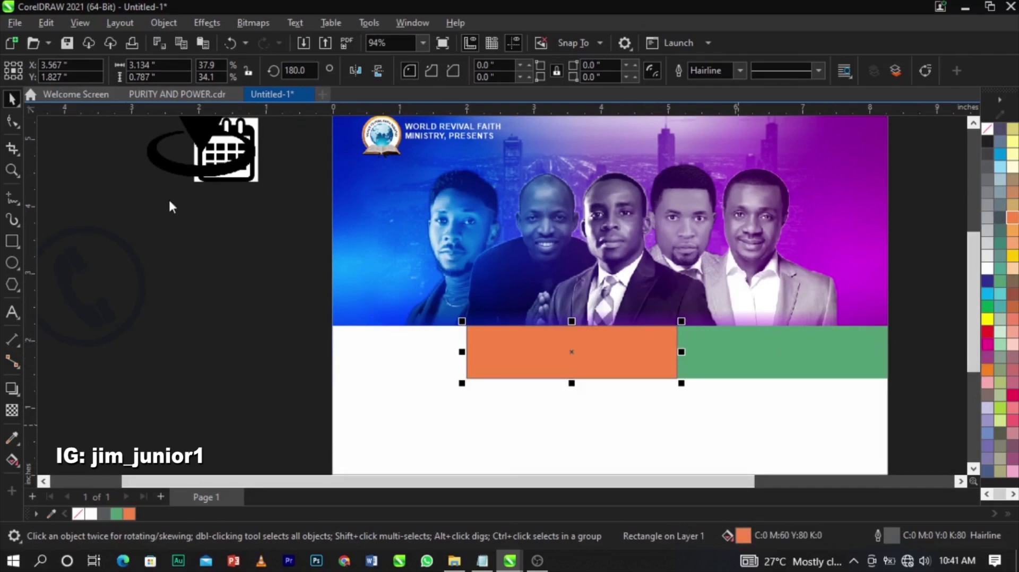
key("shift+F11")
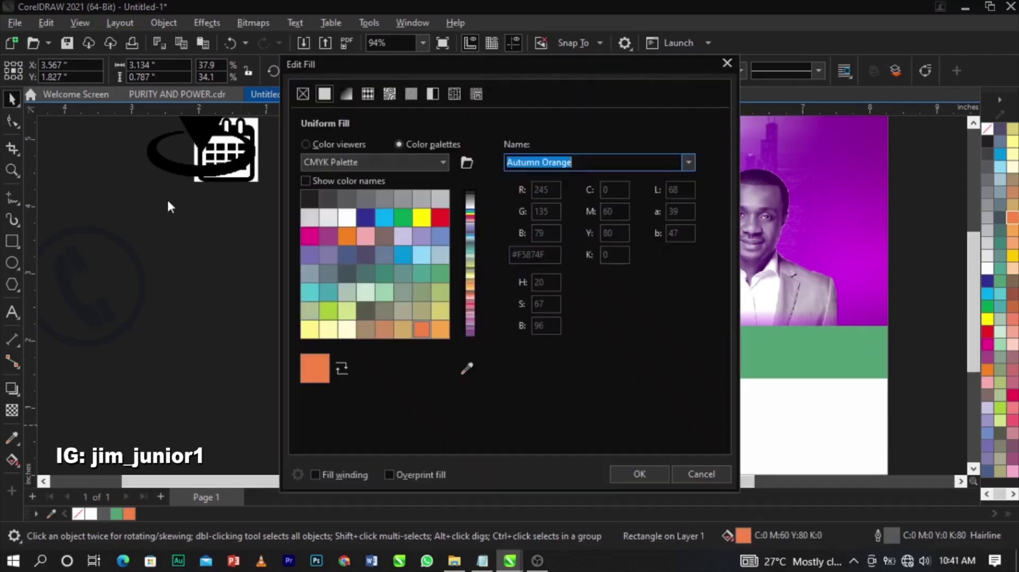
left_click(703, 476)
- Sample the golden color #FEC134 from the logo's ring with the Color Eyedropper
scroll(415, 225, "up", 3)
scroll(414, 219, "up", 1)
scroll(366, 193, "down", 3)
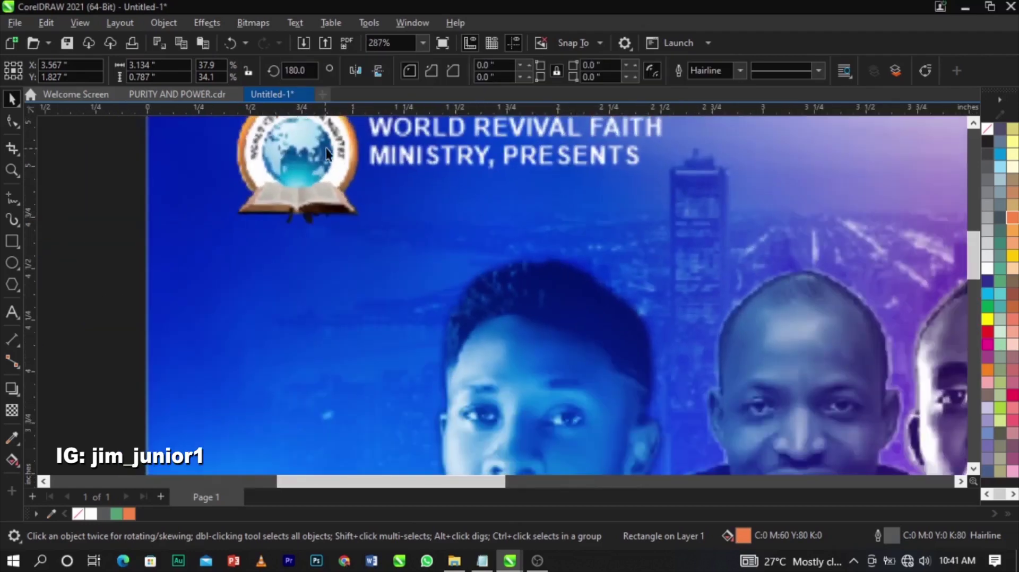
scroll(335, 138, "up", 2)
scroll(334, 135, "up", 2)
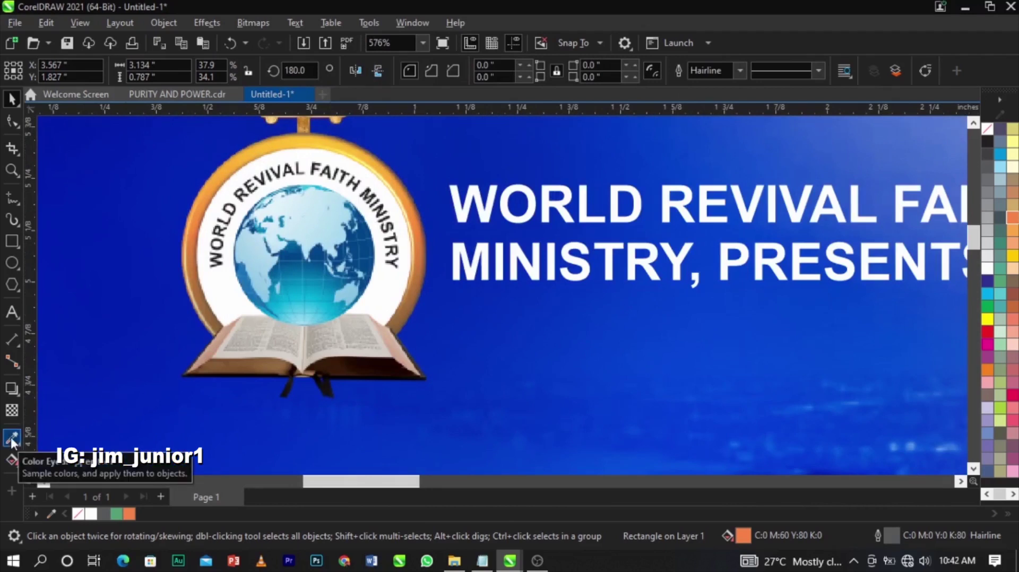
left_click(11, 435)
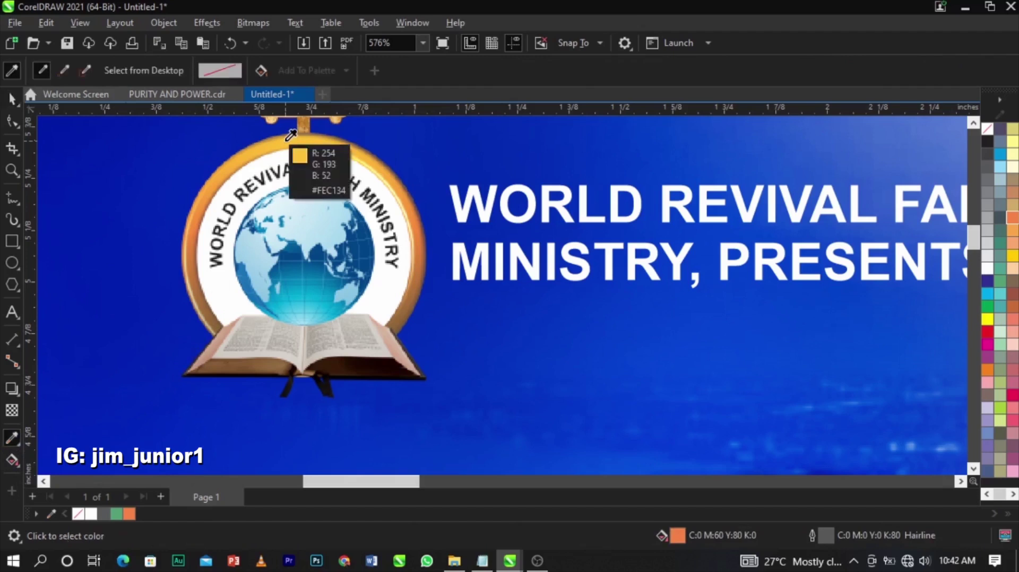
left_click(291, 135)
scroll(287, 159, "down", 3)
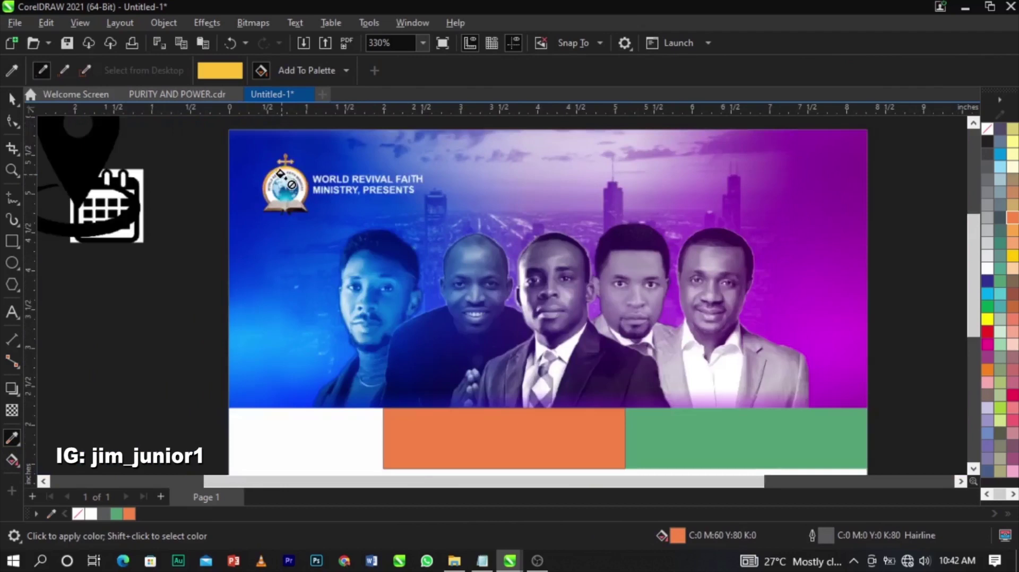
- Fill the strip beside the green one with the sampled golden color #FEC134 and remove its outline
scroll(423, 357, "down", 9)
left_click(422, 323)
key("space")
left_click(201, 236)
key("F2")
left_click_drag(185, 213, 780, 422)
left_click(460, 329)
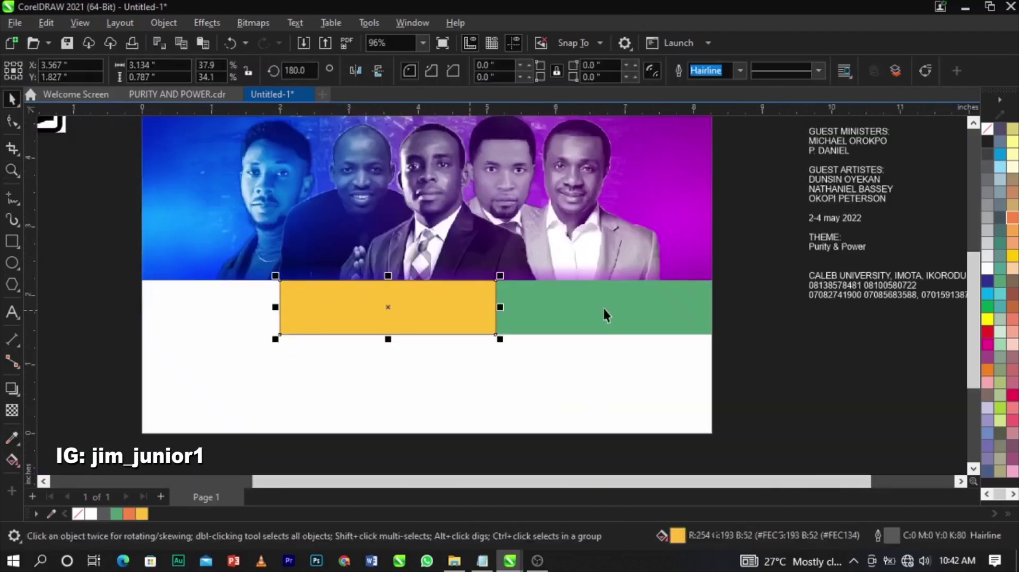
right_click(985, 138)
left_click(983, 139)
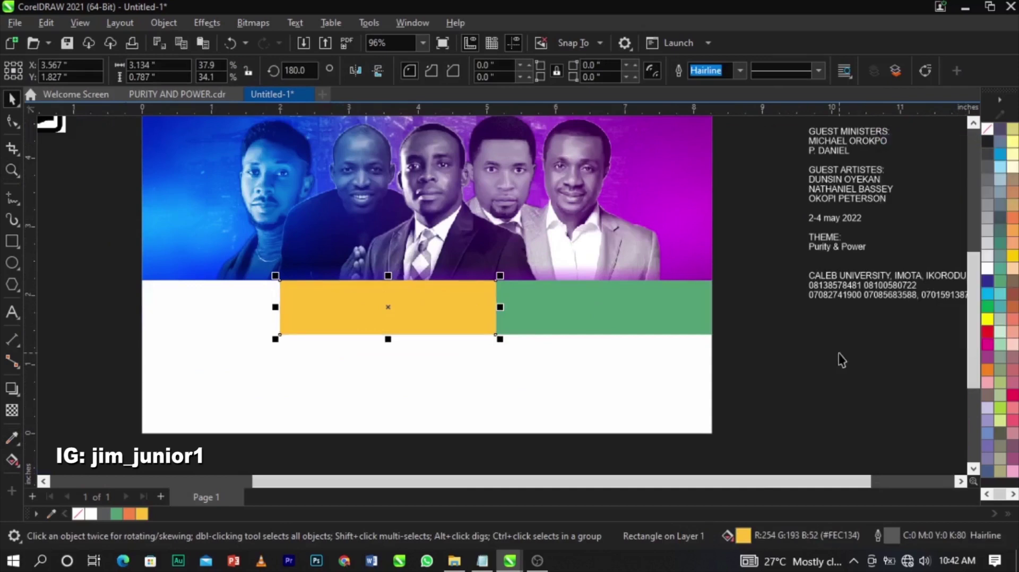
- Change the green strip's uniform fill to the duller green #5B9975 using the HSB color viewer
left_click(536, 316)
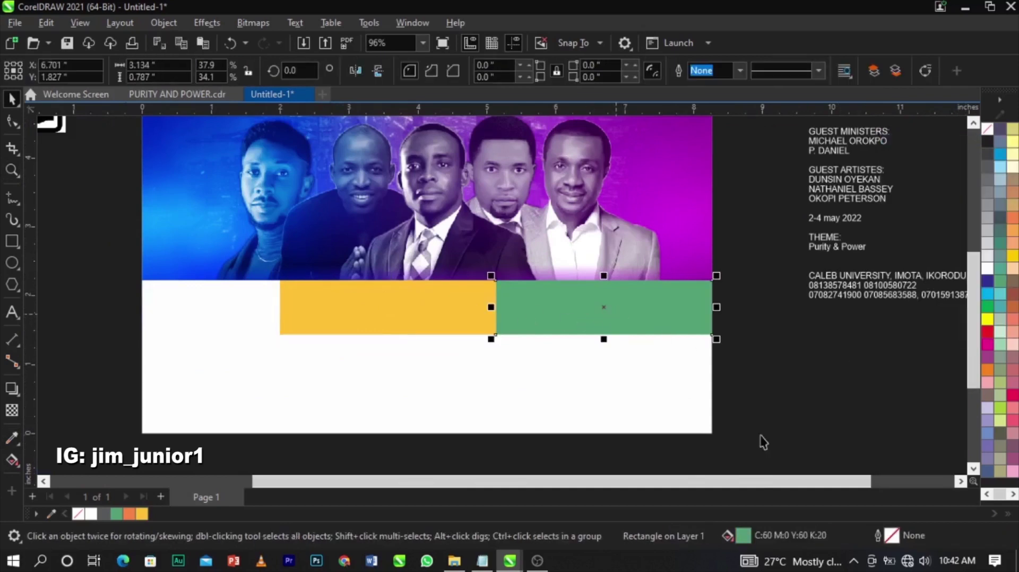
double_click(743, 535)
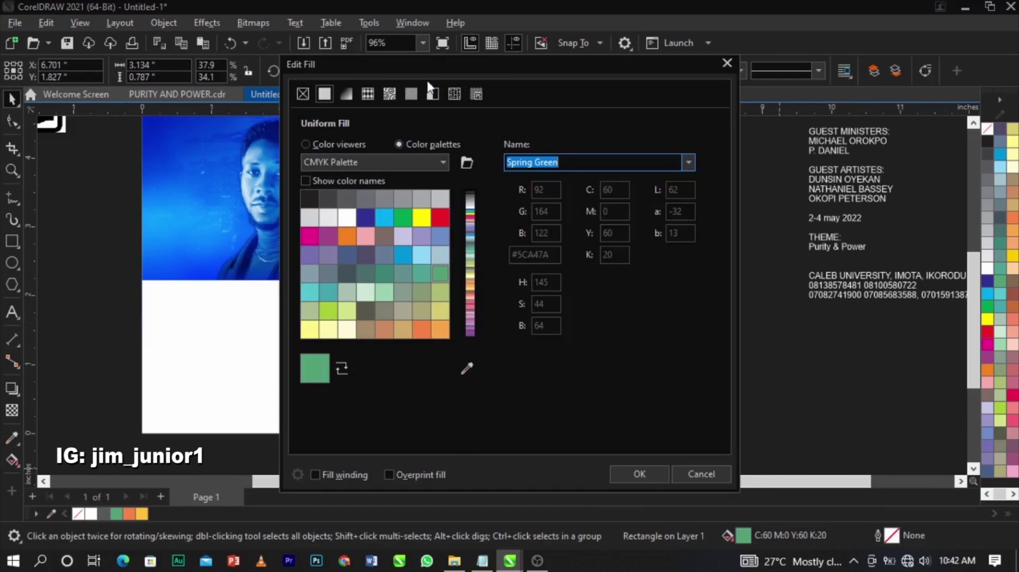
left_click_drag(355, 58, 654, 51)
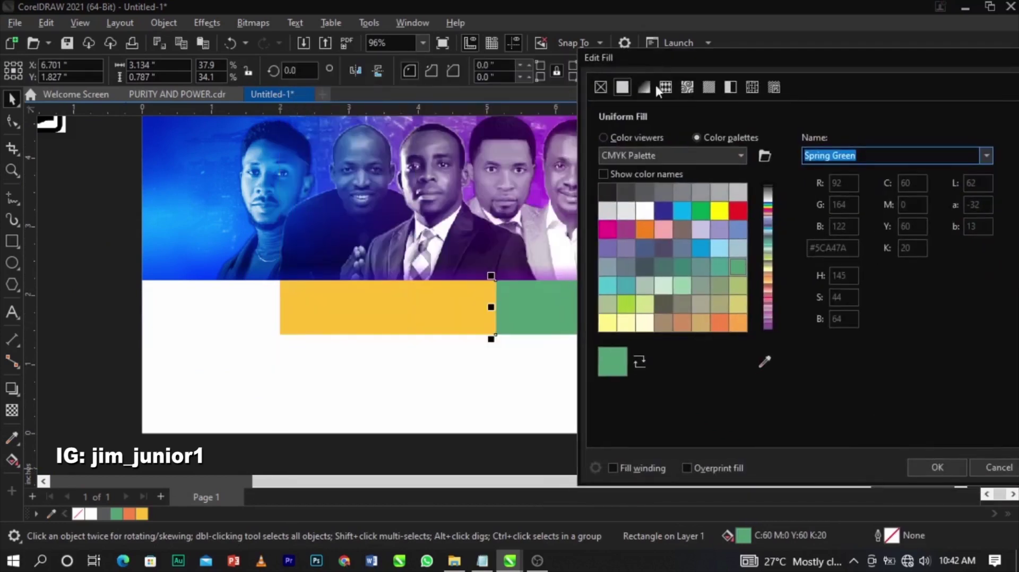
left_click(646, 135)
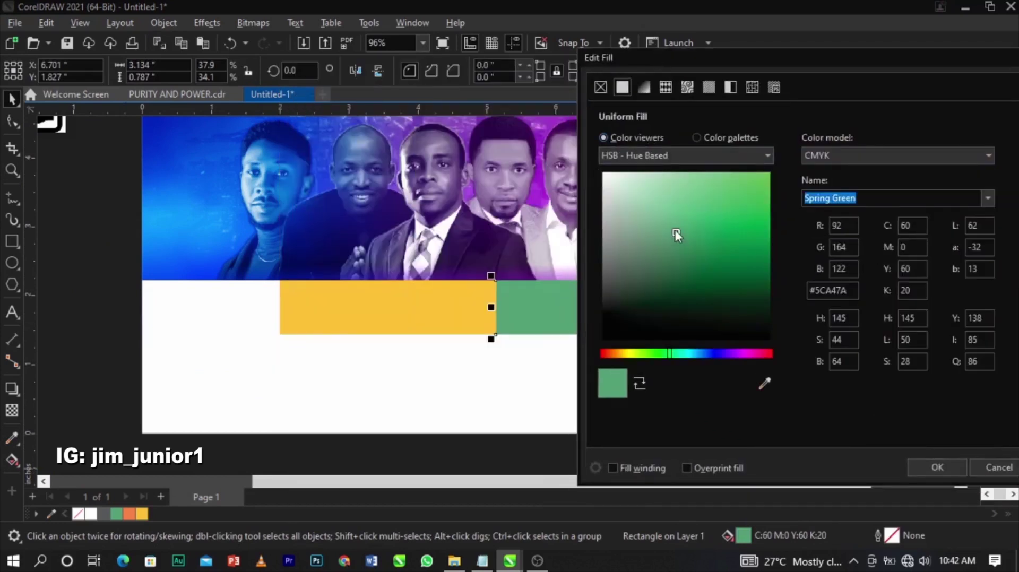
left_click(677, 243)
left_click_drag(676, 242, 667, 235)
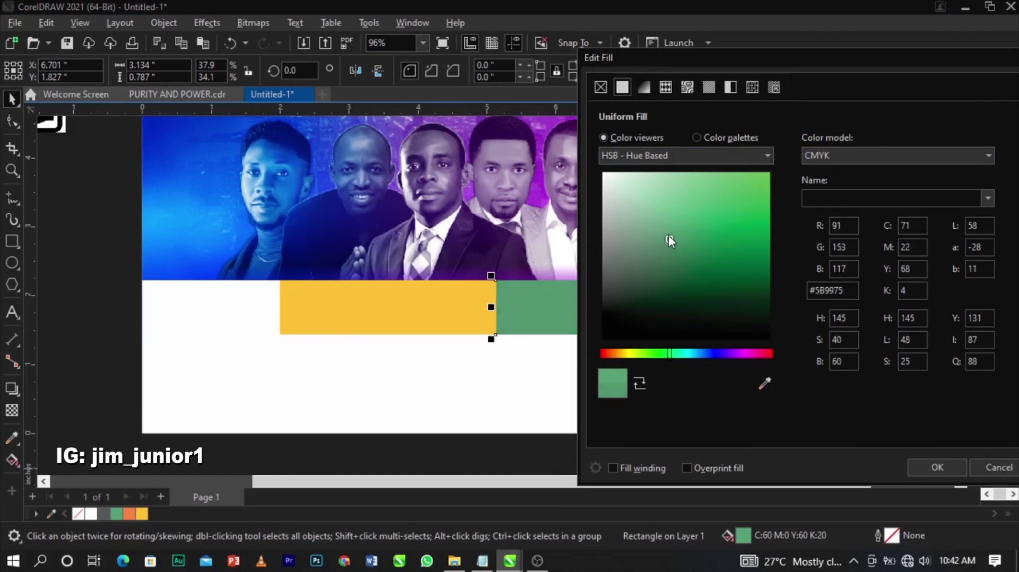
left_click(934, 468)
- Darken the golden strip's uniform fill to #DBA329 by adjusting its hue and shade in the color viewer
left_click(490, 342)
left_click(478, 321)
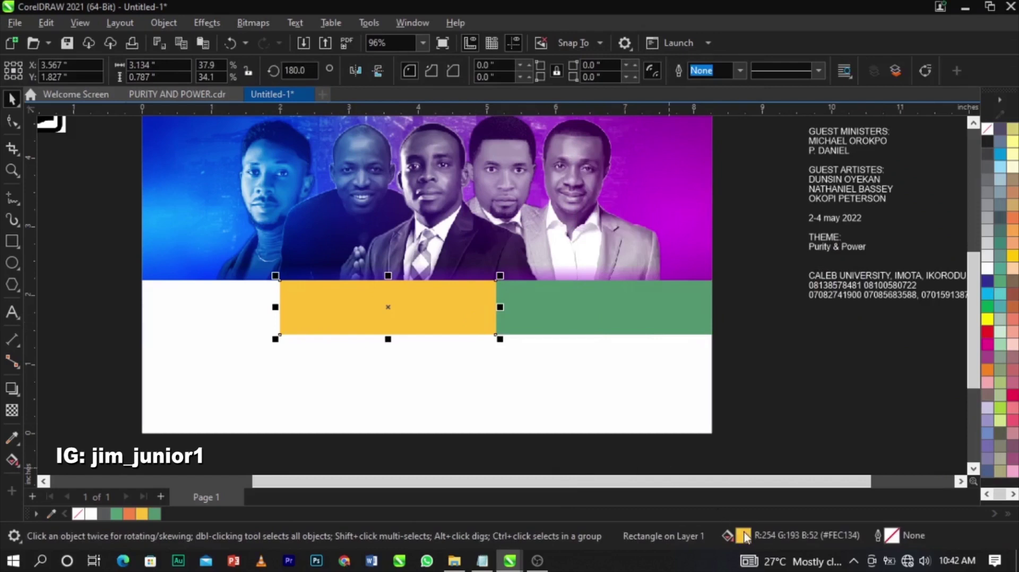
key("shift+F11")
left_click_drag(497, 62, 771, 47)
left_click_drag(594, 342, 592, 345)
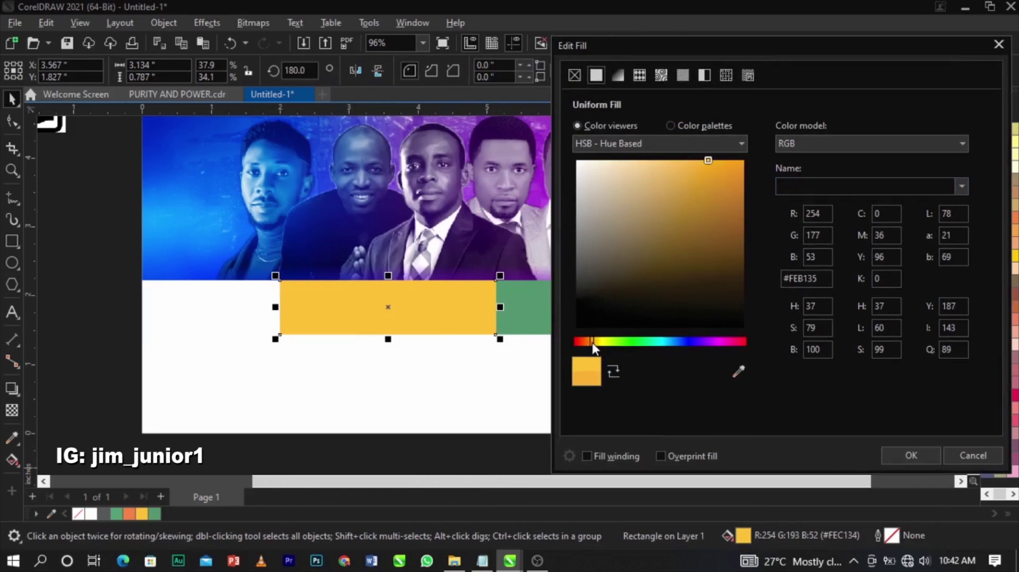
mouse_move(708, 161)
left_mouse_down()
mouse_move(704, 178)
mouse_move(732, 180)
mouse_move(720, 180)
left_mouse_up()
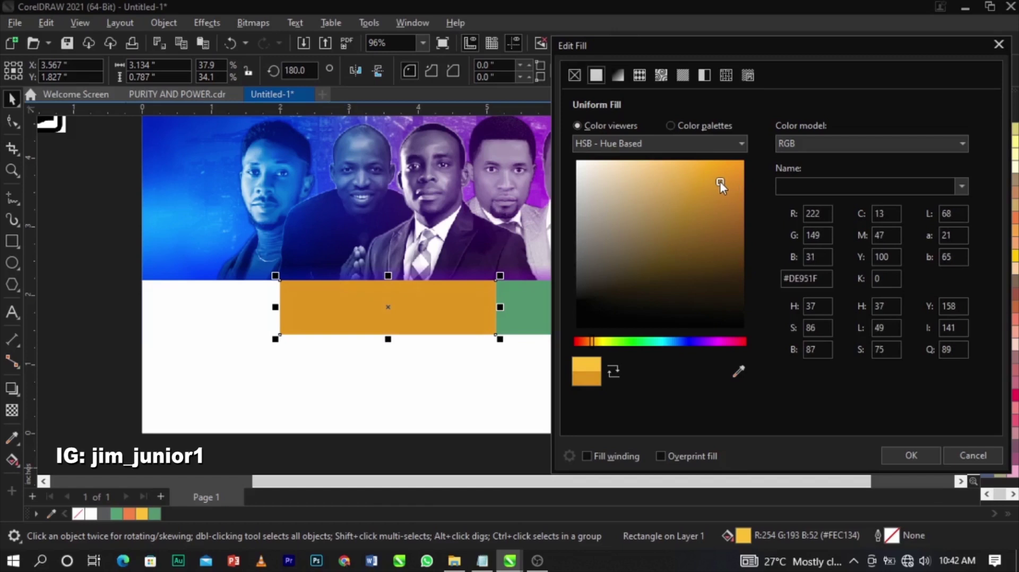
left_click_drag(720, 180, 711, 185)
left_click_drag(711, 187, 710, 184)
left_click_drag(592, 347, 595, 350)
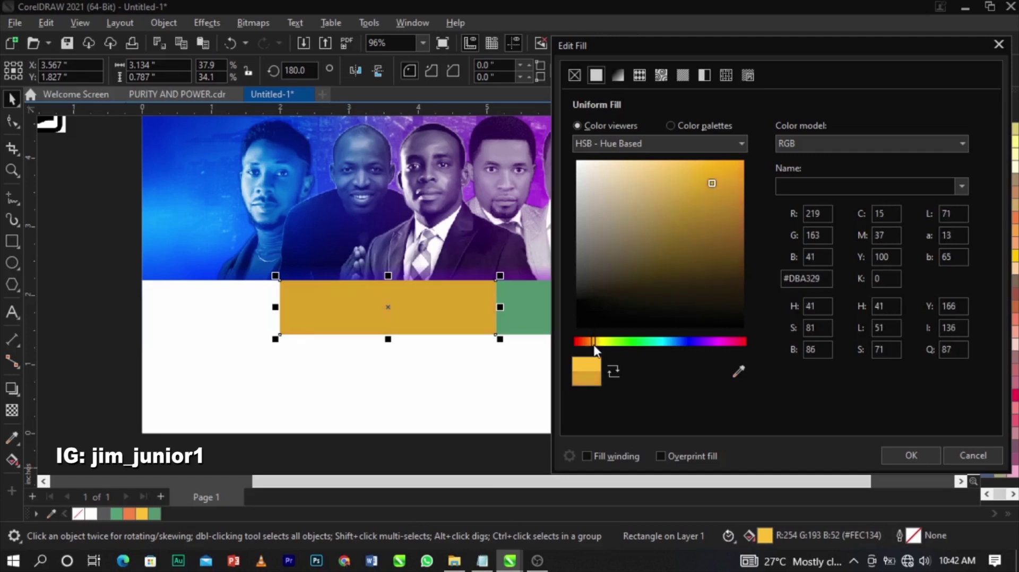
left_click(908, 455)
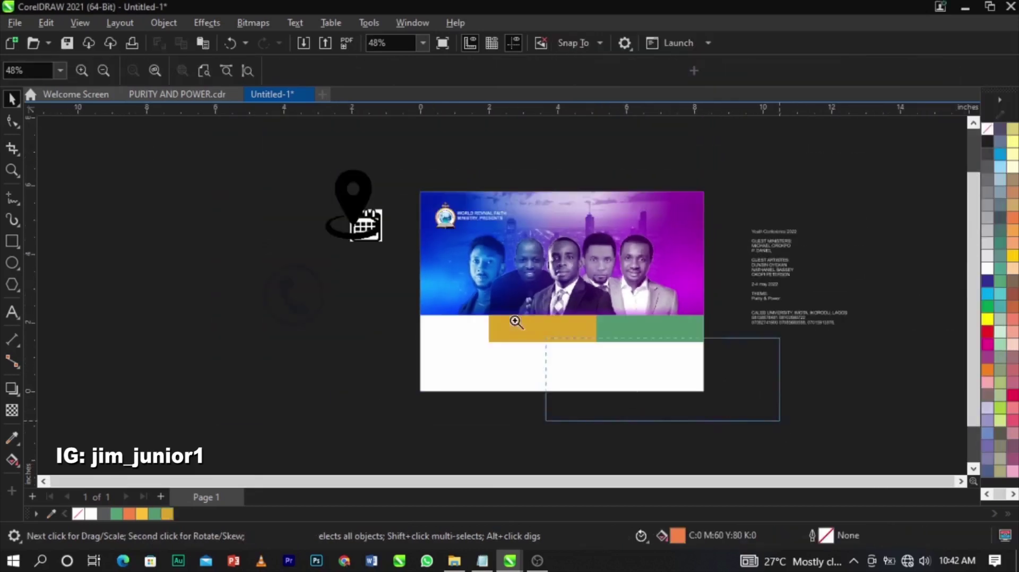
- Draw a rectangle about 1.69 by 1.89 inches overlapping the golden strip's left end and the photo's lower edge
scroll(701, 356, "up", 1)
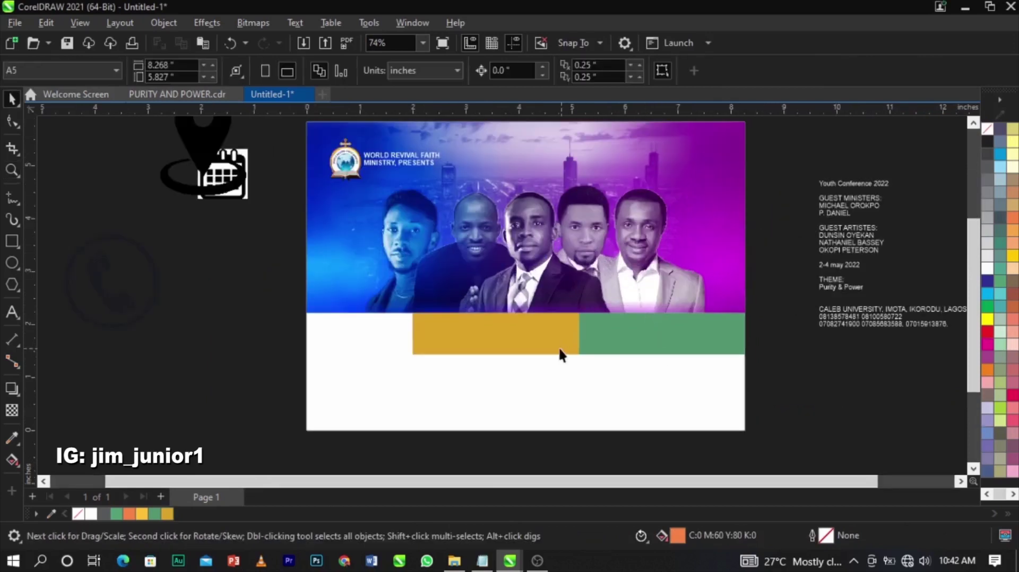
scroll(381, 352, "up", 1)
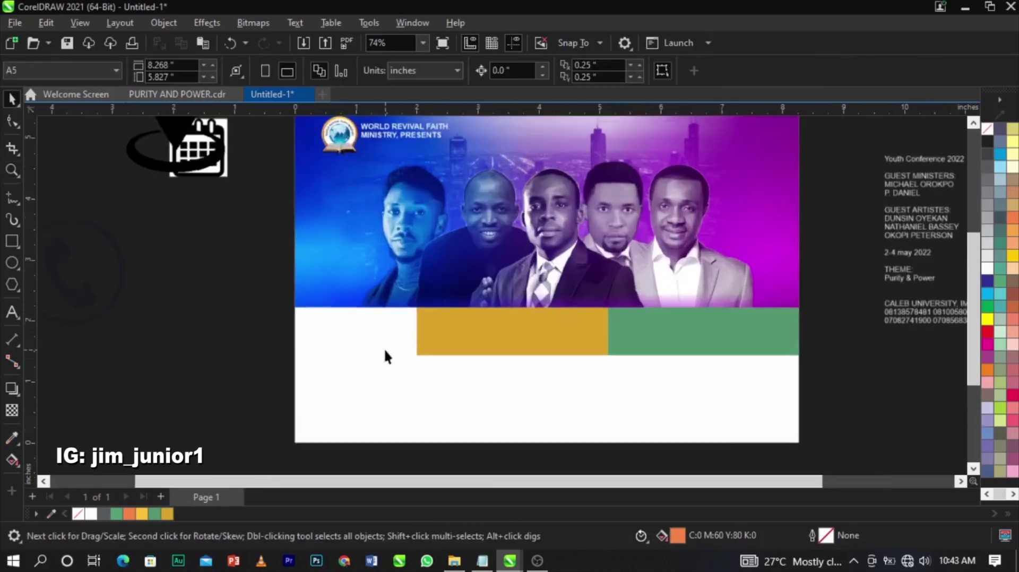
left_click(498, 349)
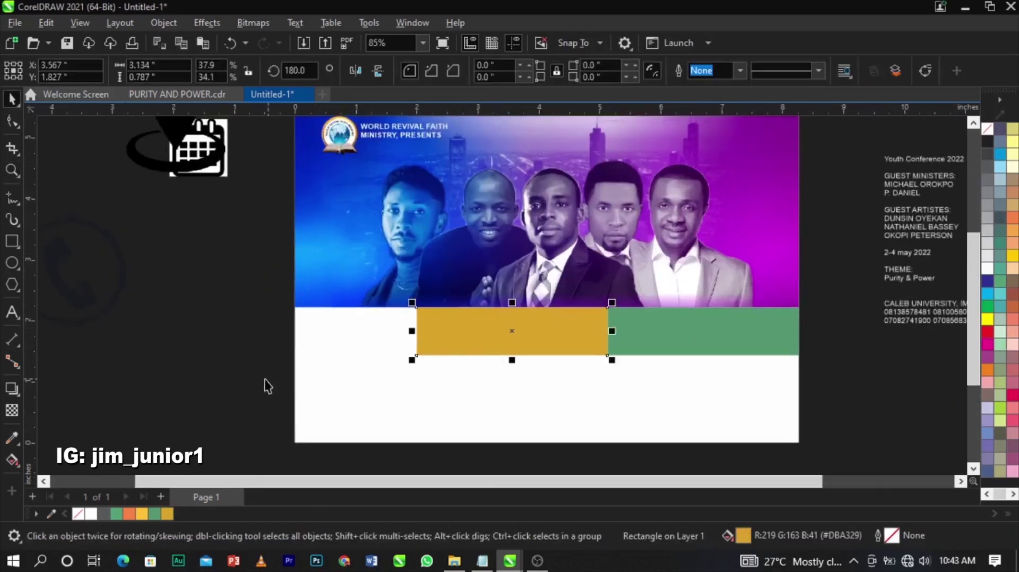
left_click(12, 242)
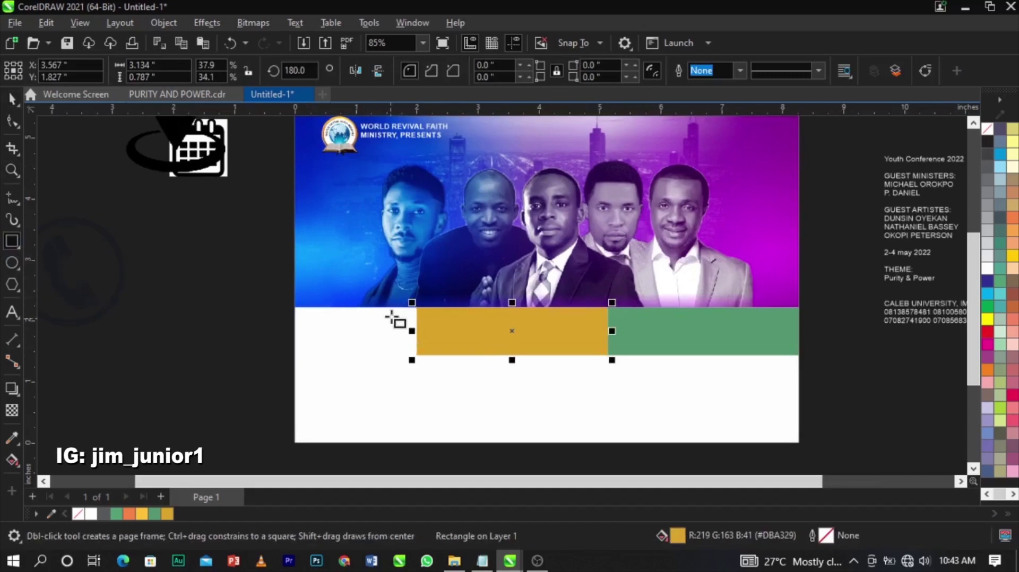
left_click_drag(323, 273, 425, 388)
key("space")
scroll(377, 342, "up", 1)
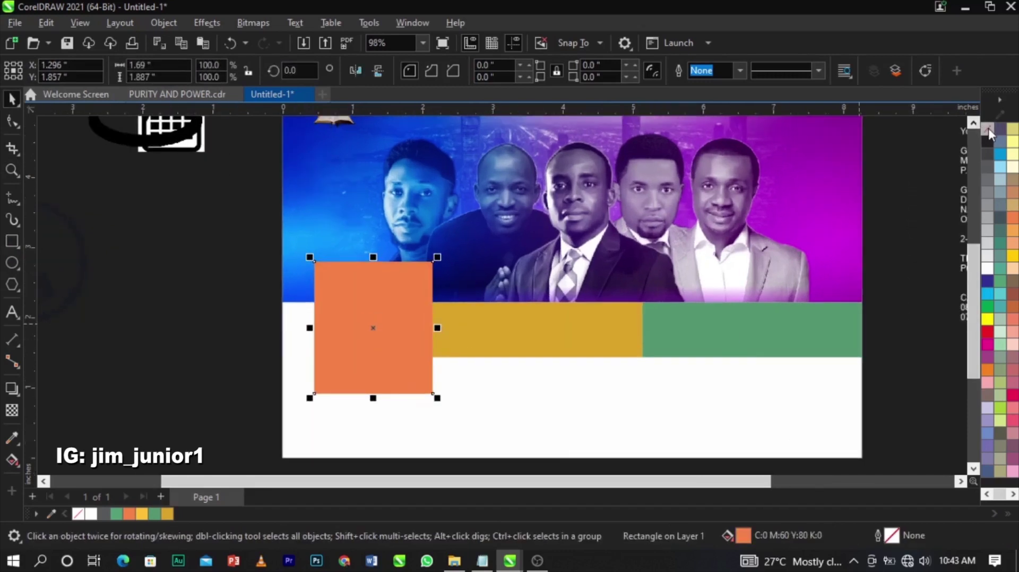
- Remove the new rectangle's fill and give it a black hairline outline
left_click(988, 129)
right_click(986, 155)
left_click(902, 154)
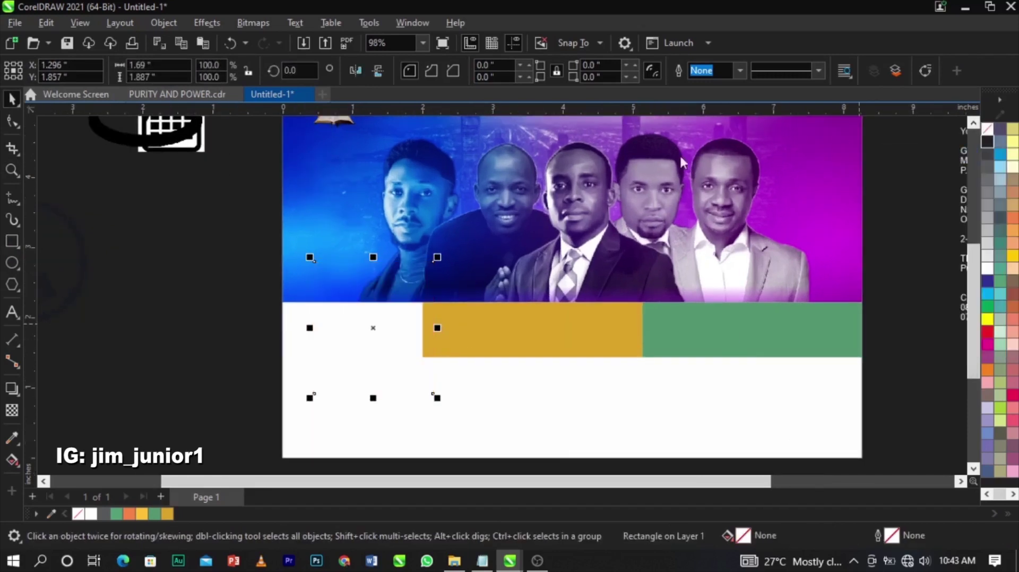
- Move the rectangle slightly right and down, and shrink it to about 1.58 by 1.8 inches
key("z")
left_click_drag(273, 244, 557, 416)
key("space")
left_click_drag(477, 356, 498, 366)
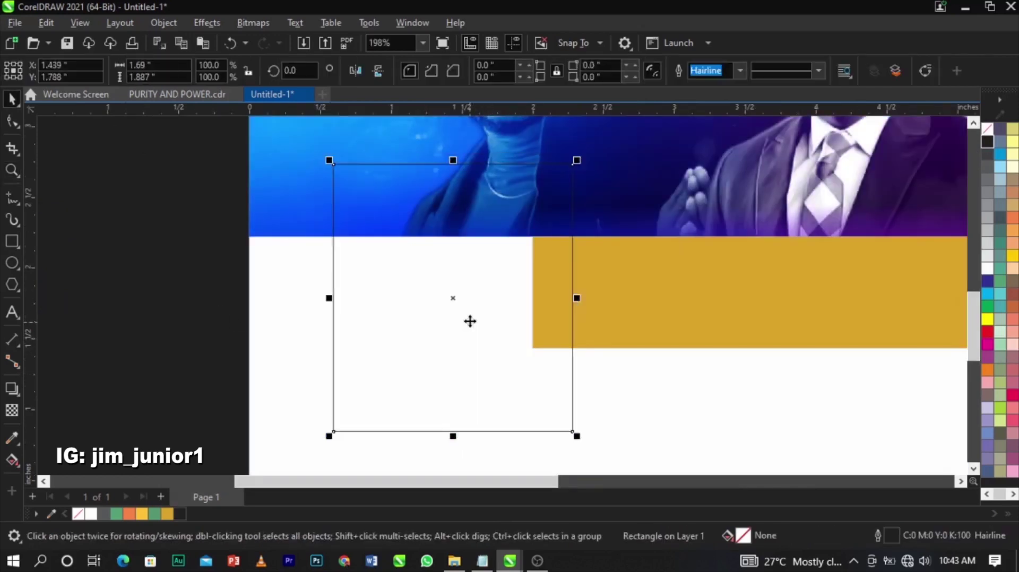
left_click_drag(453, 160, 454, 173)
left_click_drag(577, 305, 569, 308)
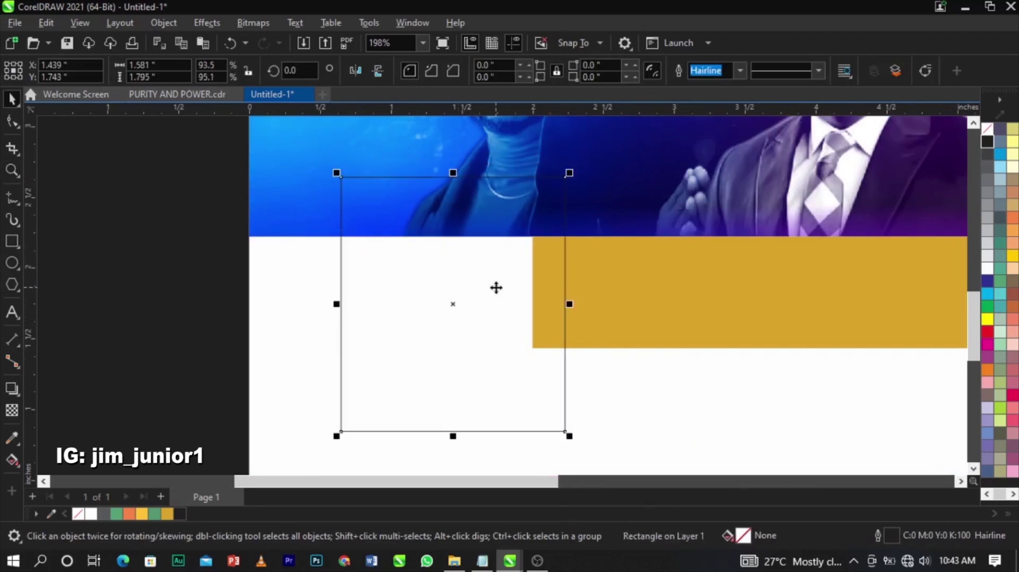
- Convert the rectangle to curves and move its two bottom corner nodes inward to taper it toward the base
right_click(497, 287)
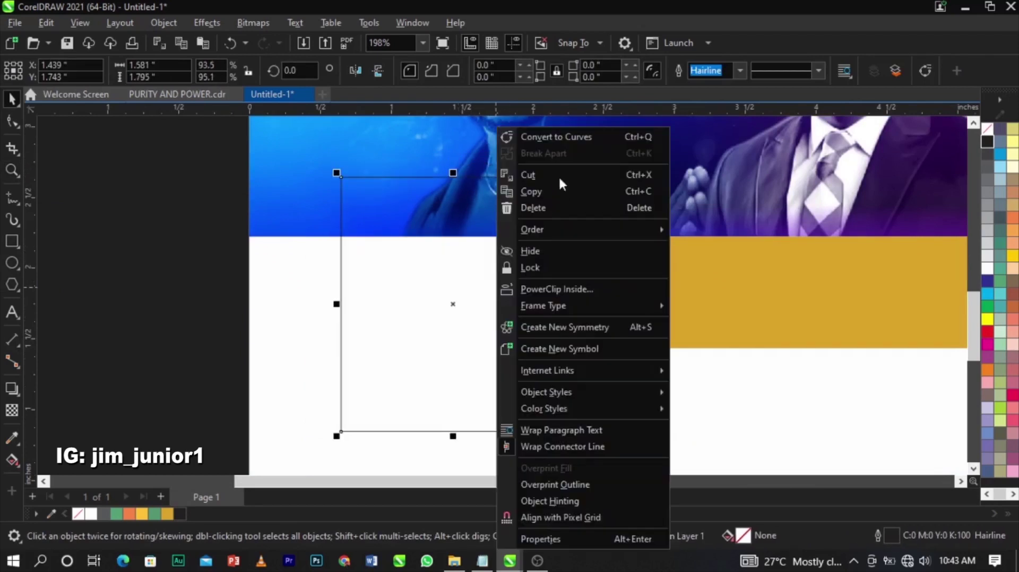
left_click(562, 139)
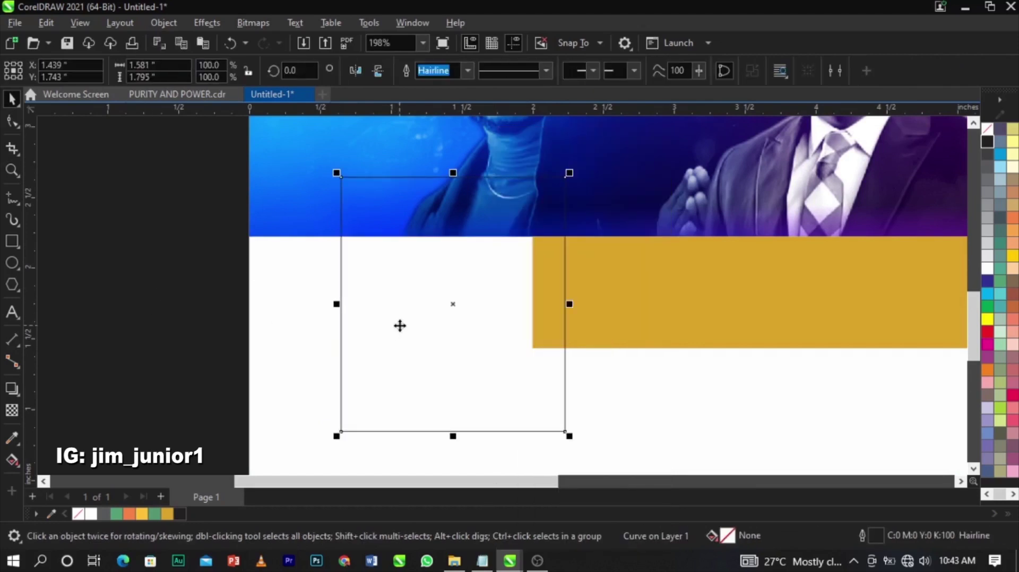
left_click(12, 121)
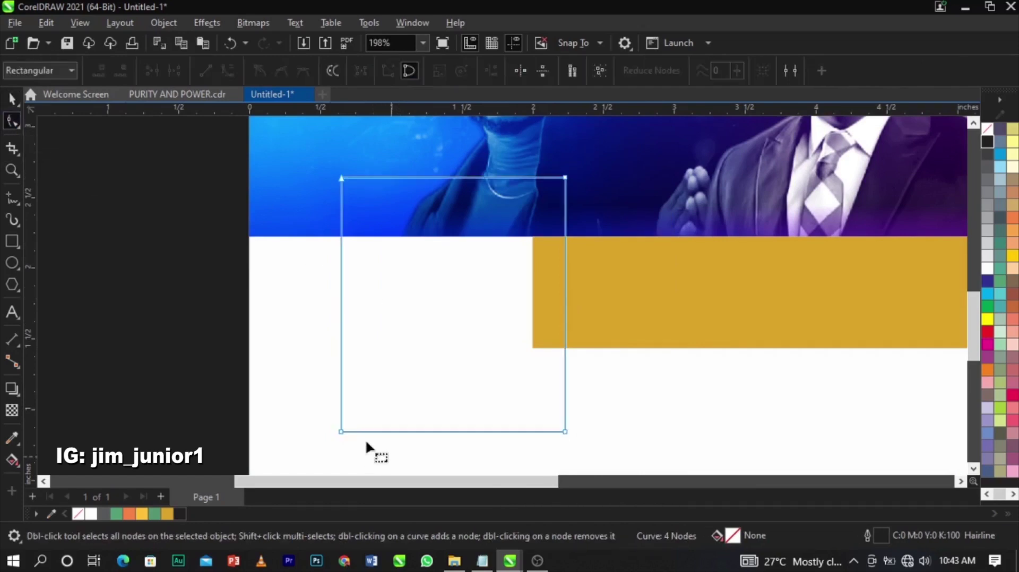
left_click_drag(339, 432, 411, 432)
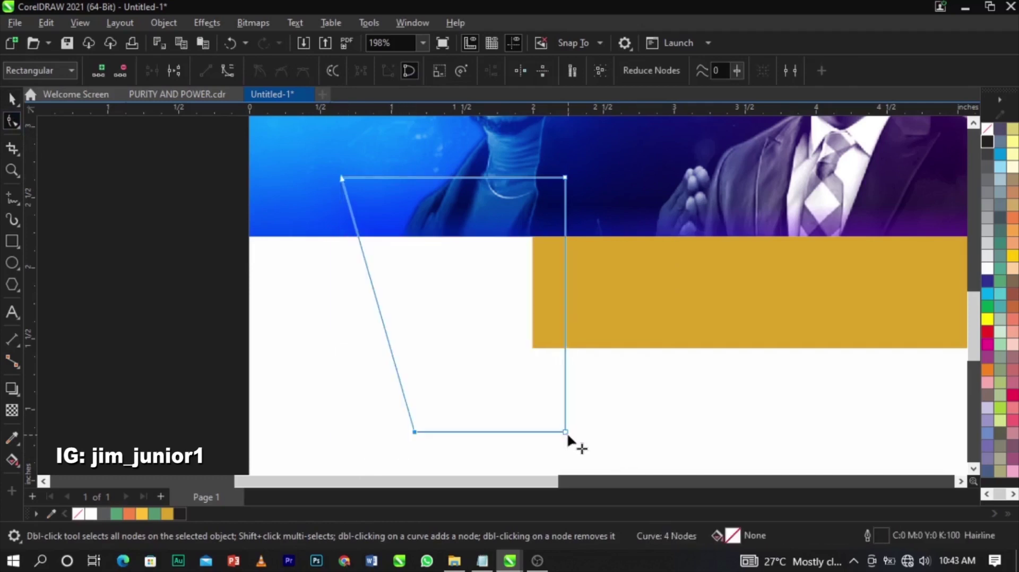
left_click_drag(565, 431, 494, 433)
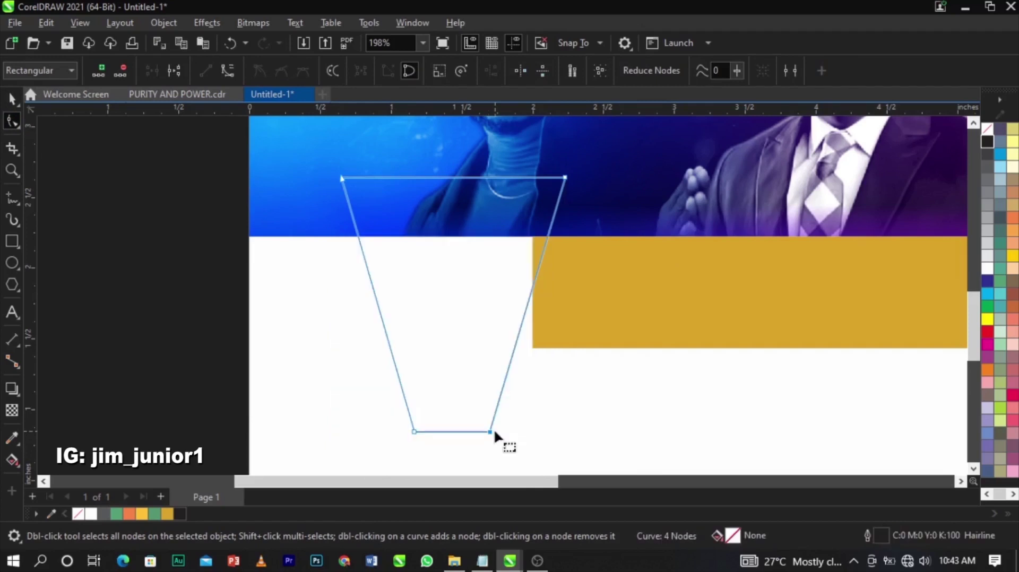
- Convert the tapered shape's right edge to a curve and bend it inward
right_click(520, 327)
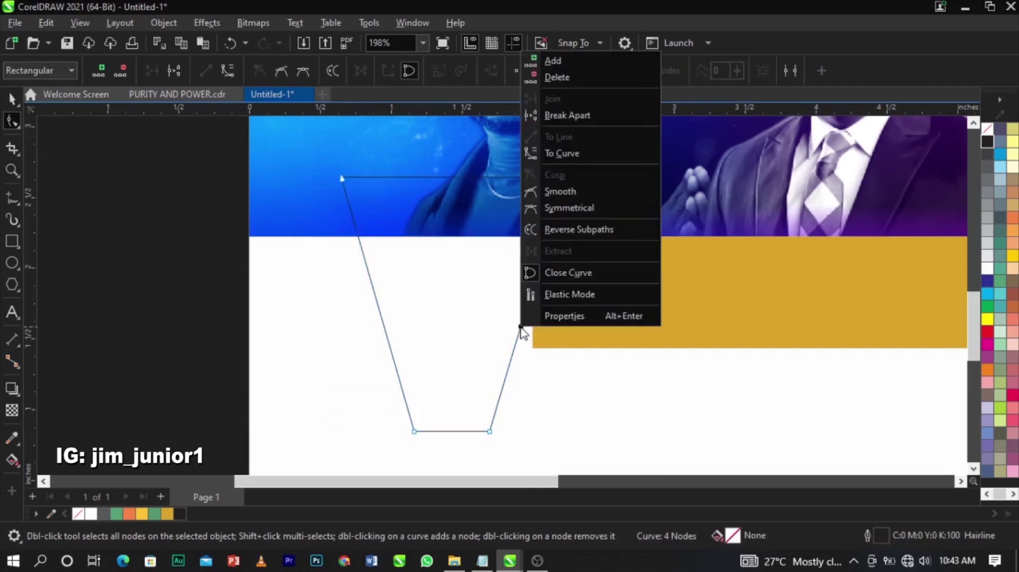
left_click(593, 158)
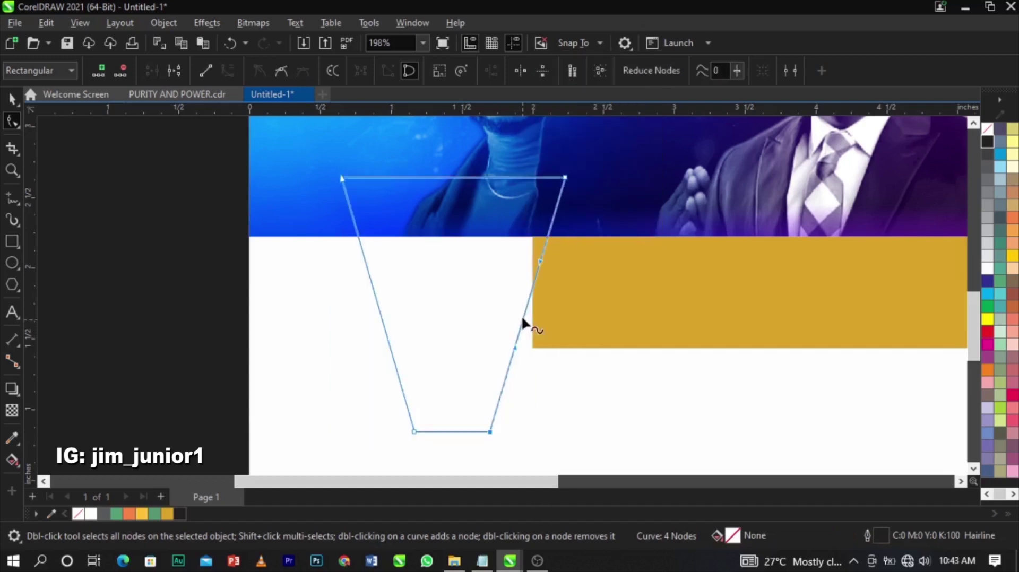
left_click_drag(525, 316, 508, 313)
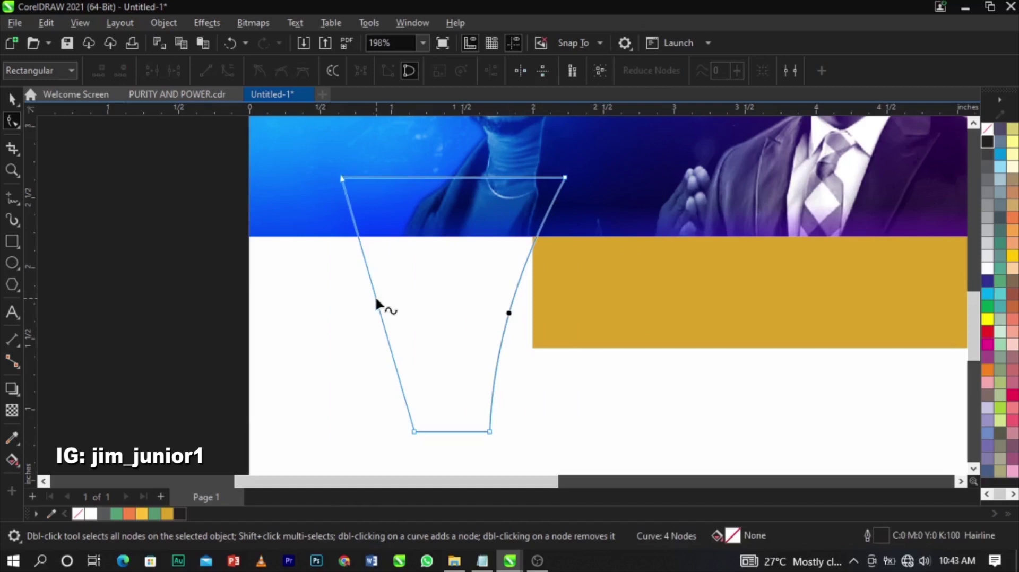
- Convert the tapered outline's left side to a curve and bend it inward to match the right side
right_click(375, 298)
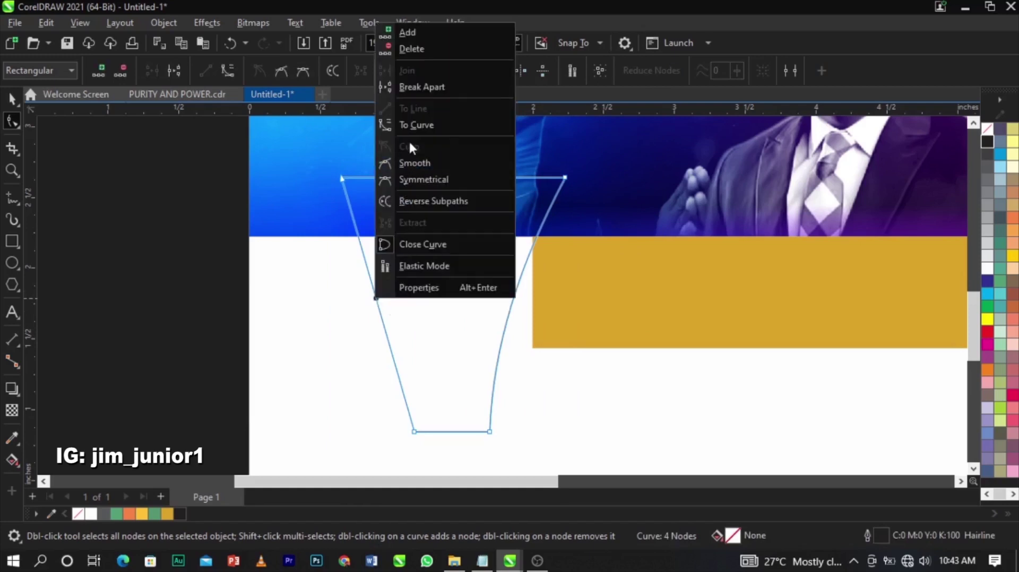
left_click(416, 127)
left_click_drag(380, 324, 399, 317)
- Resize the tapered outline to about 1.644 in wide and 1.557 in high
key("space")
left_click_drag(452, 437, 451, 423)
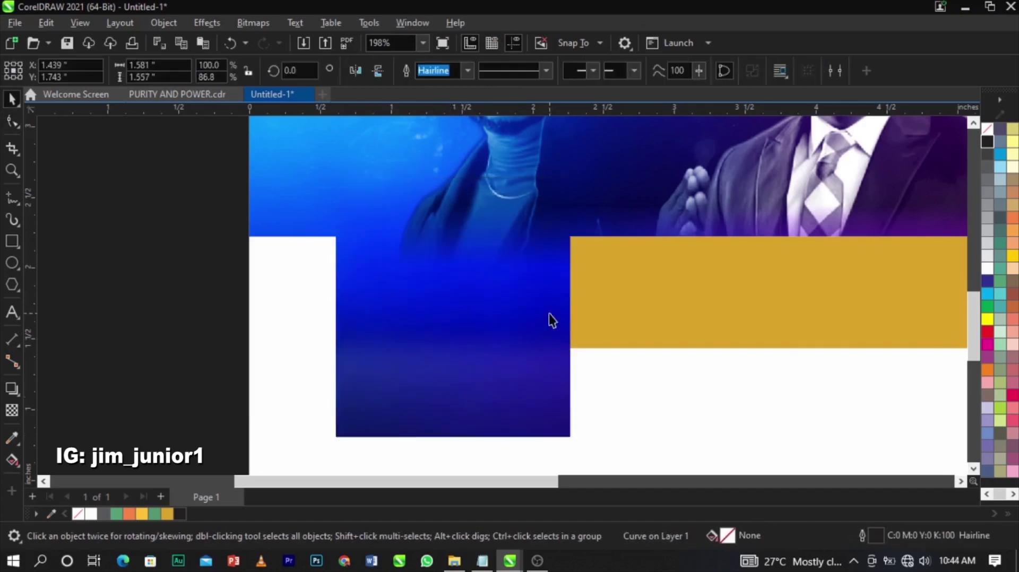
left_click_drag(572, 303, 577, 302)
- Spread the outline's two bottom nodes outward to widen the base, and refine the curvature of both sides
left_click(12, 120)
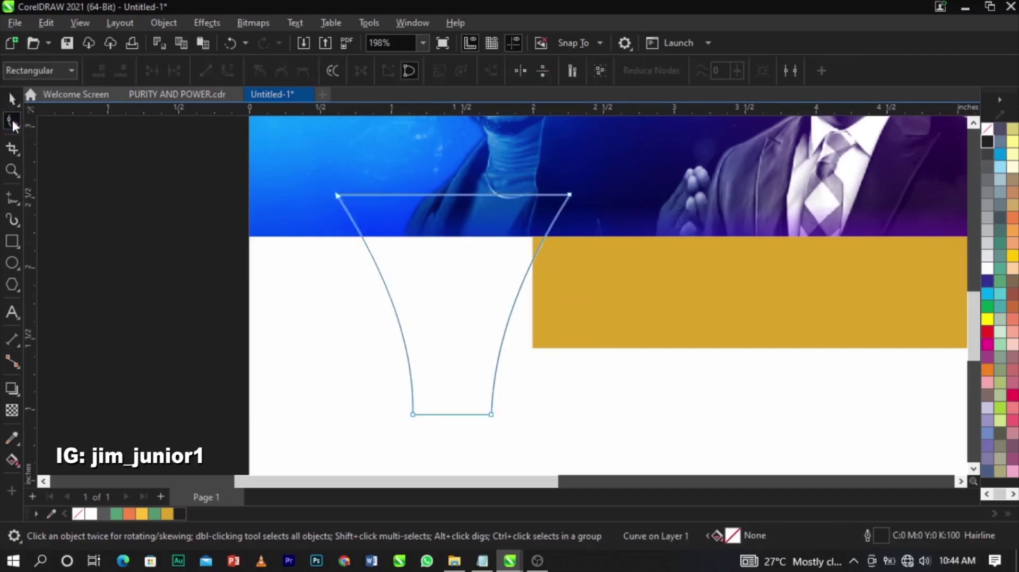
left_click_drag(507, 327, 517, 326)
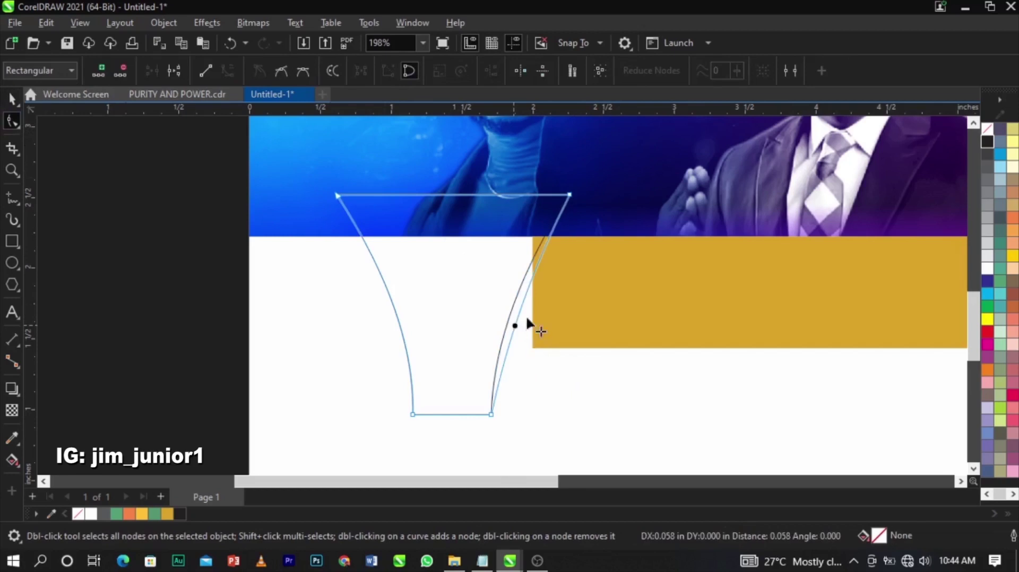
key("ctrl+z")
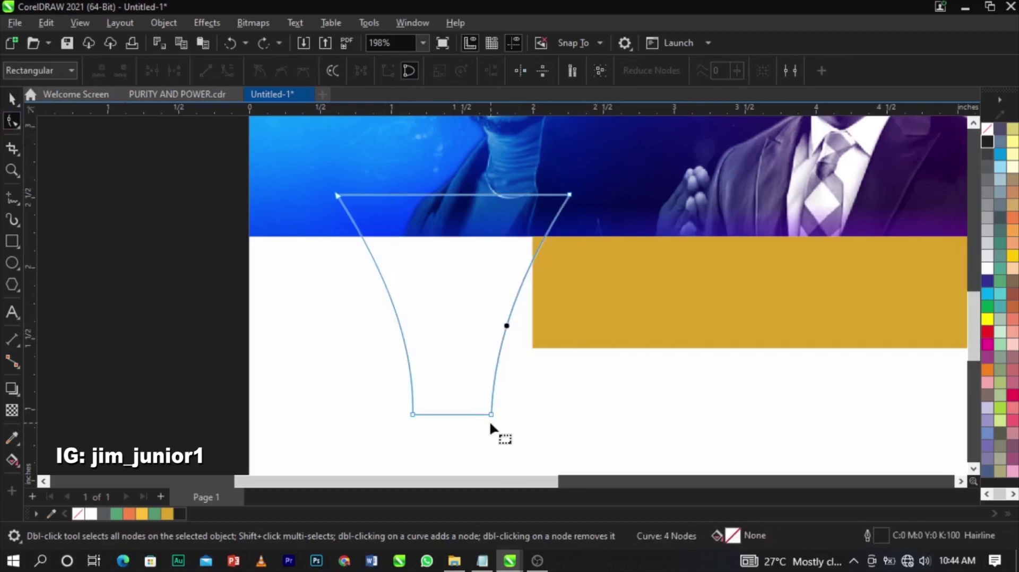
left_click_drag(491, 414, 507, 414)
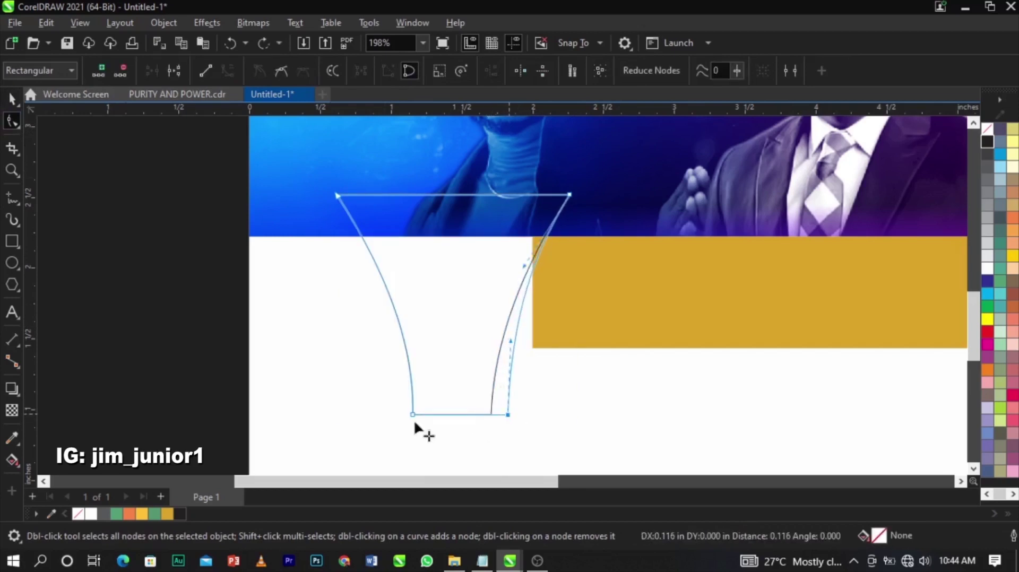
left_click_drag(412, 414, 397, 415)
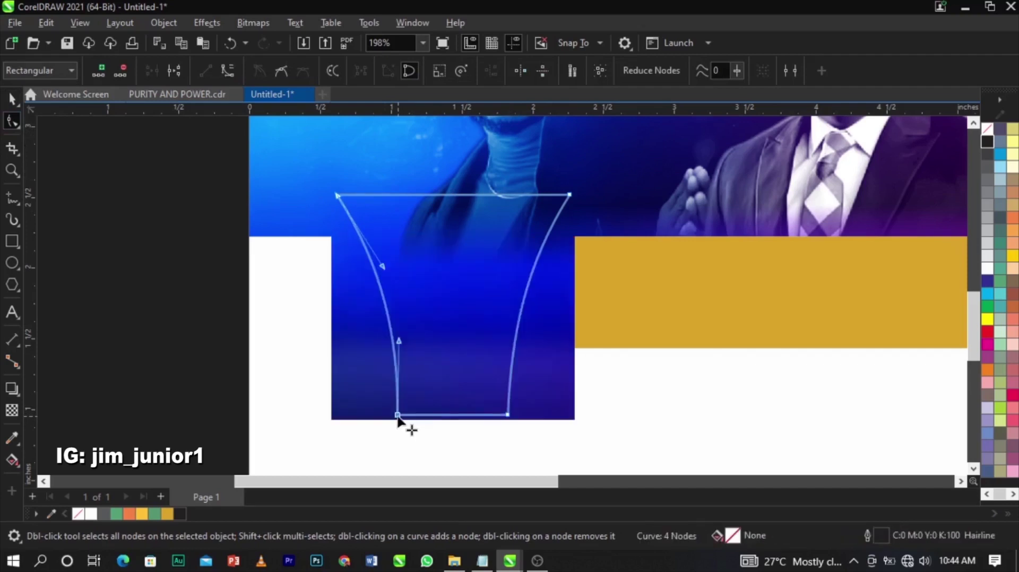
left_click_drag(384, 304, 380, 307)
left_click_drag(520, 317, 525, 317)
key("space")
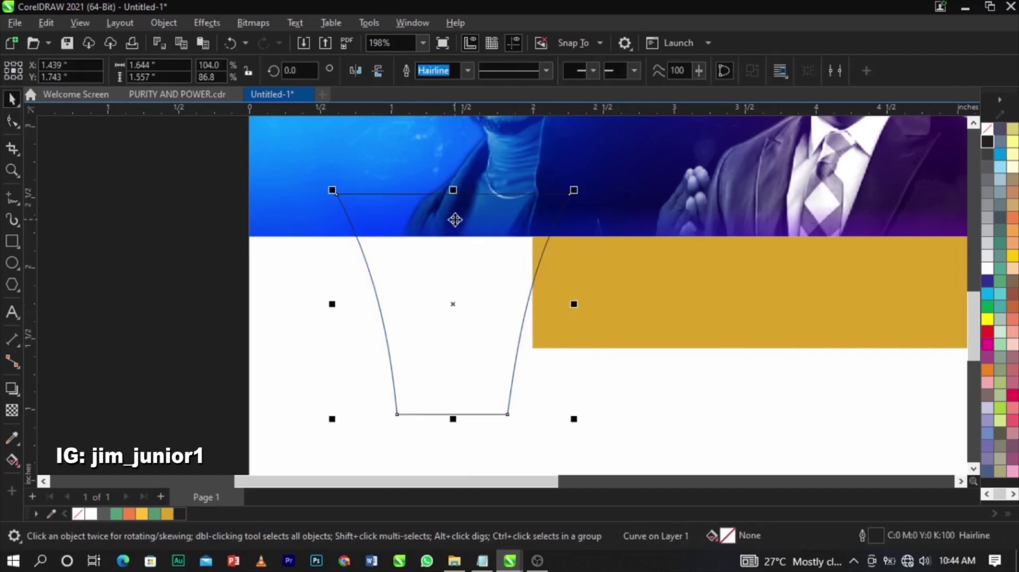
- Convert the tapered outline's straight top edge to a curve and bow it upward
left_click(13, 121)
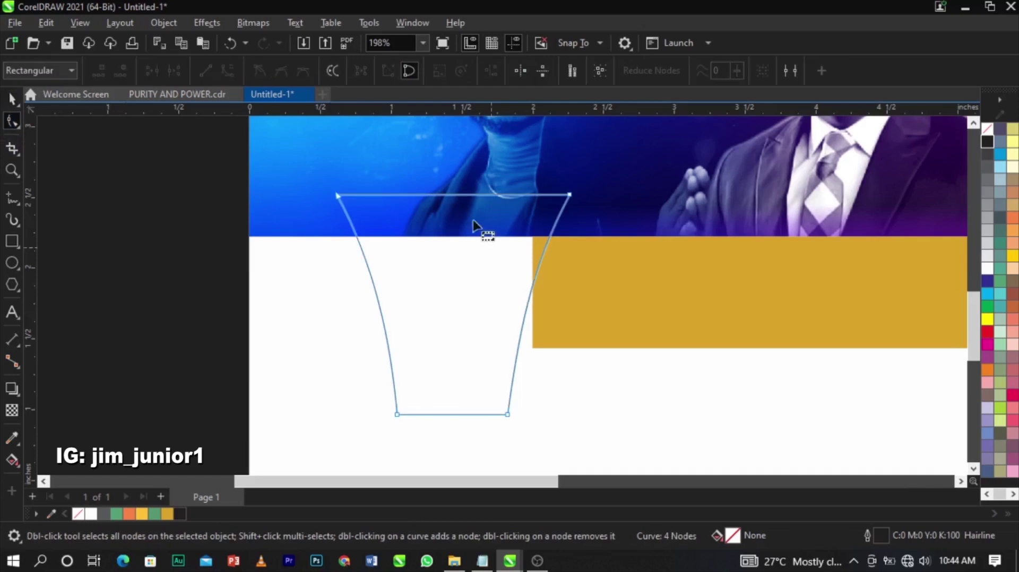
right_click(461, 195)
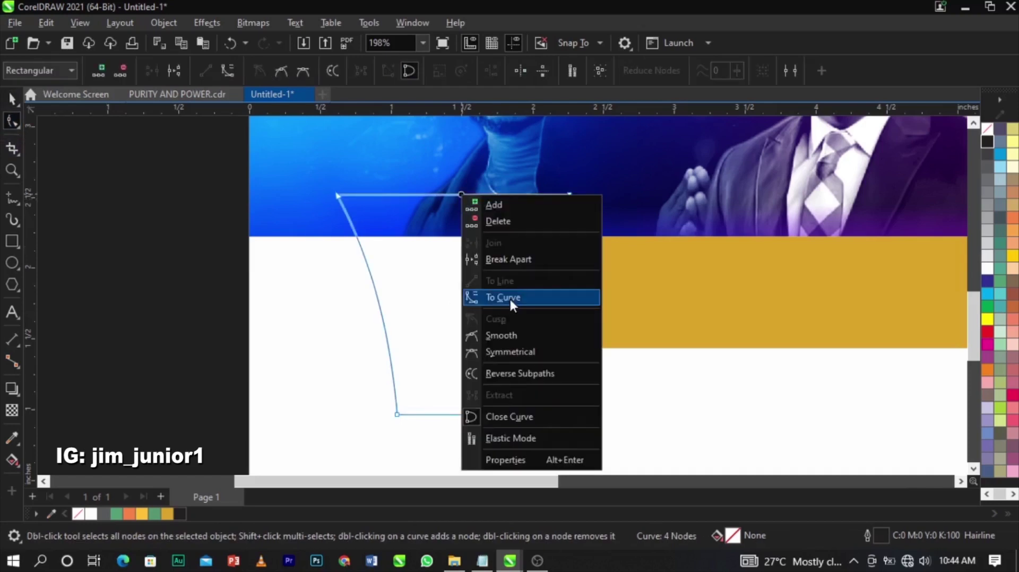
left_click(509, 297)
left_click(453, 179)
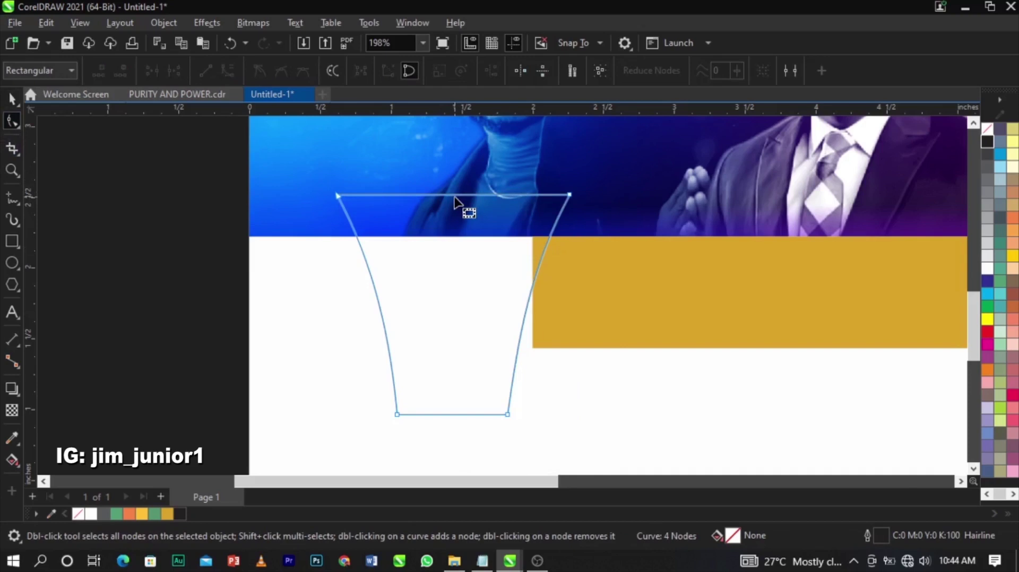
left_click_drag(459, 198, 460, 179)
- Adjust the top edge's curve handles at both upper corners so the arch rounds off more steeply near its ends
left_click(339, 195)
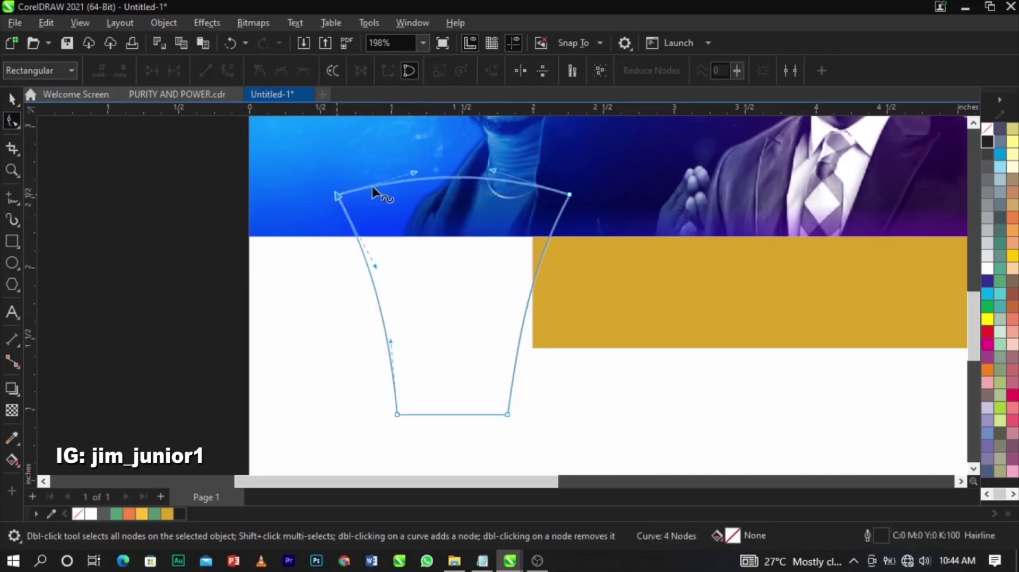
left_click_drag(397, 177, 375, 176)
left_click_drag(494, 170, 518, 168)
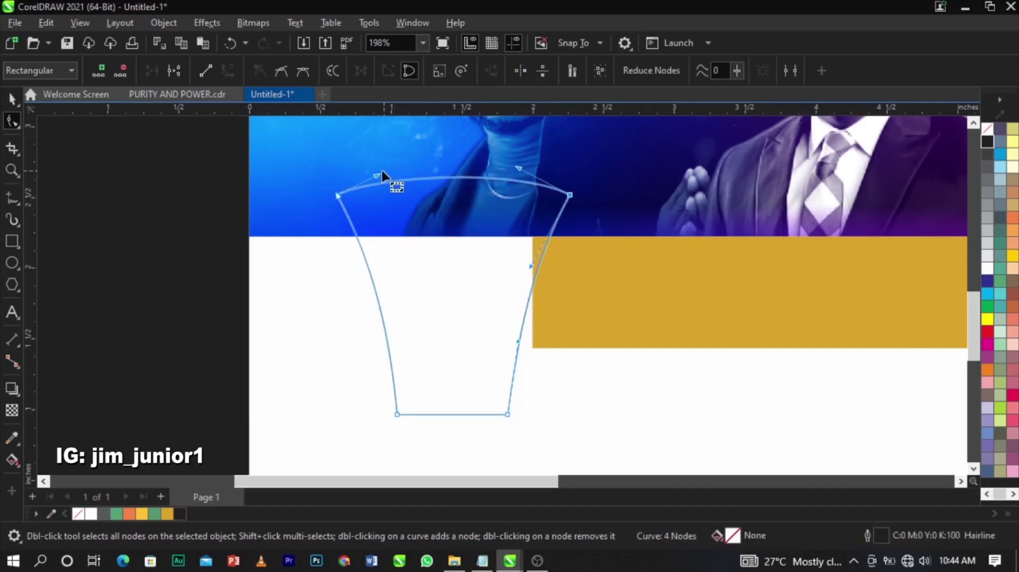
left_click_drag(377, 178, 366, 176)
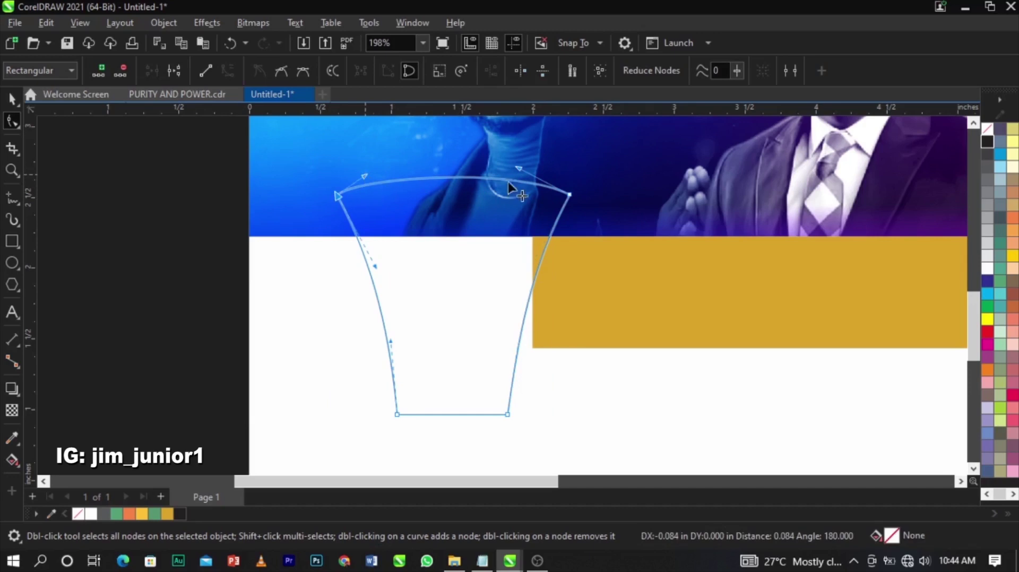
scroll(567, 198, "up", 2)
scroll(547, 189, "up", 1)
left_click_drag(498, 155, 498, 159)
left_click(584, 215)
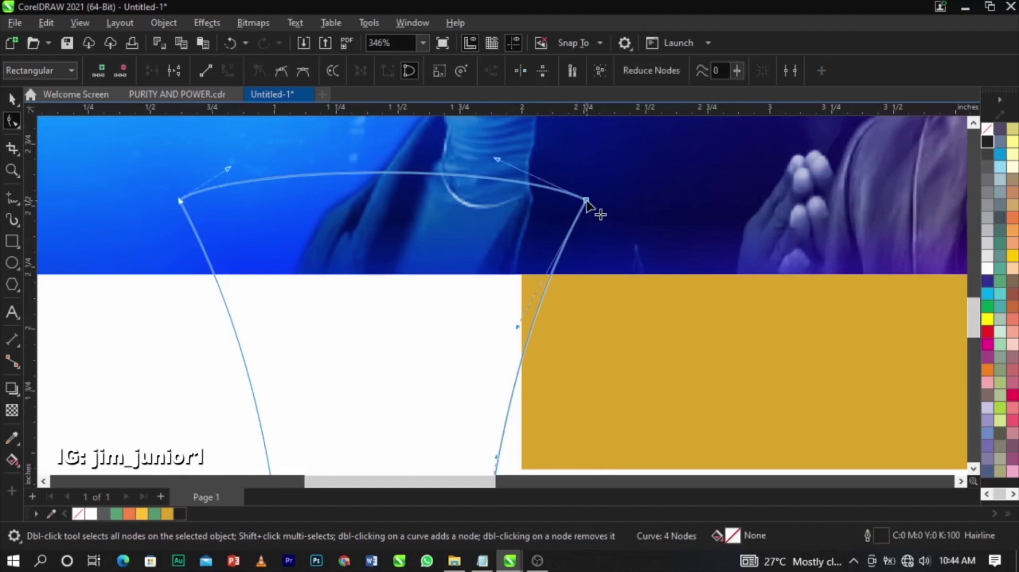
scroll(318, 223, "down", 3)
scroll(339, 227, "up", 2)
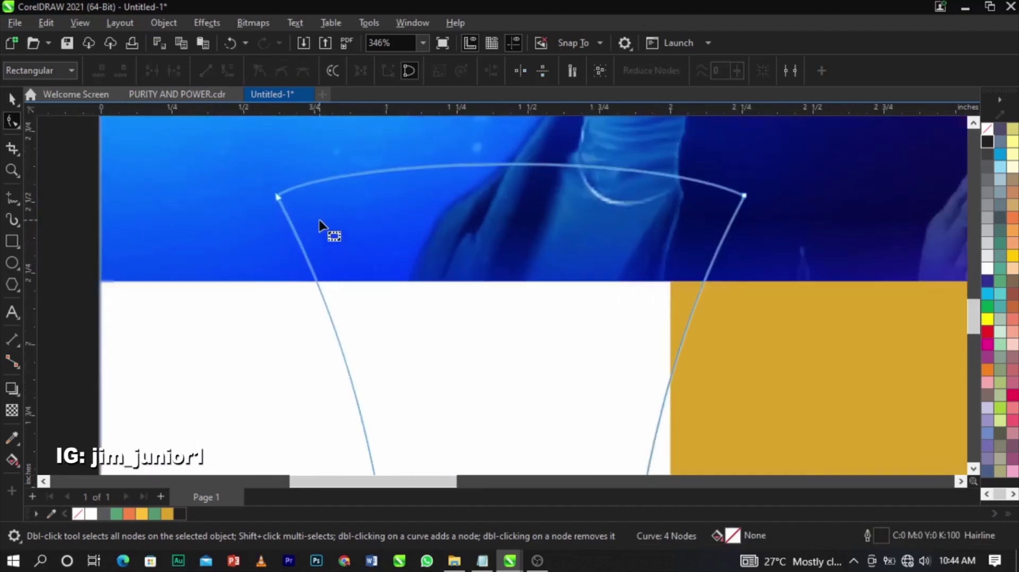
key("space")
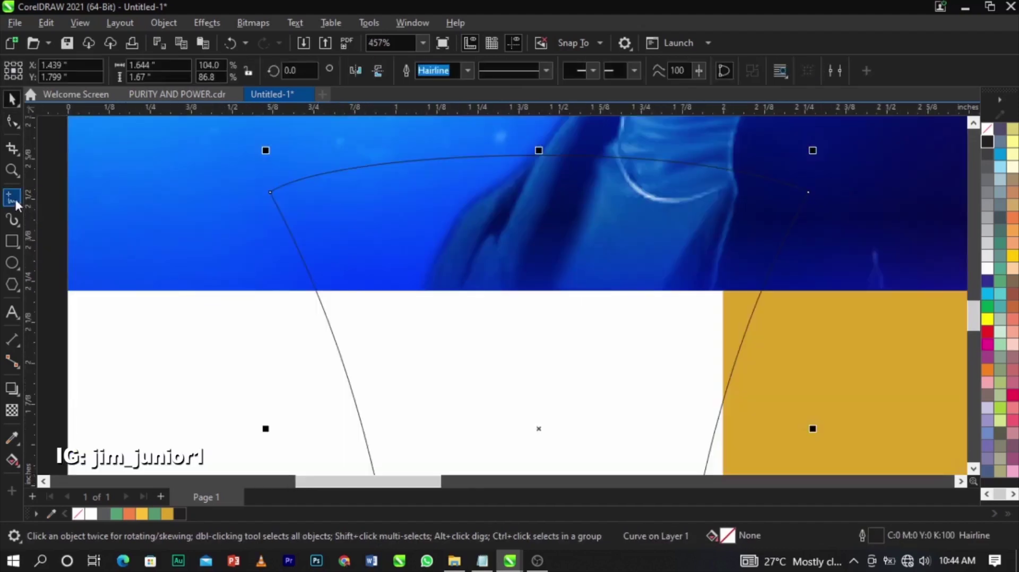
- Draw a closed freehand triangle about 0.25 by 0.301 in from the outline's upper-left corner down to the image's bottom edge
left_click(11, 201)
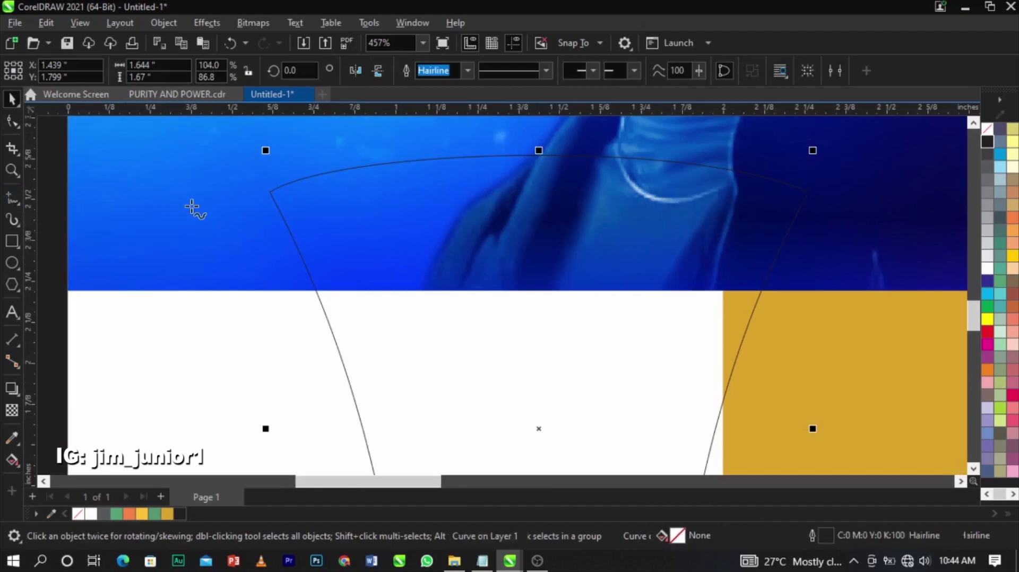
left_click(317, 291)
double_click(233, 291)
double_click(270, 191)
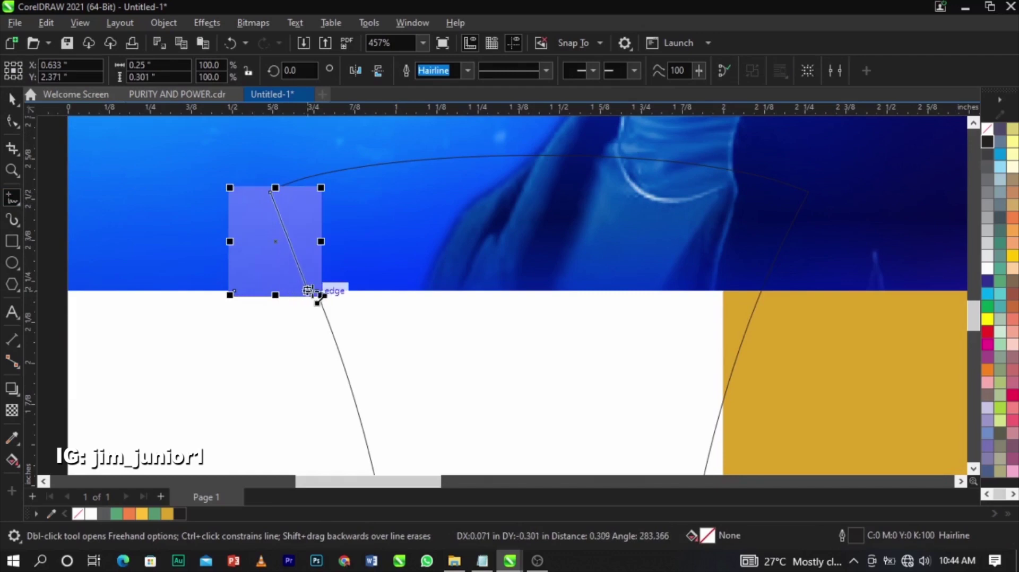
double_click(317, 291)
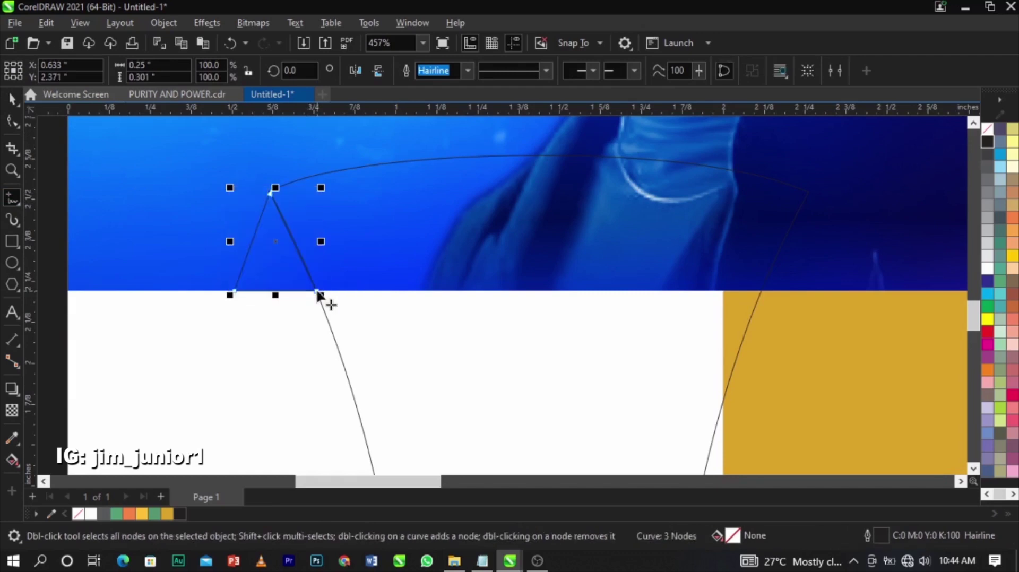
key("space")
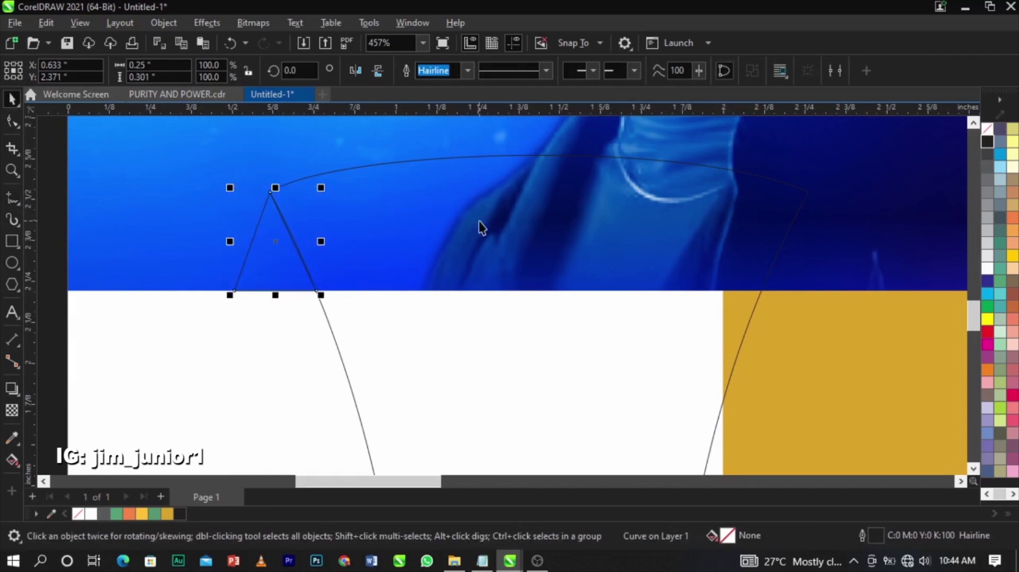
- Scale the triangle and the tapered outline together vertically to about 85.4% of their height
left_click(519, 155, "shift")
left_click_drag(521, 151, 534, 199)
left_click(429, 180)
- Move the triangle's lower-right node outward past the outline's side, making the triangle about 0.389 in wide
left_click(275, 288)
scroll(275, 289, "up", 2)
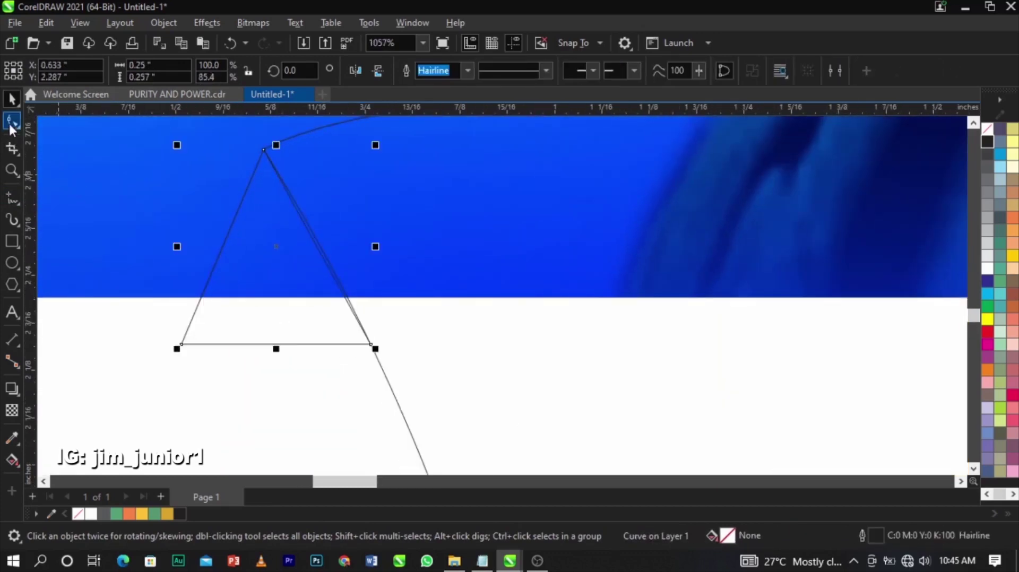
left_click(11, 122)
left_click_drag(371, 344, 477, 350)
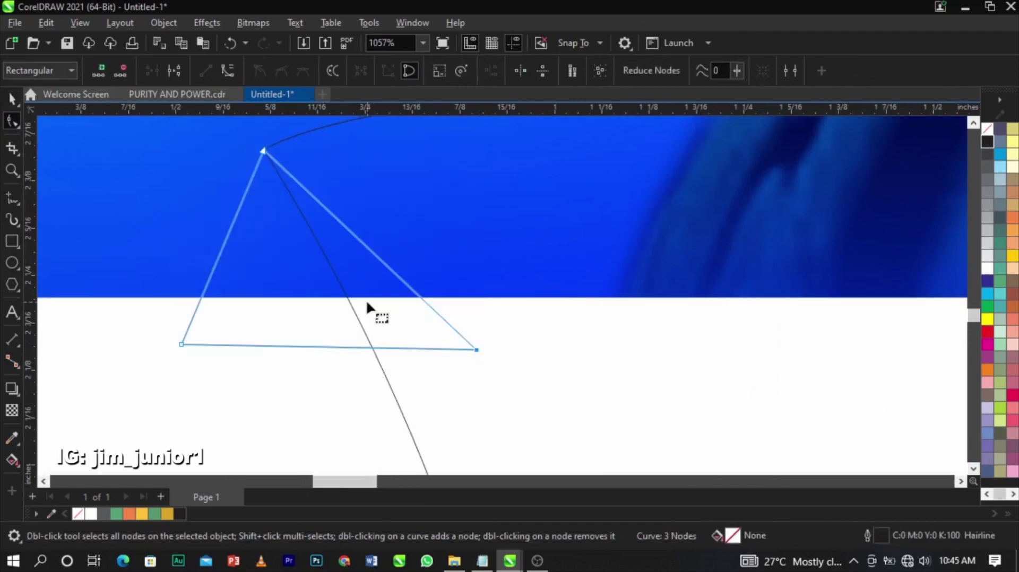
key("space")
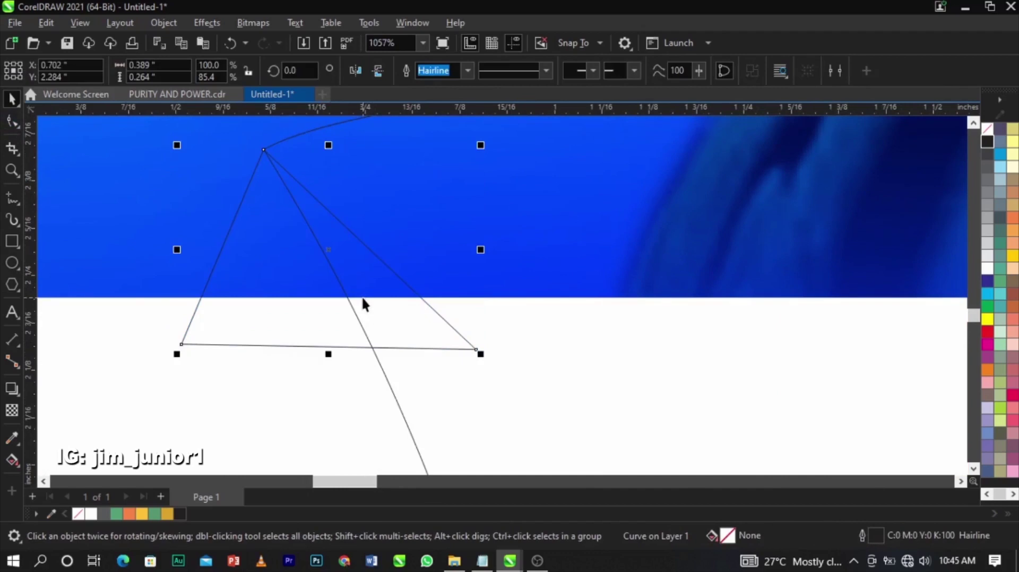
- Convert the triangle's left side to a curve and bow it outward
left_click(12, 122)
right_click(225, 237)
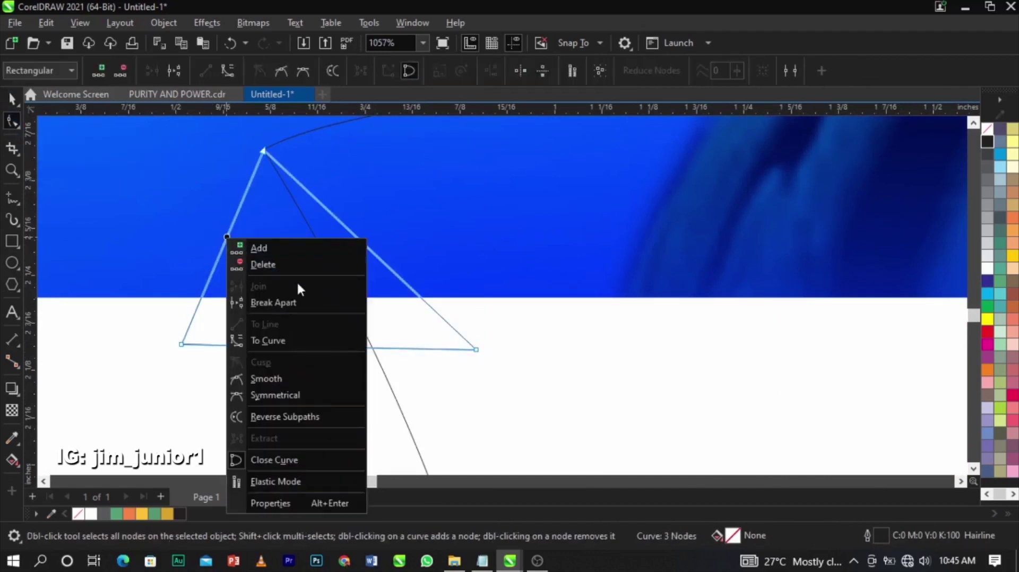
left_click(312, 340)
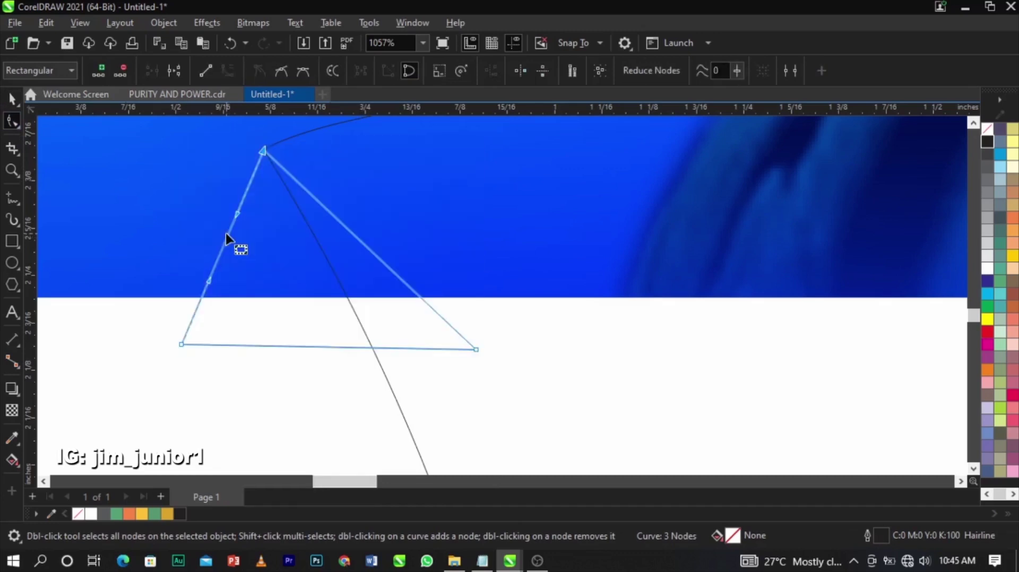
left_click_drag(227, 234, 212, 225)
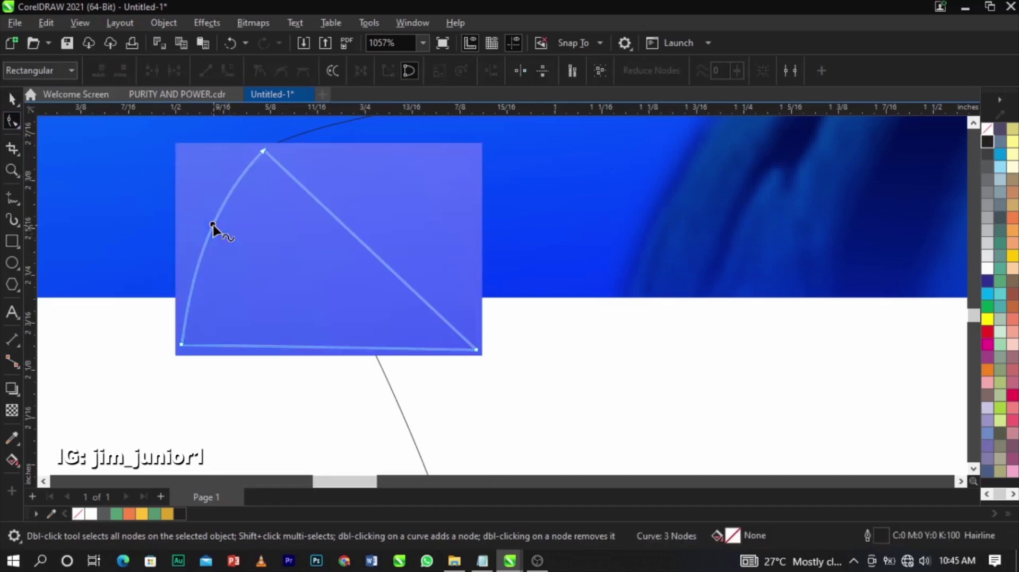
key("space")
- Fill the curved triangle with black and the tapered shape with white
scroll(999, 199, "down", 1)
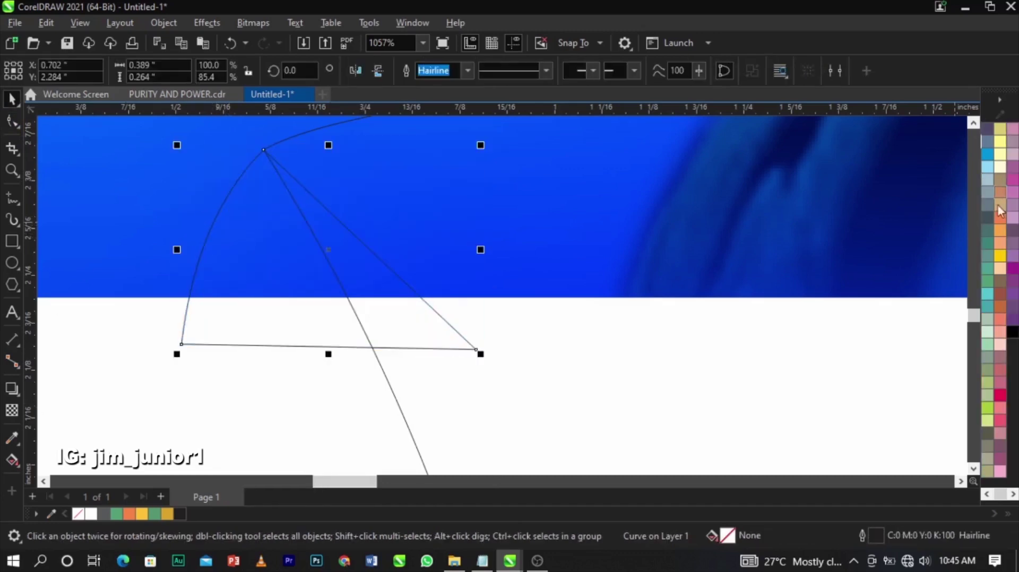
left_click_drag(1012, 332, 393, 272)
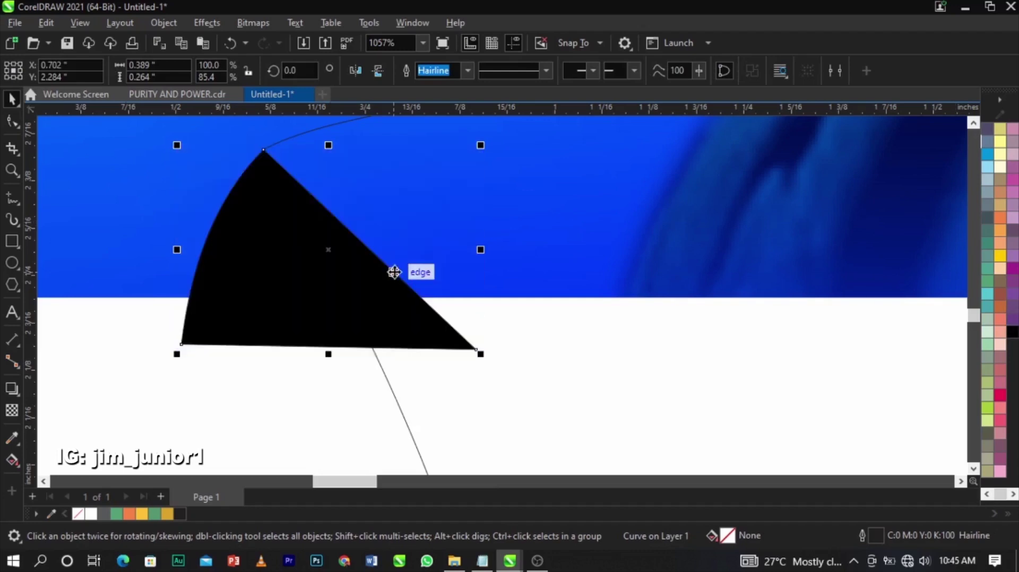
scroll(987, 287, "up", 1)
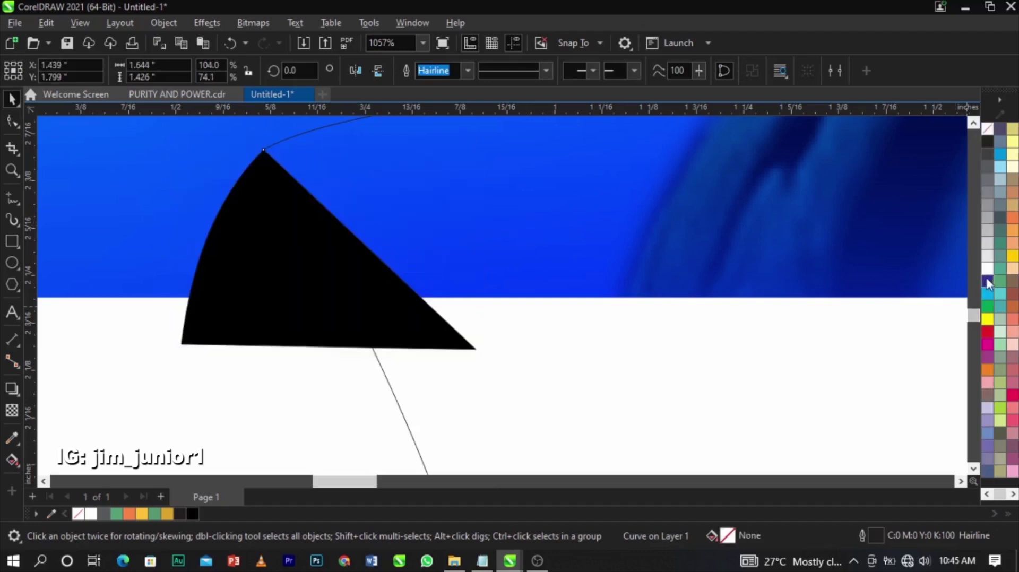
left_click(987, 273)
left_click(211, 241)
left_click(476, 240)
- Create a horizontally mirrored copy of the black corner piece and place it at the tapered shape's upper-right corner
scroll(509, 239, "down", 3)
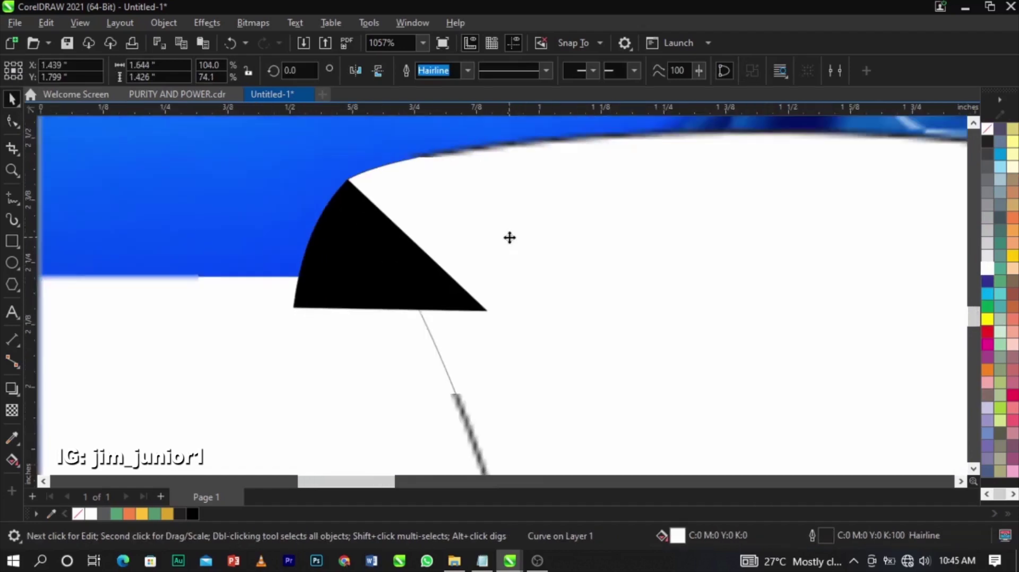
scroll(352, 227, "down", 2)
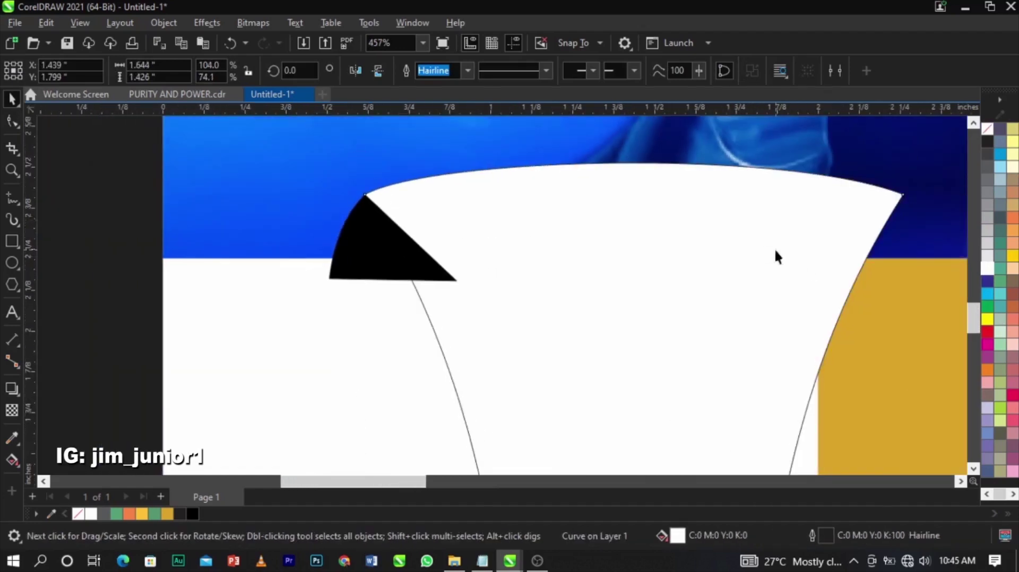
left_click(340, 252)
left_click_drag(325, 239, 913, 266)
right_click(561, 248)
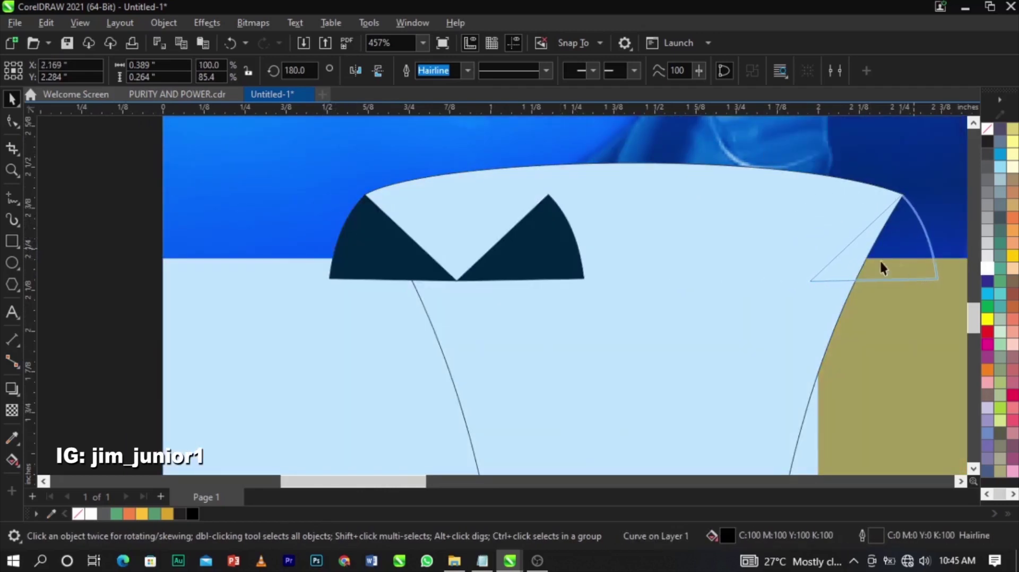
- Bring the white tapered shape in front of the two black corner pieces
left_click(723, 226)
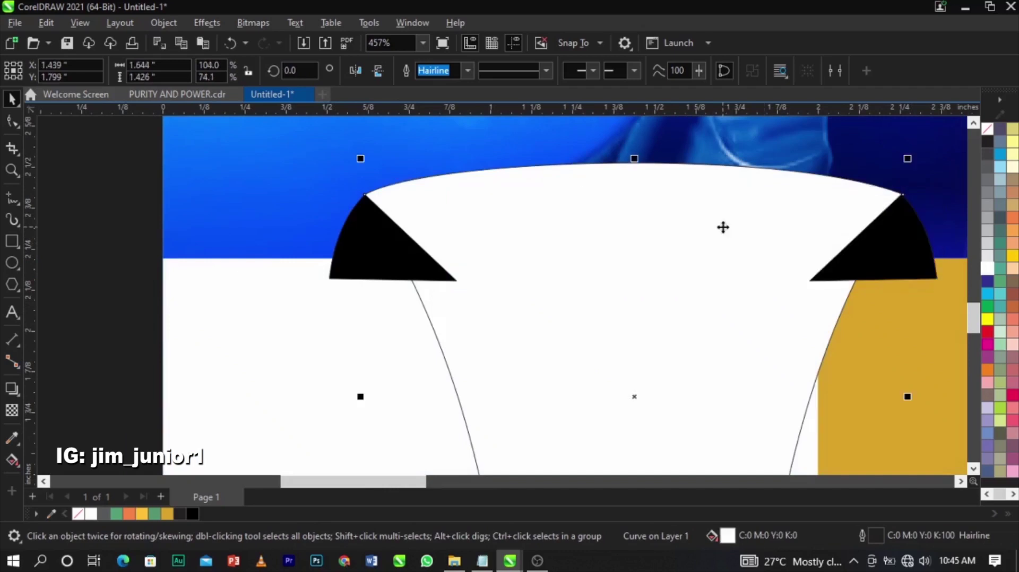
key("shift+Page_Up")
key("z")
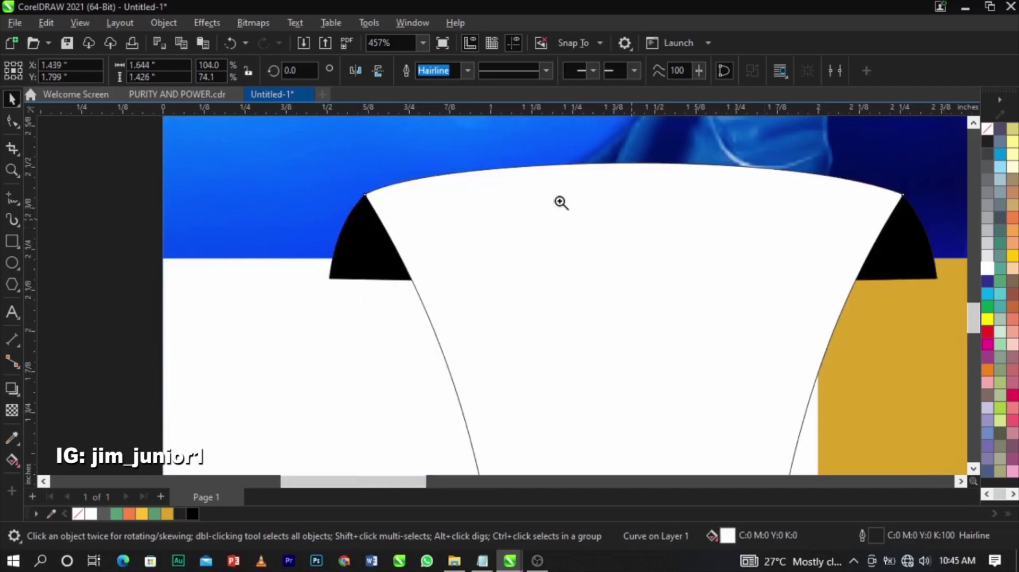
- Select the tapered shape with both black corner pieces and narrow them symmetrically to about 92.6% width, 1.719 in
right_click(552, 183)
key("space")
scroll(341, 179, "down", 2)
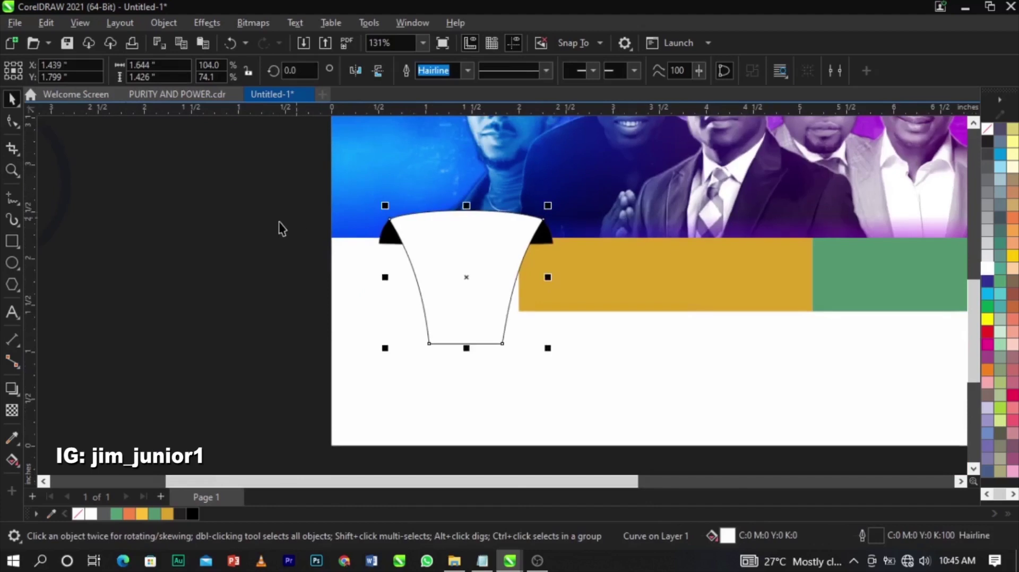
key("space")
left_click_drag(268, 195, 673, 385)
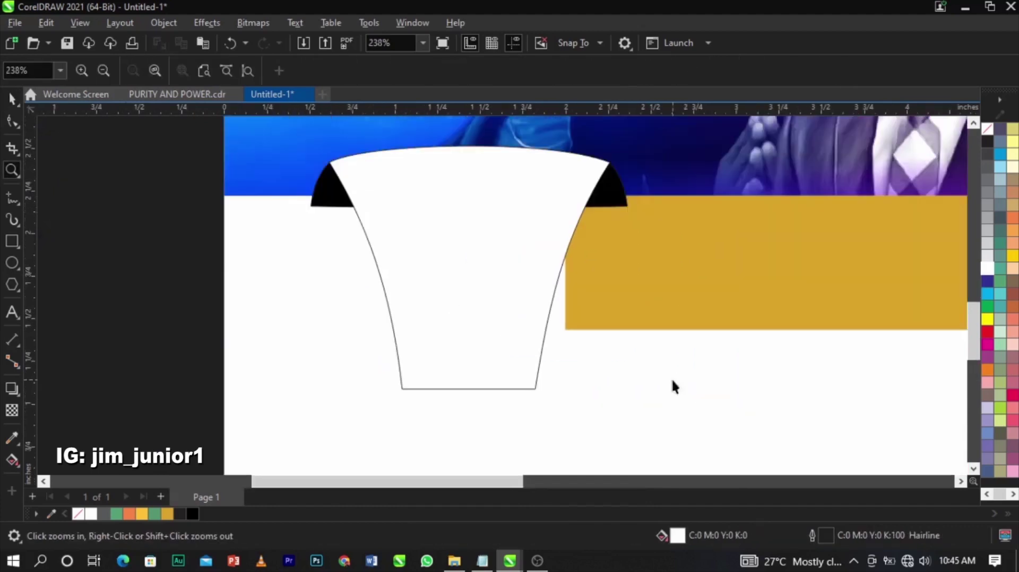
key("space")
left_click_drag(155, 139, 708, 441)
left_click_drag(631, 268, 620, 273)
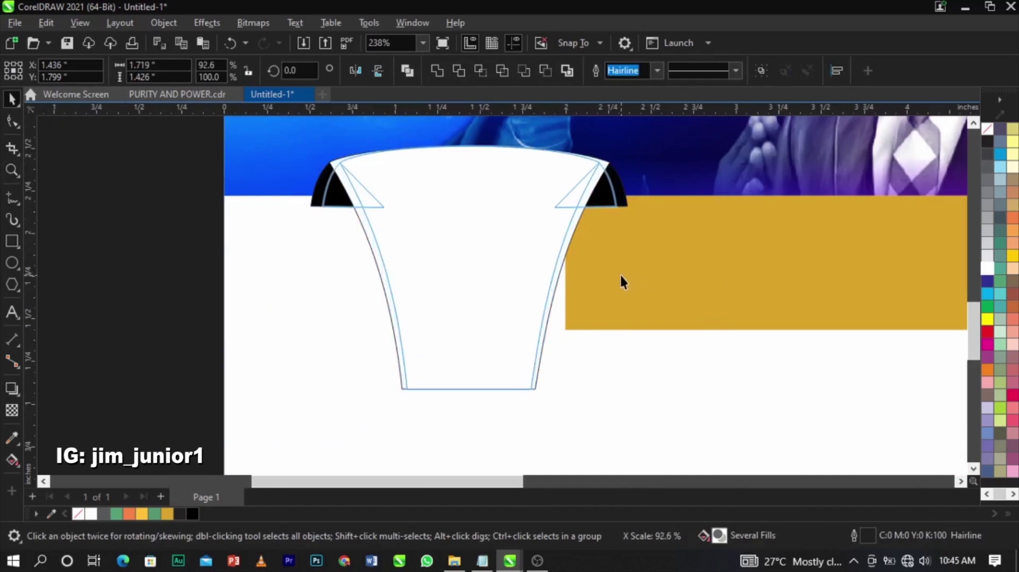
scroll(373, 259, "down", 2)
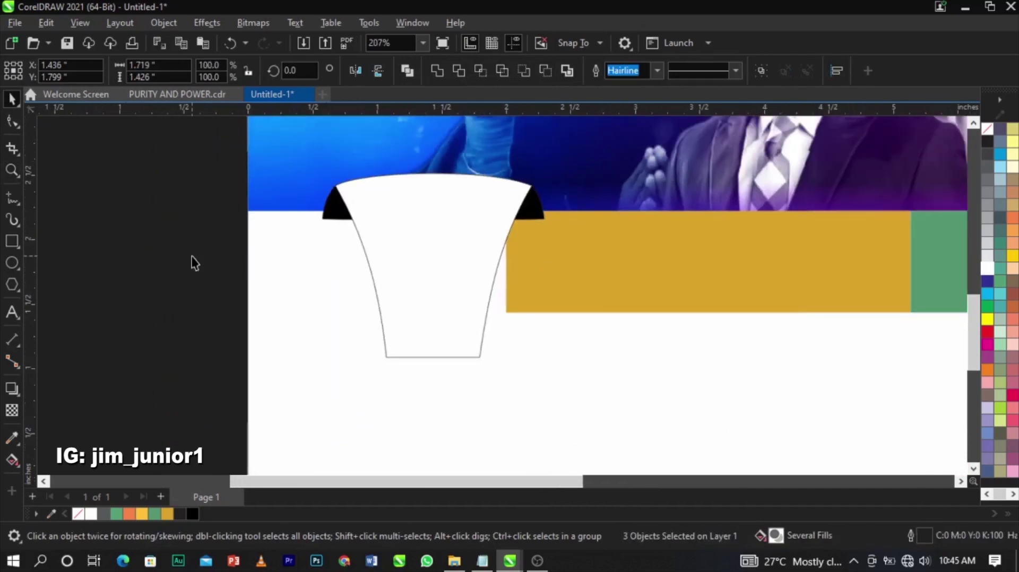
left_click(192, 257)
- Stretch the gold rectangle to about 3.42 in wide so its left edge tucks under the tapered shape
scroll(595, 238, "down", 1)
scroll(600, 238, "up", 1)
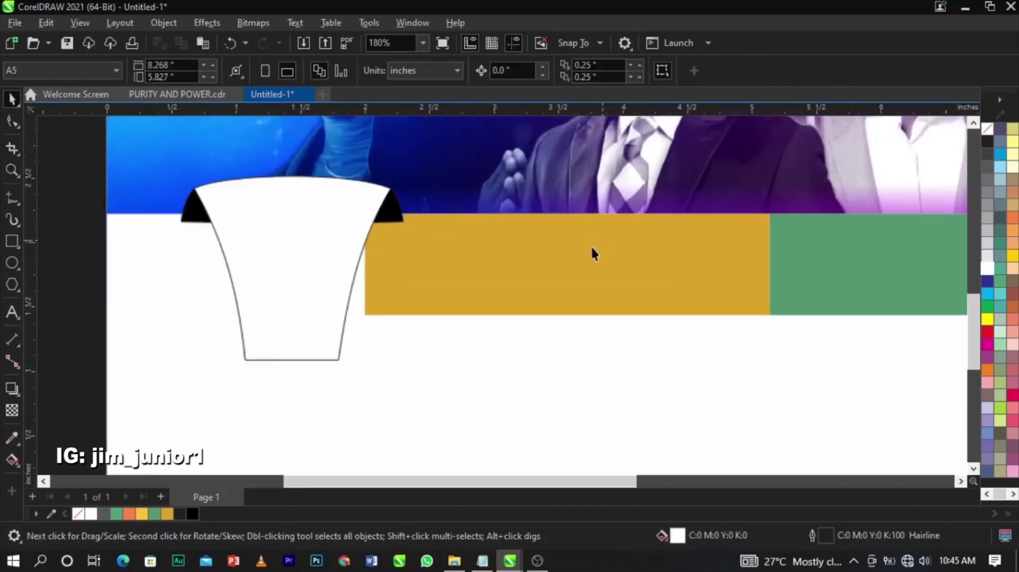
left_click(600, 239)
left_click_drag(360, 265, 322, 279)
left_click(74, 304)
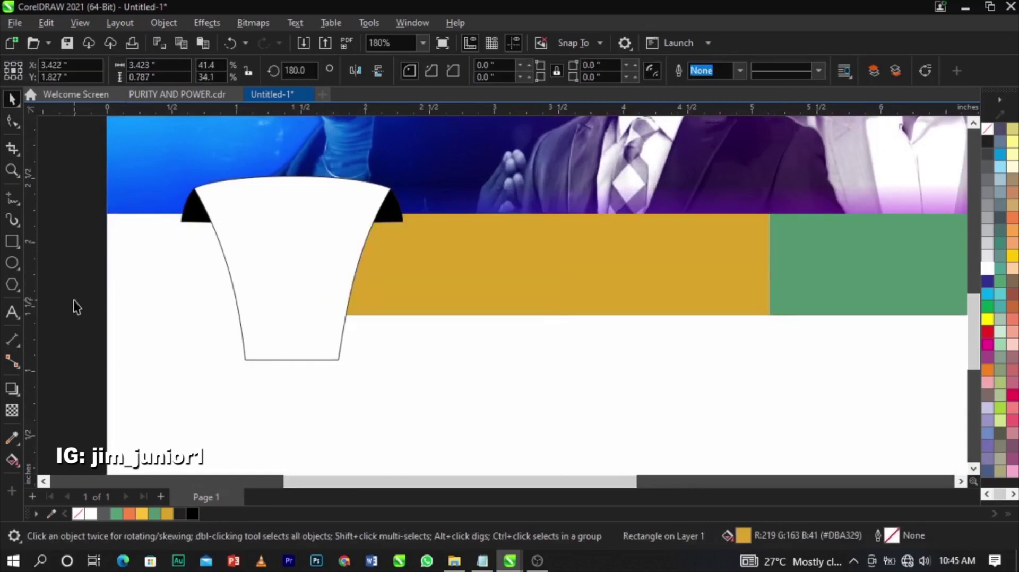
- Apply a vertical linear fountain fill to the tapered shape, running from its top edge to its bottom edge
left_click(236, 262)
left_click(416, 282)
left_click(313, 272)
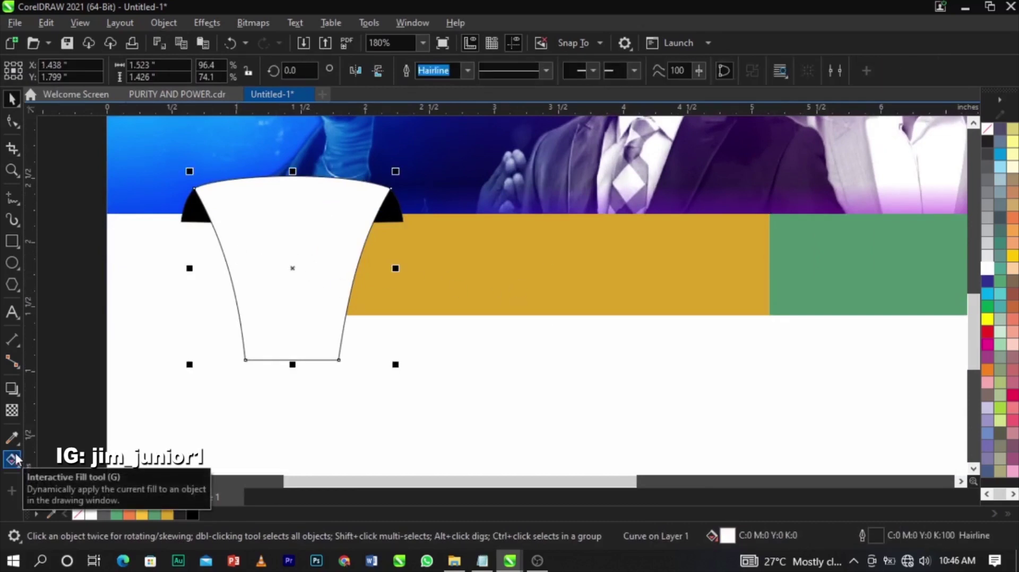
left_click(12, 459)
left_click_drag(293, 177, 295, 366)
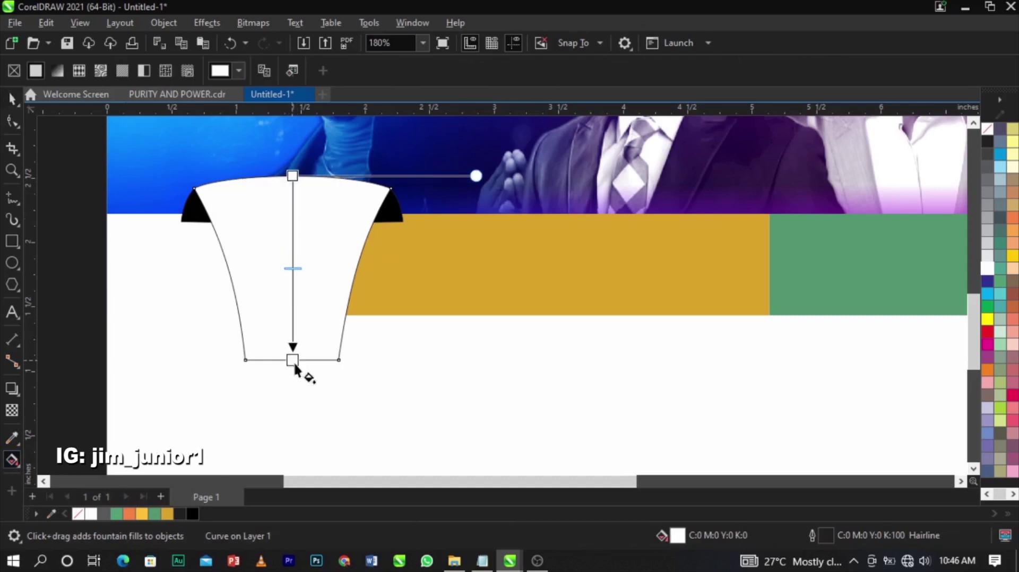
- Set the gradient's top colour to the gold #DBA329 sampled from the gold rectangle
left_click(293, 176)
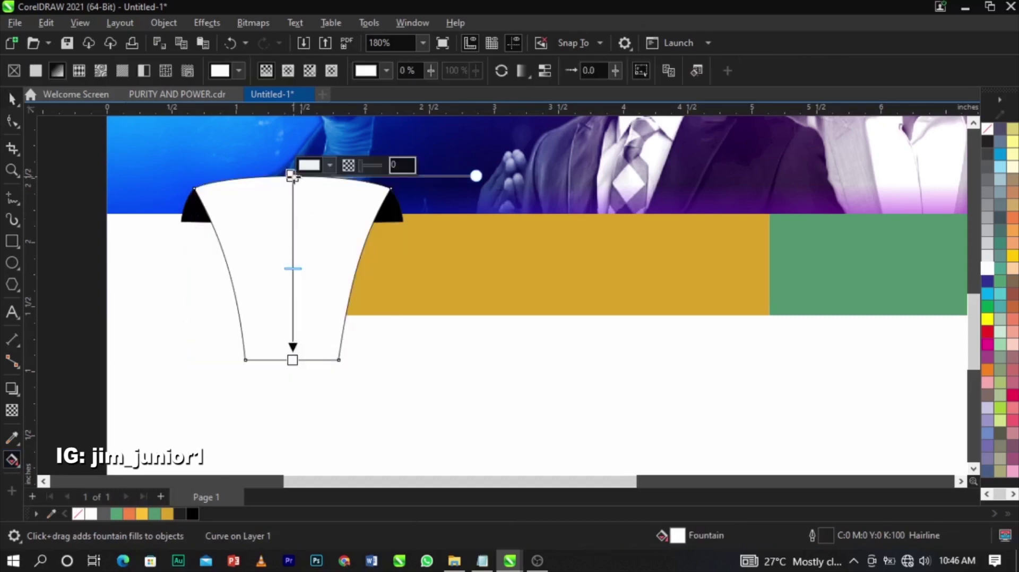
left_click(329, 167)
left_click(312, 195)
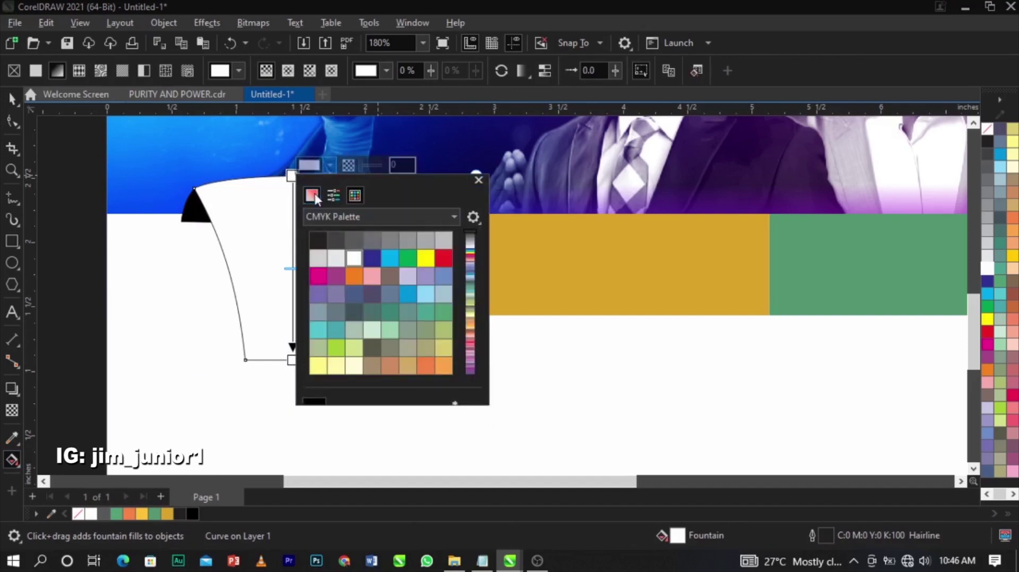
left_click(451, 386)
left_click(612, 264)
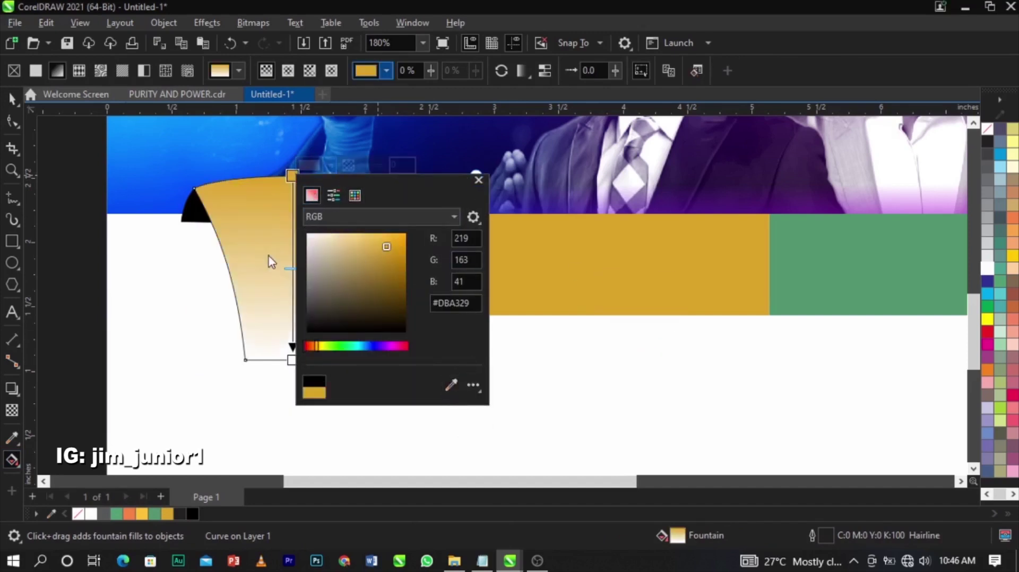
- Set the gradient's bottom colour to the same sampled gold, #DBA329
left_click(292, 360)
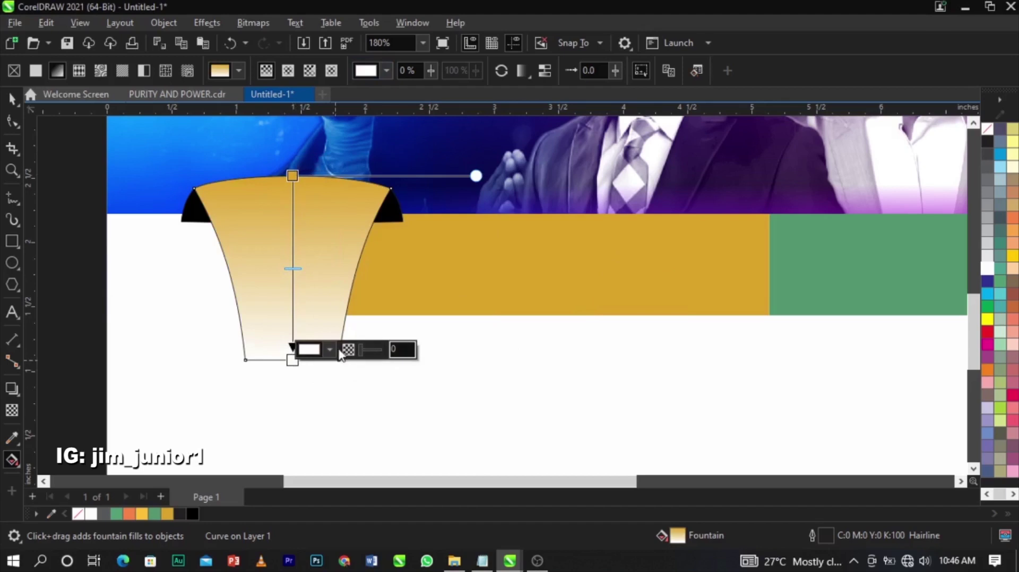
left_click(330, 349)
left_click(439, 320)
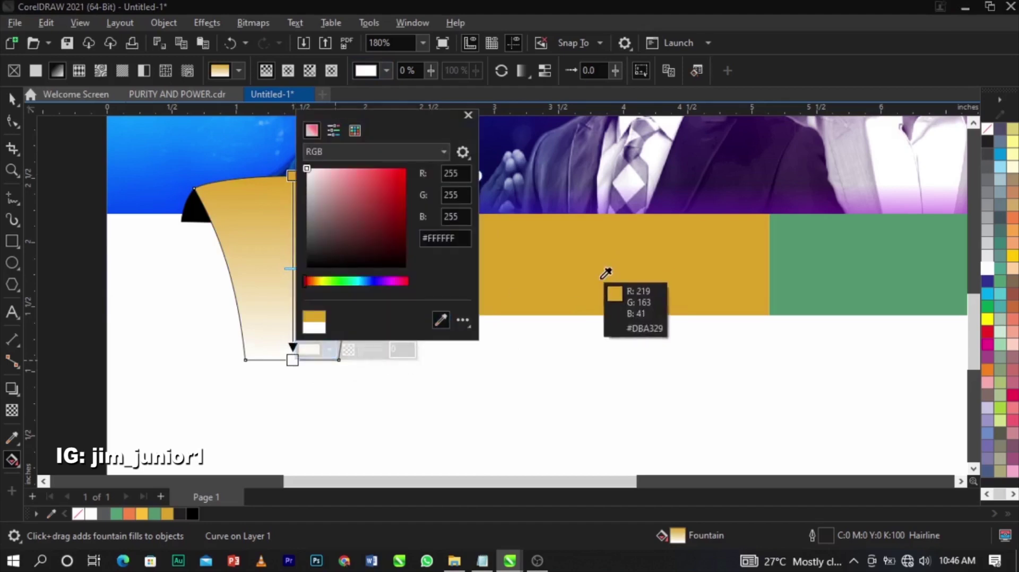
left_click(608, 279)
left_click_drag(412, 128, 573, 149)
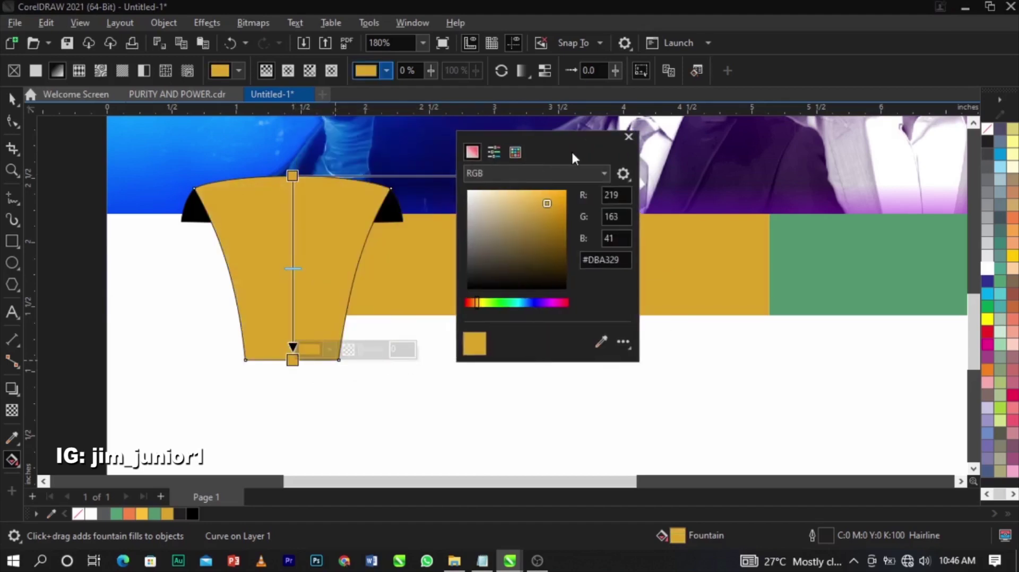
- Darken the gradient's top colour to a deep brown, #783E00
left_click(293, 176)
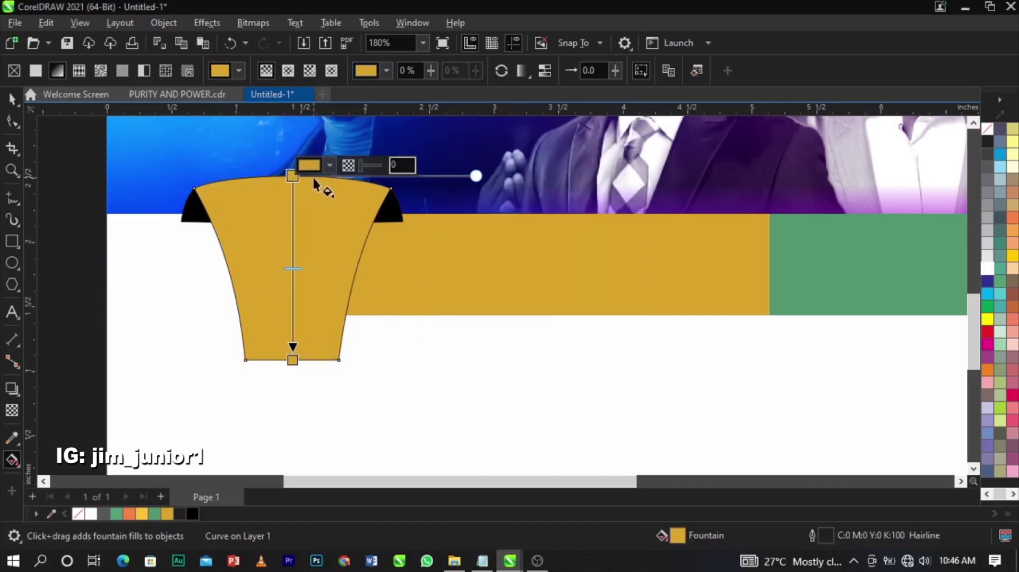
left_click(330, 165)
left_click(468, 180)
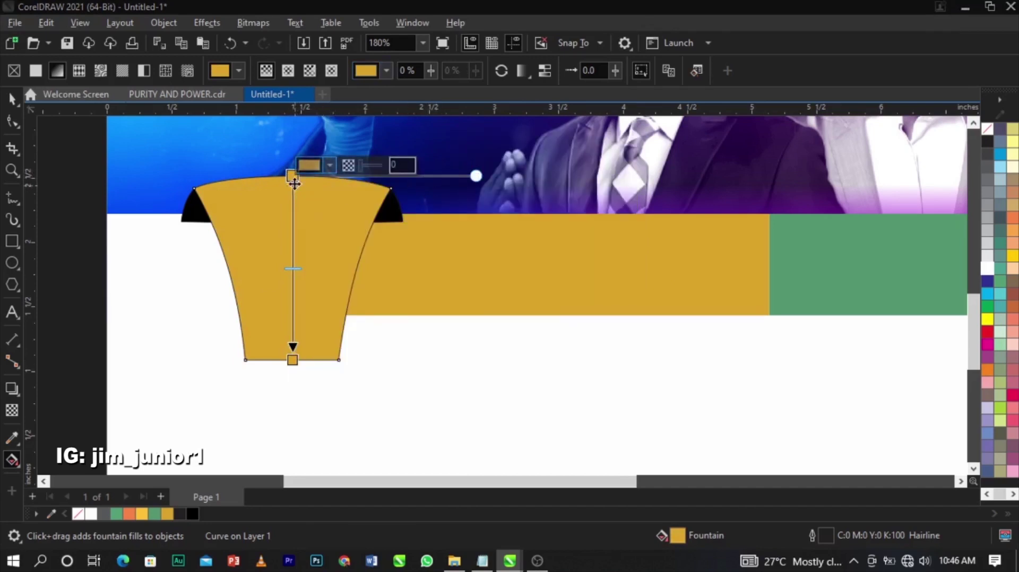
left_click(330, 166)
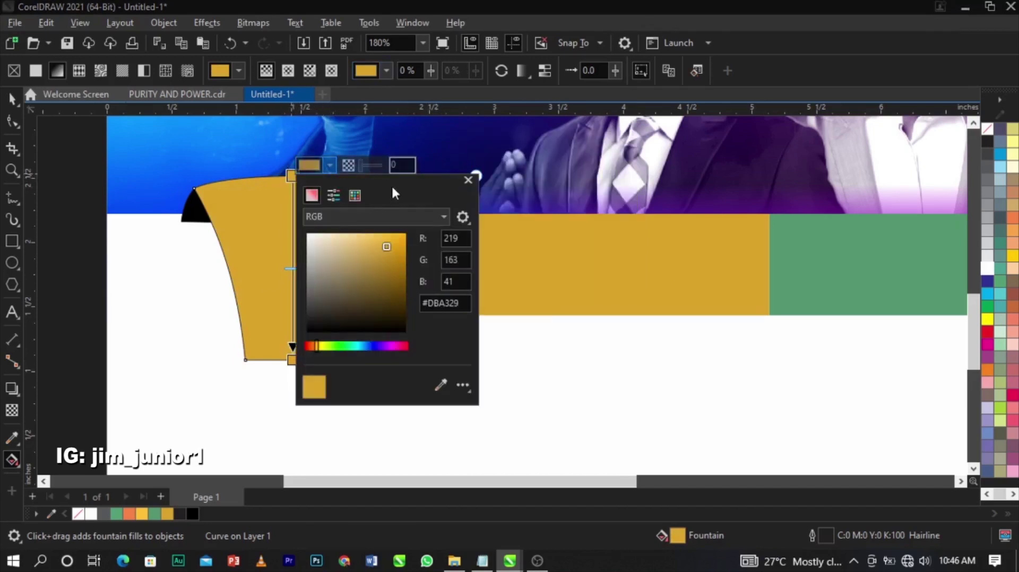
left_click_drag(401, 186, 580, 170)
left_click_drag(564, 220, 573, 234)
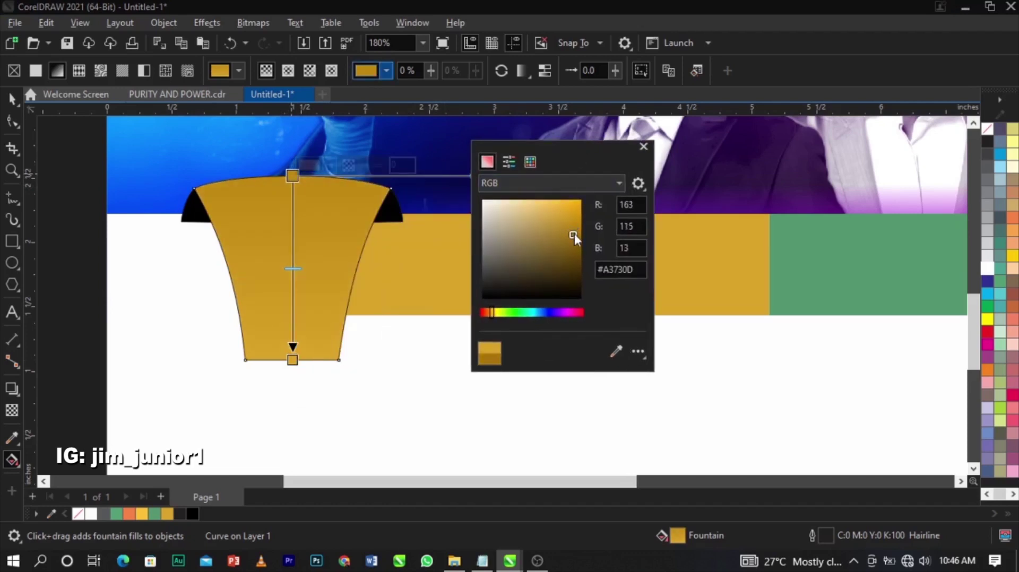
left_click_drag(494, 314, 490, 313)
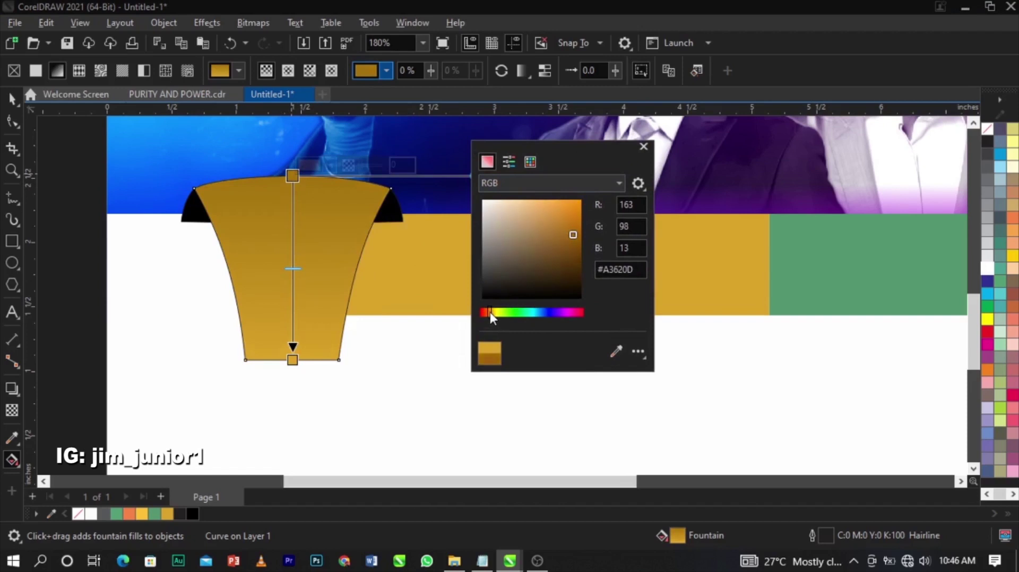
left_click_drag(489, 313, 488, 312)
left_click_drag(574, 239, 583, 252)
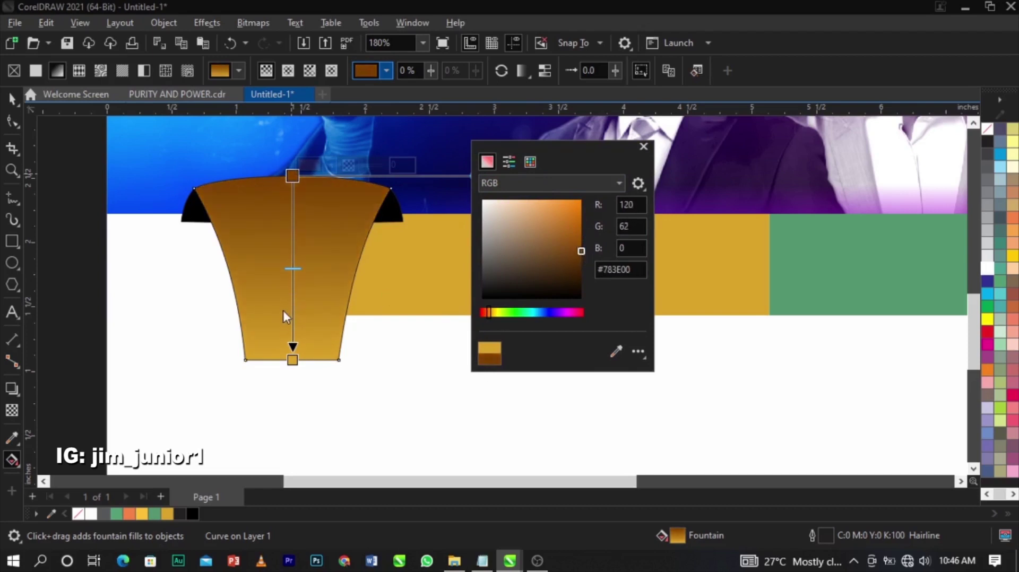
- Move the gradient's lower end slightly up inside the tapered shape and lighten its gold colour a little
left_click(292, 360)
left_click_drag(292, 360, 293, 335)
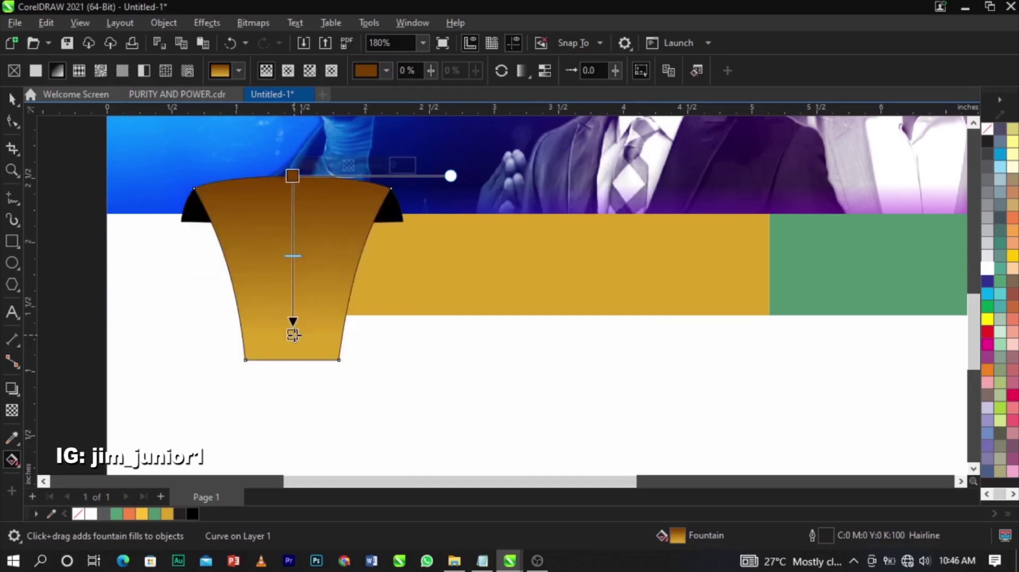
left_click(294, 334)
left_click(330, 324)
left_click_drag(406, 95, 527, 94)
left_click(509, 154)
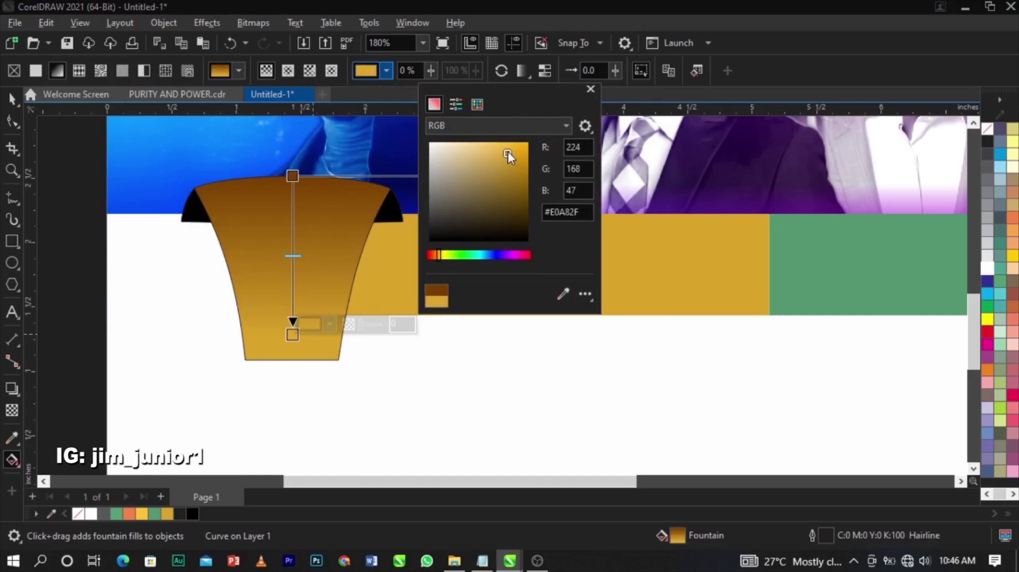
left_click_drag(507, 152, 503, 148)
left_click(342, 215)
left_click(281, 219)
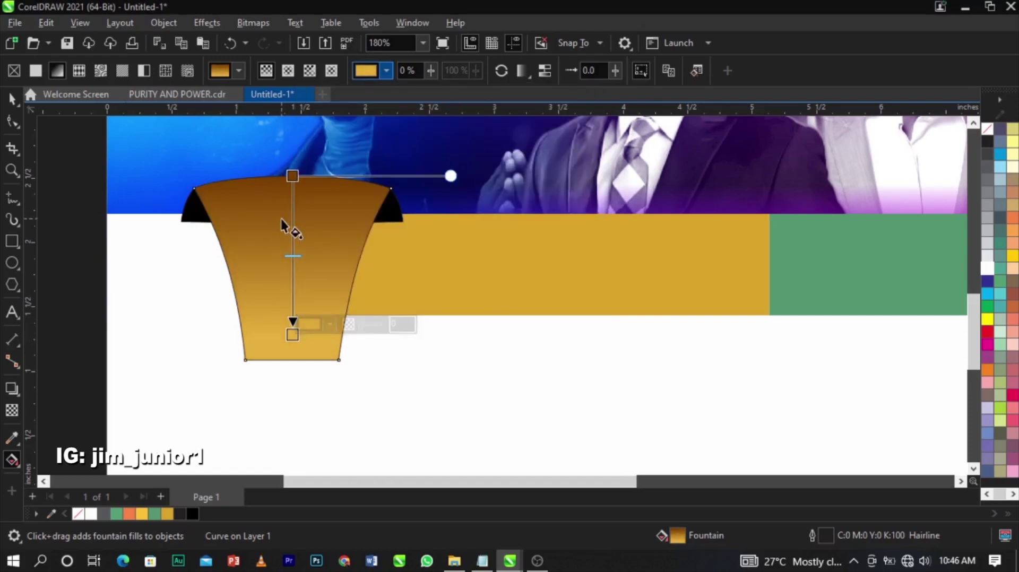
- Remove the outline from the tapered shape
key("space")
right_click(989, 126)
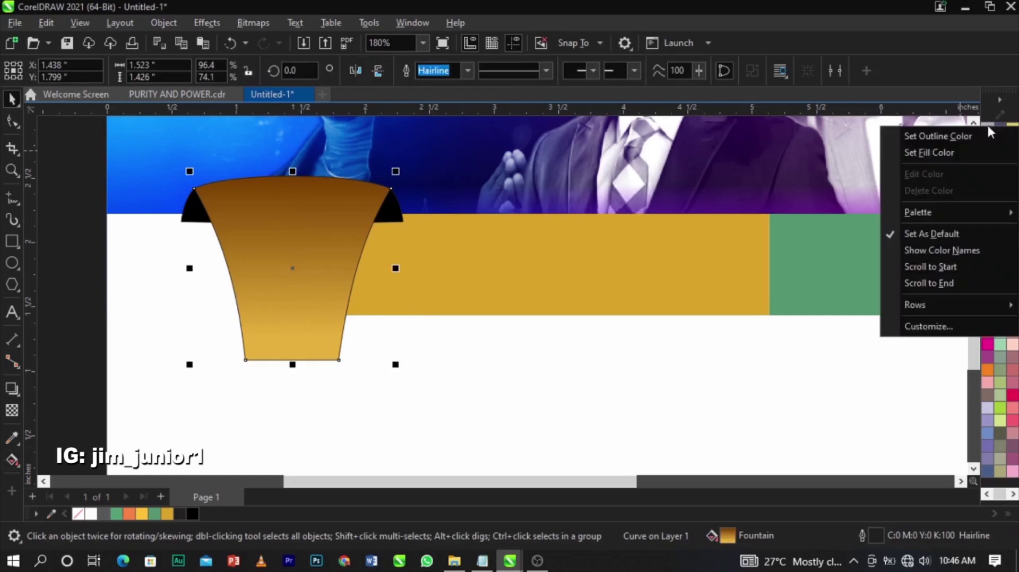
left_click(966, 135)
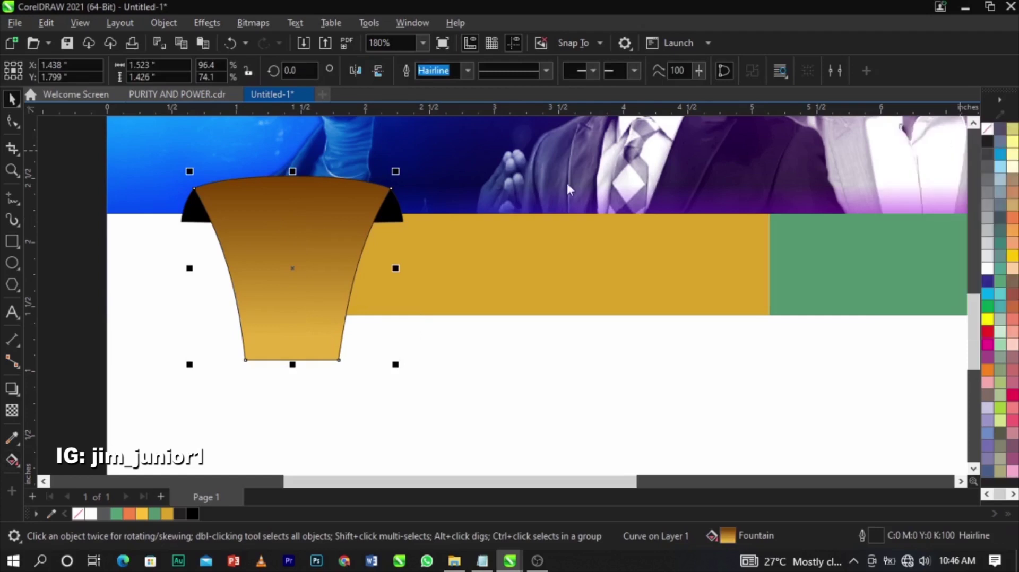
left_click(414, 354)
- Give the left corner piece a vertical black-to-white fountain fill, starting about a third of the way down and ending at its bottom edge
scroll(188, 194, "up", 1)
scroll(188, 194, "up", 3)
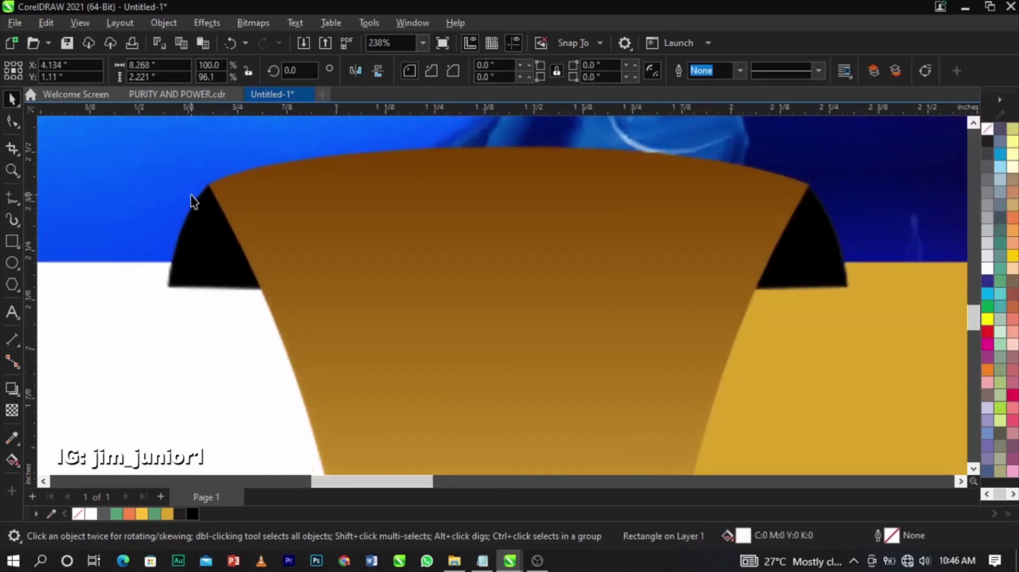
scroll(190, 195, "up", 1)
left_click(207, 250)
scroll(207, 250, "up", 1)
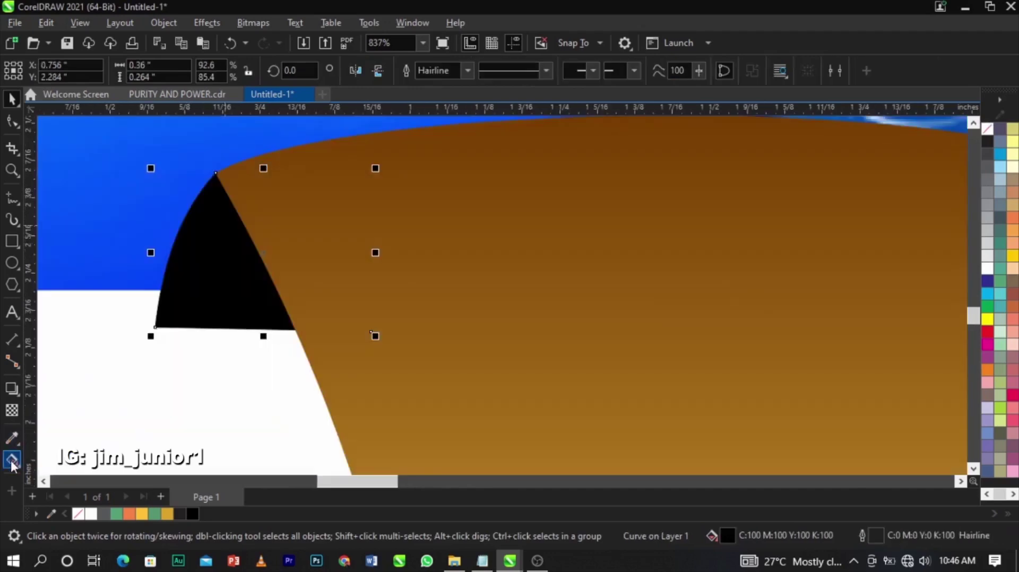
left_click(12, 460)
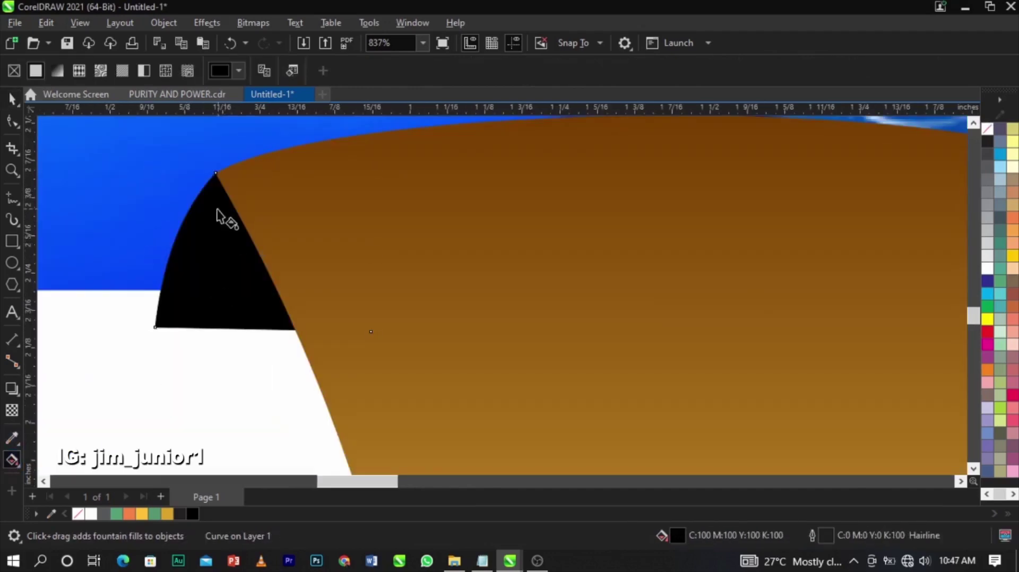
left_click_drag(218, 191, 219, 297)
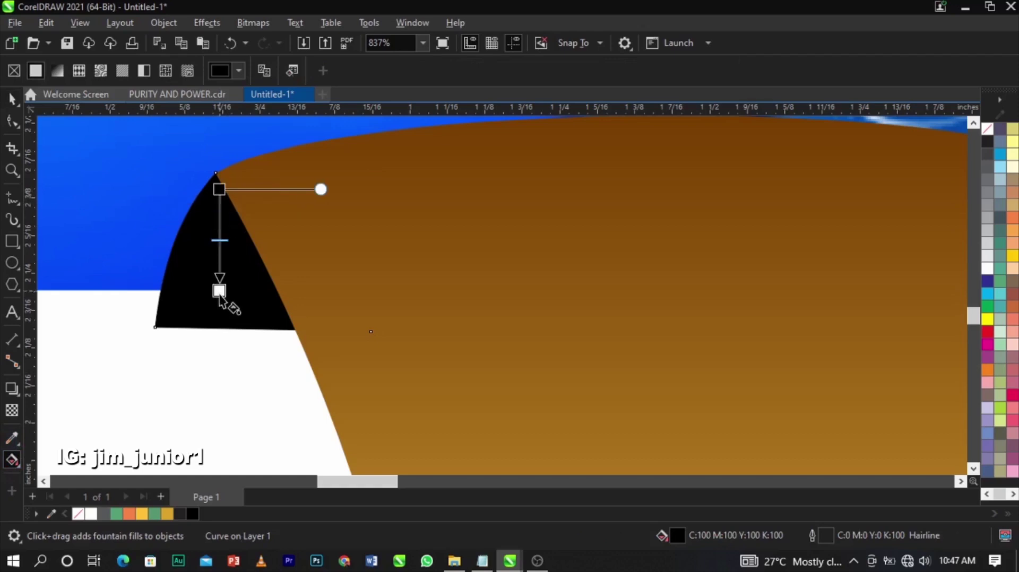
left_click_drag(219, 192, 219, 232)
left_click_drag(219, 303, 220, 333)
left_click(219, 234)
key("space")
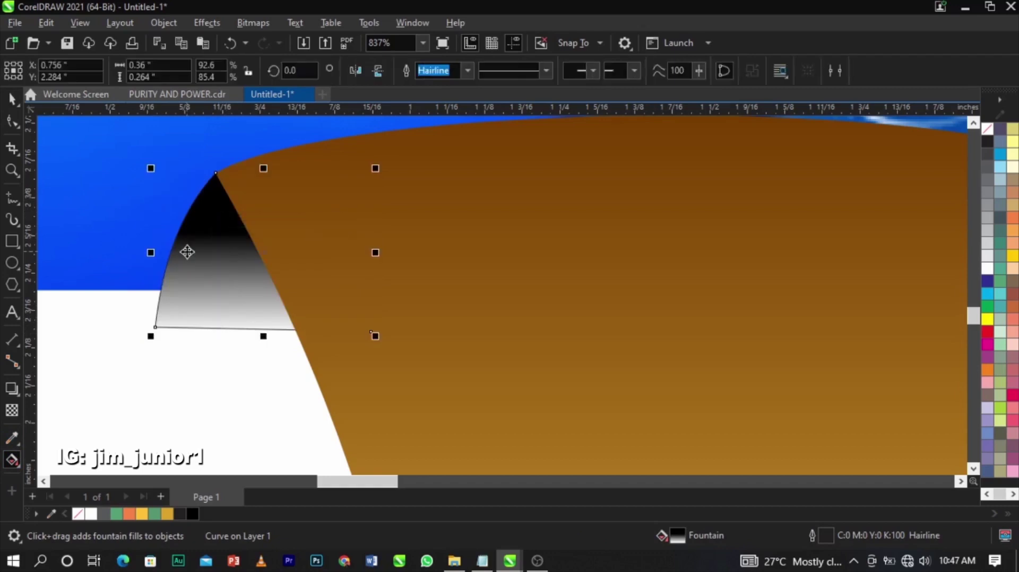
- Copy the left corner piece's black-to-white fountain fill onto the right corner piece
scroll(212, 276, "down", 2)
left_click_drag(213, 269, 712, 278)
left_click(741, 325)
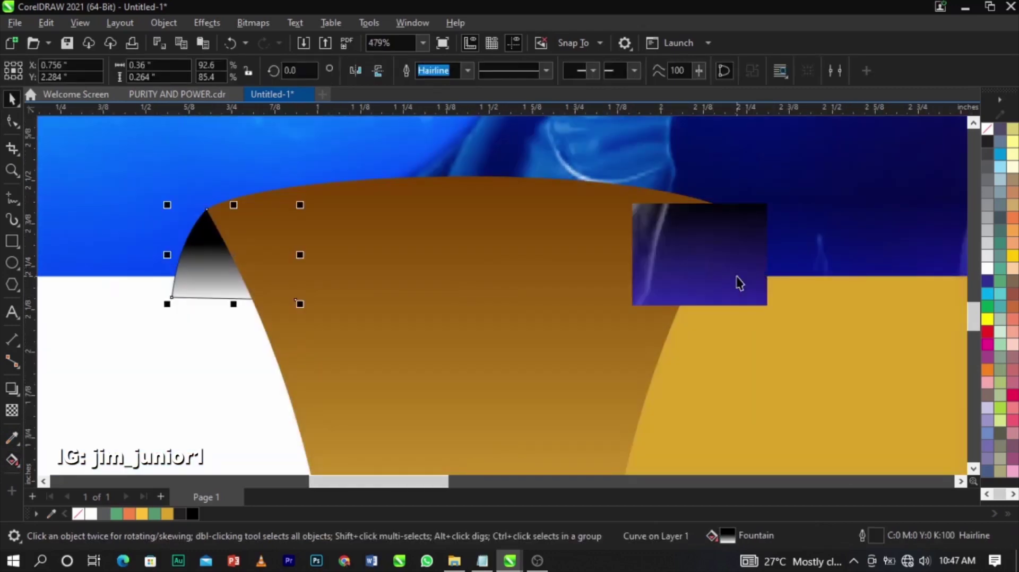
- Select both corner pieces and remove their outlines
left_click(734, 274)
left_click(212, 278, "shift")
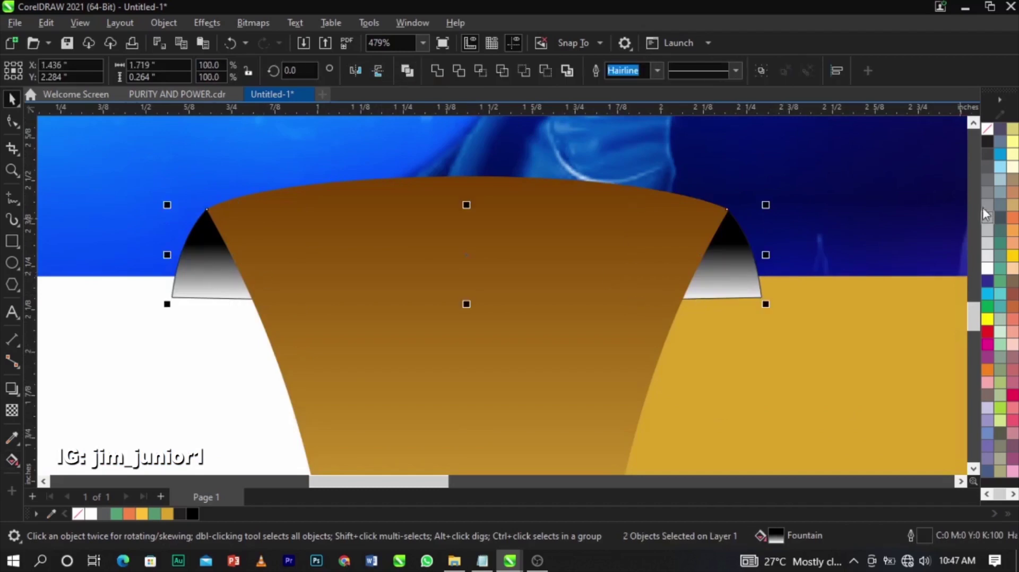
right_click(983, 130)
left_click(979, 137)
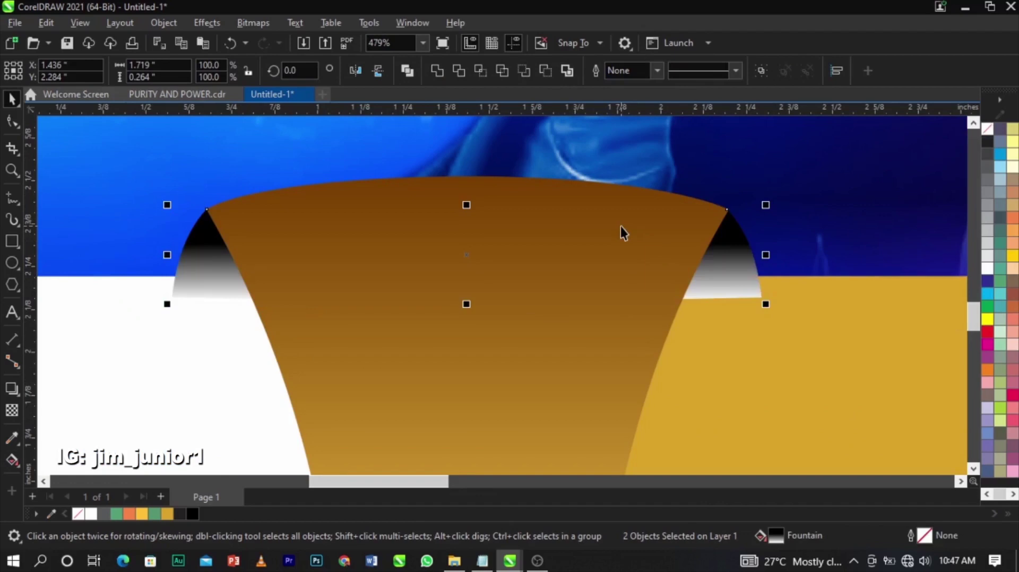
- Move the two corner pieces backward in the stacking order, behind the white and gold rectangles
key("ctrl+Page_Down")
key("ctrl+z")
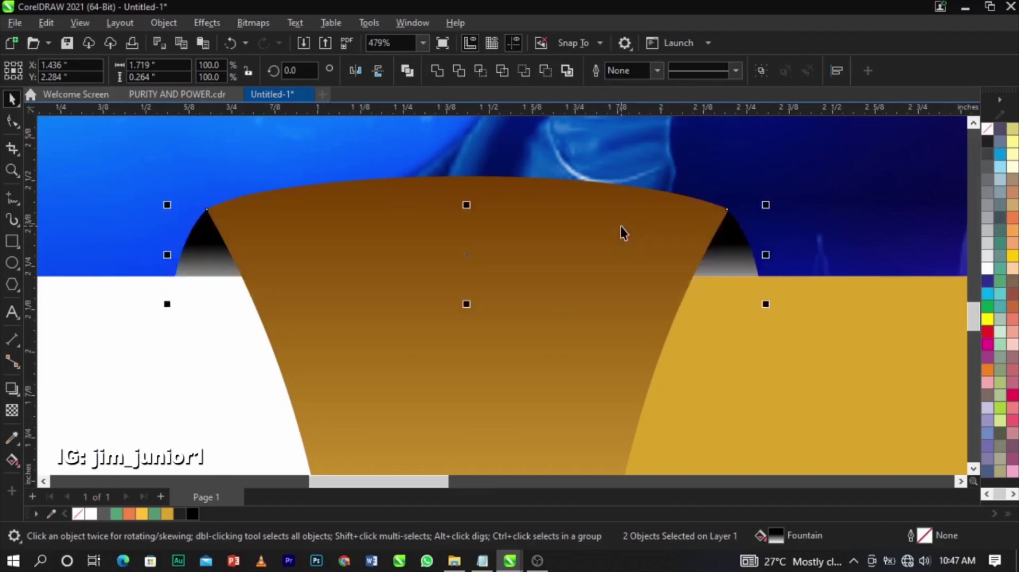
key("F3")
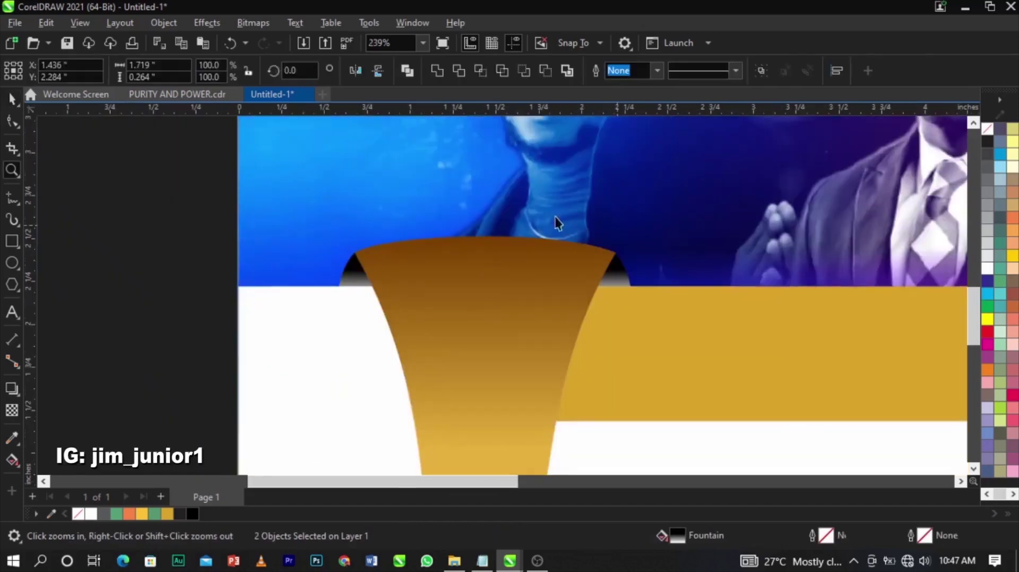
- Add a Multiply drop shadow to the gold-brown tapered shape with opacity 84 and feather 10
scroll(435, 229, "down", 1)
left_click(266, 269)
key("F2")
left_click_drag(314, 190, 719, 425)
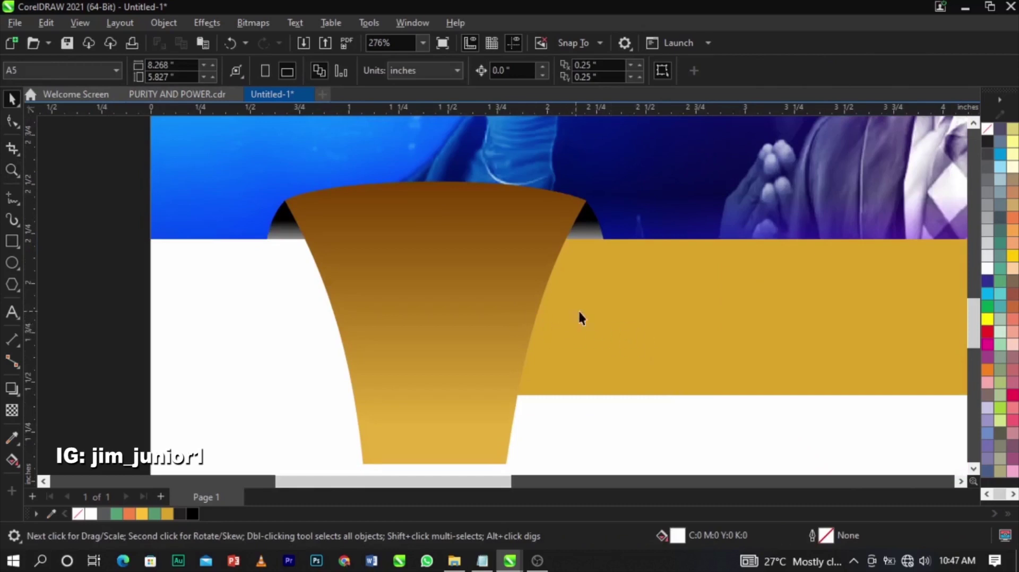
left_click(12, 389)
left_click_drag(339, 326, 582, 348)
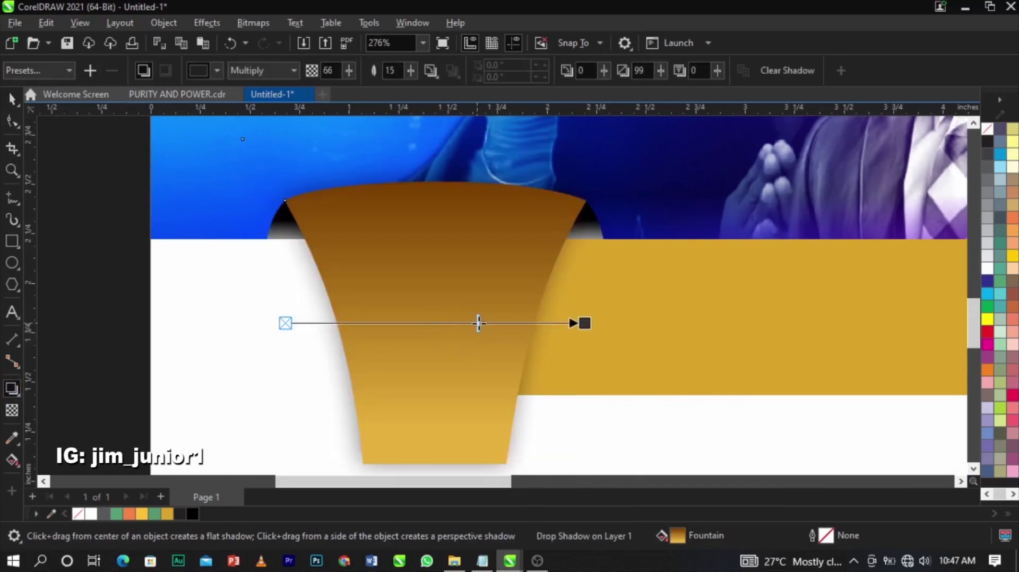
left_click_drag(484, 323, 535, 323)
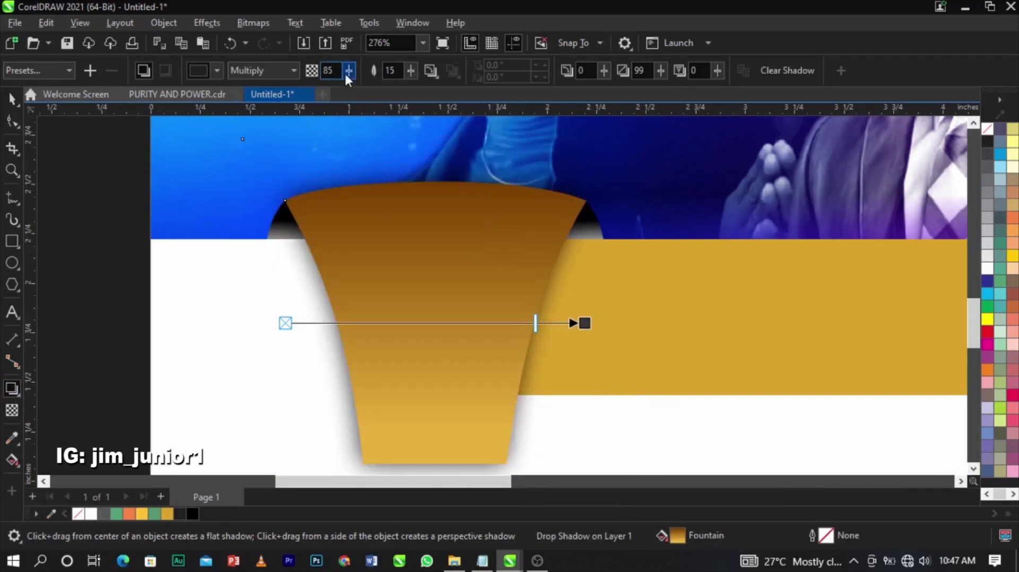
type("10")
key("Return")
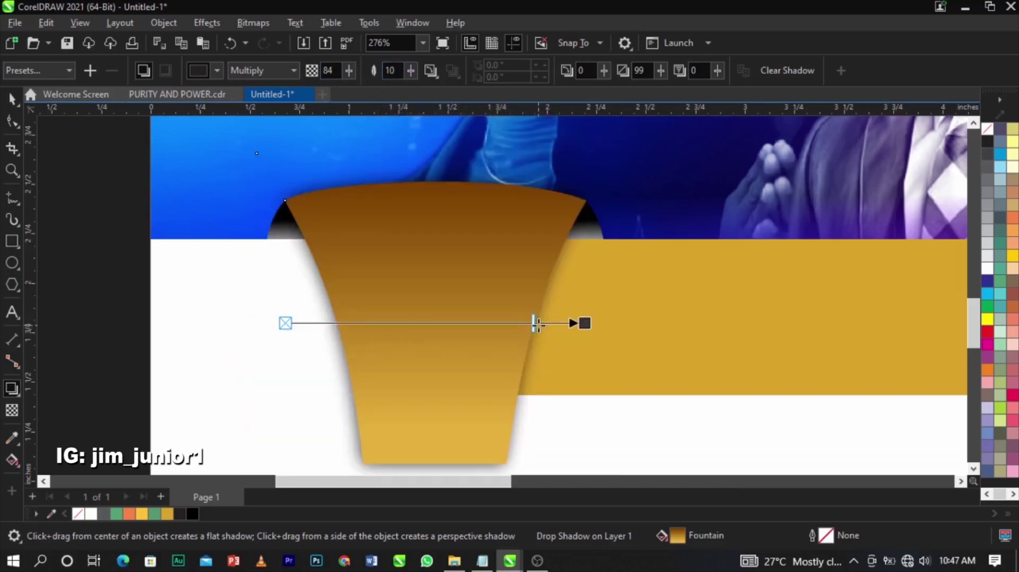
- Separate the drop shadow from the tapered shape and shift it horizontally to the right, to about X 1.523 inches
key("space")
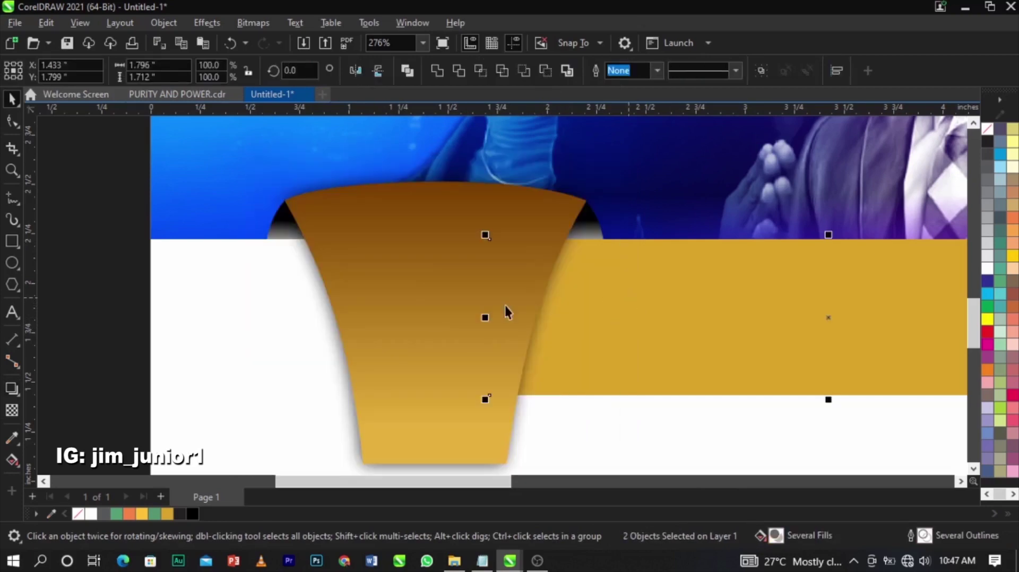
left_click(547, 309)
left_click_drag(546, 308, 565, 308)
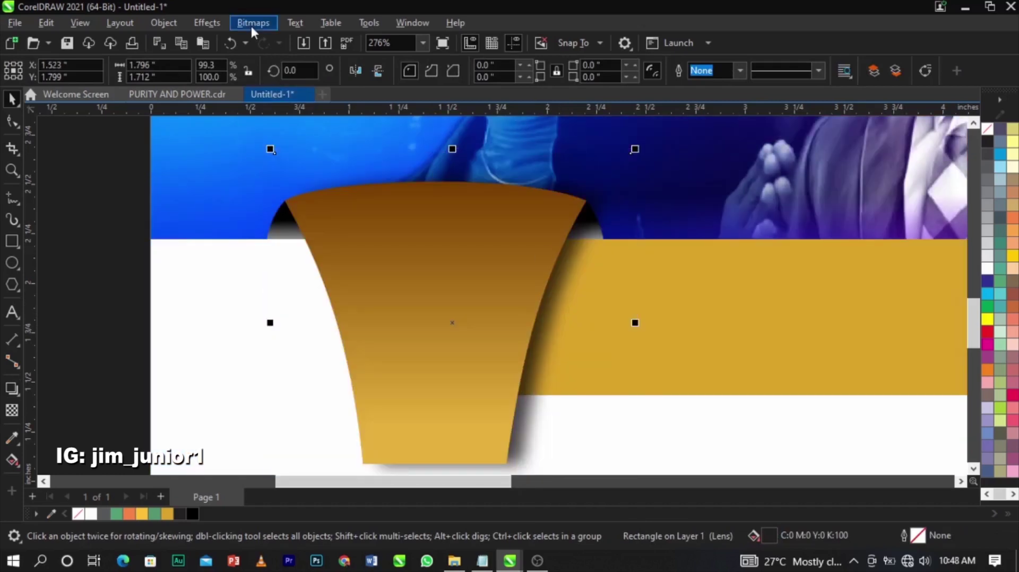
- Try converting the shadow to a 300 dpi RGB bitmap and fading it downward with a fountain transparency, then undo both
left_click(251, 26)
left_click(266, 38)
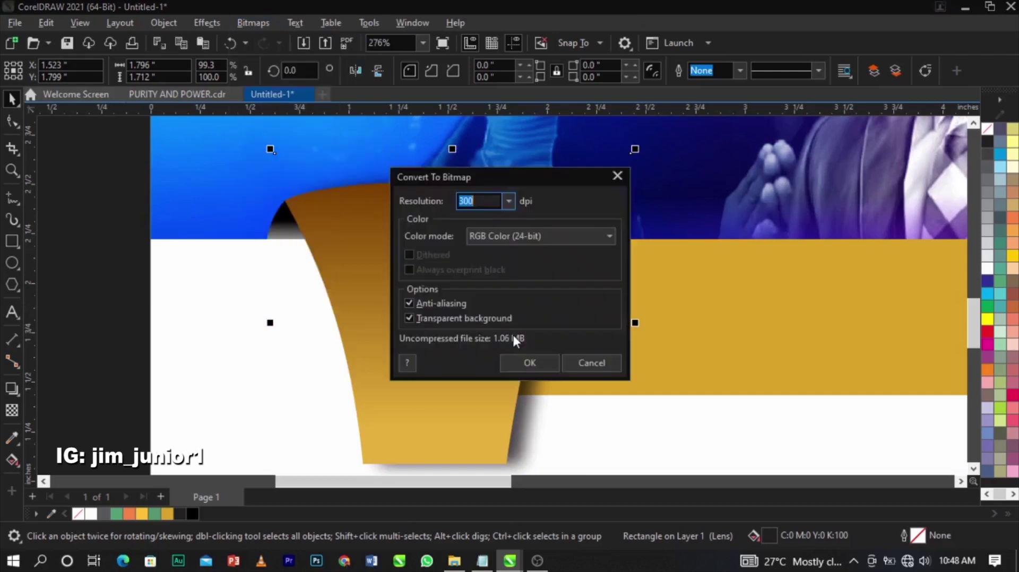
left_click(531, 362)
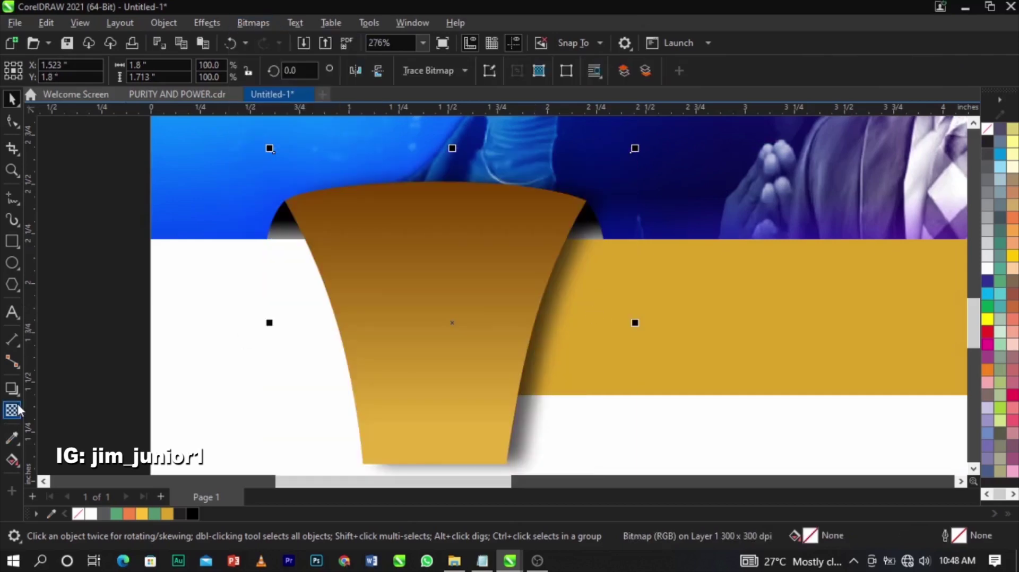
left_click(12, 410)
left_click_drag(495, 306, 495, 396)
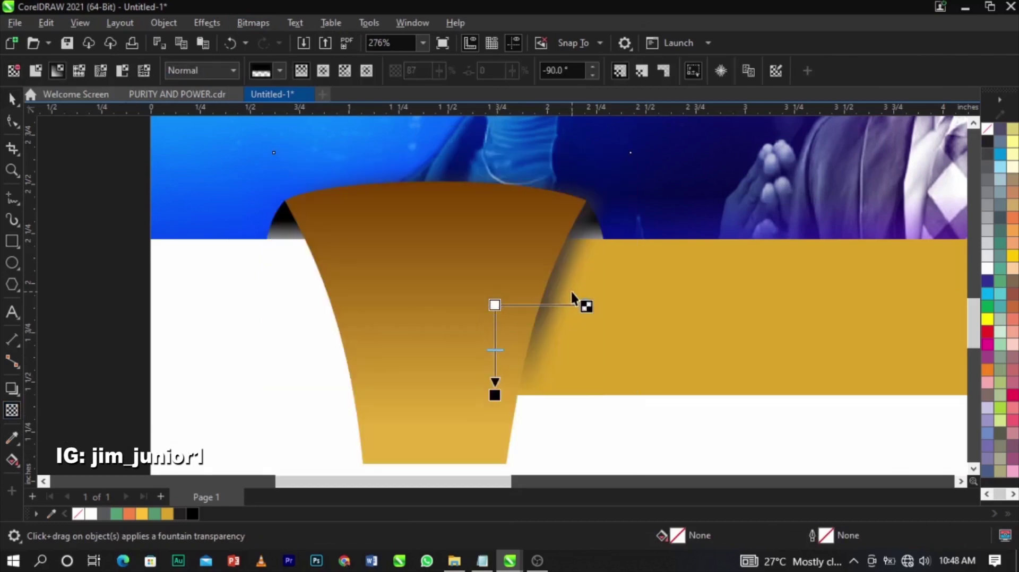
key("ctrl+z")
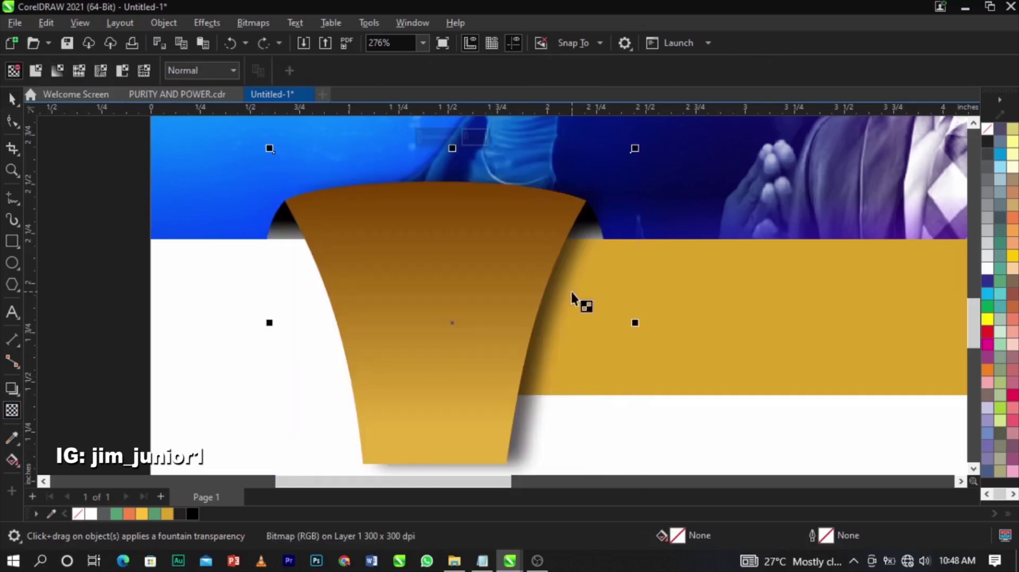
key("space")
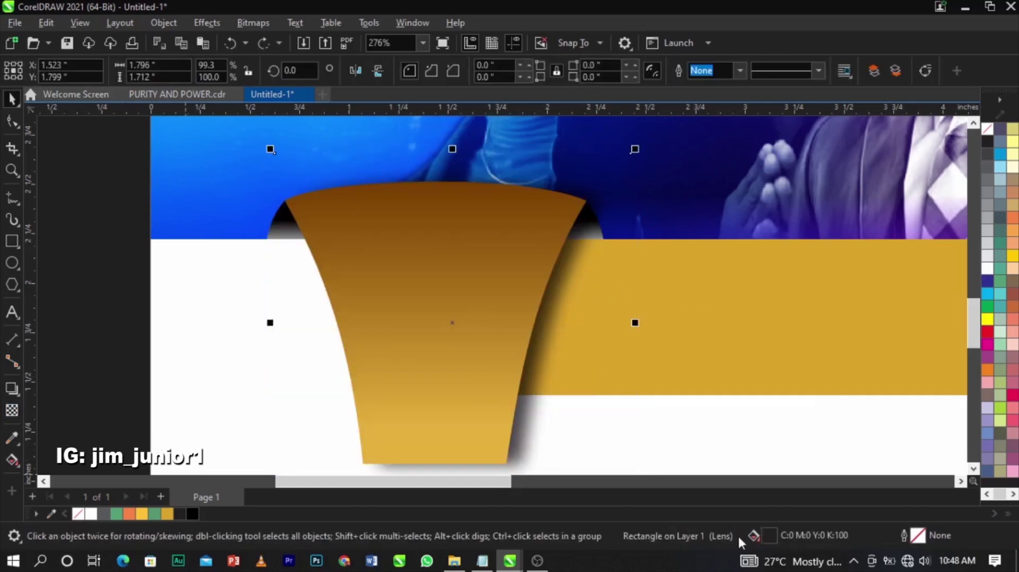
- Change the shadow's uniform fill to pure RGB black, #000000
double_click(767, 534)
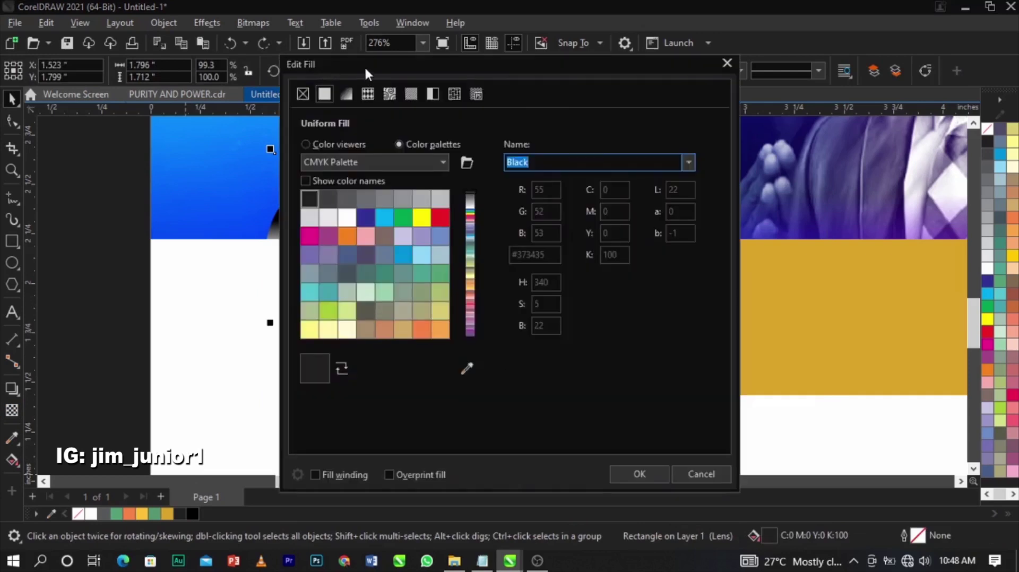
left_click_drag(365, 66, 659, 57)
left_click(632, 135)
left_click(824, 152)
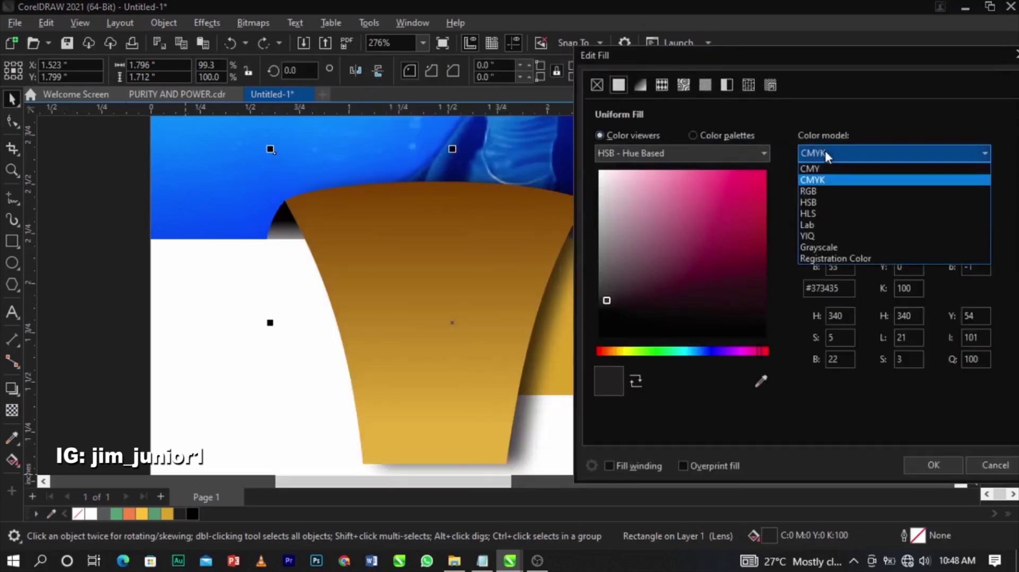
left_click(827, 190)
left_click_drag(748, 248, 548, 376)
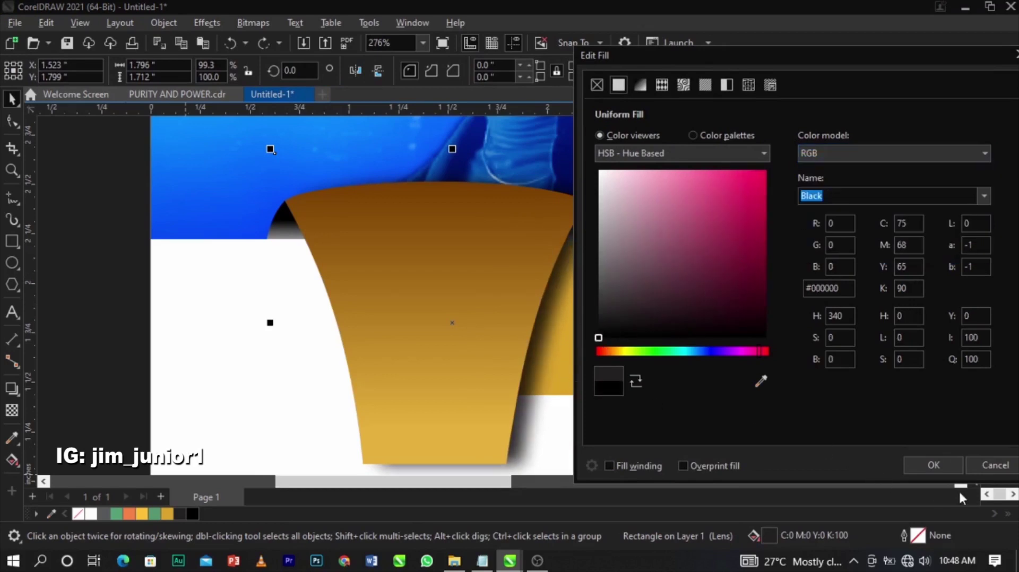
left_click(932, 465)
- Convert the black shadow to a 300 dpi RGB bitmap with anti-aliasing and a transparent background
left_click(253, 27)
left_click(269, 37)
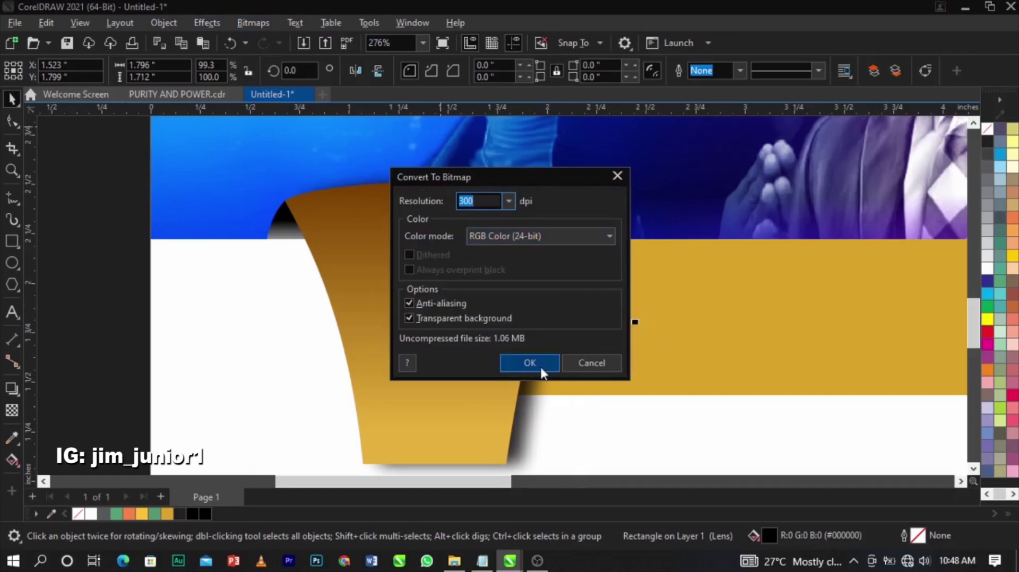
left_click(549, 359)
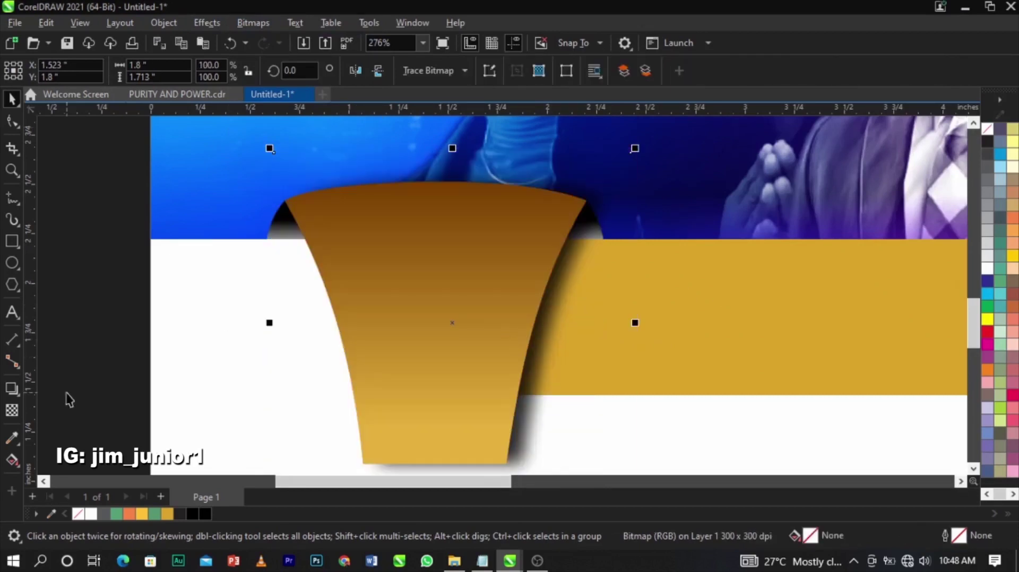
- Apply a vertical fountain transparency to the shadow bitmap, fading it out downward by the gold bar's lower edge
left_click(12, 410)
left_click_drag(521, 278, 523, 396)
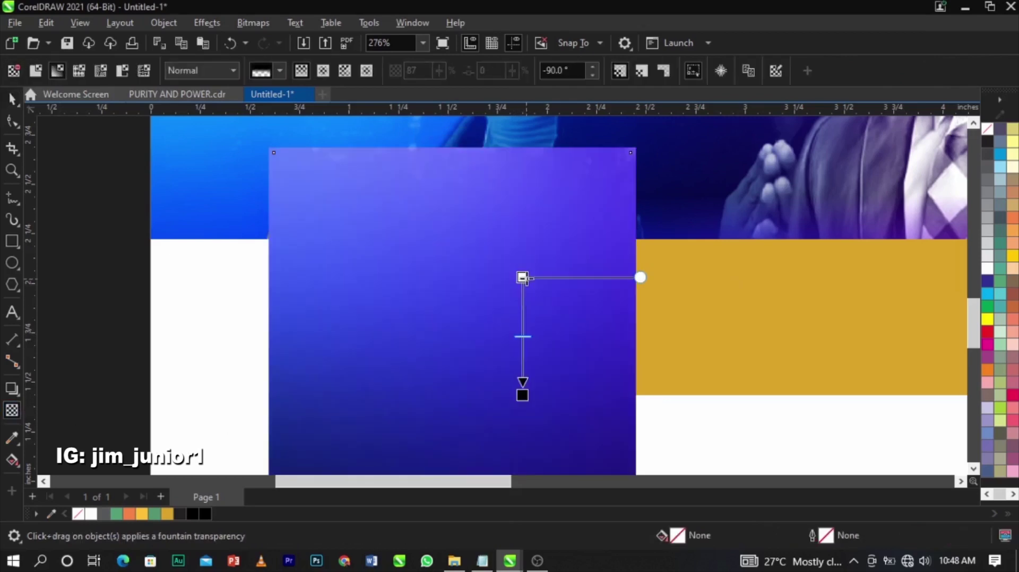
left_click_drag(525, 286, 523, 301)
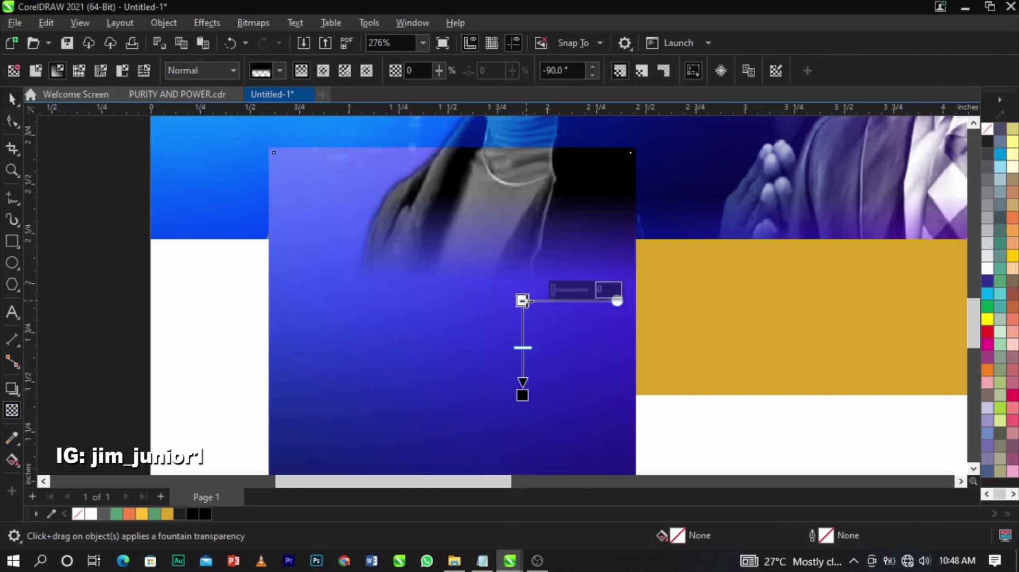
key("space")
key("F2")
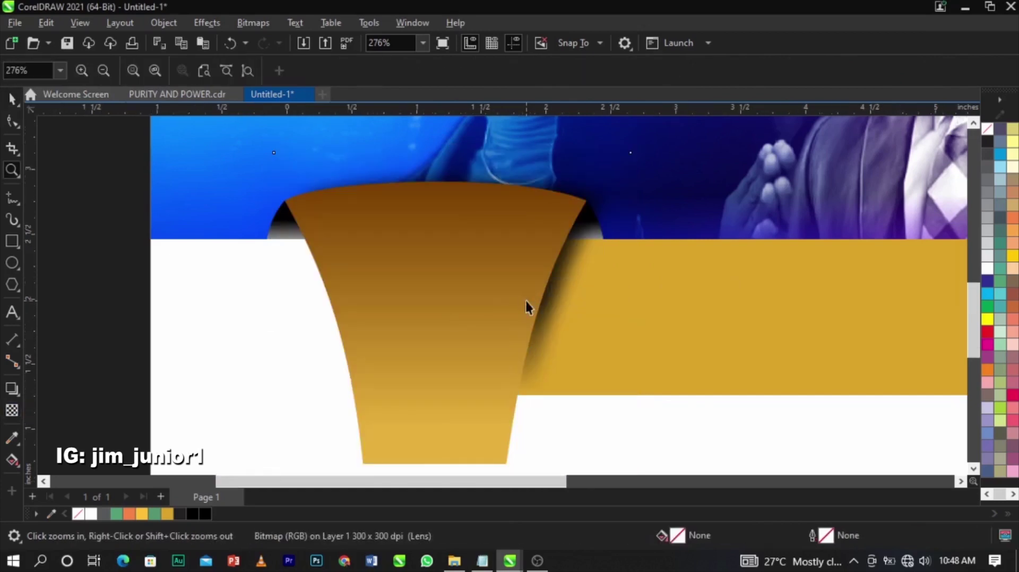
right_click(527, 300)
left_click(149, 342)
- Draw a circle about 0.976 inches across over the tapered shape's lower end and centre it horizontally on the shape
left_click(473, 361)
scroll(473, 361, "down", 3)
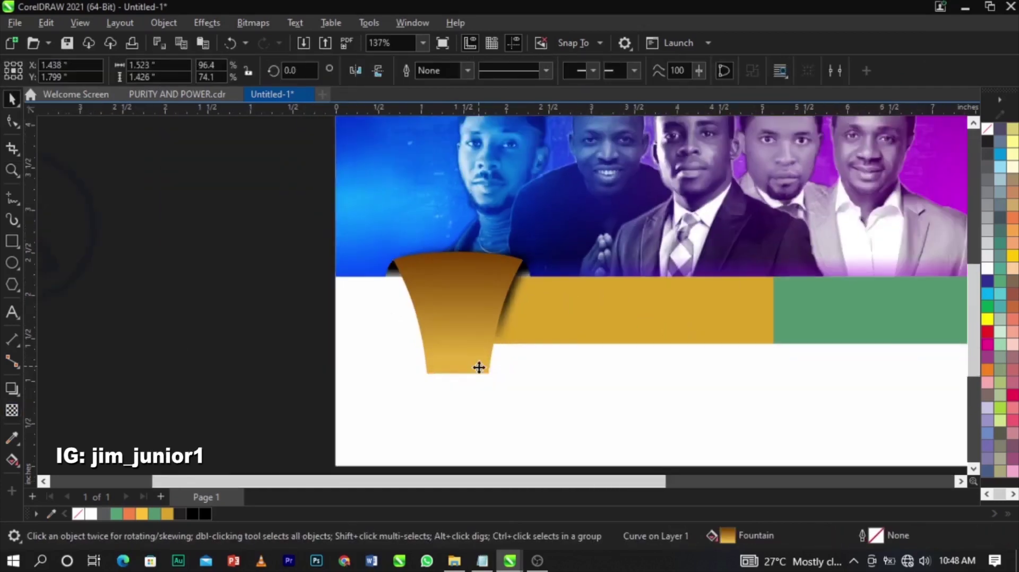
scroll(480, 369, "up", 4)
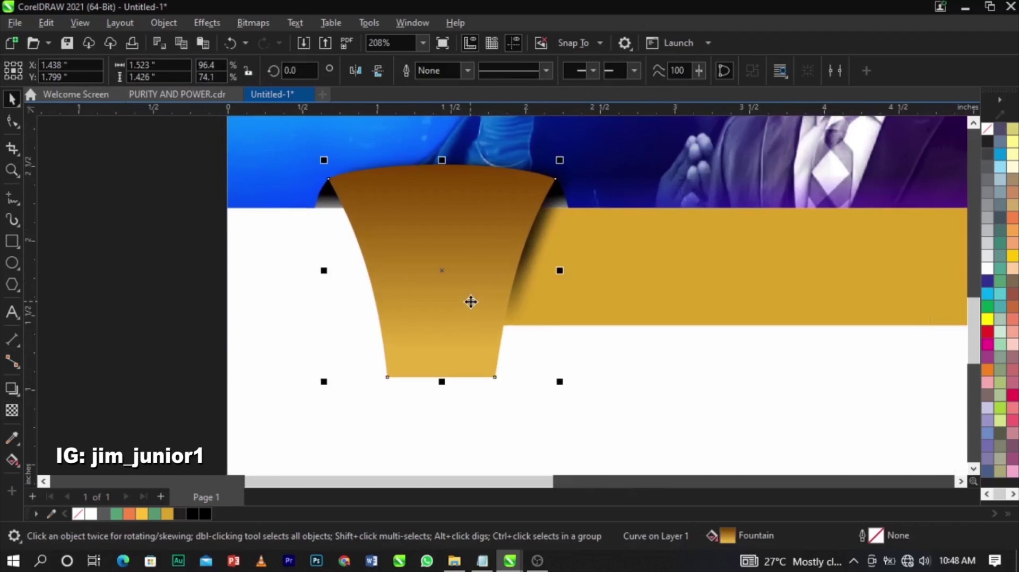
left_click(11, 267)
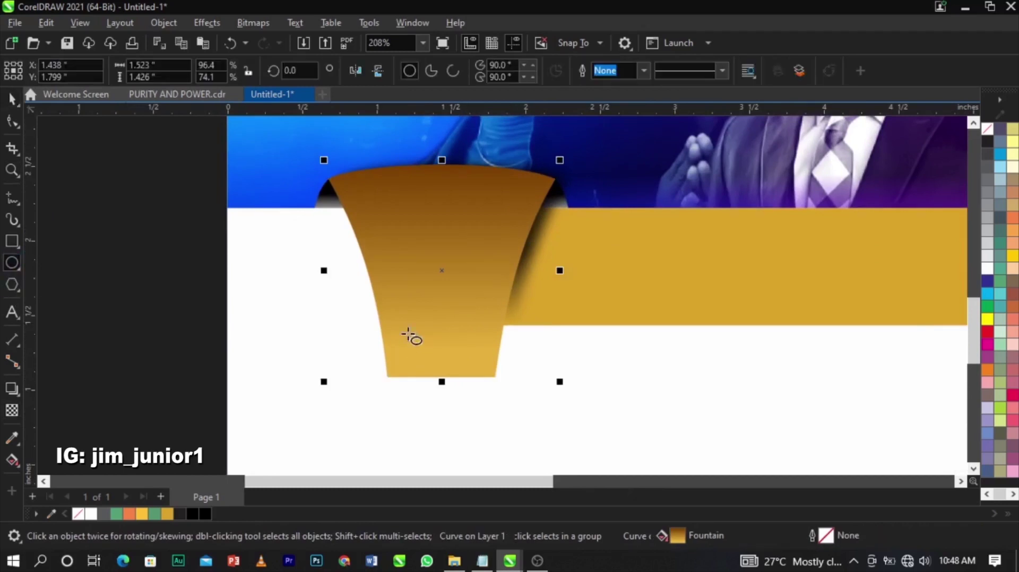
left_click_drag(362, 322, 508, 425)
key("space")
left_click(436, 303, "shift")
key("c")
left_click(421, 301)
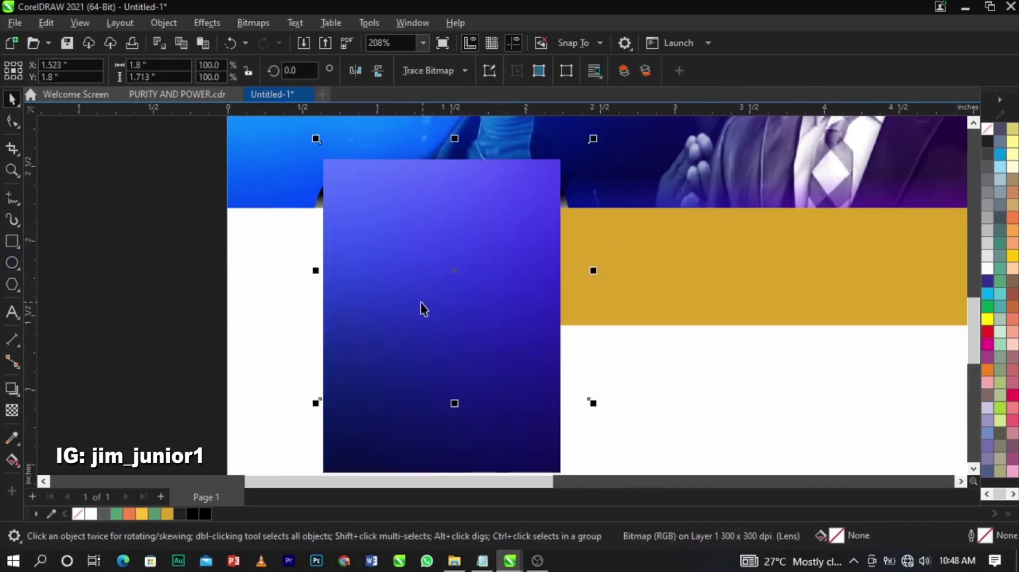
scroll(420, 302, "down", 2)
key("Escape")
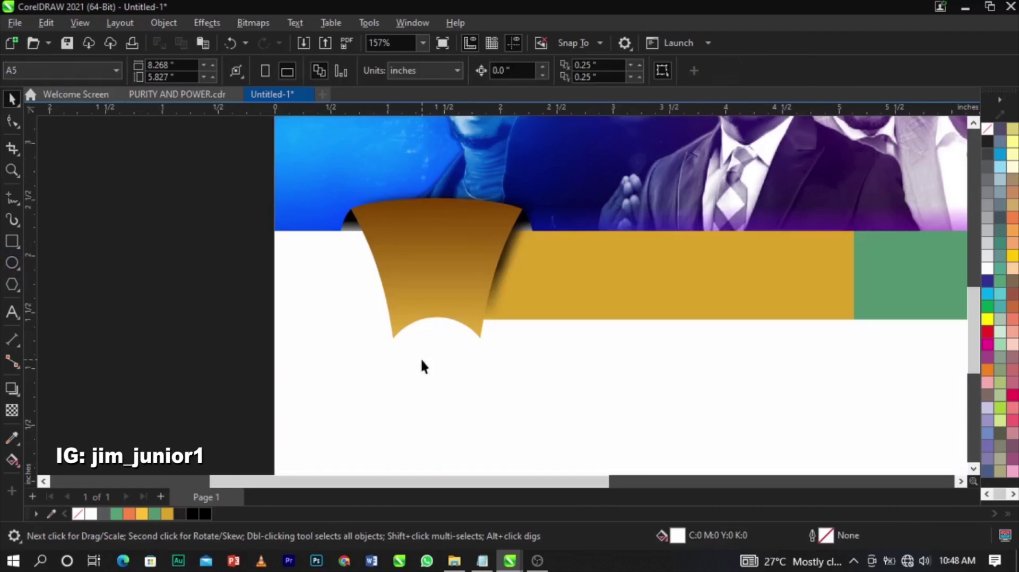
- Give the white circle a black hairline outline and realign its centre horizontally with the tapered shape
left_click(420, 358)
scroll(386, 336, "down", 1)
scroll(429, 352, "up", 1)
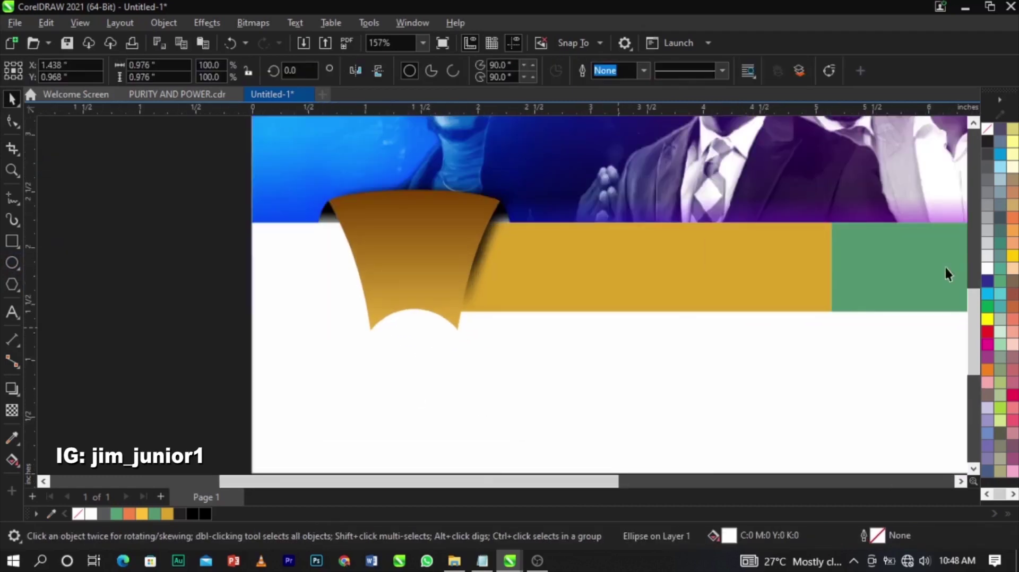
right_click(986, 146)
left_click(985, 155)
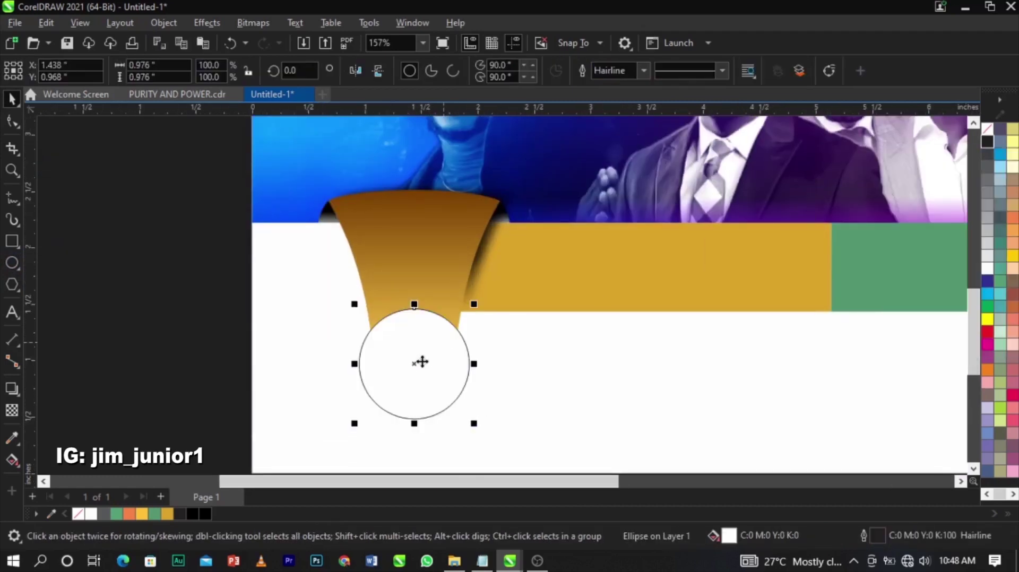
left_click_drag(421, 364, 423, 366)
left_click(418, 284, "shift")
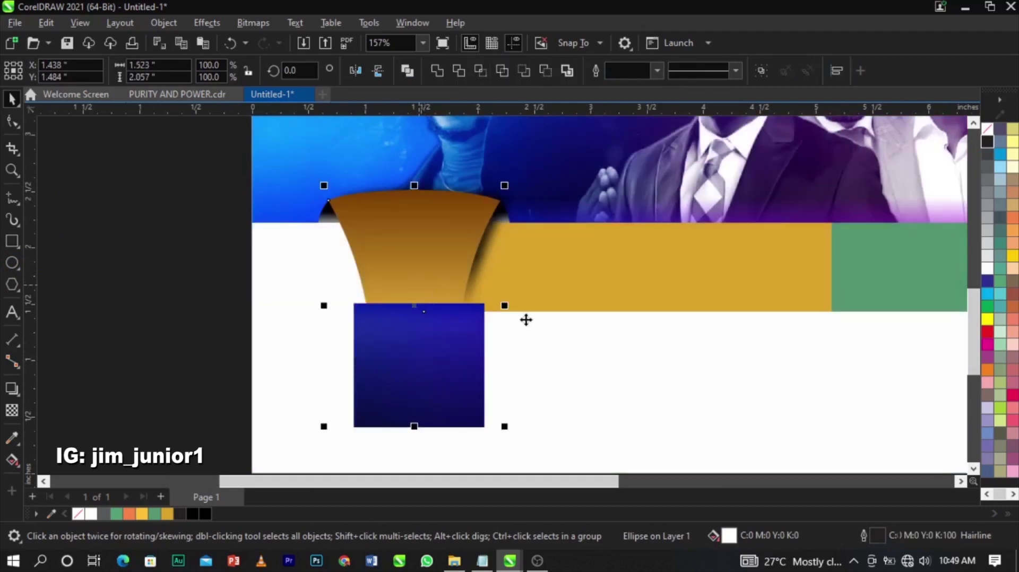
key("c")
left_click(525, 320)
- Enlarge the circle about its centre to about 1.098 inches and move it straight down to about Y 0.844 inches
left_click(383, 338)
left_click_drag(474, 307, 485, 295)
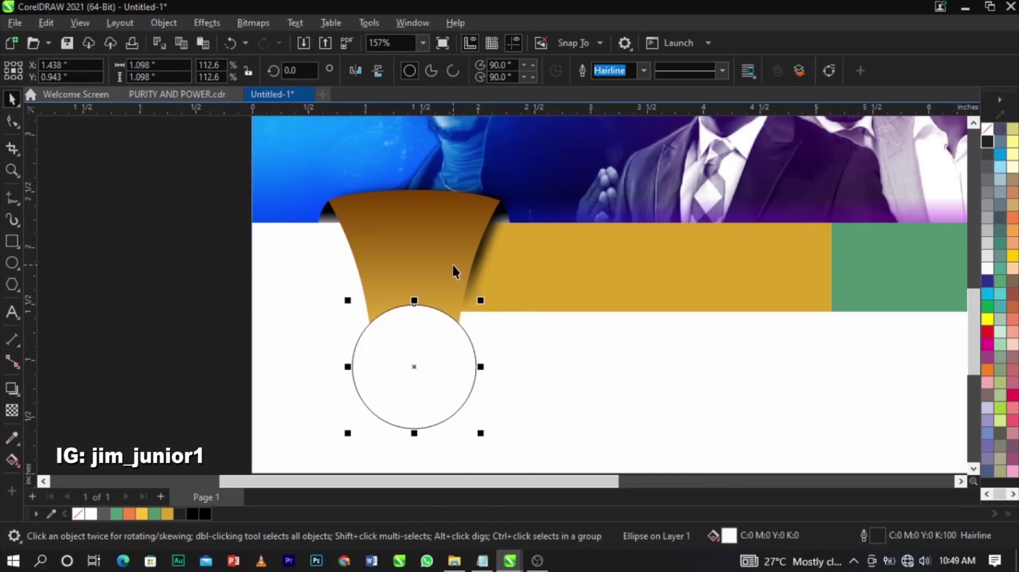
left_click_drag(430, 368, 430, 380)
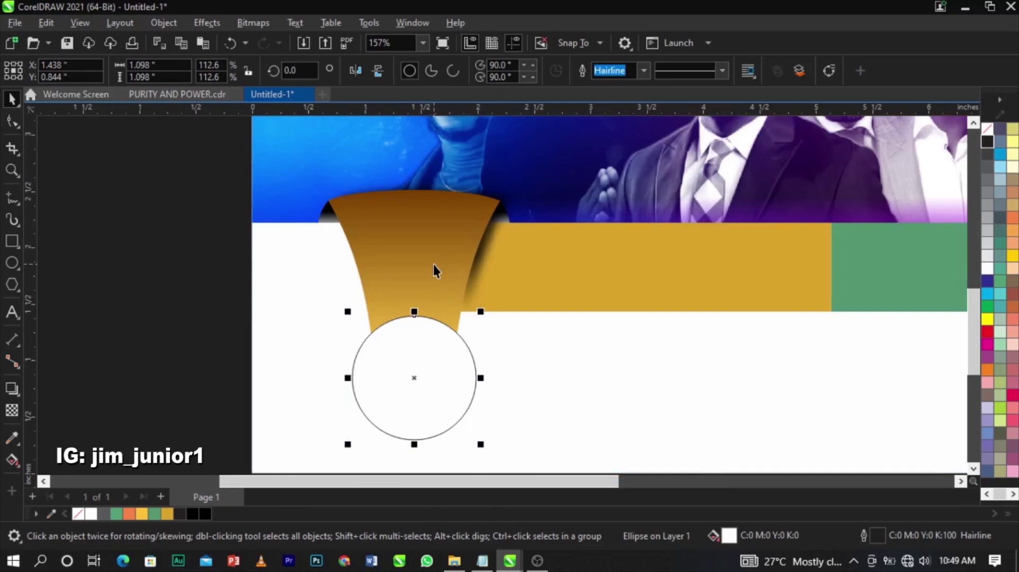
- Trim the lower end of the tapered shape with the circle, leaving the circle in its place
left_click(433, 264, "shift")
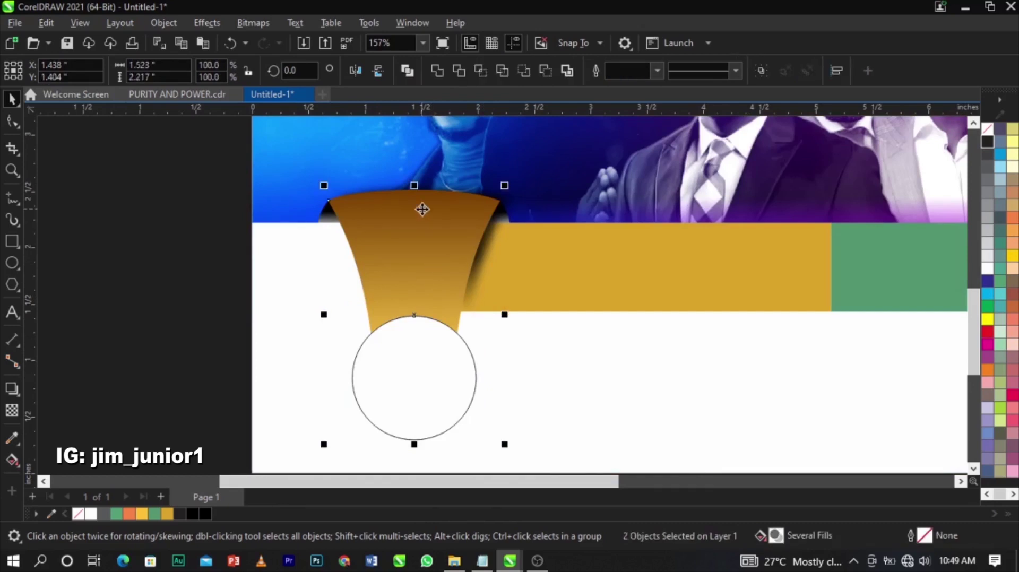
left_click(454, 74)
left_click(412, 403)
scroll(424, 393, "up", 2)
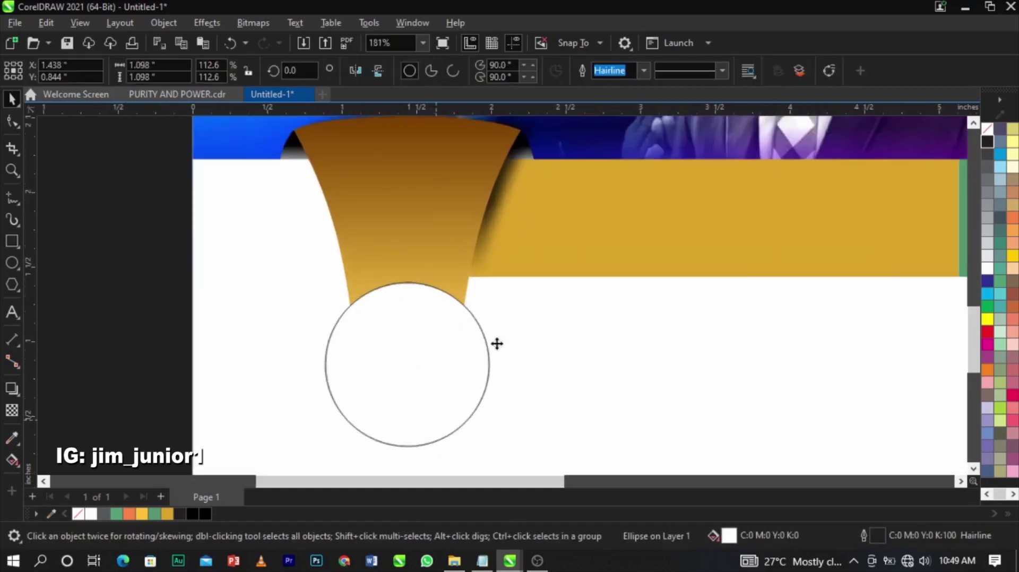
left_click_drag(420, 361, 421, 310)
key("ctrl+z")
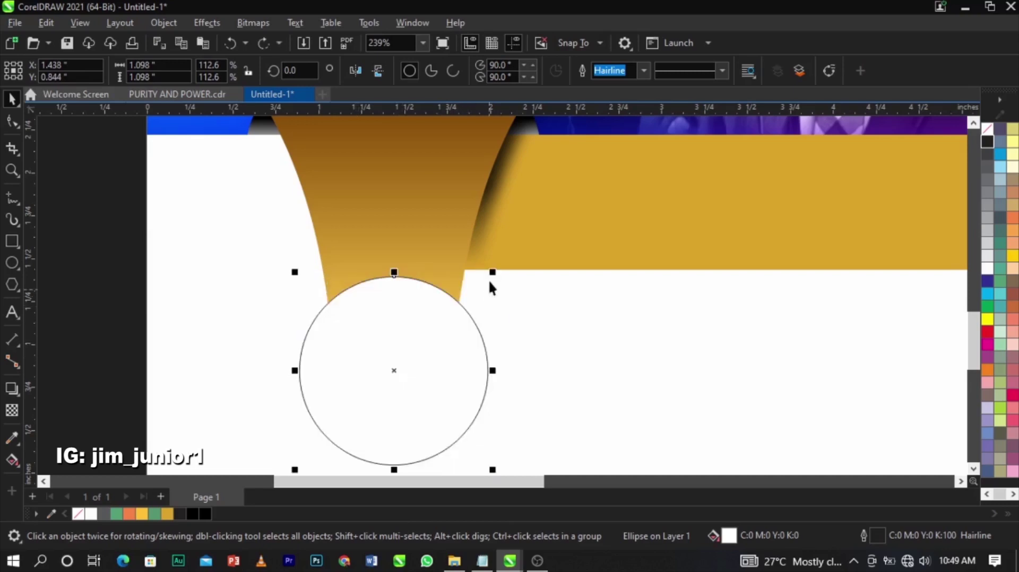
- Shrink the circle about its centre to about 0.987 inches and place a concentric copy about 0.865 inches across inside it
left_click_drag(491, 273, 495, 284)
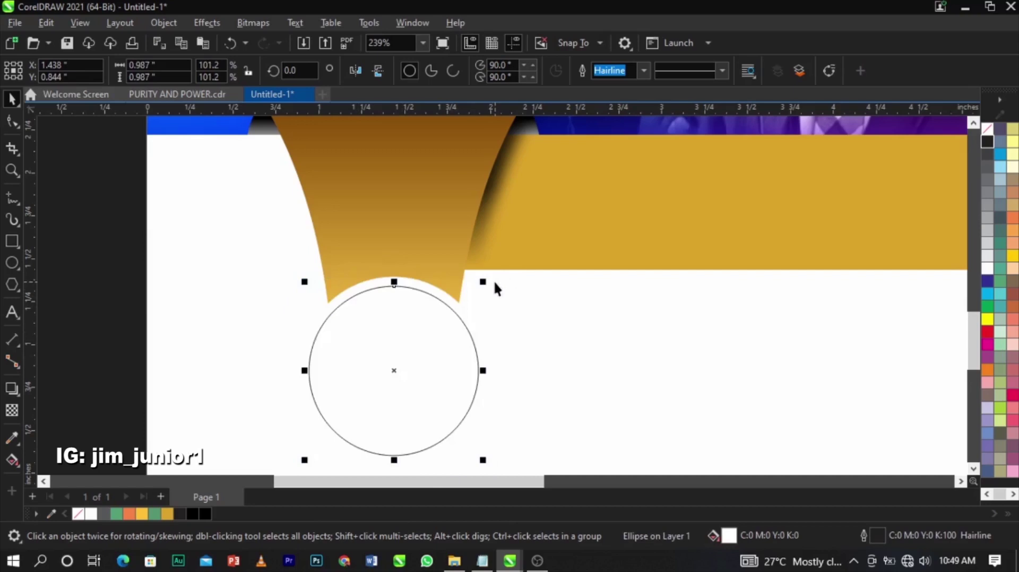
left_click_drag(489, 283, 491, 293)
left_click_drag(491, 294, 493, 294)
right_click(493, 294)
left_click(445, 279)
left_click(461, 345)
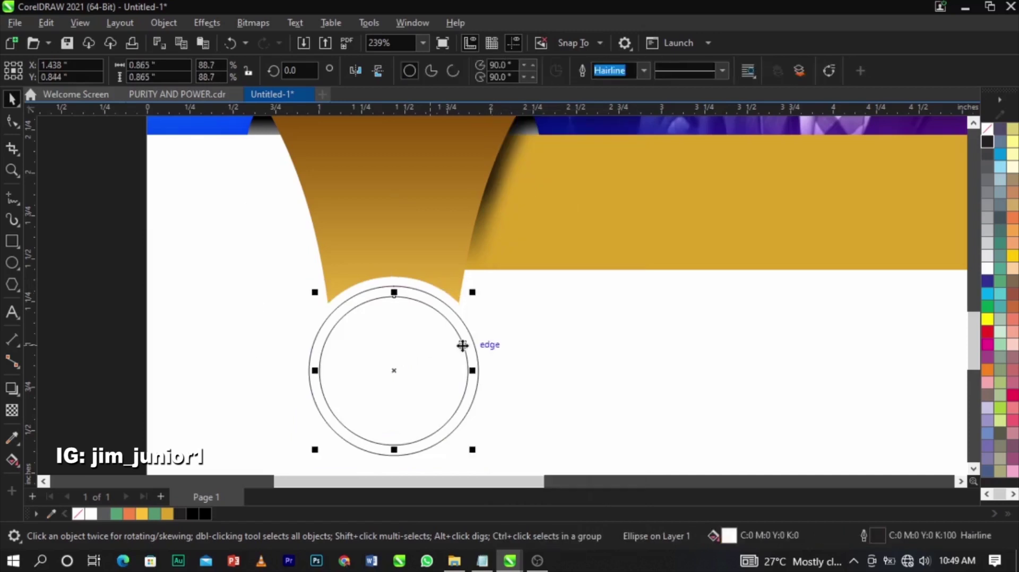
left_click(455, 347)
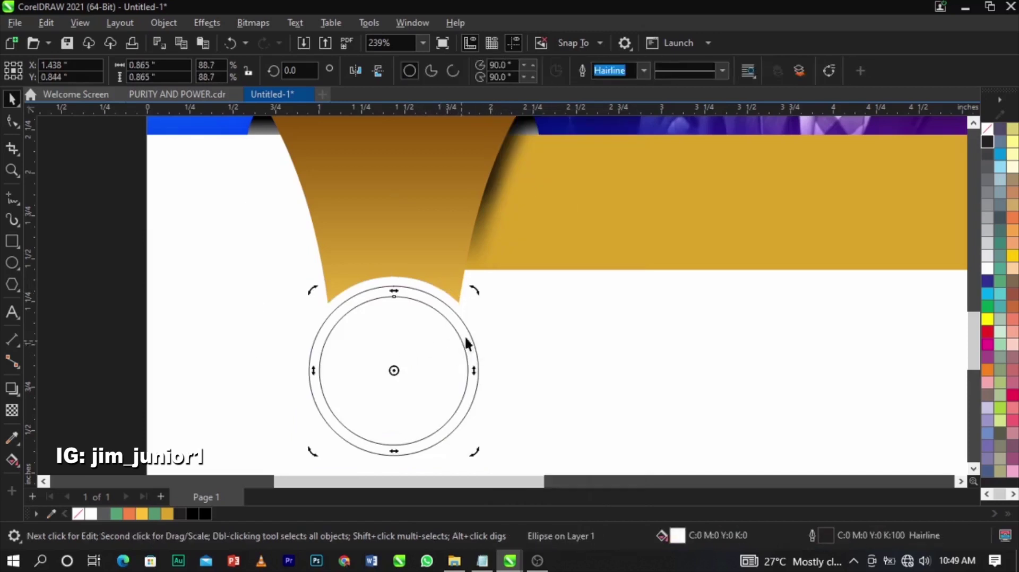
- Trim the larger circle with the smaller one inside it and fill the resulting ring with turquoise (C60 M0 Y20 K0)
left_click(466, 344, "shift")
left_click(459, 70)
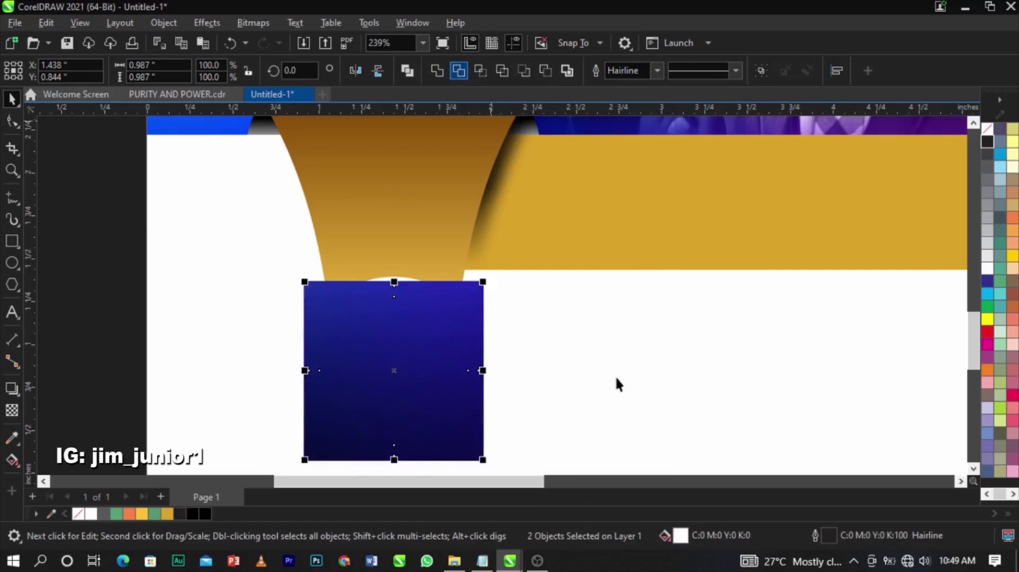
left_click(999, 295)
left_click(687, 306)
- Give the inner circle an elliptical fountain fill from its centre to its lower edge, with a near-black outer colour of about C62 M71 Y64 K86
left_click(457, 358)
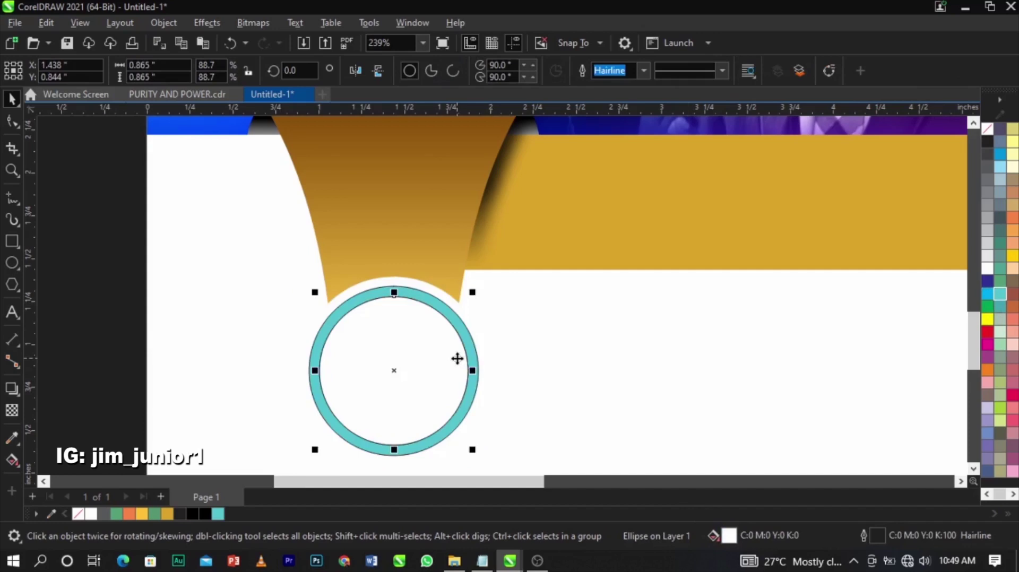
left_click(12, 461)
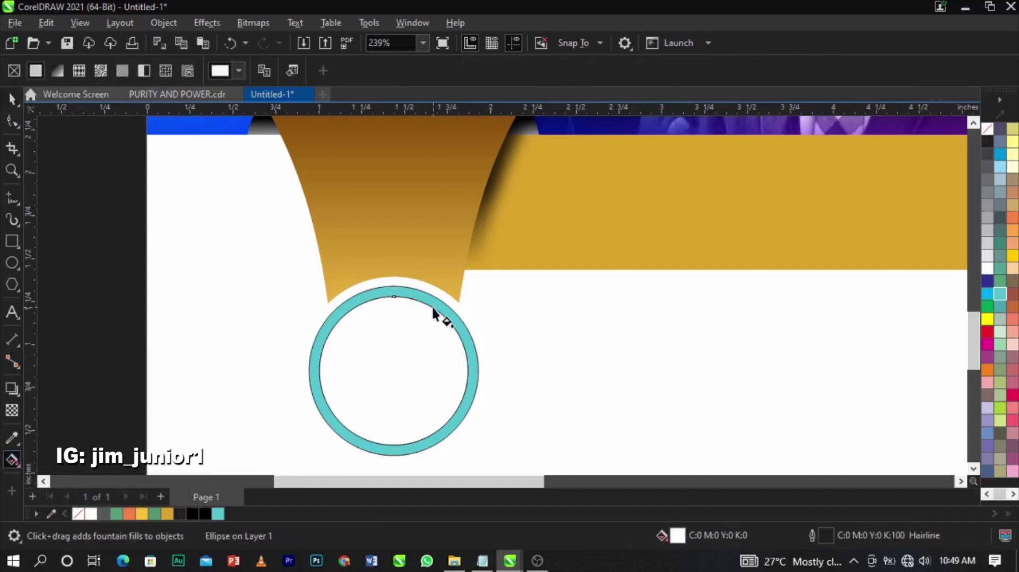
left_click_drag(394, 298, 394, 443)
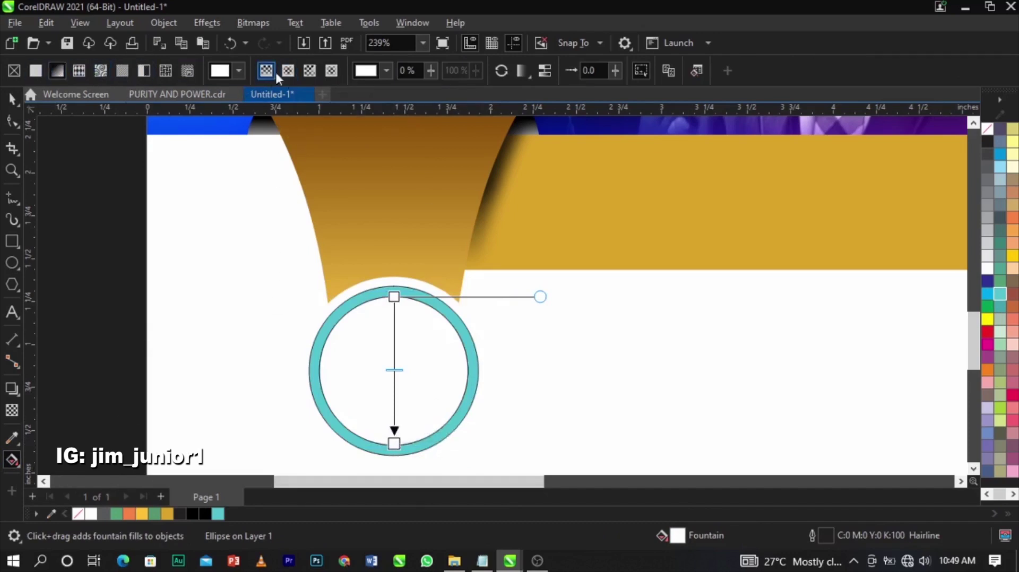
left_click(289, 71)
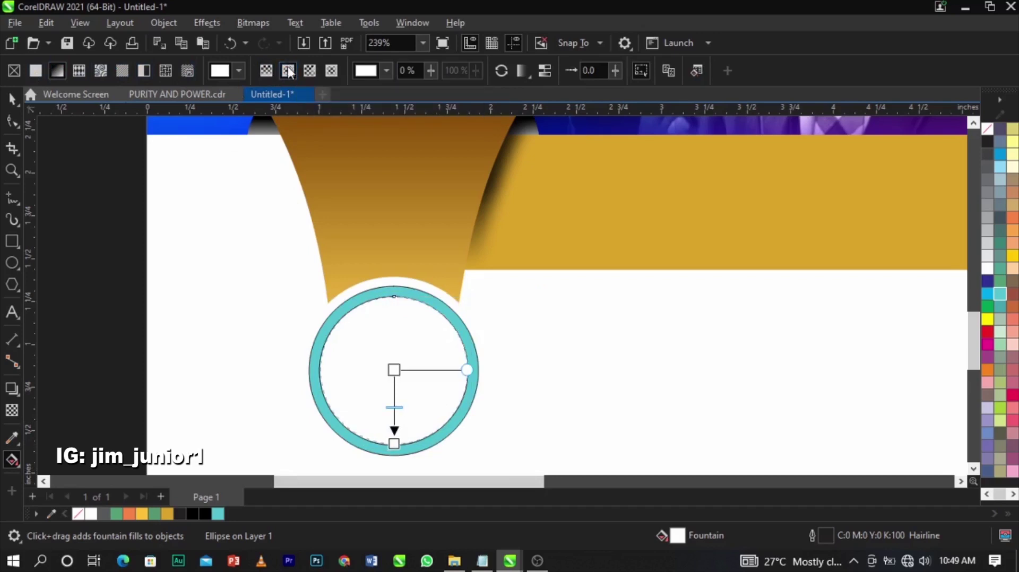
left_click(393, 444)
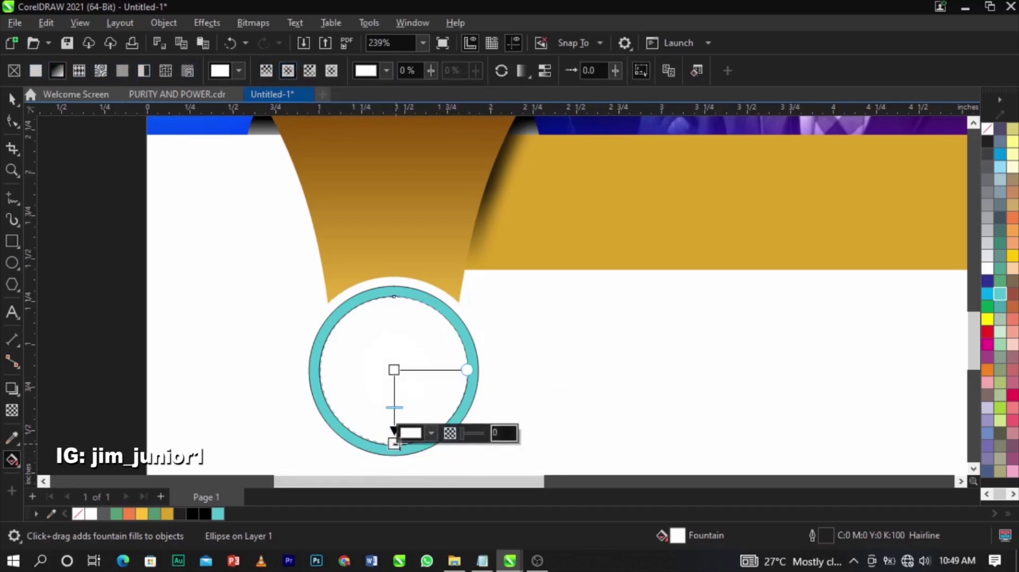
left_click(432, 435)
left_click(414, 215)
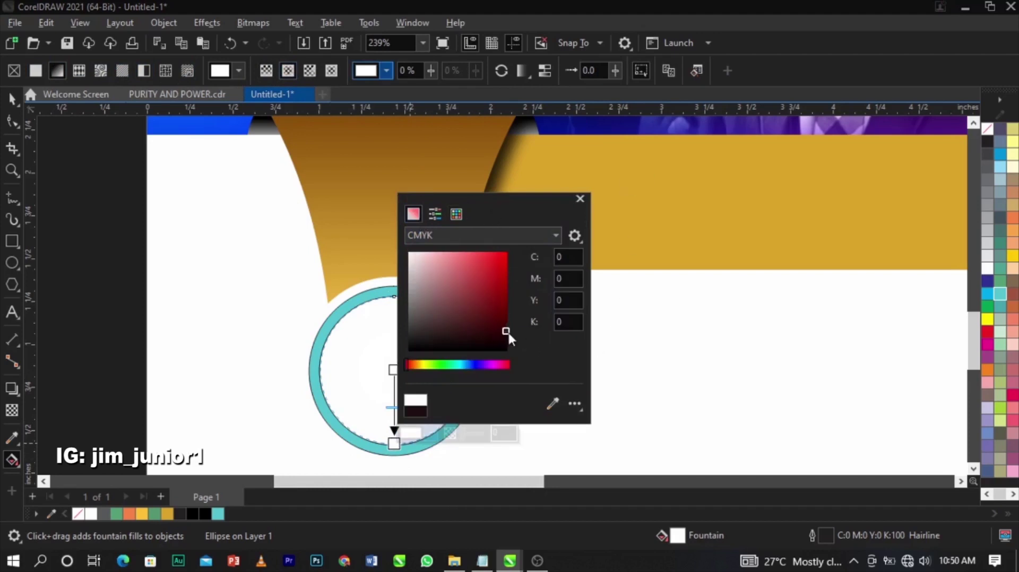
left_click_drag(503, 337, 508, 337)
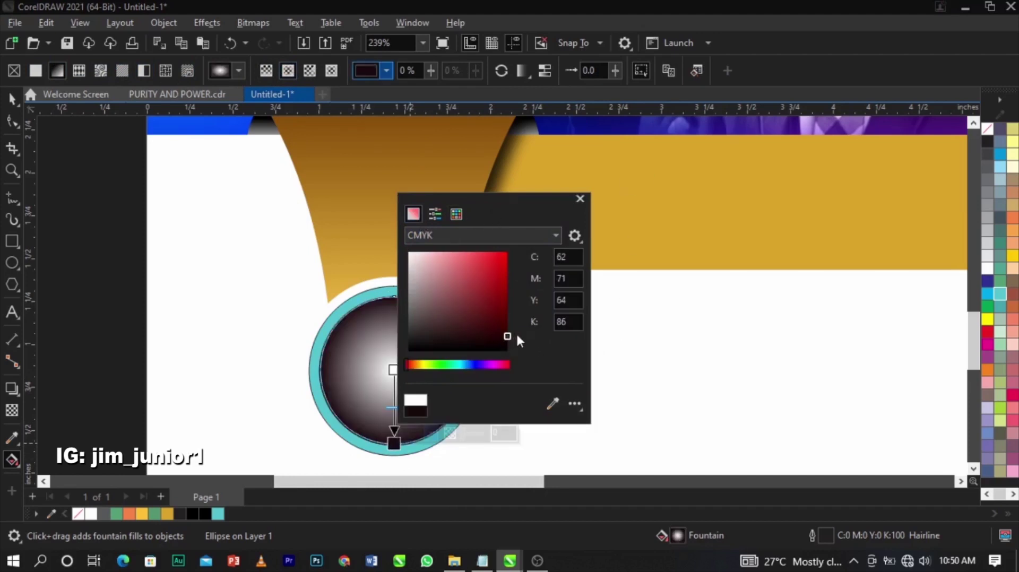
left_click(323, 353)
- Change the centre colour of the inner circle's fountain fill to deep red
left_click(393, 370)
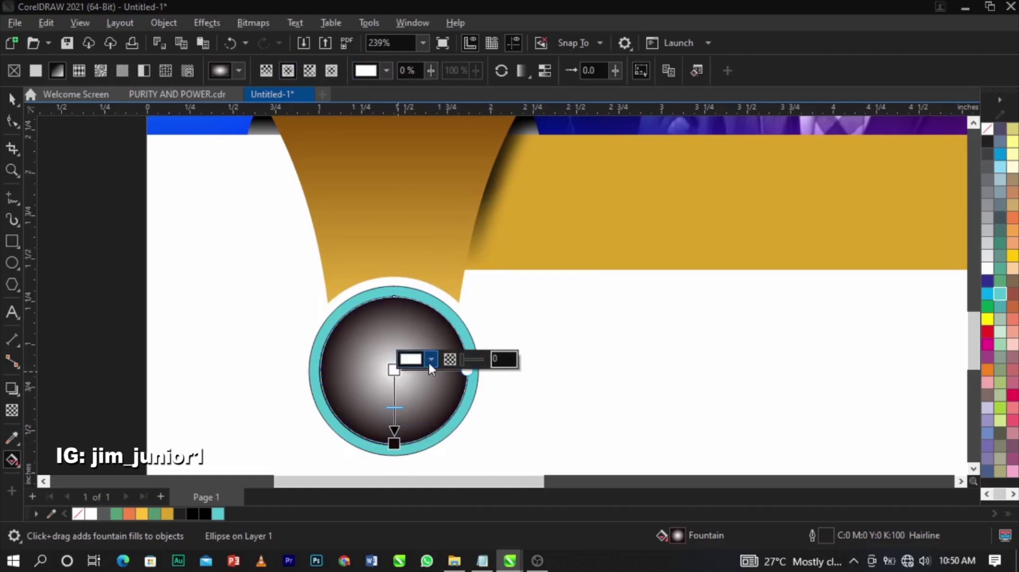
left_click(428, 361)
mouse_move(505, 192)
left_mouse_down()
mouse_move(514, 188)
mouse_move(508, 195)
left_mouse_up()
left_click(344, 365)
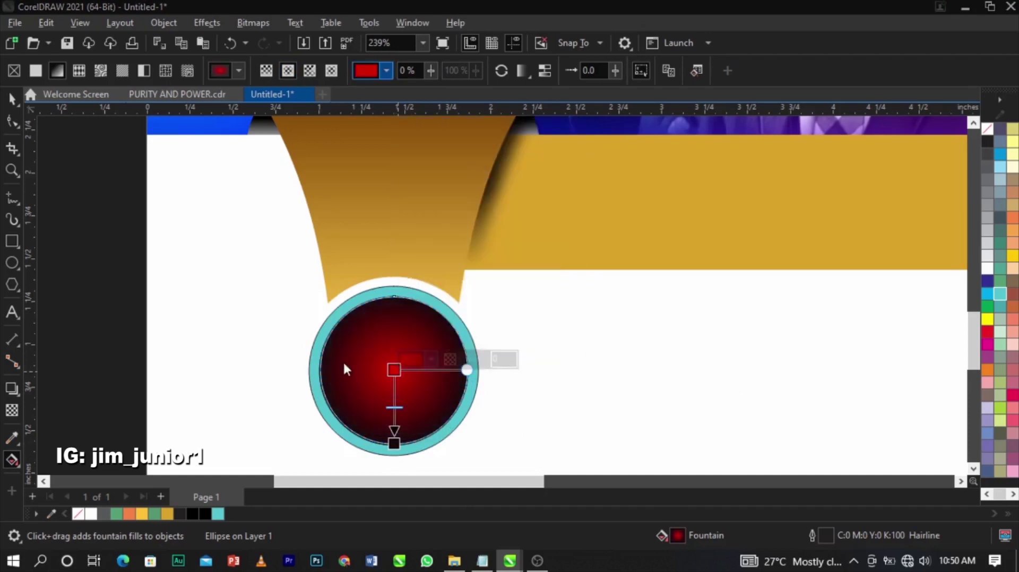
- Remove the outlines from the turquoise ring and the red inner circle together
key("space")
left_click(196, 314)
left_click(125, 256)
left_click_drag(127, 260, 557, 464)
right_click(990, 128)
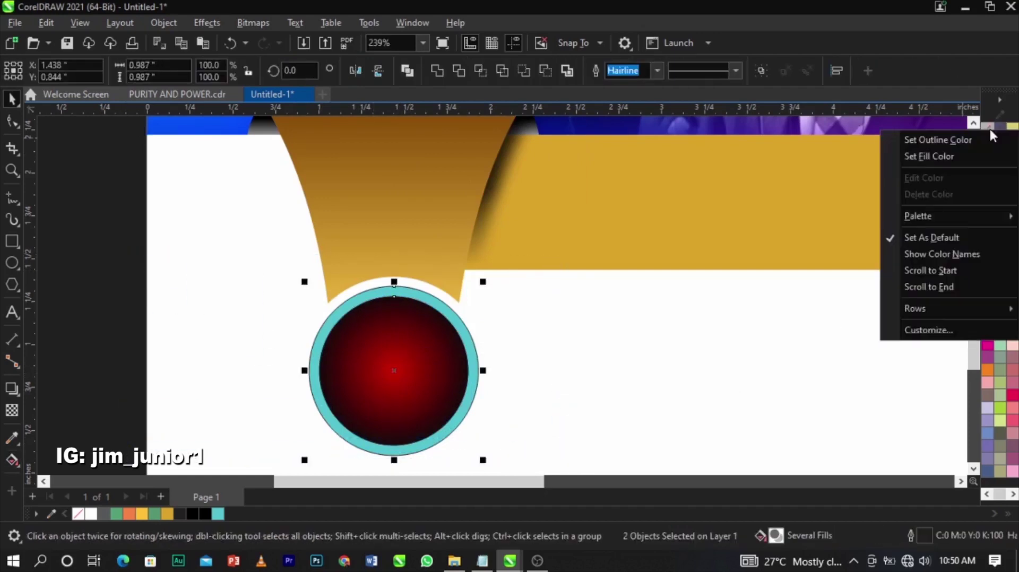
left_click(979, 137)
scroll(392, 331, "down", 3)
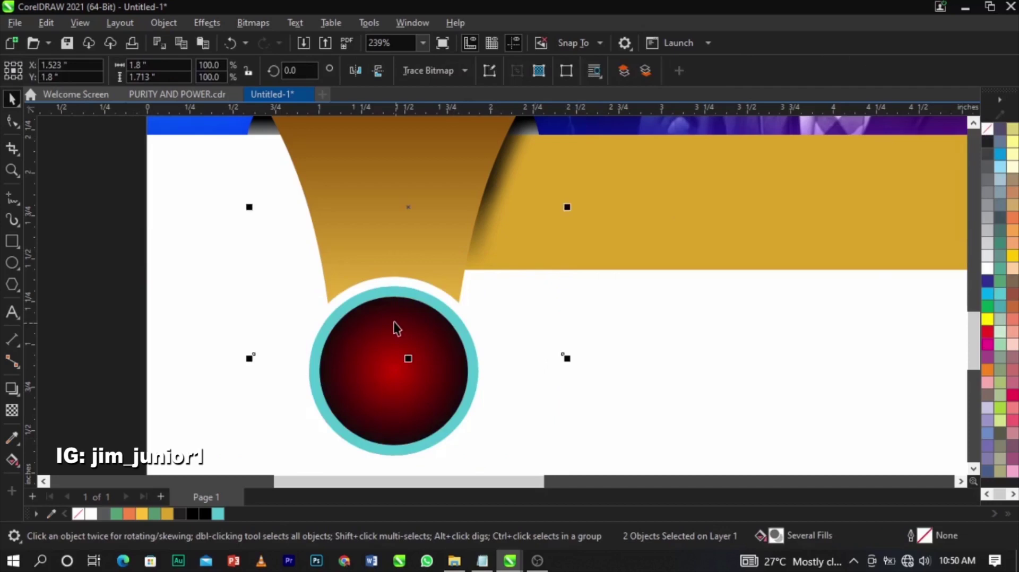
left_click(212, 336)
scroll(298, 350, "down", 3)
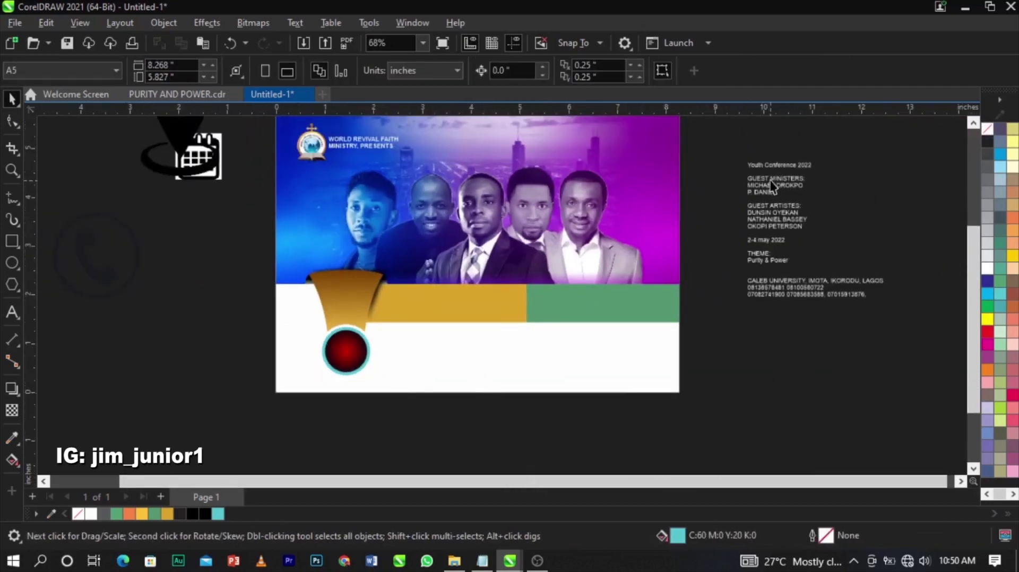
left_click(790, 170)
scroll(333, 306, "up", 4)
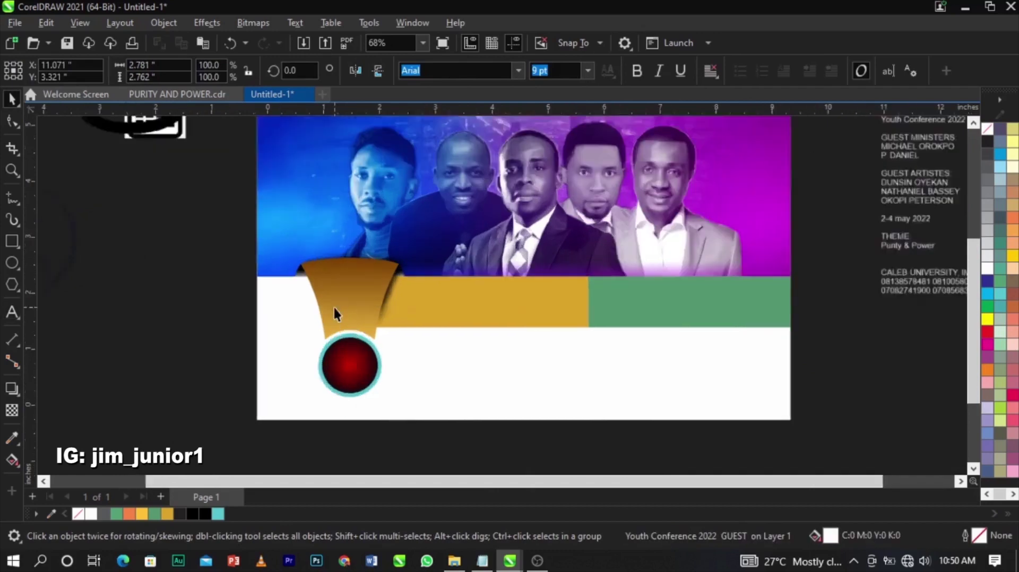
- Duplicate the gold-brown tapered shape in place and fill the copy with white
left_click(412, 280)
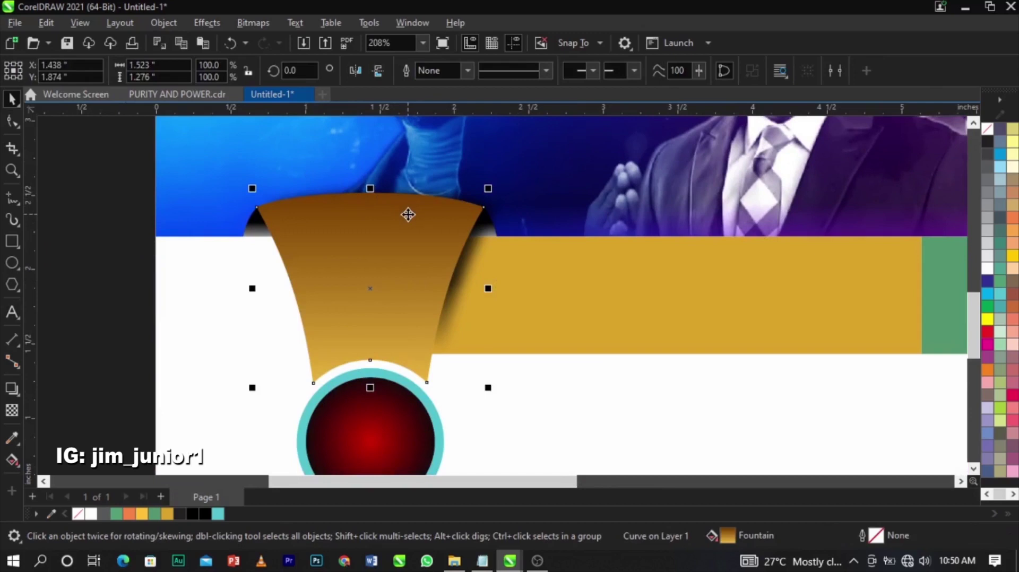
left_click_drag(381, 261, 520, 245)
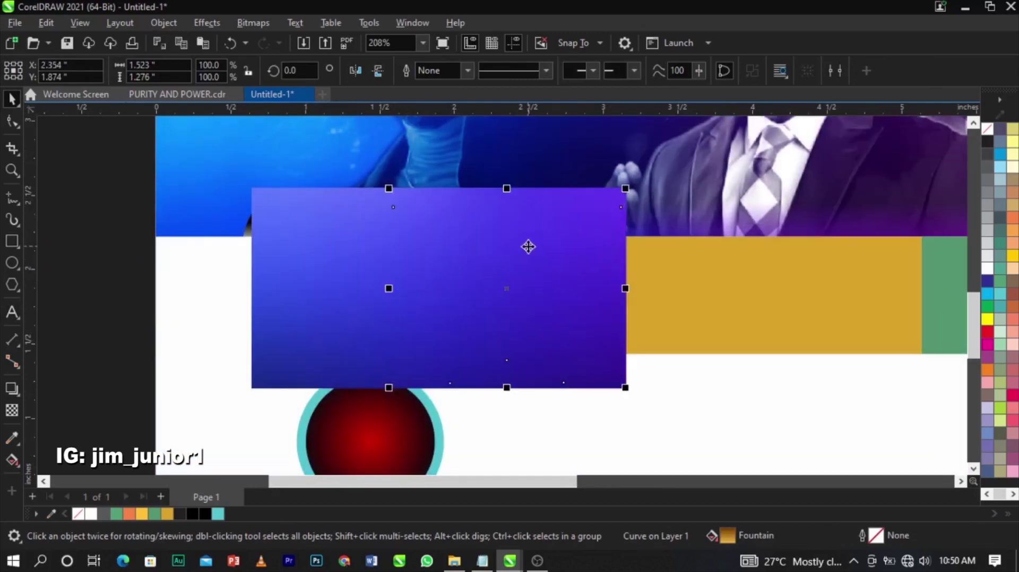
key("ctrl+z")
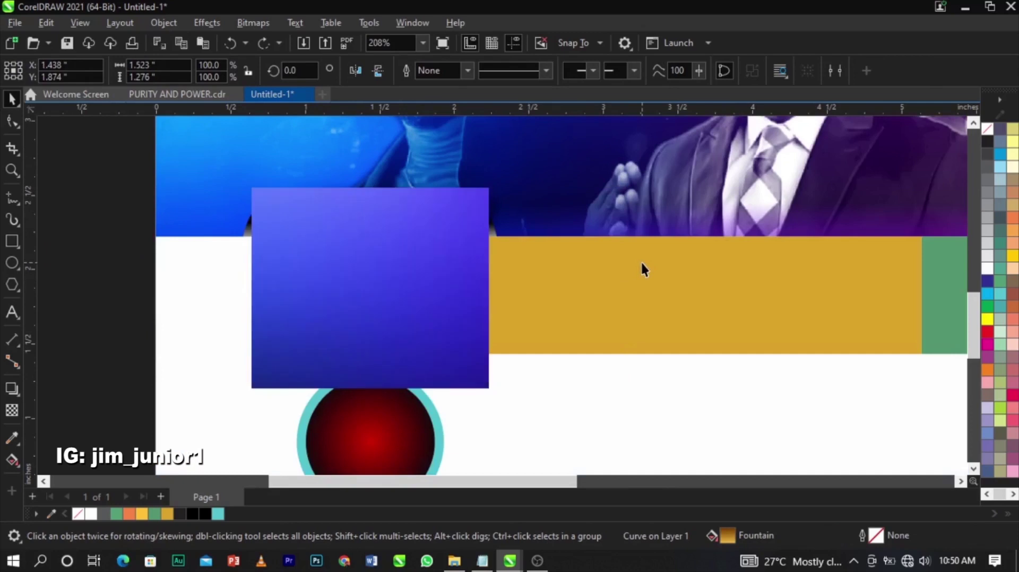
left_click(105, 285)
left_click(390, 273)
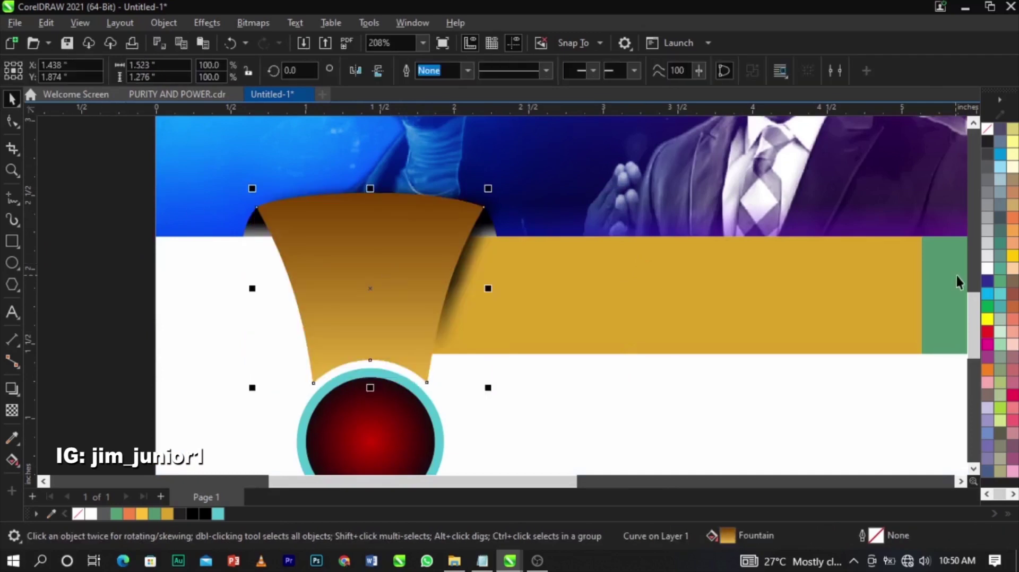
left_click(986, 266)
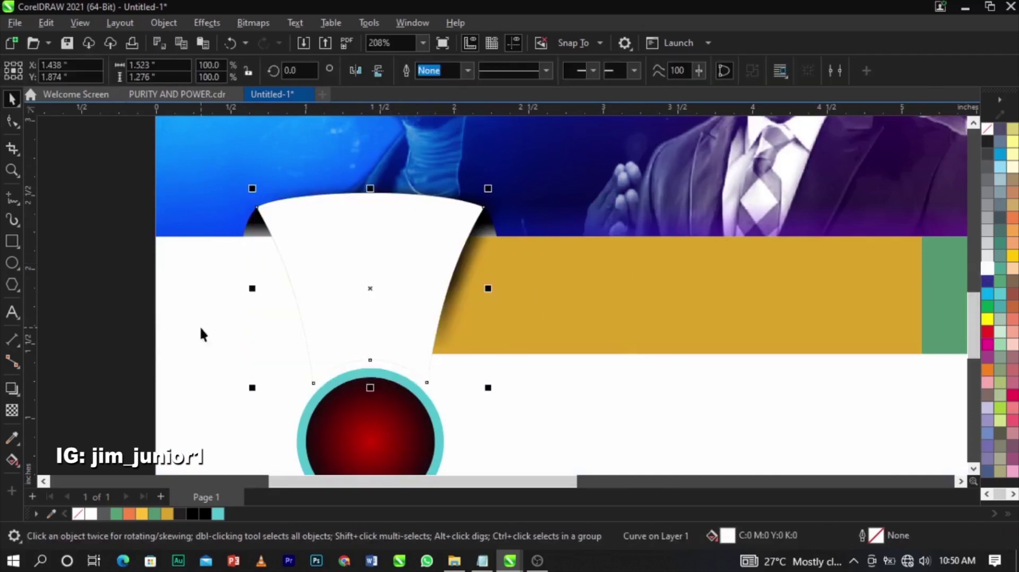
- Apply a short linear fountain transparency to the white copy so it fades downward from the upper edge as a highlight
left_click(11, 413)
left_click_drag(368, 200, 368, 253)
left_click_drag(368, 200, 368, 162)
left_click_drag(367, 245, 368, 236)
mouse_move(371, 165)
left_mouse_down()
mouse_move(367, 192)
mouse_move(368, 183)
left_mouse_up()
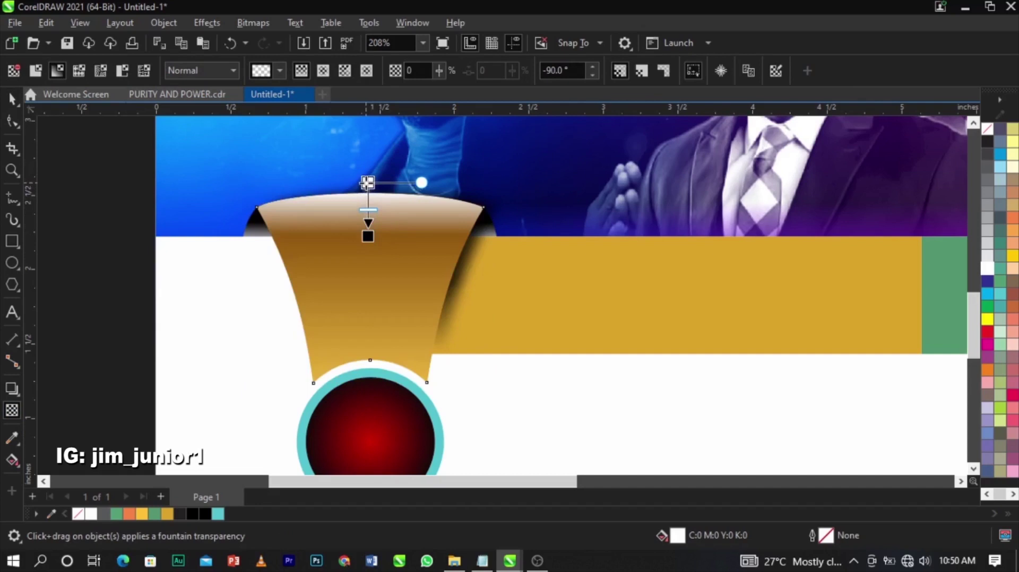
left_click_drag(366, 237, 366, 232)
left_click_drag(368, 183, 367, 182)
key("space")
key("z")
right_click(366, 217)
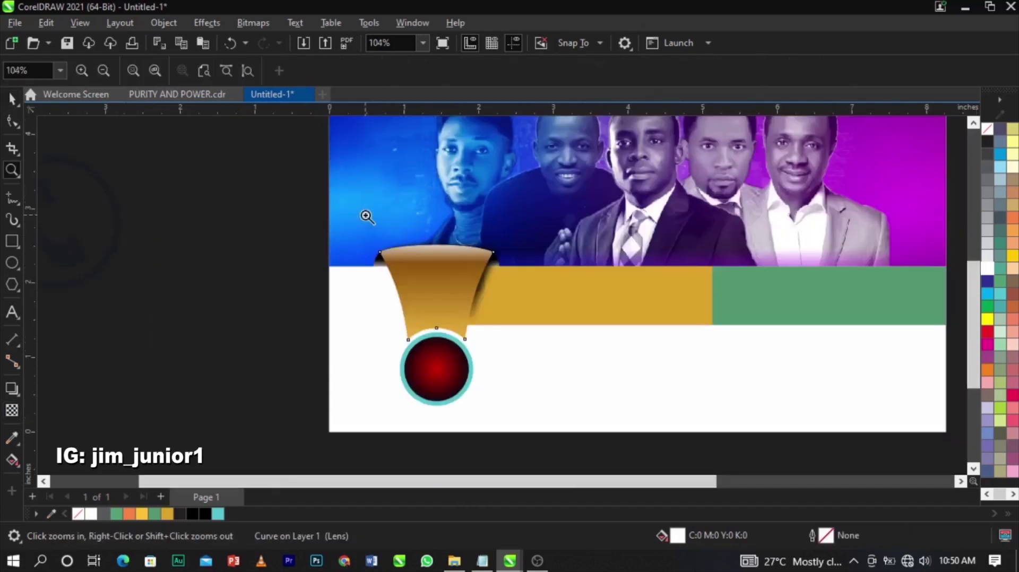
key("space")
scroll(306, 280, "down", 3)
scroll(403, 226, "up", 2)
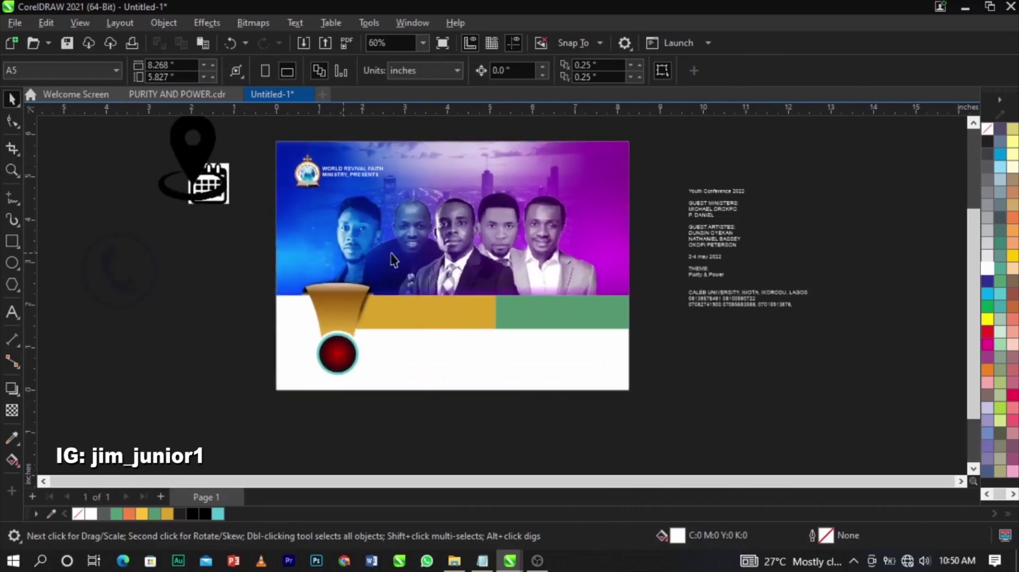
- Cut the line "Youth Conference 2022" from the event details text and paste it as separate text
key("z")
left_click_drag(254, 229, 707, 399)
scroll(504, 309, "down", 2)
key("space")
left_click_drag(880, 178, 856, 264)
key("F8")
left_click_drag(794, 198, 891, 196)
key("ctrl+x")
left_click(289, 278)
key("ctrl+v")
- Move the "Youth Conference 2022" text onto the tapered shape and split it into three lines, one word or number per line
key("F2")
left_click_drag(210, 244, 390, 357)
key("space")
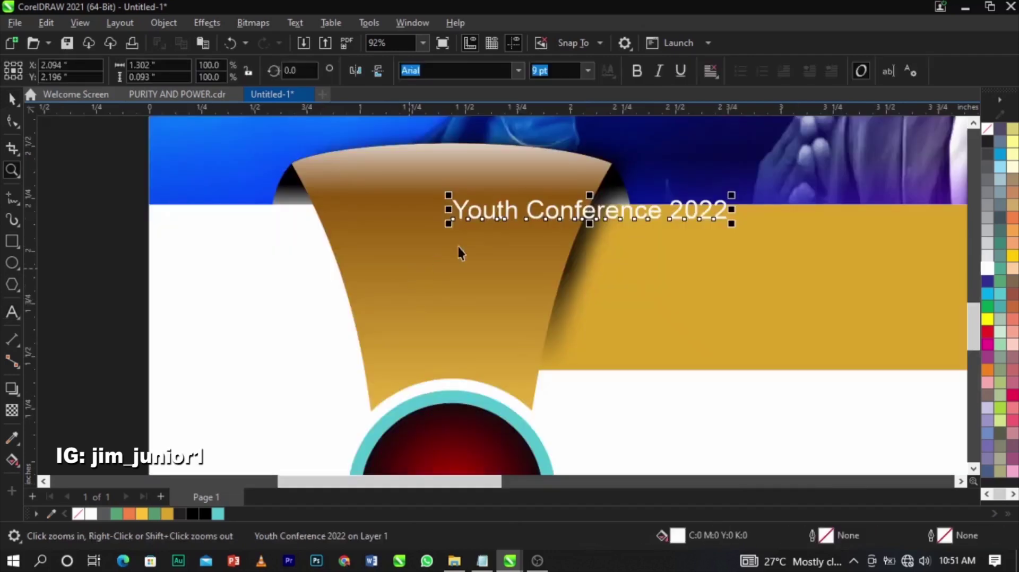
left_click_drag(495, 218, 394, 227)
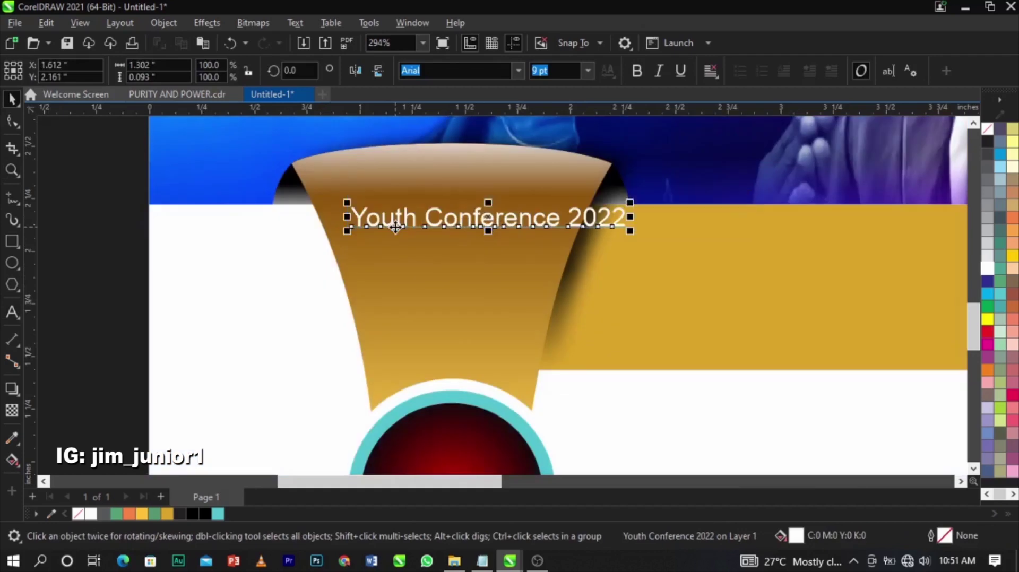
double_click(424, 219)
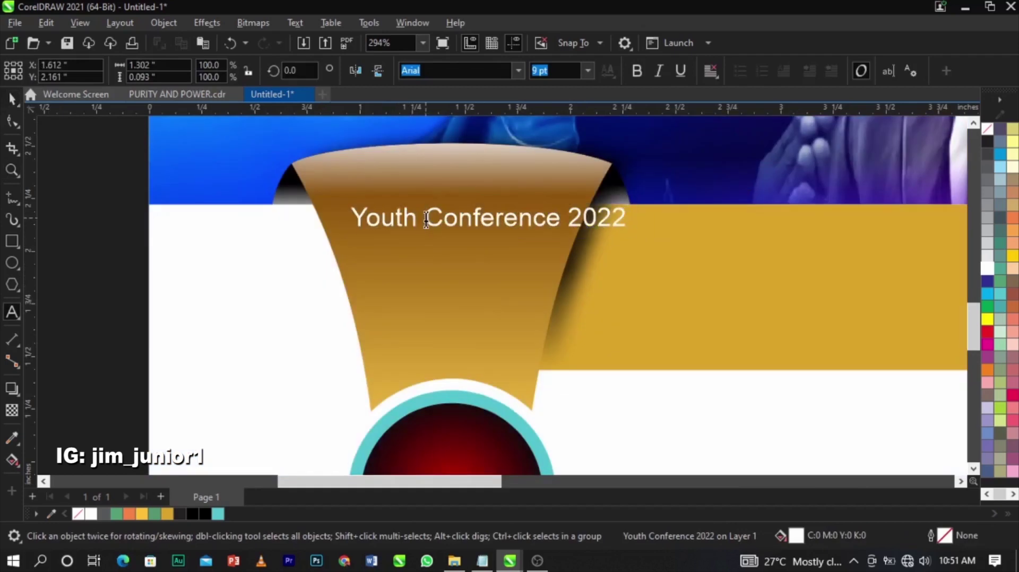
key("Return")
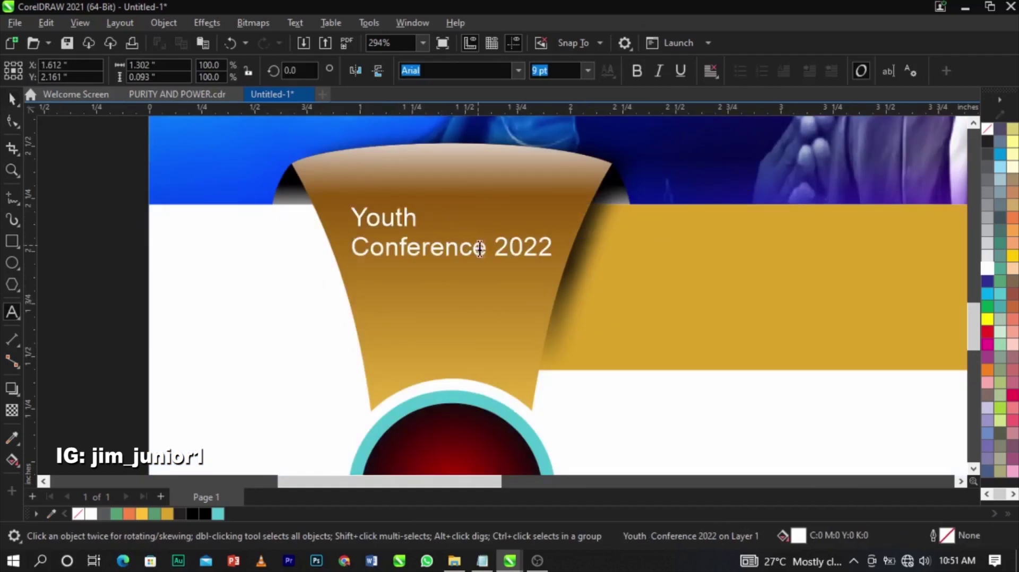
key("Return")
key("ctrl+space")
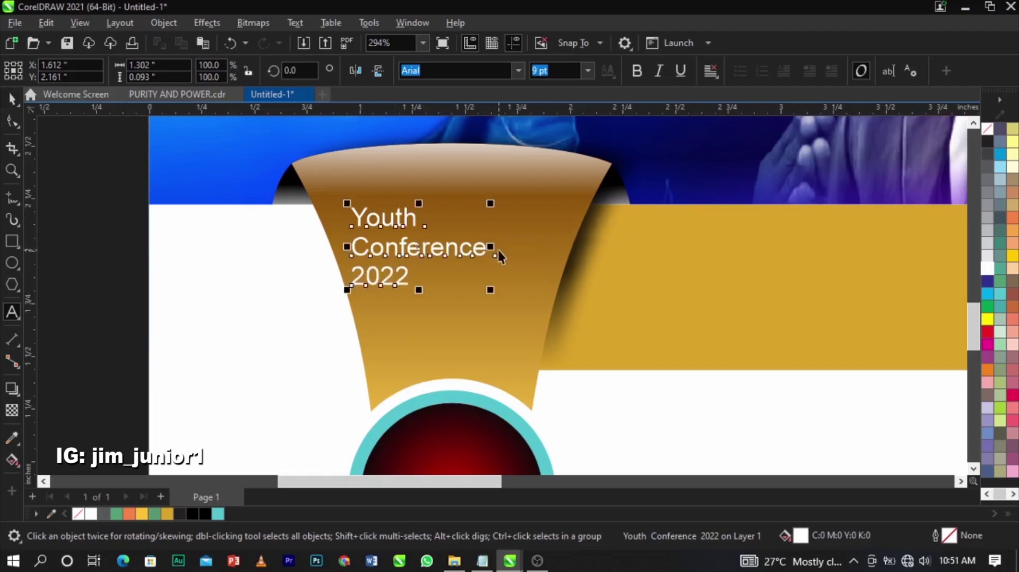
- Break the text apart into separate lines and move "Conference" and "2022" together down the tapered shape
key("ctrl+k")
left_click_drag(512, 232, 320, 324)
left_click_drag(421, 258, 448, 307)
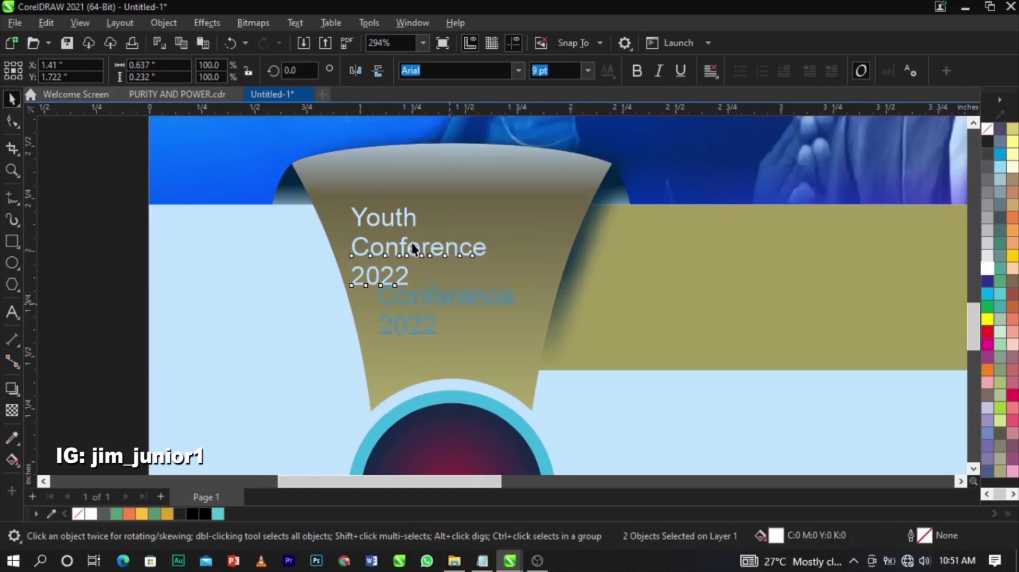
- Set "Youth" in the Onyx font, enlarge it to about 39 pt and place it just above "Conference"
left_click(408, 221)
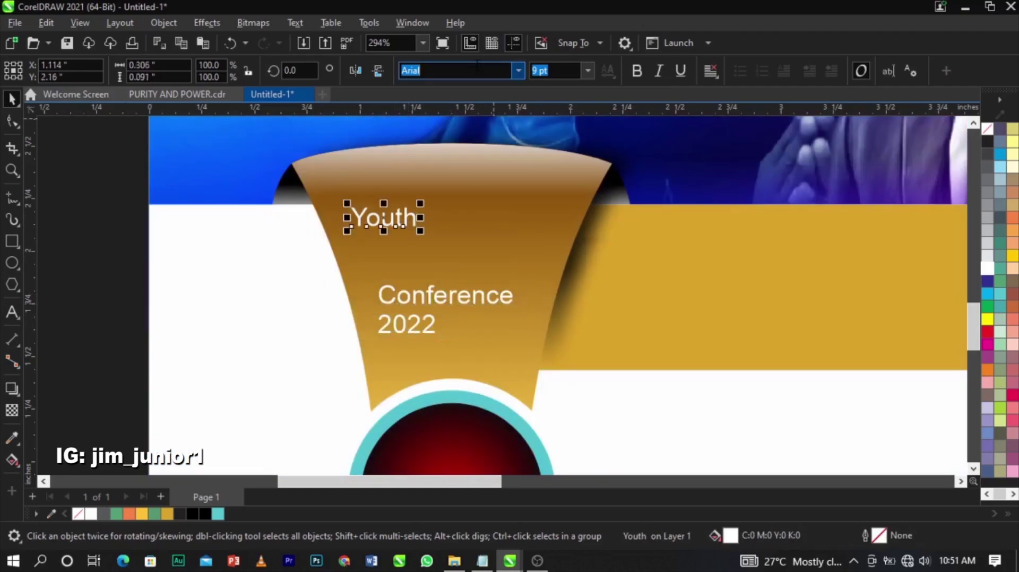
type("o")
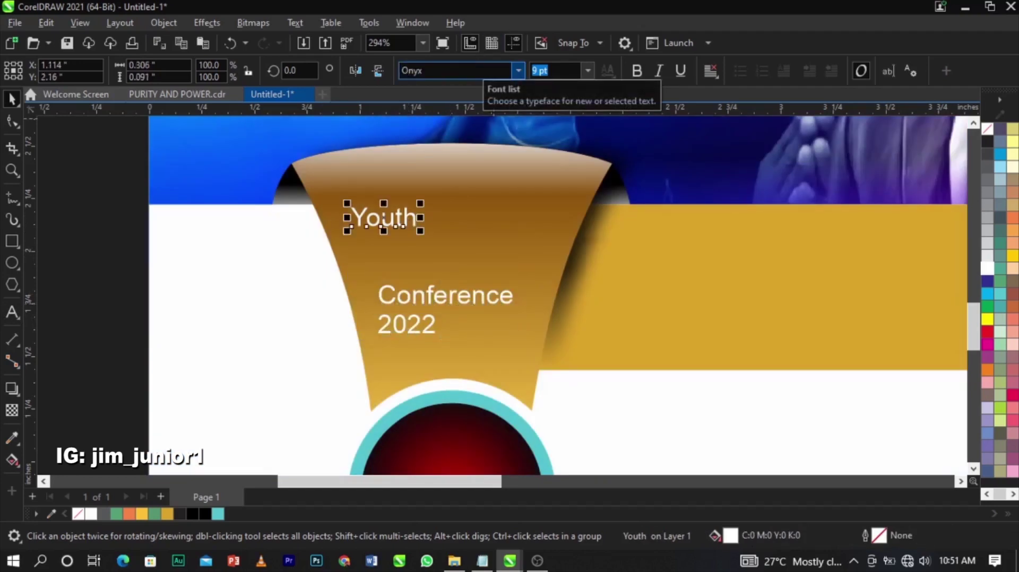
key("Return")
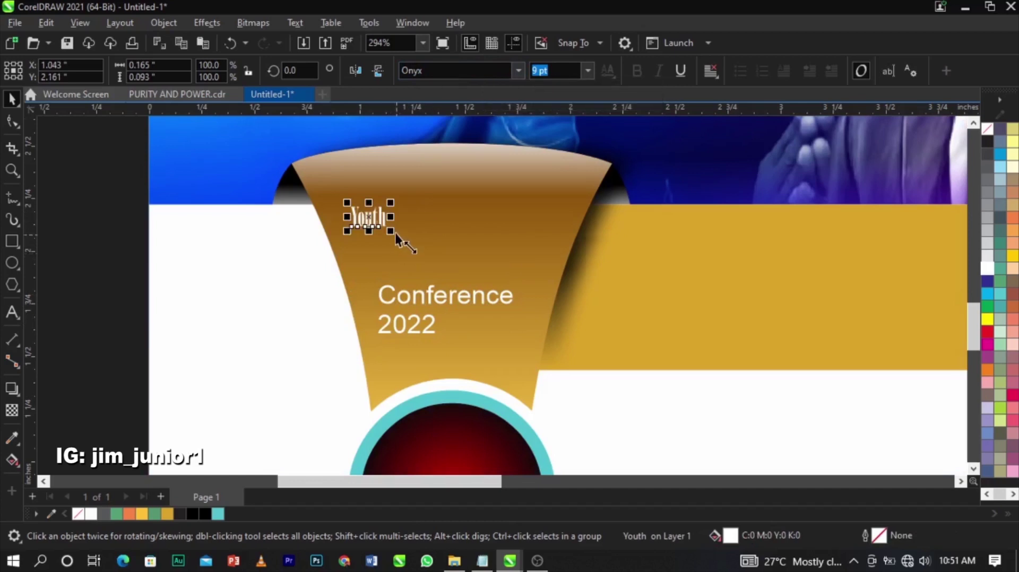
left_click_drag(399, 236, 507, 315)
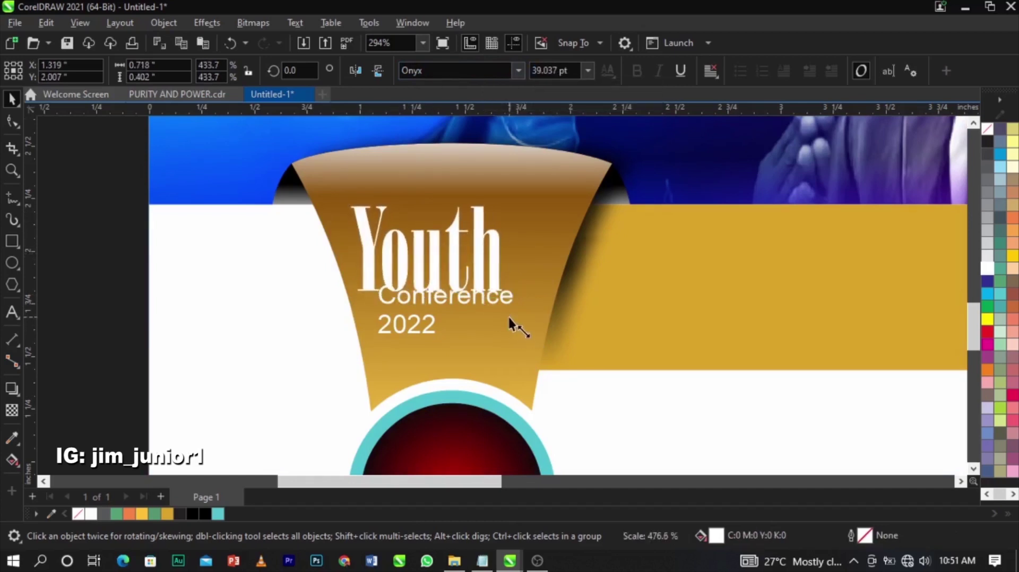
left_click_drag(493, 257, 508, 232)
- Change "Conference" to uppercase and set it in the Sequel Sans Bold Disp font
left_click(492, 301)
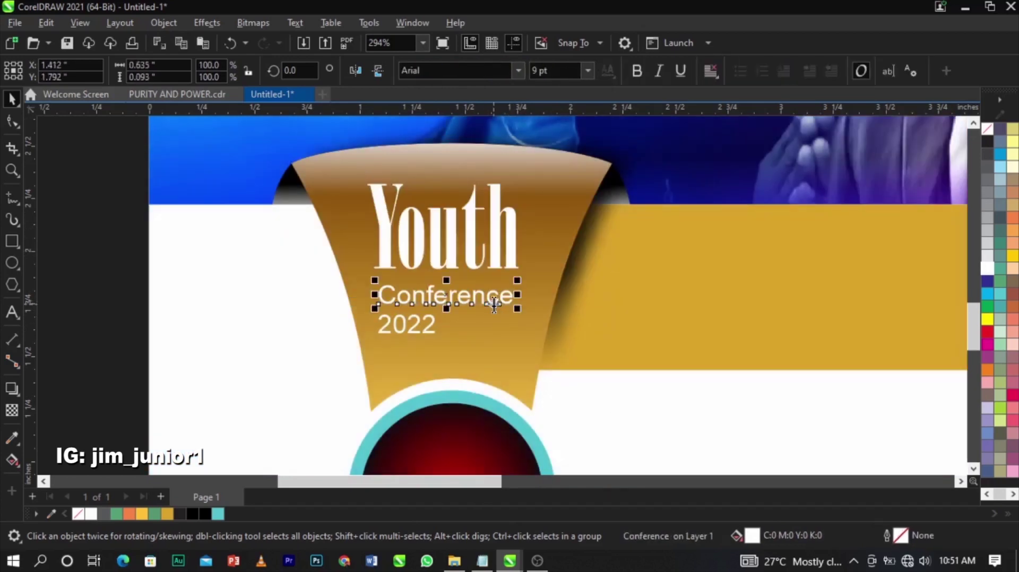
key("shift+F3")
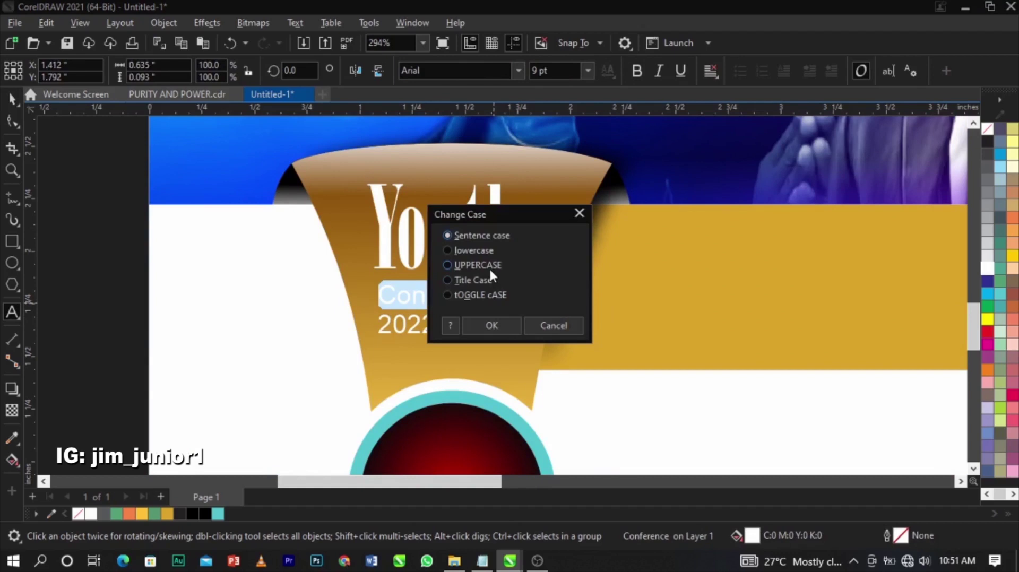
left_click(490, 267)
left_click(486, 320)
left_click(456, 70)
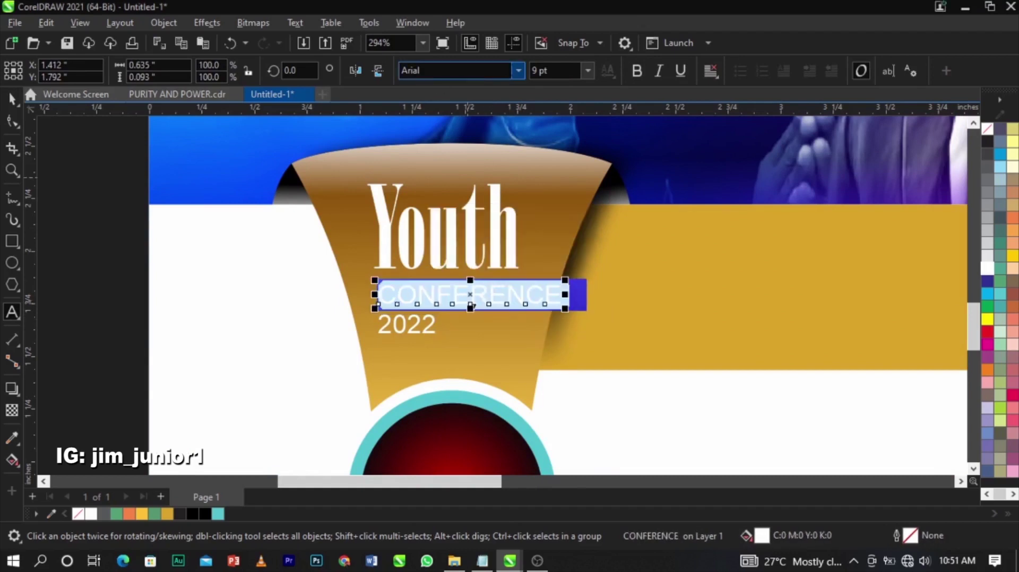
type("s")
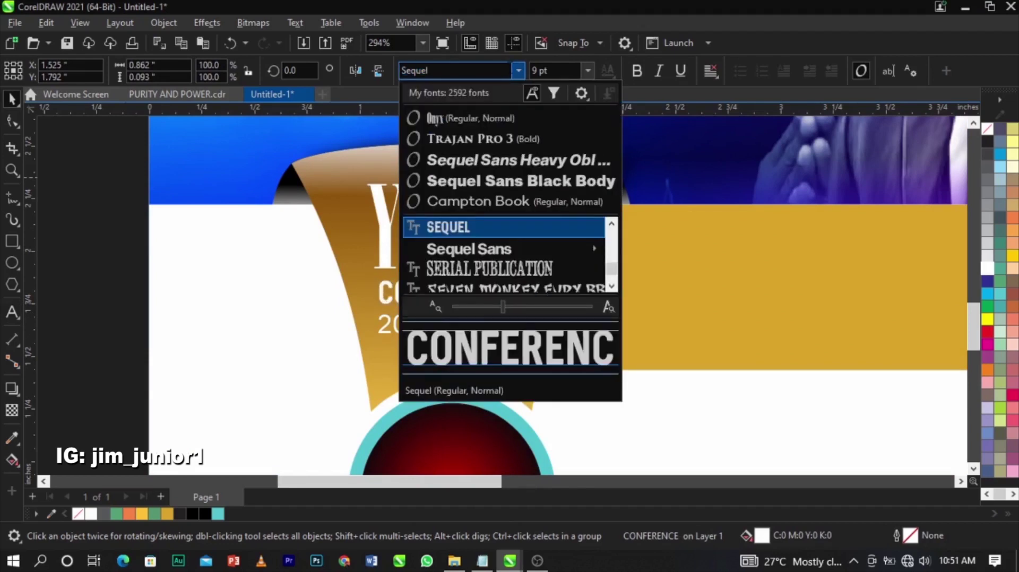
key("Return")
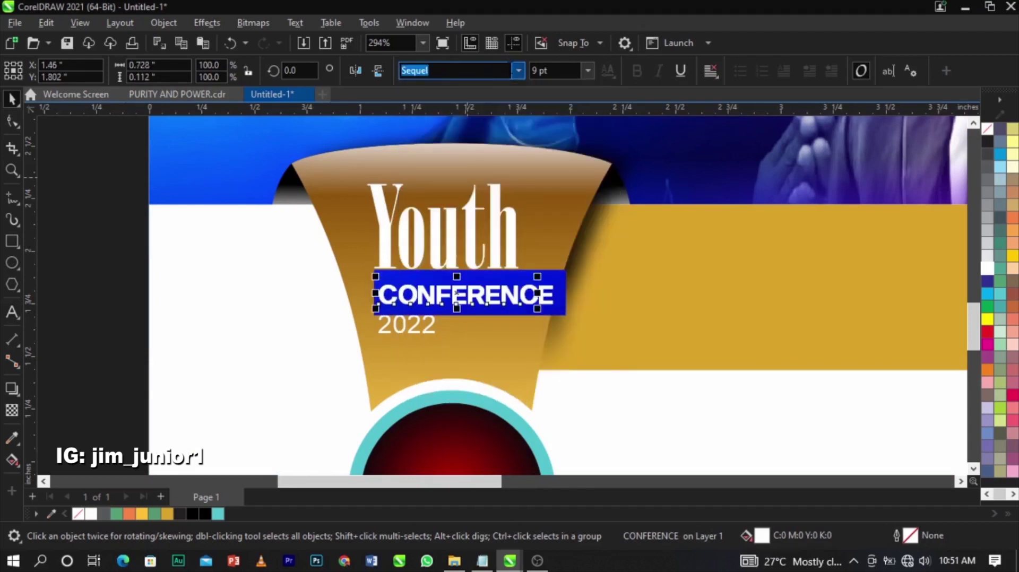
- Shrink "CONFERENCE" to about 7.7 pt and place it directly beneath "Youth"
left_click(492, 244, "shift")
left_click(609, 276)
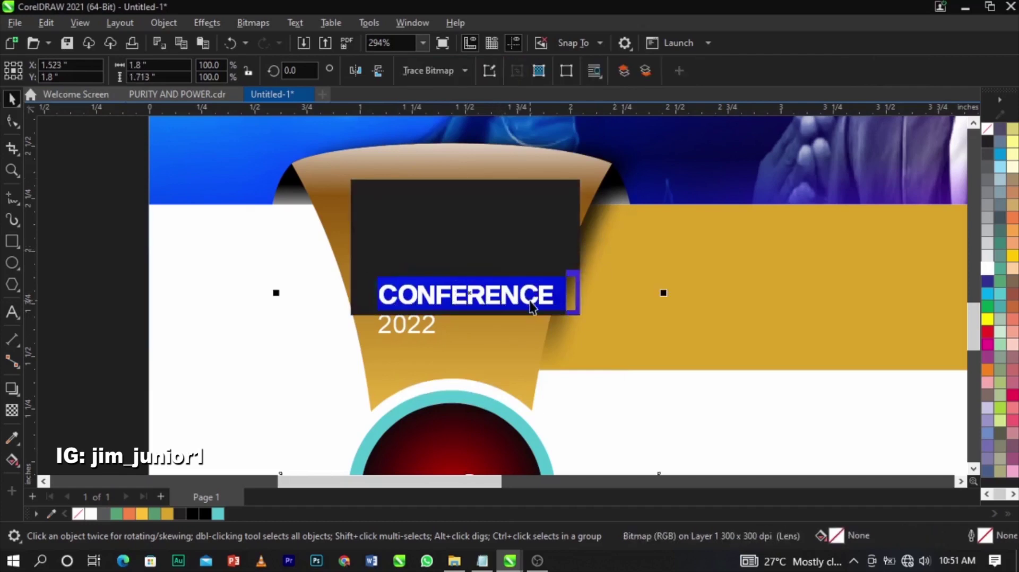
left_click(532, 303)
scroll(534, 300, "up", 2)
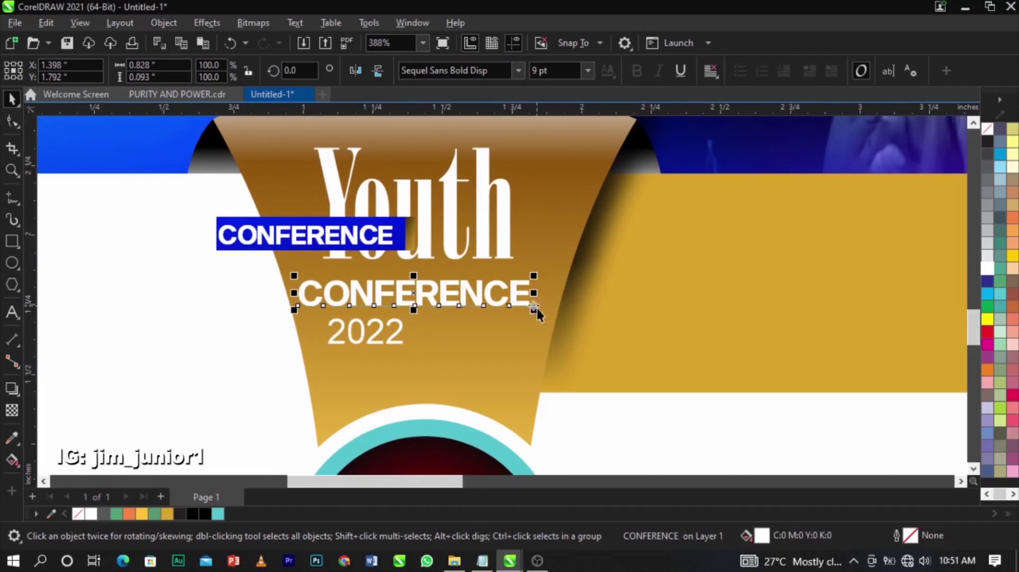
left_click_drag(536, 315, 520, 317)
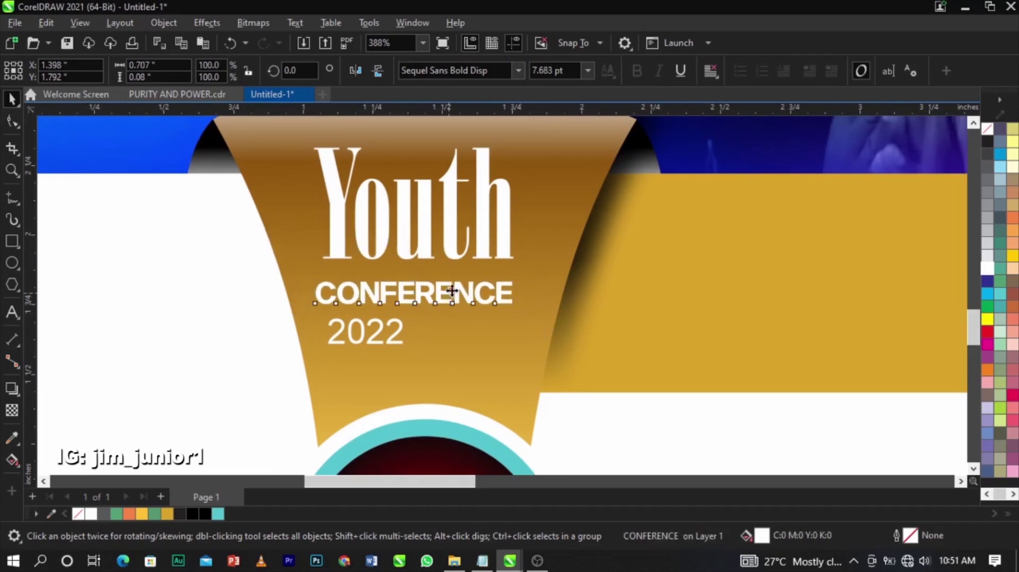
left_click_drag(456, 281, 462, 268)
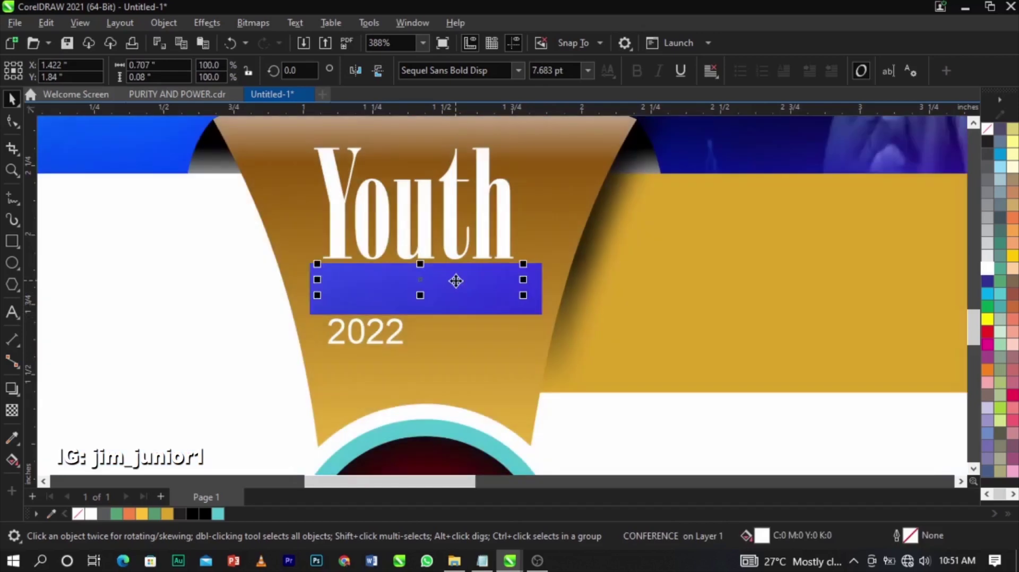
- Delete the old "2022" and replace it with a copy of "CONFERENCE" placed below and reworded as "2022"
left_click(401, 325)
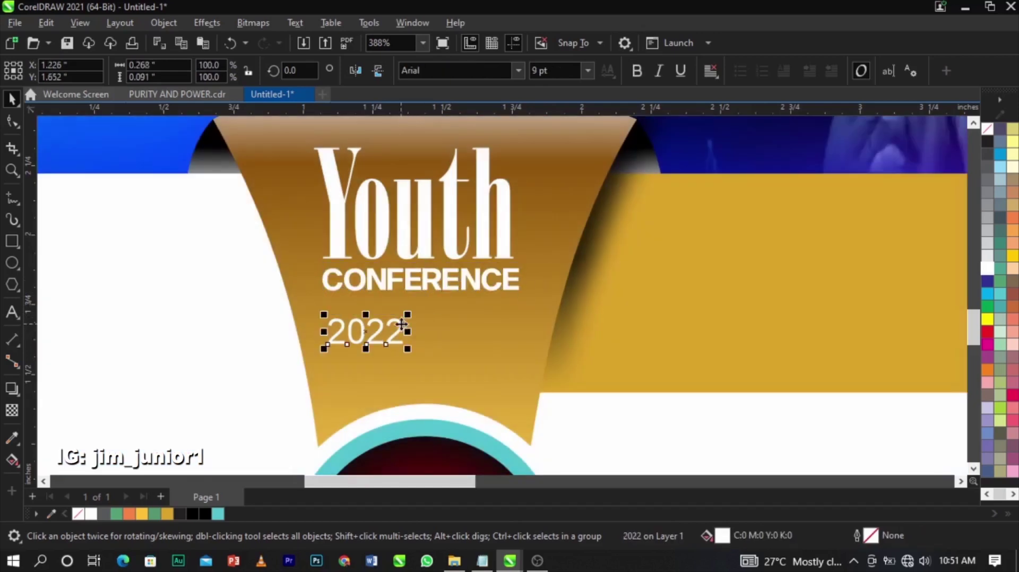
key("Delete")
left_click_drag(444, 285, 446, 328)
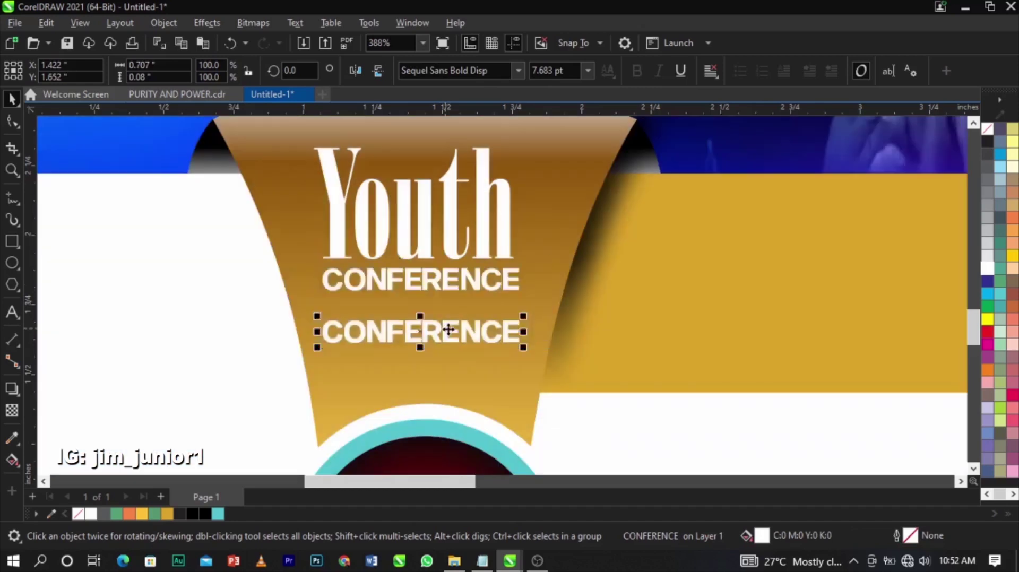
double_click(447, 328)
type("2022")
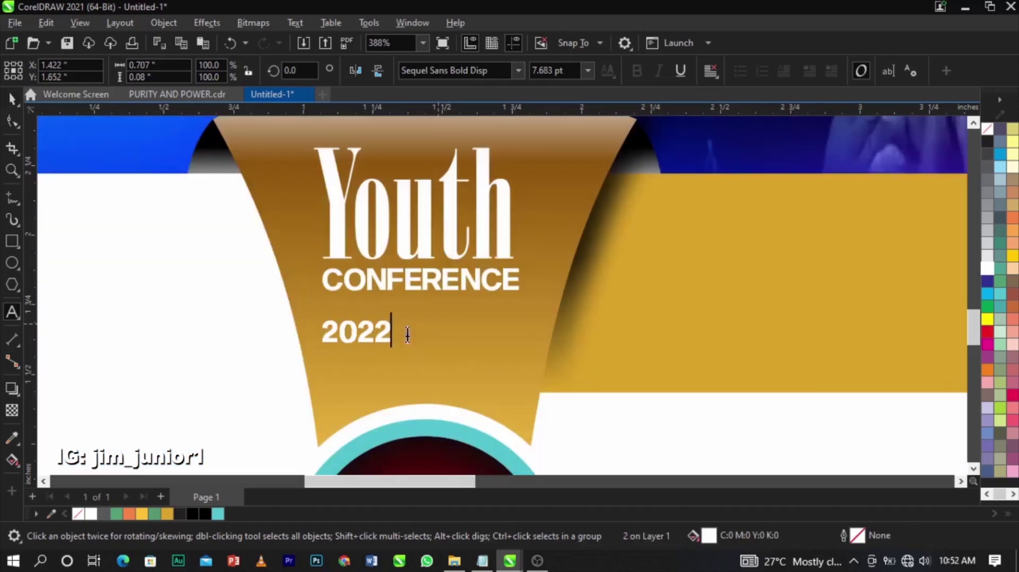
- Enlarge "2022" to about 16.3 pt just below "CONFERENCE" and centre it horizontally on the tapered shape
key("ctrl+space")
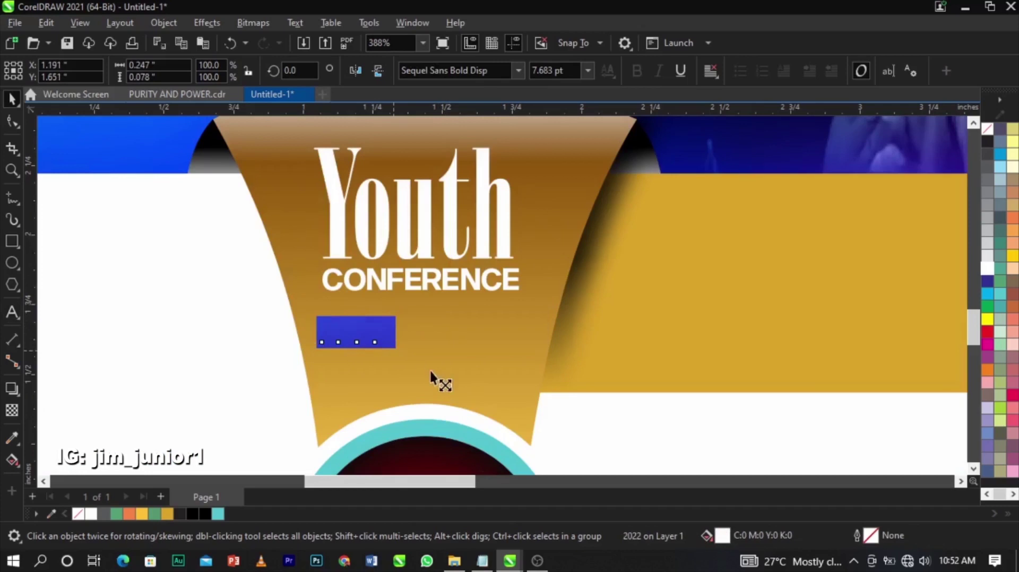
left_click_drag(467, 390, 482, 330)
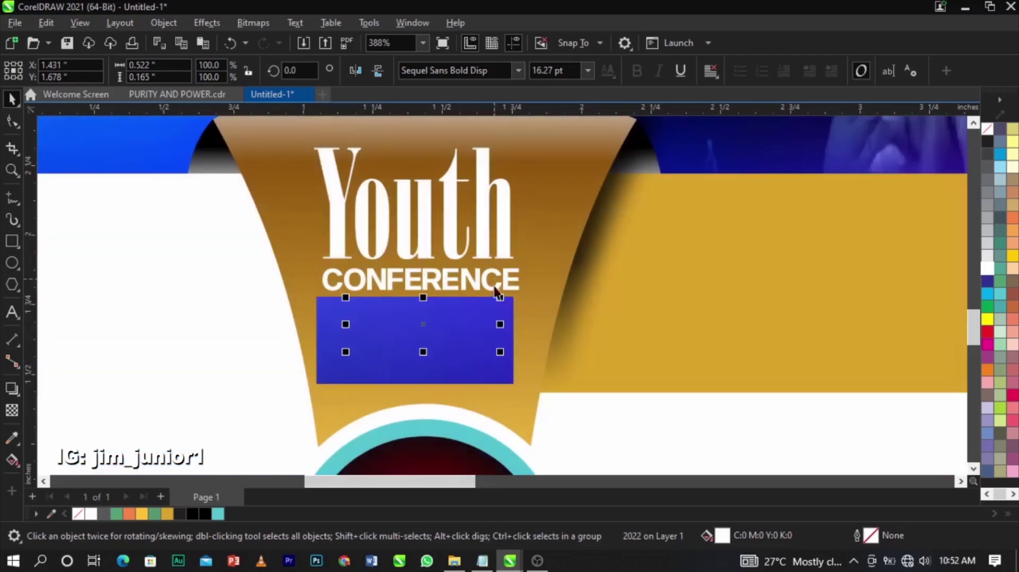
left_click(496, 264, "shift")
key("c")
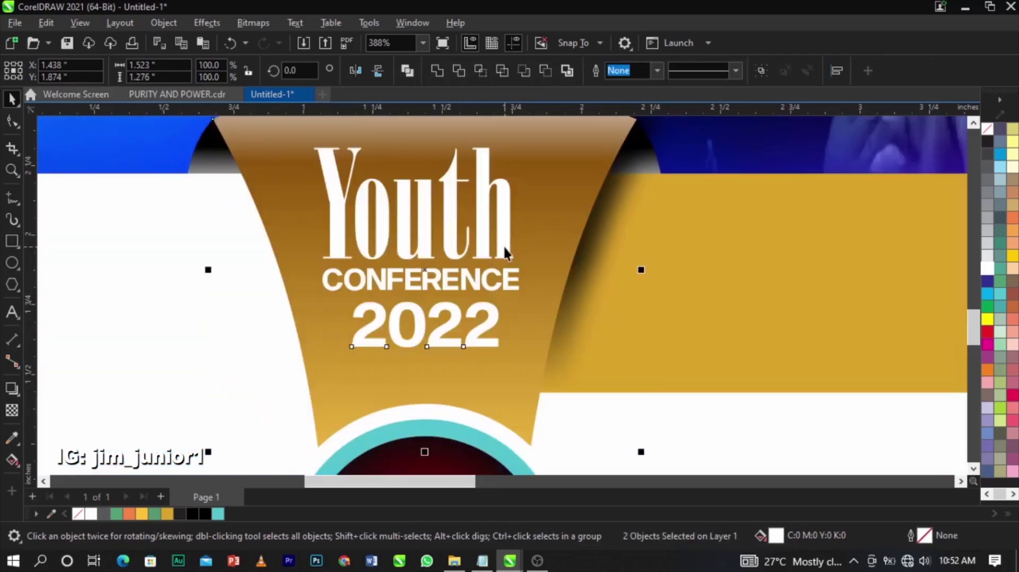
left_click(503, 248)
left_click(504, 287, "shift")
left_click(492, 312, "shift")
left_click_drag(494, 271, 495, 271)
left_click(495, 271)
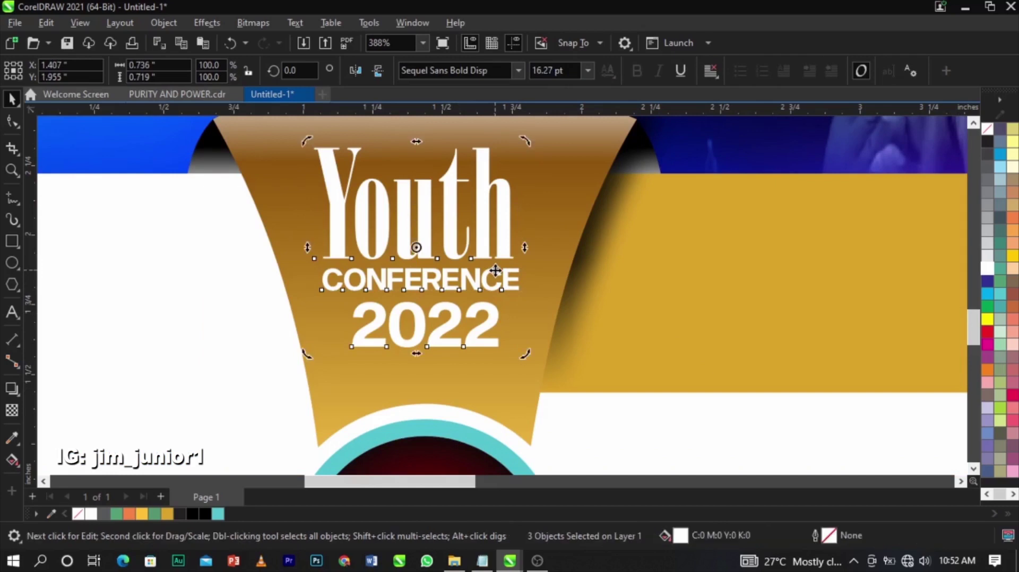
key("F4")
key("Escape")
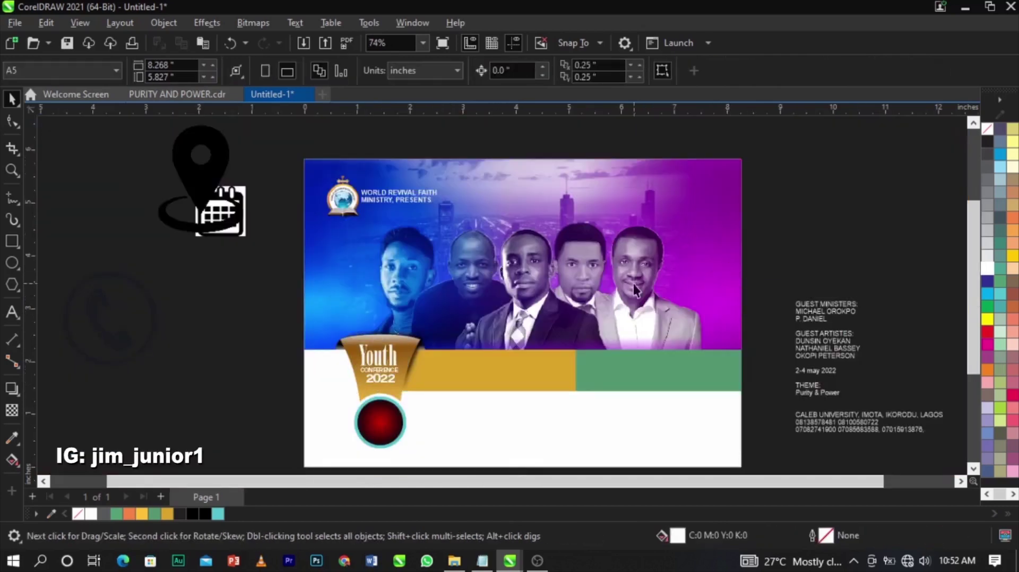
- Cut the guest ministers heading and names from the event details text and paste them as separate text on the gold bar
left_click(824, 325)
scroll(824, 325, "up", 3)
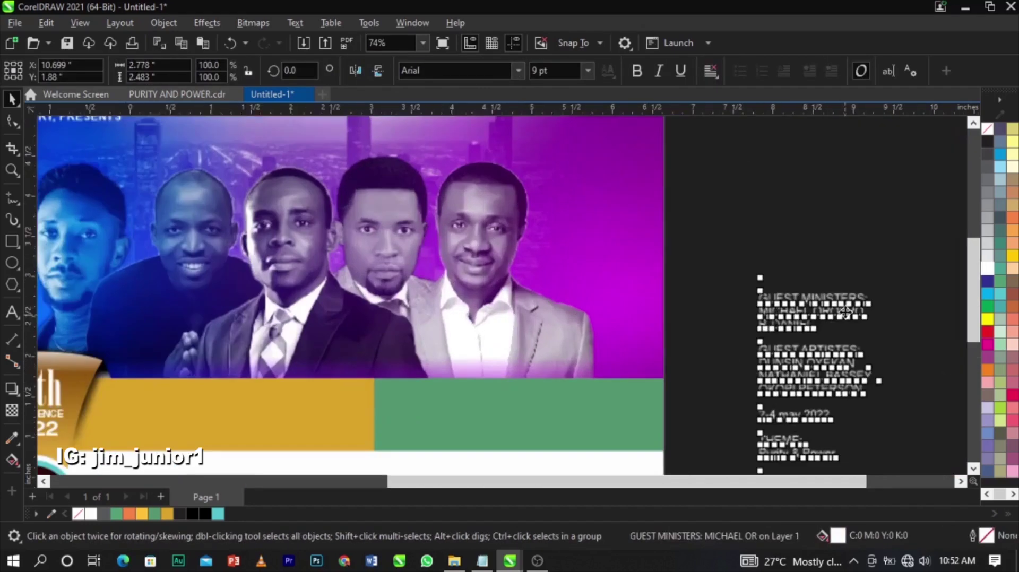
double_click(810, 326)
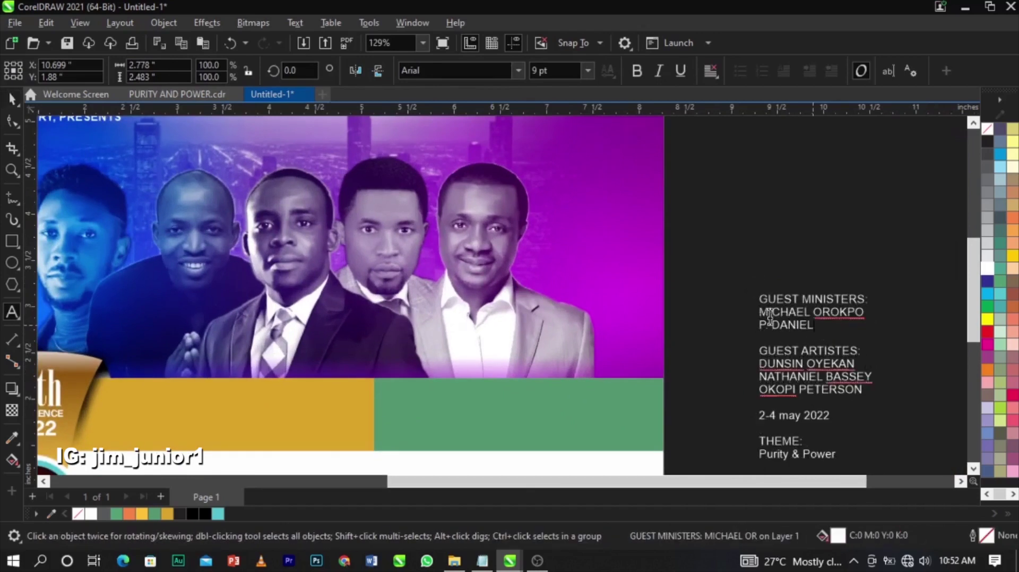
left_click_drag(812, 326, 754, 308)
key("ctrl+x")
left_click(239, 414)
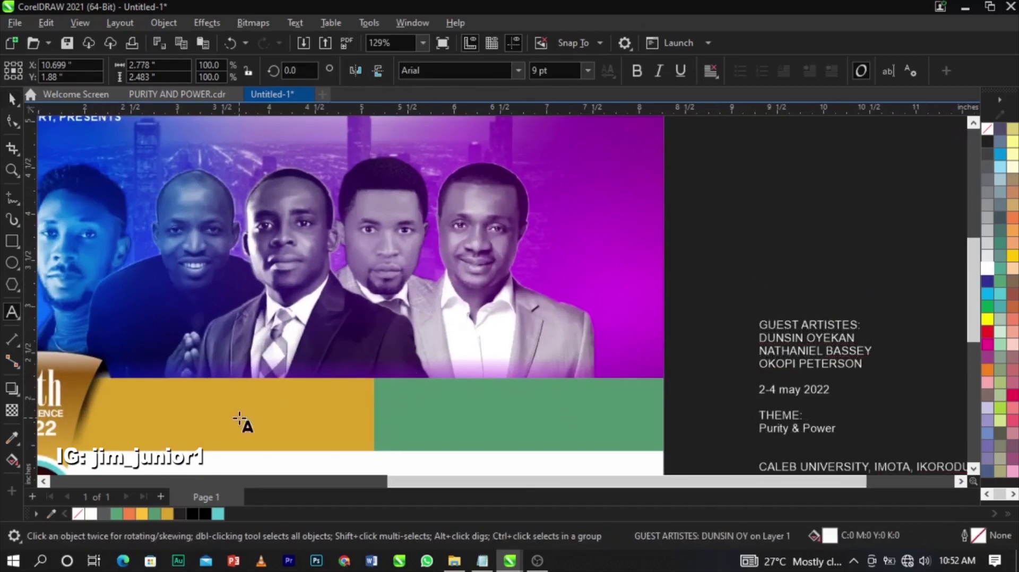
key("ctrl+v")
- Cut the guest artistes heading and names from the event details text and paste them as separate text on the green bar
left_click_drag(866, 364, 743, 339)
key("ctrl+x")
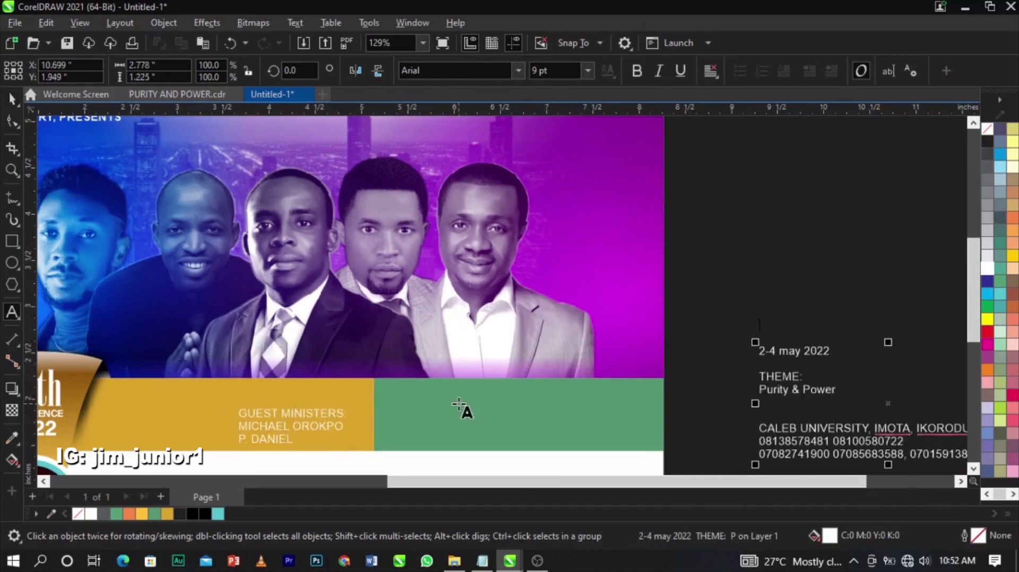
left_click(457, 403)
key("ctrl+v")
left_click(796, 334)
scroll(616, 291, "down", 3)
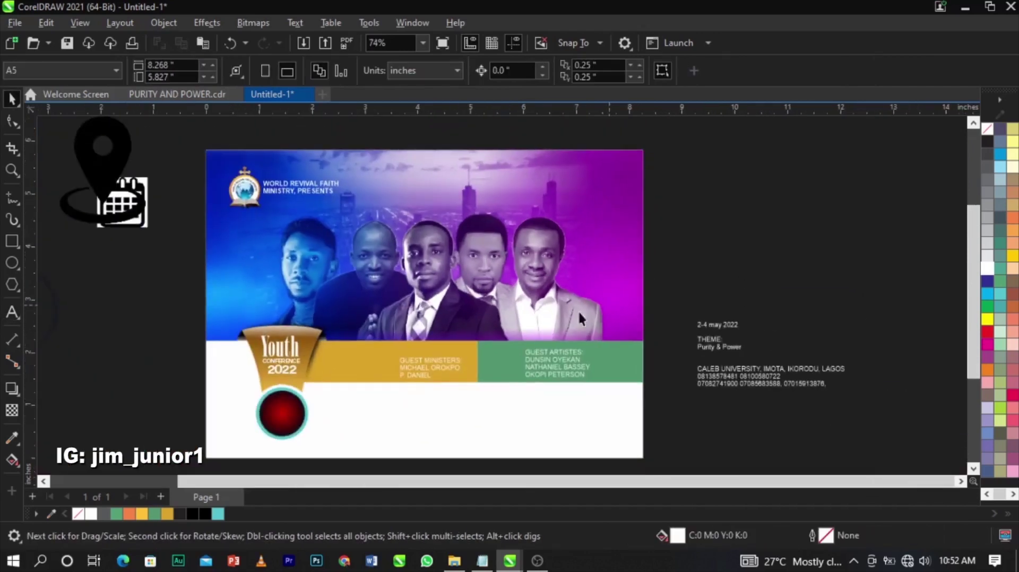
- Set both the guest ministers and guest artistes text blocks in the Sequel Sans Bold Disp font
key("z")
left_click_drag(239, 322, 670, 413)
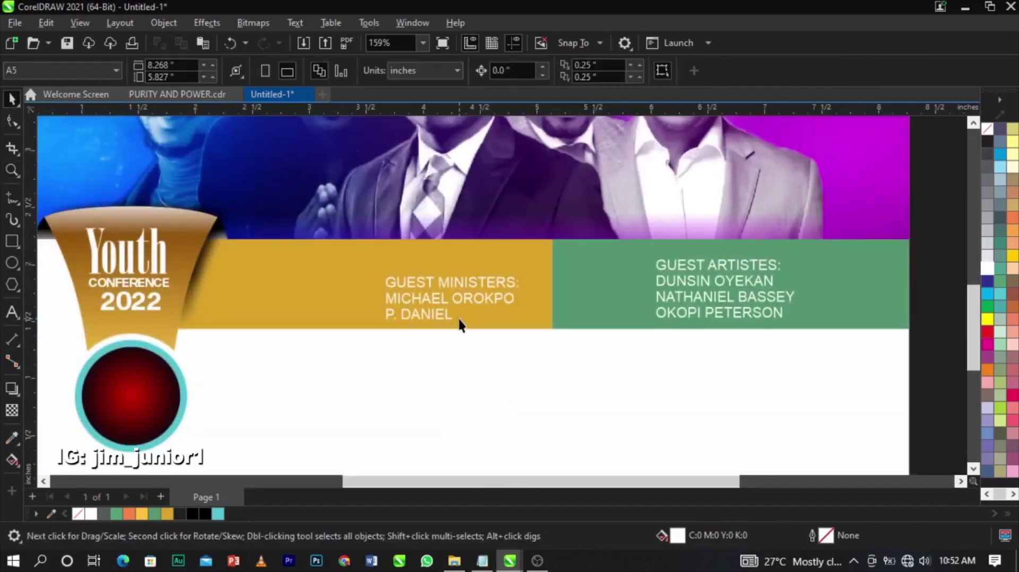
left_click(461, 298)
left_click(515, 71)
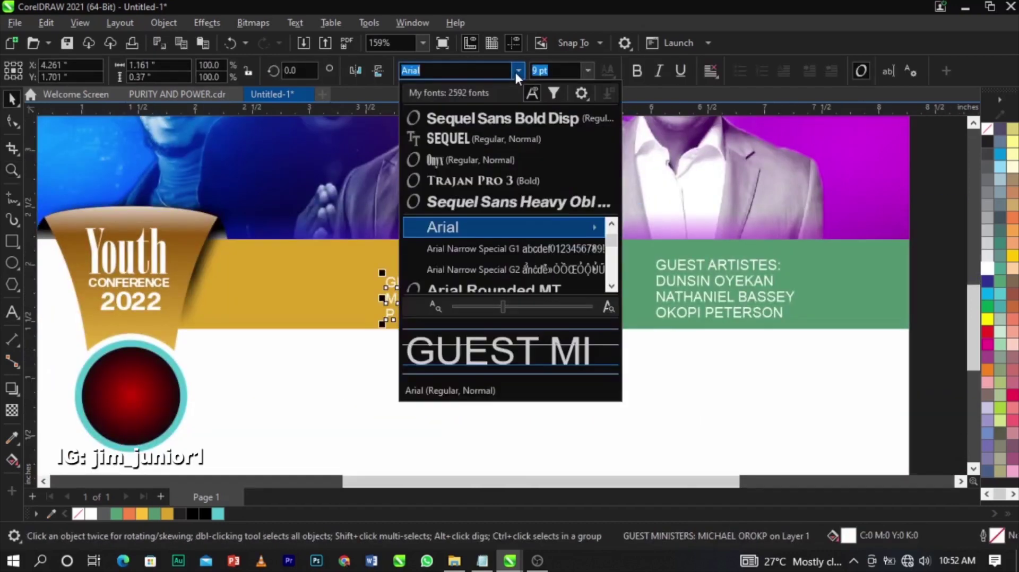
left_click(479, 123)
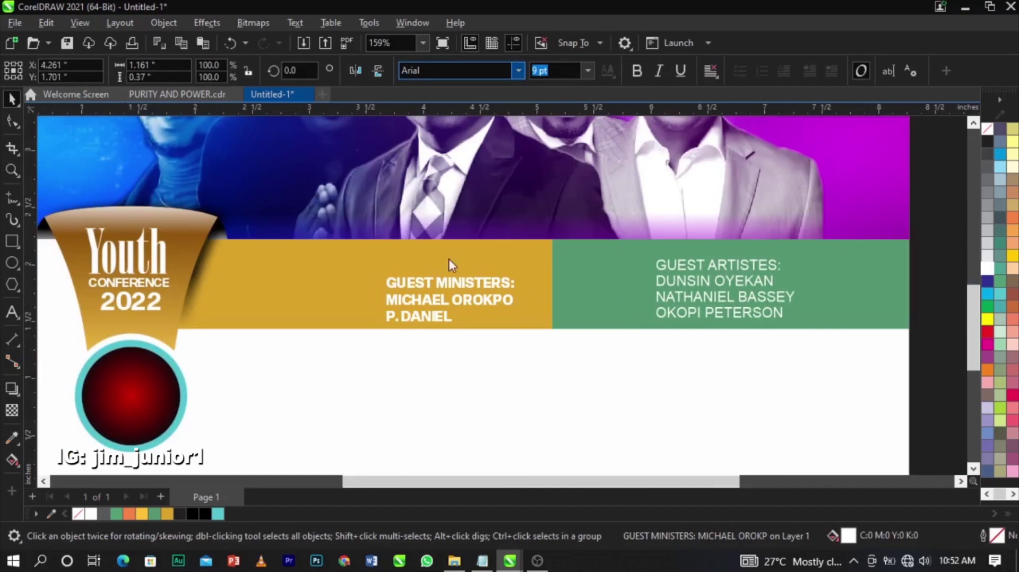
left_click(670, 289)
left_click(519, 72)
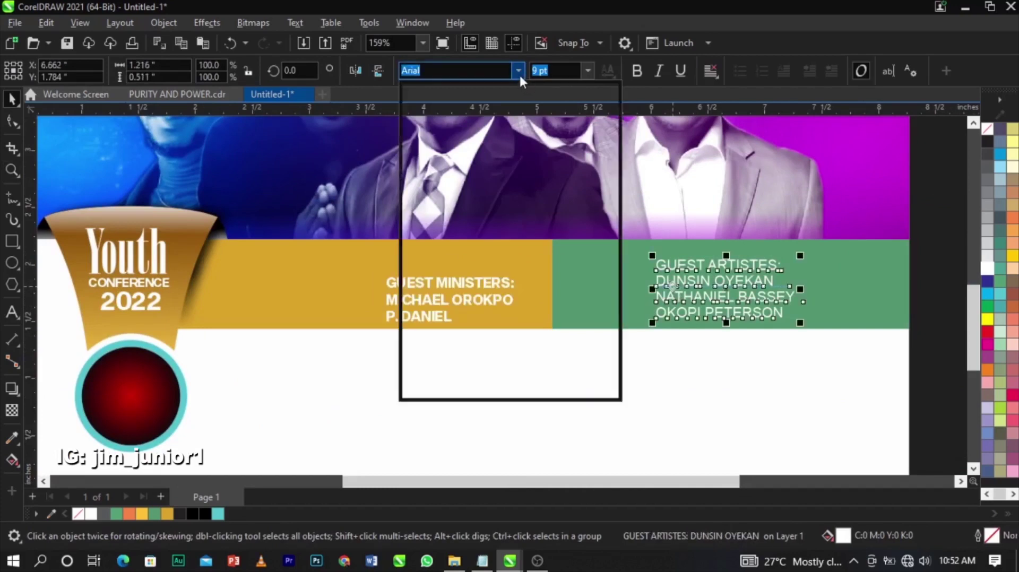
left_click(519, 120)
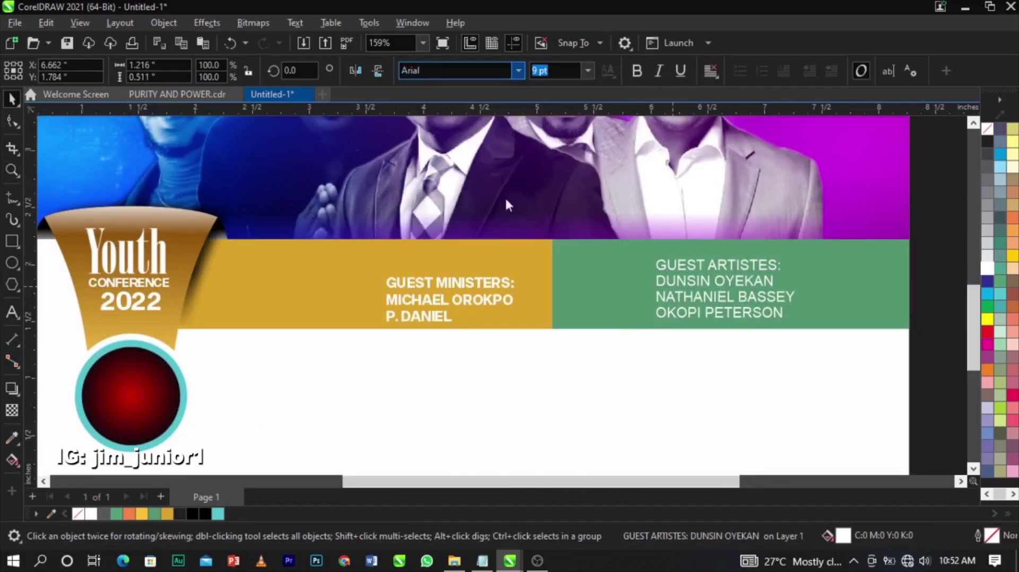
- Move the guest ministers block toward the gold bar's upper middle and split its two names off into a separate text object
left_click(482, 297)
left_click_drag(424, 287, 386, 294)
left_click(398, 312)
left_click(273, 298, "shift")
key("Delete")
left_click(490, 305)
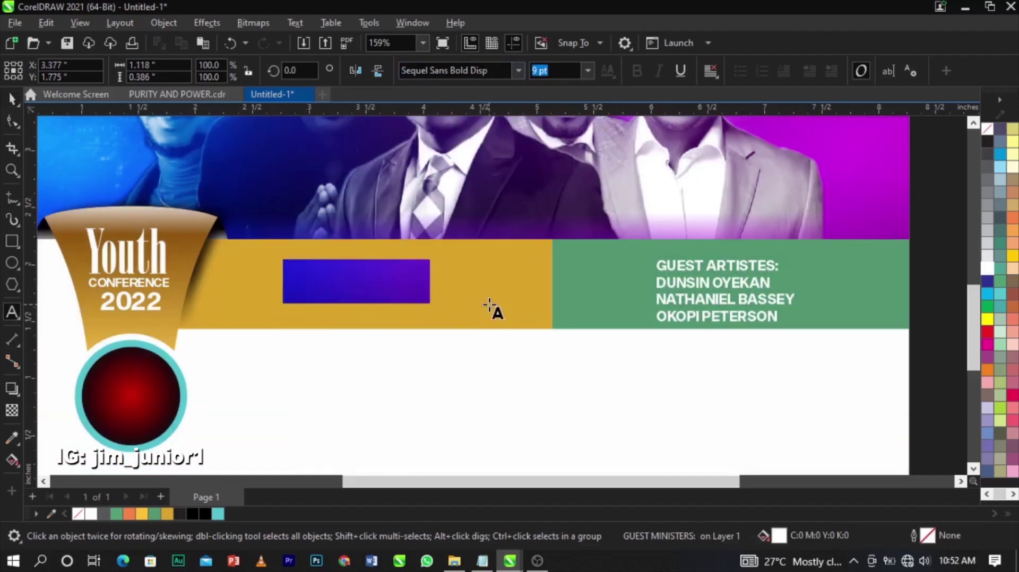
key("ctrl+v")
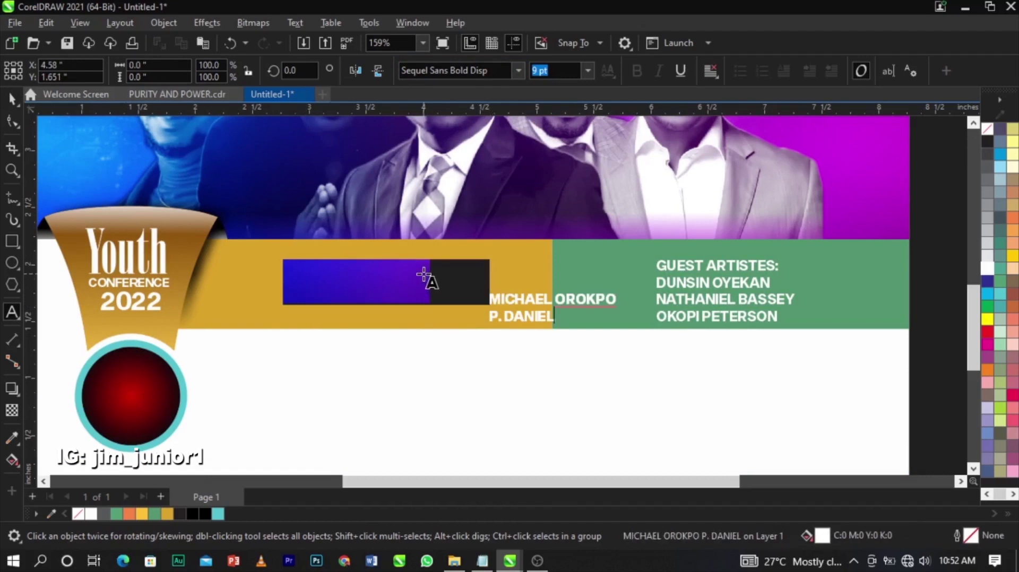
- Enlarge the "GUEST MINISTERS:" heading on the gold bar to about 13.4 pt
scroll(423, 274, "up", 1)
key("ctrl+space")
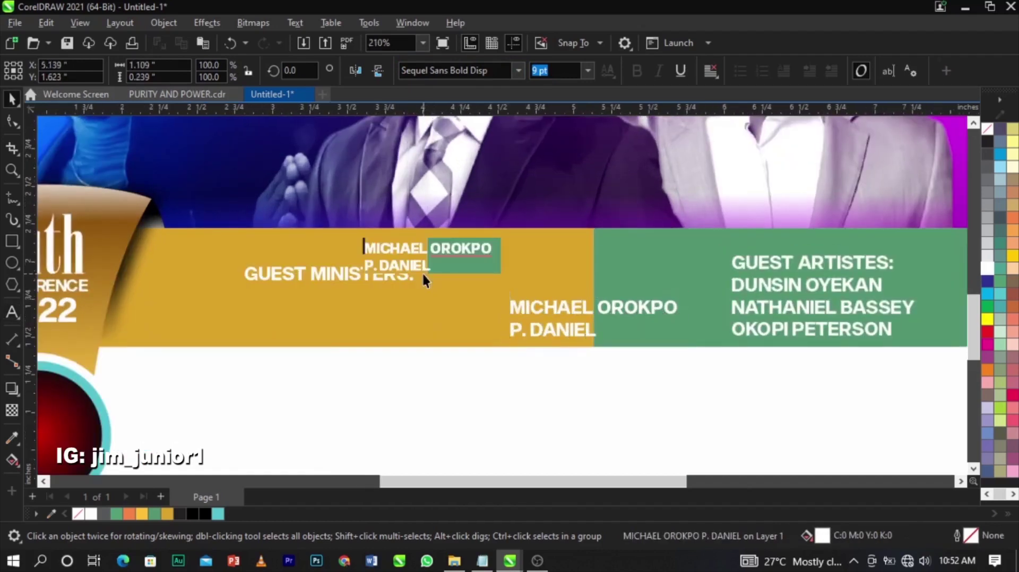
left_click(399, 275)
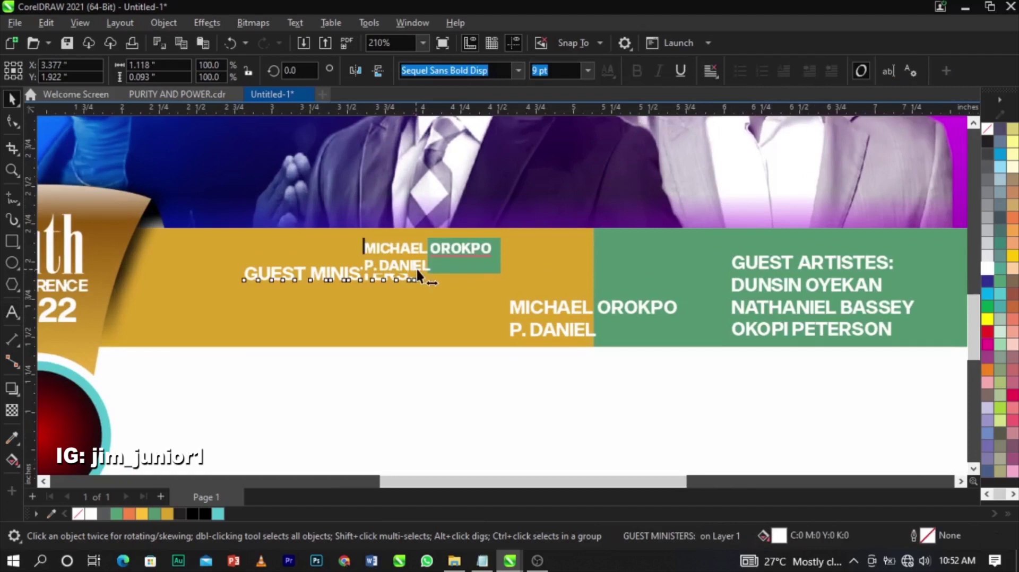
left_click_drag(427, 272, 500, 244)
- Break the two minister names into separate lines and place them side by side, centred beneath the "GUEST MINISTERS:" heading
left_click(546, 311)
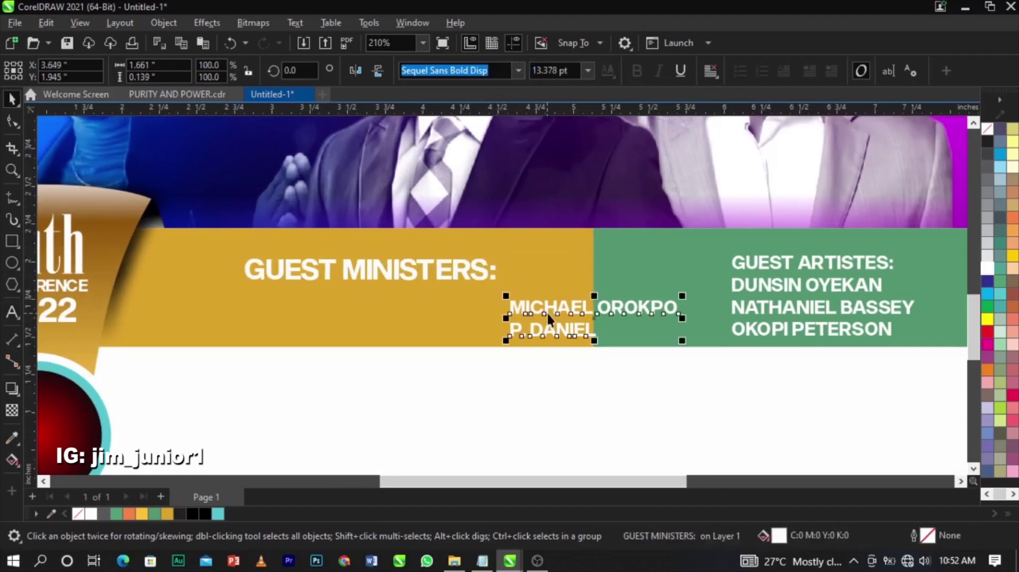
key("ctrl+k")
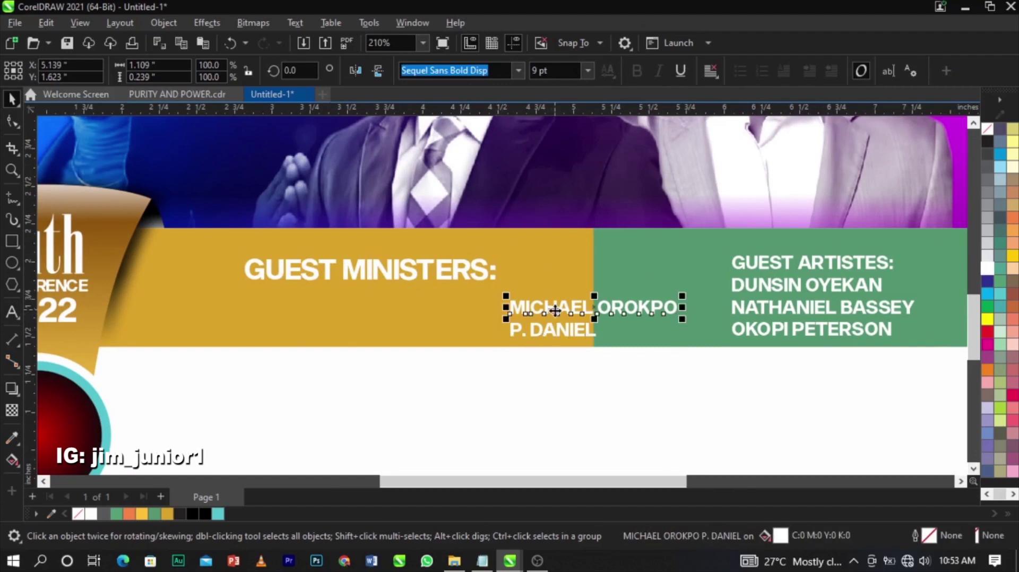
left_click_drag(555, 310, 218, 305)
left_click_drag(555, 329, 470, 301)
left_click_drag(339, 302, 394, 308)
left_click(493, 306, "shift")
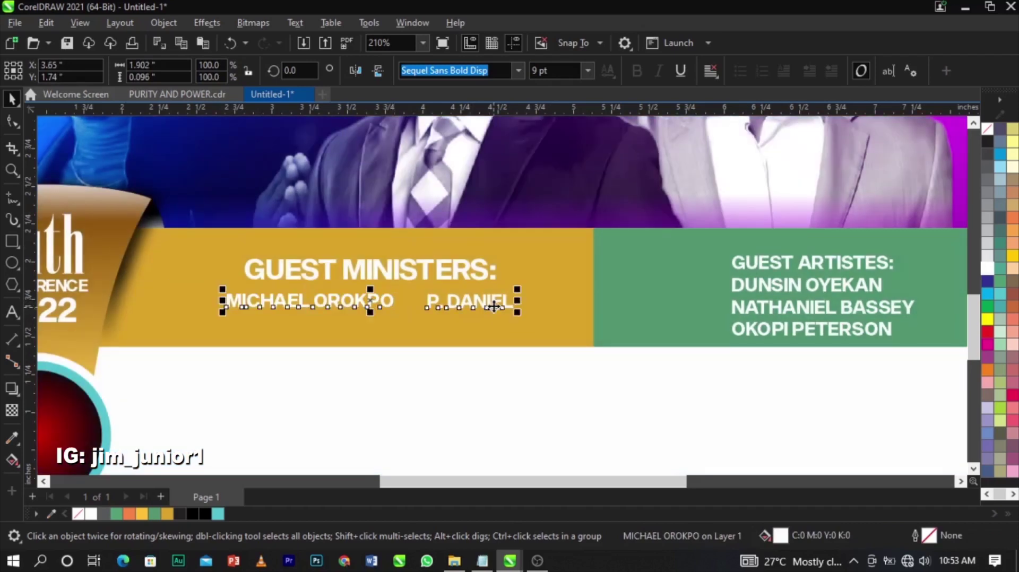
left_click(494, 318)
left_click(492, 273)
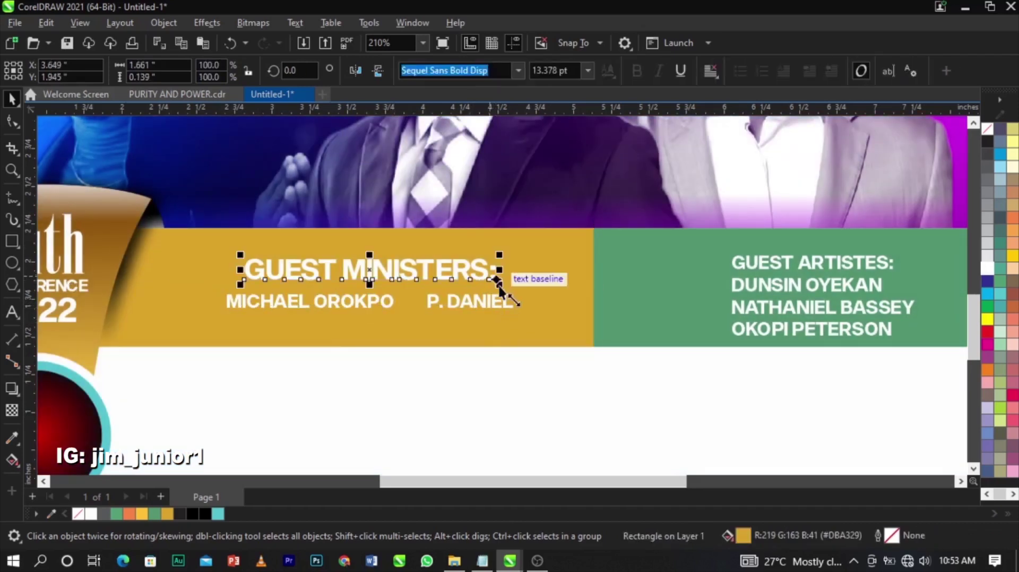
- Enlarge the "GUEST MINISTERS:" heading to about 15.3 pt so it spans the names' width, and nudge it up slightly
left_click_drag(506, 292, 514, 291)
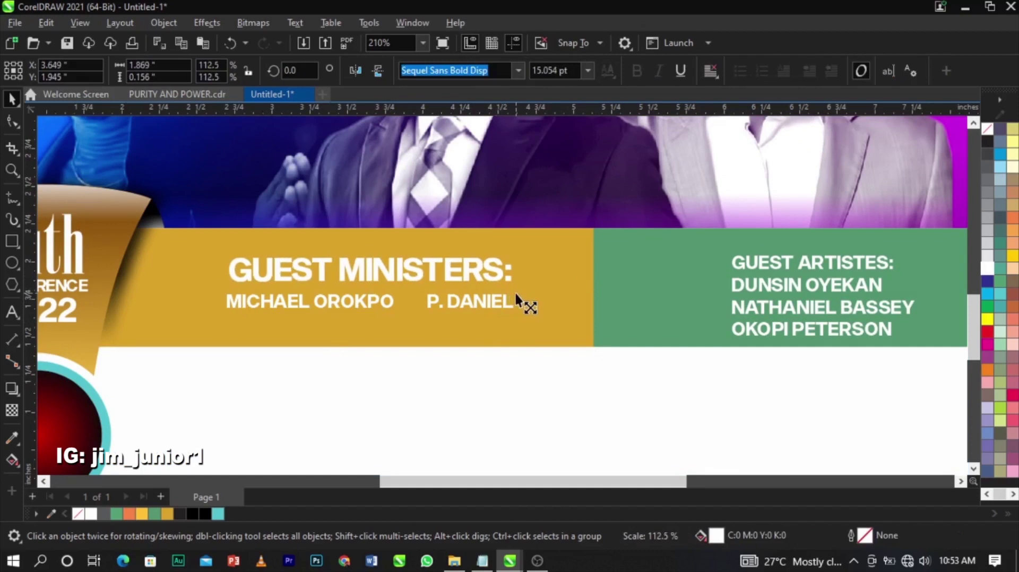
scroll(423, 300, "up", 2)
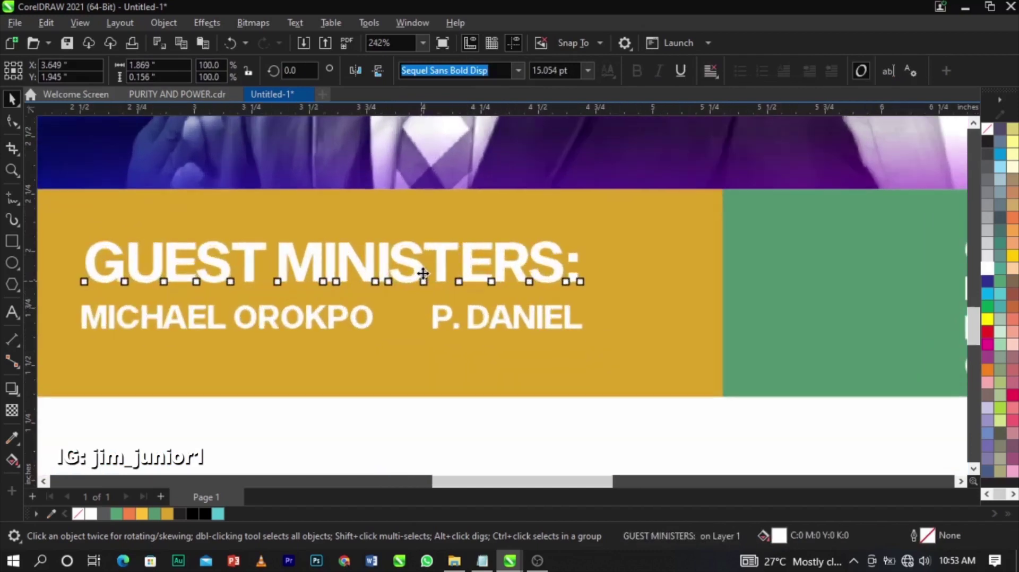
scroll(422, 267, "up", 2)
key("Up")
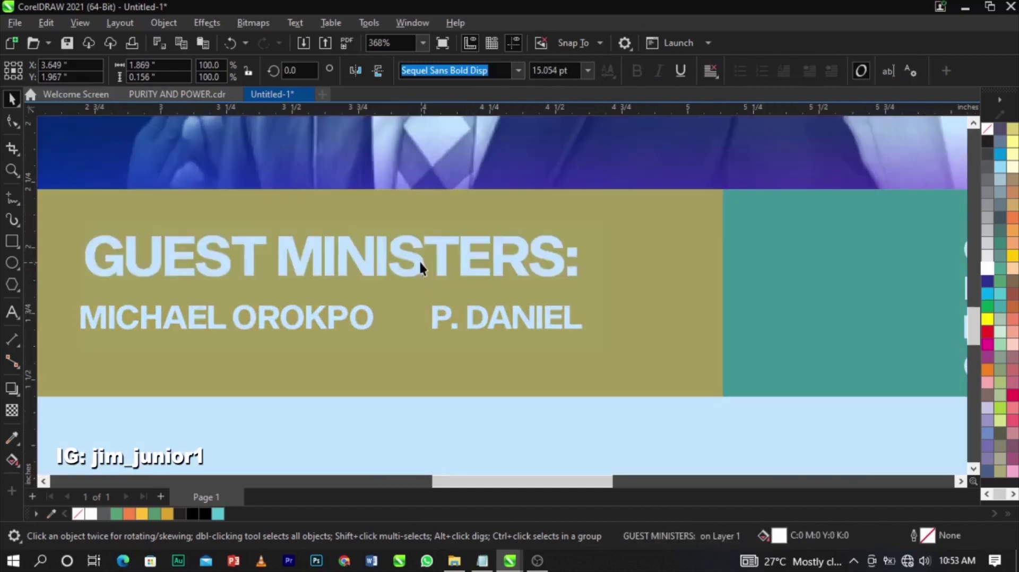
left_click_drag(77, 228, 65, 217)
- Draw a straight horizontal line about 1.88 in long beneath the "GUEST MINISTERS:" heading and give it a white outline
left_click(13, 196)
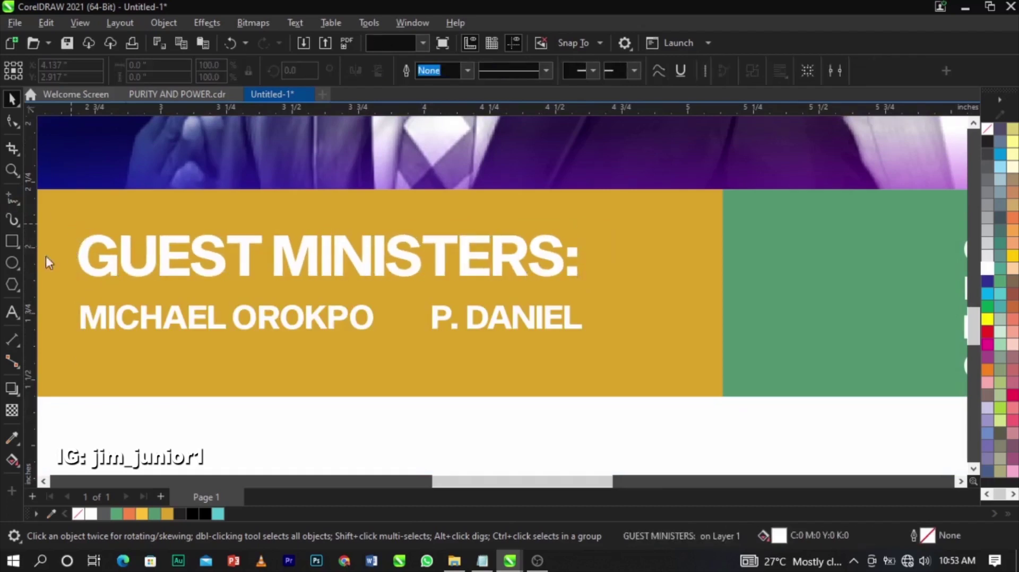
left_click(78, 290)
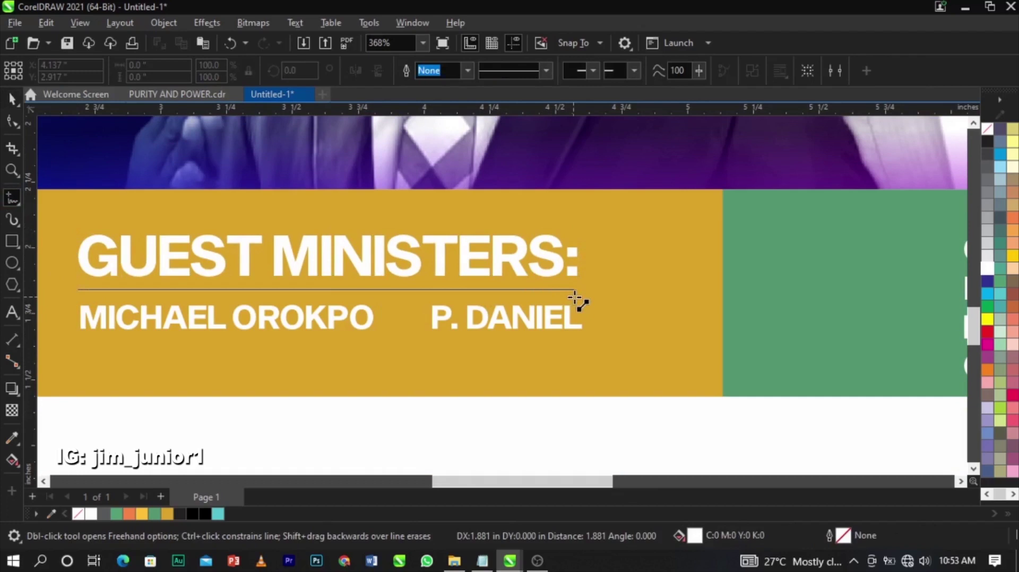
left_click(579, 300, "ctrl")
key("space")
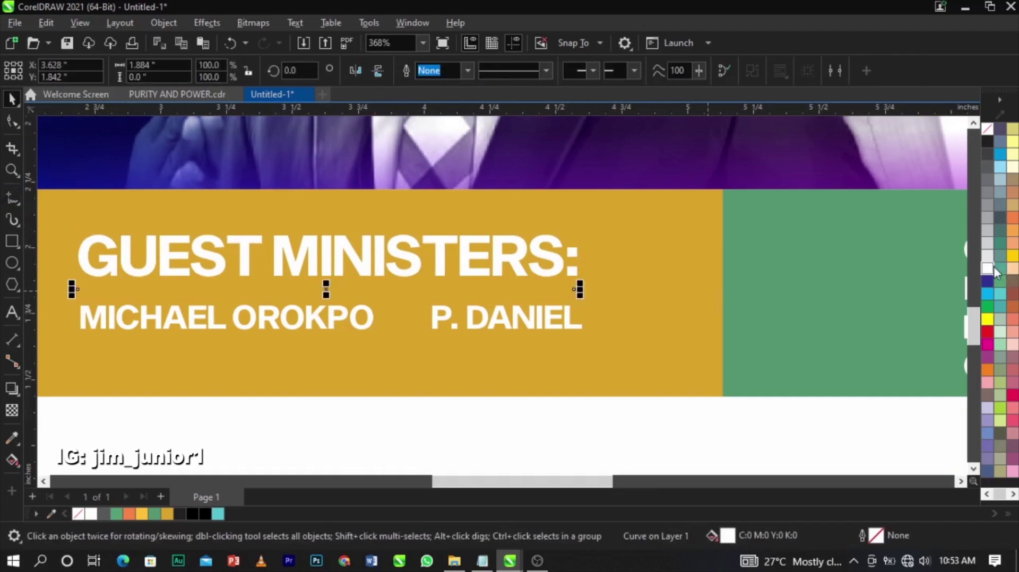
right_click(987, 274)
left_click(966, 280)
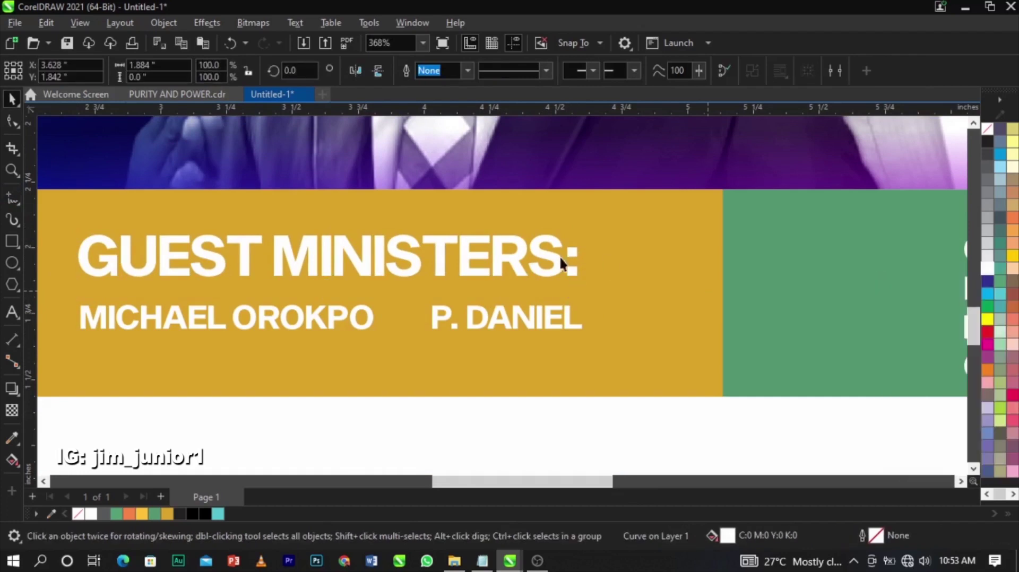
left_click(595, 304)
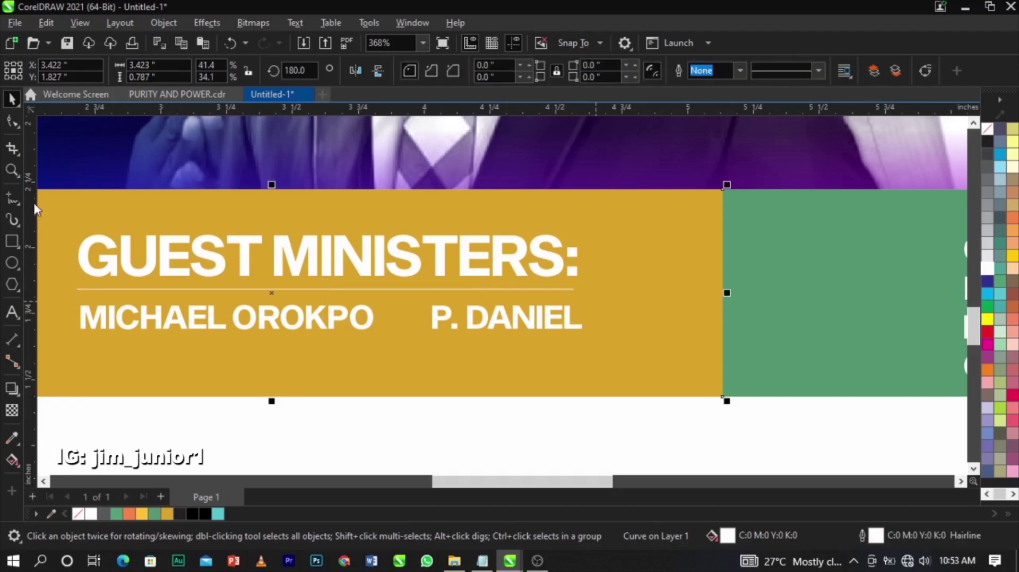
- Draw a vertical divider about 0.16 in long from the horizontal line down between the two minister names
left_click(12, 198)
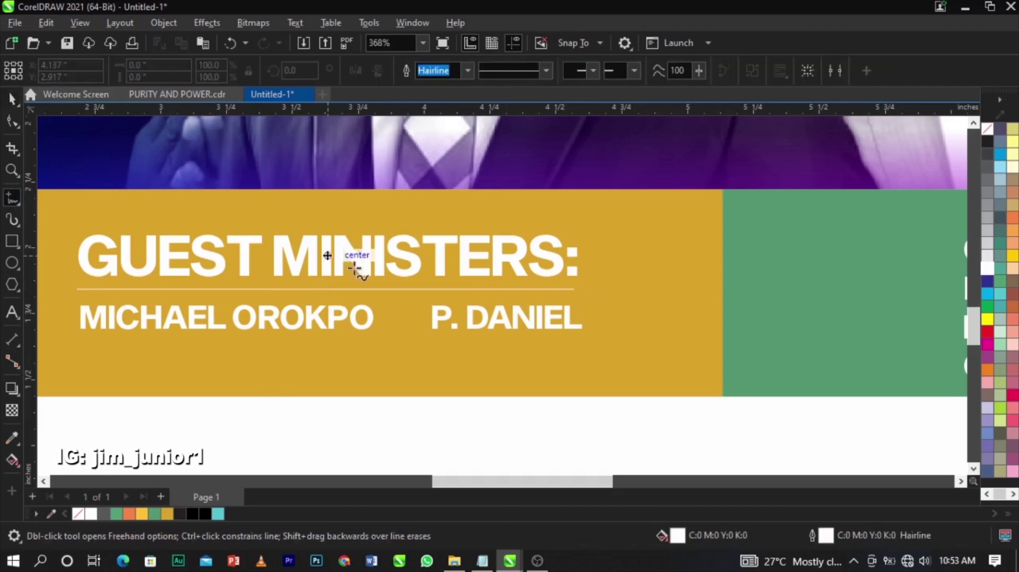
left_click(408, 289)
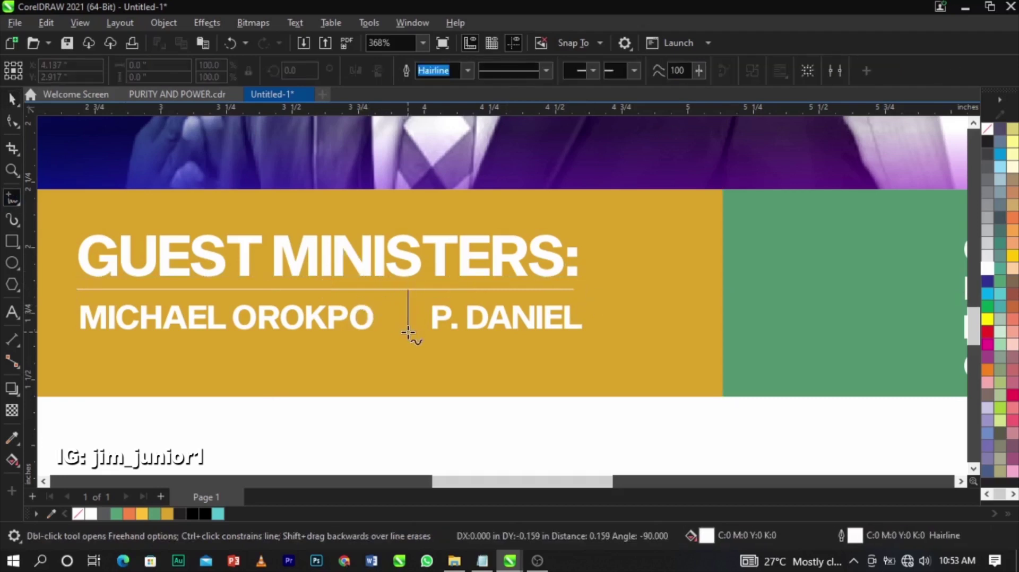
left_click(408, 332)
key("space")
- Set the outline width of both the horizontal line and the vertical divider to 0.75 pt
left_click(514, 288)
left_click(513, 287, "shift")
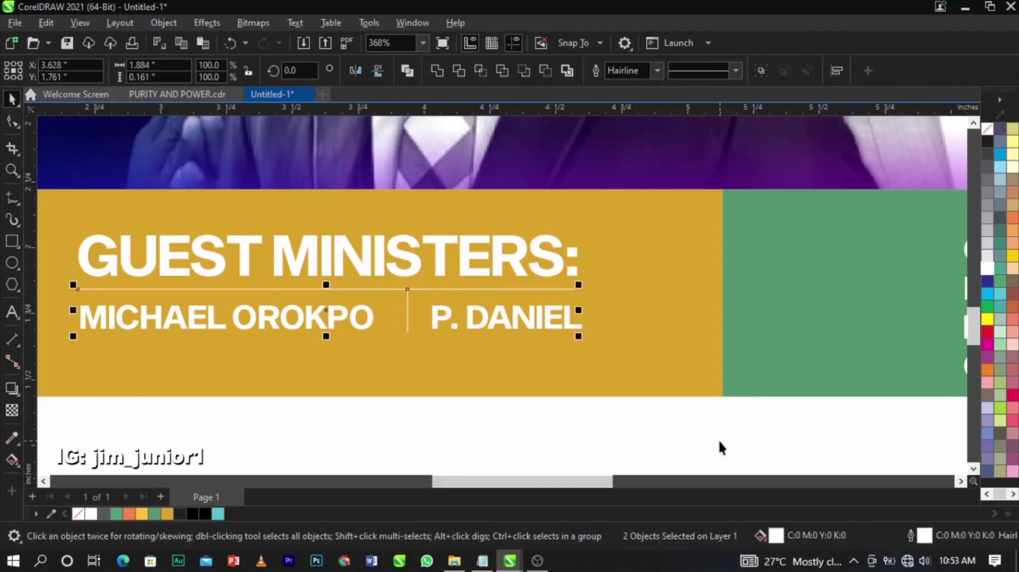
key("F12")
left_click(439, 193)
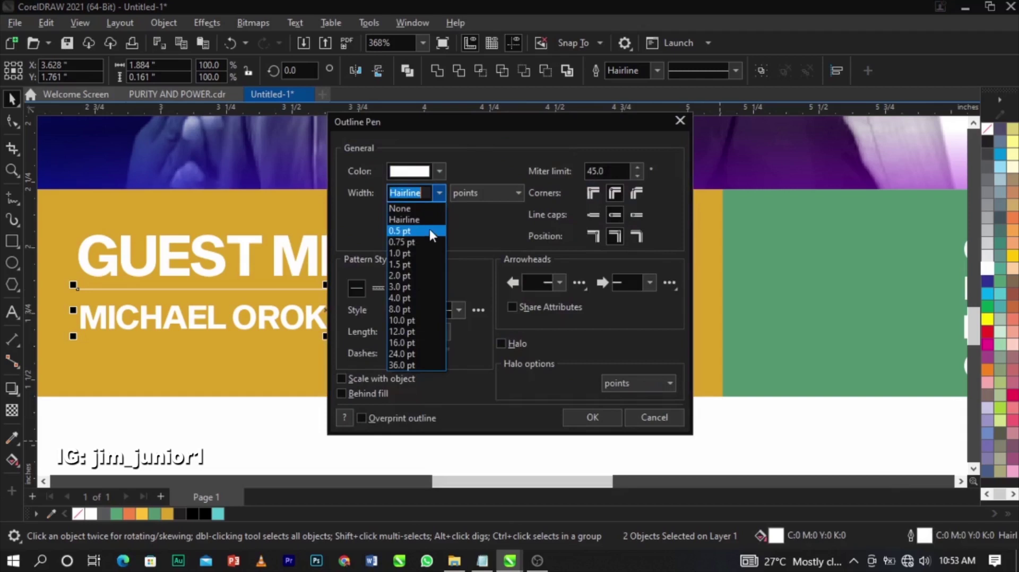
left_click(430, 241)
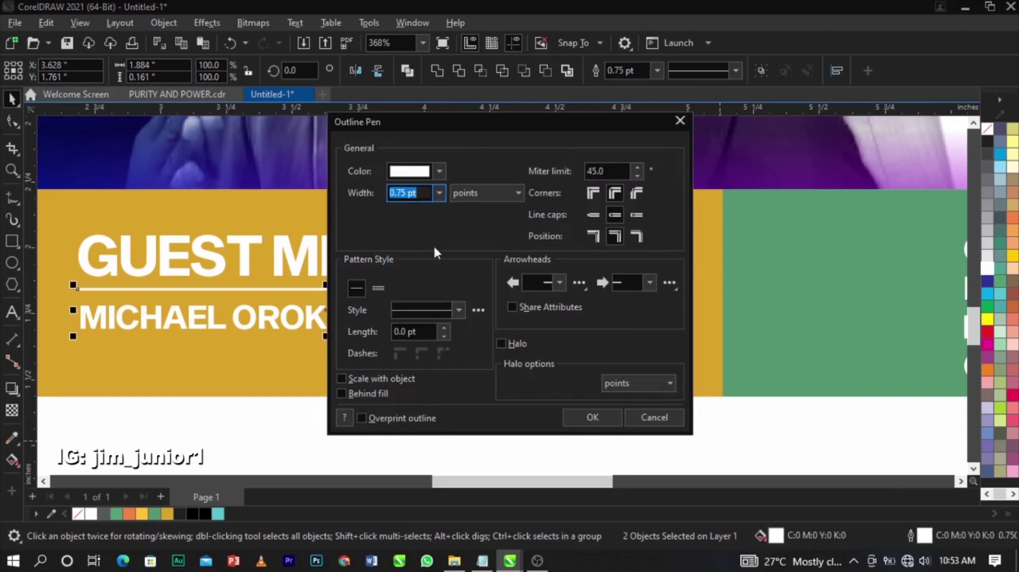
left_click(593, 419)
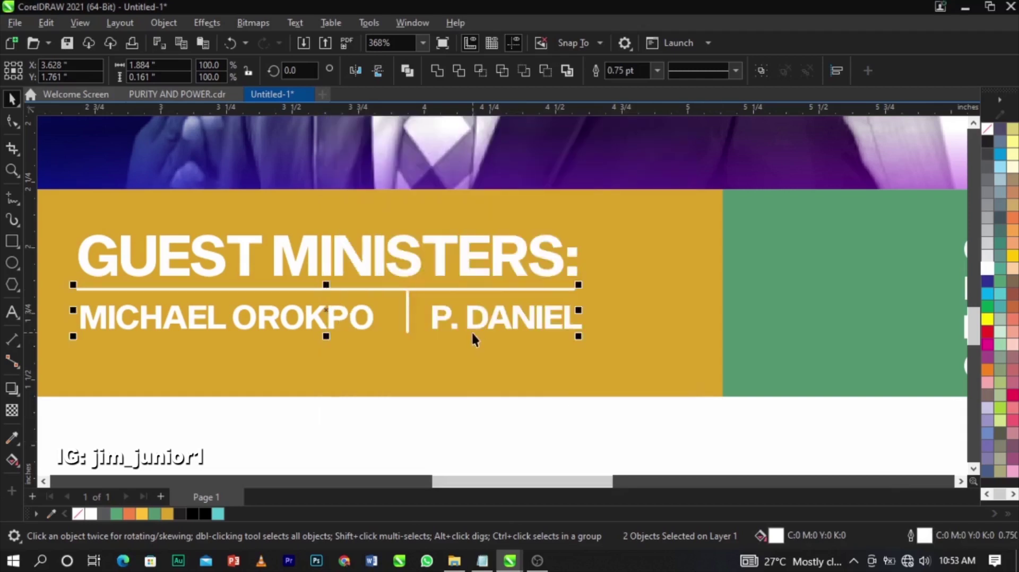
- Break the guest artistes text into separate lines and move the three names away from the "GUEST ARTISTES:" heading
scroll(504, 303, "down", 2)
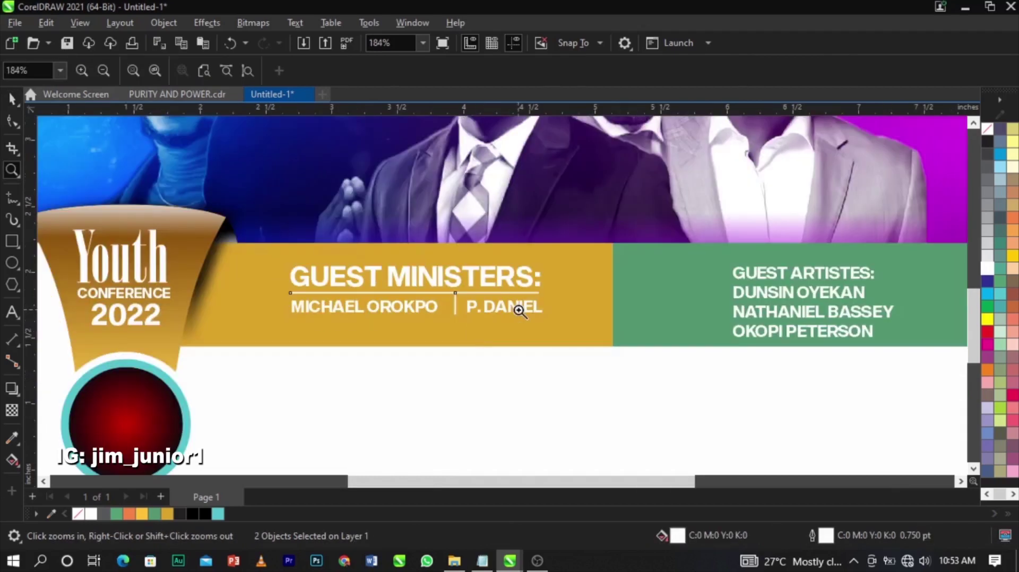
left_click(871, 298)
left_click_drag(865, 299, 725, 272)
key("z")
left_click_drag(535, 218, 929, 371)
key("space")
left_click_drag(587, 263, 723, 267)
scroll(706, 271, "down", 2)
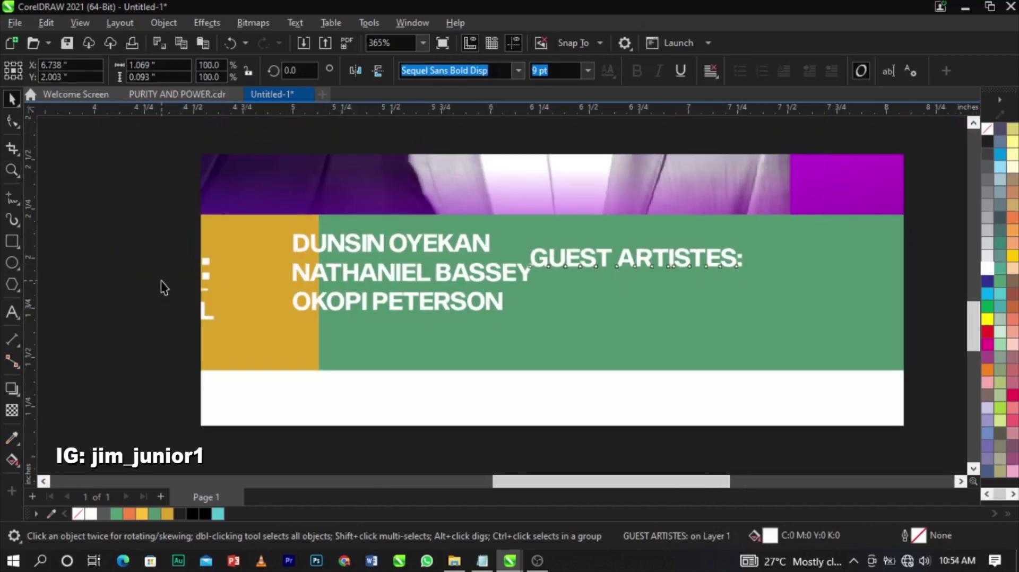
- Align the "GUEST ARTISTES:" heading level with the "GUEST MINISTERS:" heading and enlarge it to about 12 pt
left_click(196, 273, "shift")
key("e")
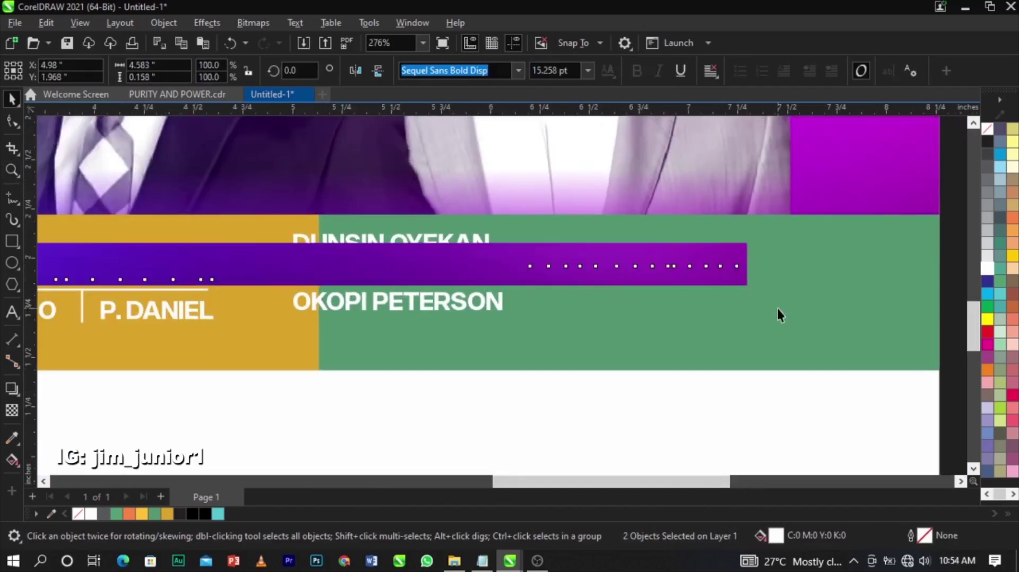
left_click(744, 266)
left_click(739, 271)
left_click(740, 275)
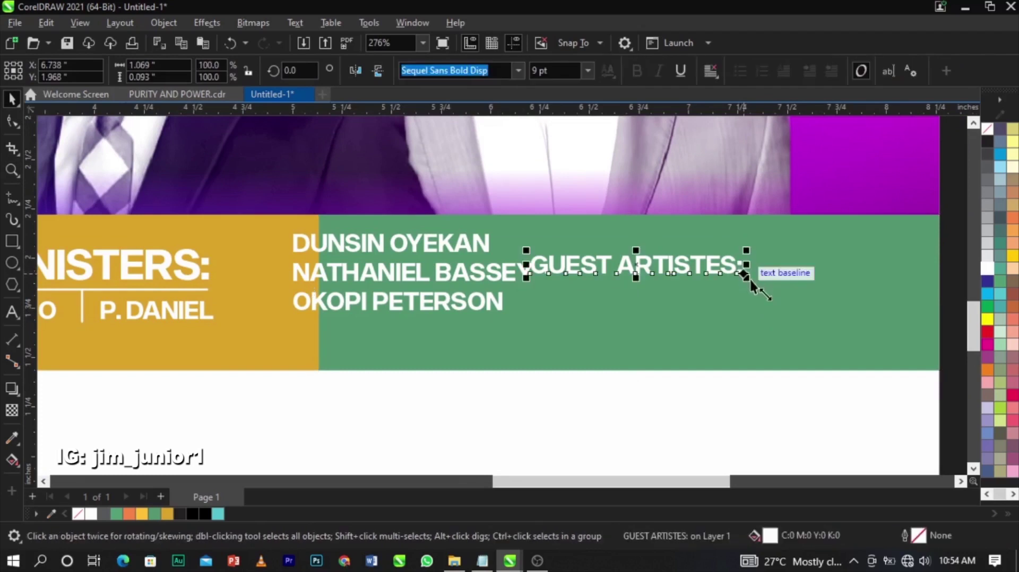
left_click_drag(780, 295, 783, 295)
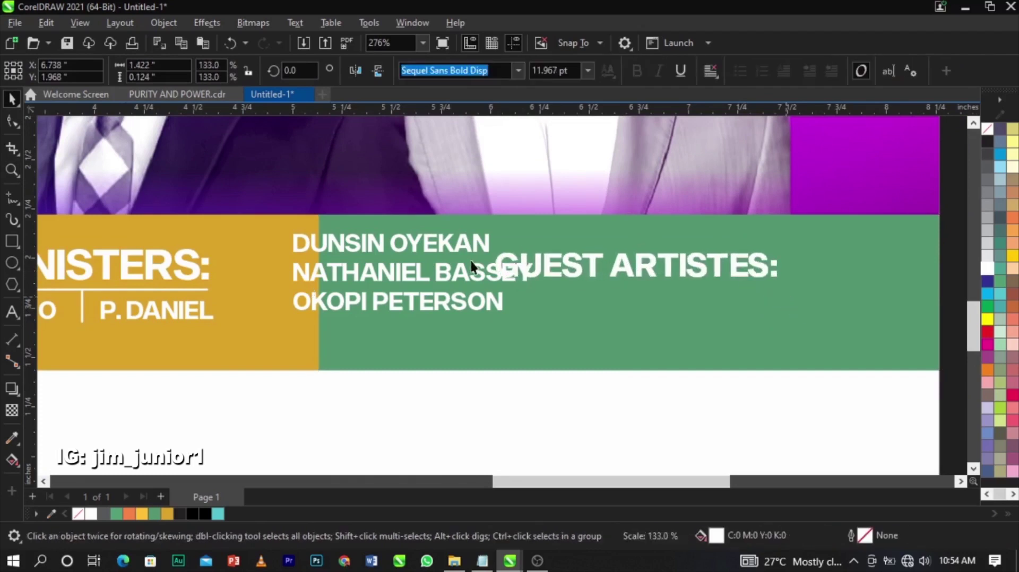
- Move the second and third artiste names beneath the "GUEST ARTISTES:" heading on the green bar
left_click(438, 274)
left_click_drag(543, 354, 762, 361)
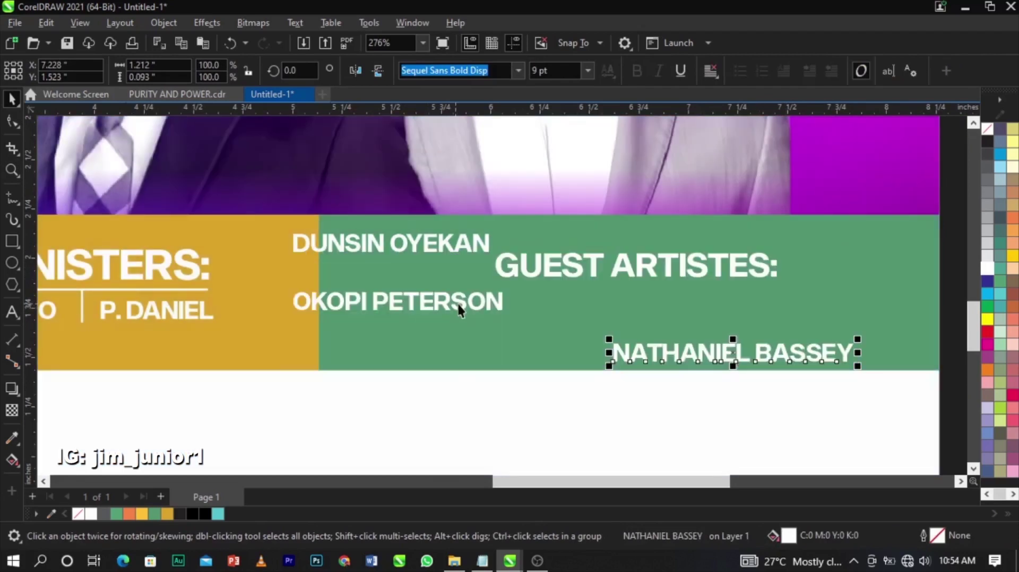
left_click_drag(458, 303, 801, 315)
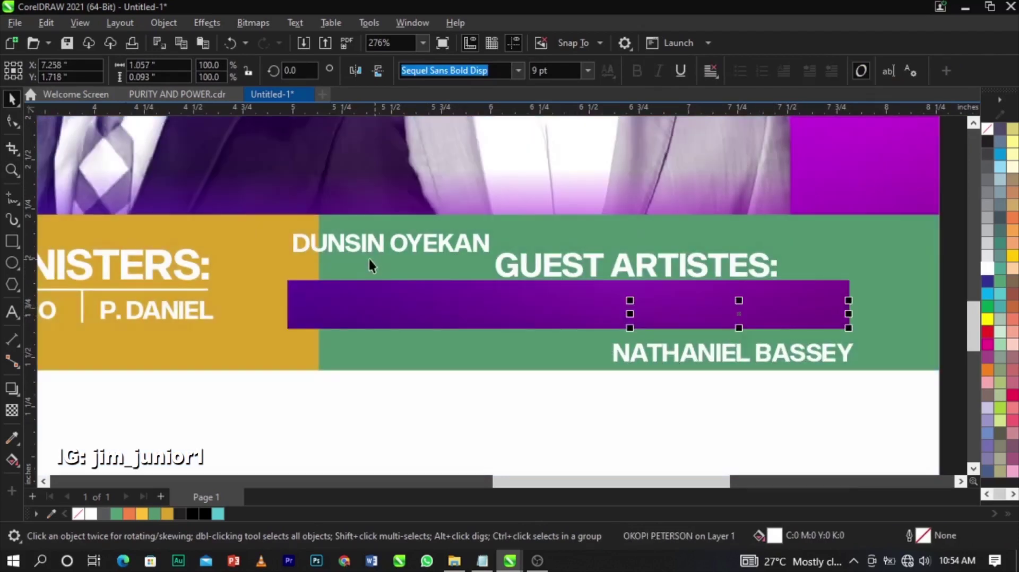
- Break the first artiste's name over two lines and place it on the green bar's left, below the heading
left_click(391, 248)
double_click(391, 249)
key("Return")
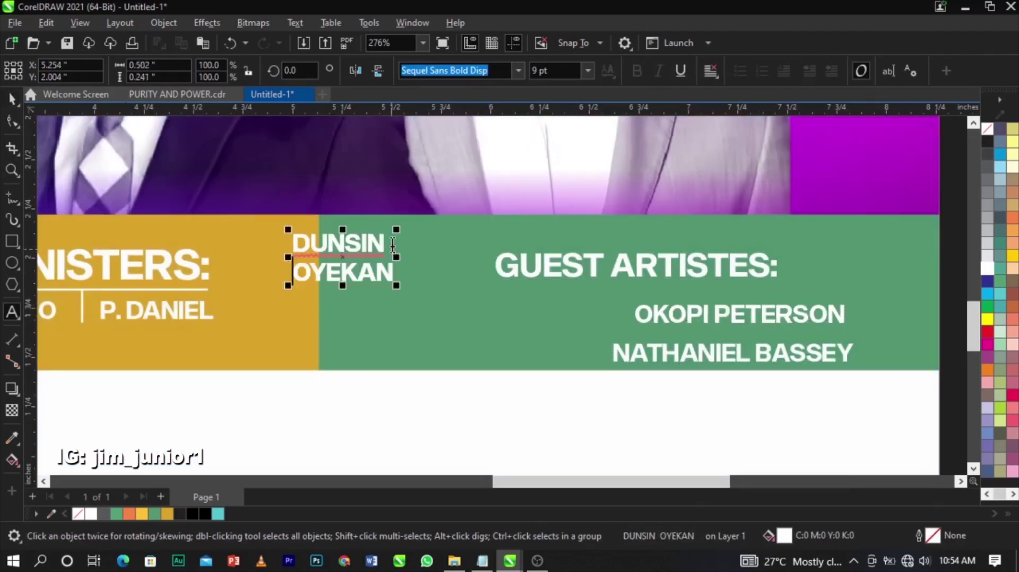
left_click_drag(370, 271, 451, 317)
- Break the second artiste's name over two lines and place it in the middle beneath the "GUEST ARTISTES:" heading
left_click(739, 365)
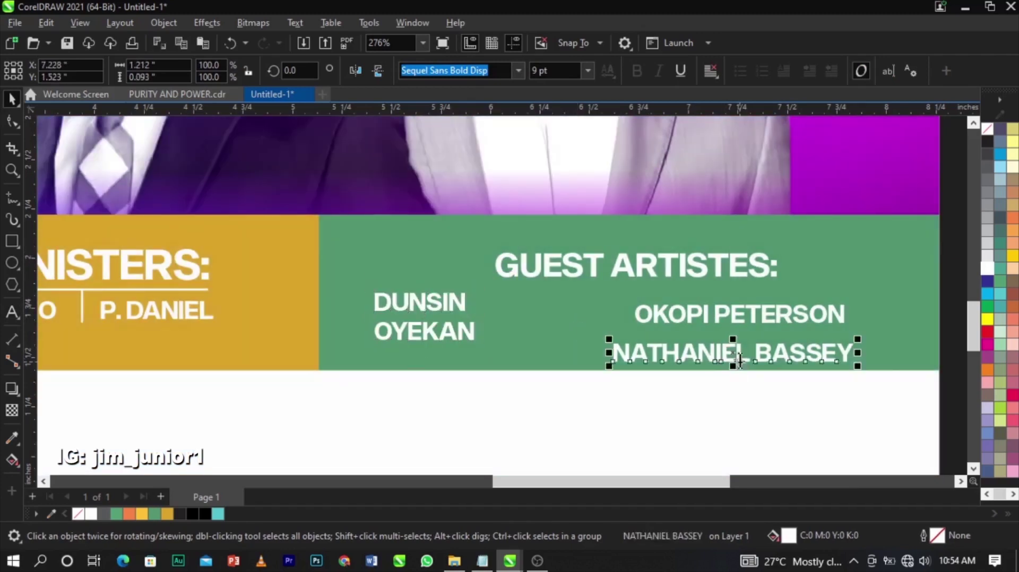
double_click(754, 353)
key("Return")
key("ctrl+space")
left_click(690, 355)
left_click(693, 355)
left_click_drag(694, 354, 659, 308)
- Break the third artiste's name over two lines and place it on the right side of the green bar
left_click(737, 317)
double_click(737, 317)
left_click(720, 317)
key("Return")
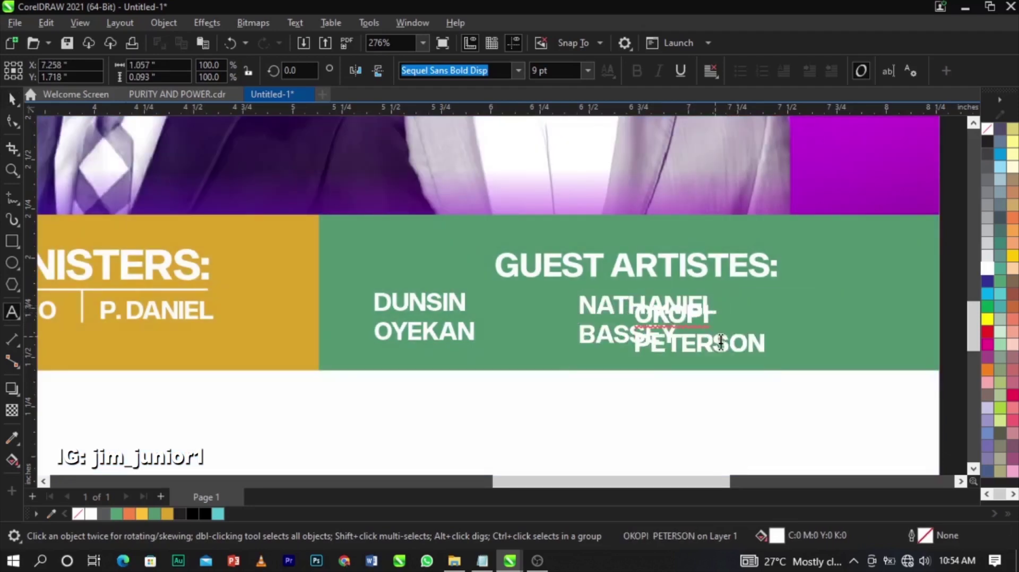
key("ctrl+space")
left_click_drag(720, 341, 848, 331)
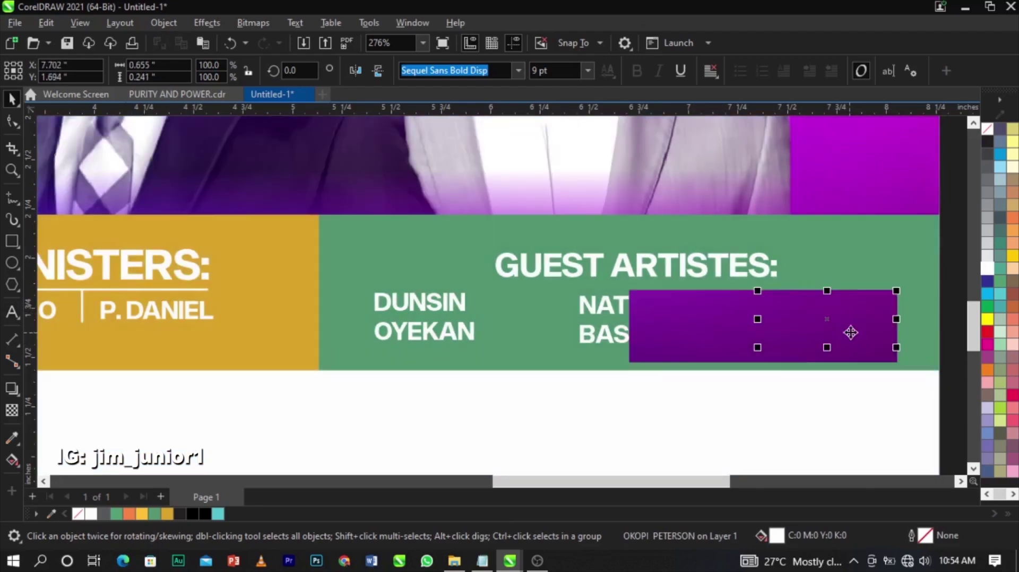
- Shift the second and third artiste names slightly left and align all three names along their top edges
left_click(942, 305)
left_click_drag(527, 364, 528, 364)
left_click_drag(597, 336, 578, 339)
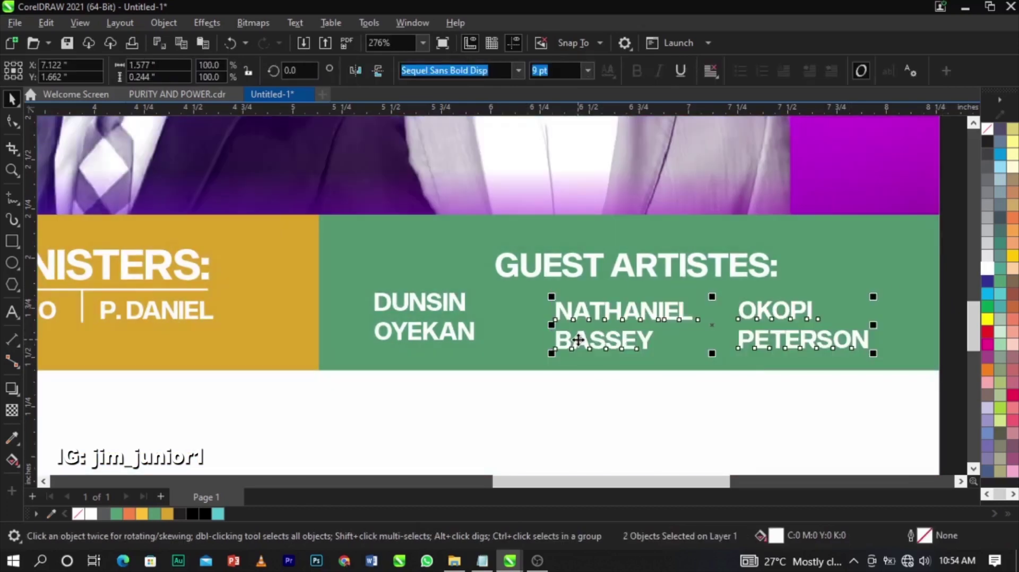
left_click_drag(346, 285, 881, 381)
key("t")
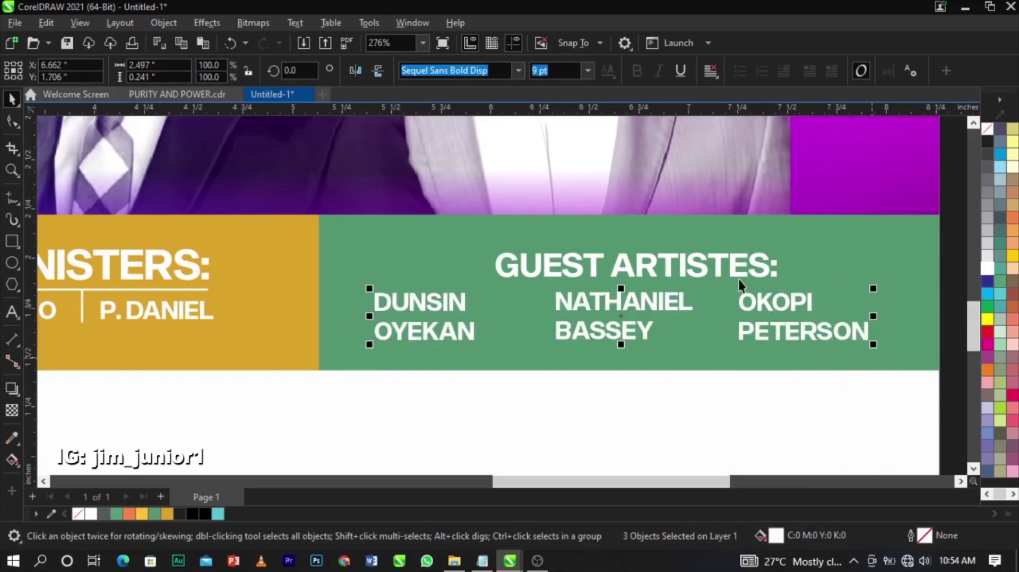
- Group the three artiste names and centre the group beneath the "GUEST ARTISTES:" heading
key("ctrl+g")
left_click(739, 273, "shift")
key("c")
left_click(909, 303)
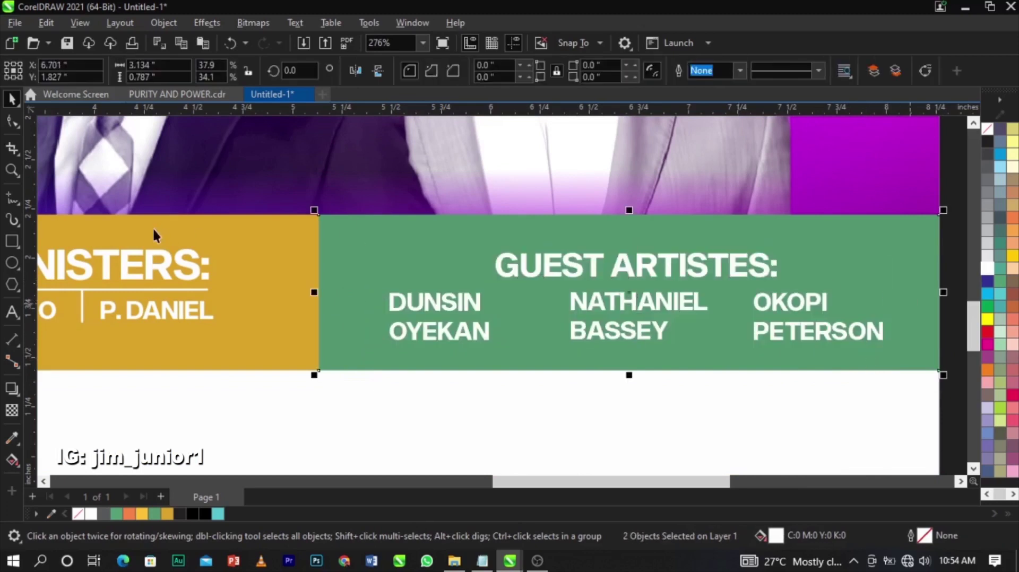
- Copy the horizontal line beneath the "GUEST ARTISTES:" heading and stretch it to about 2.5 in, spanning the artiste names
left_click_drag(152, 286, 928, 295)
scroll(630, 288, "up", 2)
scroll(712, 297, "down", 1)
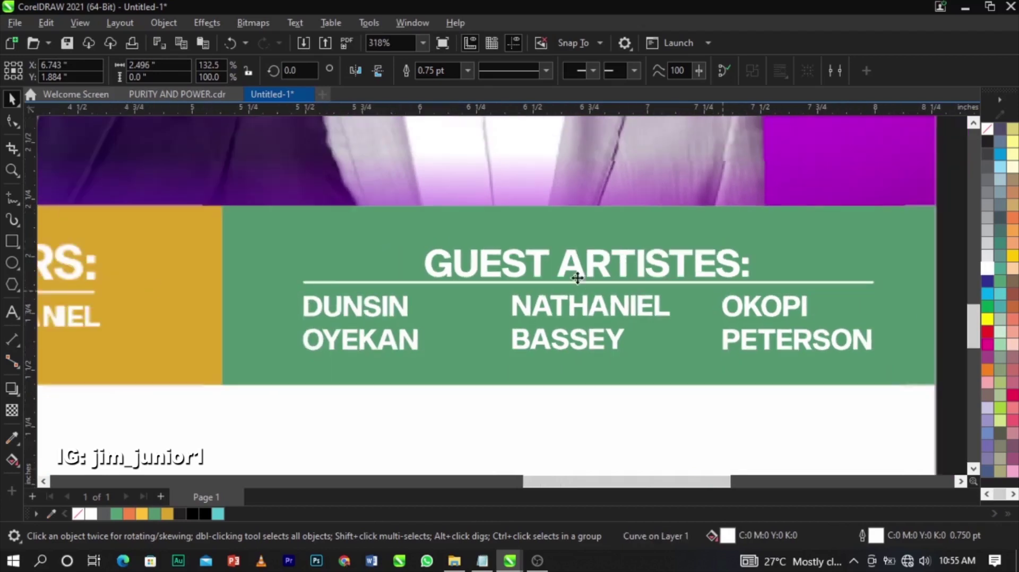
- Copy the vertical divider into both gaps between the artiste names, lengthened to about 0.325 in
scroll(367, 263, "down", 1)
left_click_drag(93, 295, 582, 313)
right_click(582, 313)
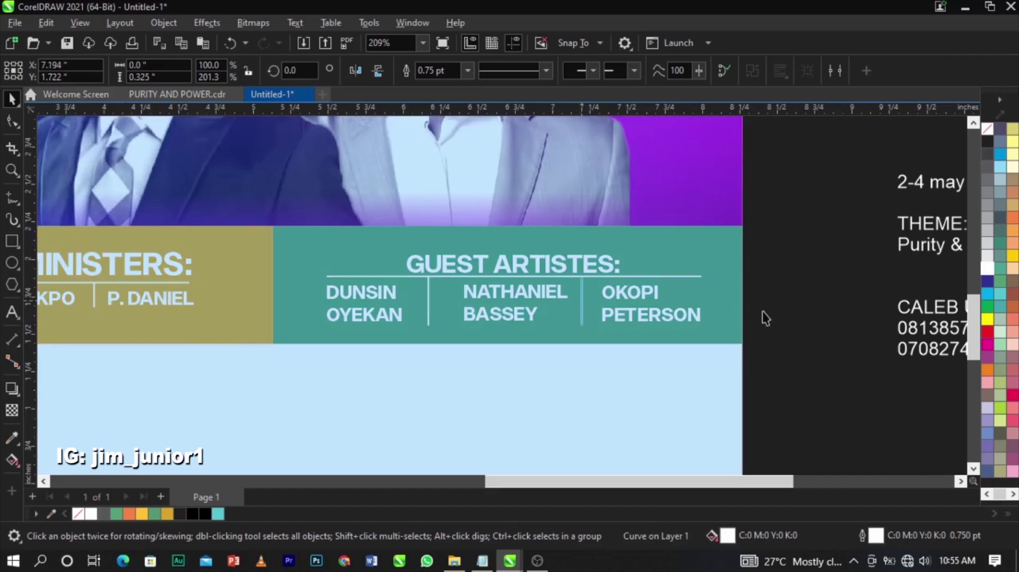
left_click(763, 311)
- Cut the date "2-4 may 2022" out of the event details text beside the page
key("F3")
scroll(806, 345, "down", 2)
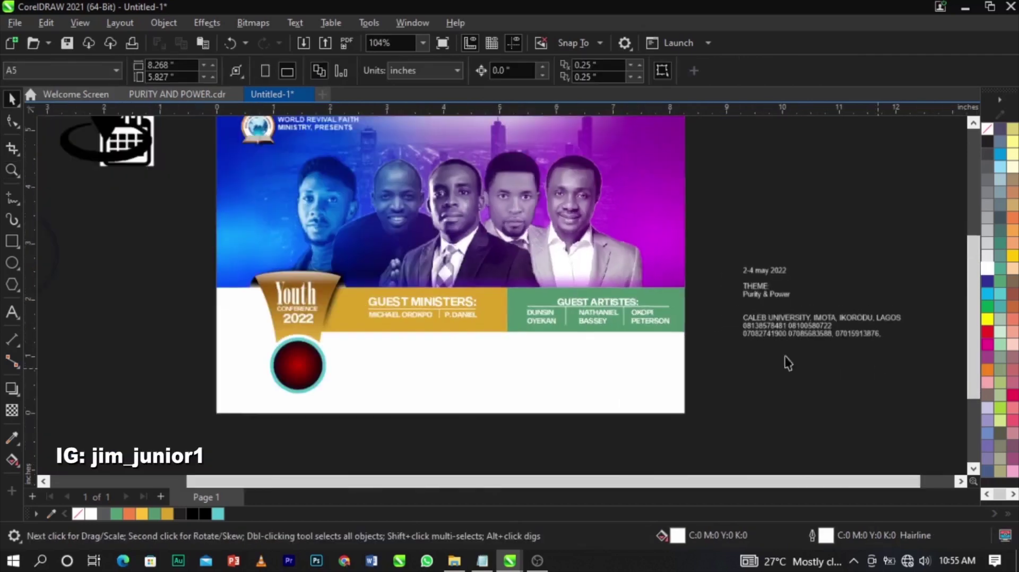
left_click(778, 298)
scroll(777, 265, "up", 3)
double_click(777, 267)
left_click_drag(794, 270, 638, 268)
key("ctrl+x")
- Paste the date "2-4 may 2022" onto the red circle and set its font to Sequel Sans Bold Disp
scroll(775, 290, "down", 2)
scroll(276, 381, "up", 3)
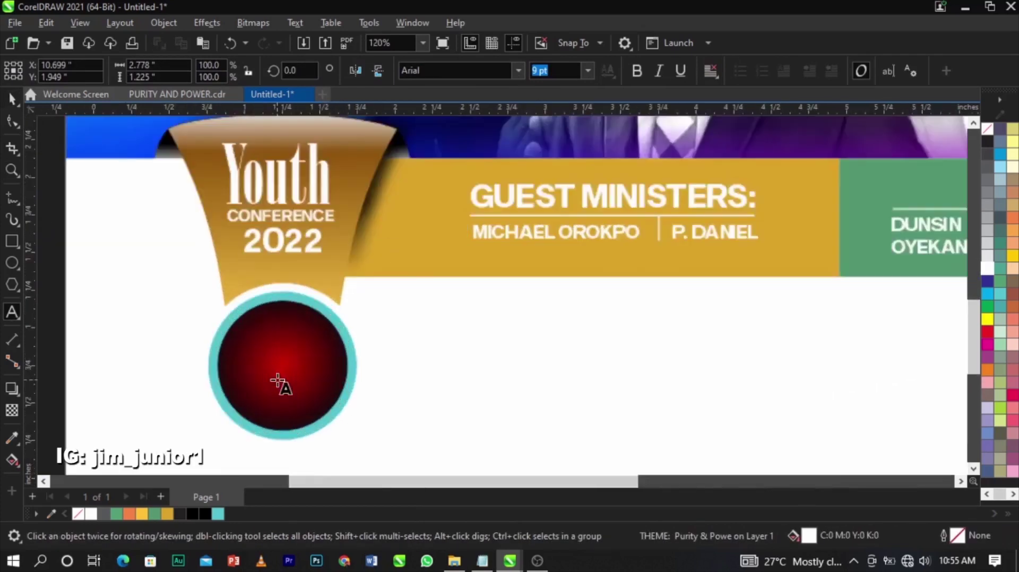
left_click(276, 378)
key("ctrl+v")
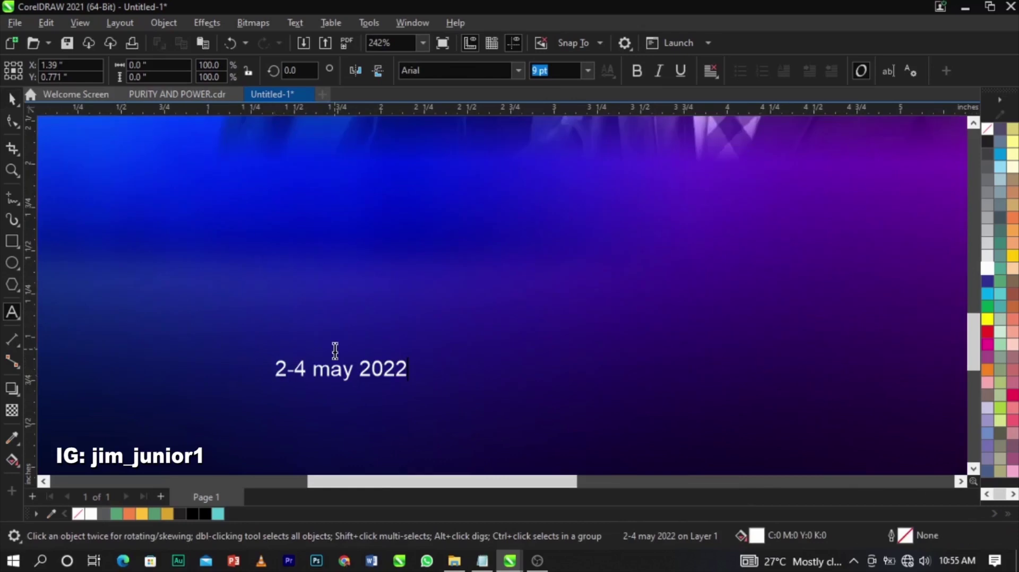
key("ctrl+space")
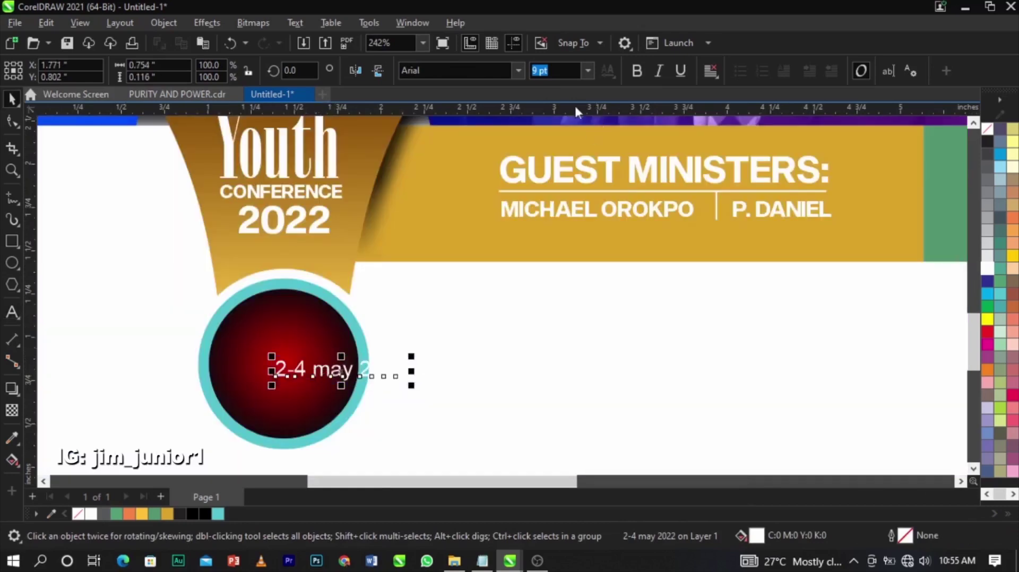
left_click(515, 69)
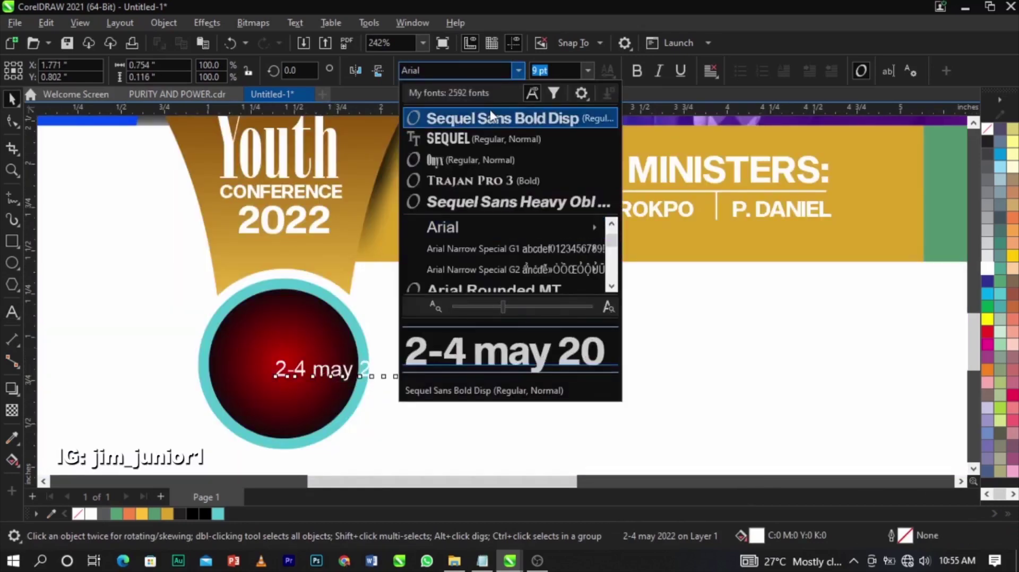
left_click(489, 109)
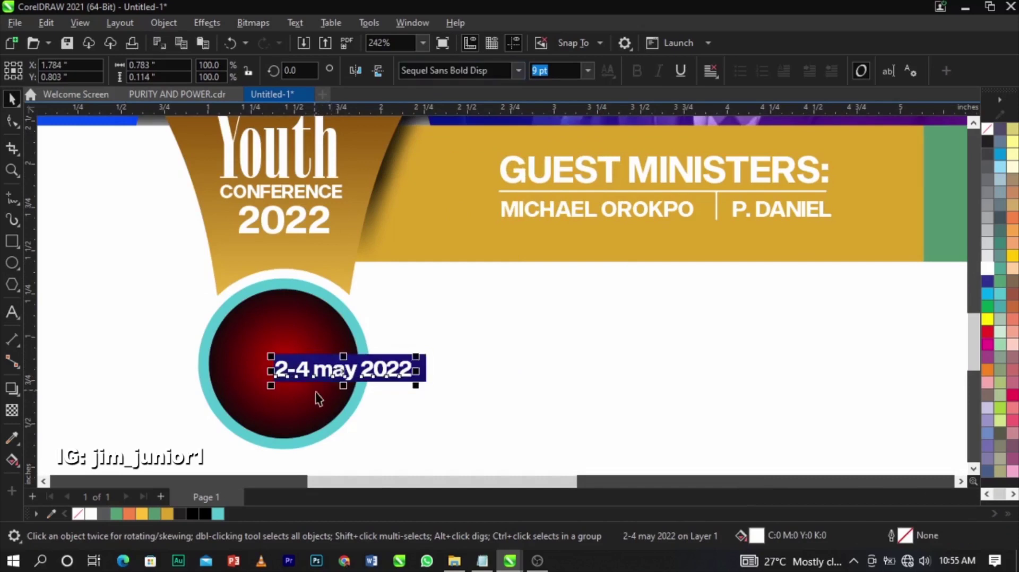
- Split the date into two lines after "2-4" and change all of its text to uppercase
double_click(321, 374)
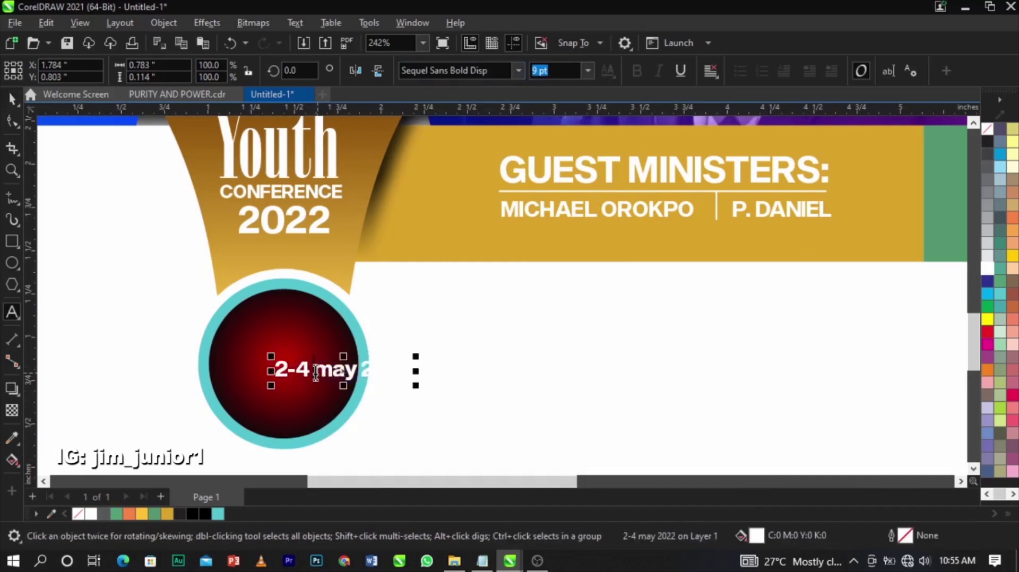
key("Return")
key("ctrl+a")
key("ctrl+shift+F3")
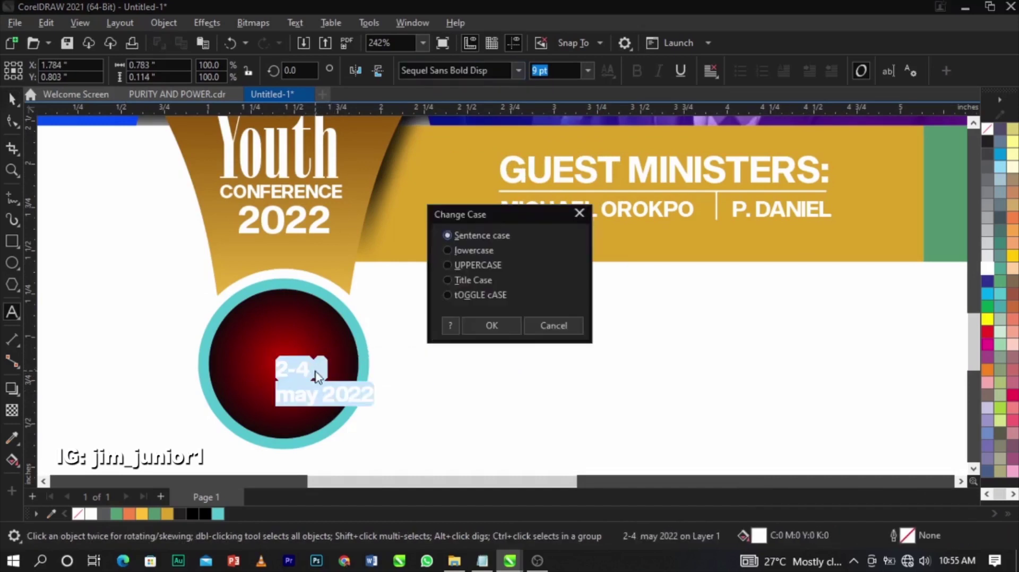
left_click(480, 314)
- Separate the two date lines, enlarge "2-4" to about 24 pt, and centre it with "MAY 2022" beneath it in the red circle
key("ctrl+space")
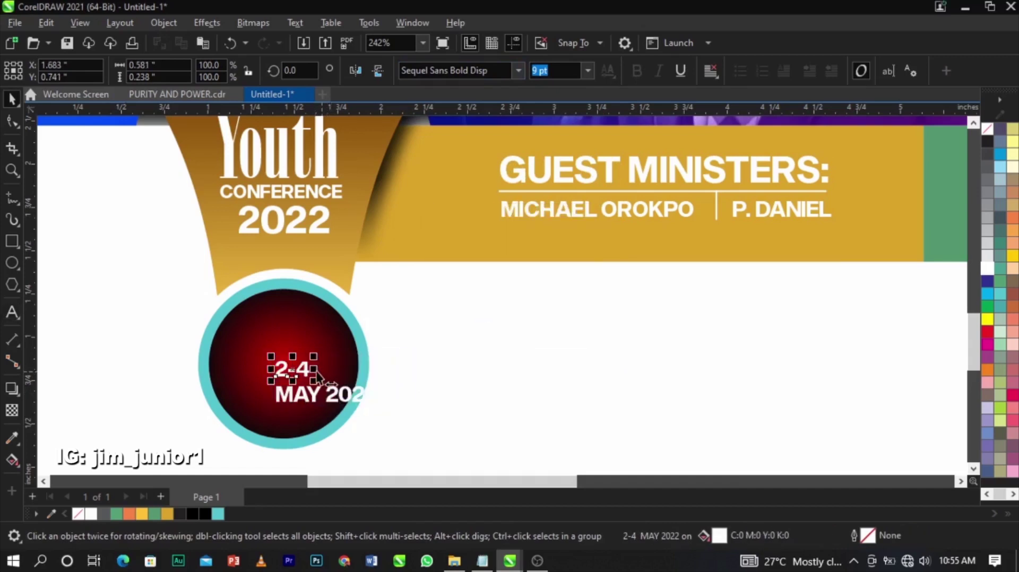
left_click_drag(316, 363, 347, 362)
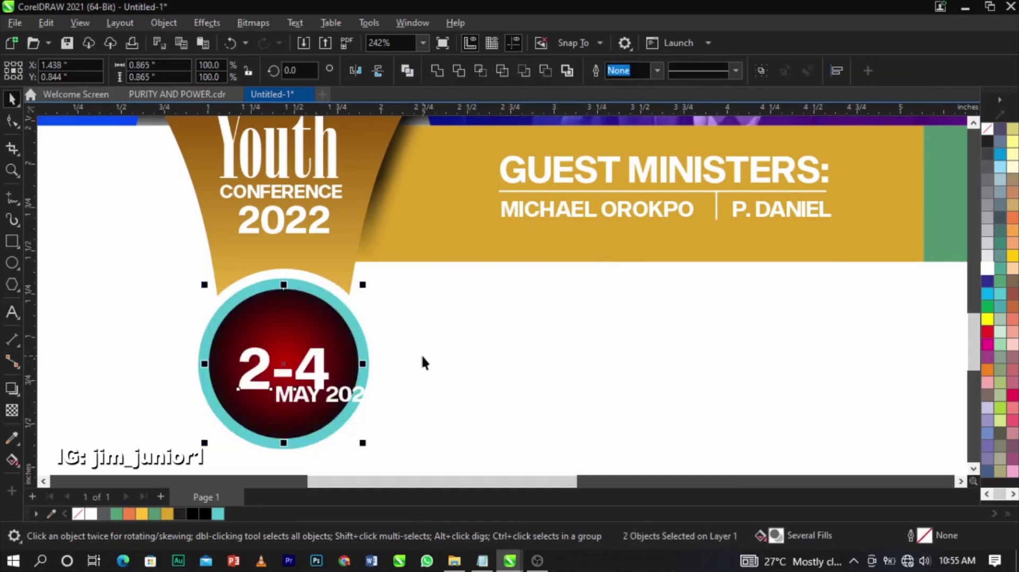
left_click(341, 392)
left_click_drag(341, 399, 321, 375)
left_click(321, 374, "shift")
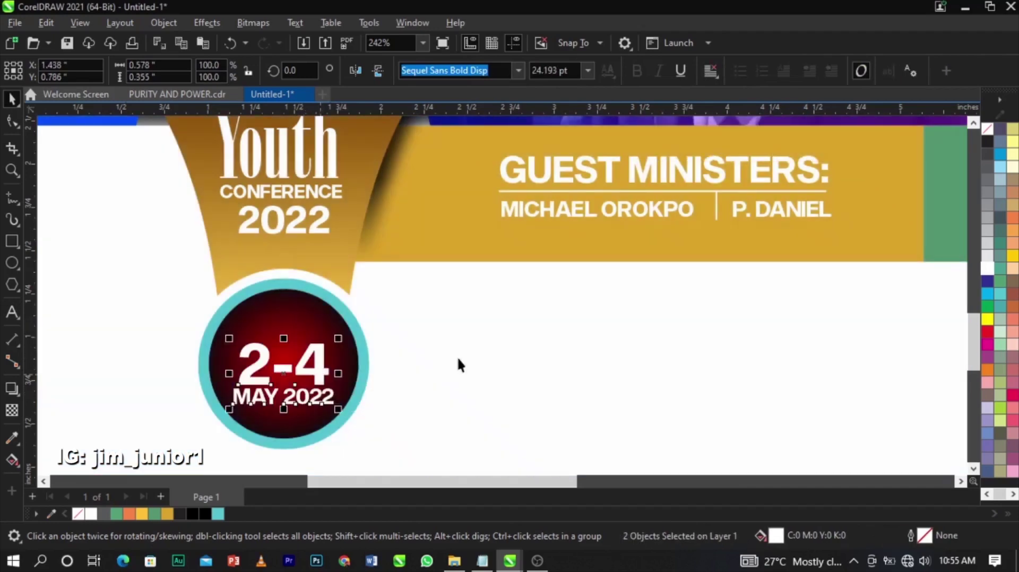
left_click(455, 355)
- Fine-tune the placement of the vertical dividers between the artiste names on the green bar
key("F3")
key("Escape")
key("F2")
left_click_drag(318, 288, 464, 382)
left_click(553, 294)
left_click(557, 288)
left_click(574, 322, "shift")
left_click(606, 332)
left_click_drag(622, 354, 619, 357)
key("F2")
key("F4")
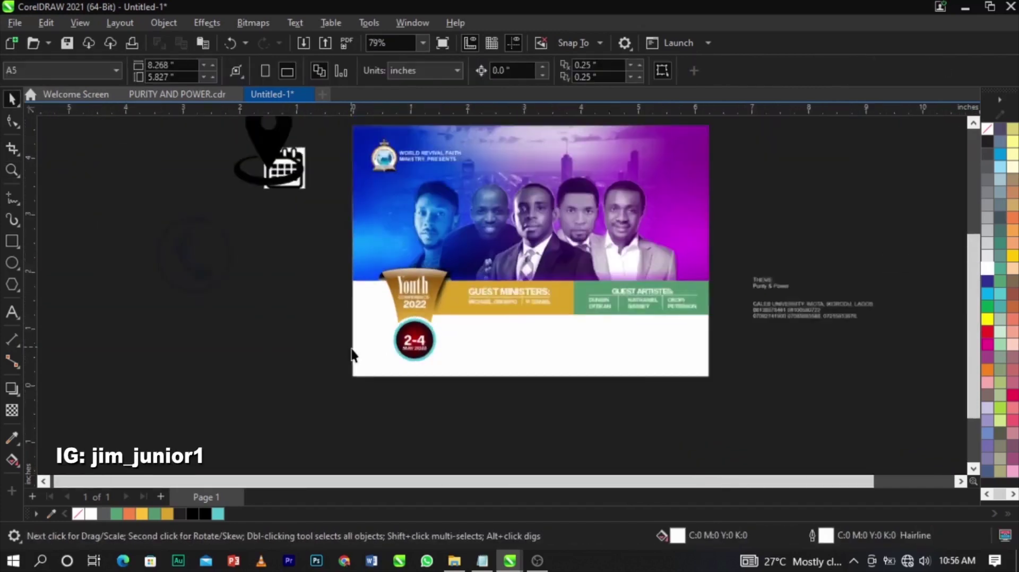
- Move the calendar image beside the page near the red circle and convert it to a 1-bit black and white Line Art bitmap
scroll(351, 349, "down", 1)
left_click_drag(289, 194, 235, 232)
left_click_drag(301, 213, 499, 383)
key("z")
left_click_drag(276, 290, 167, 307)
left_click(252, 22)
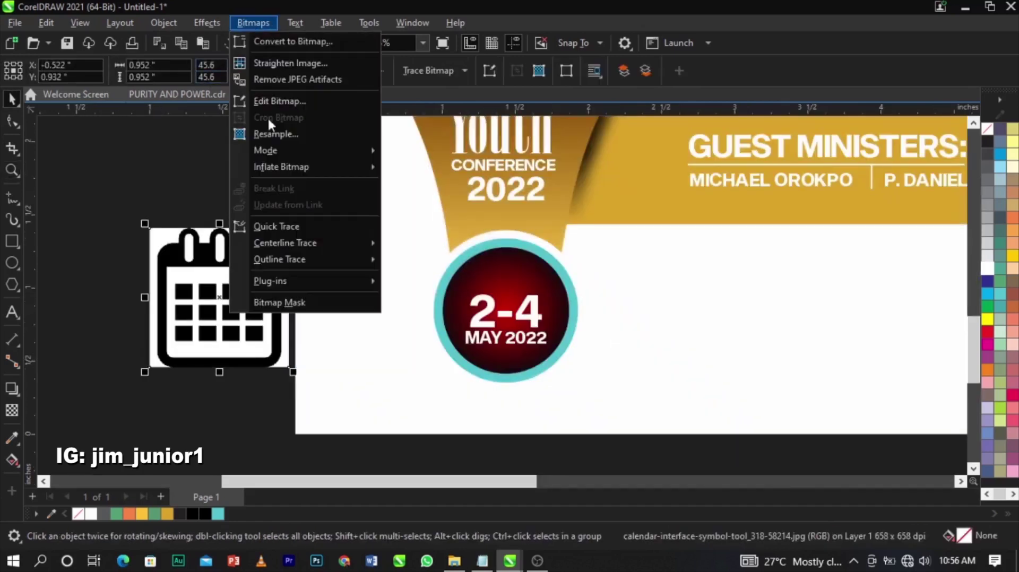
mouse_move(287, 148)
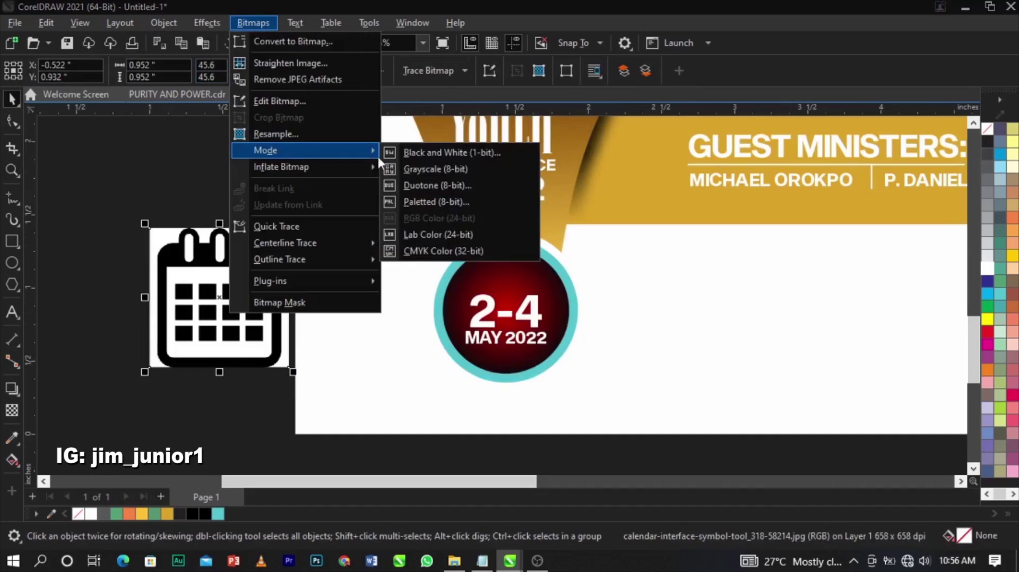
left_click(421, 159)
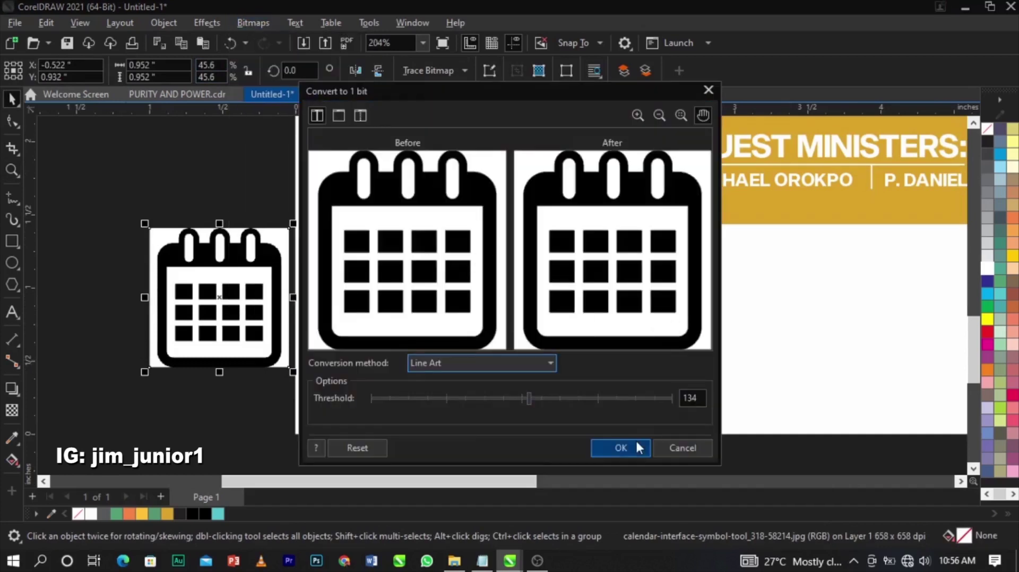
left_click(636, 444)
- Outline-trace the calendar bitmap as line art, with background color removal switched from Automatically to Specify
left_click(435, 75)
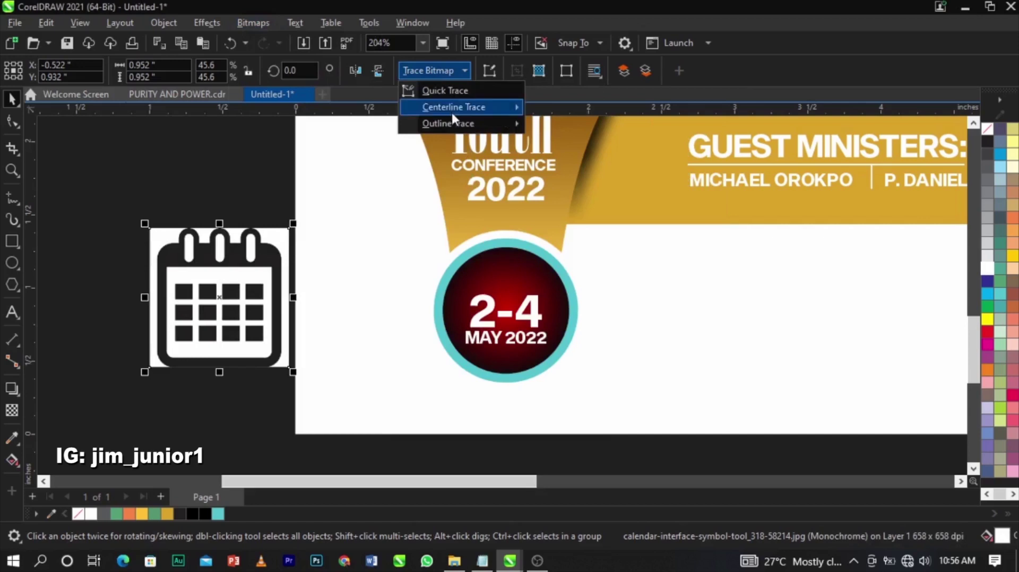
mouse_move(451, 123)
left_click(614, 126)
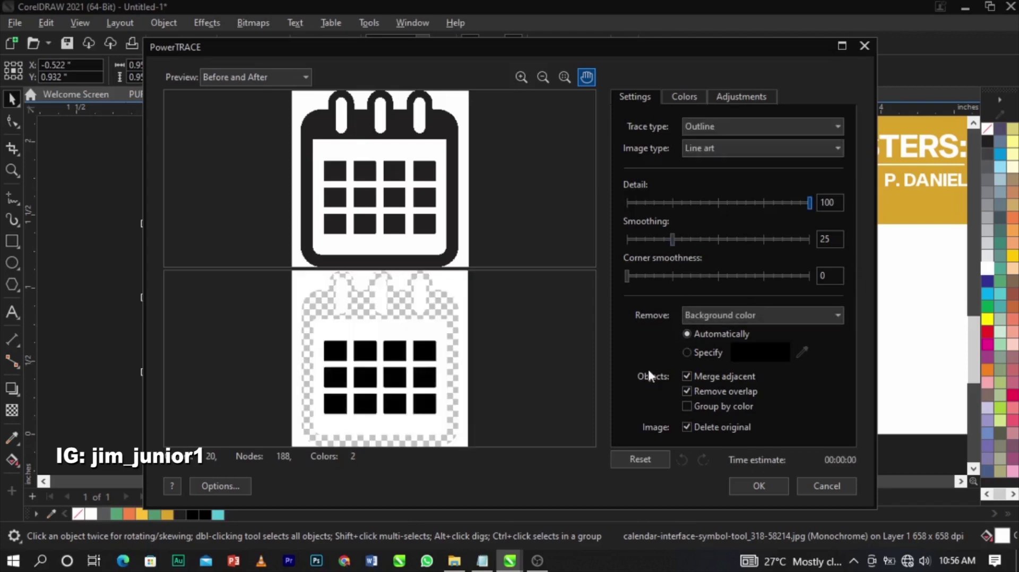
left_click(691, 352)
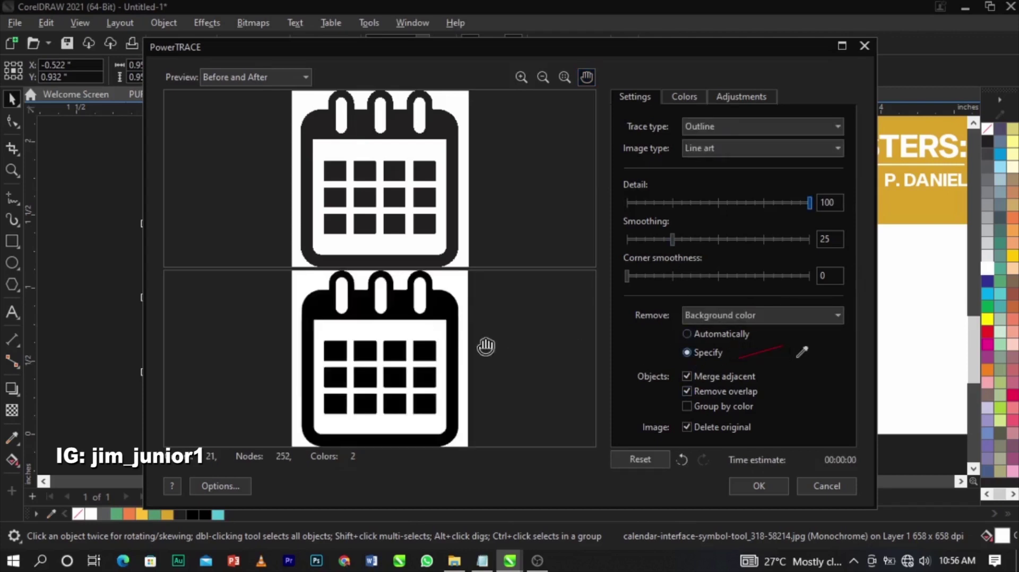
left_click(758, 486)
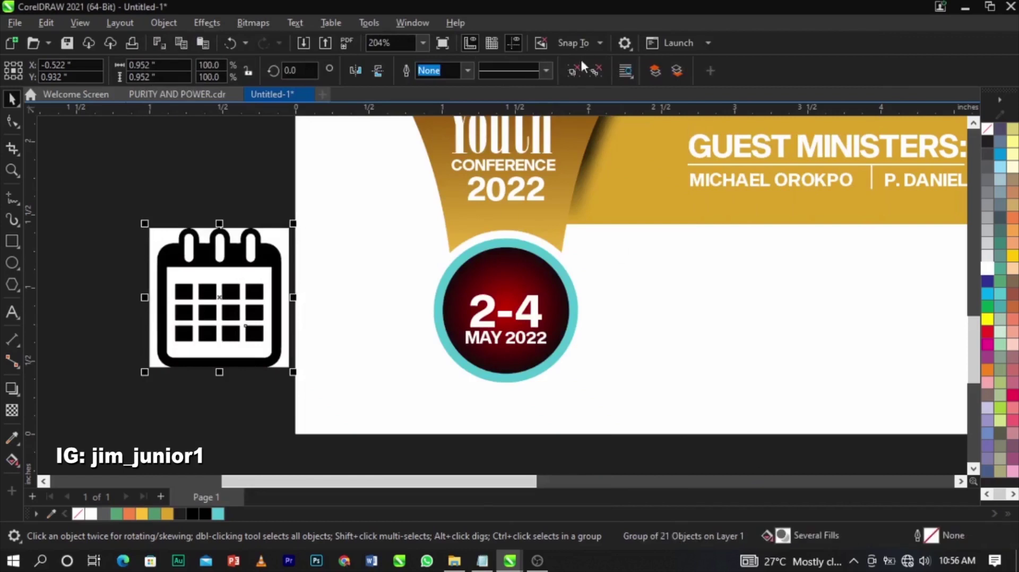
- Ungroup the traced calendar and delete its white background pieces
left_click(241, 197)
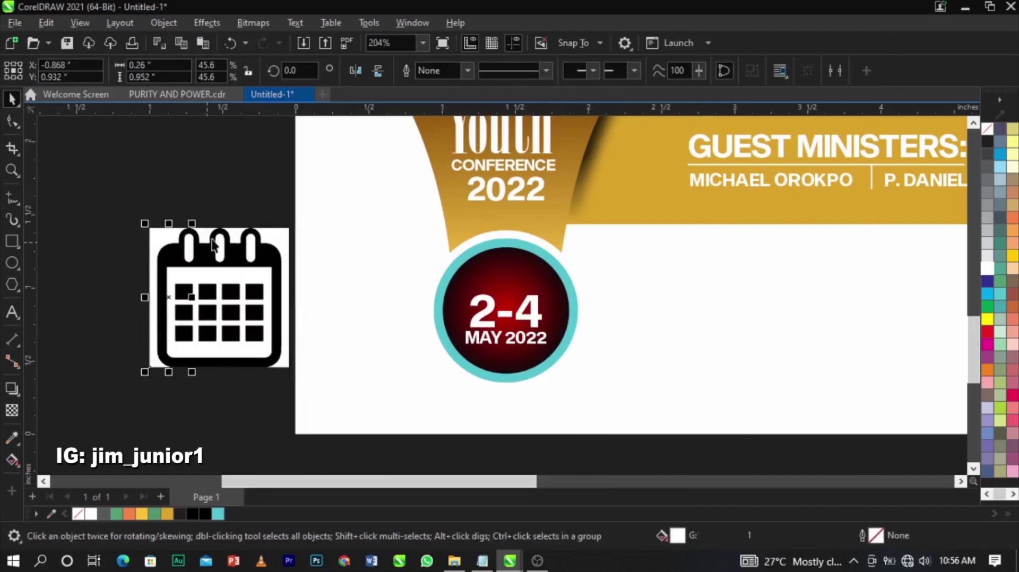
left_click(155, 229)
key("Delete")
left_click_drag(110, 206, 287, 287)
key("Delete")
left_click(236, 269)
key("Delete")
- Group the calendar pieces as a white icon, scale it down, and place it above "2-4" in the red circle
left_click_drag(104, 205, 507, 292)
key("ctrl+g")
key("z")
left_click_drag(370, 250, 614, 330)
left_click_drag(591, 237, 617, 216)
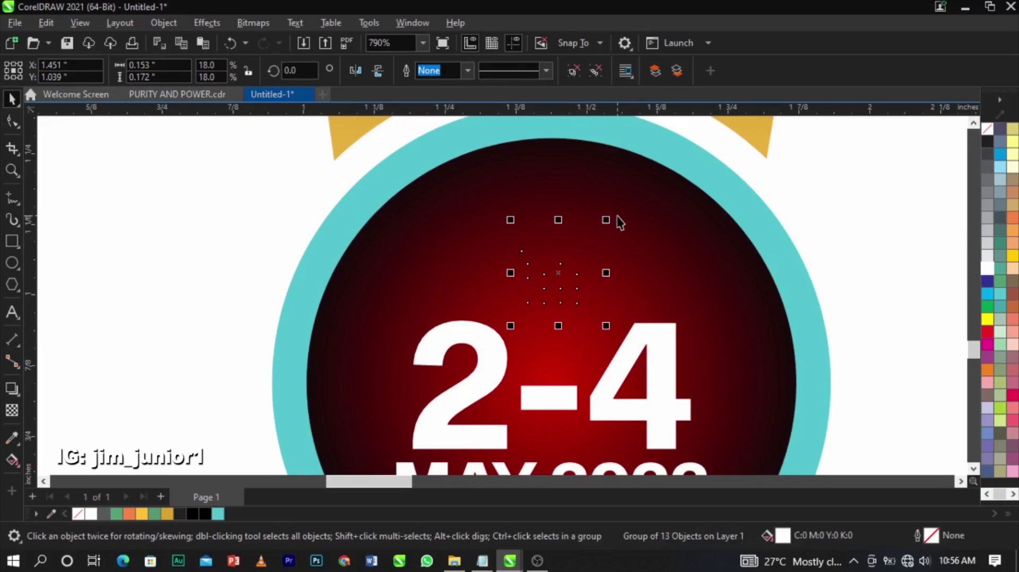
left_click_drag(609, 327, 616, 340)
- Duplicate the red circle in place in front of the date and fill the copy white
left_click(432, 229)
scroll(432, 229, "down", 3)
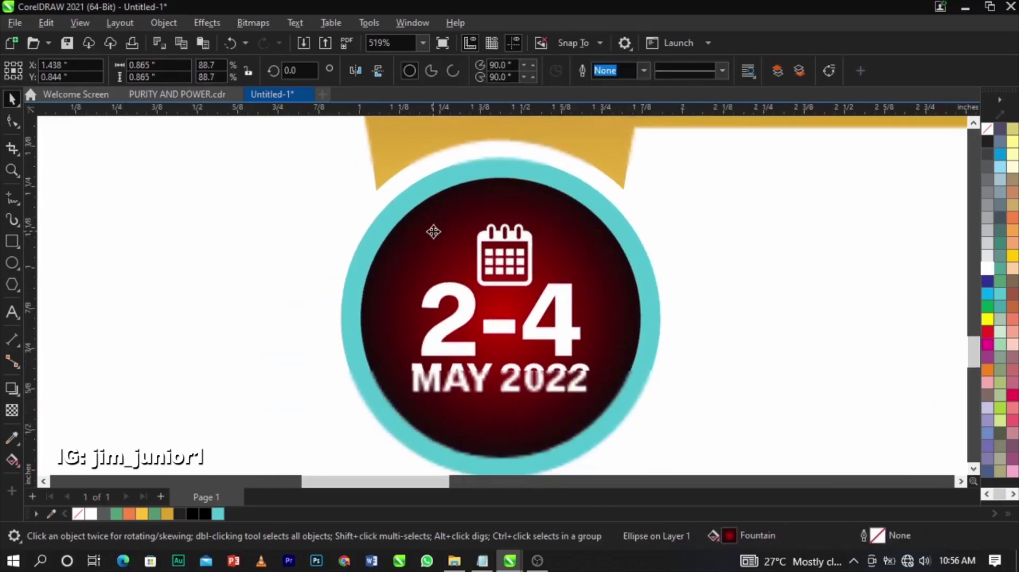
left_click_drag(627, 313, 680, 307)
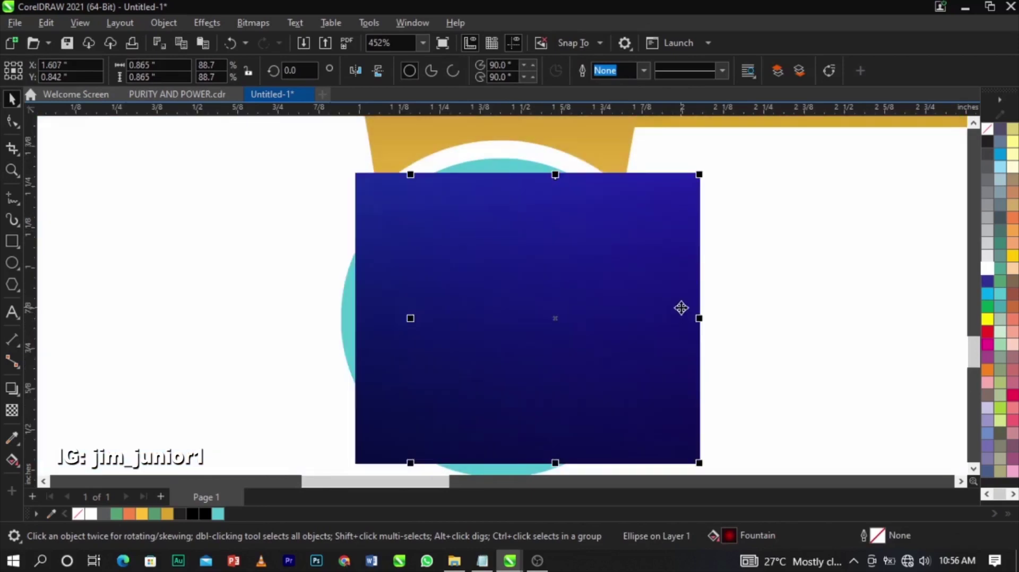
key("ctrl+z")
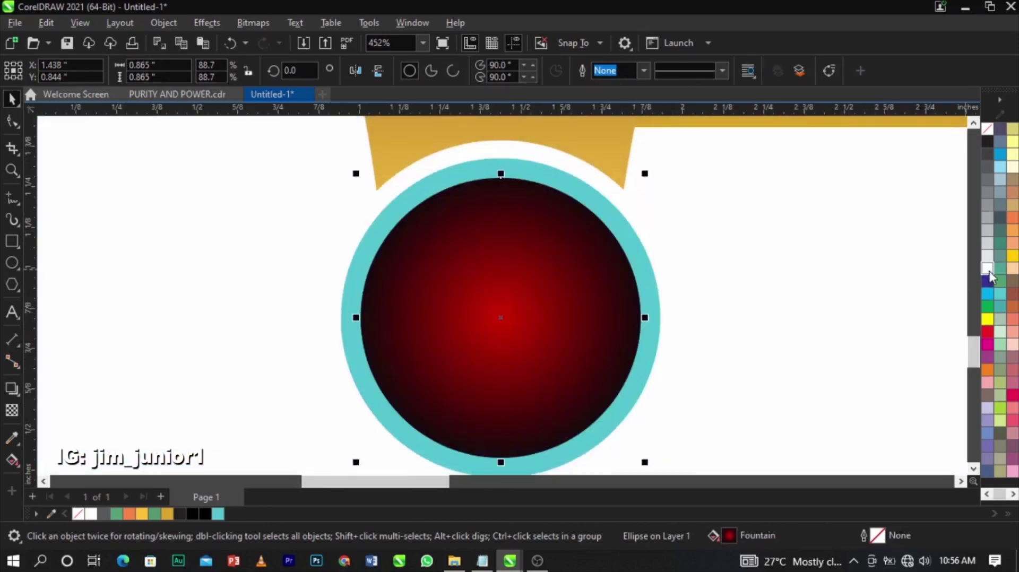
left_click(987, 268)
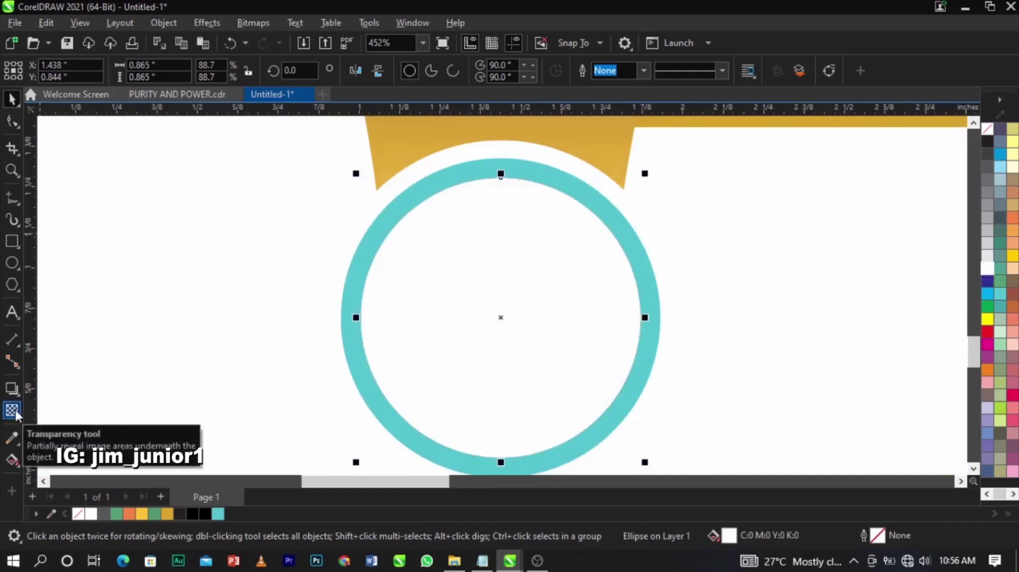
- Fade the white circle downward with a linear fountain transparency and shrink it to about 0.823 in as a glossy highlight
left_click(12, 410)
left_click_drag(501, 187, 501, 226)
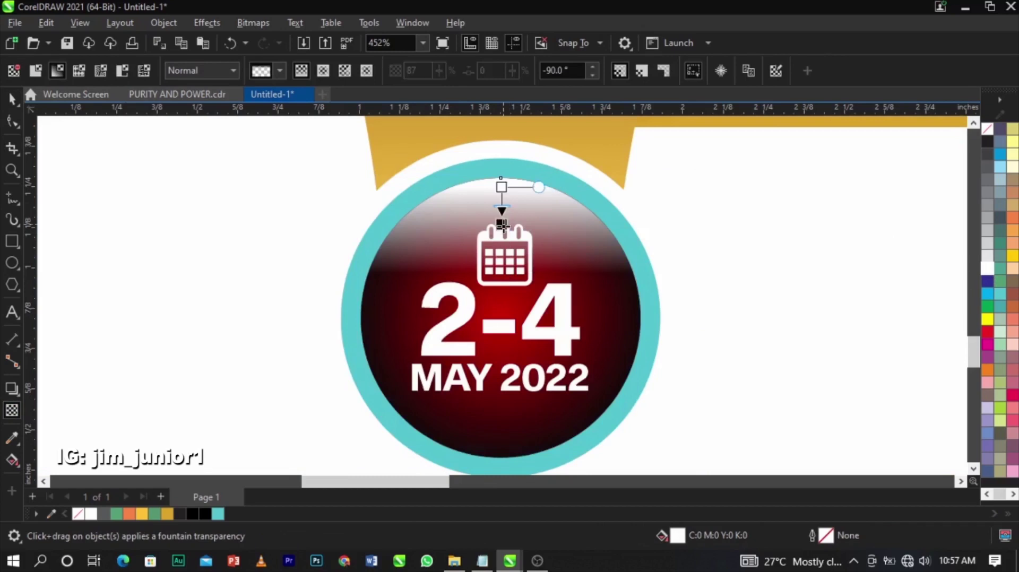
key("space")
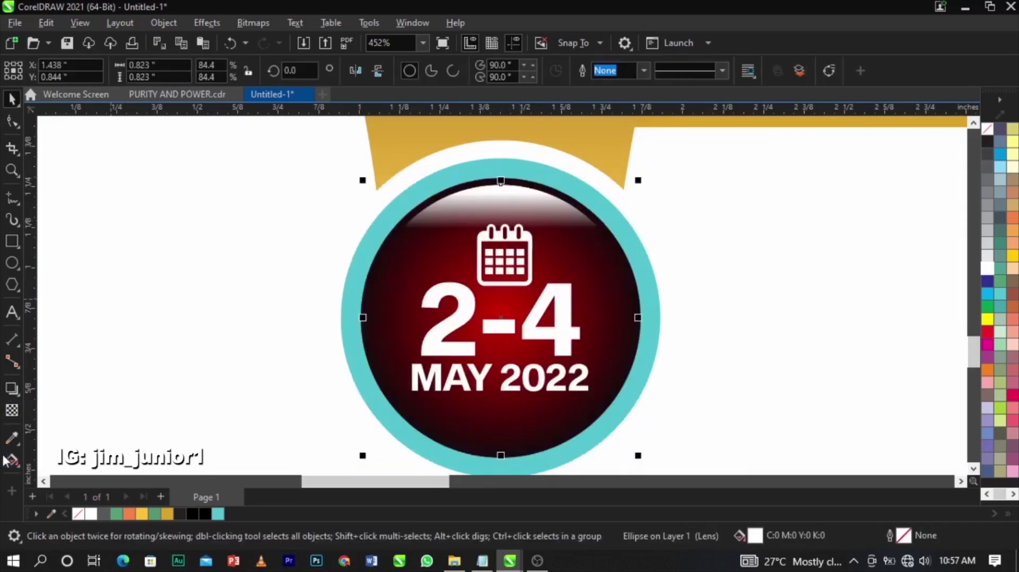
key("z")
right_click(373, 294)
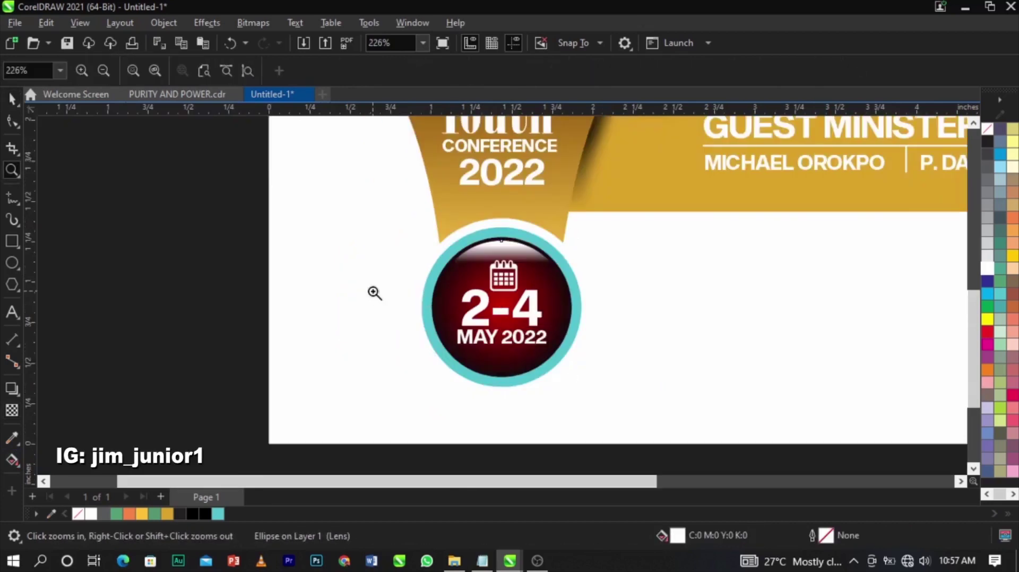
right_click(460, 279)
key("space")
scroll(307, 303, "down", 2)
left_click(764, 357)
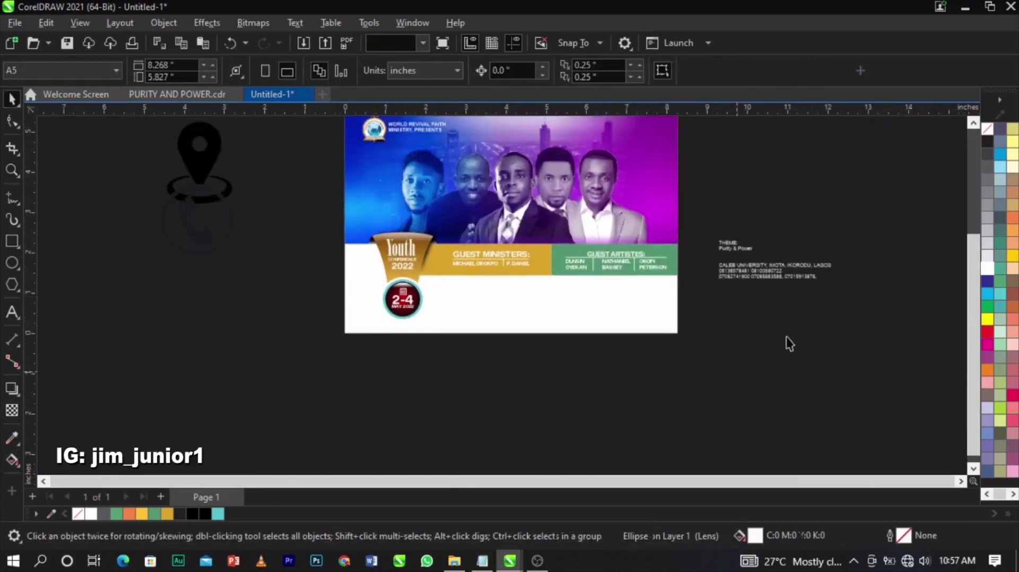
- Cut "THEME: Purity & Power" out of the event details text and paste it onto the white area beneath the guest bars
scroll(808, 279, "up", 1)
left_click(718, 237)
double_click(718, 237)
left_click_drag(723, 234, 666, 225)
key("ctrl+c")
key("Delete")
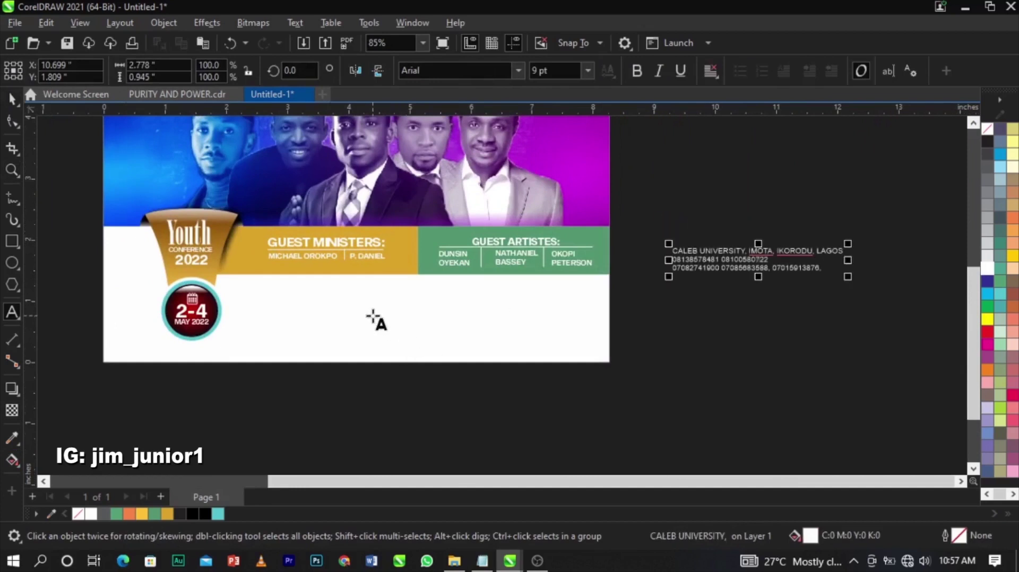
left_click(373, 318)
key("ctrl+v")
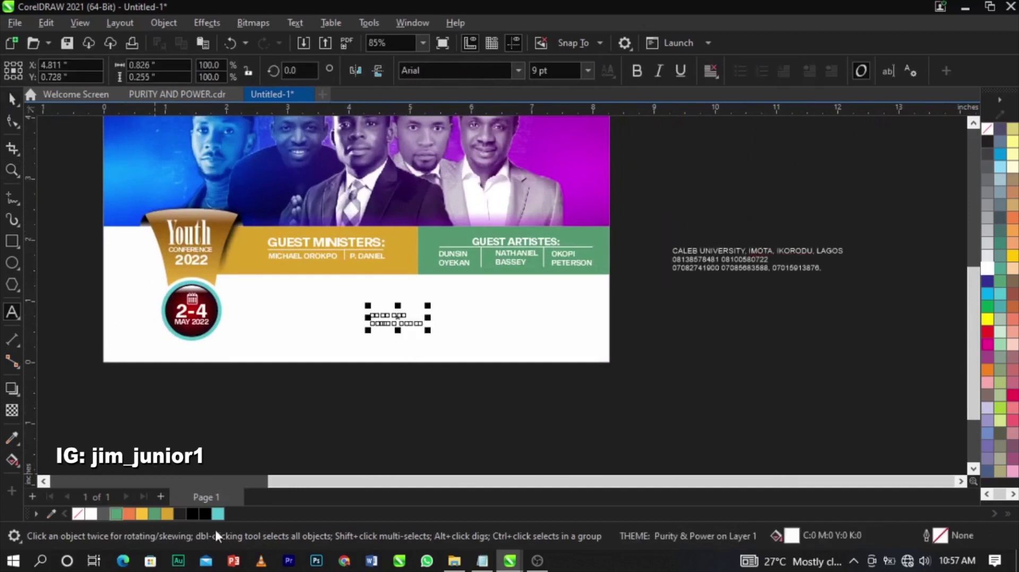
- Colour the theme text black, break it into separate lines, and raise "THEME:" above "Purity & Power"
key("z")
left_click_drag(168, 228, 710, 368)
key("space")
left_click(463, 336)
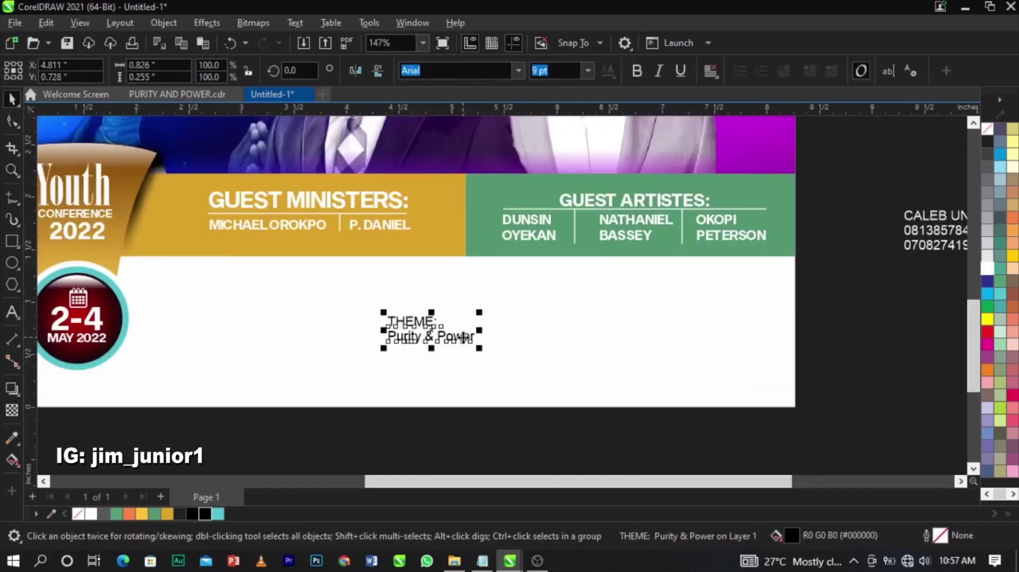
key("ctrl+k")
left_click_drag(411, 319, 427, 283)
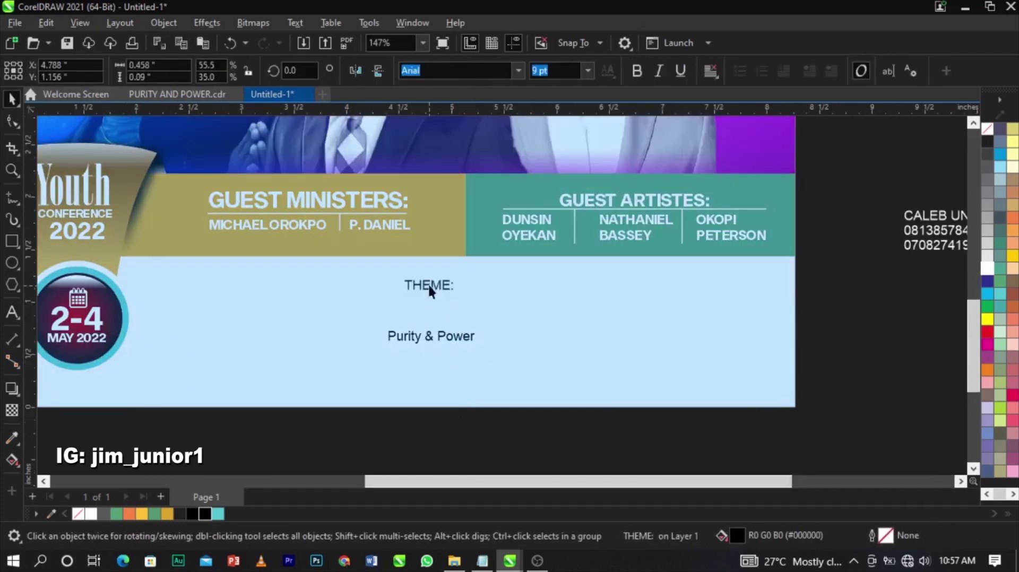
- Enlarge "Purity & Power" to about 43.4 pt and change its font to Sequel Sans Heavy Obl
left_click(455, 340)
left_click_drag(487, 334, 635, 294)
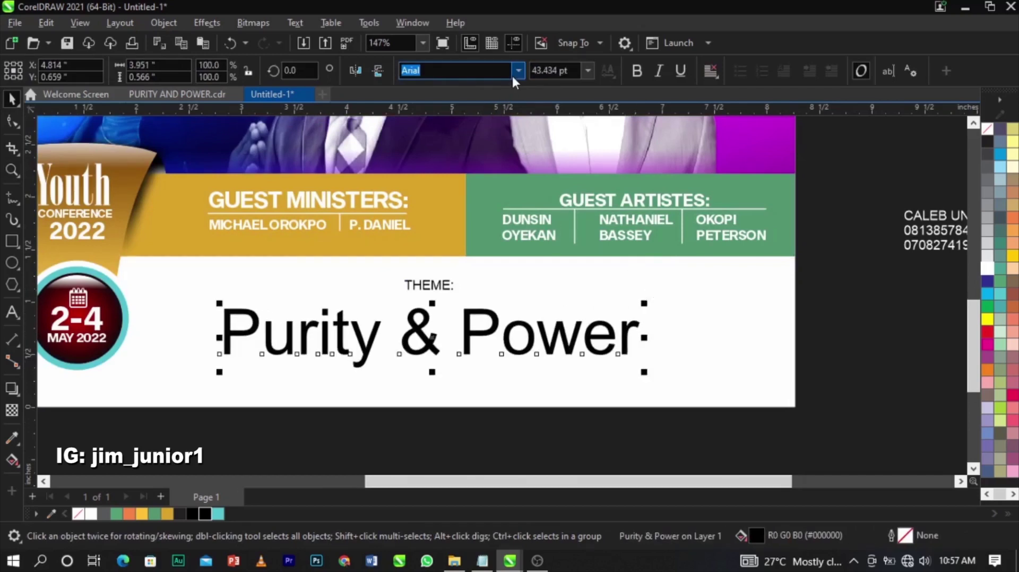
left_click(513, 75)
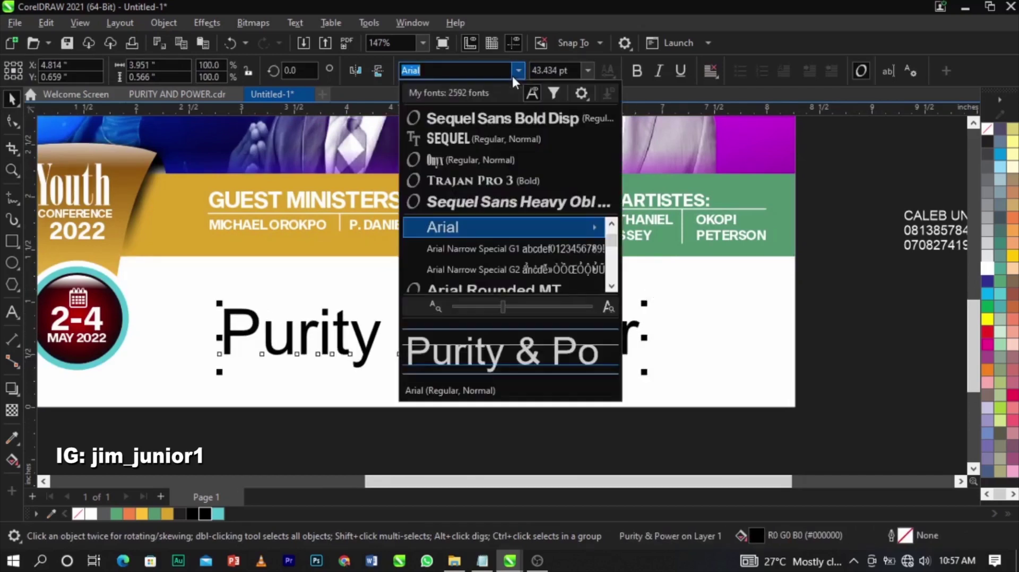
left_click(514, 203)
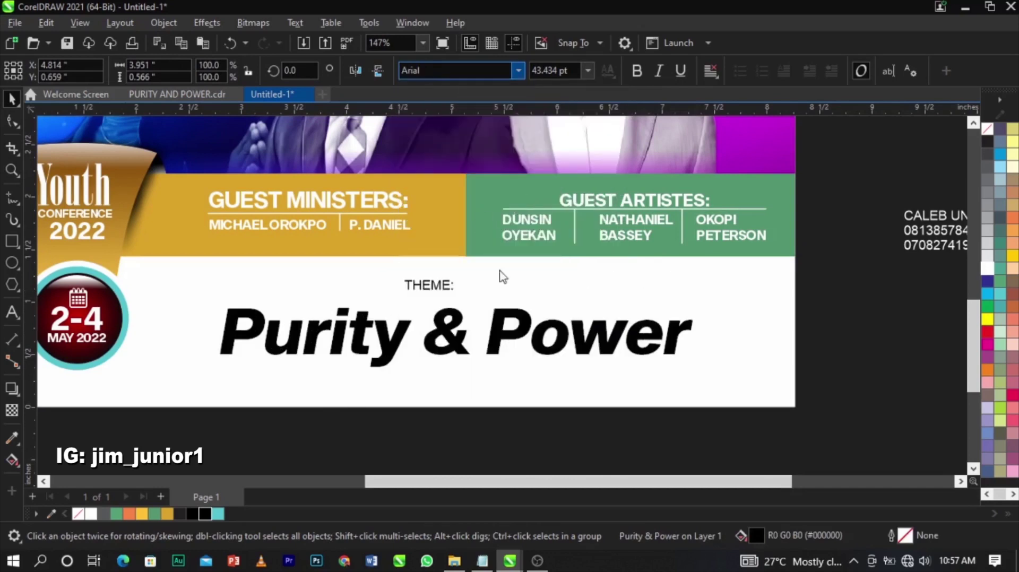
- Convert the "Purity & Power" theme text to uppercase
left_click(563, 335)
key("ctrl+a")
key("shift+F3")
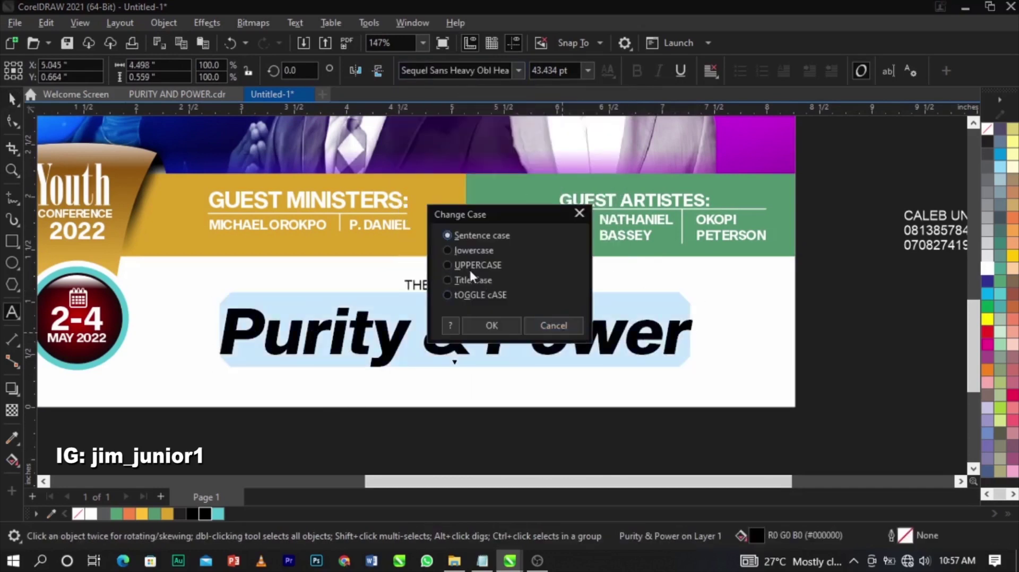
left_click(468, 265)
left_click(492, 325)
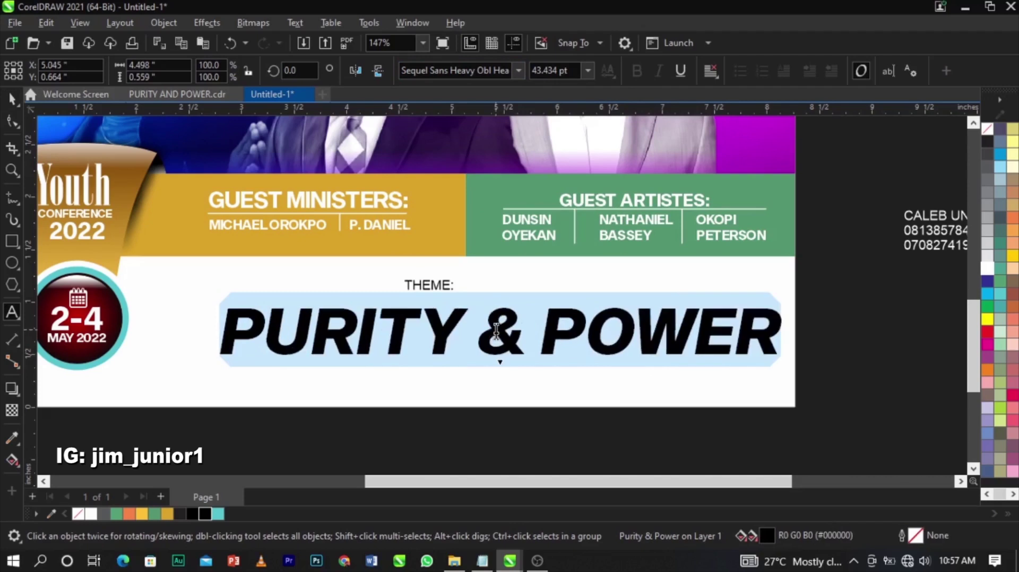
- Shrink "PURITY & POWER" to about 38.2 pt and tighten its letter spacing
key("ctrl+space")
left_click_drag(780, 367, 698, 352)
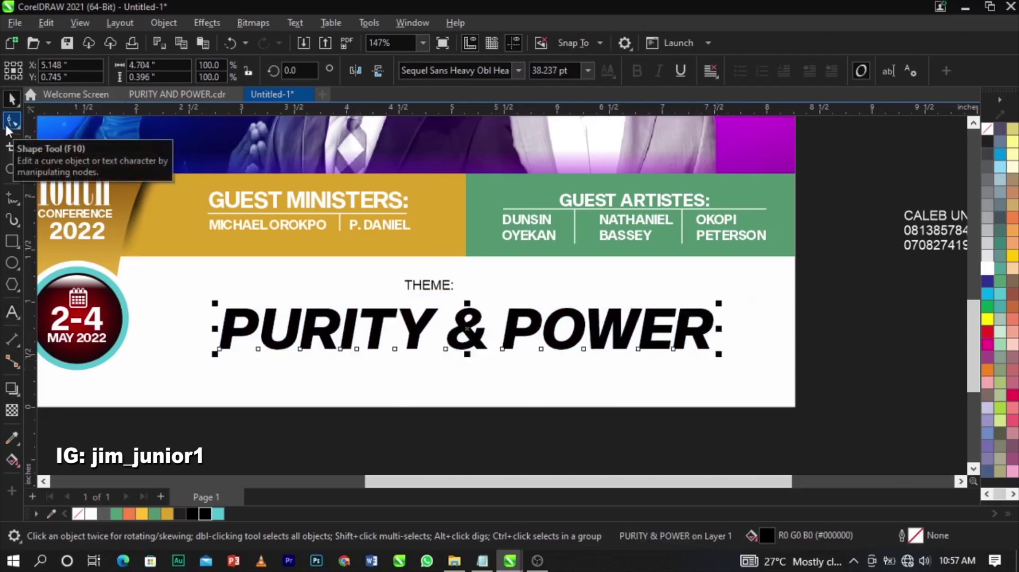
left_click(11, 122)
left_click_drag(721, 356, 685, 342)
key("space")
- Remove the ampersand from the theme text and add "&" as a separate text object below it
left_click(478, 338)
key("shift+Left")
key("BackSpace")
left_click(477, 393)
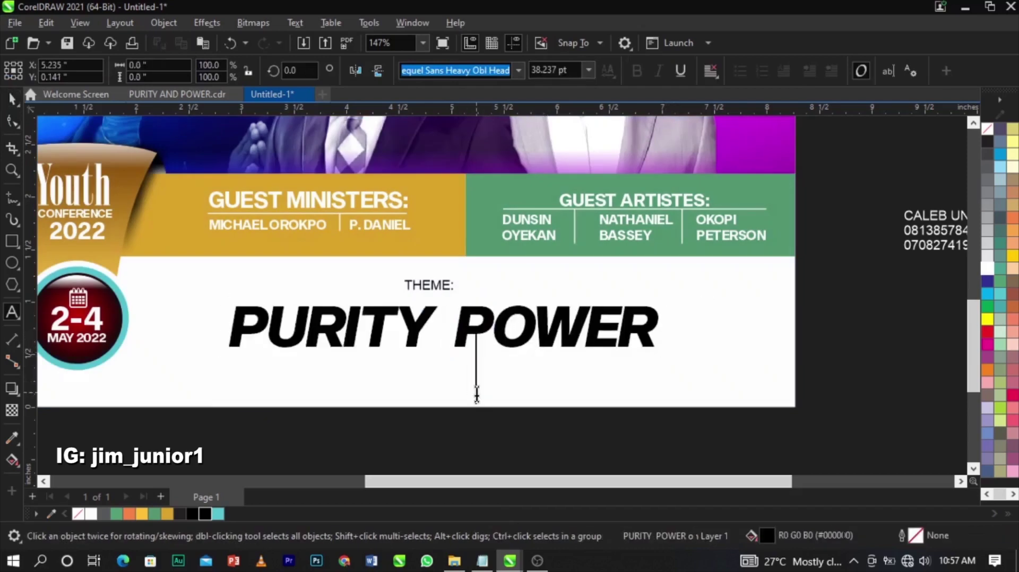
type("&")
key("ctrl+space")
- Enlarge "PURITY POWER" to about 41.4 pt and raise it slightly above the separate ampersand
left_click(532, 332)
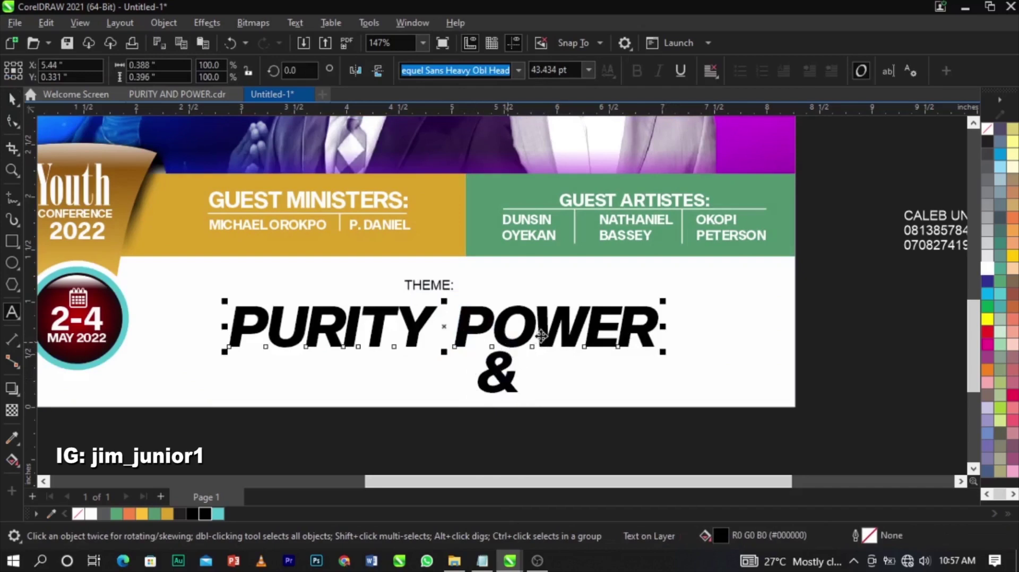
left_click_drag(555, 330, 547, 328)
left_click_drag(666, 346, 658, 312)
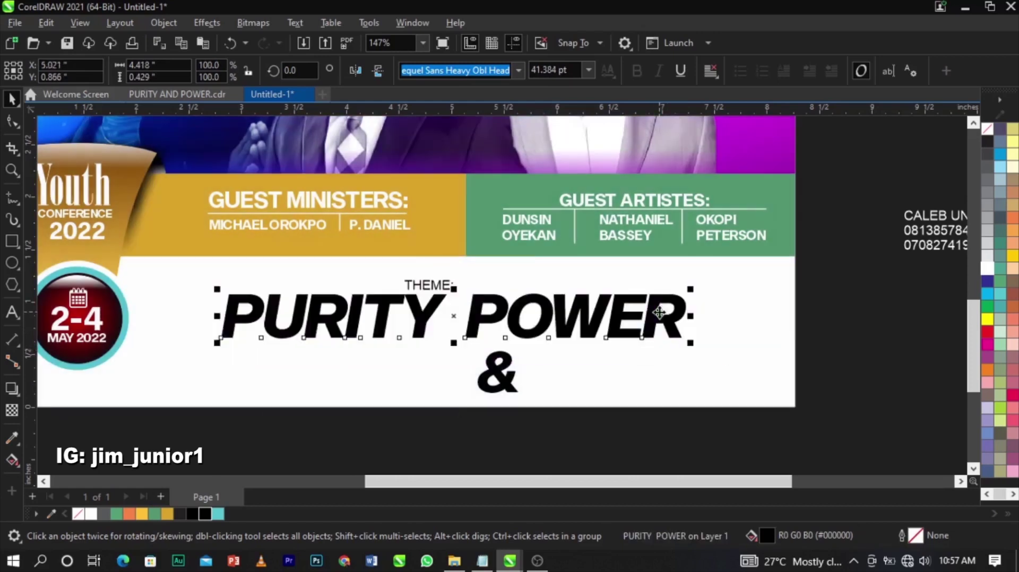
- Fill "PURITY POWER" with a custom dark purple of about C86 M100 Y10 K52
scroll(541, 321, "down", 2)
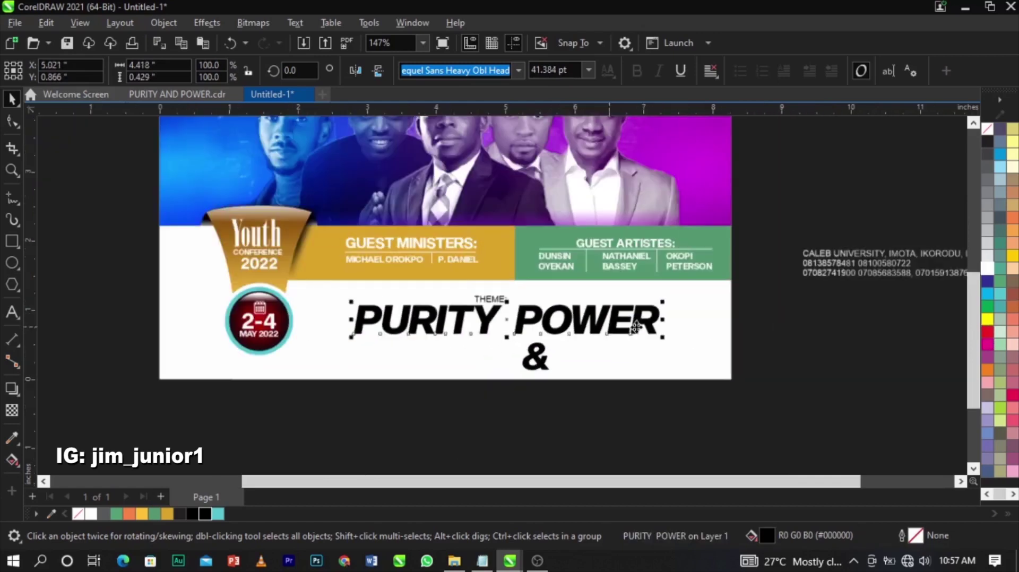
left_click(987, 356)
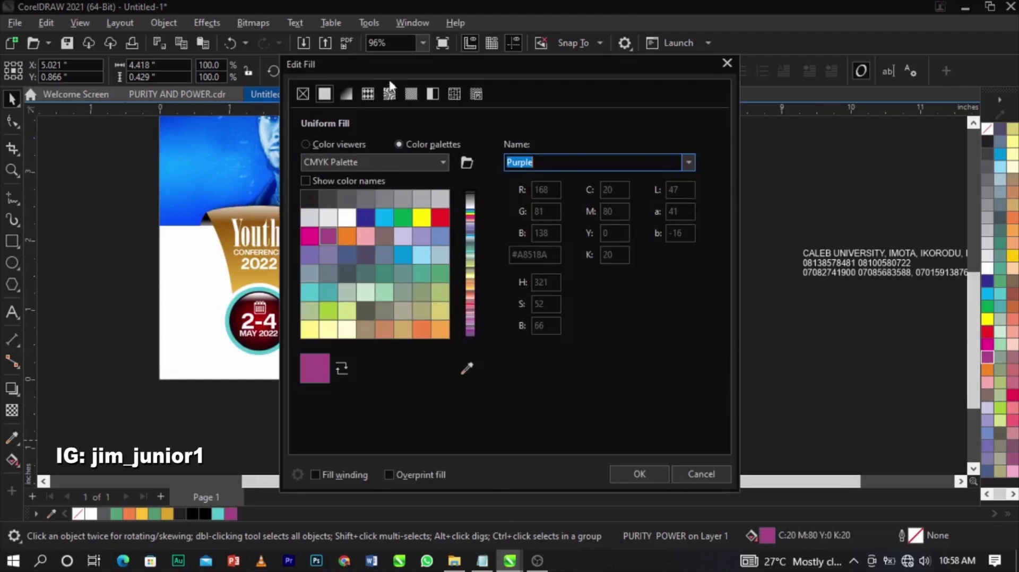
left_click_drag(390, 68, 687, 68)
left_click(636, 143)
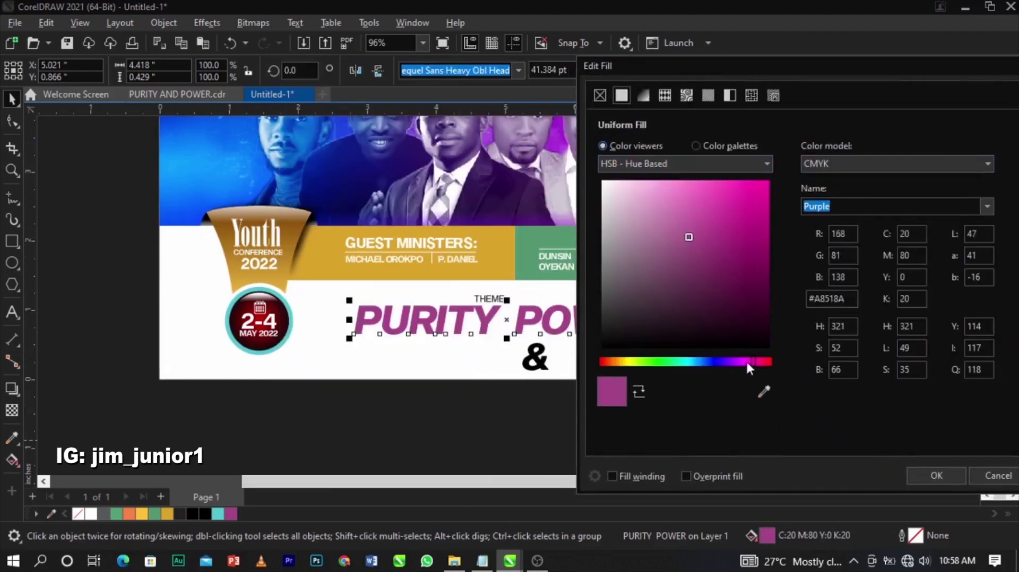
left_click_drag(753, 365, 730, 365)
mouse_move(759, 294)
left_mouse_down()
mouse_move(763, 303)
mouse_move(759, 273)
mouse_move(763, 283)
left_mouse_up()
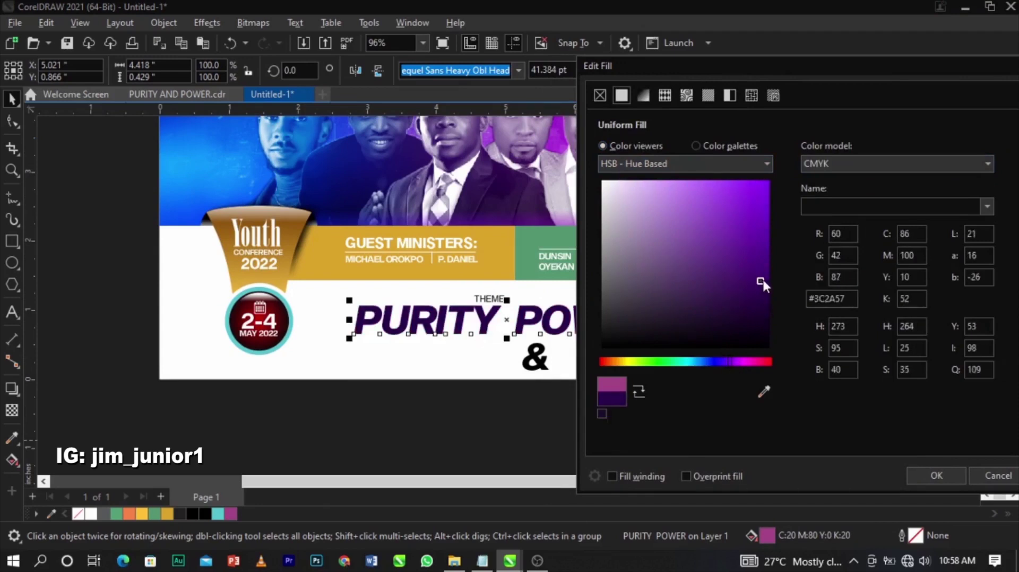
left_click(935, 475)
key("Escape")
- Enlarge the "PURITY POWER" text slightly by extending it up and to the right
key("z")
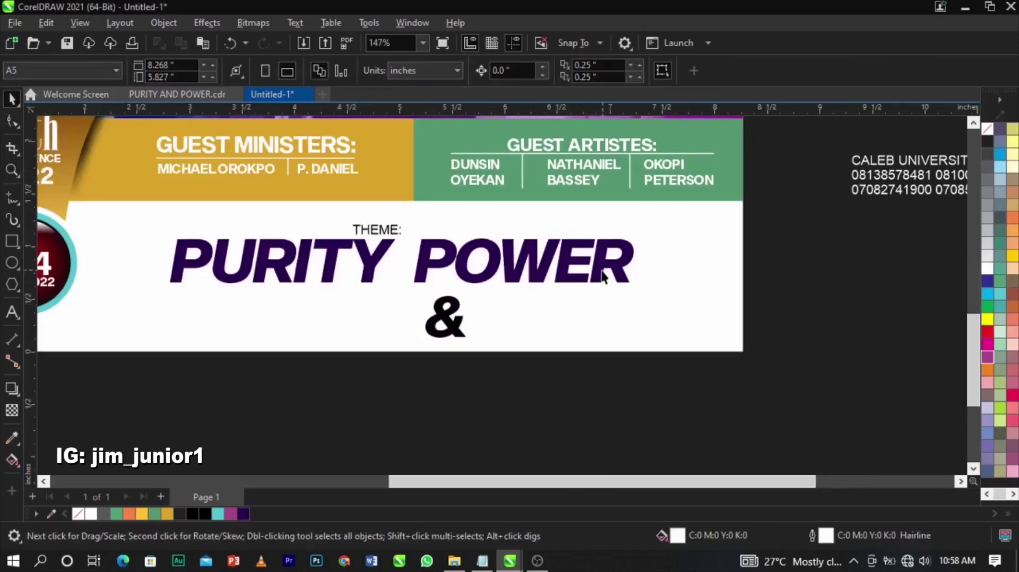
left_click(603, 276)
mouse_move(643, 294)
left_mouse_down()
mouse_move(668, 306)
mouse_move(652, 286)
left_mouse_up()
left_click(774, 273)
- Shift the boundary between the gold and green guest bars leftward so the green bar becomes wider
scroll(774, 272, "down", 1)
key("z")
mouse_move(795, 140)
left_mouse_down()
mouse_move(420, 327)
mouse_move(296, 333)
left_mouse_up()
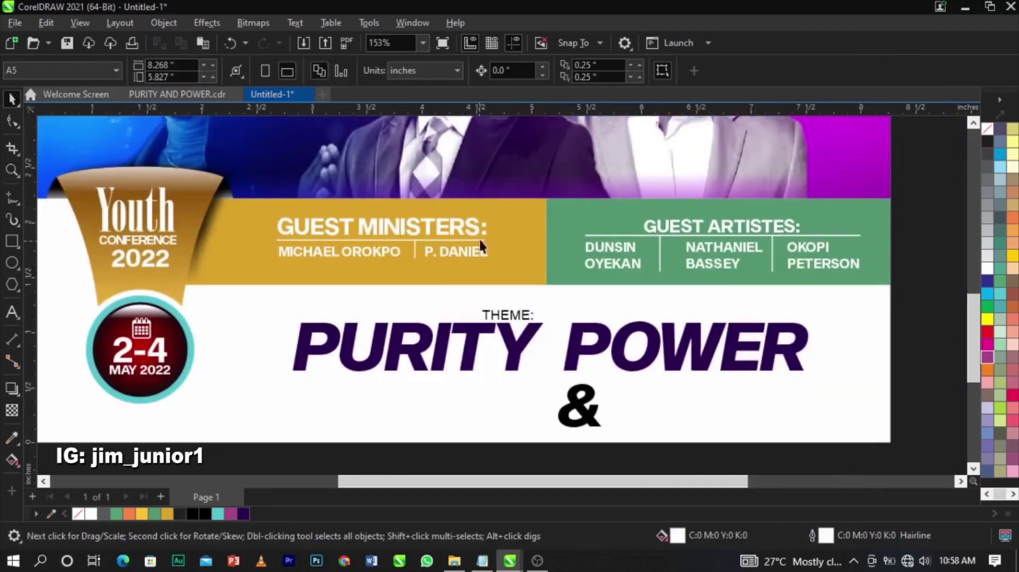
left_click(558, 236)
left_click_drag(547, 241, 498, 241)
left_click(524, 271)
- Move the guest ministers and guest artistes text groups leftward to centre them on their resized bars
left_click_drag(522, 189, 233, 282)
left_click_drag(428, 251, 498, 264)
left_click_drag(911, 206, 545, 281)
left_click_drag(755, 247, 718, 246)
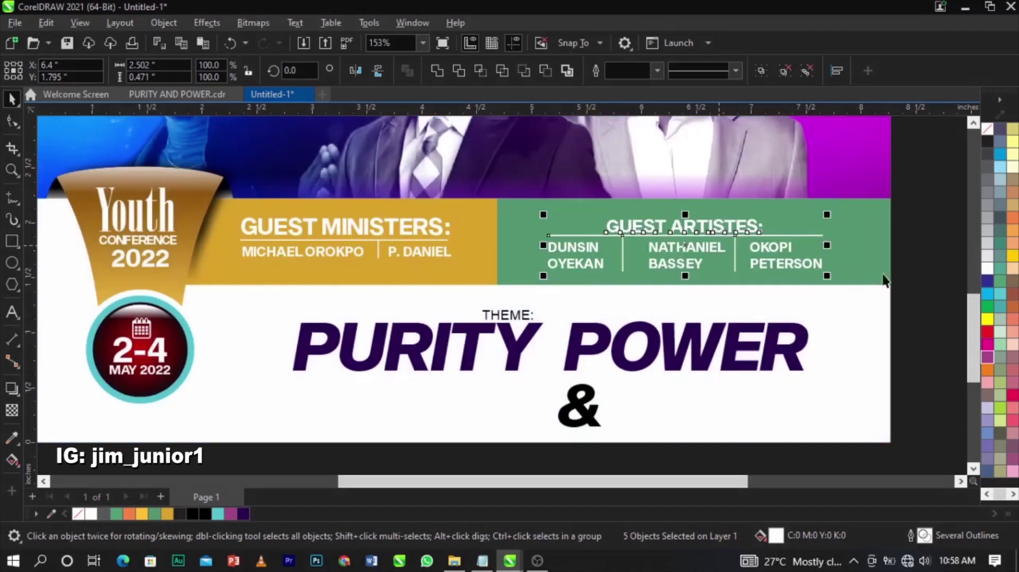
left_click(890, 248)
left_click(904, 257)
left_click(807, 315)
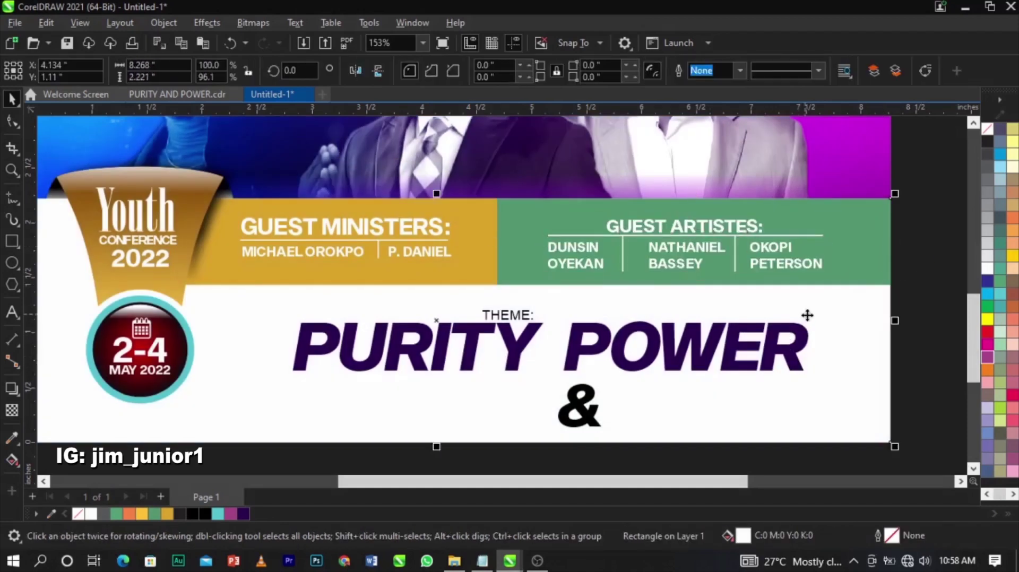
- Move "PURITY POWER" slightly up and right on the white area and scale it to about 43.5 pt
left_click(805, 332)
left_click_drag(809, 328, 821, 325)
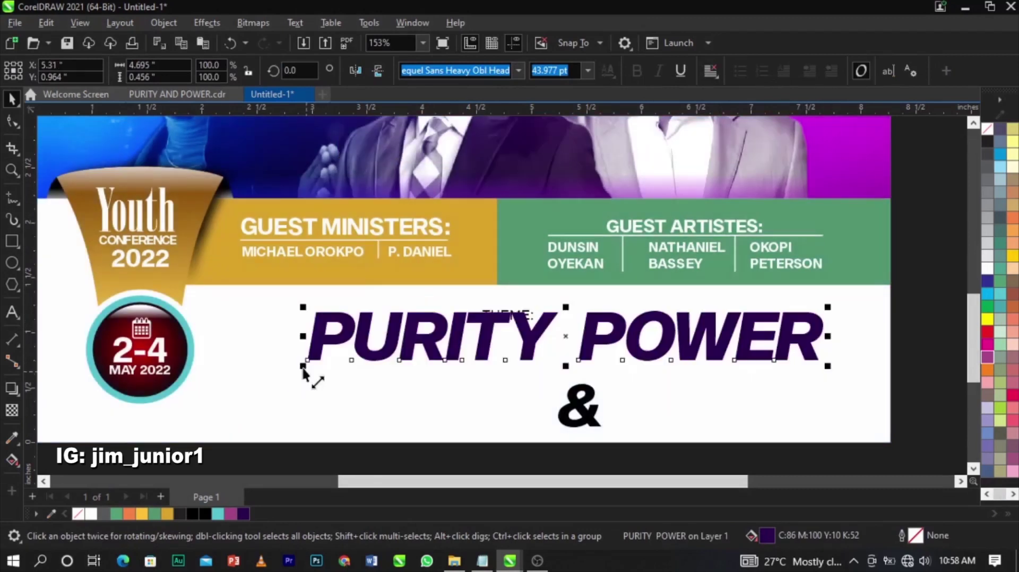
mouse_move(293, 372)
left_mouse_down()
mouse_move(296, 381)
mouse_move(308, 372)
left_mouse_up()
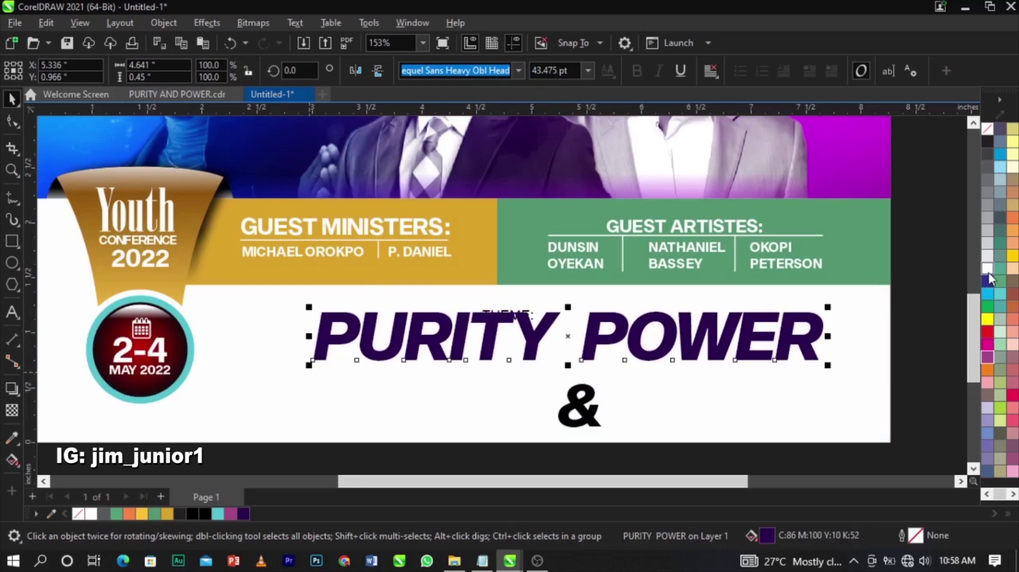
- Give "PURITY POWER" a white 2.0 pt outline placed behind the fill
right_click(987, 272)
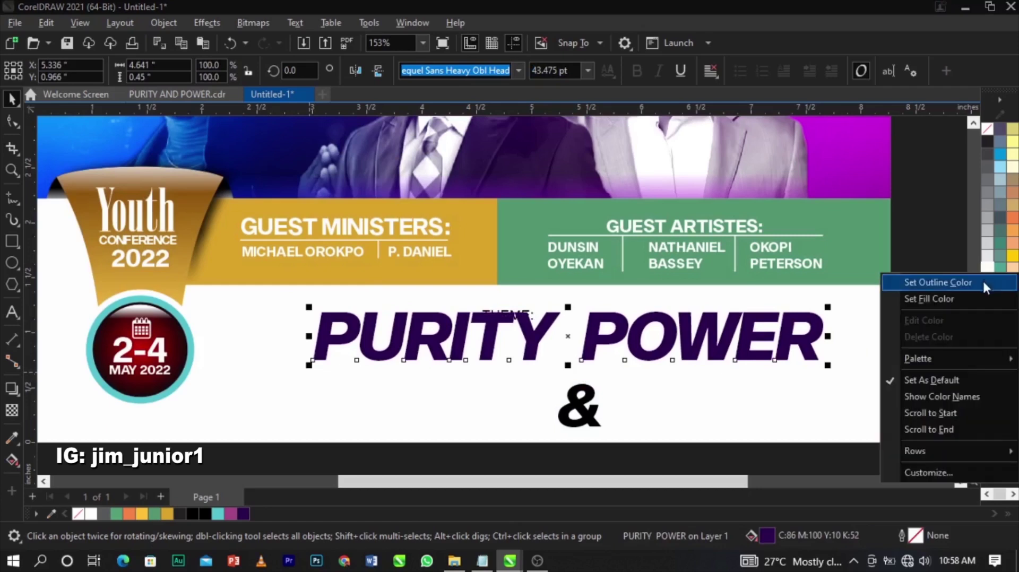
left_click(982, 279)
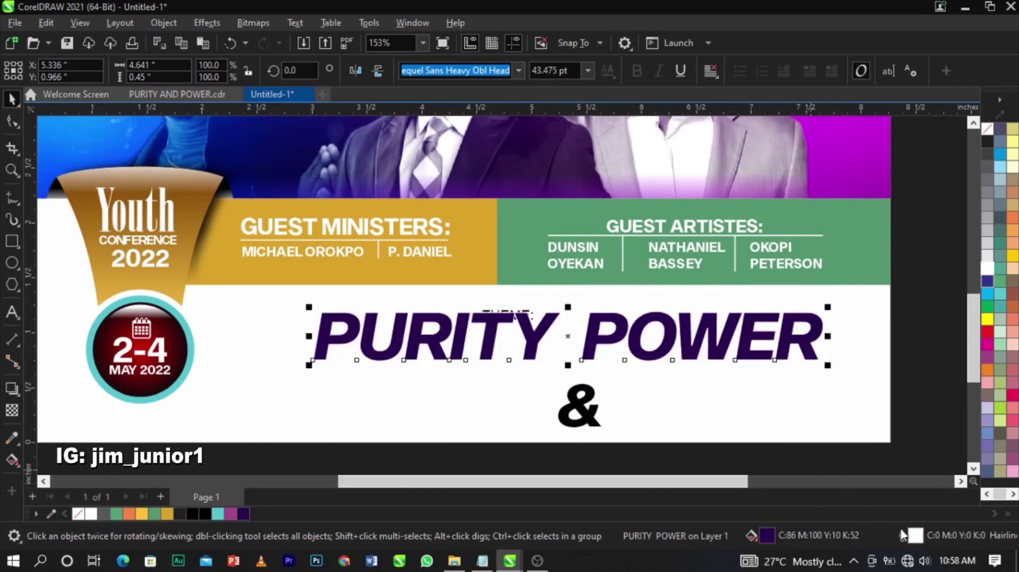
key("F12")
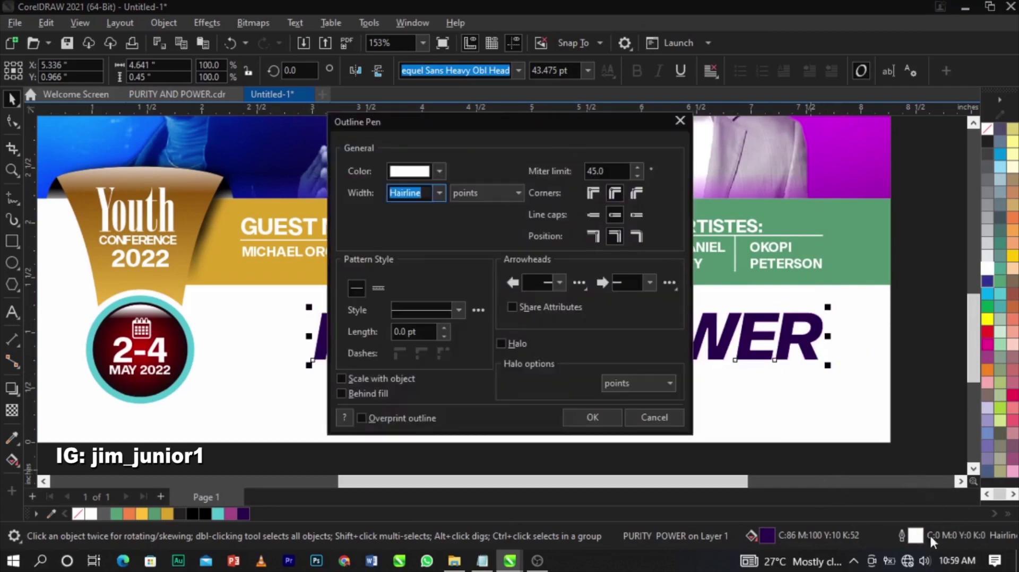
left_click_drag(541, 123, 810, 59)
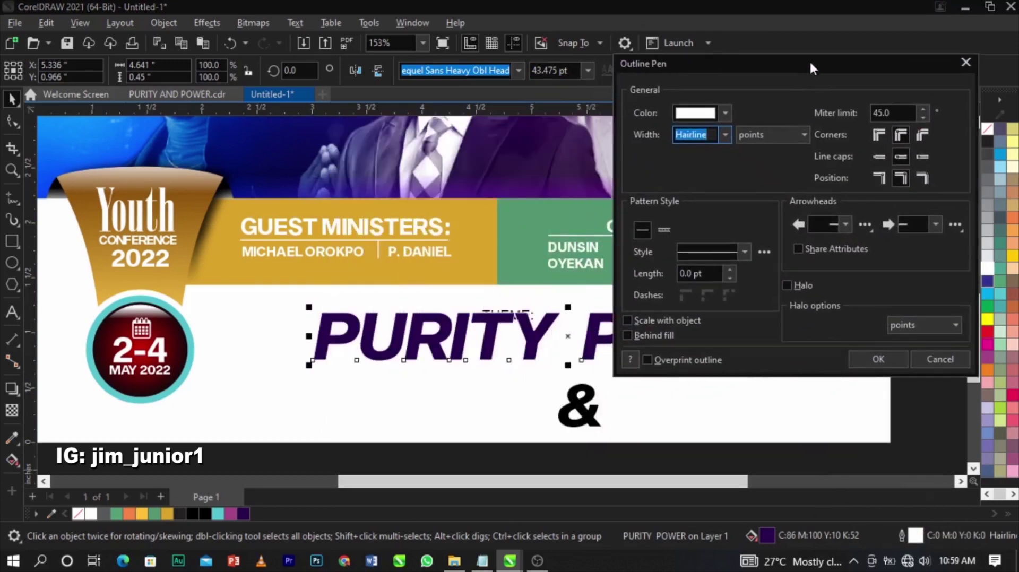
left_click(725, 135)
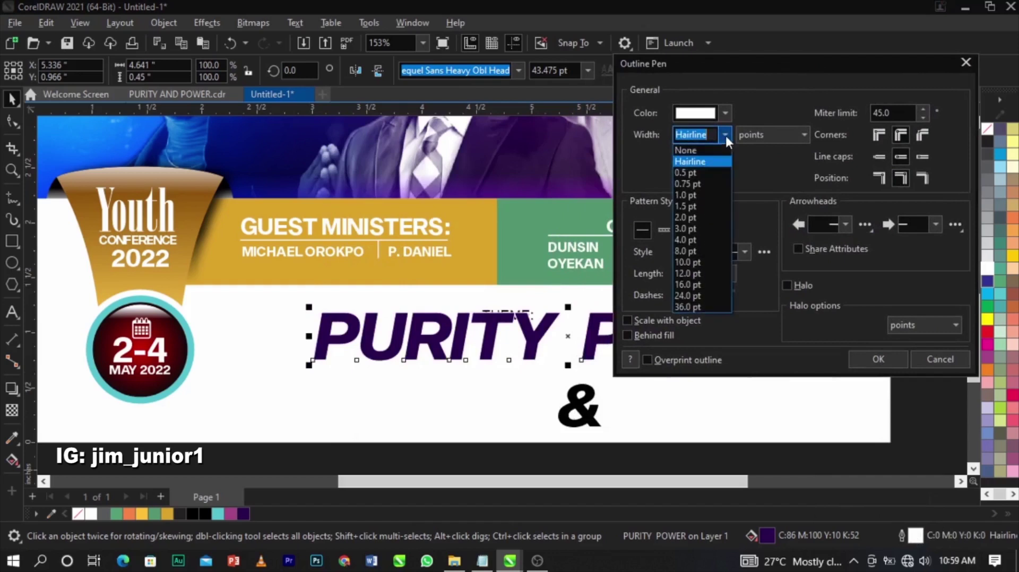
left_click(701, 207)
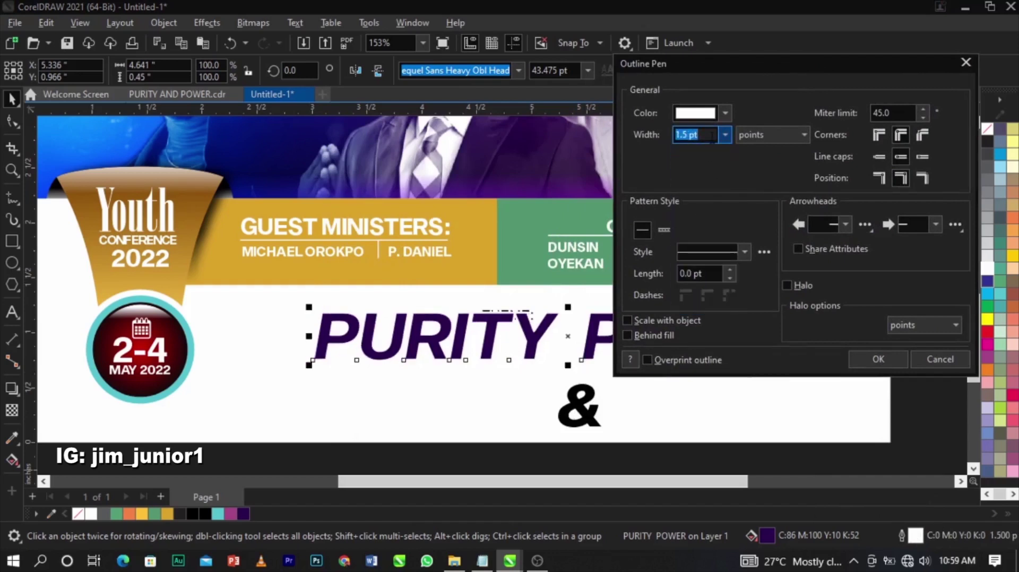
left_click(630, 334)
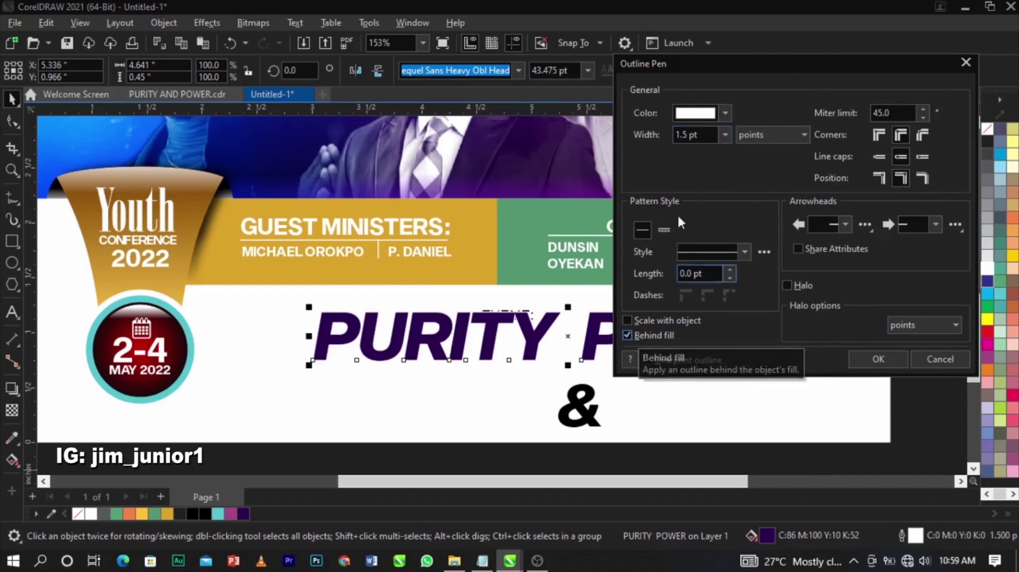
left_click(723, 137)
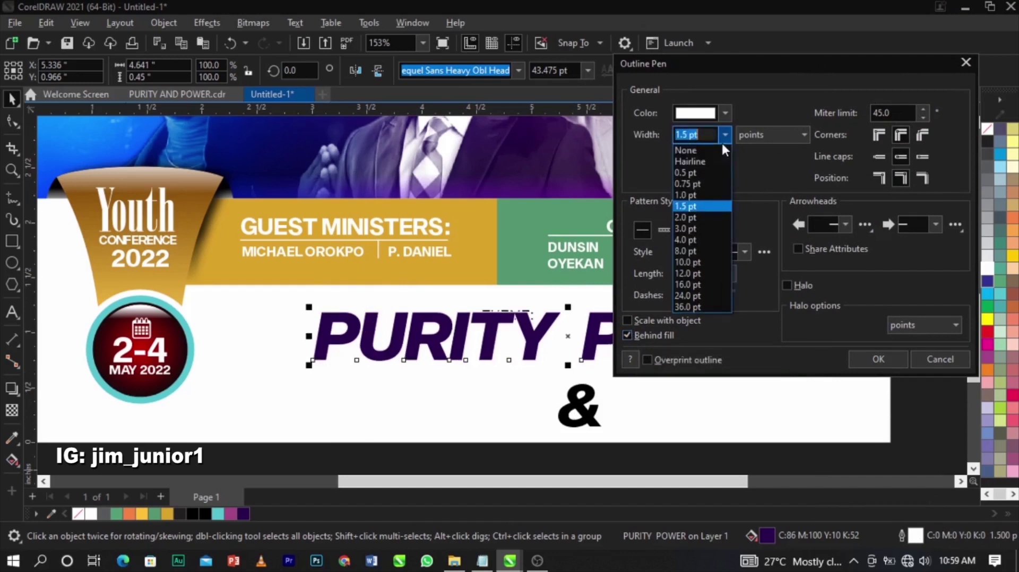
left_click(721, 218)
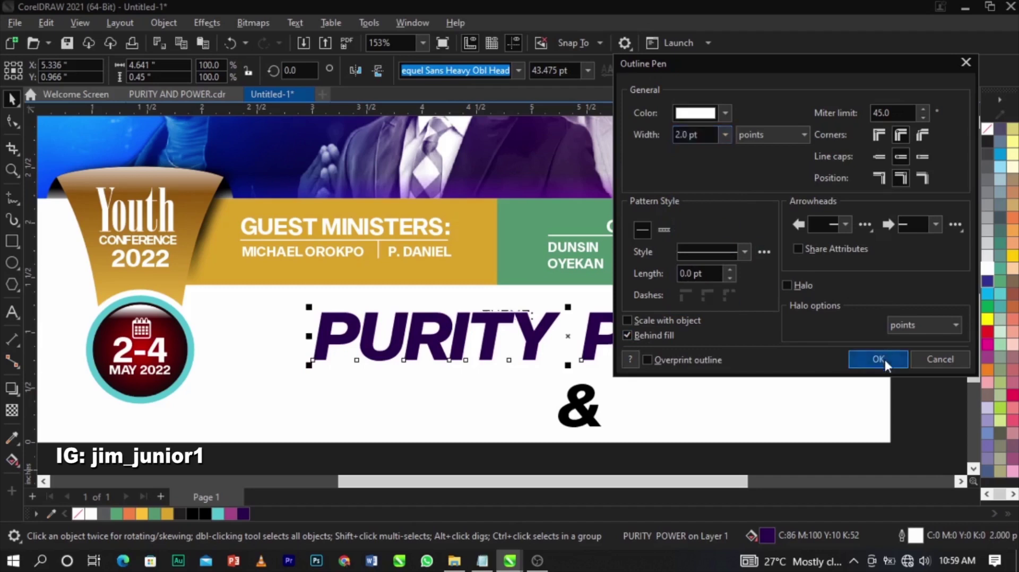
left_click(883, 359)
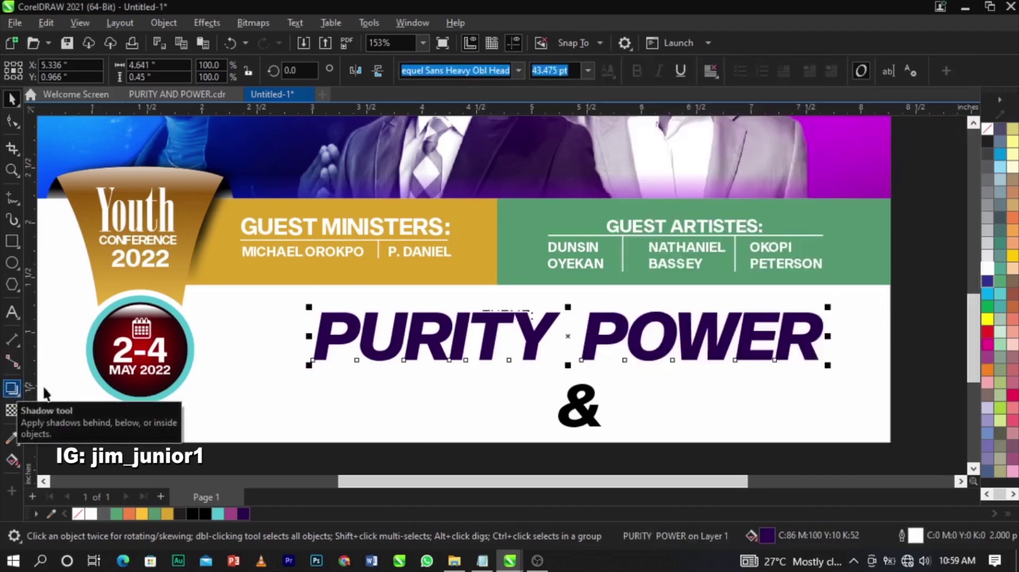
- Add a horizontal drop shadow across "PURITY POWER" and set its feathering to 10
left_click(13, 389)
left_click_drag(315, 343, 825, 337)
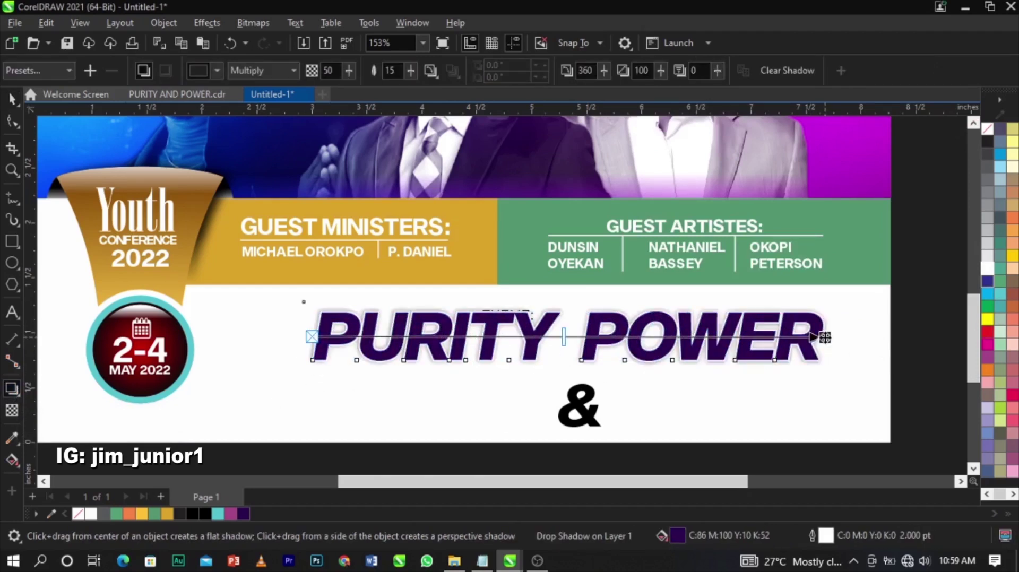
scroll(825, 337, "up", 2)
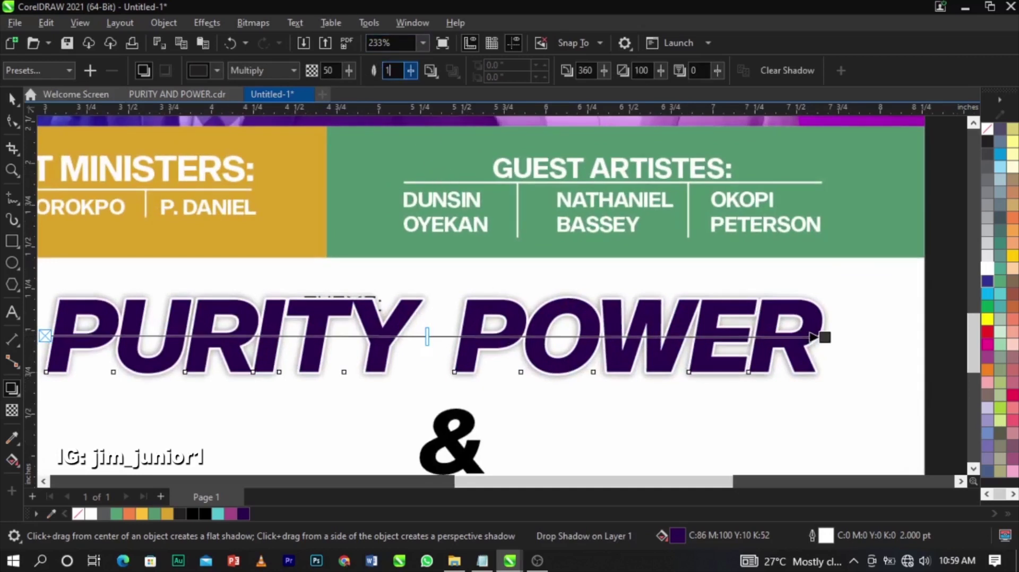
key("Return")
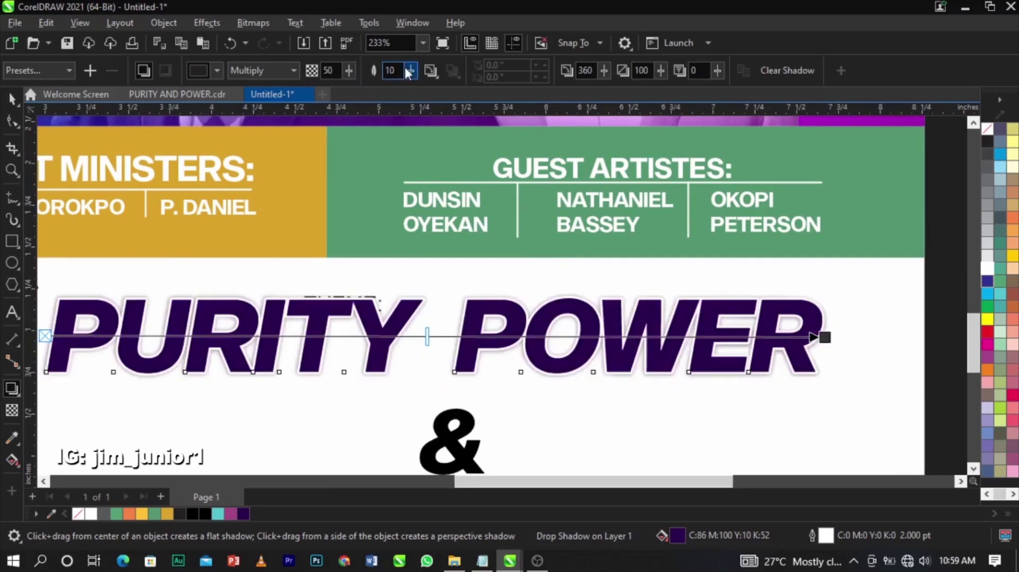
- Separate the drop shadow from "PURITY POWER" and offset it slightly below the letters
key("space")
left_click(919, 361)
left_click(823, 349)
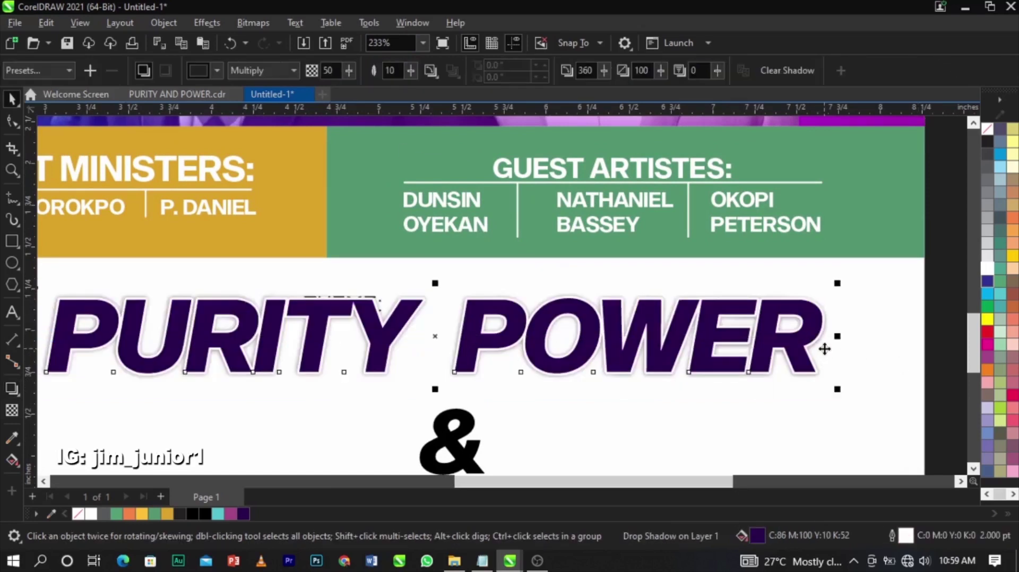
left_click(824, 348)
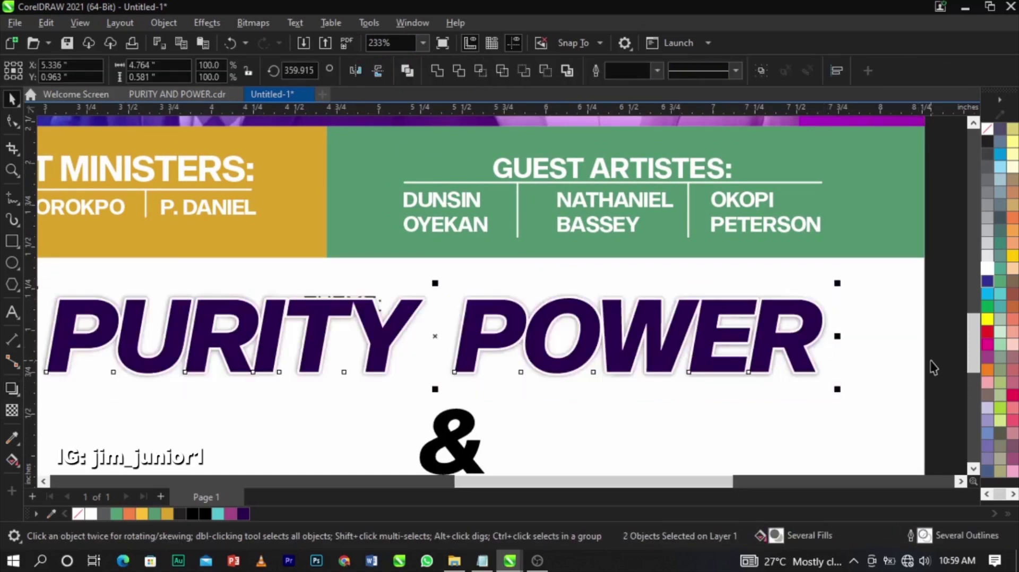
left_click(912, 364)
scroll(828, 349, "up", 2)
left_click_drag(816, 344, 817, 355)
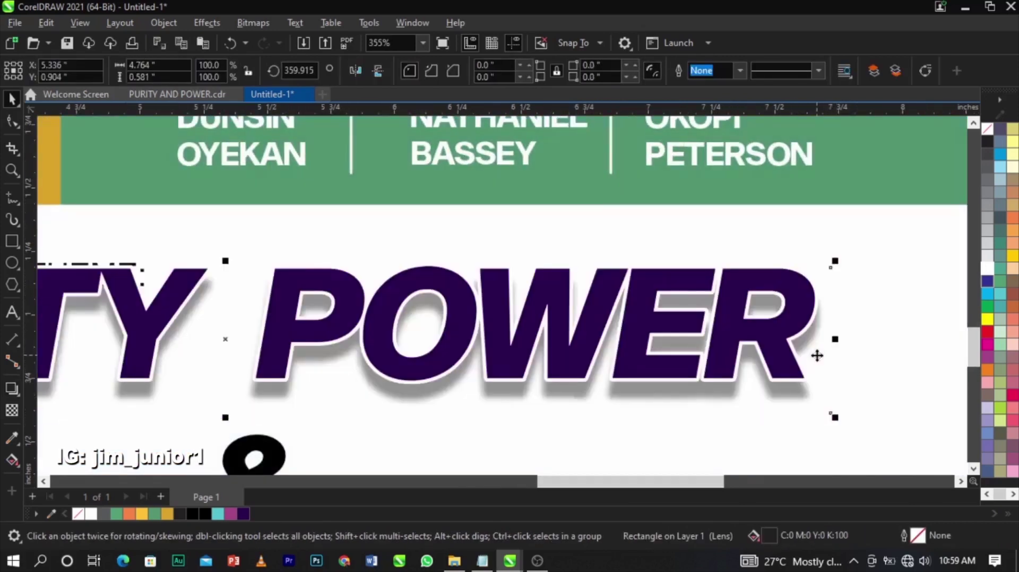
key("z")
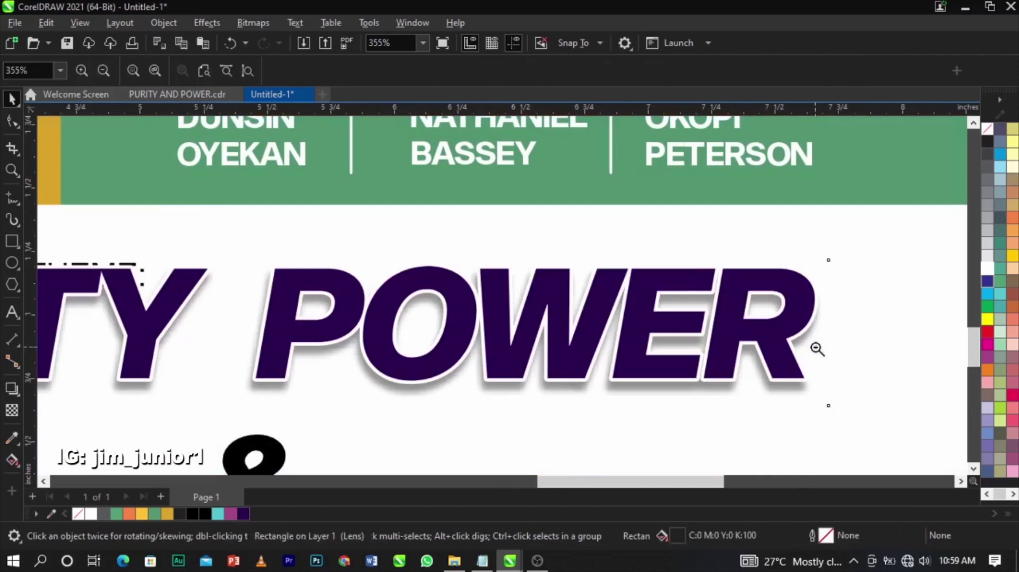
- Move "THEME:" up and right so it sits centred above "PURITY POWER"
key("F3")
left_click(876, 348)
scroll(869, 347, "down", 2)
scroll(414, 307, "up", 1)
left_click(447, 311)
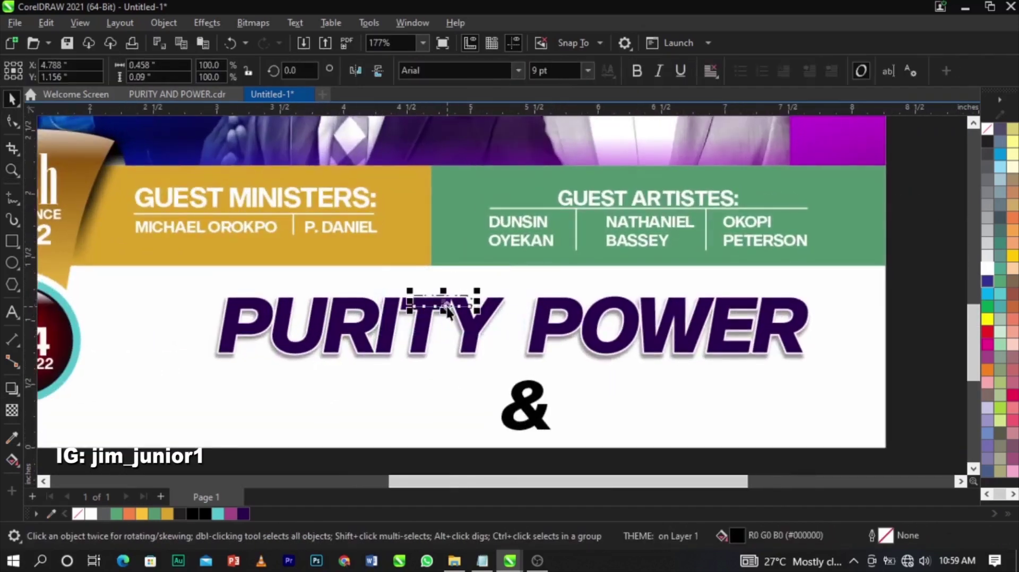
left_click_drag(455, 296, 496, 280)
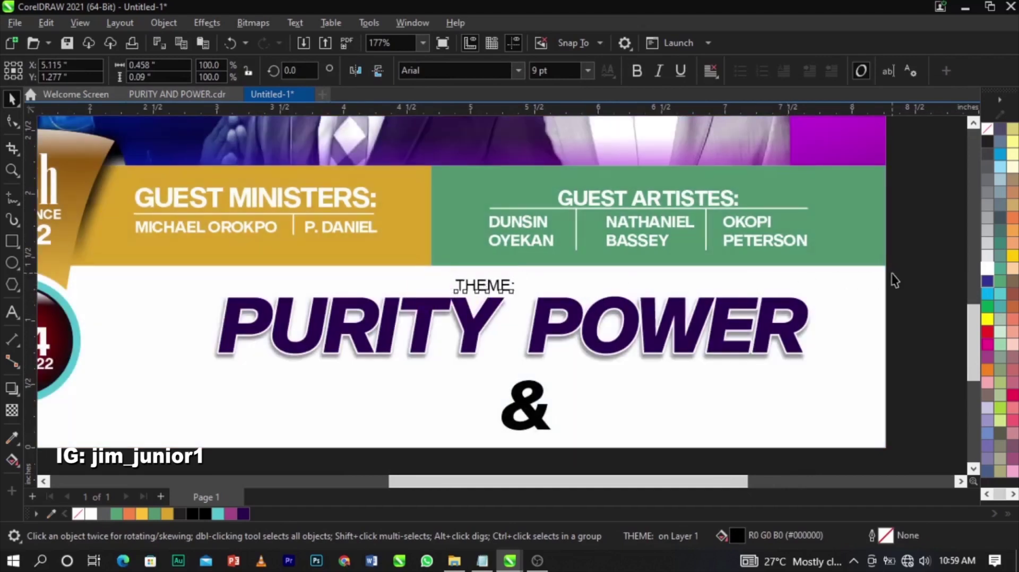
- Scale "THEME:" and "PURITY POWER" with its shadow down to about 4.58 in wide and shift them slightly lower
left_click_drag(902, 266, 527, 416)
left_click_drag(902, 266, 164, 409)
mouse_move(206, 379)
left_mouse_down()
mouse_move(223, 380)
mouse_move(218, 359)
mouse_move(217, 369)
left_mouse_up()
left_click_drag(559, 320, 560, 326)
scroll(561, 326, "down", 3)
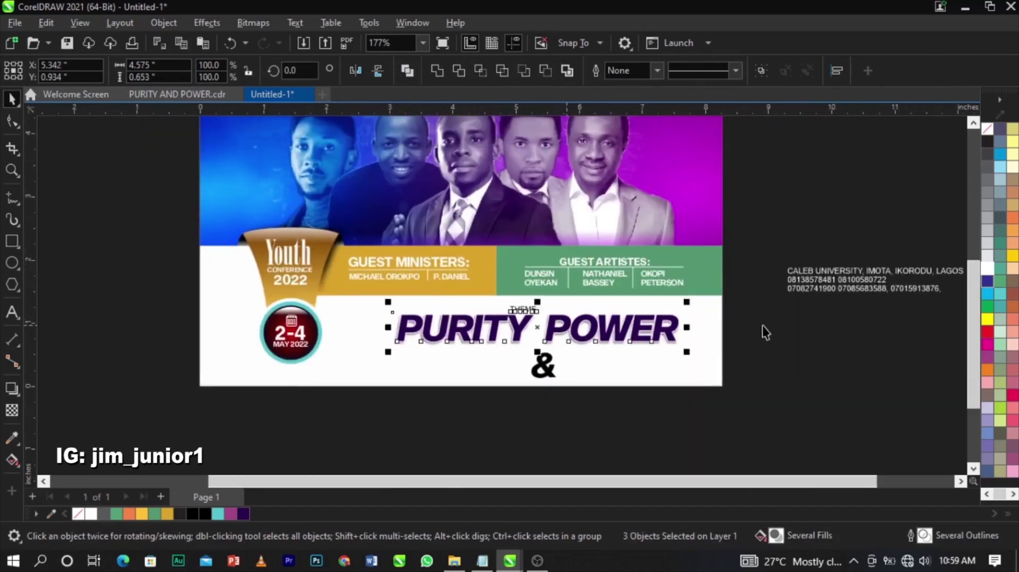
- Raise the white panel's top edge slightly and move the guest bars, conference and date badges and "THEME:" up
left_click(750, 238)
left_click(485, 263)
left_click_drag(467, 243, 465, 230)
left_click_drag(792, 200, 201, 332)
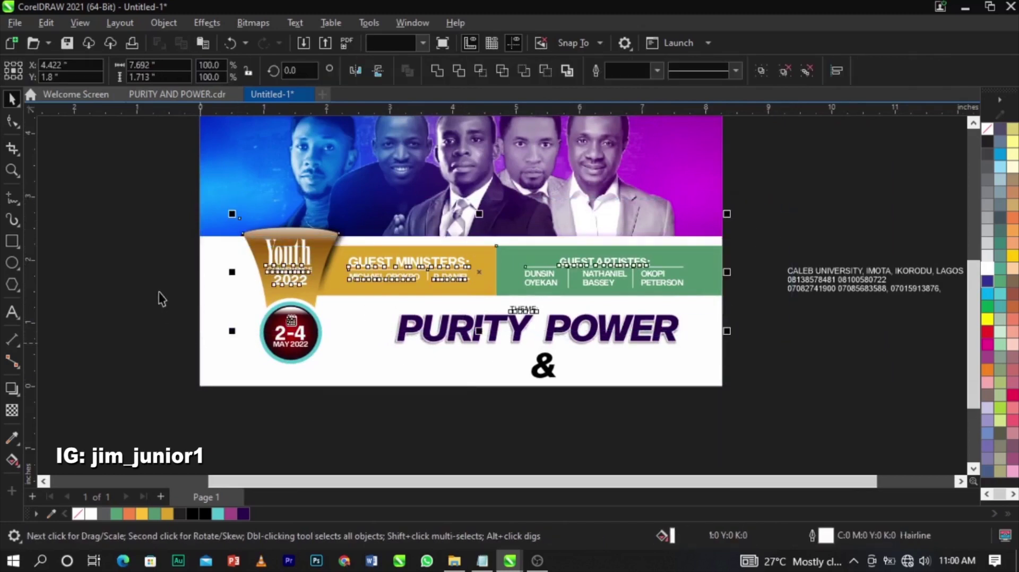
left_click_drag(321, 268, 321, 259)
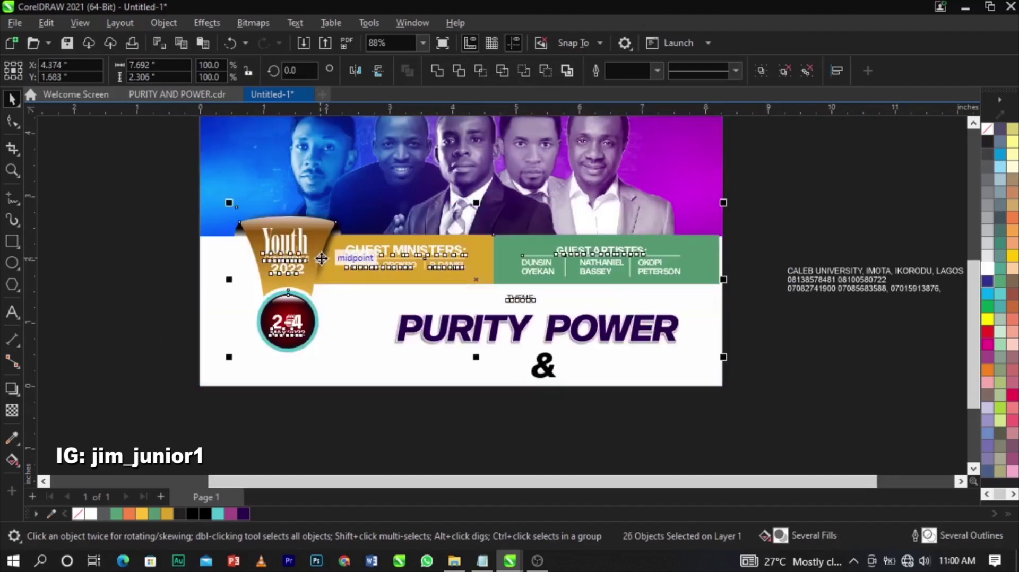
- Group the moved bars and badges, align the group to the white panel's right edge, and ungroup it
key("ctrl+g")
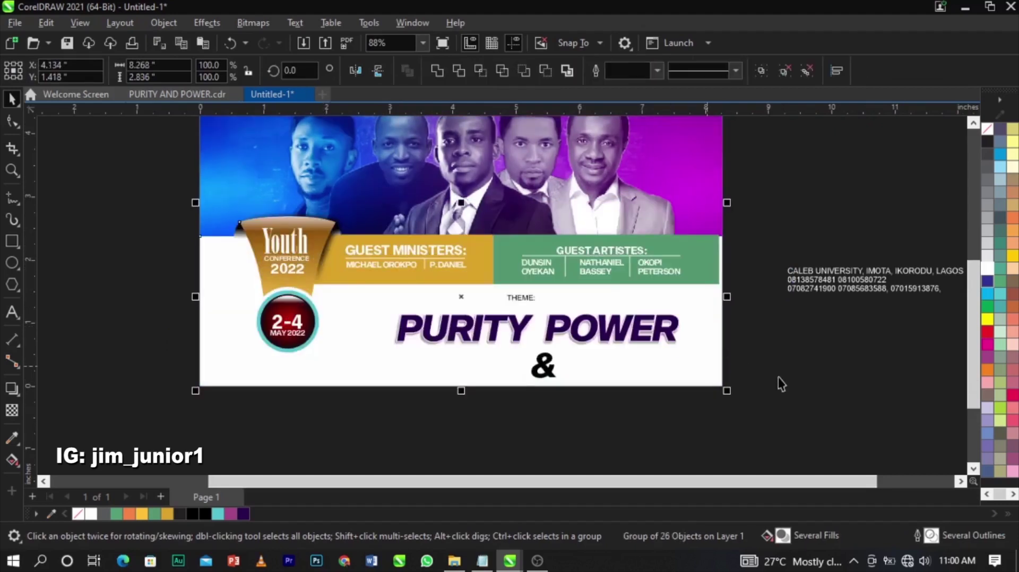
key("r")
left_click(420, 275)
left_click(572, 69)
- Move the calendar icon up in the date badge so it sits above "2-4"
key("z")
left_click_drag(191, 288, 370, 354)
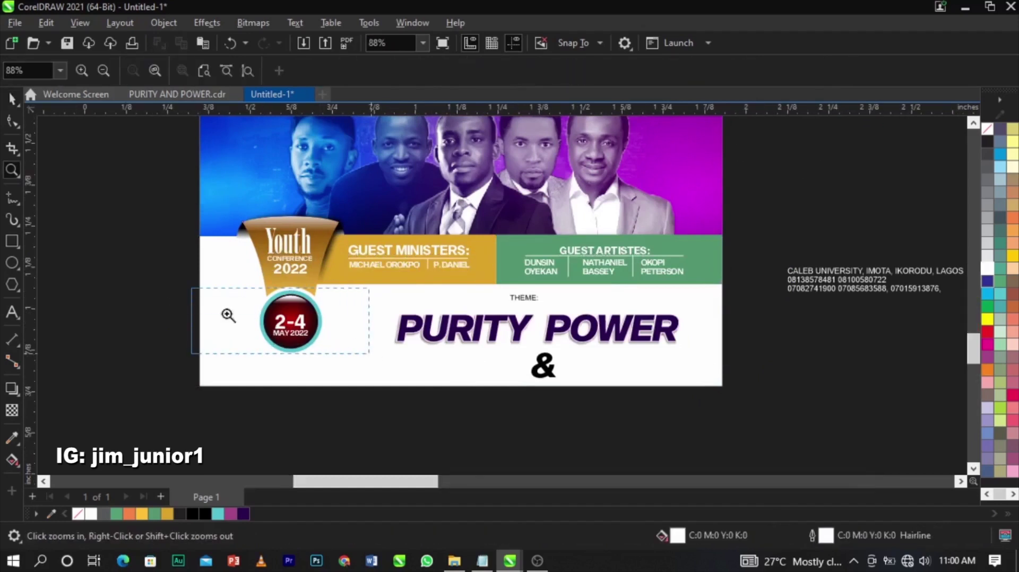
key("space")
key("ctrl+a")
left_click_drag(301, 230, 642, 358)
left_click_drag(565, 293, 563, 246)
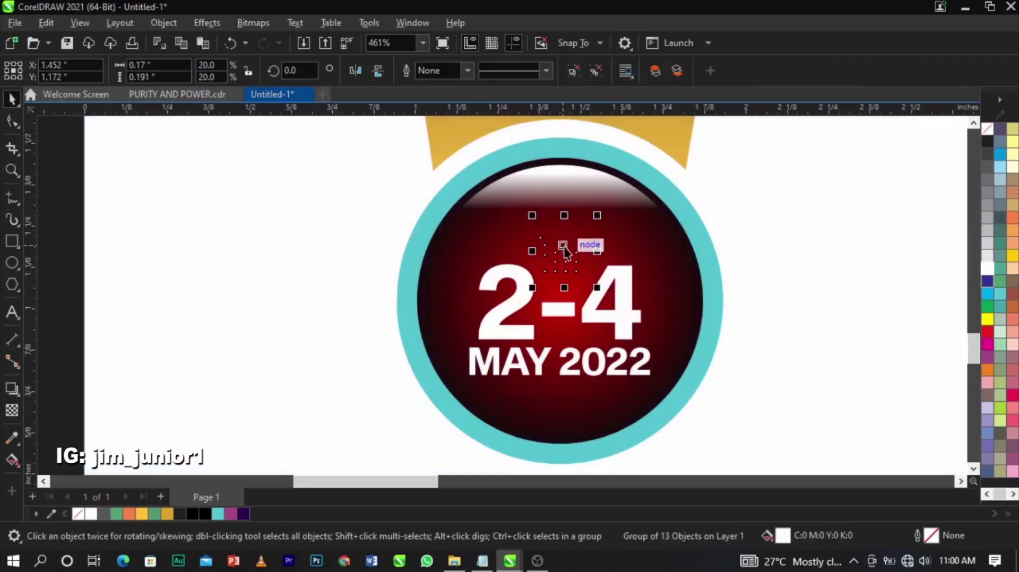
key("z")
key("F3")
key("space")
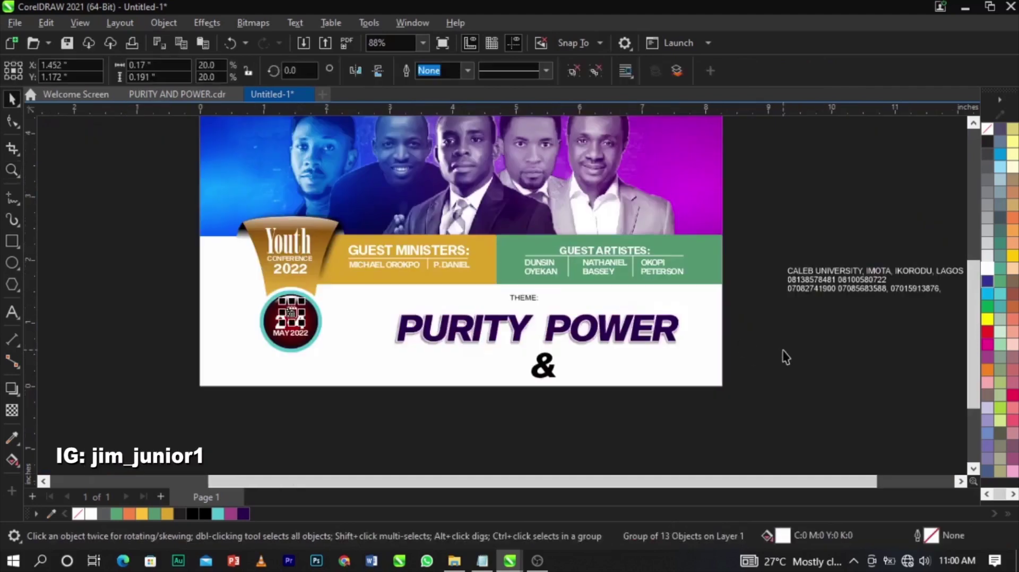
left_click(753, 310)
- Move the theme title up slightly and enlarge "PURITY POWER" with its shadow to about 4.86 in wide
left_click_drag(323, 256, 795, 396)
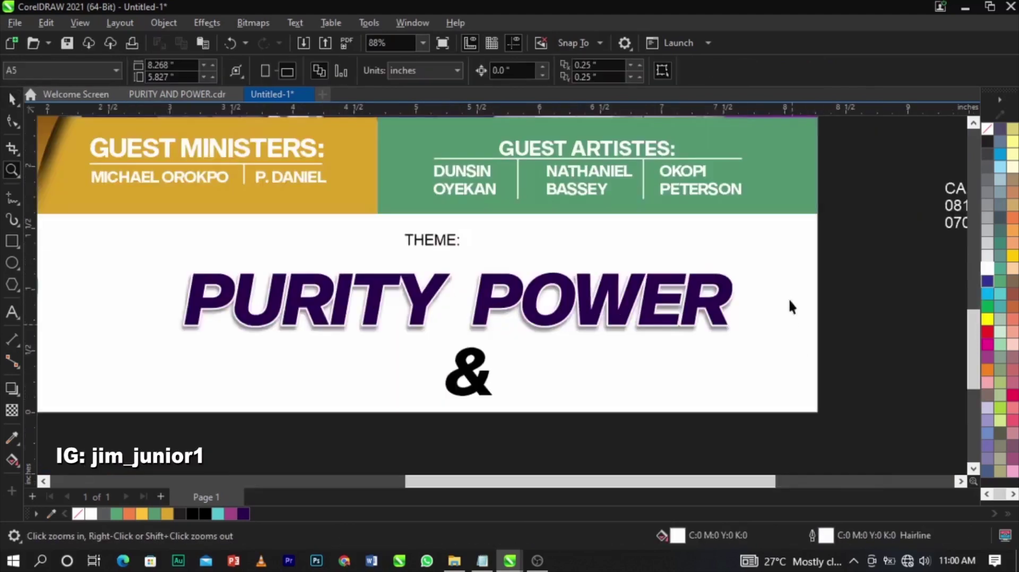
left_click_drag(89, 364, 89, 364)
left_click_drag(545, 290, 545, 284)
left_click(863, 254)
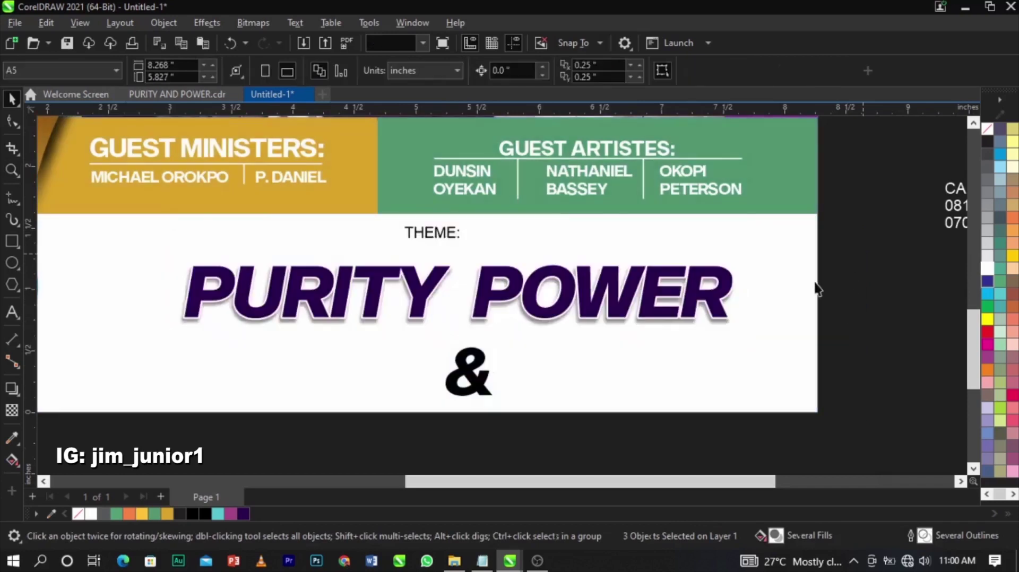
left_click_drag(146, 333, 146, 332)
left_click_drag(170, 261, 108, 252)
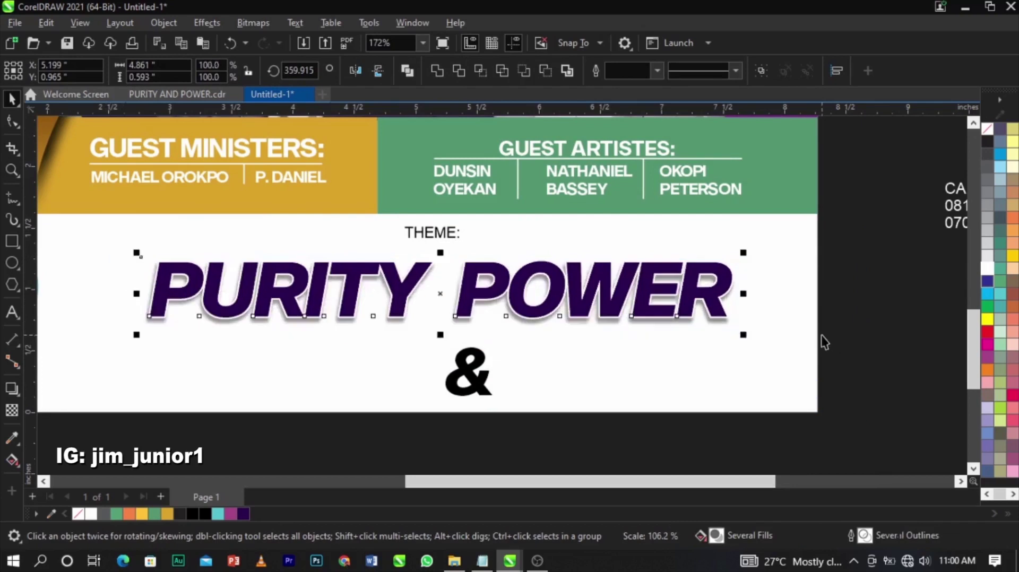
- Shift "THEME:" slightly down and right, closer to the title, and fill it red
left_click(439, 233)
left_click_drag(451, 236, 463, 242)
left_click(988, 333)
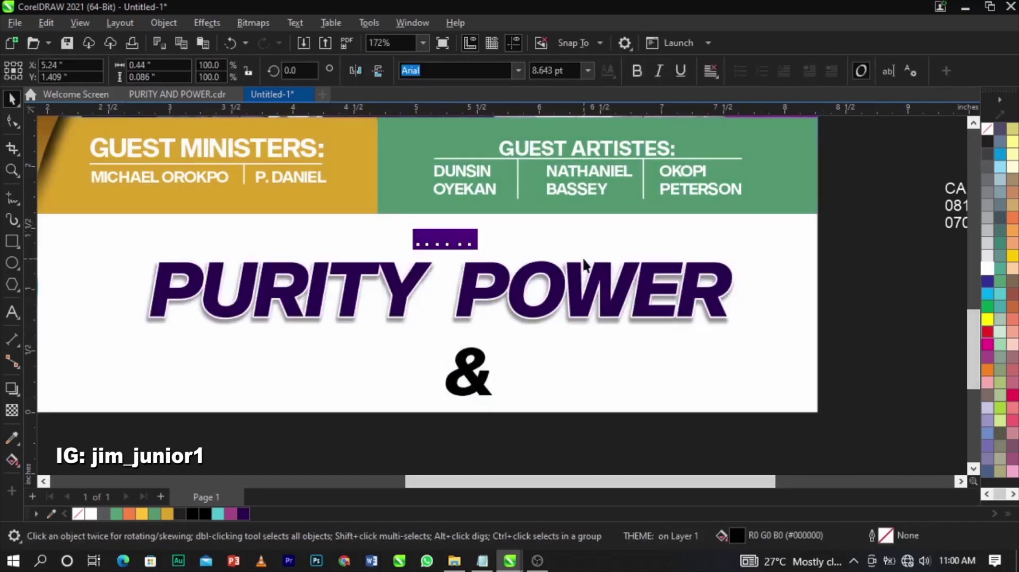
- Widen the letter spacing of "THEME:" considerably and centre it horizontally over "PURITY POWER"
left_click(11, 123)
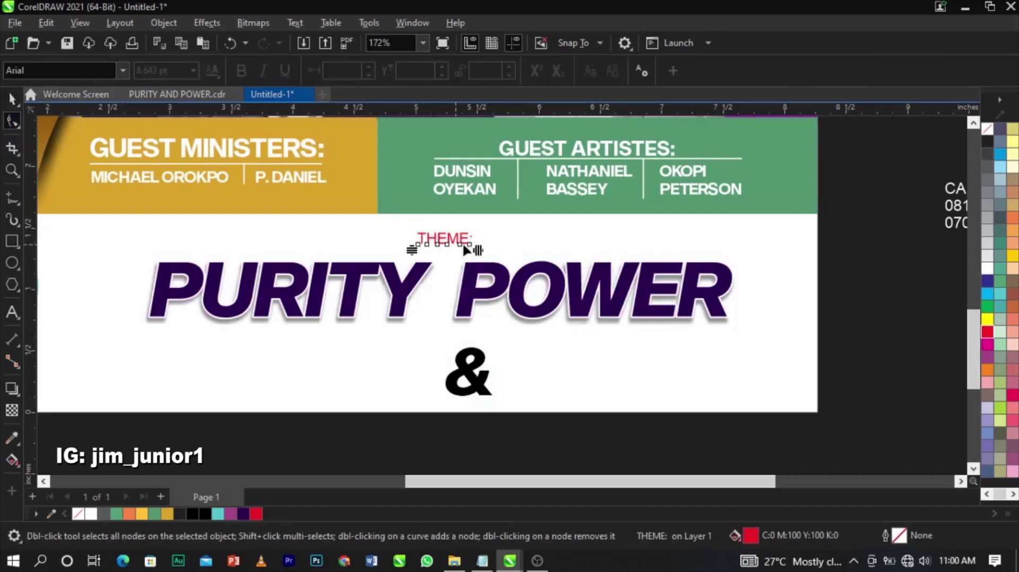
left_click_drag(477, 248, 728, 250)
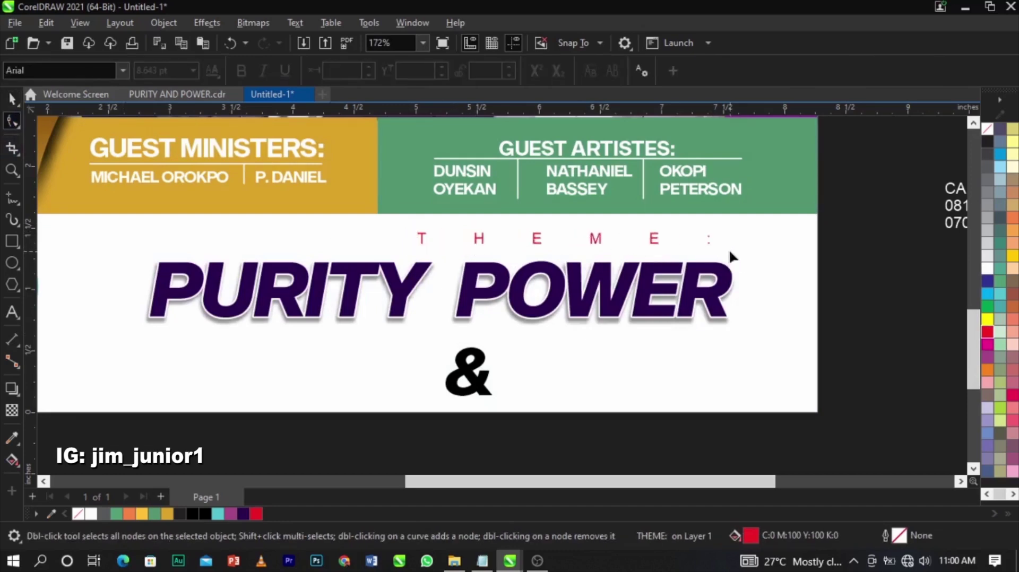
left_click(726, 282, "shift")
key("space")
key("c")
left_click(890, 295)
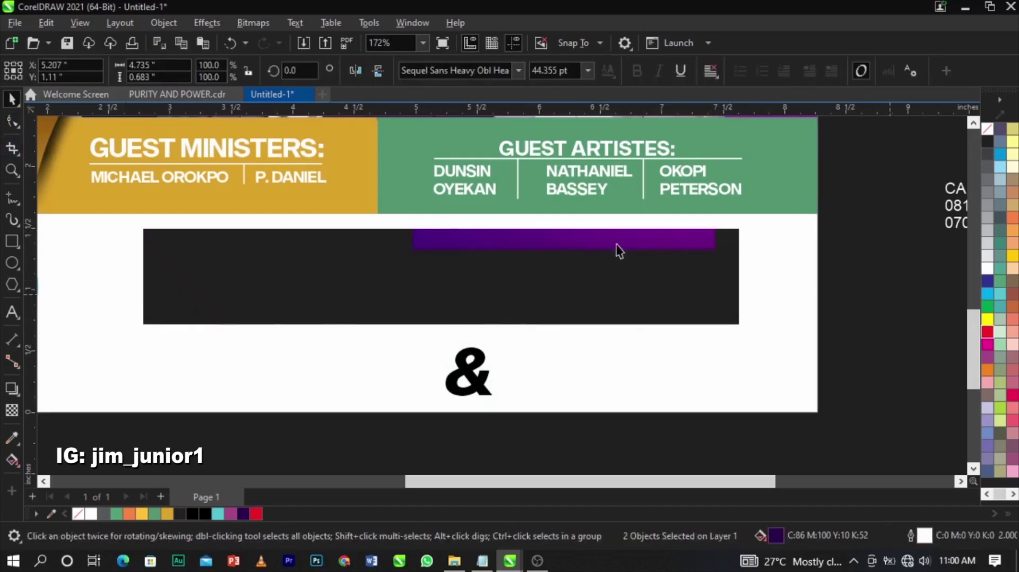
- Draw a circle about 0.43 in wide between "PURITY" and "POWER" and trim the lettering with it
left_click(468, 381)
scroll(437, 313, "up", 1)
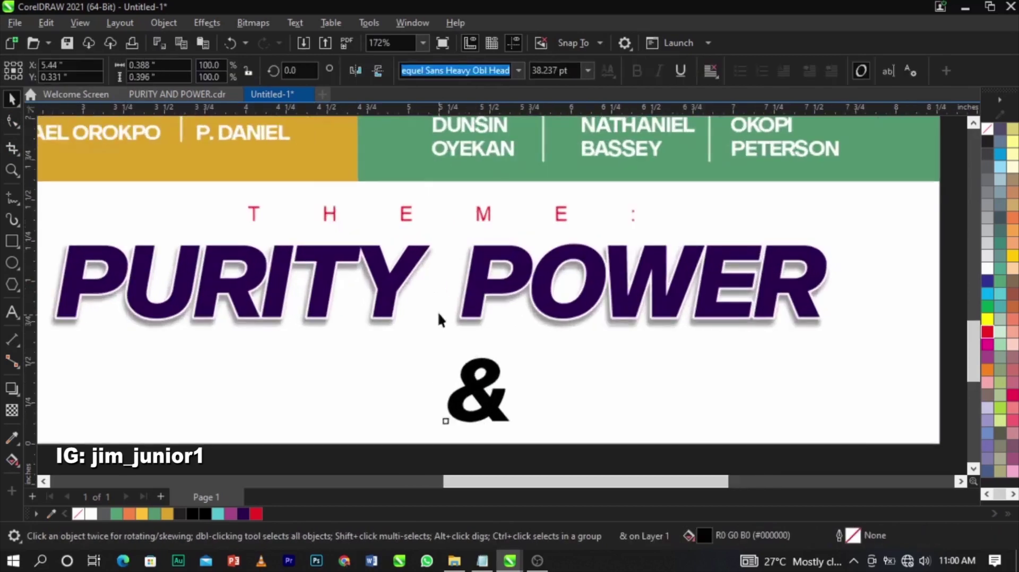
left_click(12, 263)
left_click_drag(408, 256, 453, 288)
key("space")
scroll(457, 294, "up", 1)
scroll(457, 294, "up", 1)
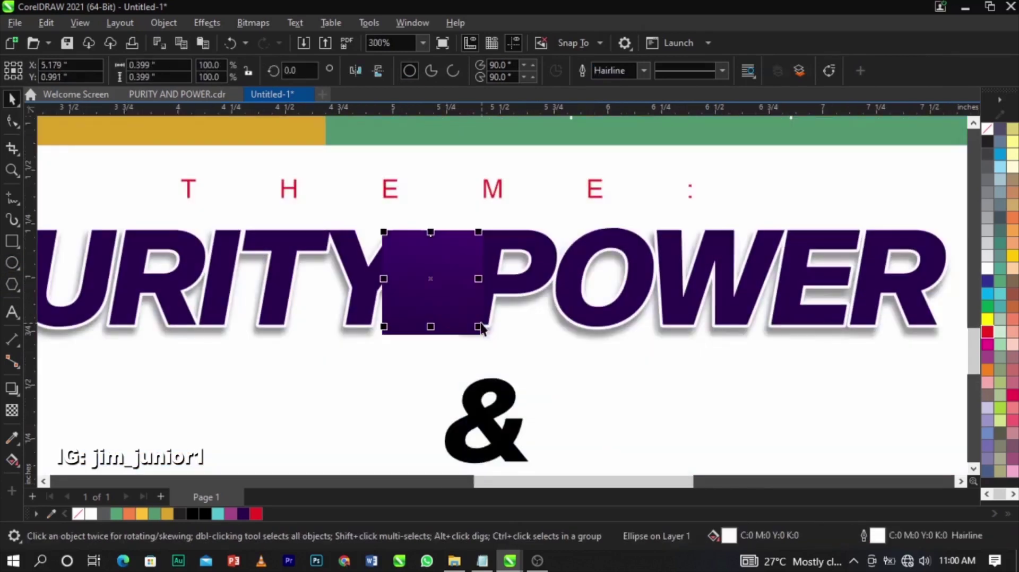
left_click_drag(480, 330, 484, 333)
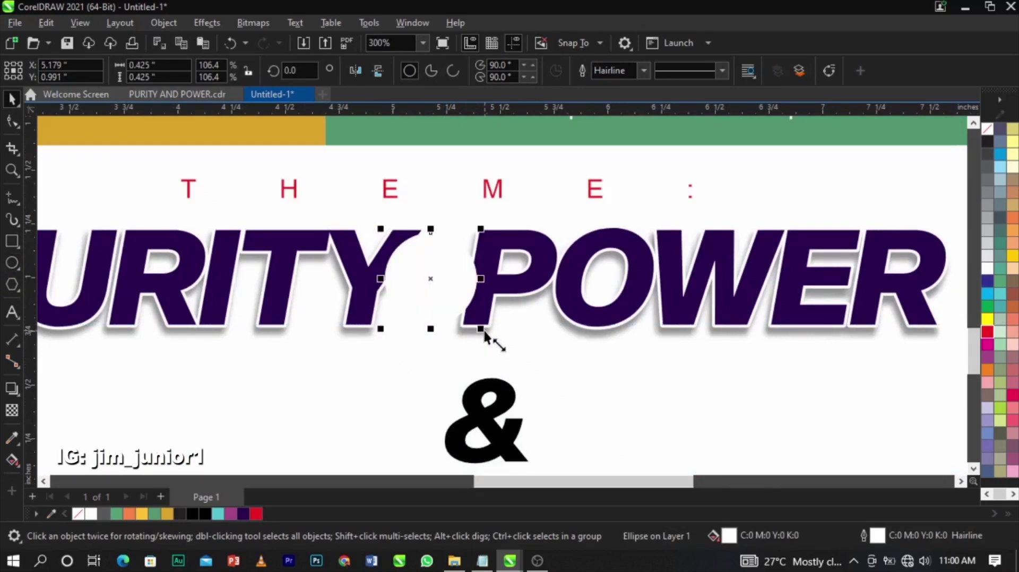
left_click(510, 294, "shift")
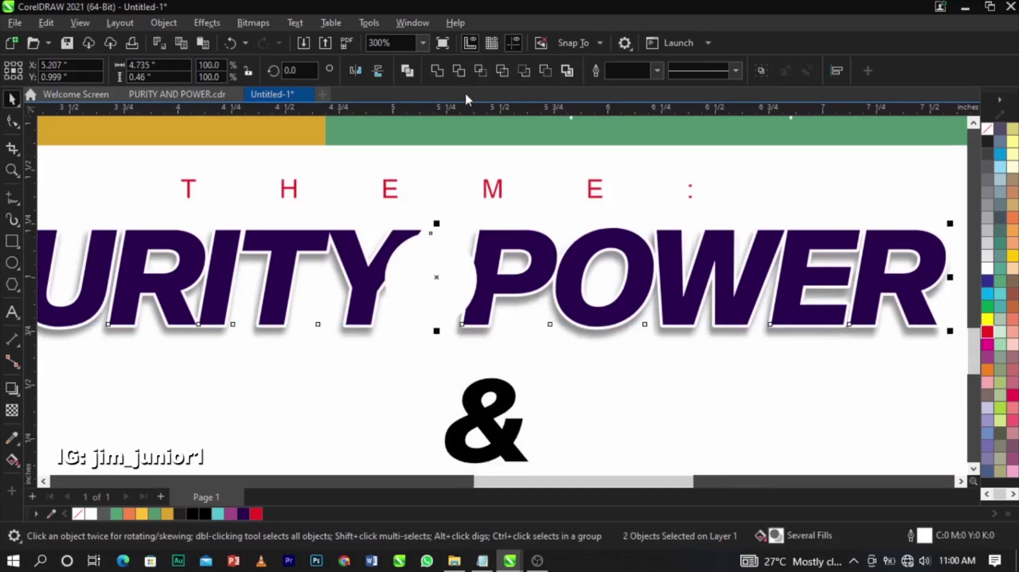
left_click(458, 70)
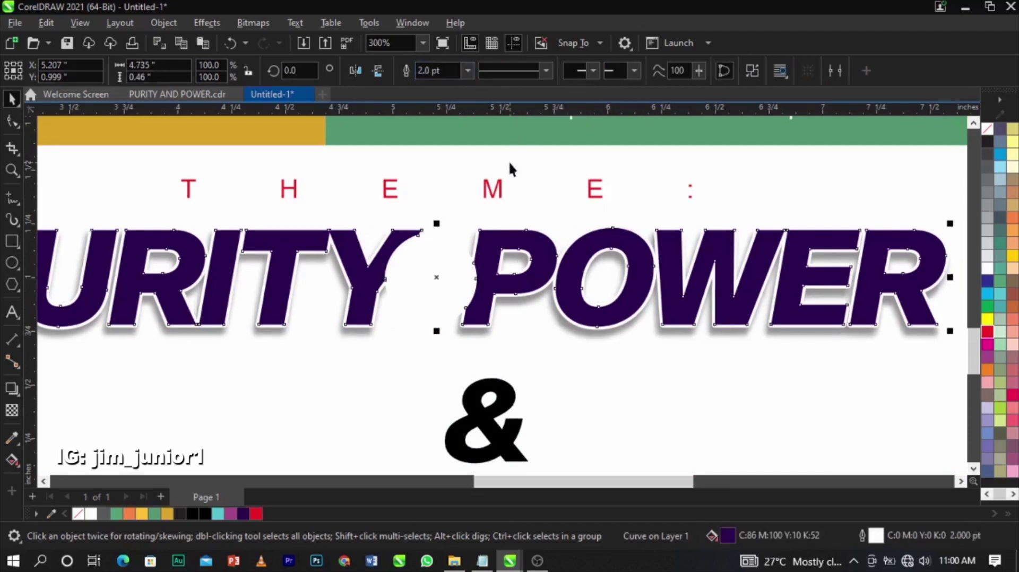
- Fill the circle between the two words red and shrink it to about 0.36 in across
left_click(982, 333)
scroll(478, 268, "up", 3)
left_click_drag(484, 218, 489, 230)
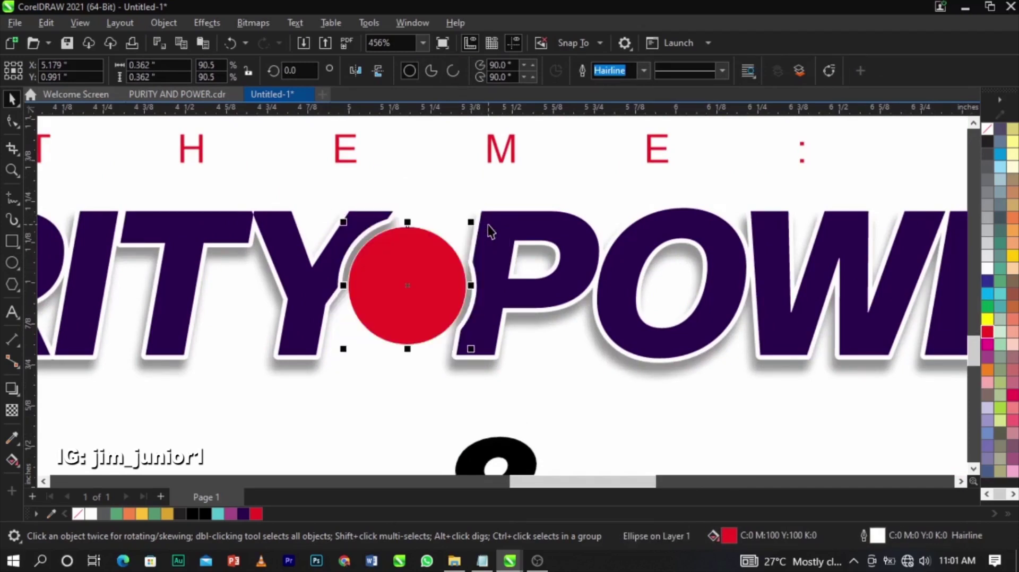
- Fit a white, reduced "&" in front of the red circle and centre it on the circle
scroll(489, 230, "down", 2)
left_click(508, 380)
left_click_drag(441, 283, 439, 281)
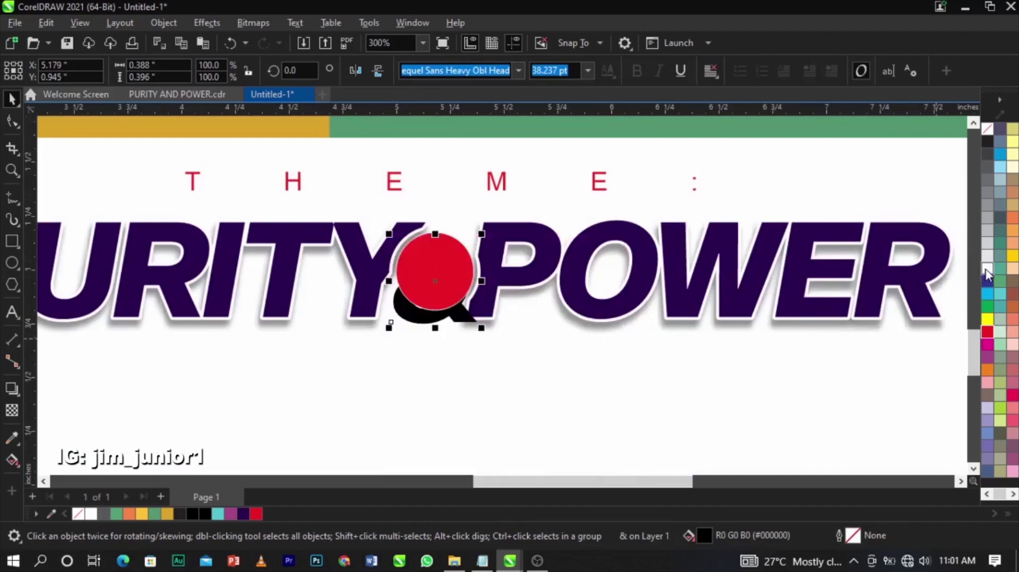
key("shift+Page_Up")
left_click_drag(483, 239, 488, 254)
left_click(460, 249, "shift")
key("e")
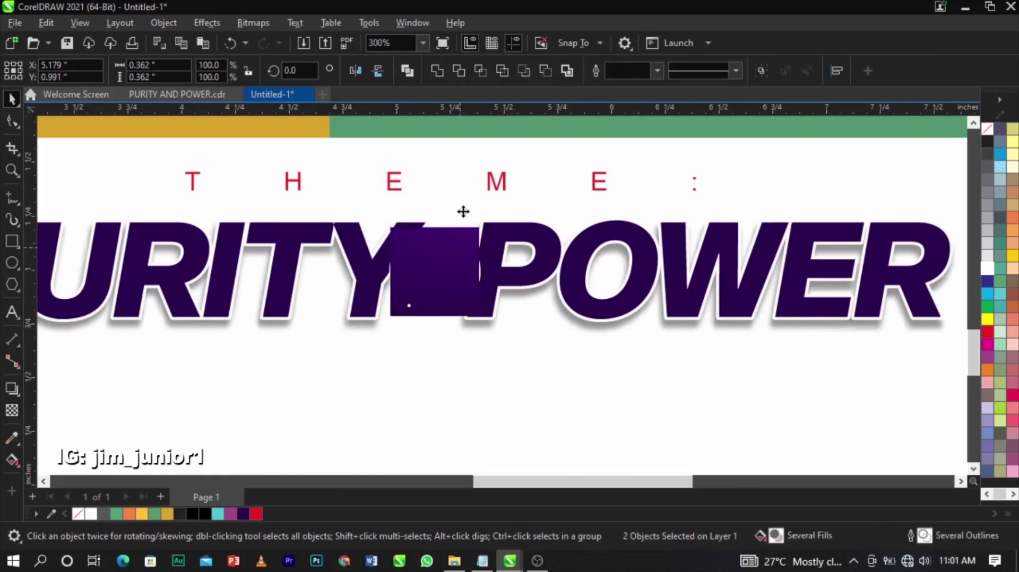
left_click(461, 209)
scroll(454, 245, "down", 2)
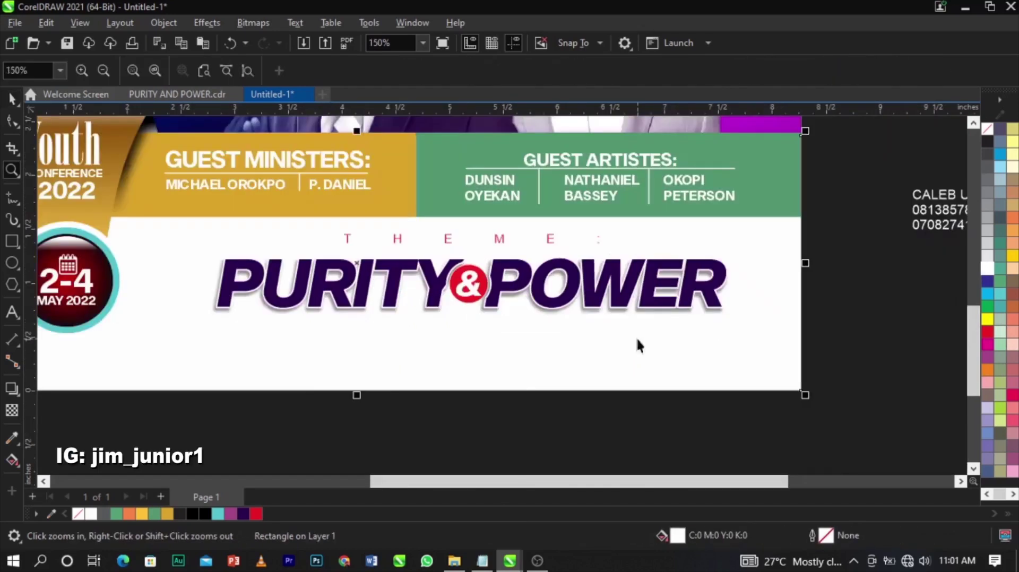
scroll(866, 345, "down", 2)
double_click(784, 293)
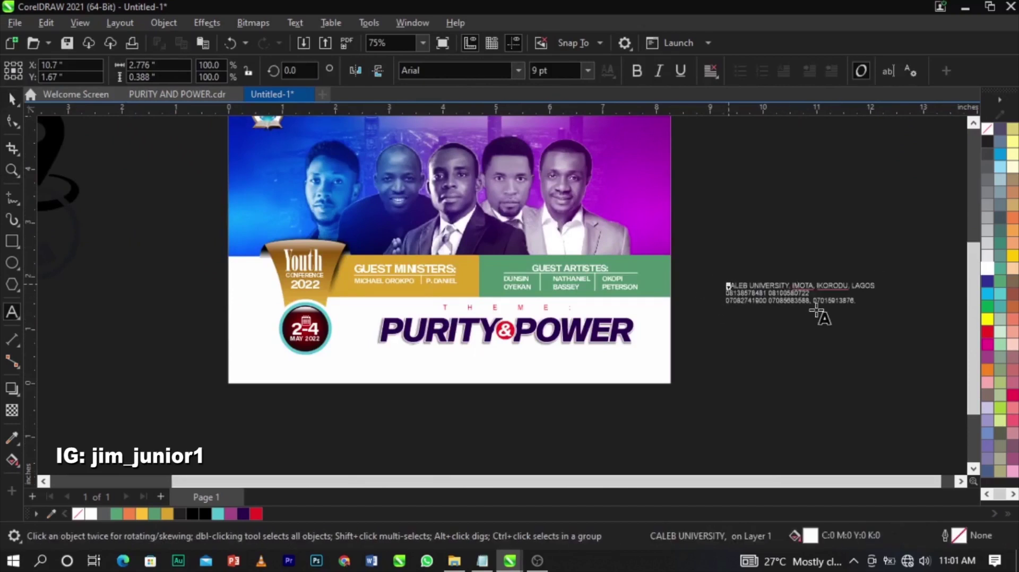
key("Up")
key("Up")
key("Up")
key("Up")
key("Up")
key("Up")
key("Up")
key("Up")
key("Up")
key("Up")
key("Up")
key("Up")
key("Up")
key("Up")
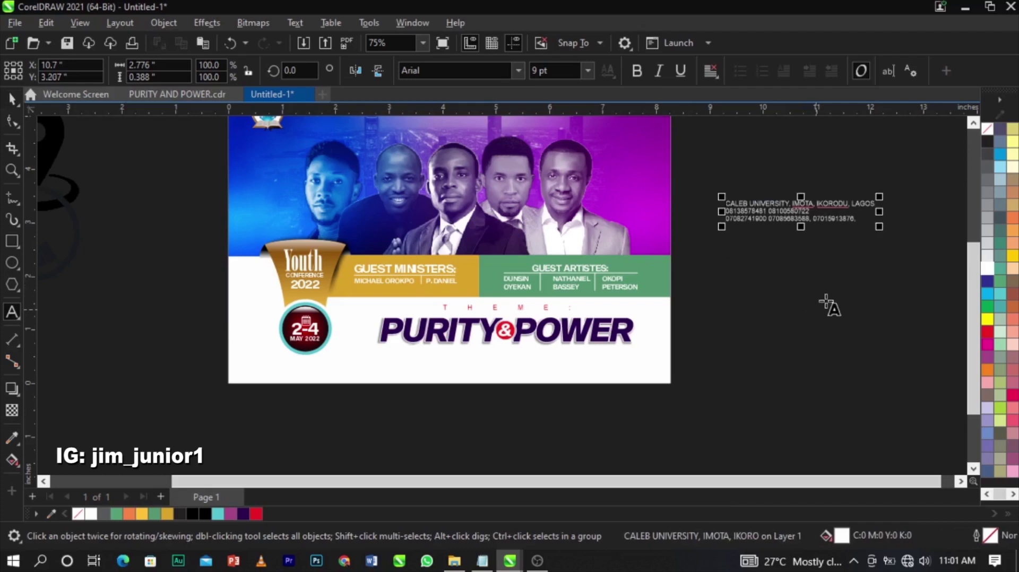
- Move the venue and phone number text block to just below the flyer's bottom edge
key("ctrl+space")
left_click_drag(793, 225, 548, 426)
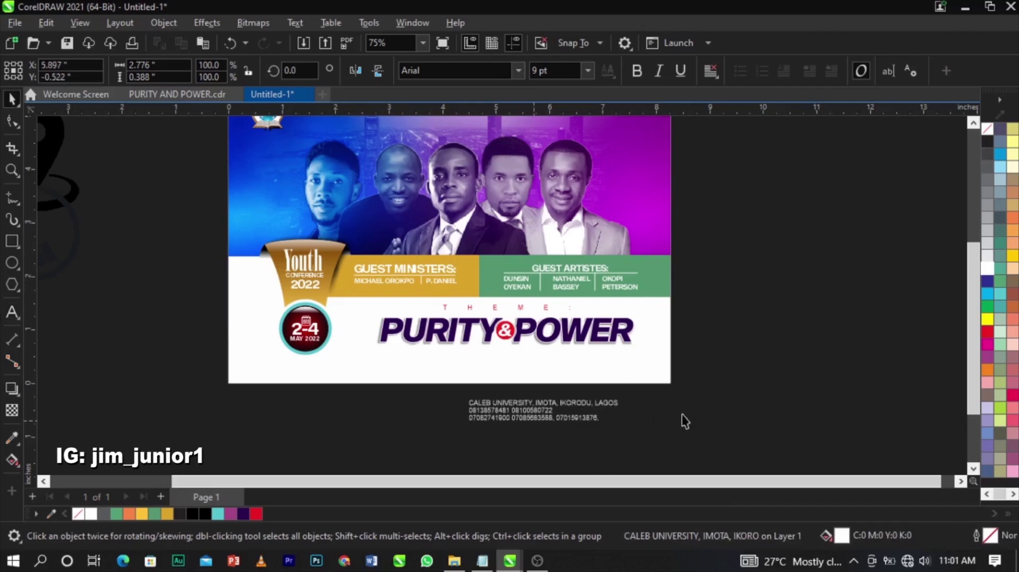
key("z")
left_click_drag(194, 290, 767, 430)
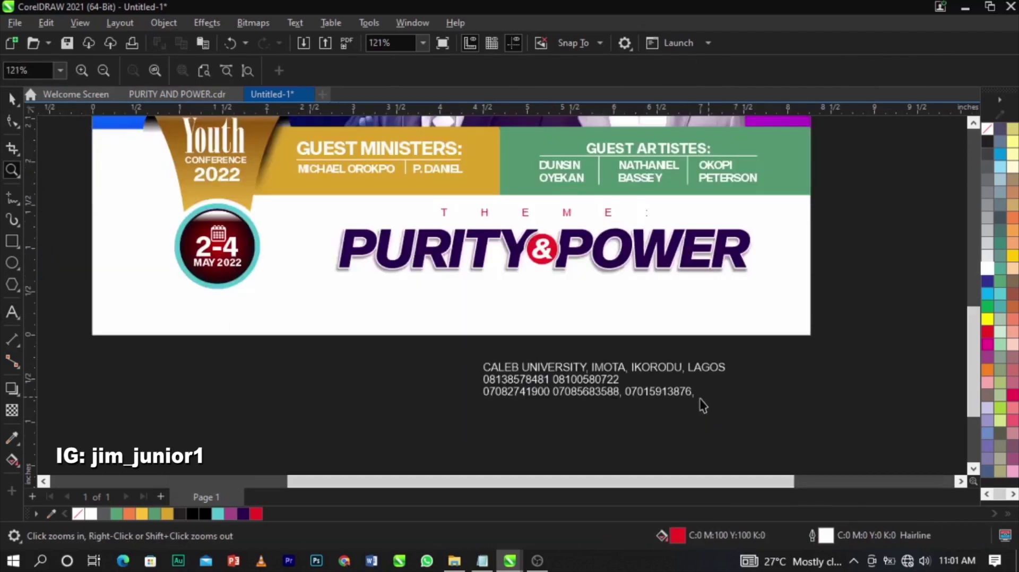
- Cut the venue line from the contact text block and paste it as separate black text below the title
key("space")
left_click(621, 395)
key("F8")
left_click_drag(732, 368, 480, 366)
key("ctrl+c")
key("Delete")
left_click(325, 297)
key("ctrl+v")
key("Escape")
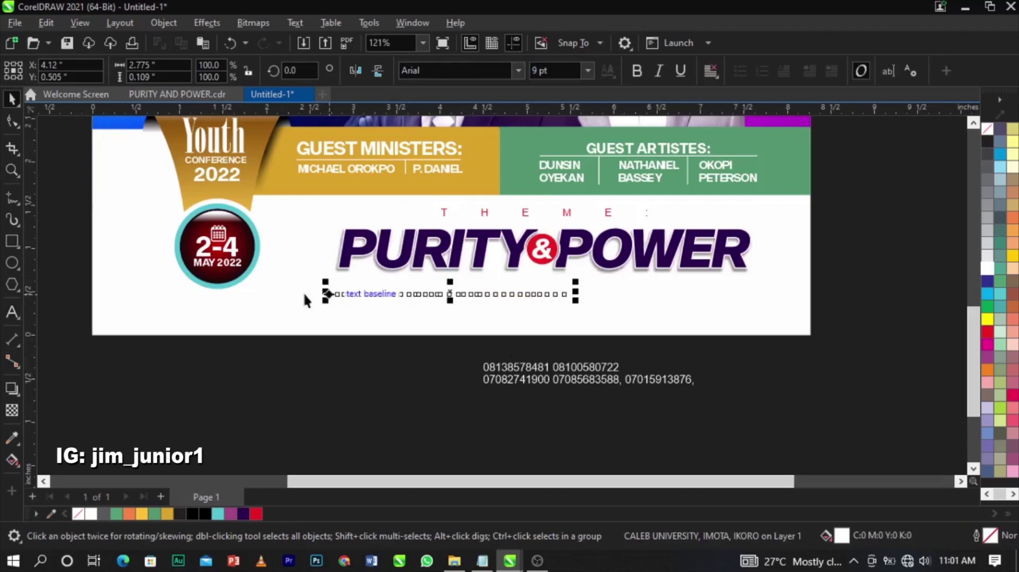
scroll(530, 300, "up", 2)
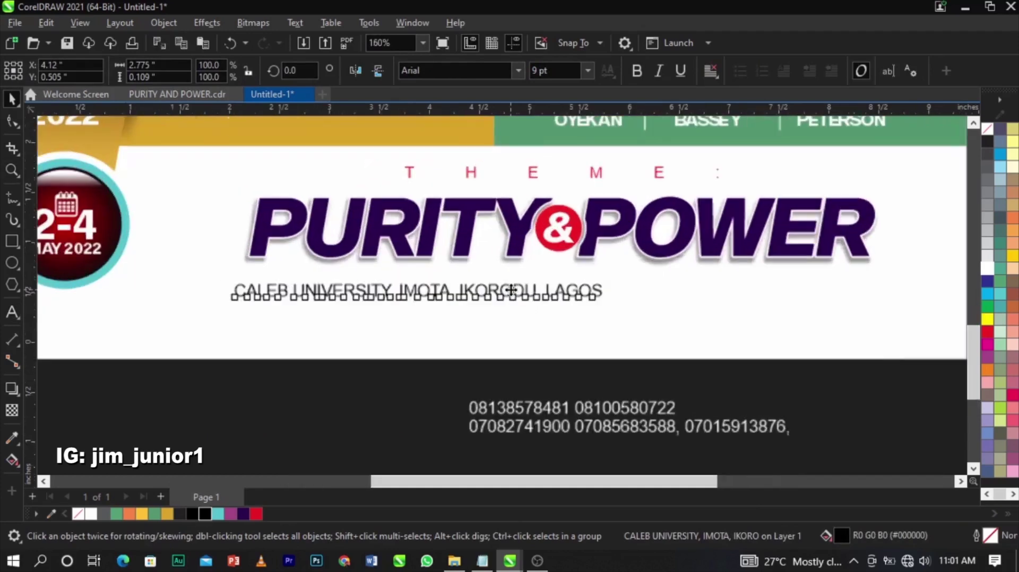
- Break the venue text into two lines after "CALEB UNIVERSITY," and position it under the start of "PURITY"
double_click(488, 291)
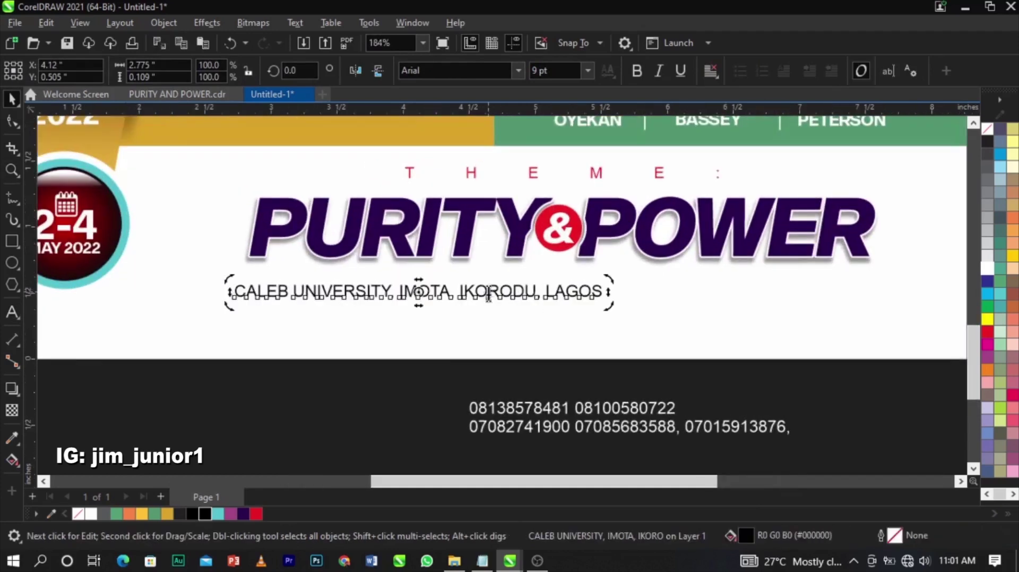
left_click(402, 295)
key("Return")
key("ctrl+space")
left_click_drag(400, 319, 415, 329)
- Cut the first line of phone numbers and paste it as separate black text under "POWER"
left_click(605, 410)
double_click(674, 416)
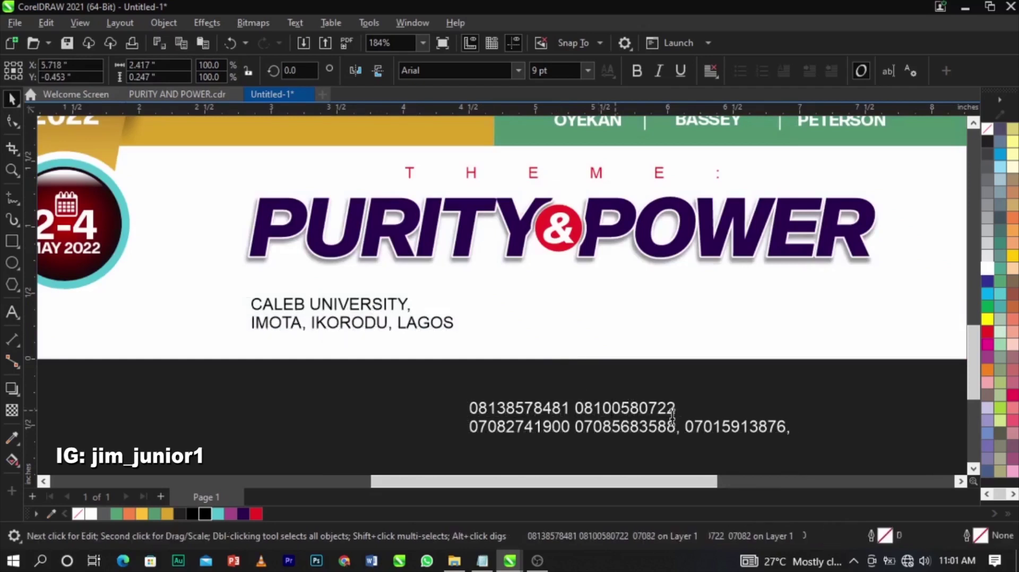
left_click_drag(680, 413, 461, 396)
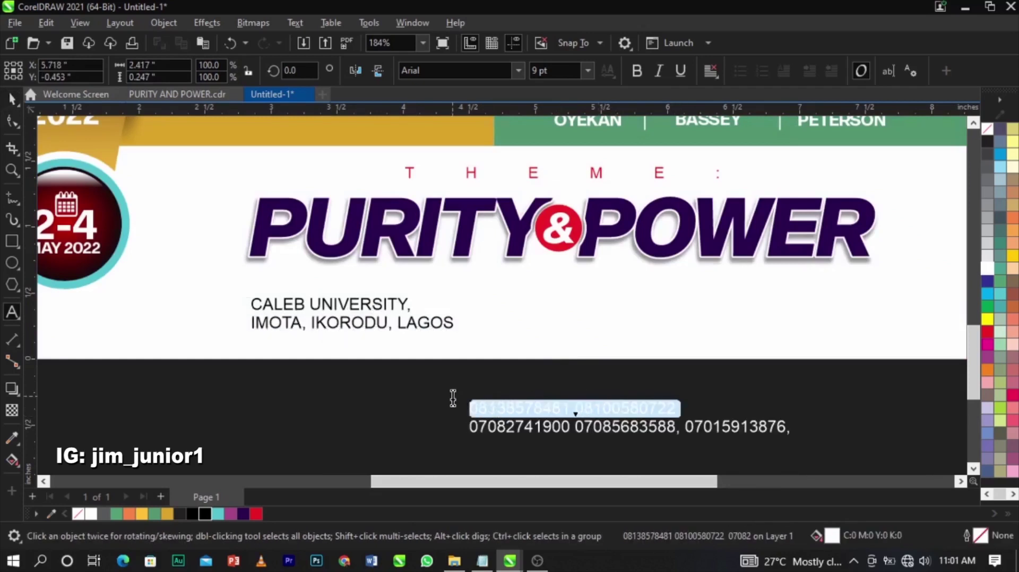
key("ctrl+x")
left_click(569, 298)
key("ctrl+v")
key("ctrl+space")
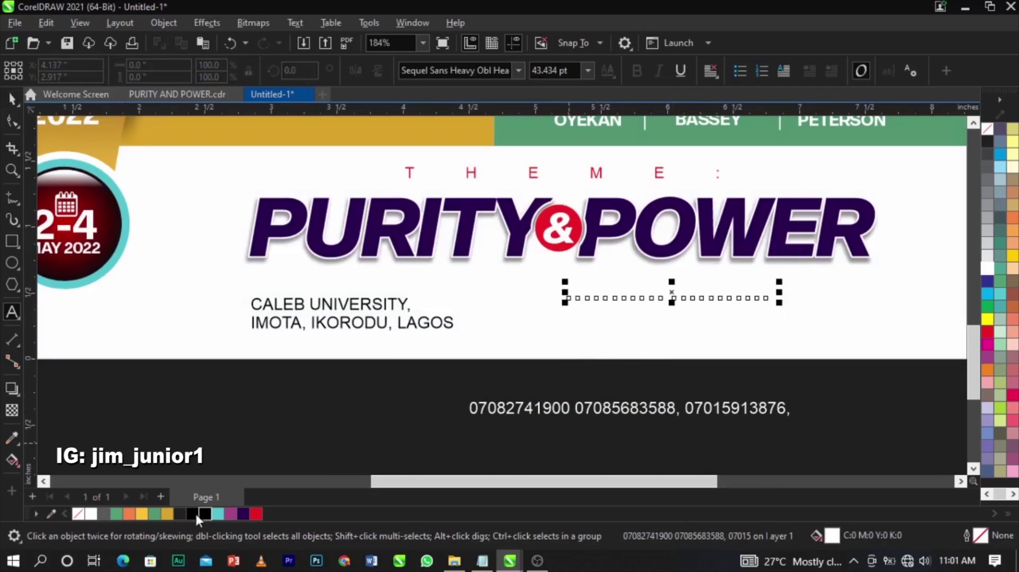
left_click(207, 516)
- Put the two pasted phone numbers on separate lines and move them beside the venue text
double_click(673, 299)
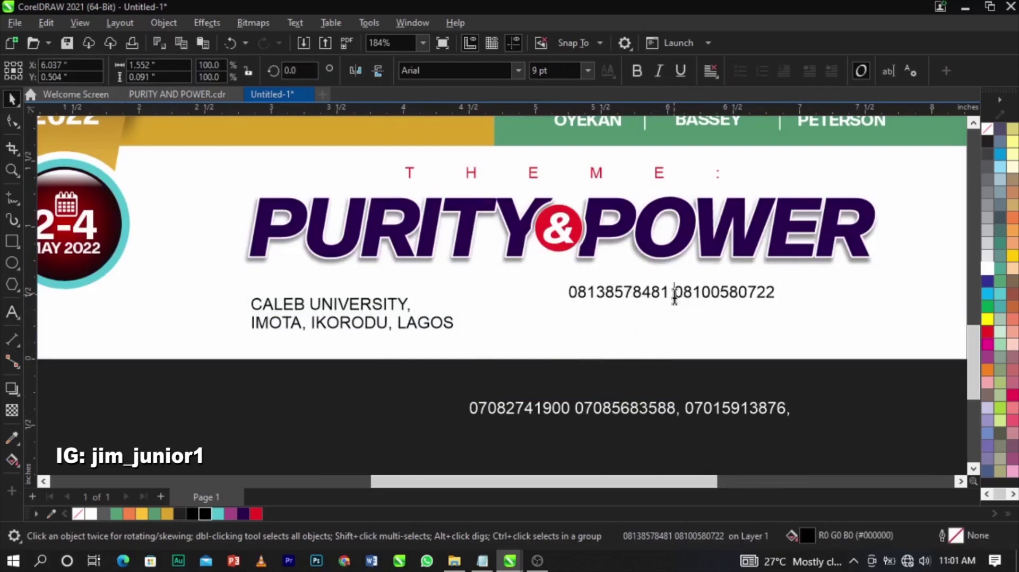
key("Return")
key("ctrl+space")
left_click_drag(640, 302, 576, 320)
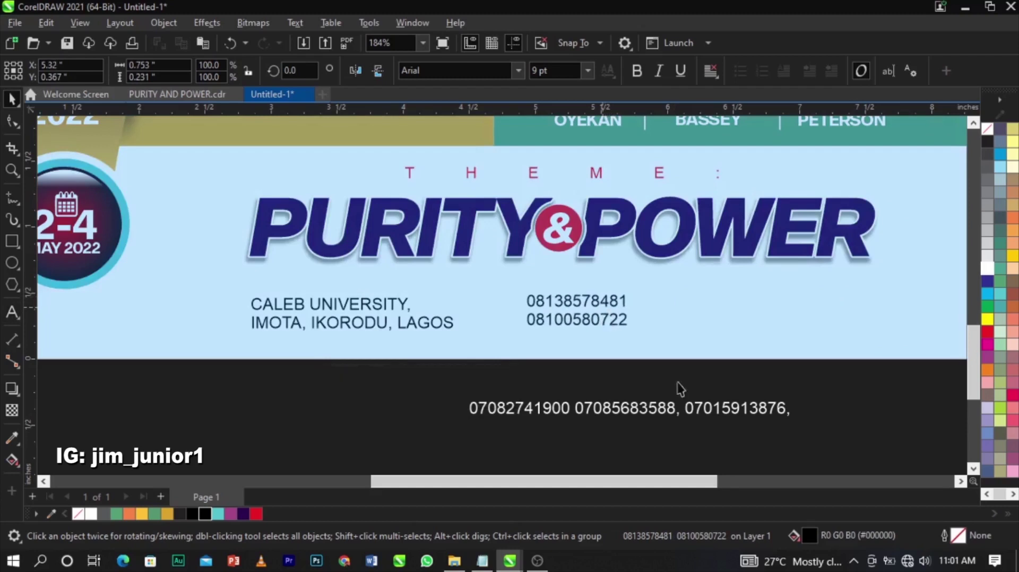
- Break the remaining phone numbers into two lines after the first number and move them to the right of the first pair
left_click(689, 419)
double_click(579, 411)
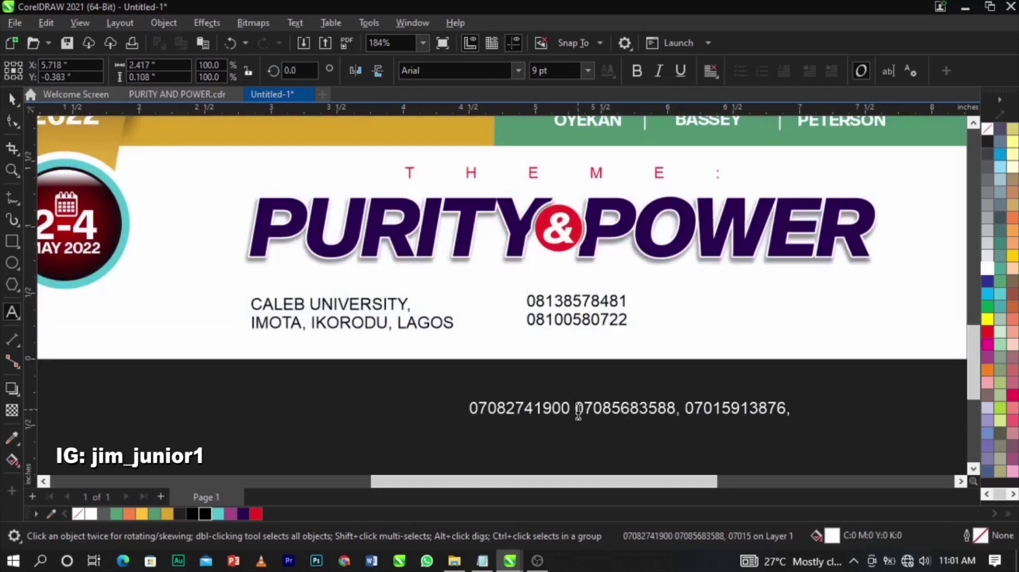
key("Return")
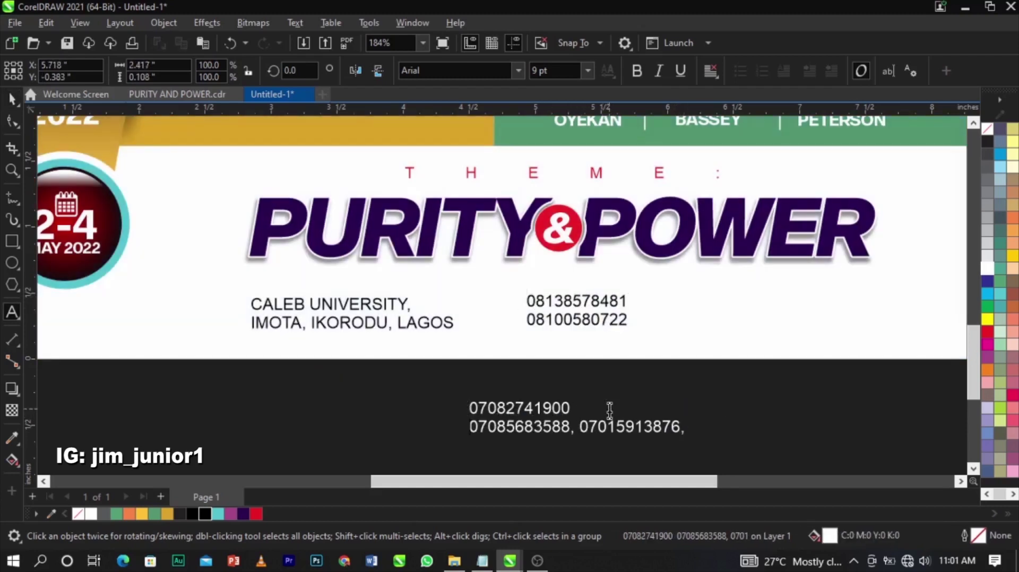
key("ctrl+space")
left_click_drag(594, 427, 826, 334)
- Align the venue text and both phone number blocks along their top edges
left_click_drag(198, 431, 949, 271)
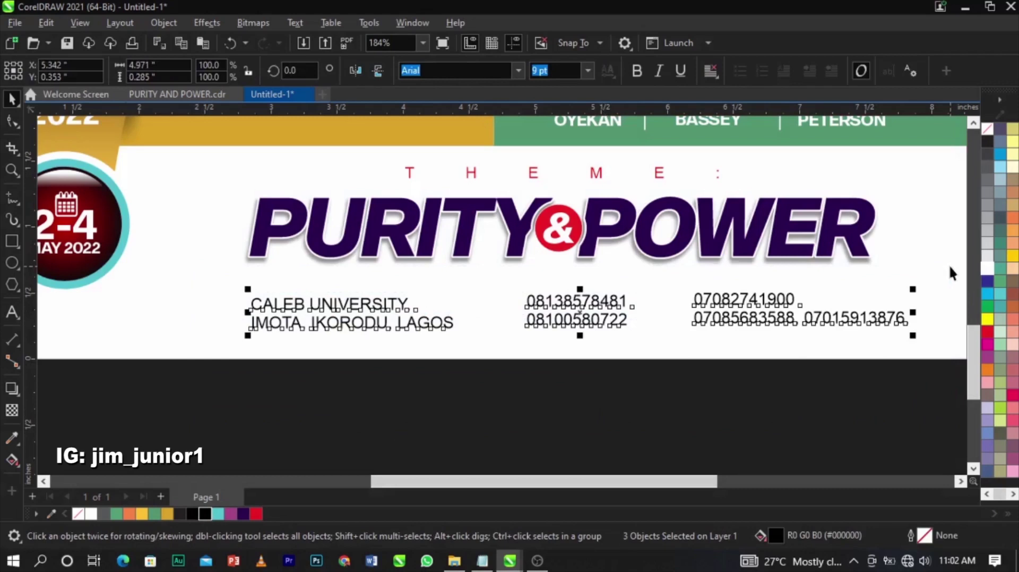
key("t")
left_click(758, 399)
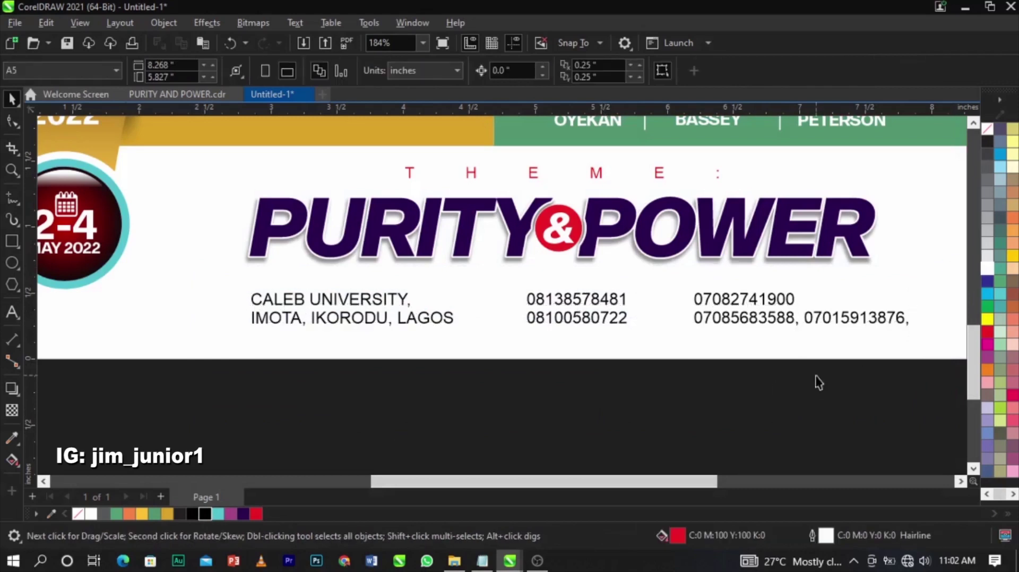
- Draw a black vertical divider about 0.27 inch tall after the venue text and copy it between the two phone number blocks
scroll(781, 333, "up", 1)
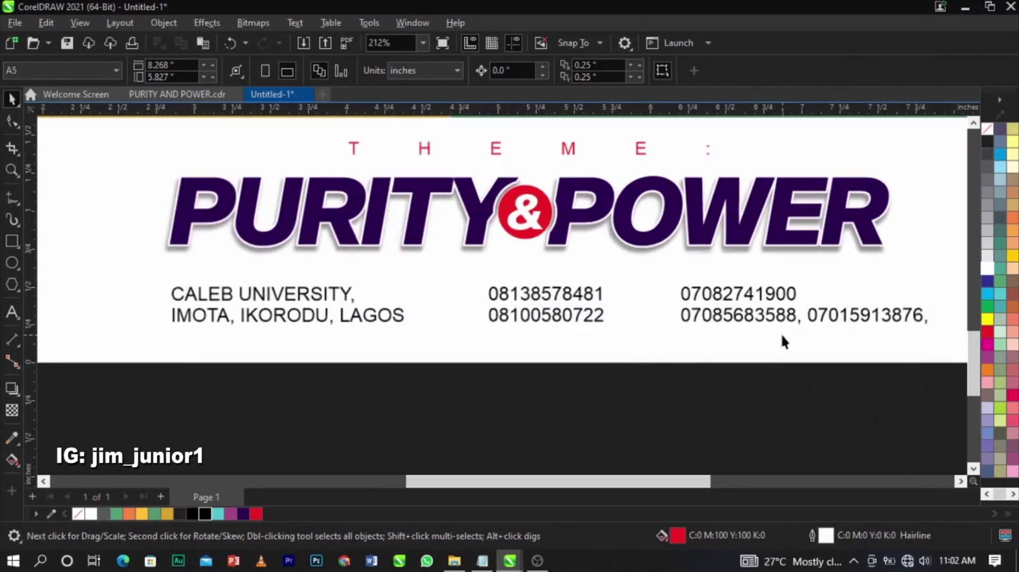
left_click(9, 198)
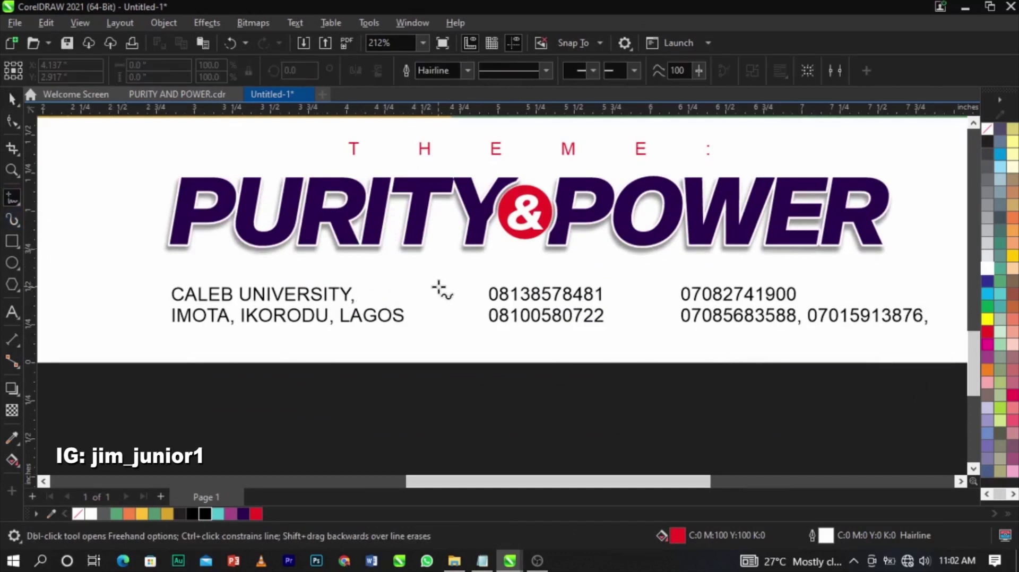
left_click(439, 327, "ctrl")
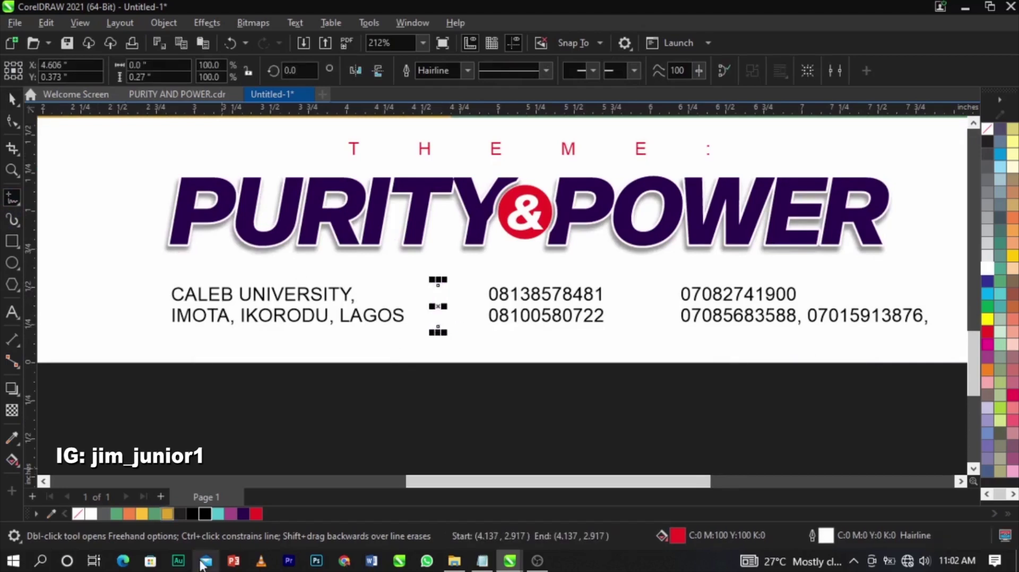
key("space")
right_click(200, 515)
left_click(301, 314)
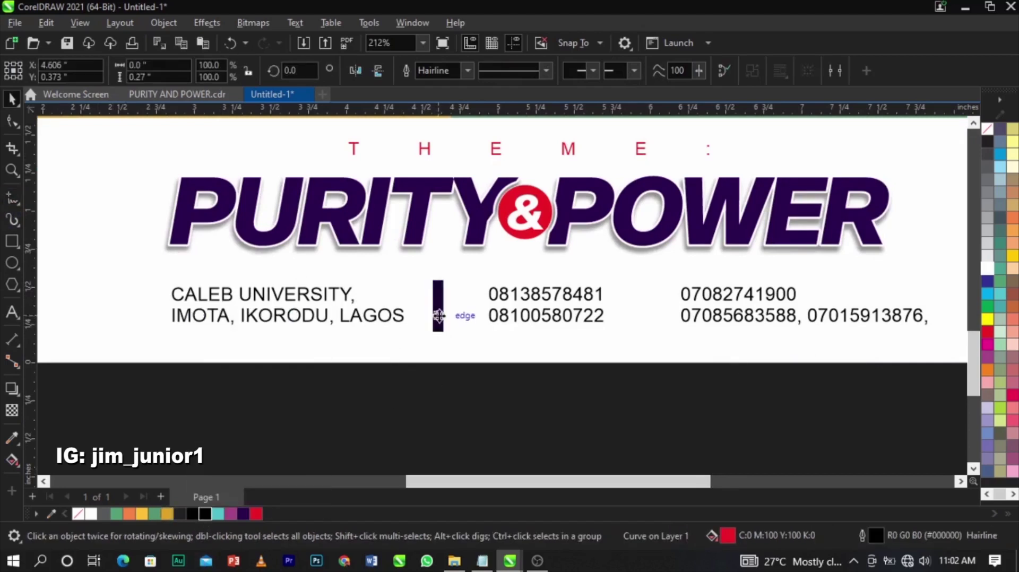
left_click_drag(445, 311, 649, 321)
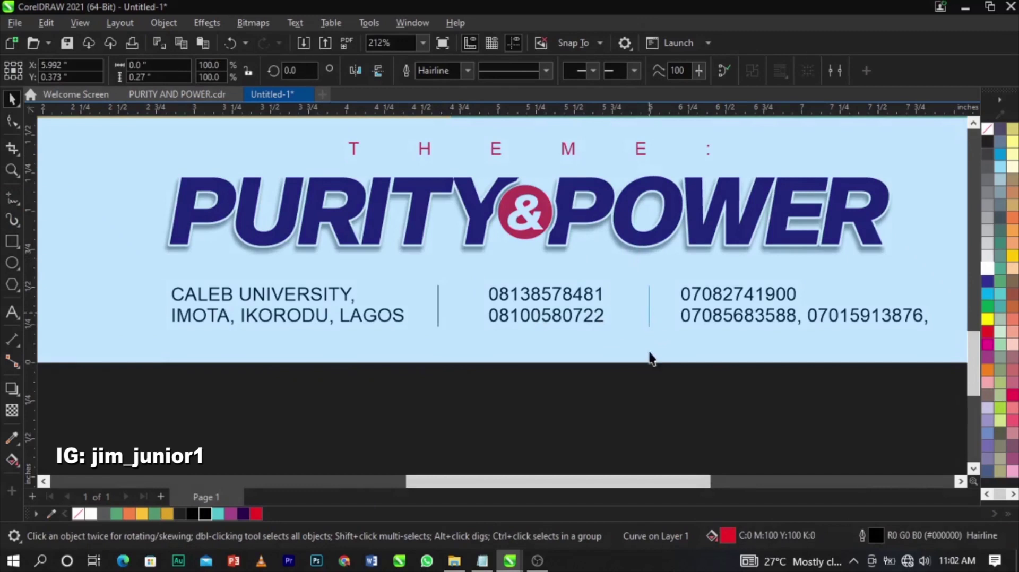
left_click(661, 402)
- Move the location pin image onto the flyer's lower edge, just below the date badge
key("F3")
scroll(749, 361, "down", 3)
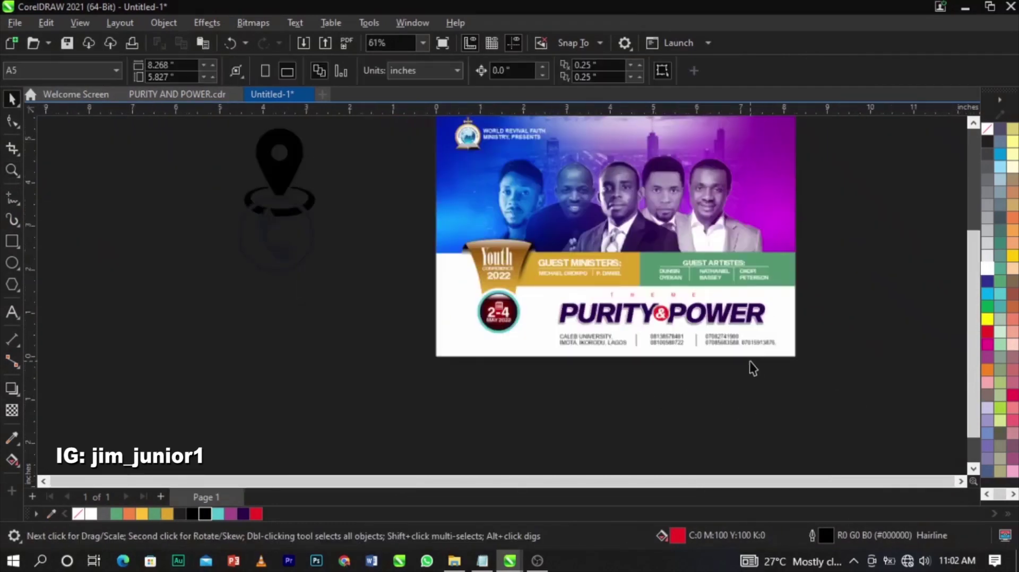
left_click(335, 209)
left_click_drag(335, 210, 496, 360)
key("z")
left_click_drag(432, 300, 644, 393)
key("space")
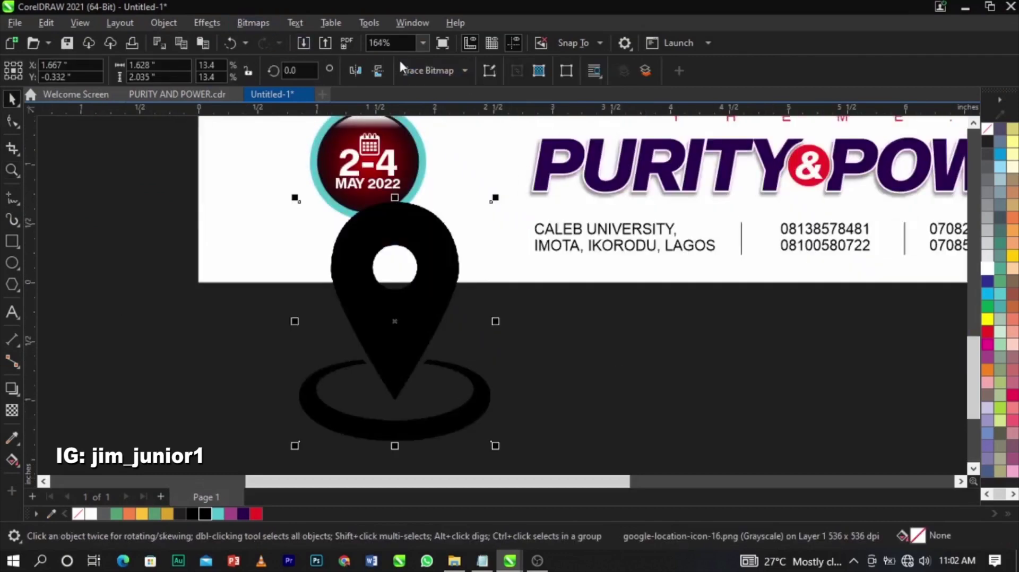
- Vectorize the location pin with Outline Trace set to Line art, and remove the duplicate left beneath the traced copy
left_click(432, 70)
mouse_move(450, 123)
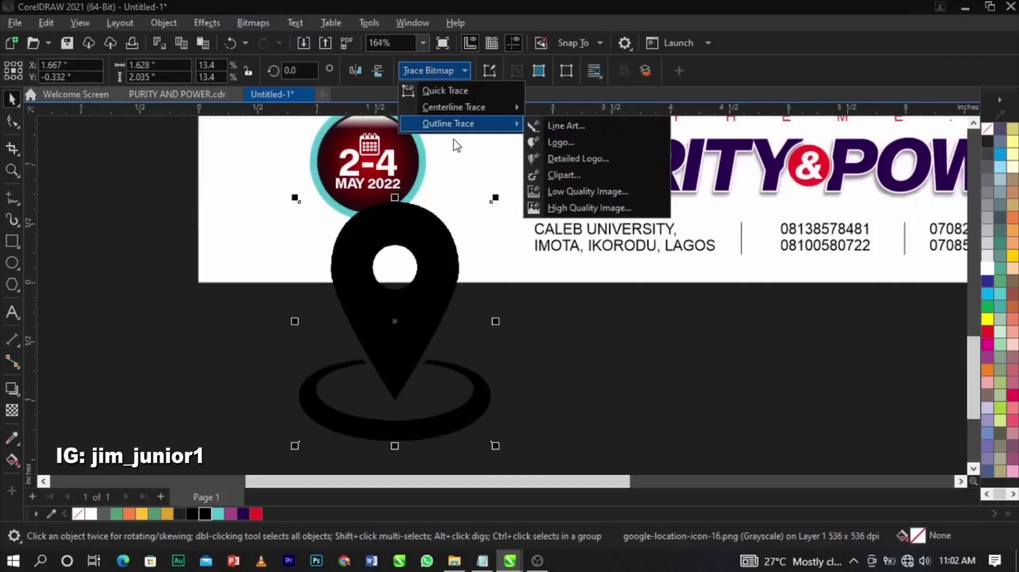
left_click(548, 132)
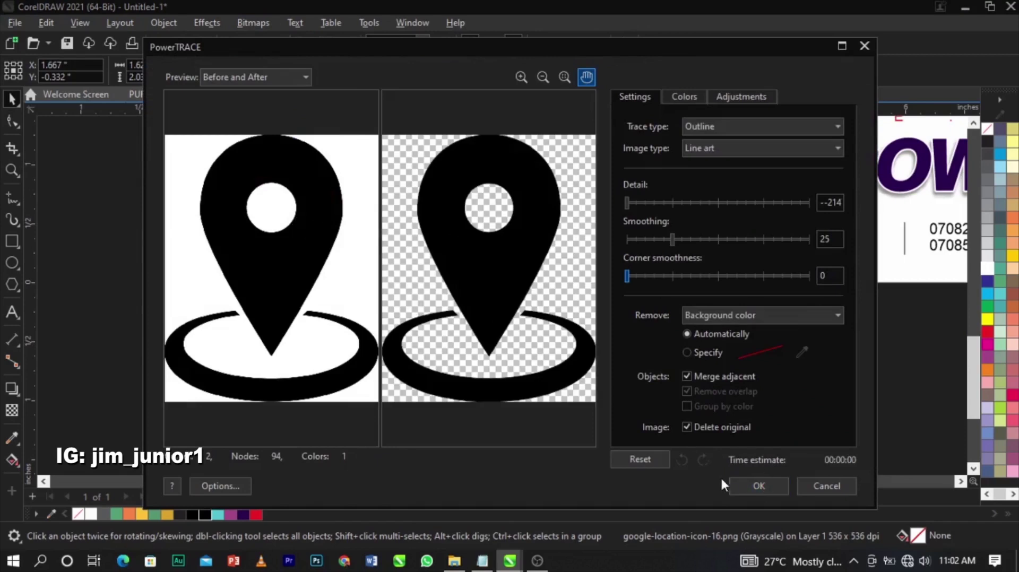
left_click(758, 485)
left_click(423, 325)
left_click_drag(423, 325, 621, 326)
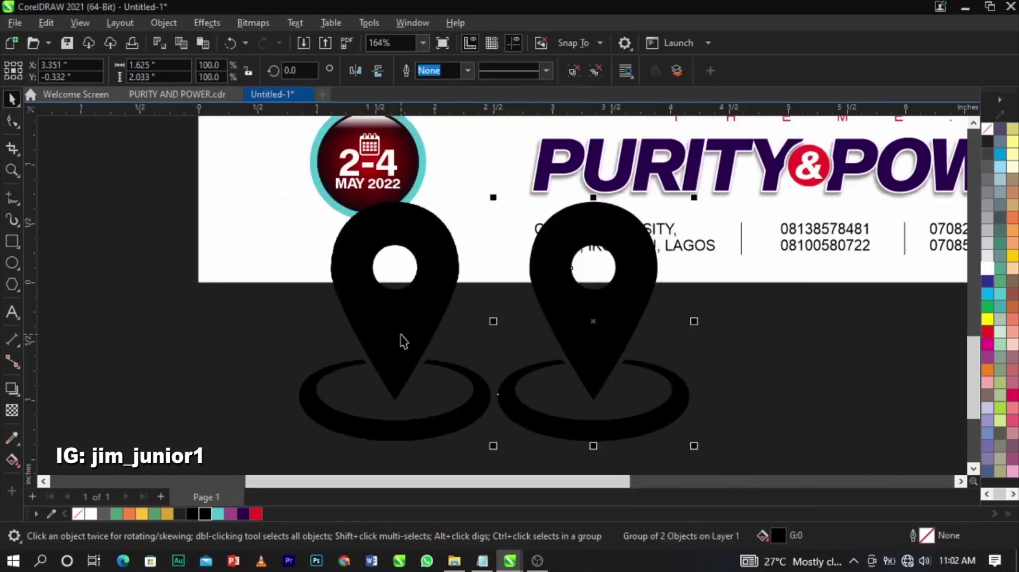
left_click(423, 334)
key("Delete")
- Delete the ring beneath the traced location pin, then shrink the pin and place it just before "CALEB UNIVERSITY,"
left_click(646, 422)
left_click(646, 422, "ctrl")
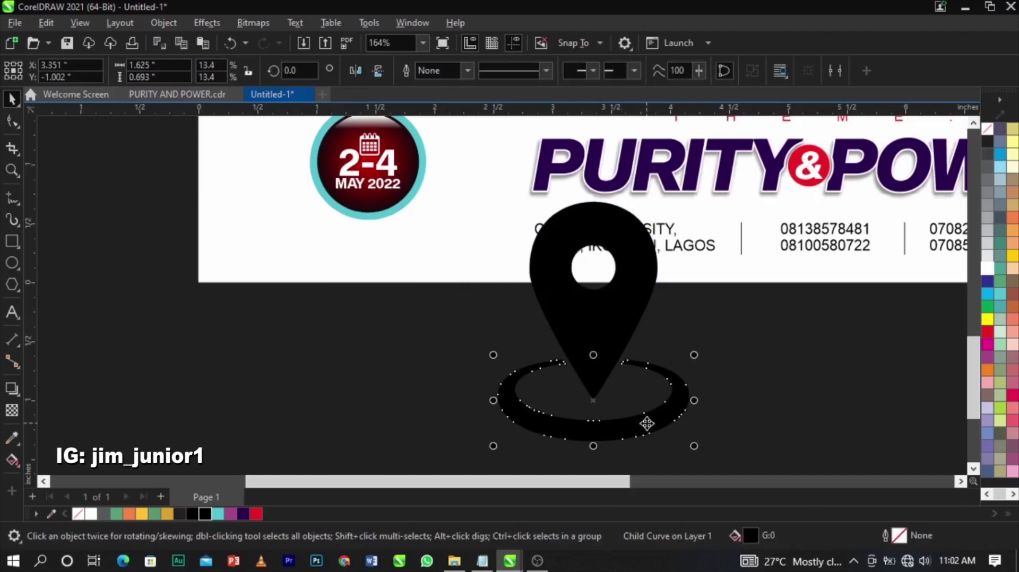
key("Delete")
left_click(652, 241)
left_click_drag(664, 201, 525, 238)
left_click(536, 310)
- Move the phone icon image to the empty area beside the flyer's right edge, level with the title
key("F4")
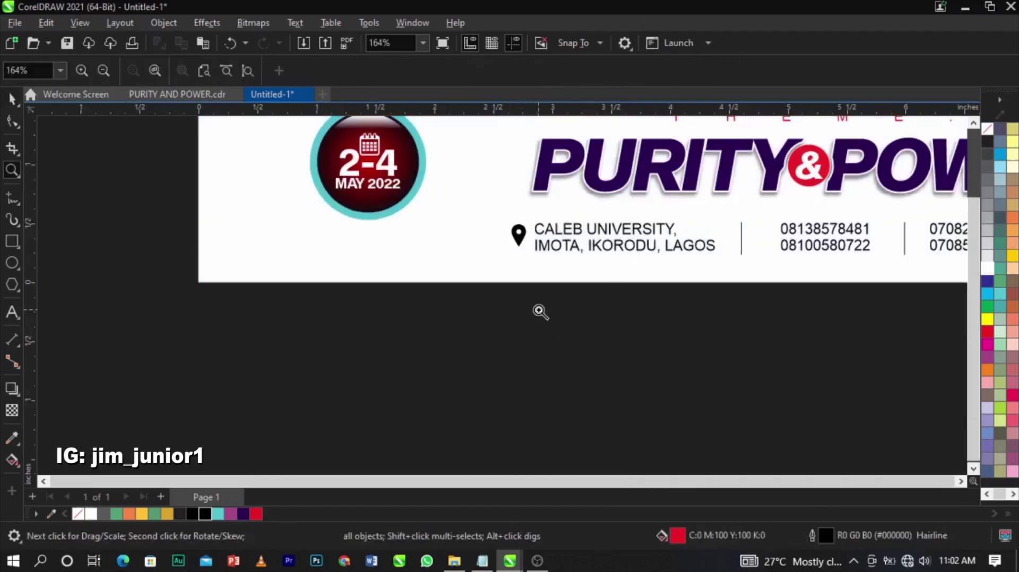
key("z")
left_click_drag(854, 386, 853, 398)
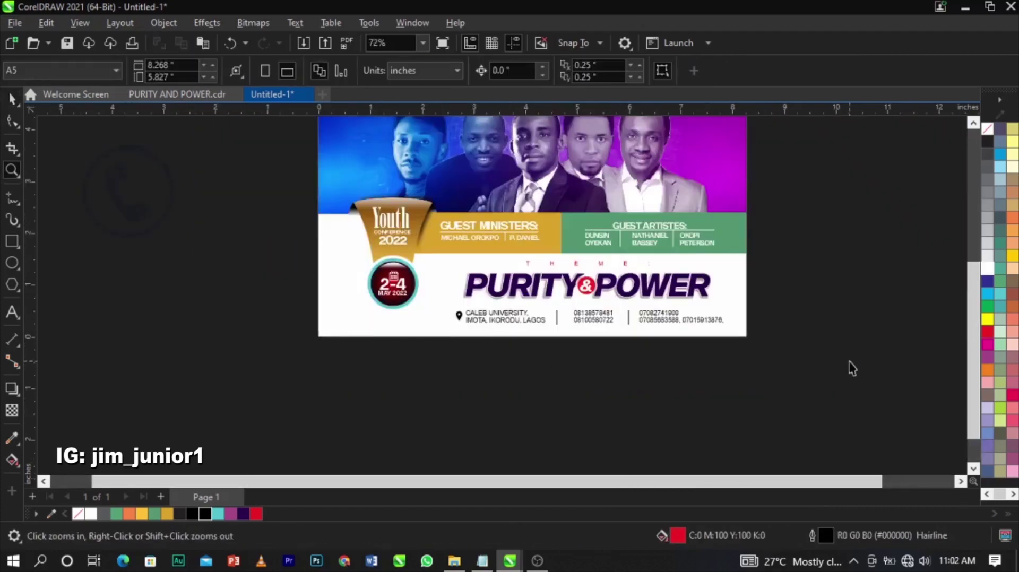
left_click_drag(131, 209, 826, 297)
key("F2")
left_click_drag(518, 217, 945, 370)
left_click_drag(735, 272, 707, 294)
- Convert the phone icon to a bitmap at 300 dpi
left_click(250, 24)
left_click(257, 40)
left_click(549, 361)
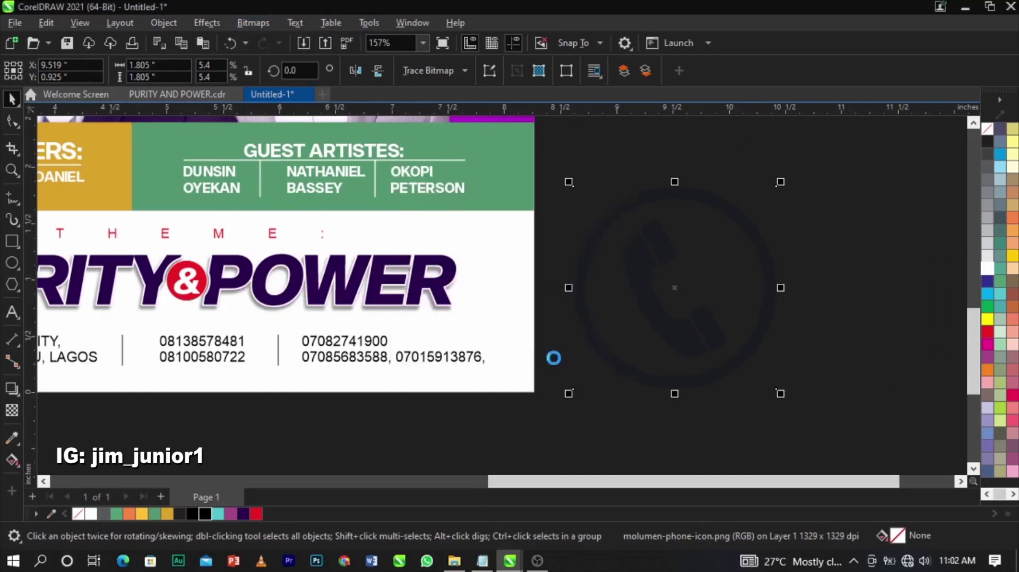
- Convert the phone icon to a 1-bit black and white bitmap using the Line Art method with a threshold of 176
left_click(255, 26)
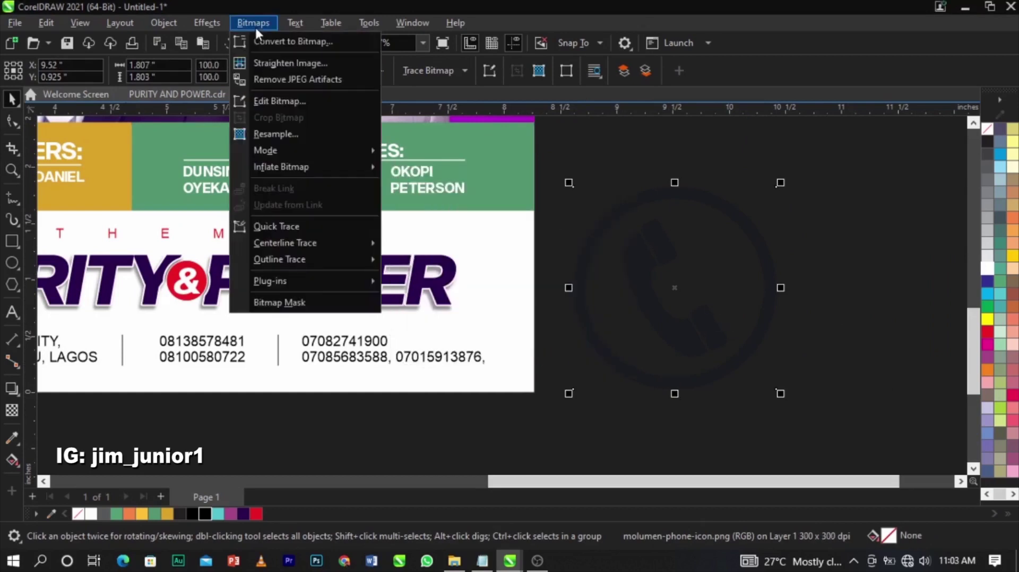
mouse_move(310, 152)
left_click(391, 159)
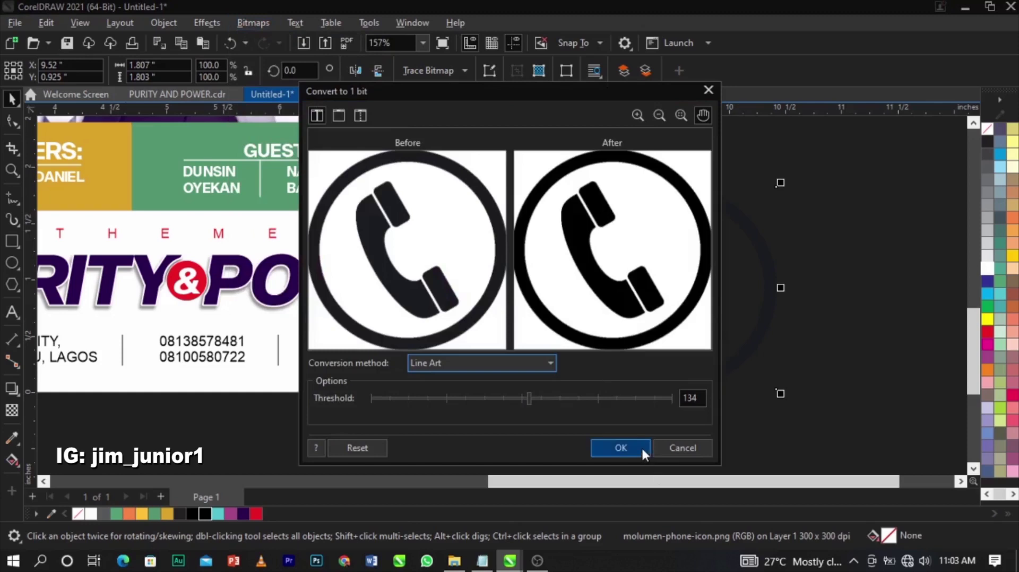
left_click(457, 364)
left_click(452, 372)
left_click_drag(536, 400, 578, 396)
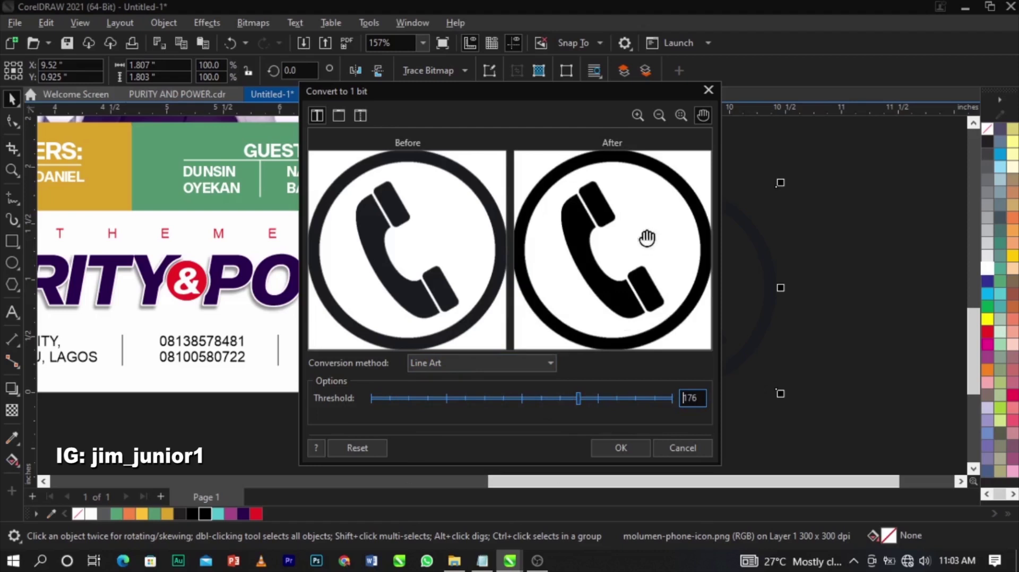
left_click(625, 446)
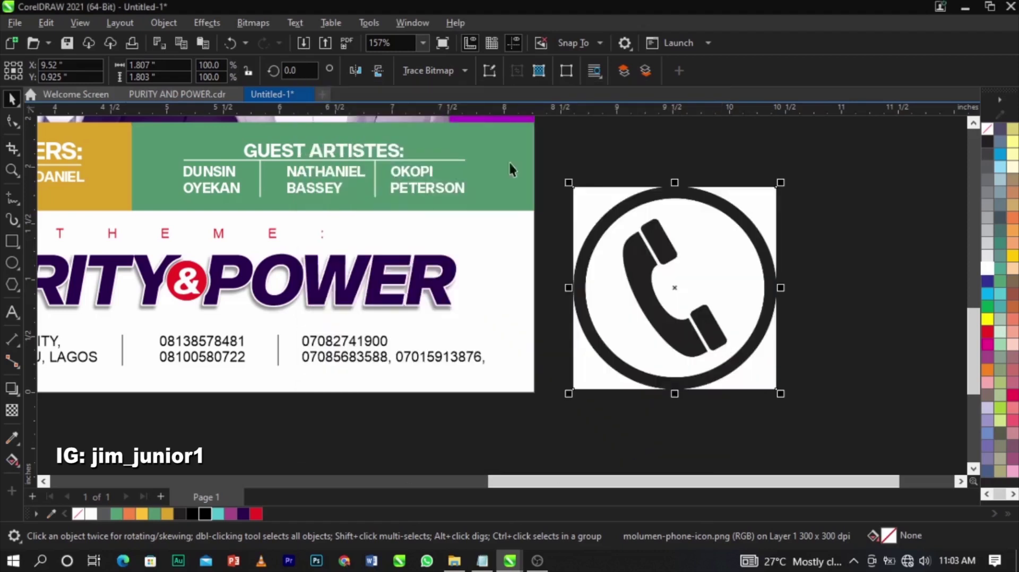
- Vectorize the phone icon with Outline Trace set to Line art and delete the leftover bitmap
left_click(441, 74)
mouse_move(523, 126)
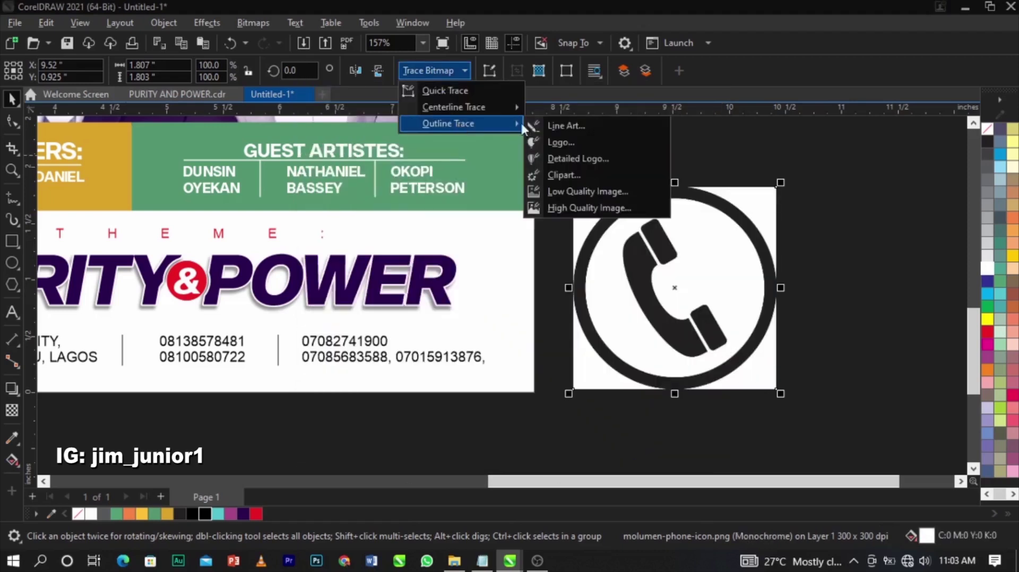
left_click(568, 125)
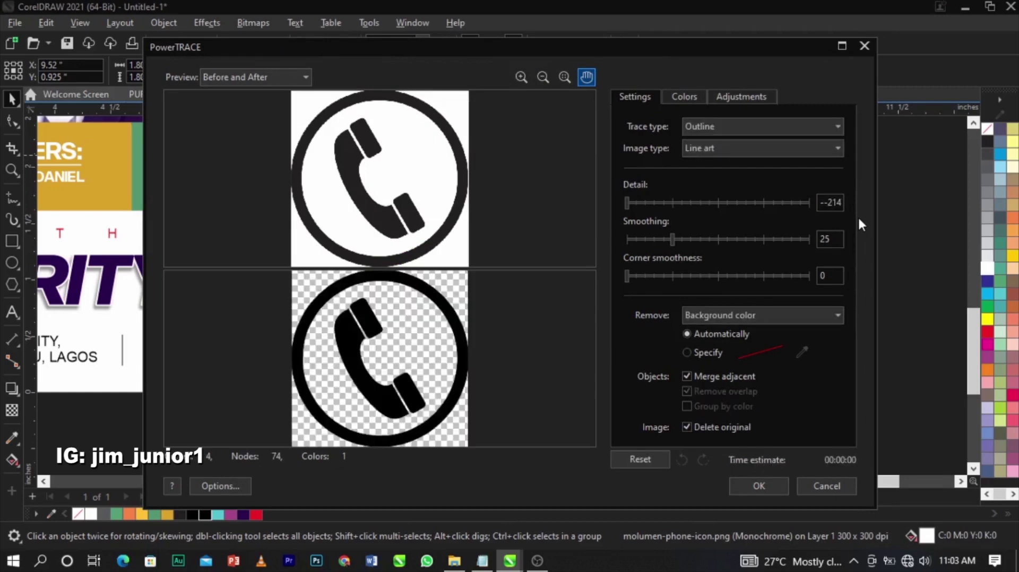
left_click(757, 486)
key("Delete")
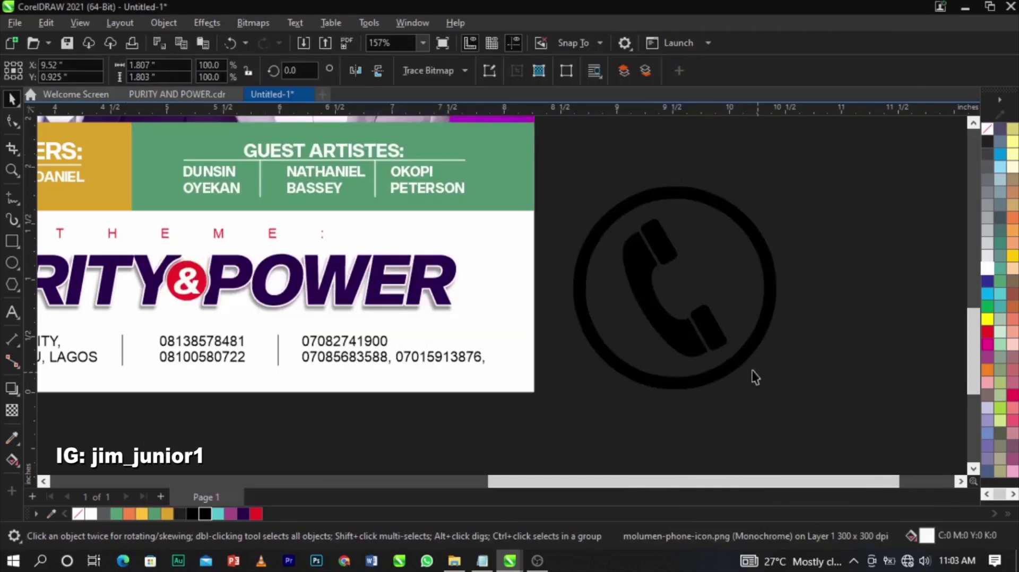
- Delete the ring around the traced handset, then shrink the handset and move it before the first pair of phone numbers
left_click(748, 354, "ctrl")
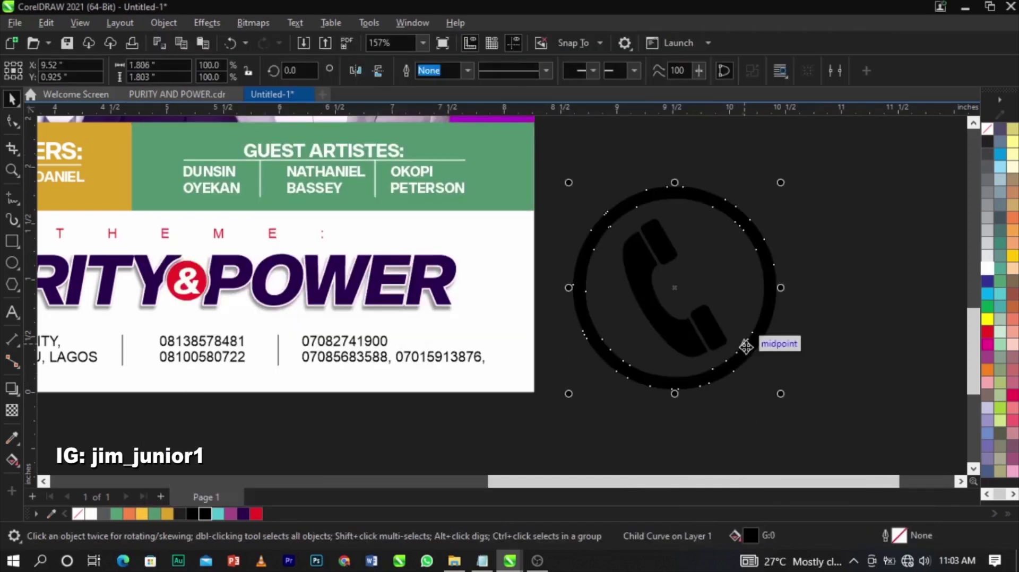
key("Delete")
left_click(714, 347)
left_click_drag(726, 366, 641, 308)
left_click_drag(638, 243, 150, 361)
- Reduce the handset icon further so it fits neatly between the divider and the first pair of phone numbers
key("F2")
left_click_drag(108, 316, 218, 390)
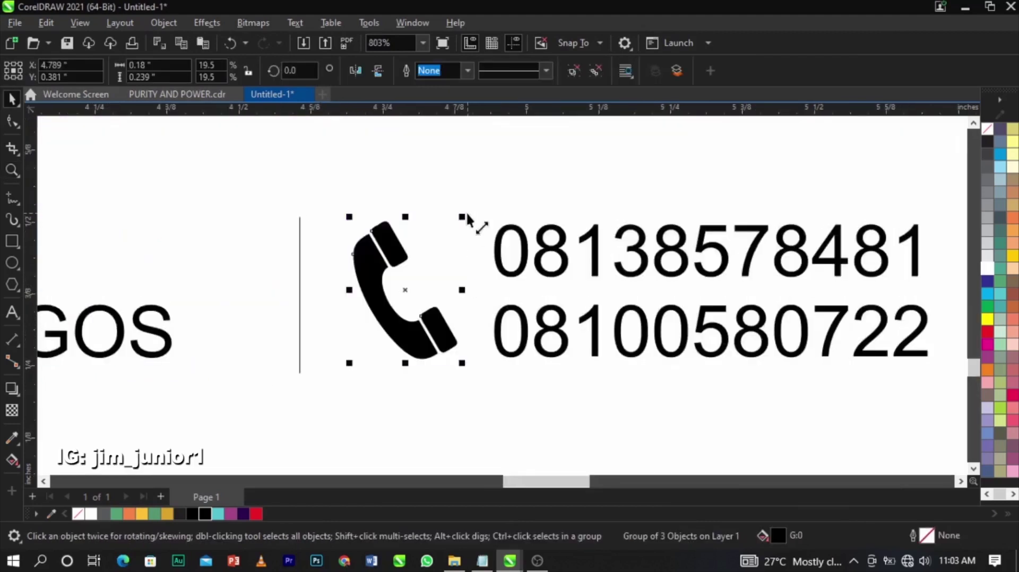
left_click_drag(461, 218, 457, 334)
- Show the whole flyer in a full-screen preview to examine its layout
key("shift+F4")
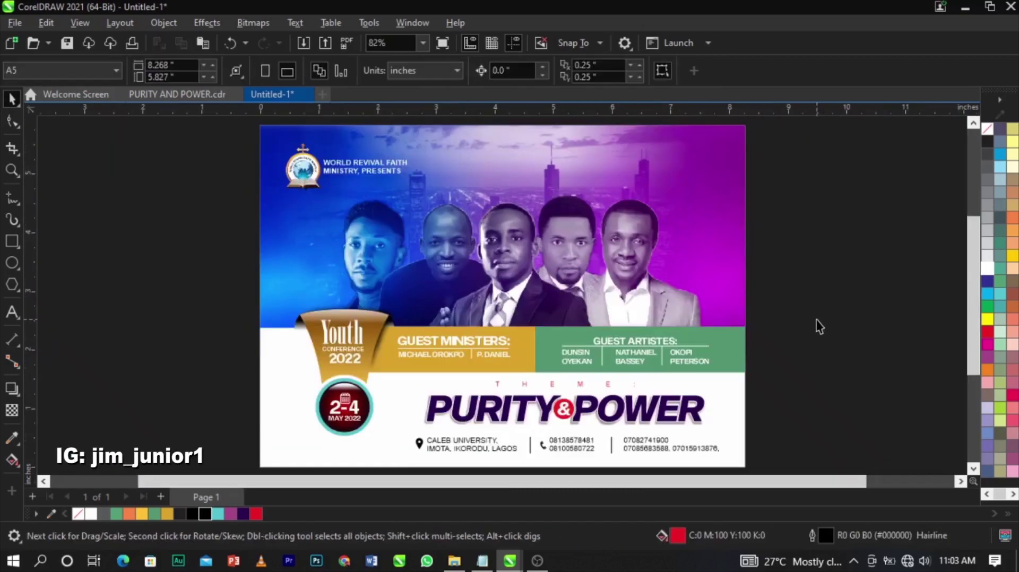
key("F9")
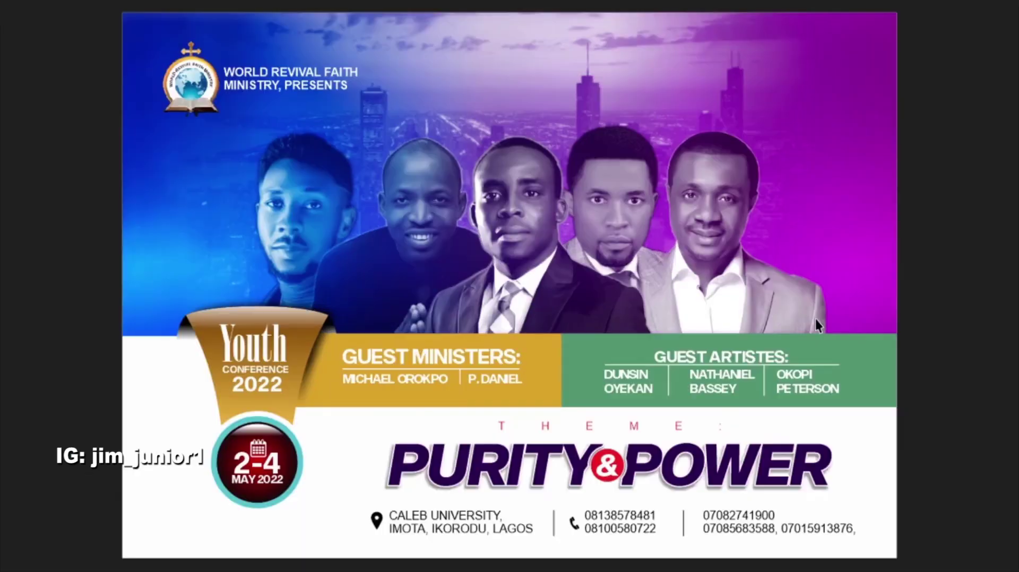